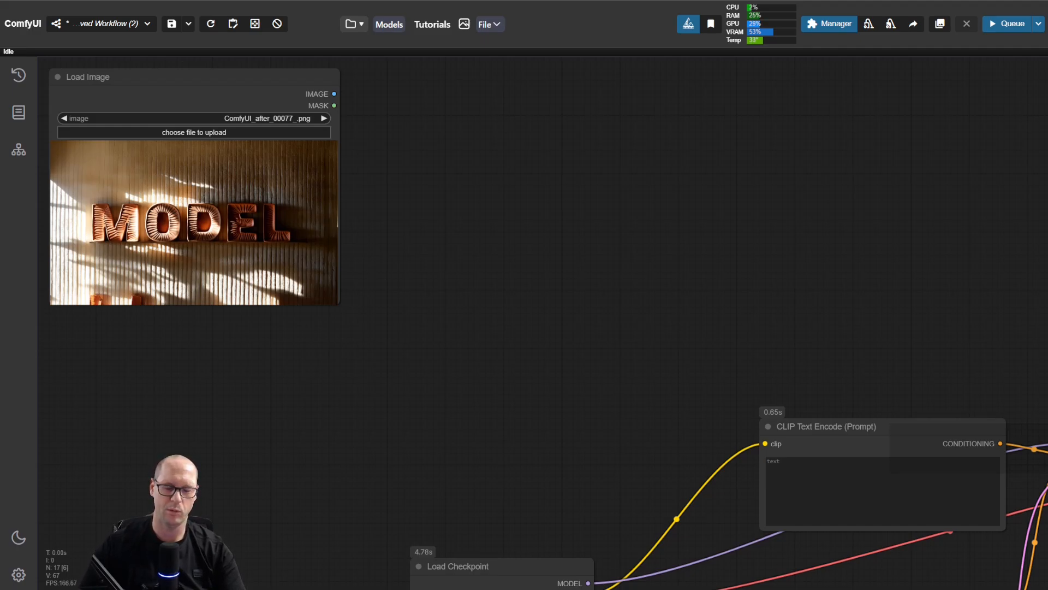
Step: Move the Load Checkpoint node slightly up and bring the two CLIP Text Encode nodes closer together
drag(672, 477, 326, 151)
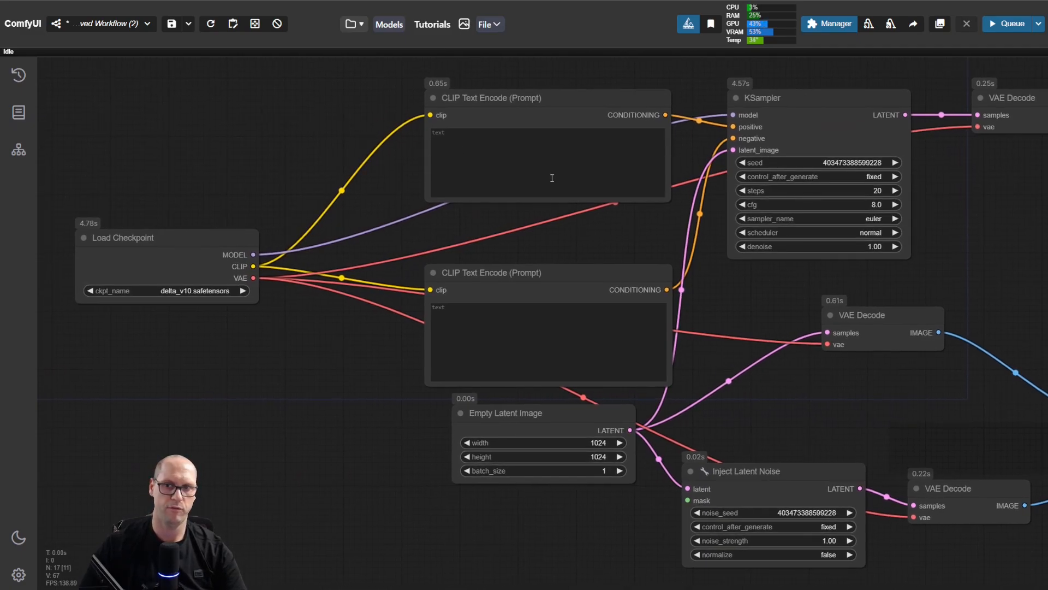
click(552, 158)
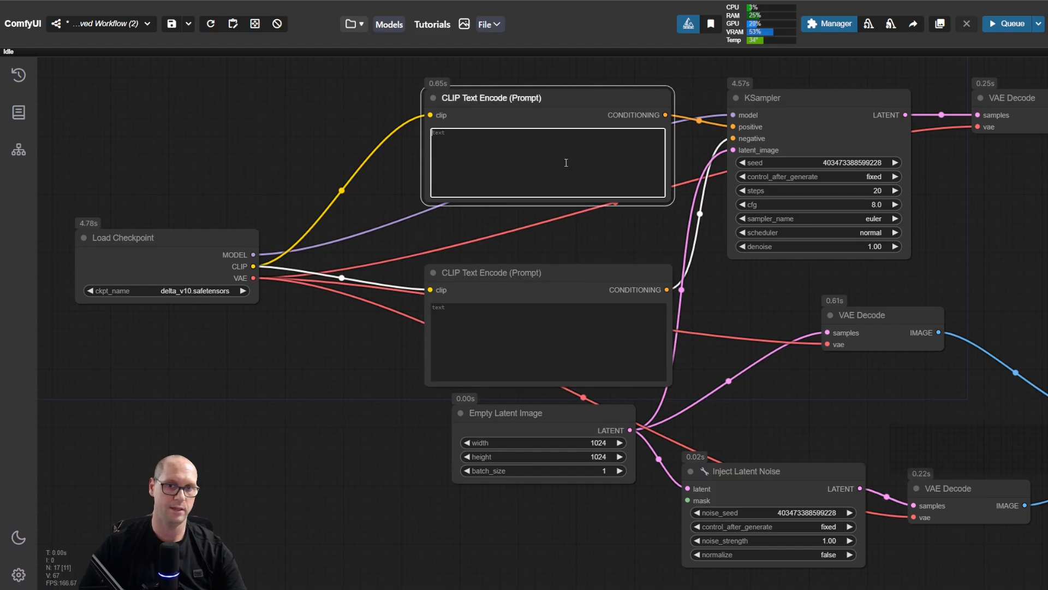
click(575, 313)
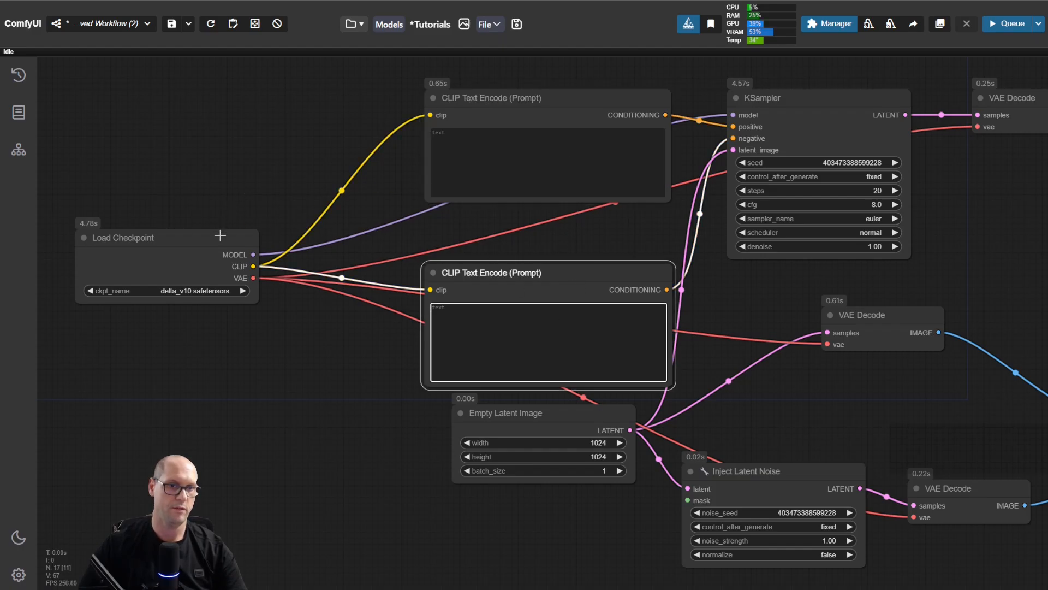
mouse_move(219, 238)
mouse_down()
mouse_move(224, 180)
mouse_move(227, 224)
mouse_up()
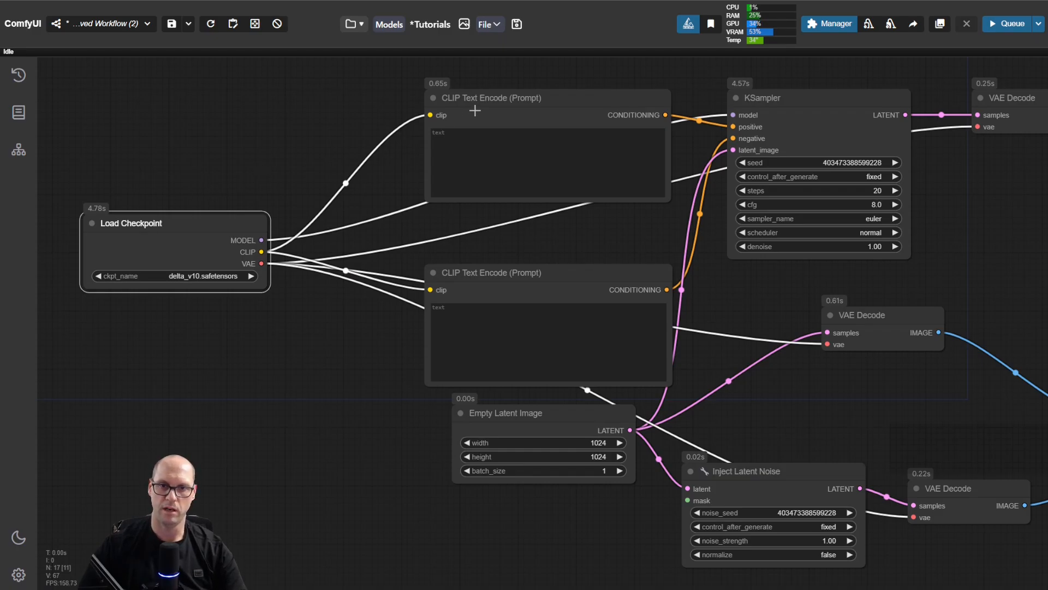
drag(553, 95, 546, 120)
drag(562, 278, 572, 257)
click(555, 118)
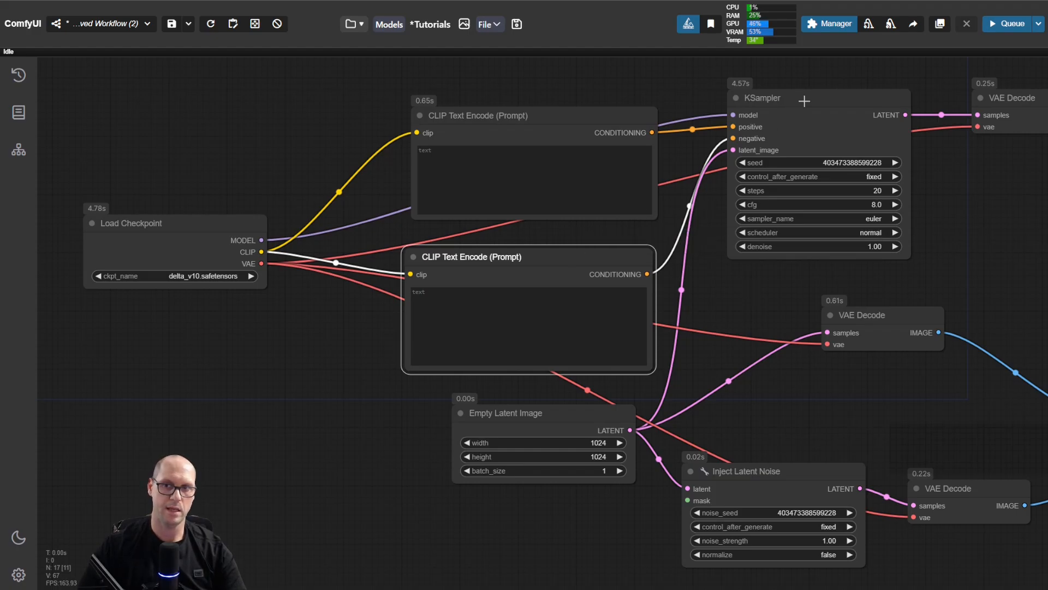
Step: Nudge the KSampler, the Empty Latent Image and the empty latent's Preview Image nodes slightly
mouse_move(807, 100)
mouse_down()
mouse_move(819, 127)
mouse_move(811, 103)
mouse_up()
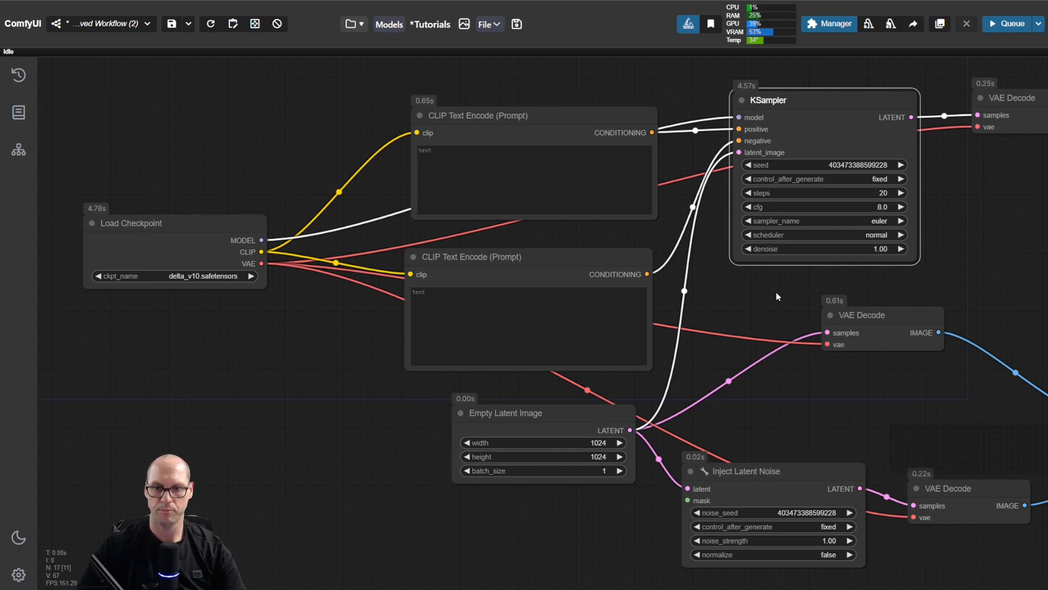
drag(568, 418, 564, 412)
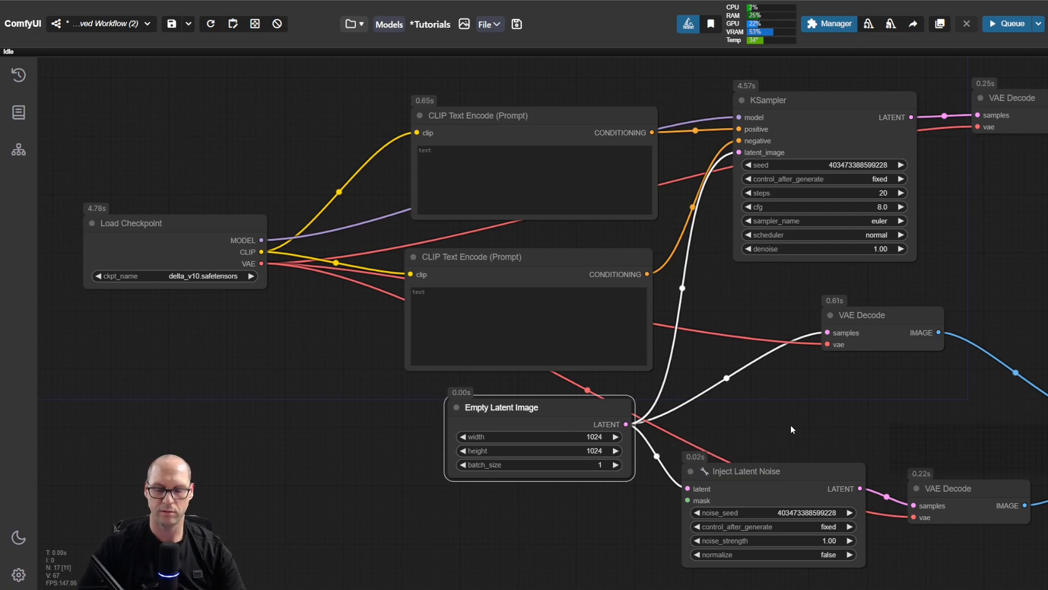
drag(835, 431, 427, 417)
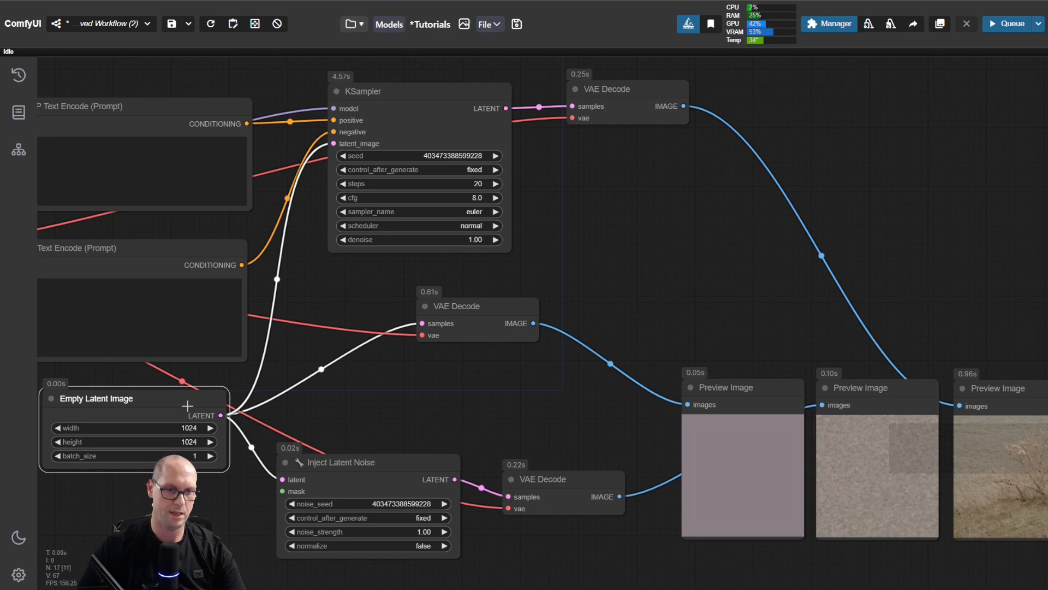
drag(736, 389, 725, 382)
Step: Examine the preview decoded from the empty latent and trace the VAE Decode connection that feeds it
scroll(809, 457, up, 2)
scroll(809, 457, up, 6)
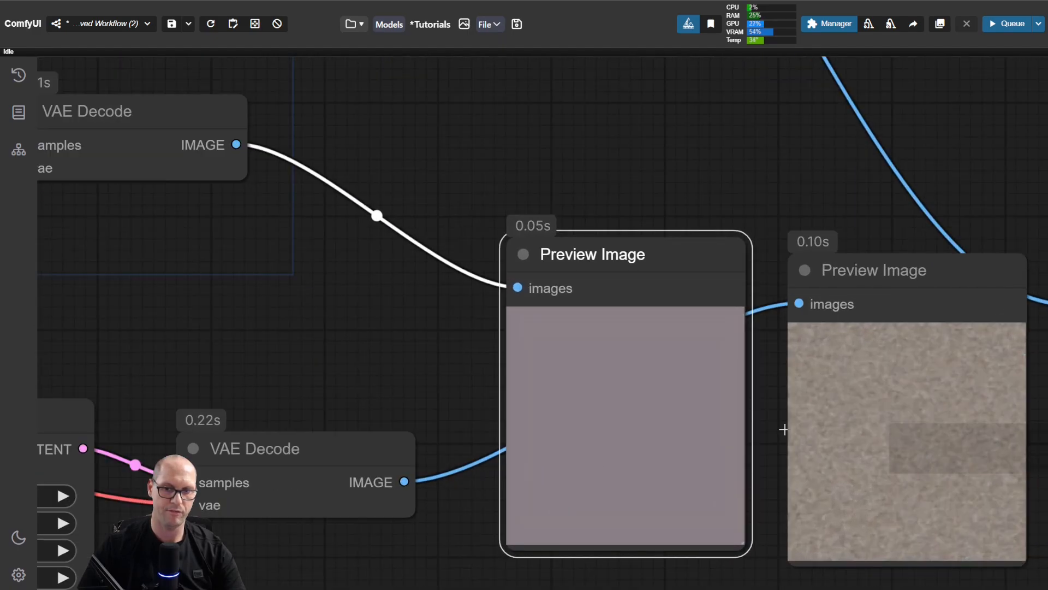
drag(750, 382, 791, 354)
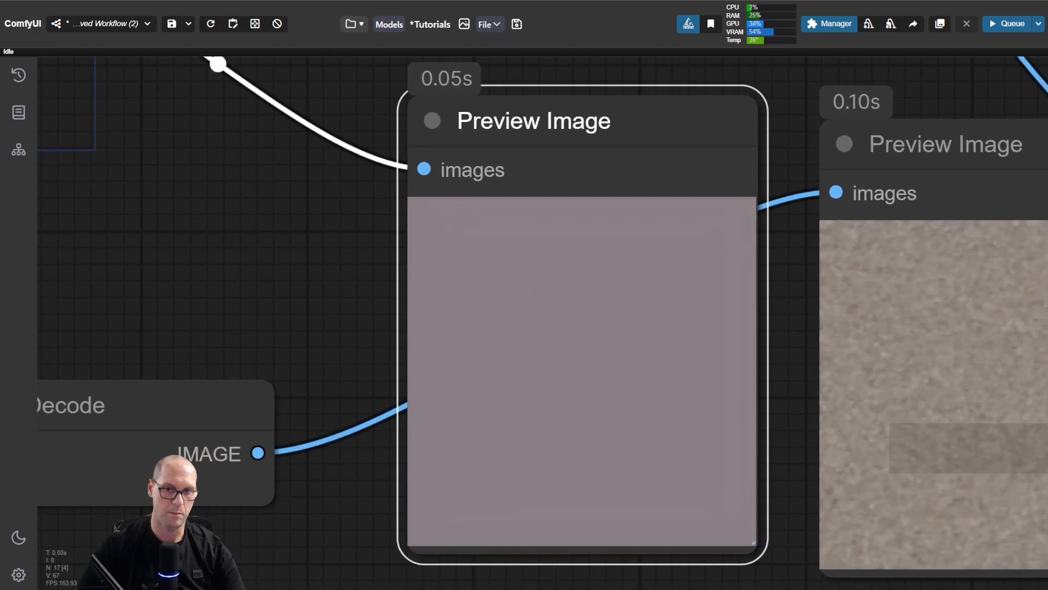
scroll(207, 315, down, 6)
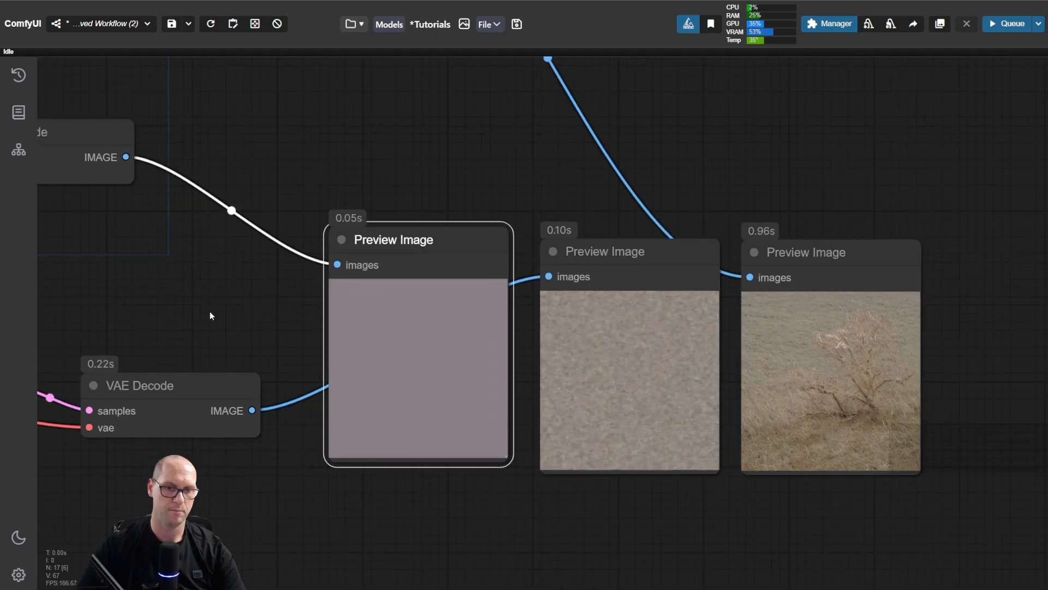
drag(213, 314, 517, 339)
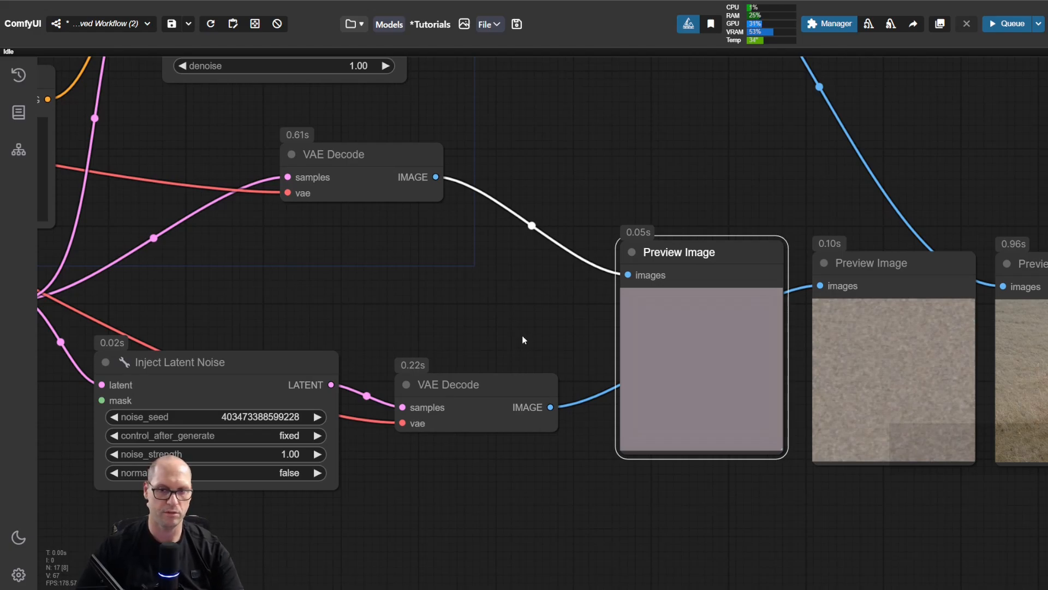
mouse_move(694, 251)
mouse_down()
mouse_move(675, 266)
mouse_move(688, 255)
mouse_up()
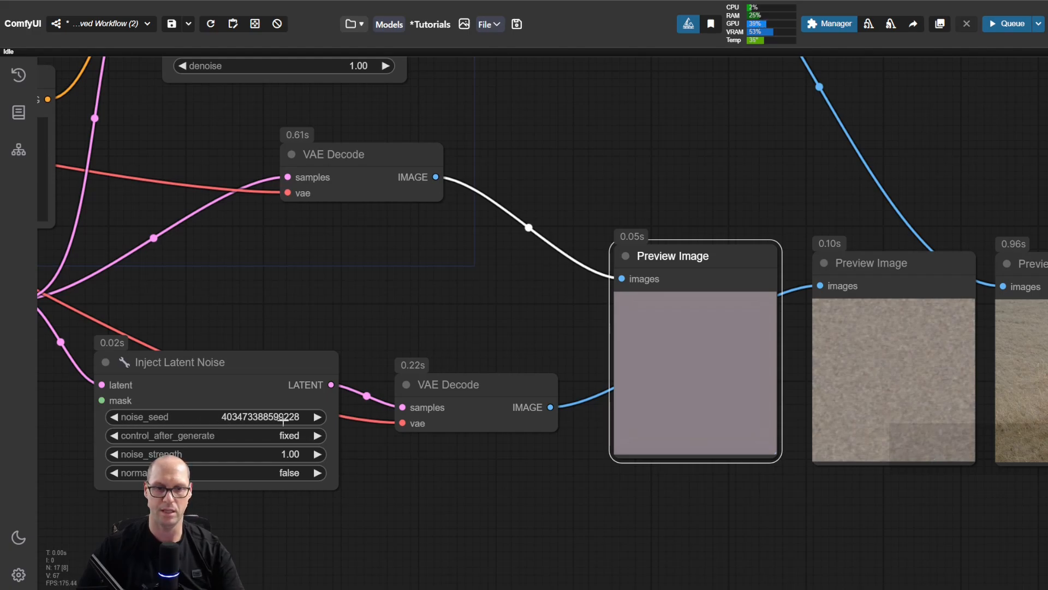
scroll(464, 286, up, 5)
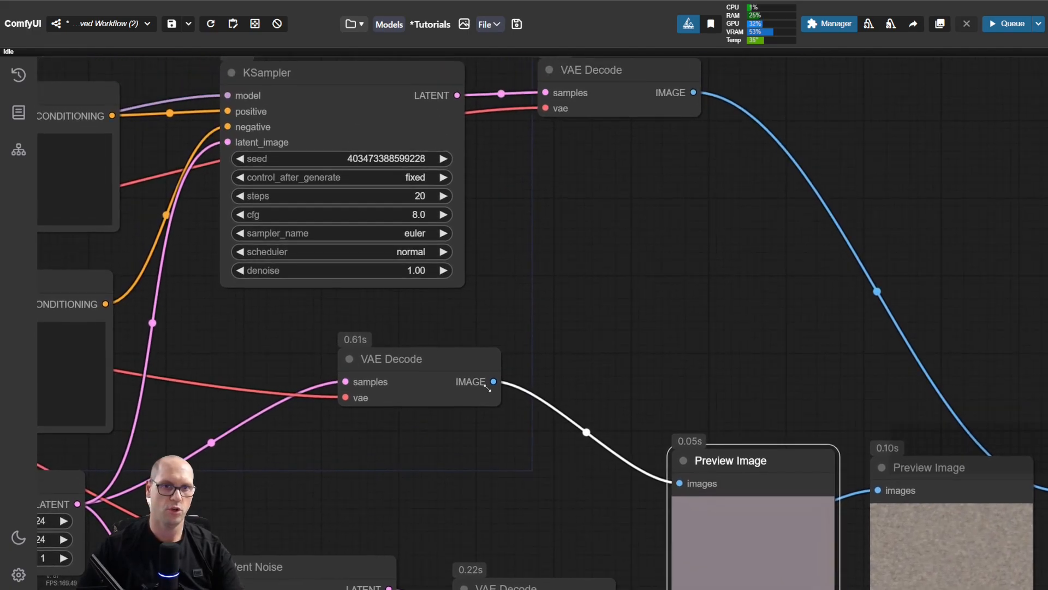
scroll(485, 468, down, 6)
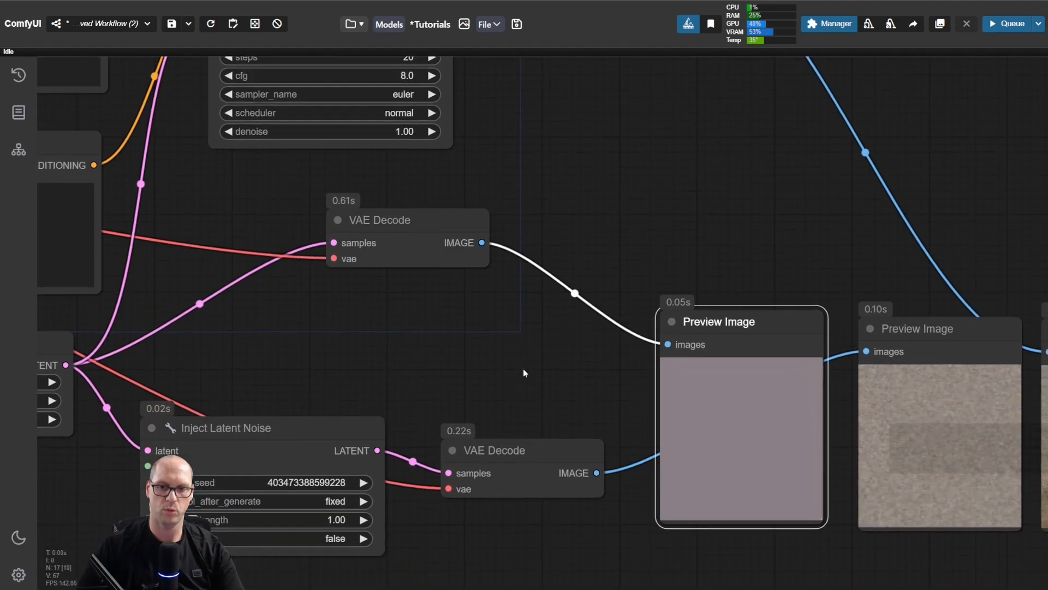
mouse_move(510, 261)
mouse_down()
mouse_move(497, 255)
mouse_move(526, 262)
mouse_move(509, 270)
mouse_up()
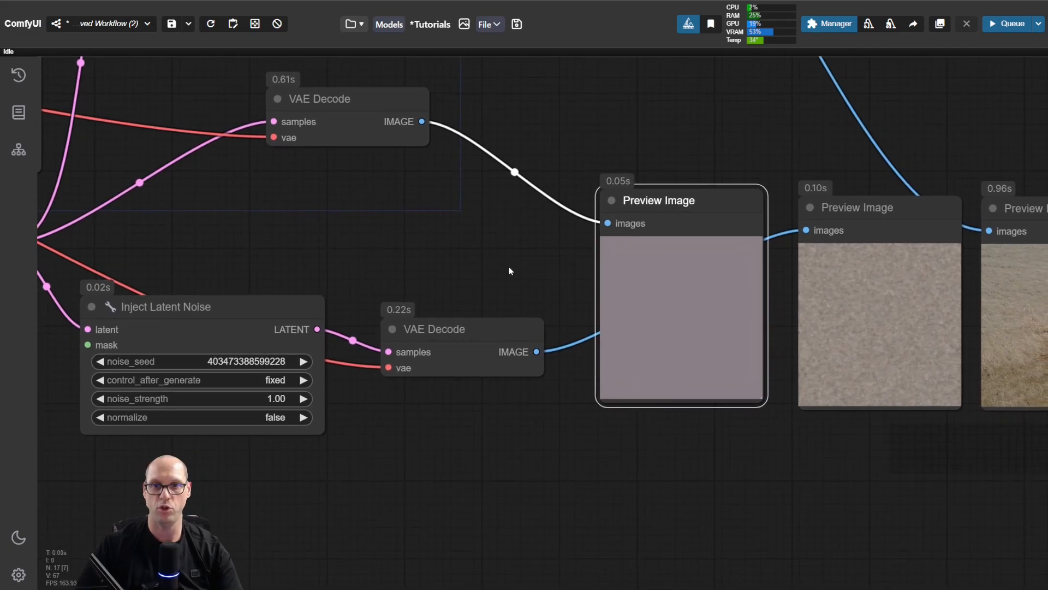
Step: Trace the Empty Latent Image through Inject Latent Noise and compare the empty, noise and final image previews
drag(302, 264, 428, 321)
drag(281, 307, 507, 306)
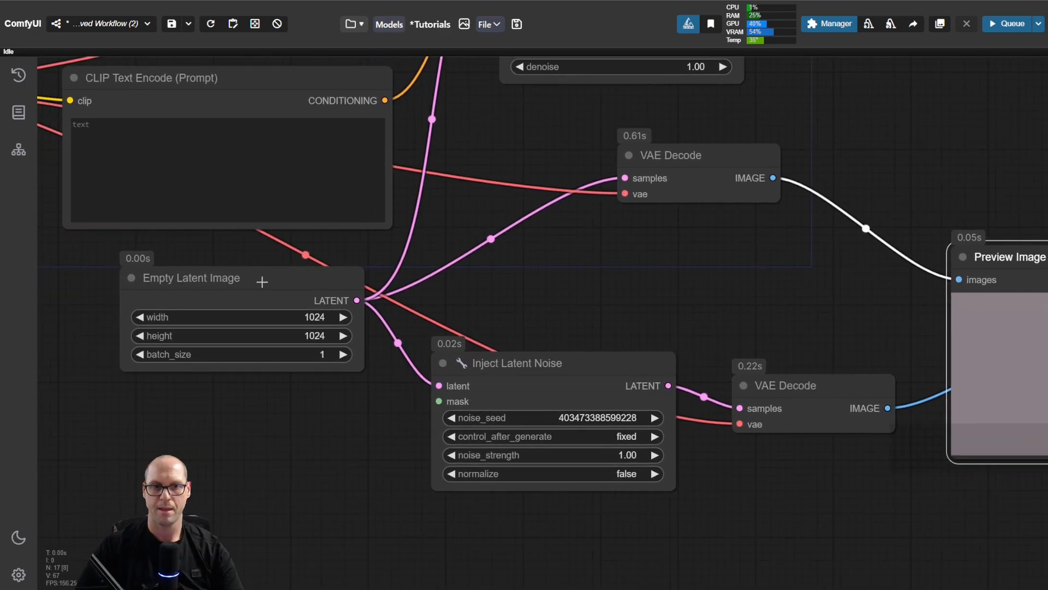
drag(274, 278, 266, 272)
drag(824, 340, 508, 320)
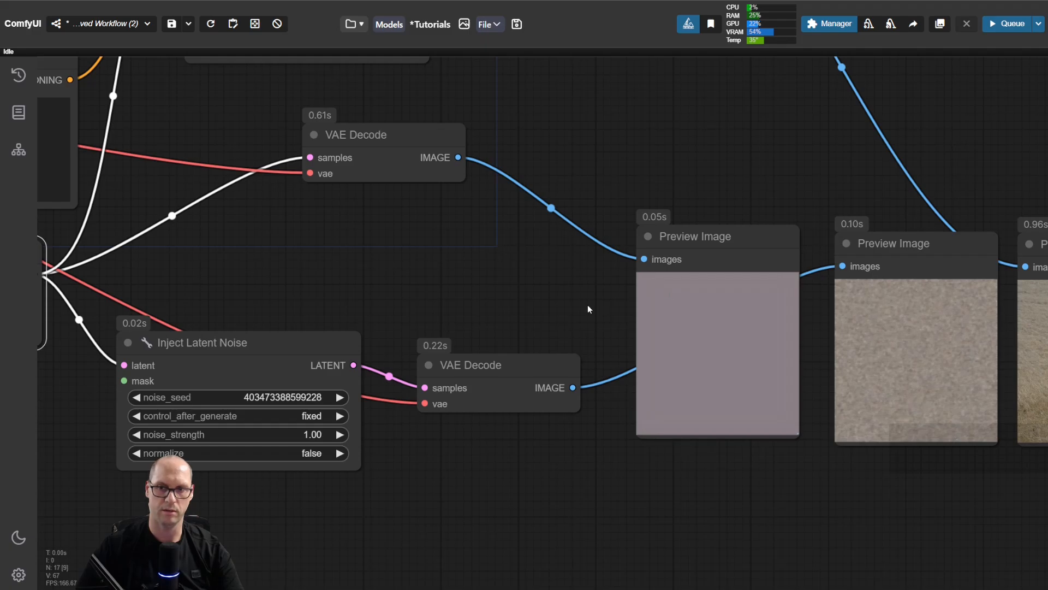
drag(590, 304, 555, 321)
drag(865, 251, 857, 252)
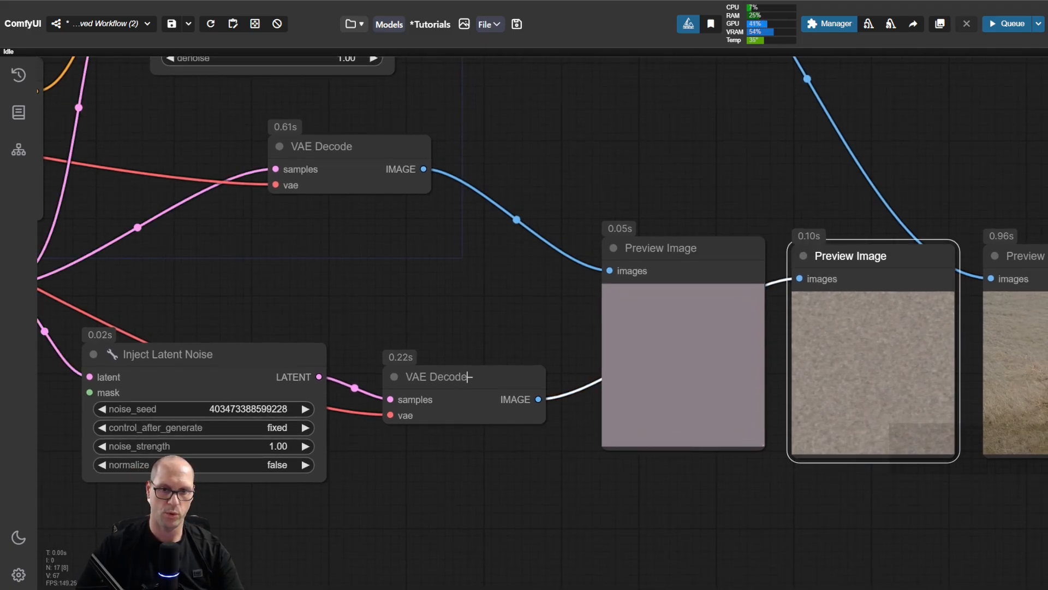
drag(230, 354, 241, 337)
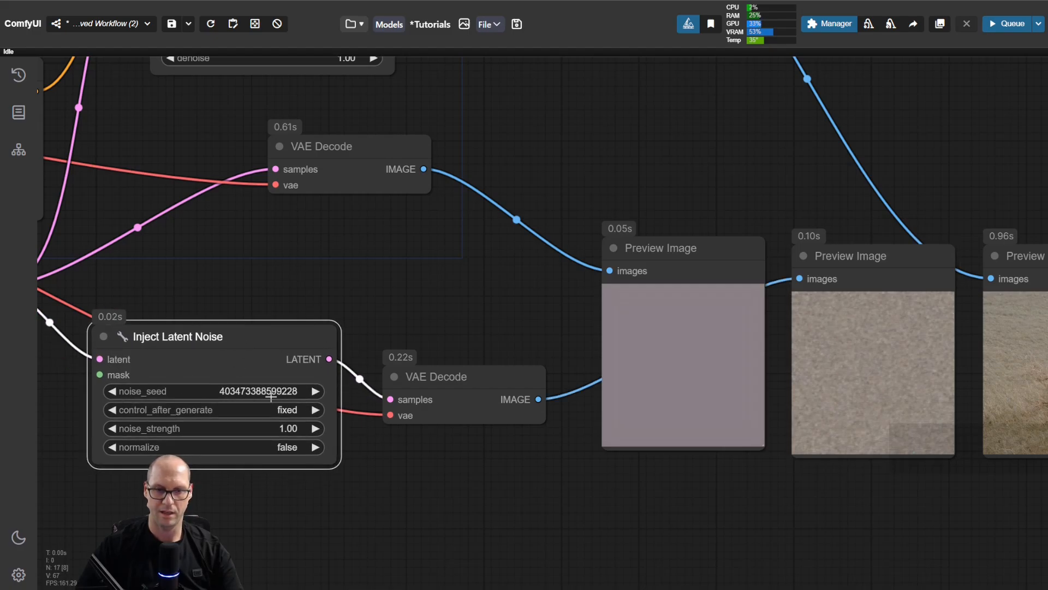
drag(753, 491, 618, 461)
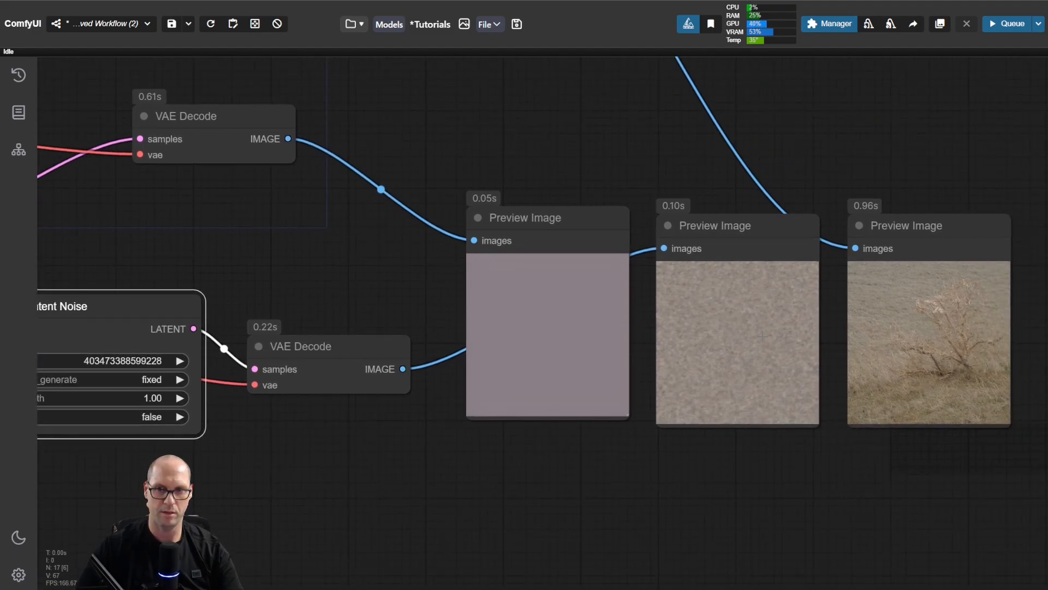
scroll(819, 318, up, 6)
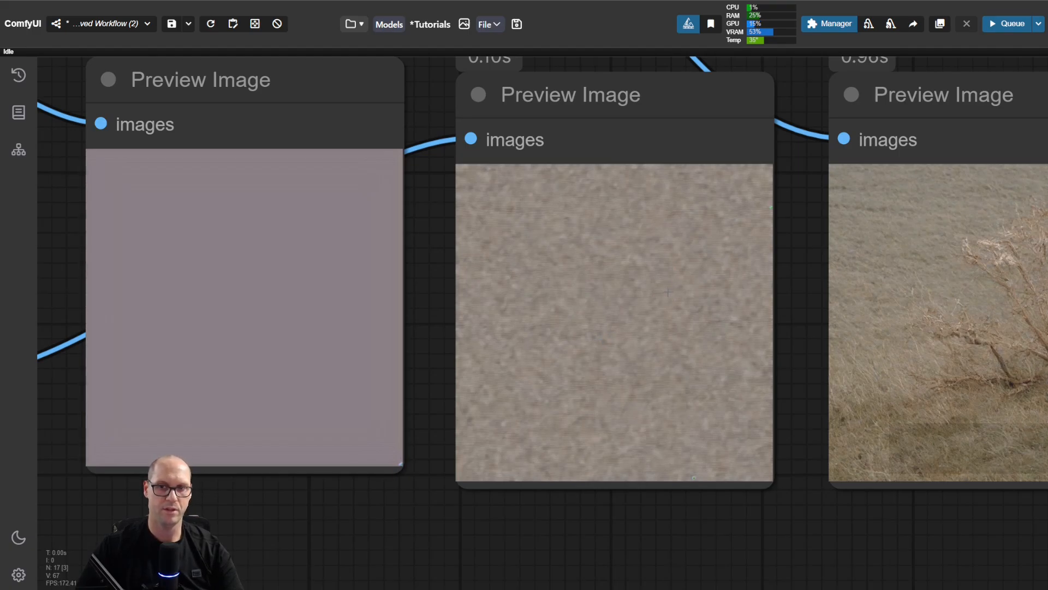
drag(800, 290, 573, 301)
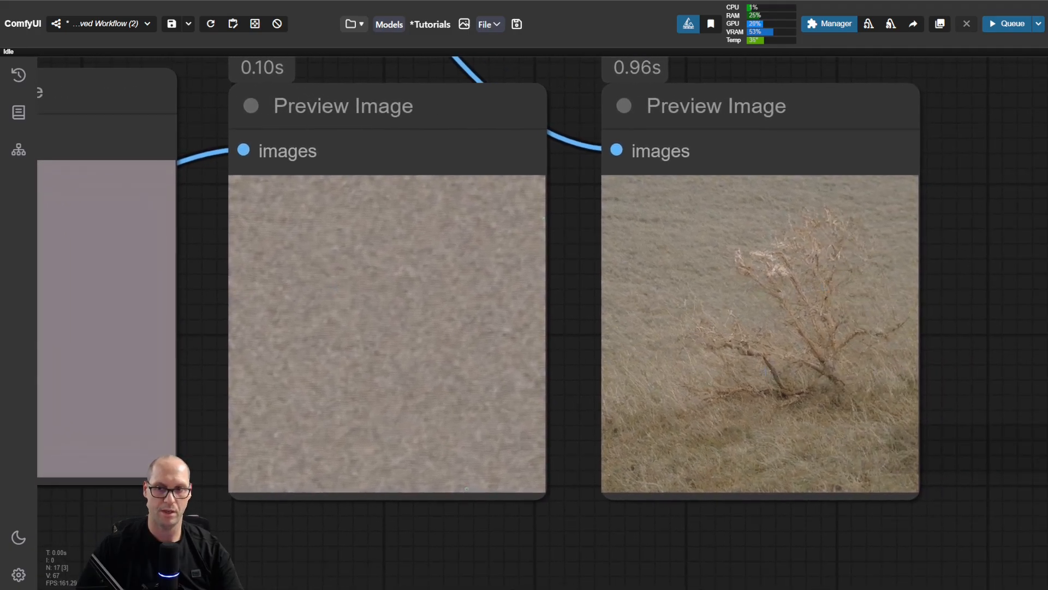
drag(329, 523, 794, 474)
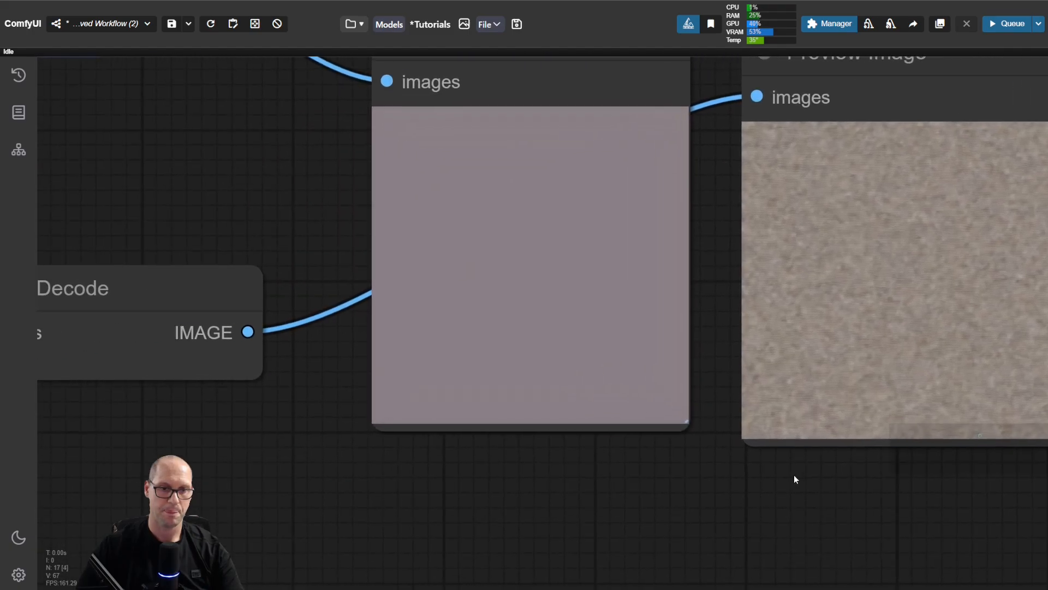
scroll(582, 493, down, 3)
drag(365, 500, 605, 500)
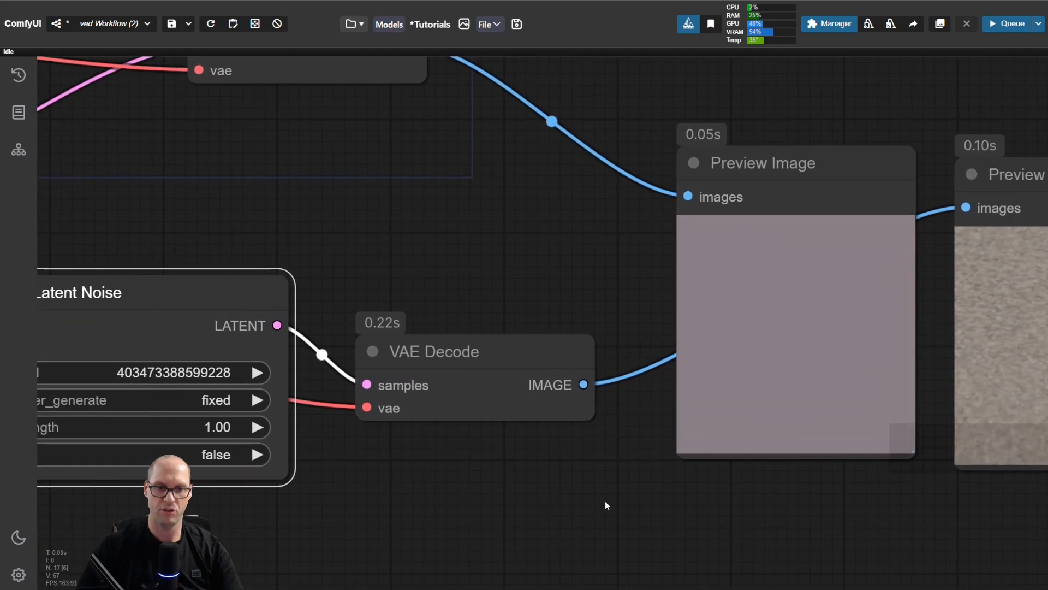
click(256, 373)
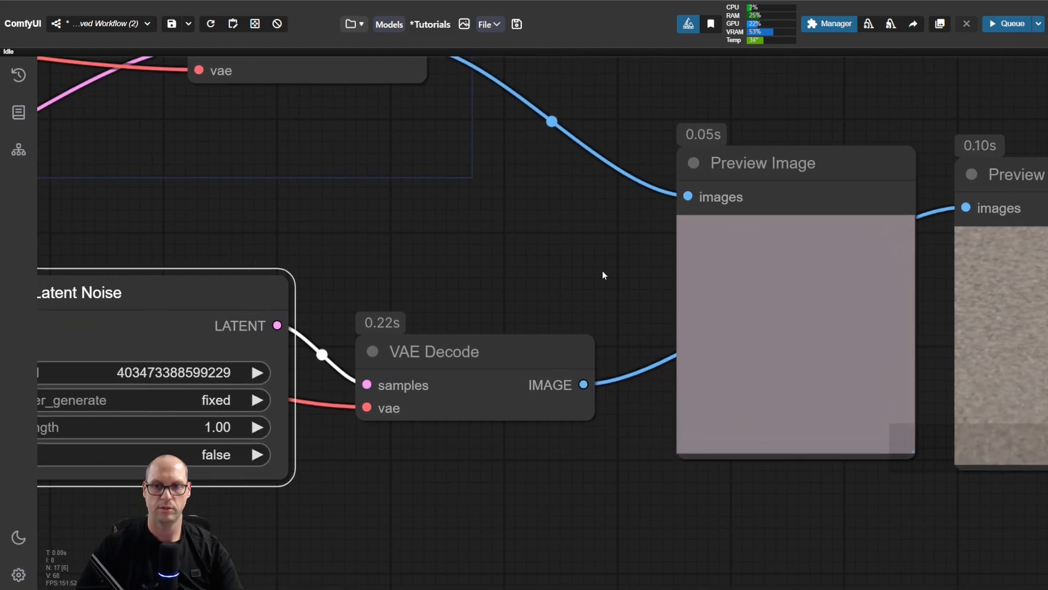
drag(603, 273, 288, 271)
key(ctrl+Return)
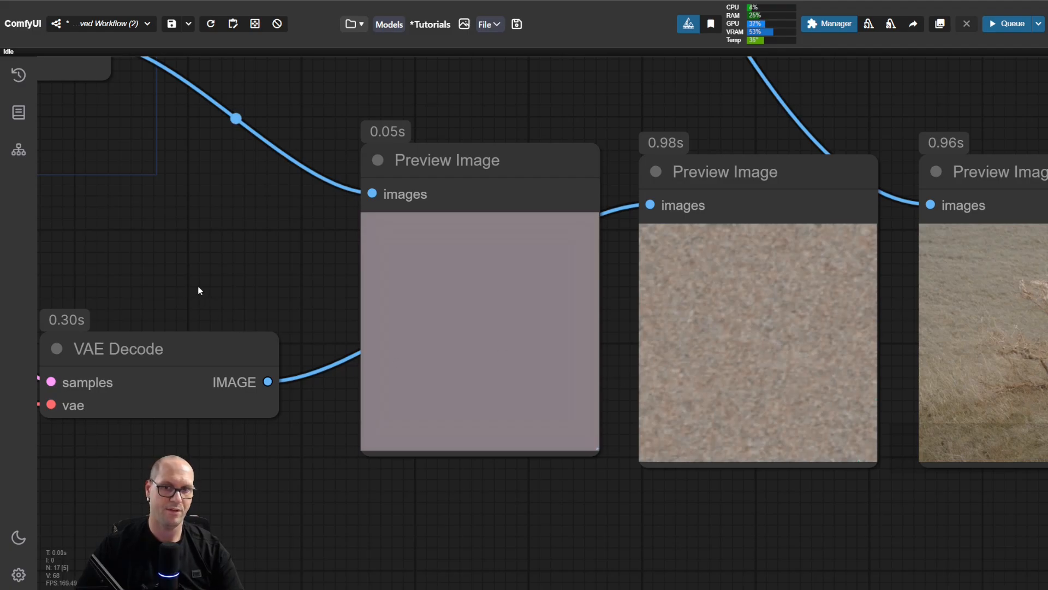
drag(207, 279, 767, 293)
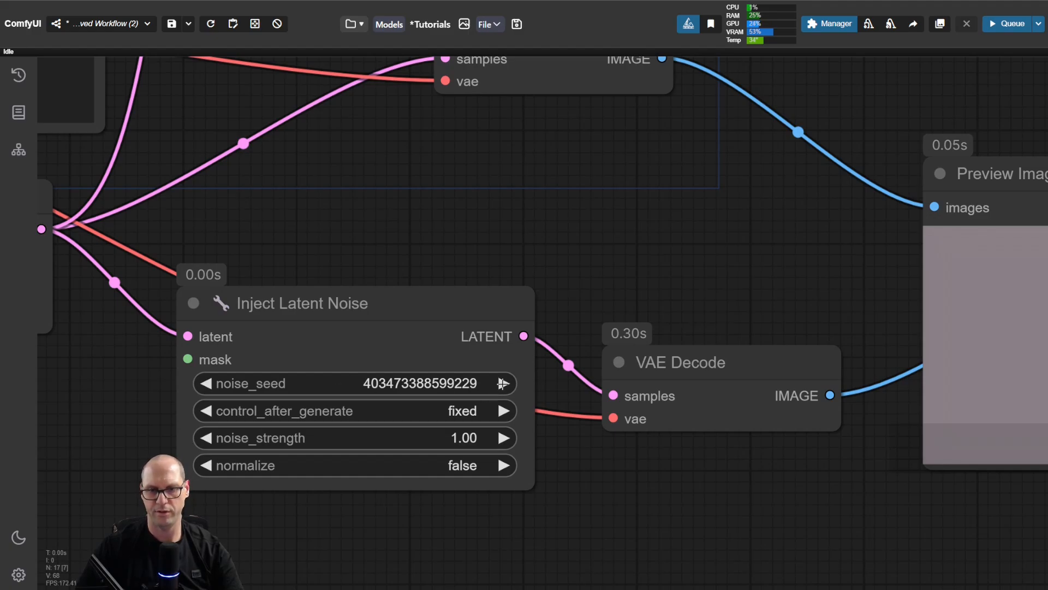
click(502, 383)
click(502, 384)
click(502, 384)
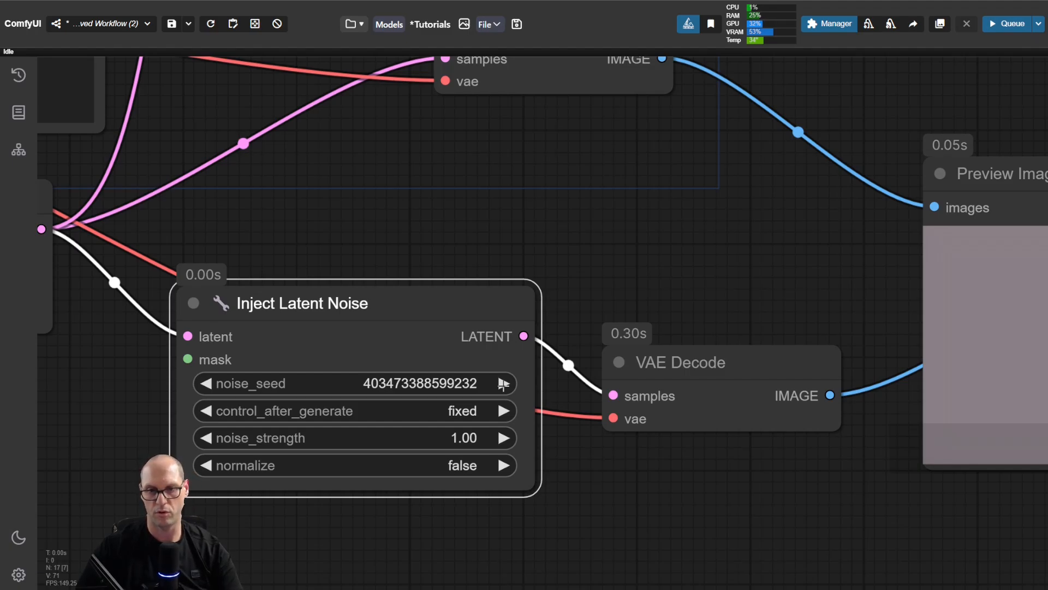
drag(801, 271, 290, 252)
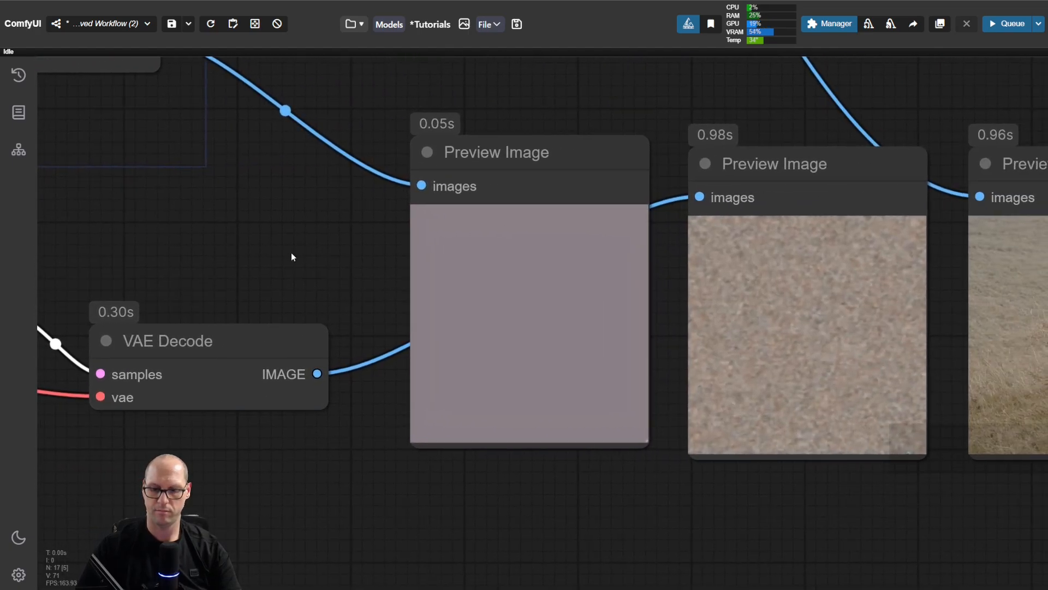
key(ctrl+Return)
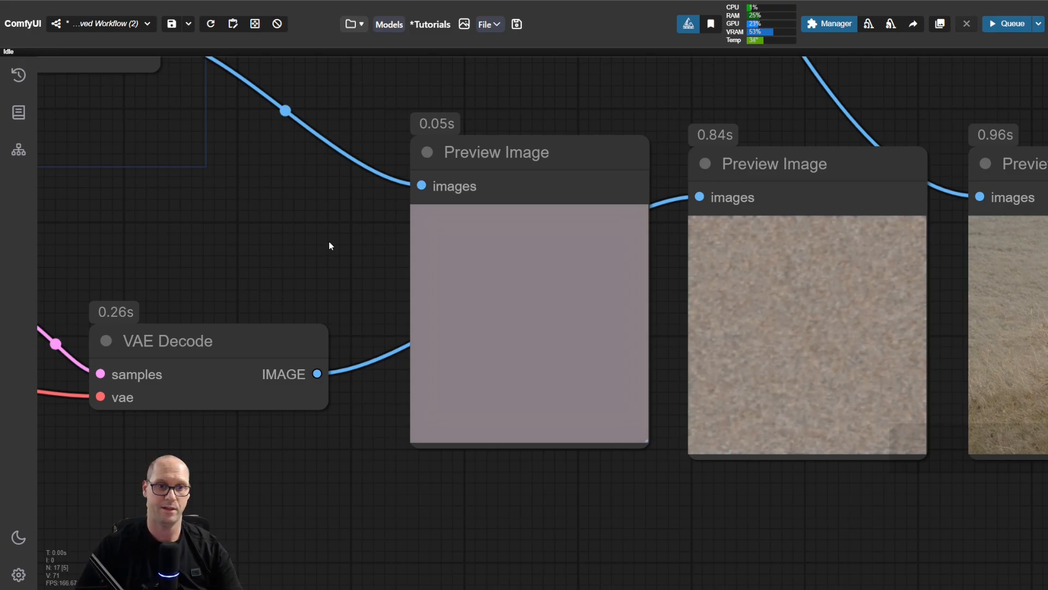
scroll(362, 249, down, 4)
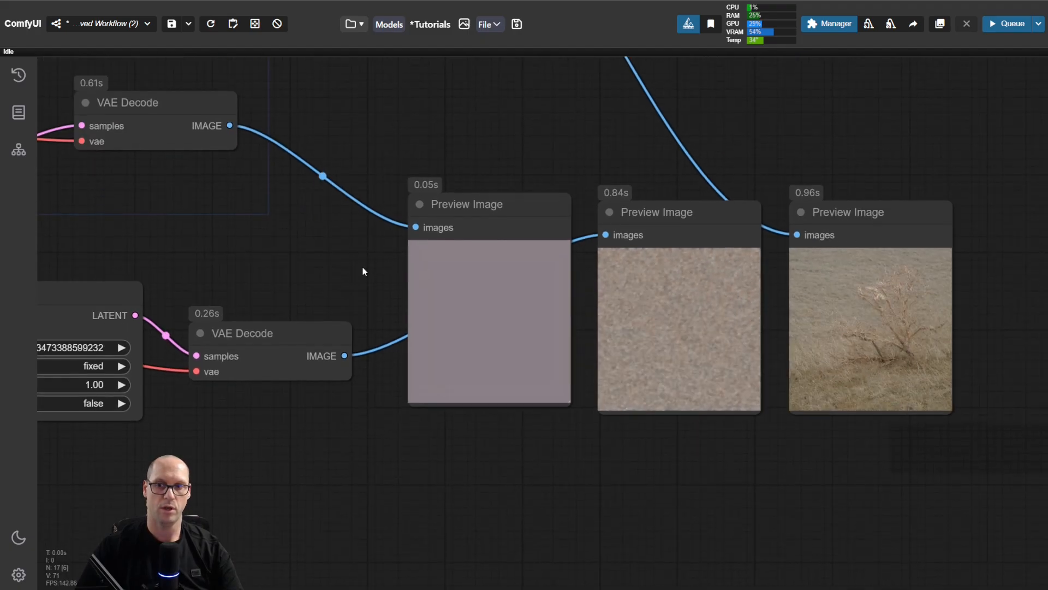
drag(362, 267, 342, 304)
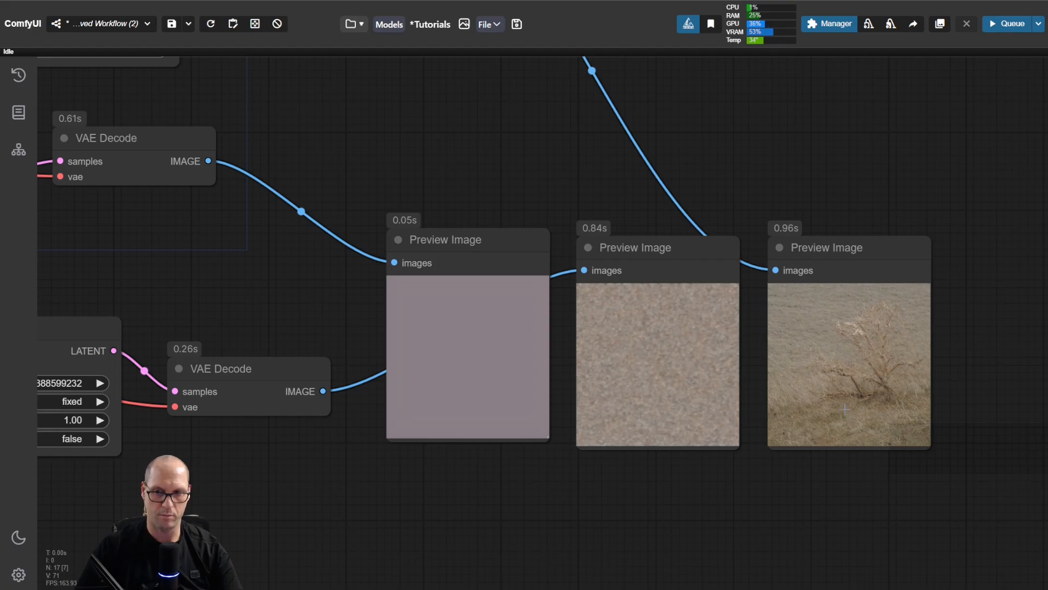
drag(427, 134, 614, 142)
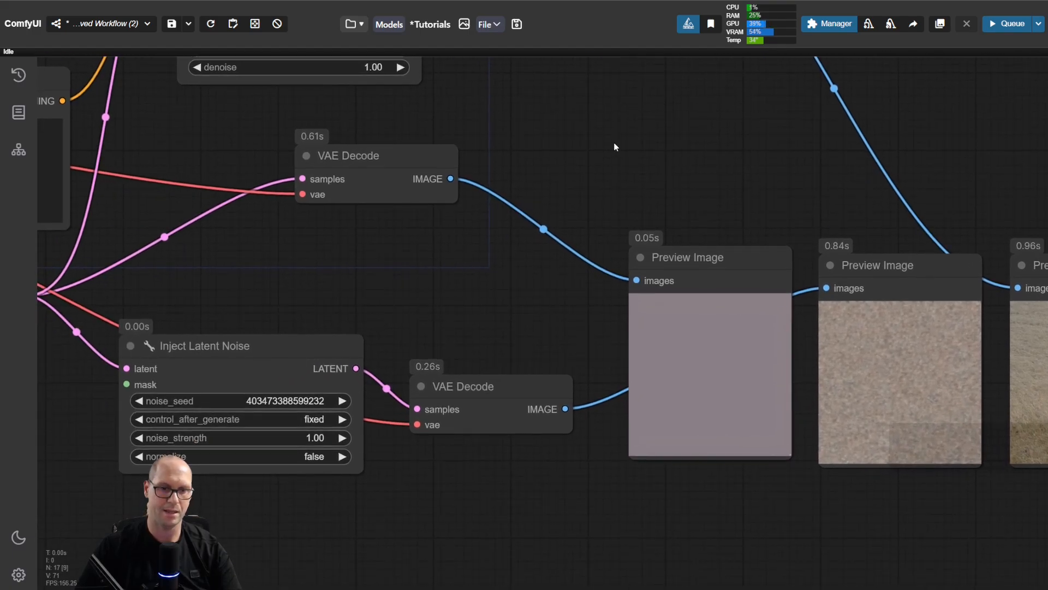
click(327, 401)
key(ctrl+c)
click(487, 346)
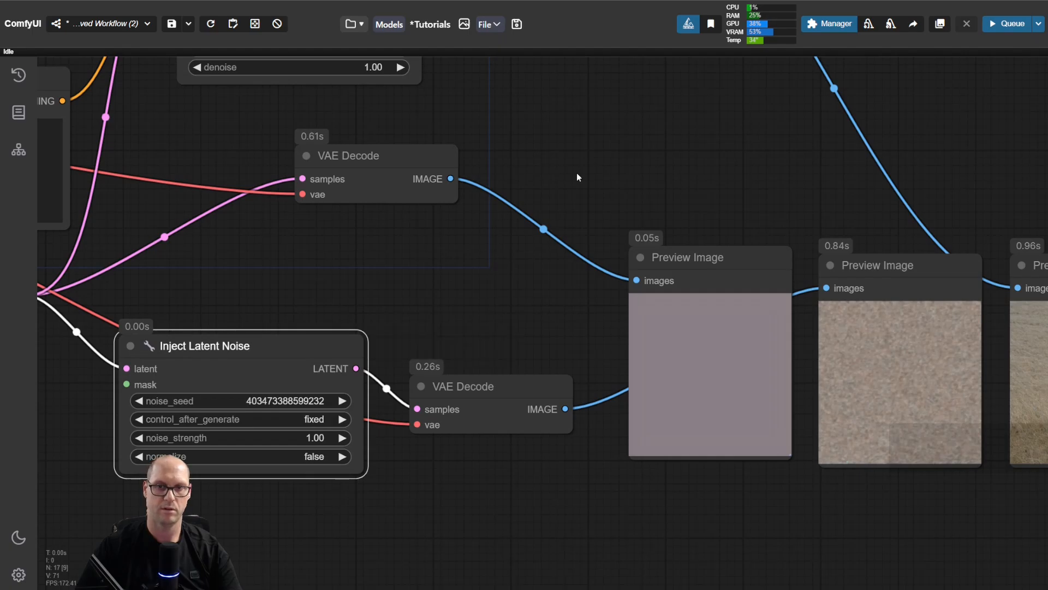
drag(578, 177, 608, 431)
click(392, 210)
key(ctrl+v)
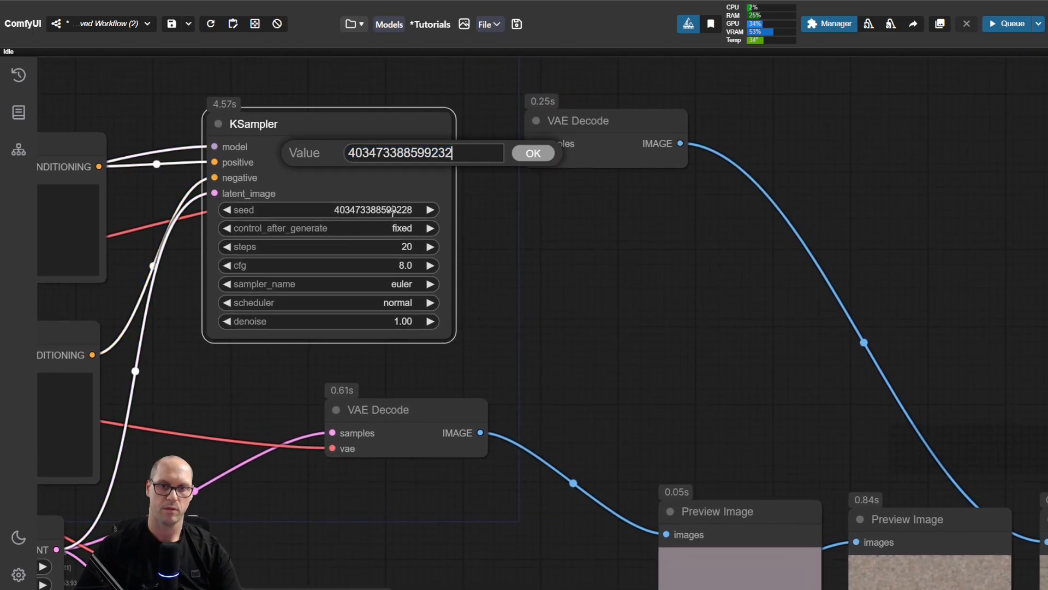
key(Return)
drag(825, 300, 538, 161)
key(ctrl+Return)
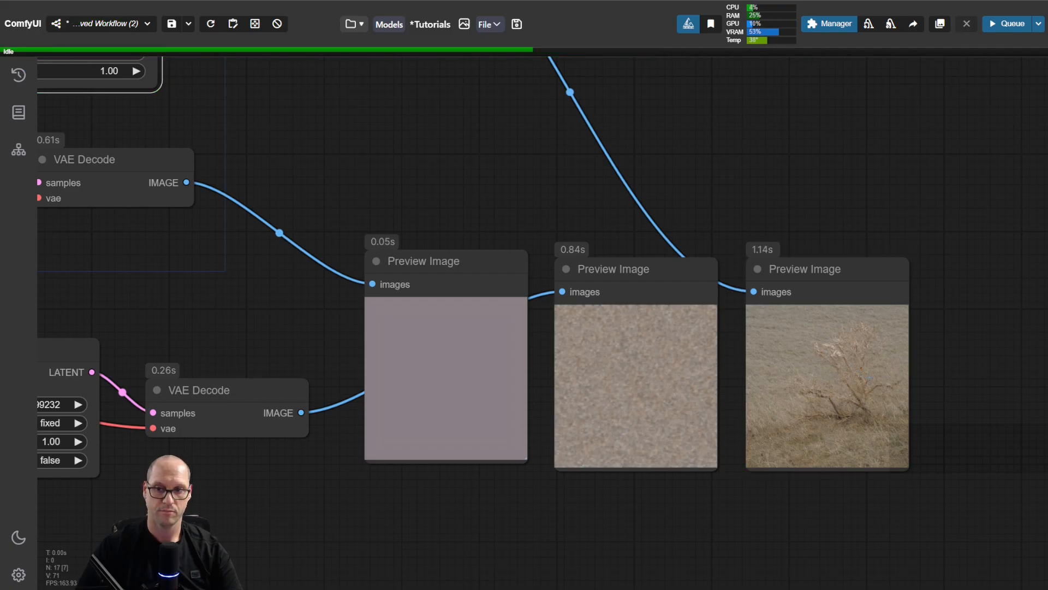
scroll(510, 145, down, 4)
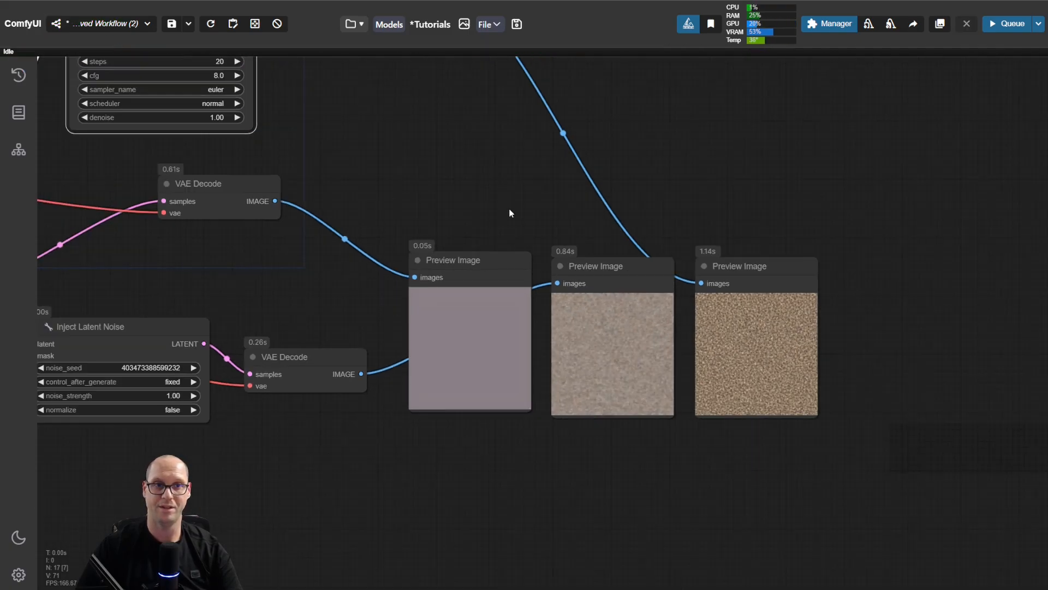
drag(511, 176, 603, 235)
scroll(905, 400, up, 5)
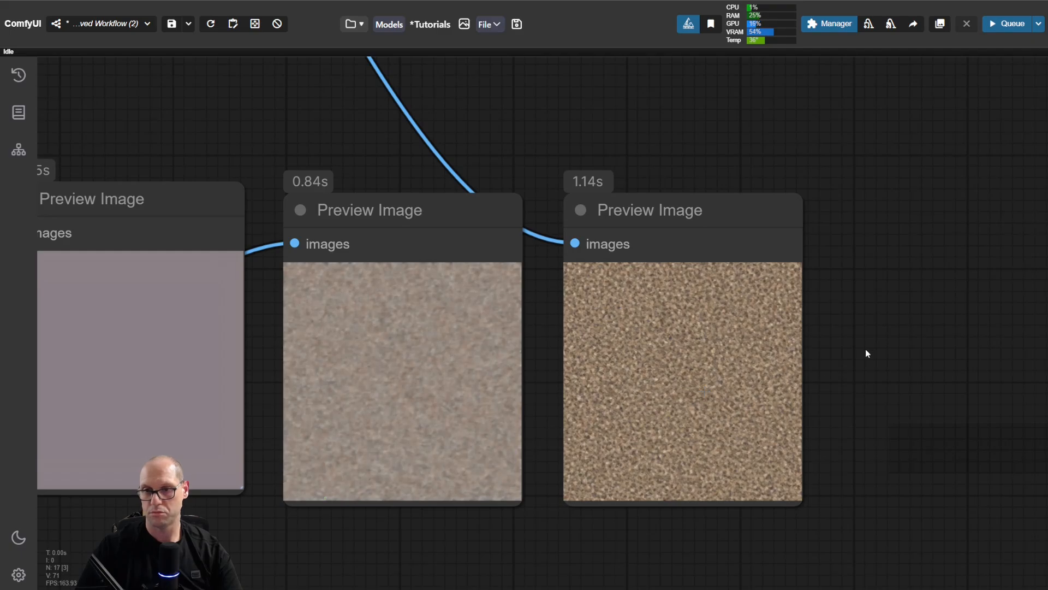
scroll(866, 351, down, 5)
drag(417, 228, 545, 234)
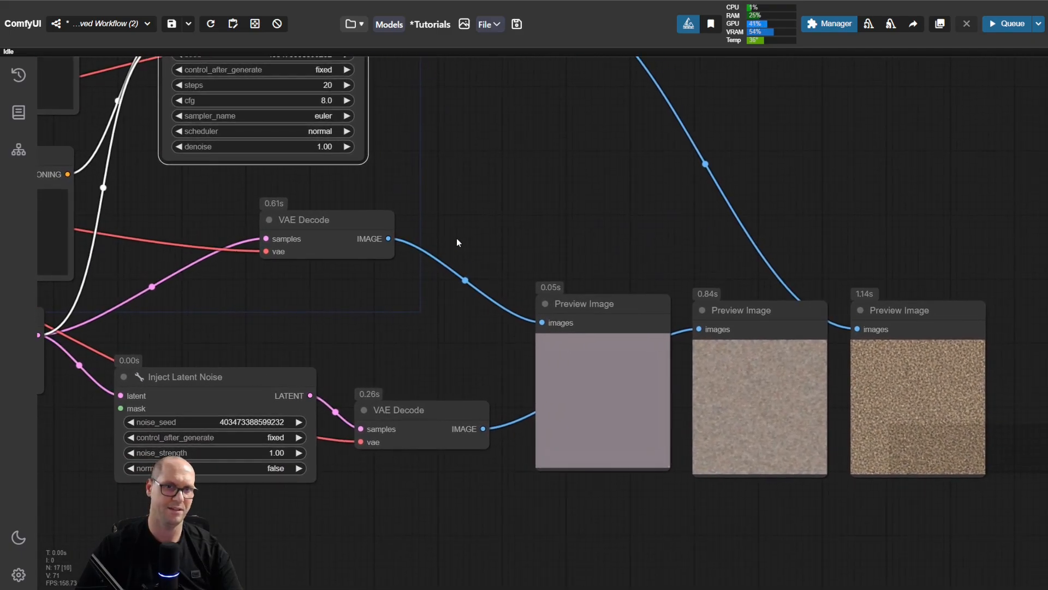
drag(494, 178, 474, 344)
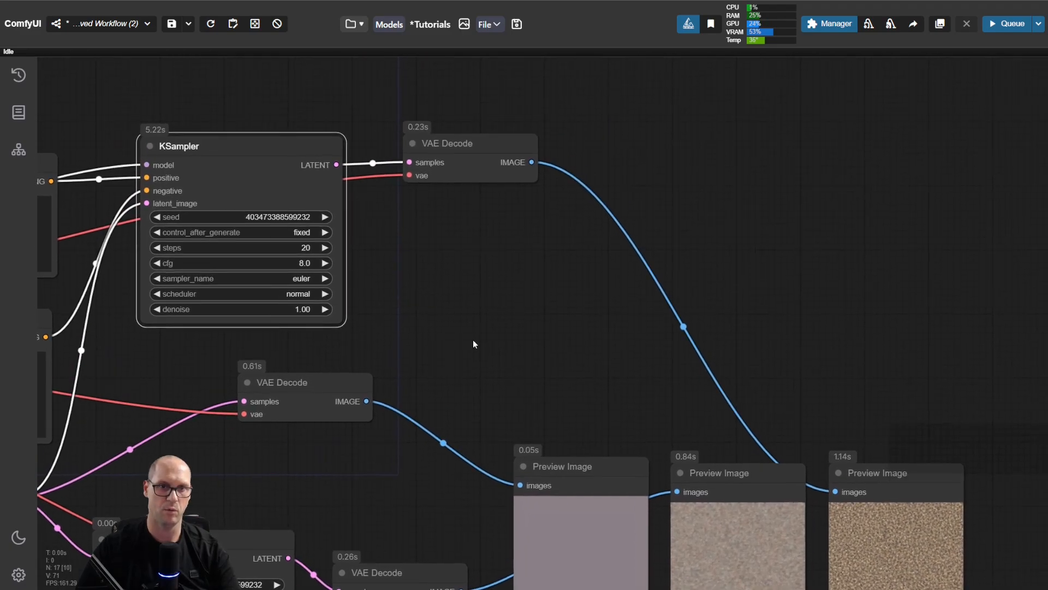
click(325, 217)
key(ctrl+Return)
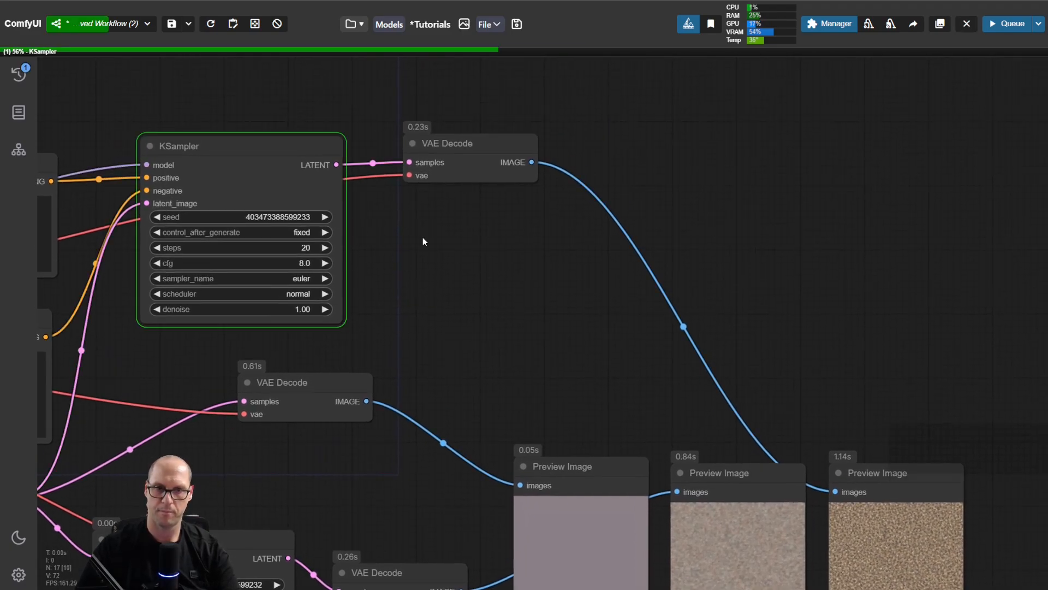
scroll(489, 291, down, 3)
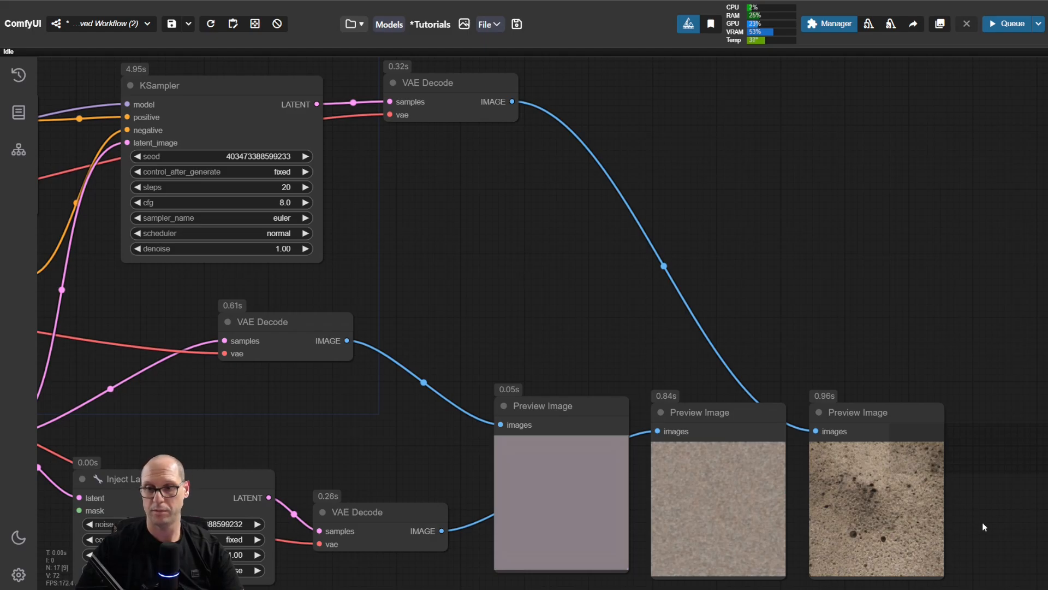
scroll(982, 522, up, 5)
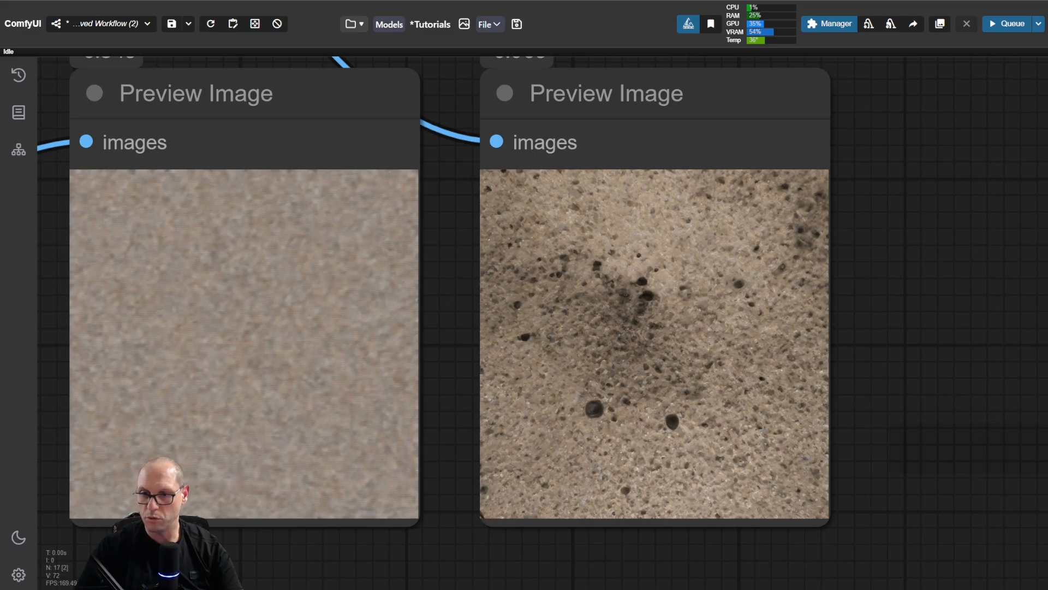
scroll(763, 433, down, 5)
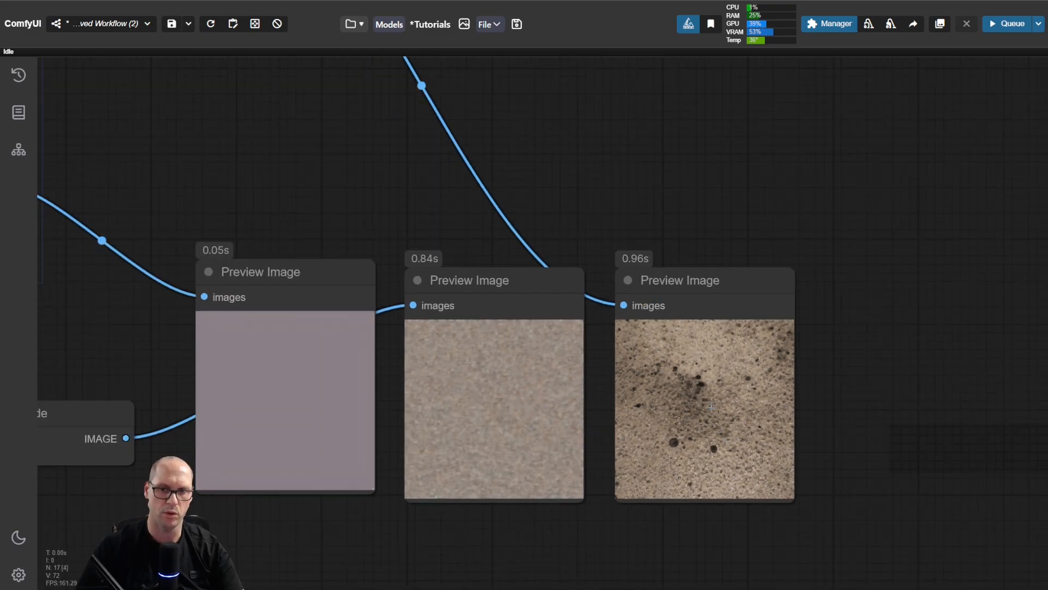
Step: Set the KSampler's cfg to 3.0 and run the workflow to regenerate the final image preview
scroll(712, 407, down, 2)
drag(344, 238, 809, 289)
drag(385, 239, 152, 242)
click(282, 138)
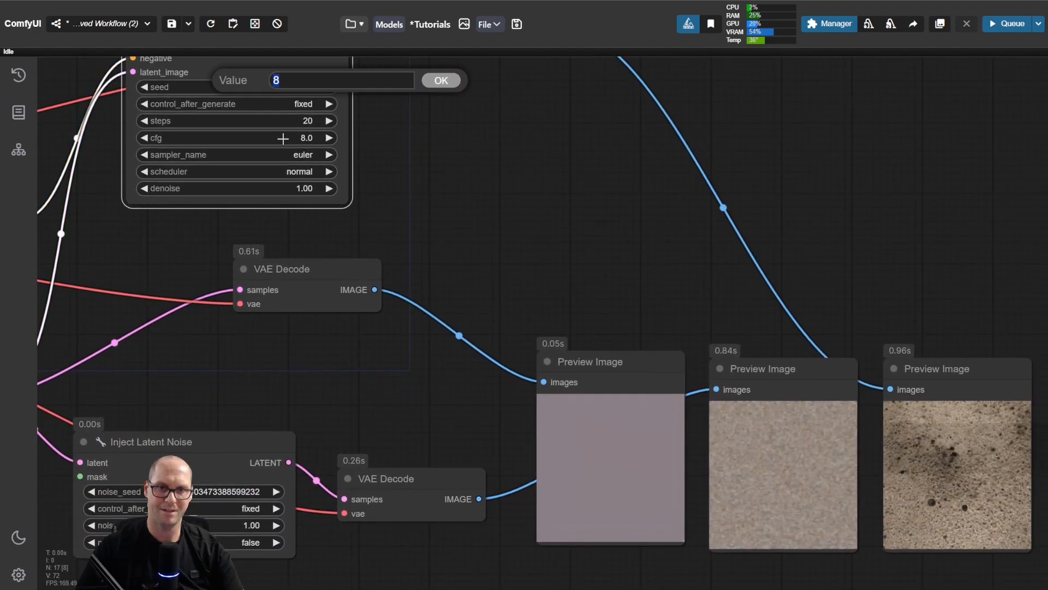
text(3)
key(Return)
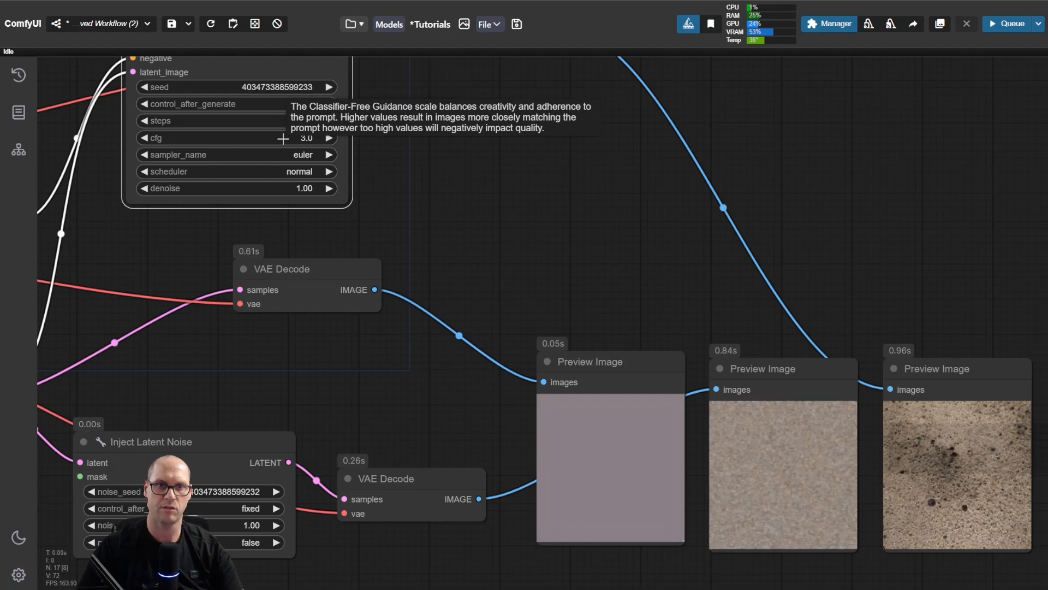
key(ctrl+Return)
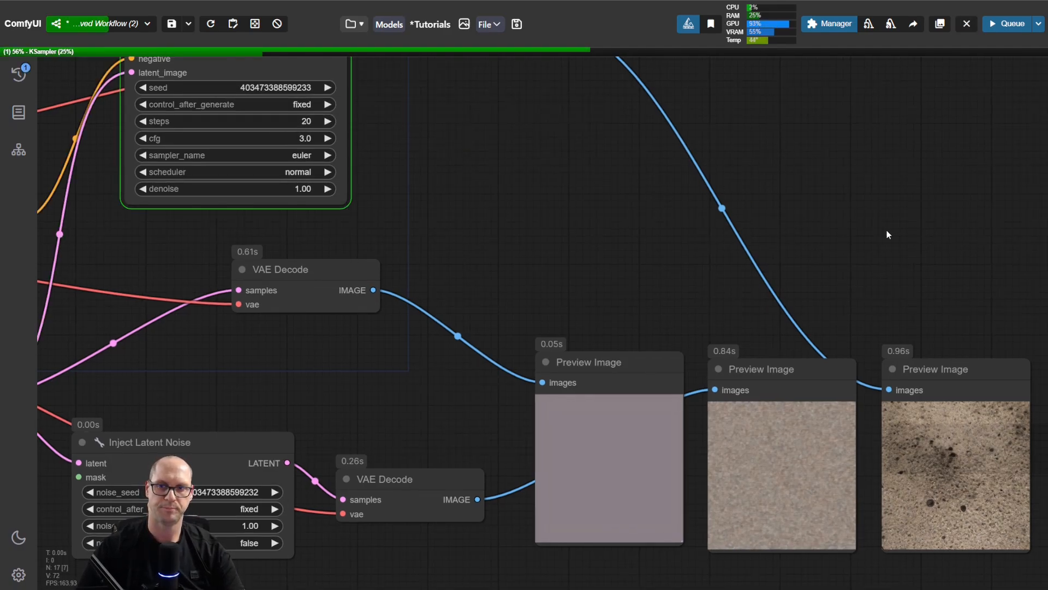
drag(929, 266, 721, 171)
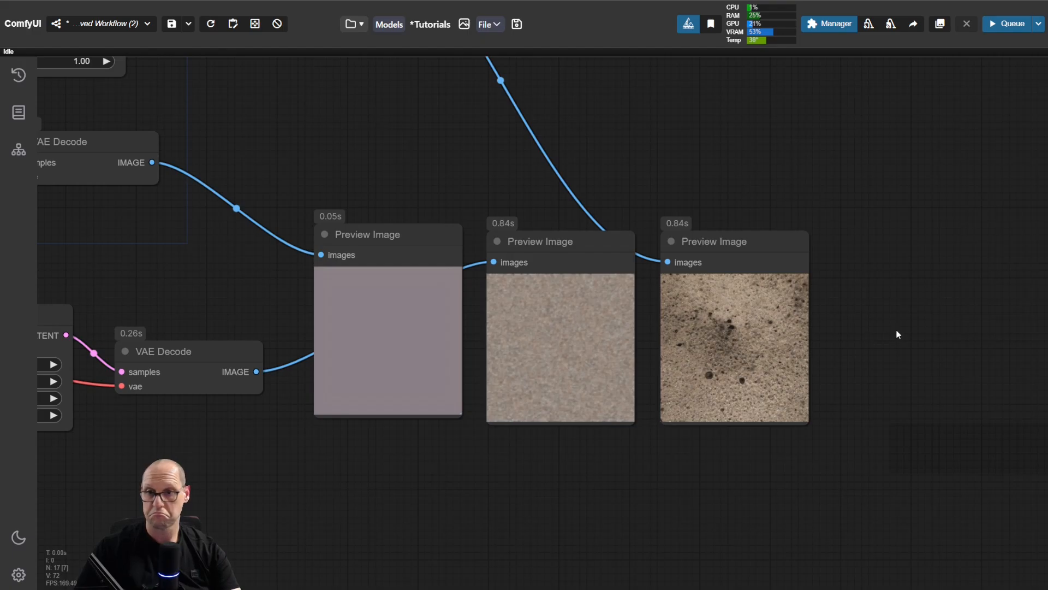
drag(342, 178, 608, 277)
click(441, 100)
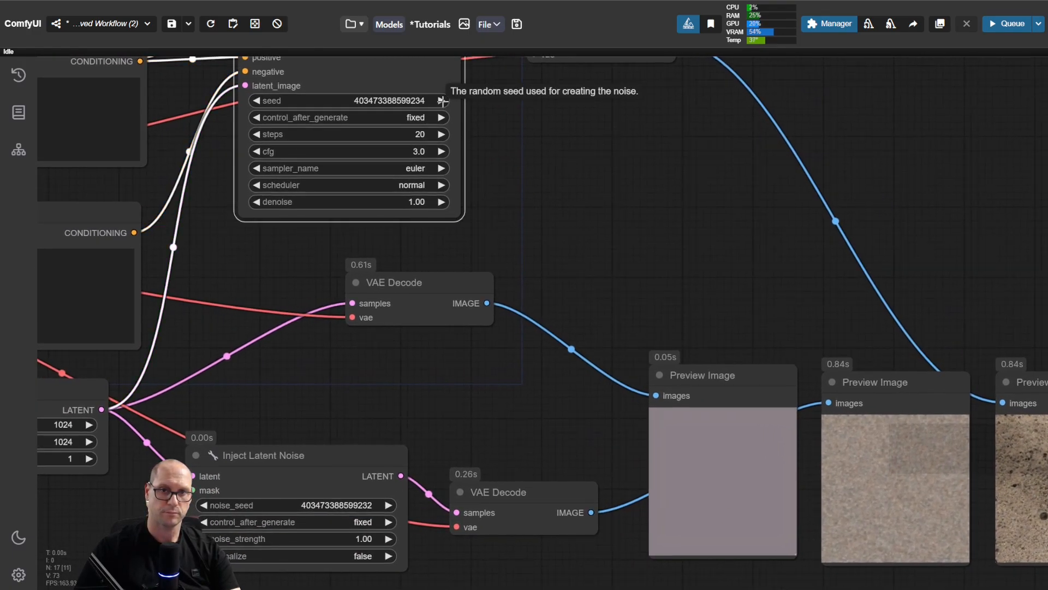
click(388, 506)
click(388, 505)
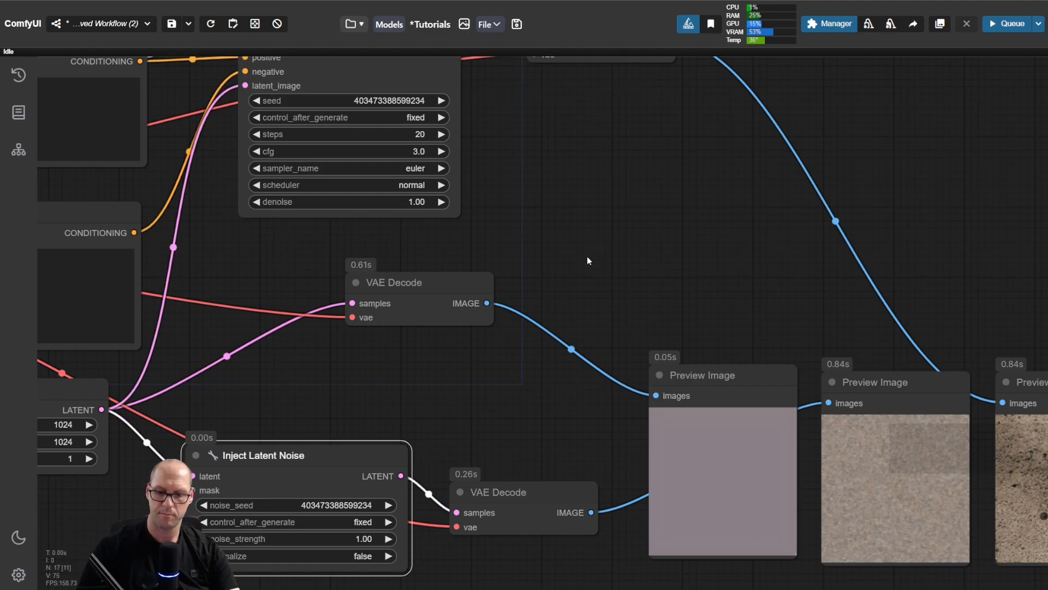
key(ctrl+Return)
drag(677, 257, 378, 187)
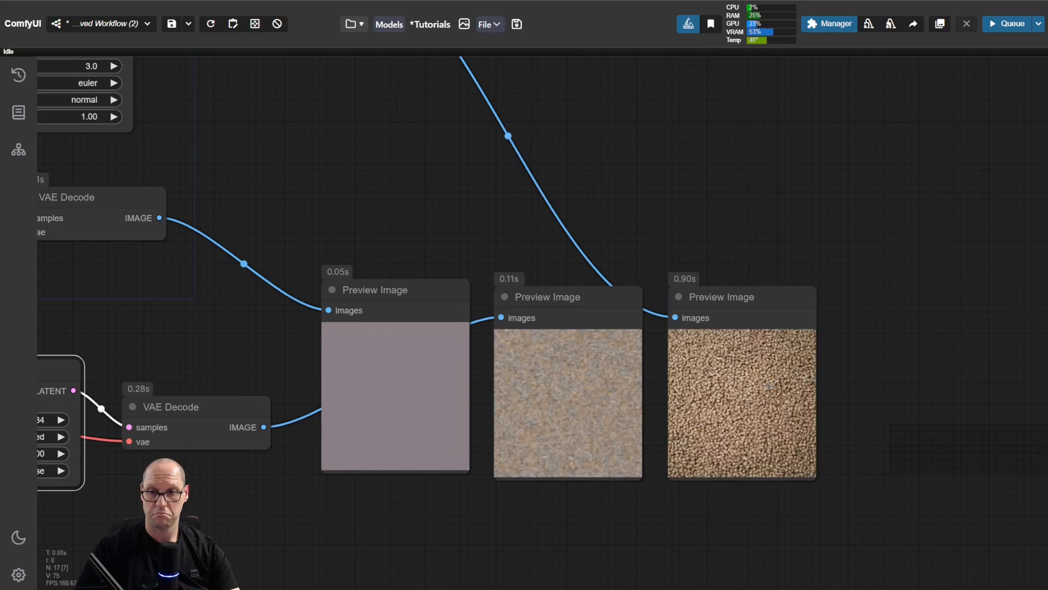
scroll(792, 382, up, 8)
scroll(797, 384, up, 1)
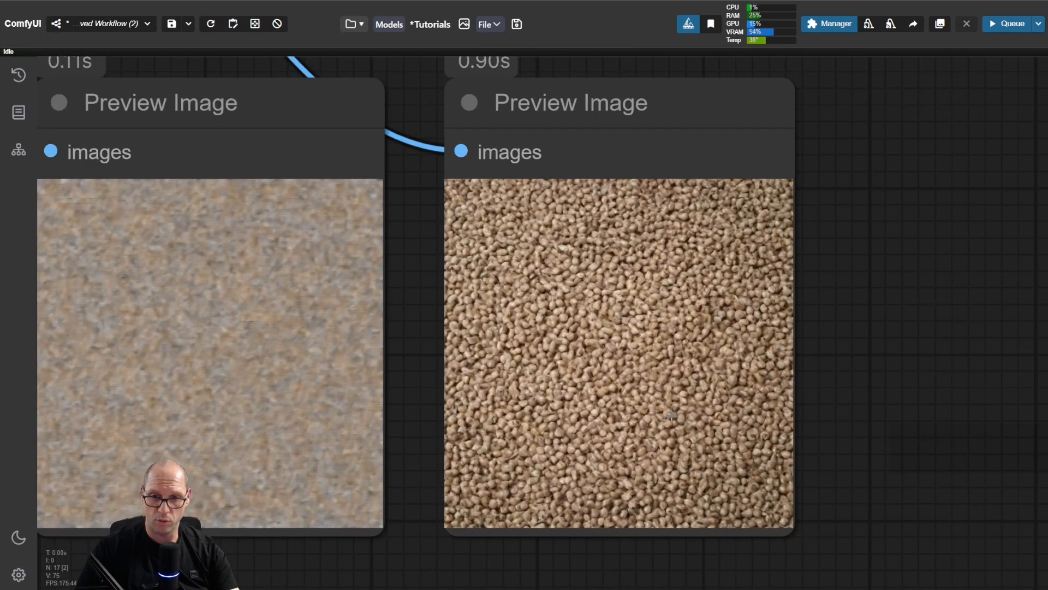
scroll(729, 352, up, 2)
scroll(688, 347, down, 10)
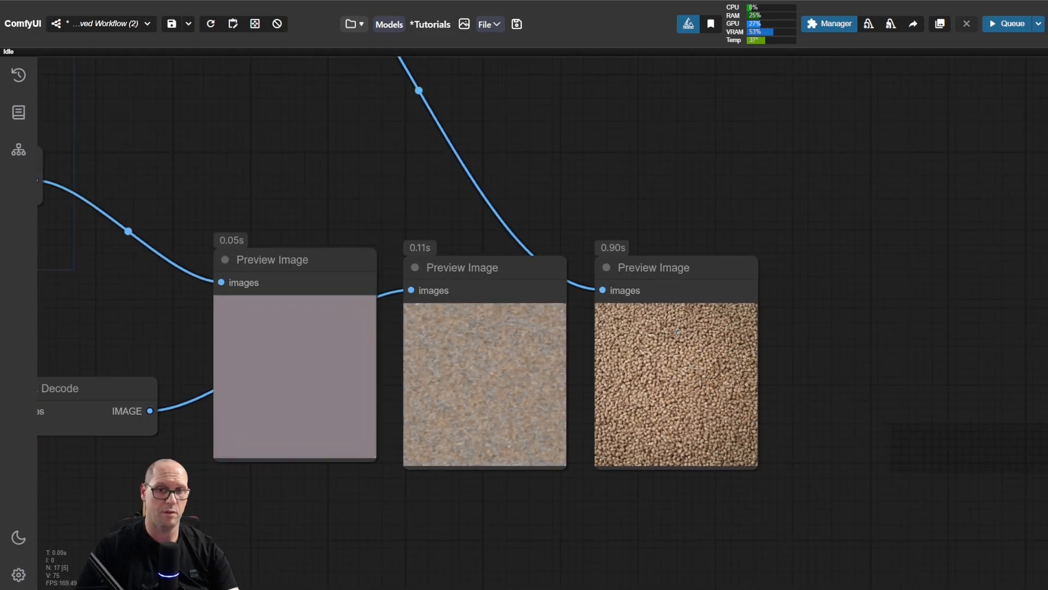
Step: Enter "window" as the positive prompt in the CLIP Text Encode node, run the workflow and inspect the final image
drag(336, 194, 744, 321)
scroll(562, 224, down, 3)
drag(692, 292, 725, 305)
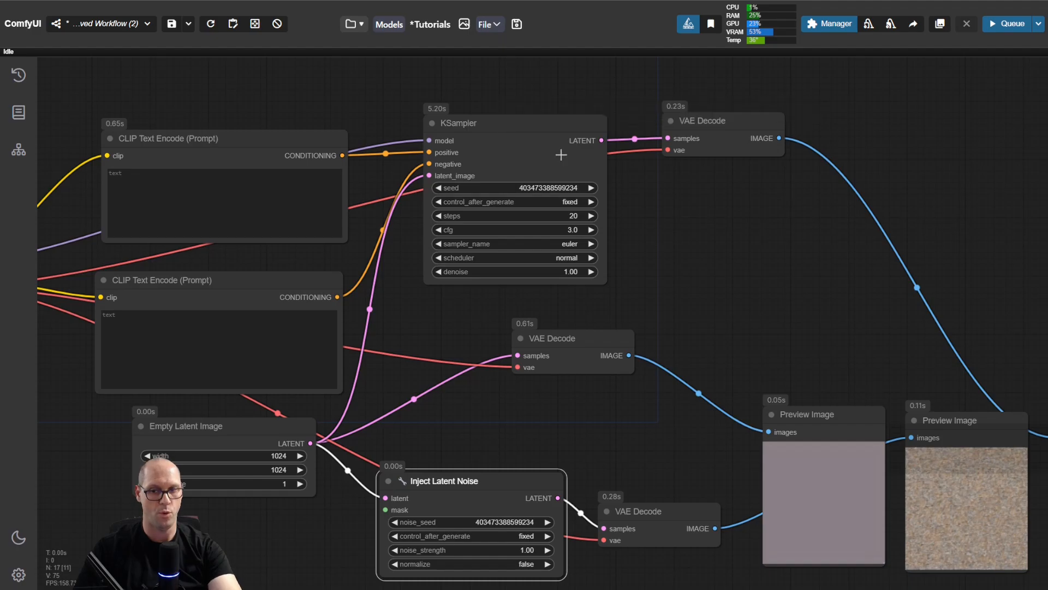
drag(873, 322, 826, 264)
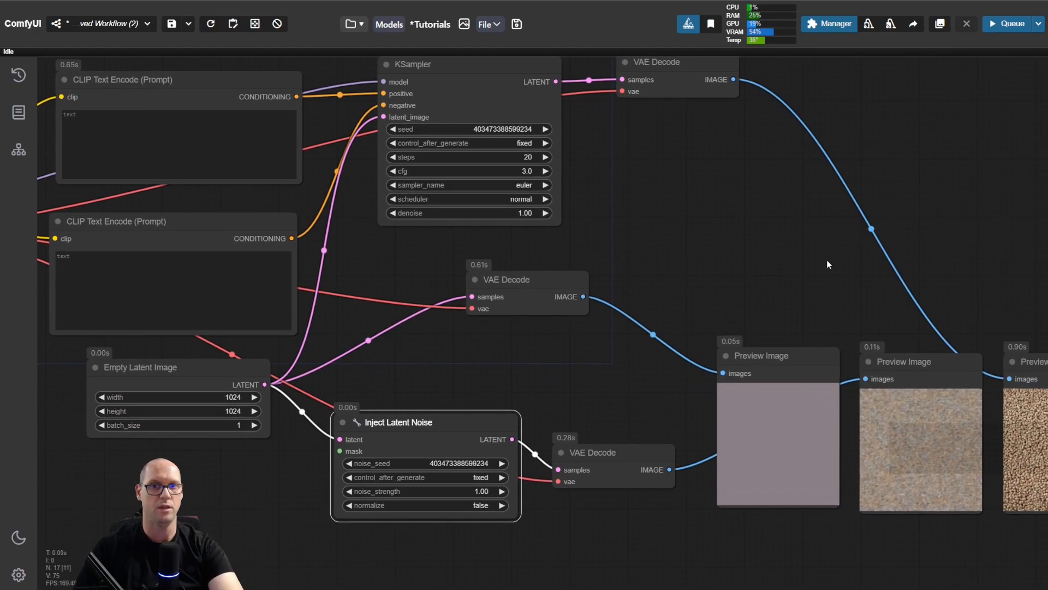
click(203, 145)
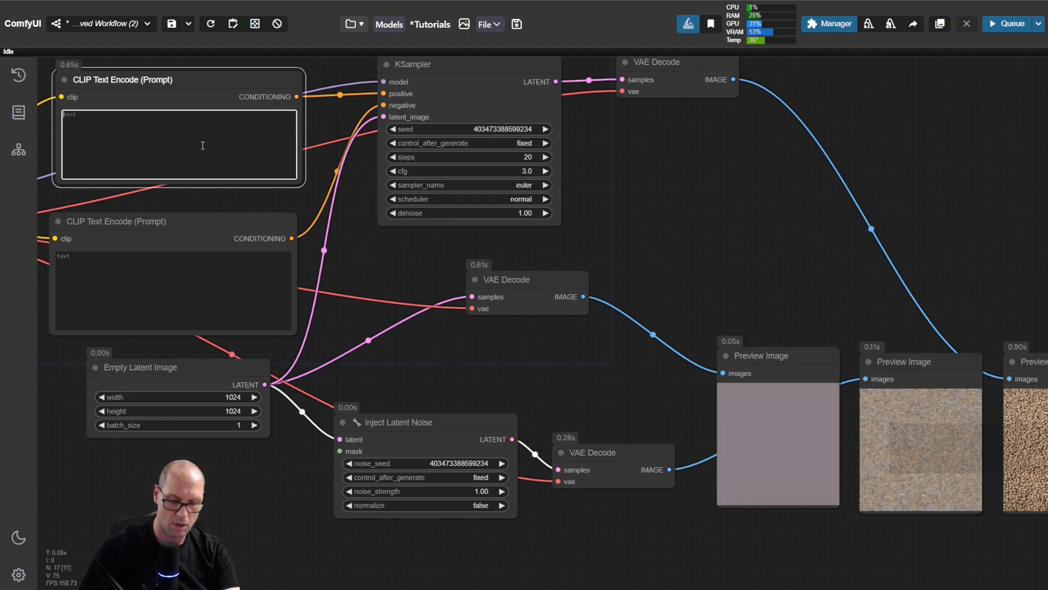
text(window)
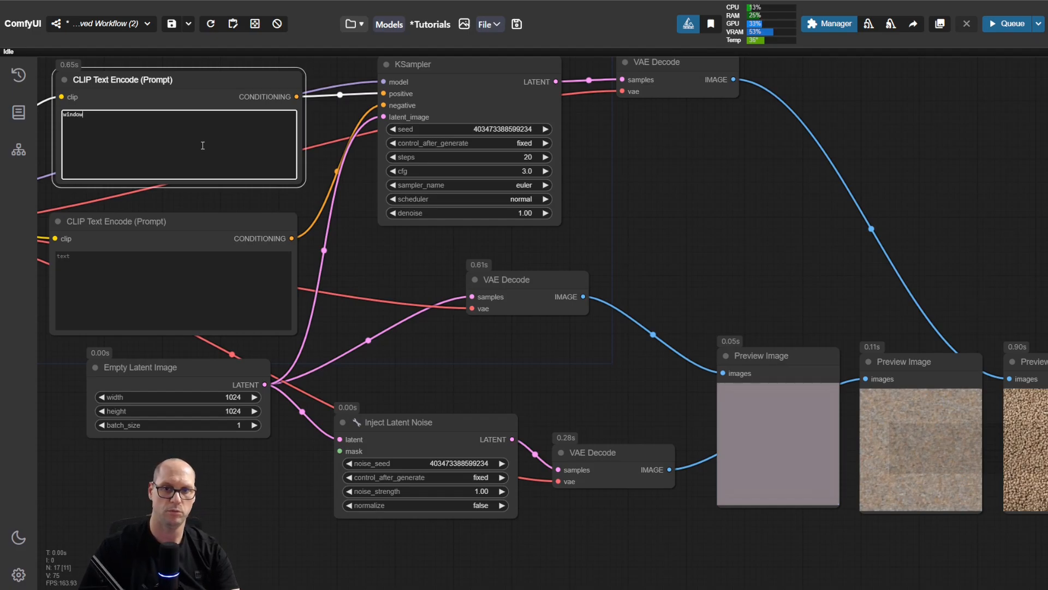
key(ctrl+Return)
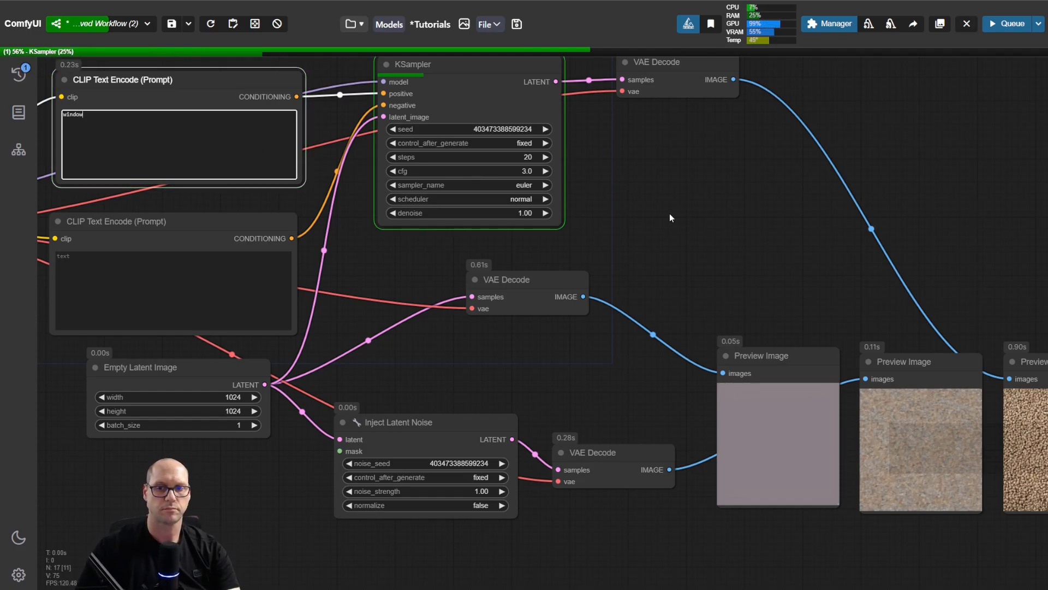
drag(770, 243, 447, 219)
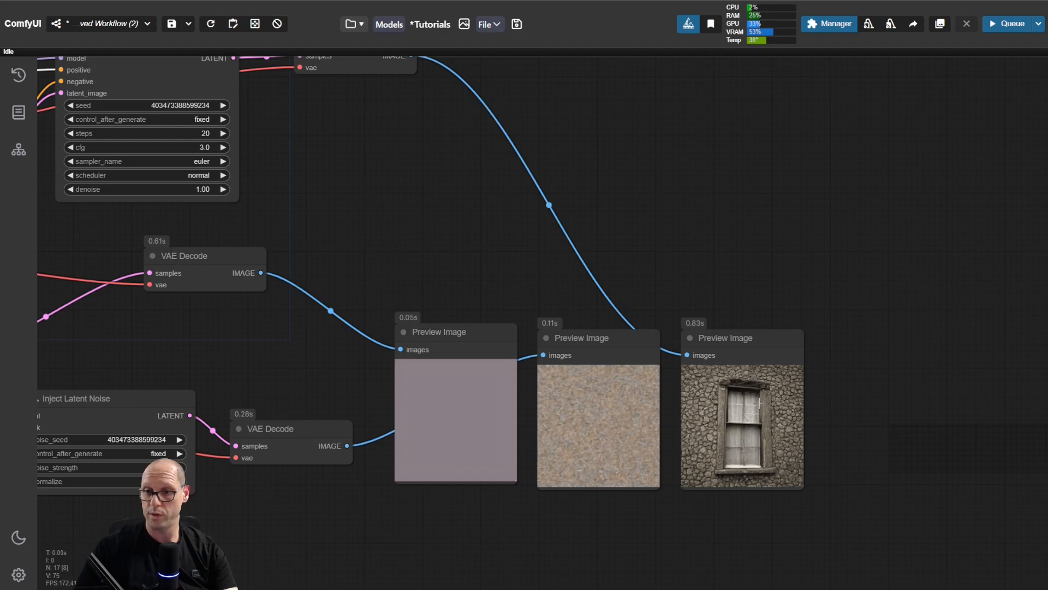
scroll(836, 381, up, 8)
scroll(835, 383, down, 5)
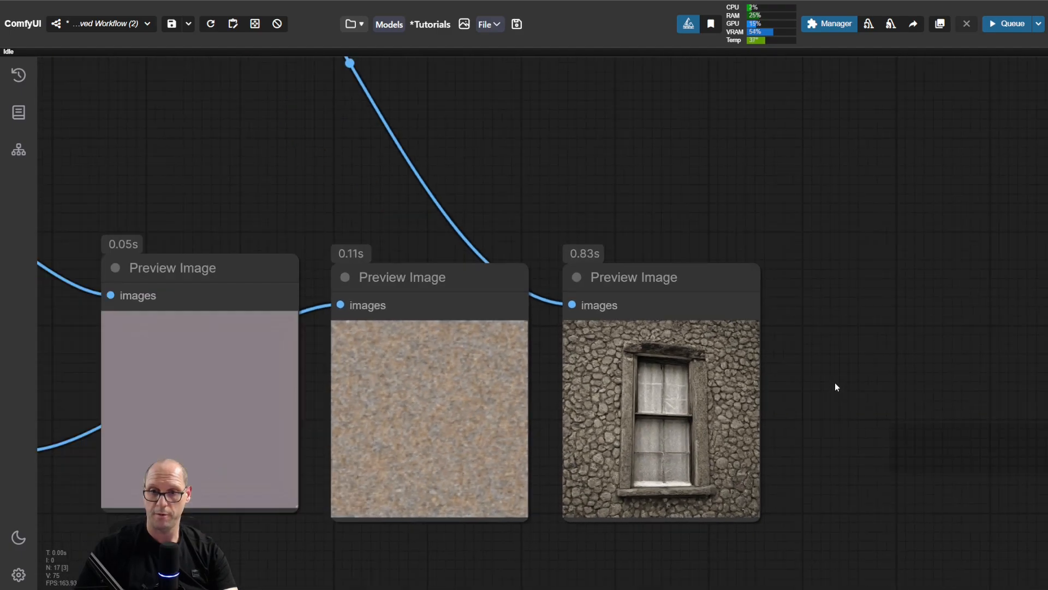
drag(532, 308, 811, 286)
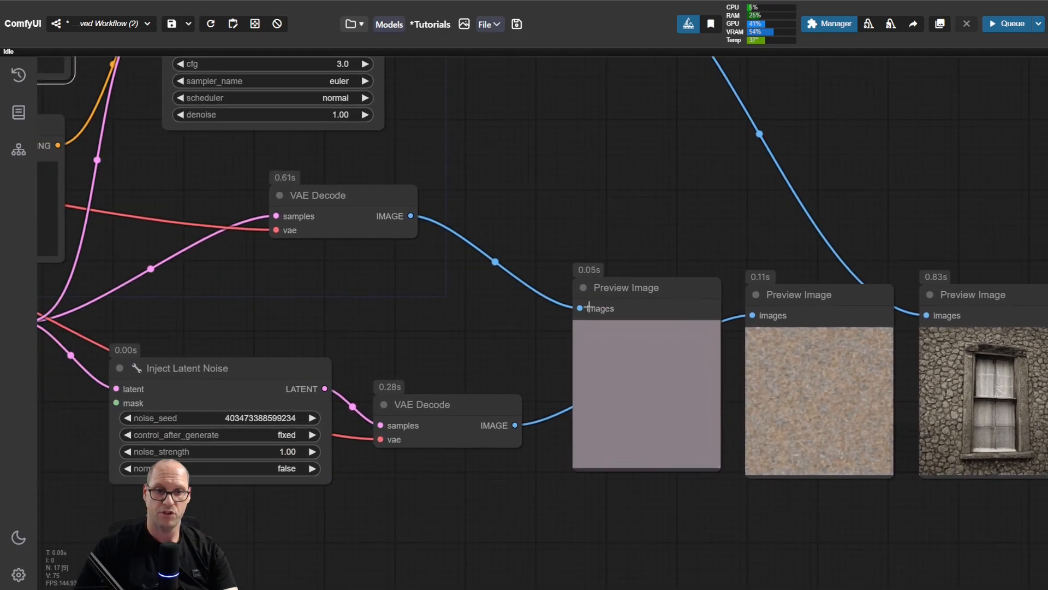
click(314, 418)
drag(535, 144, 540, 409)
click(370, 278)
drag(654, 377, 398, 113)
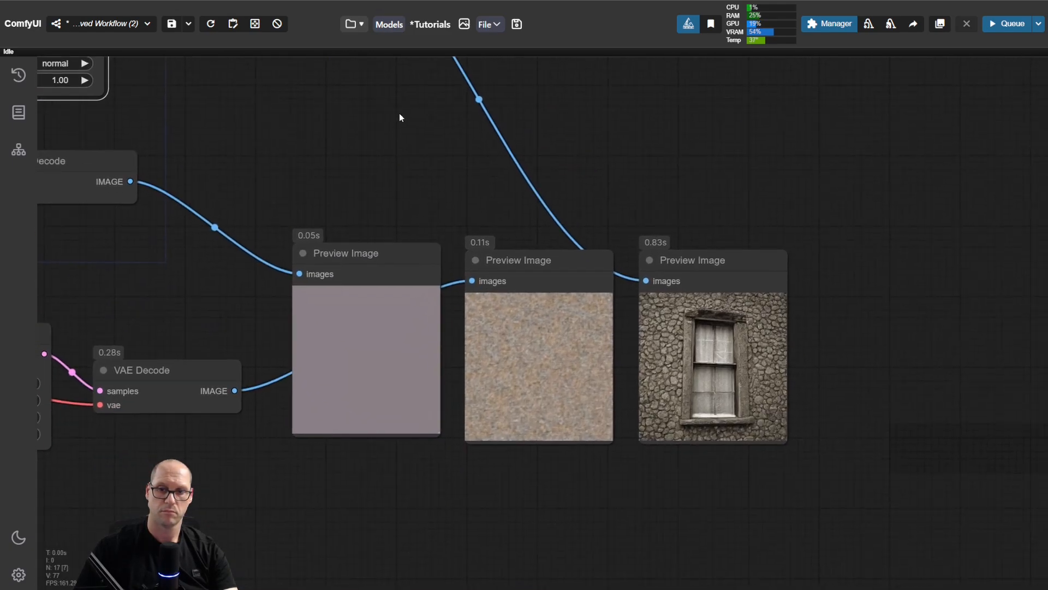
drag(526, 234, 542, 196)
scroll(562, 179, up, 3)
scroll(562, 183, up, 1)
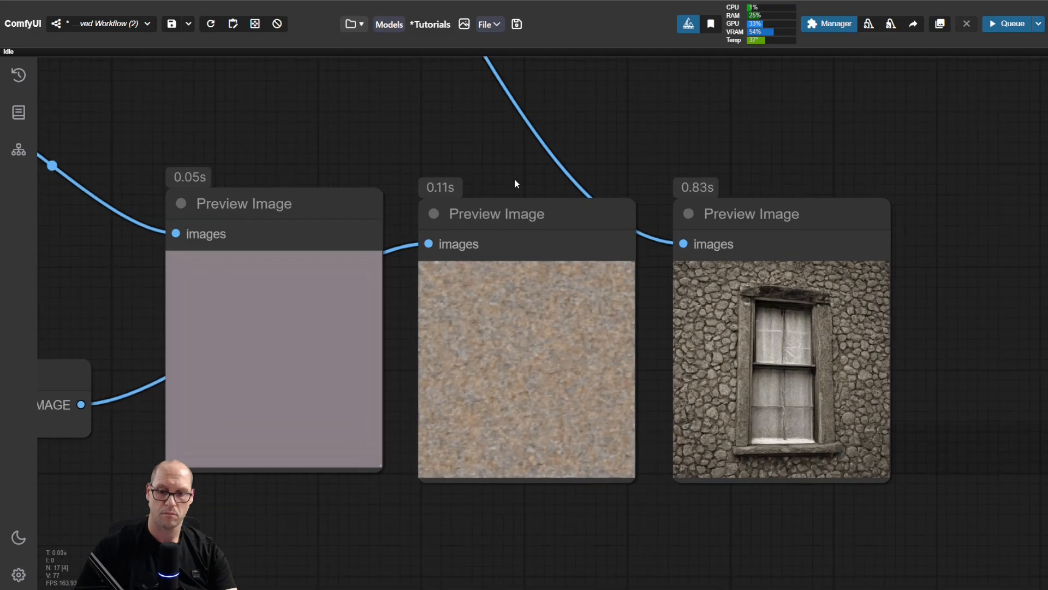
key(ctrl+Return)
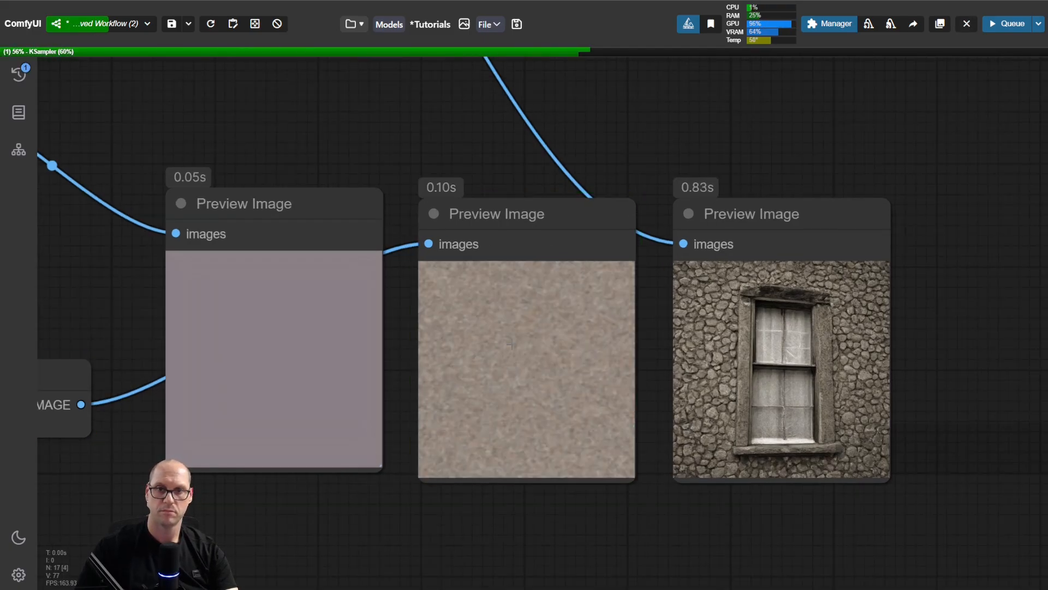
drag(494, 171, 518, 186)
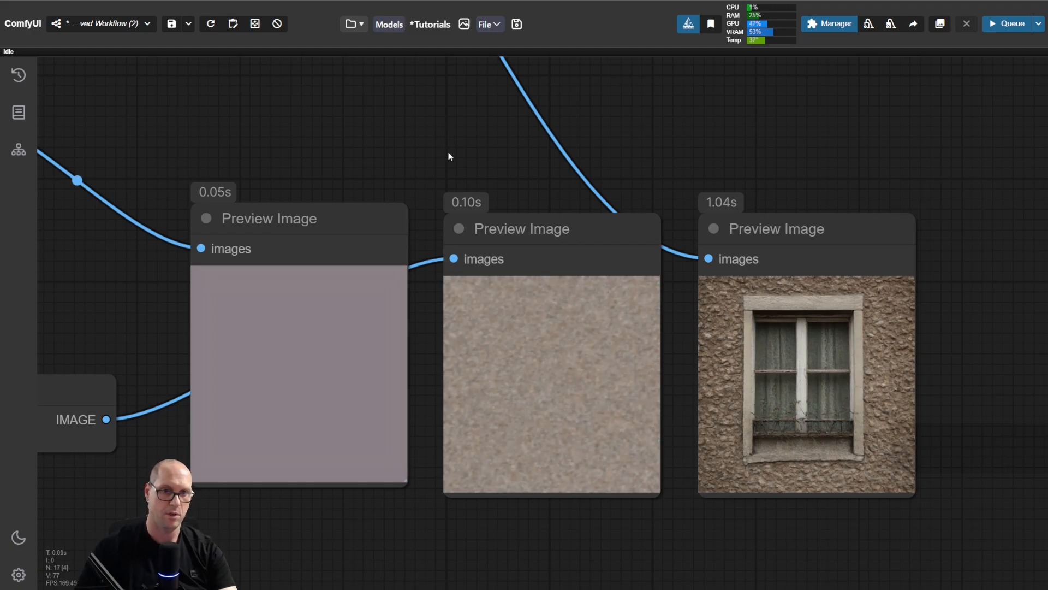
Step: Move the empty latent's Preview Image node slightly down to line it up with the noise and final image previews
scroll(450, 152, down, 2)
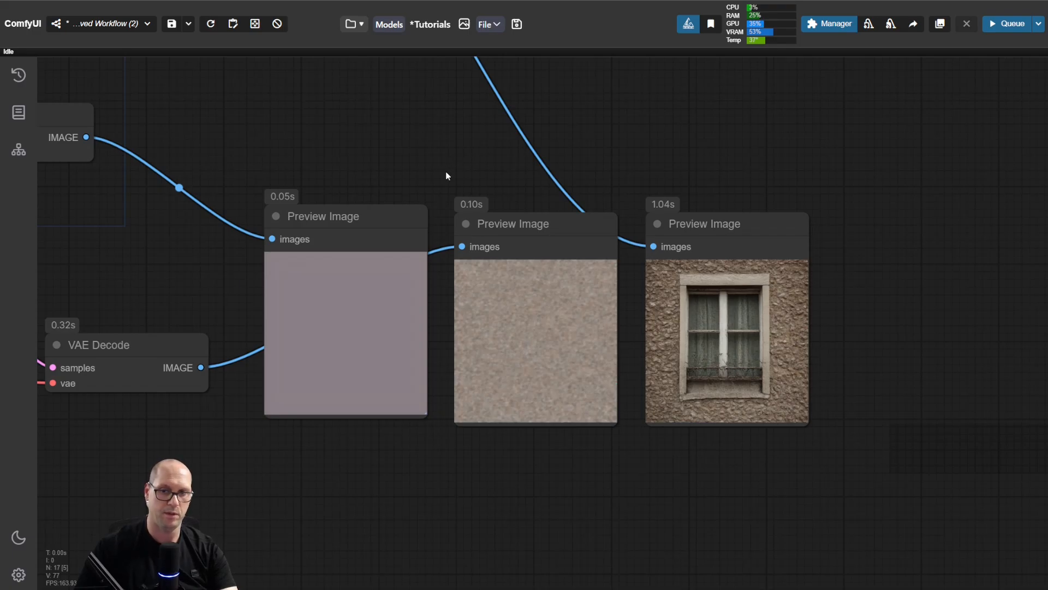
scroll(373, 164, down, 2)
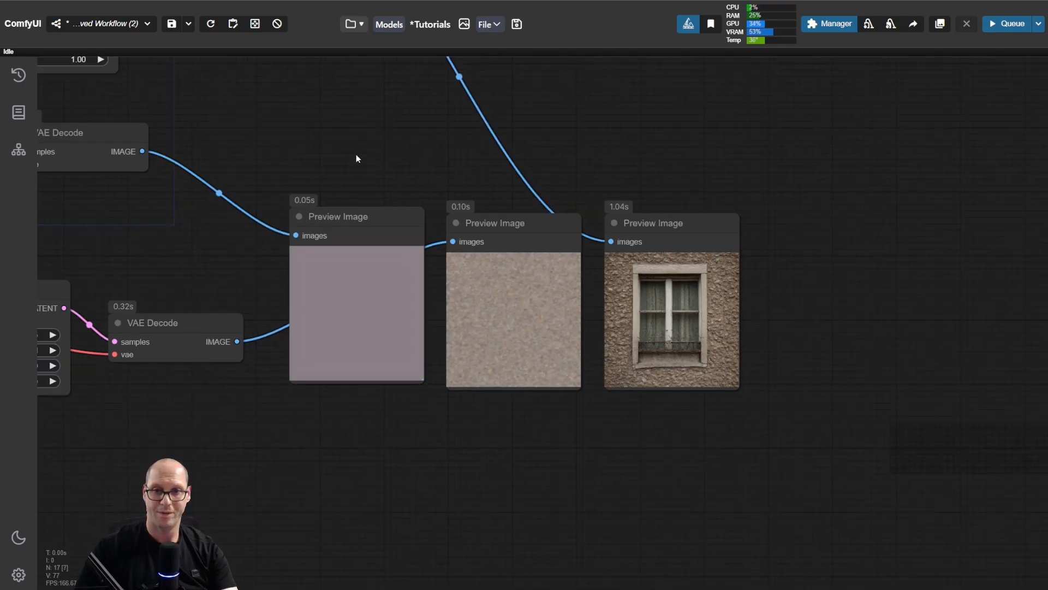
drag(356, 154, 502, 258)
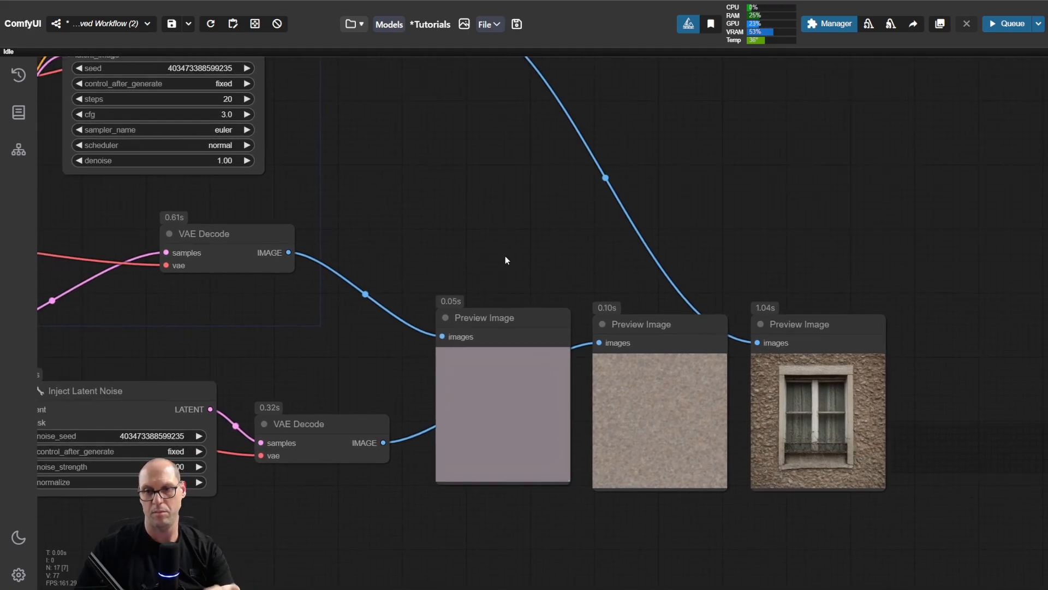
click(529, 316)
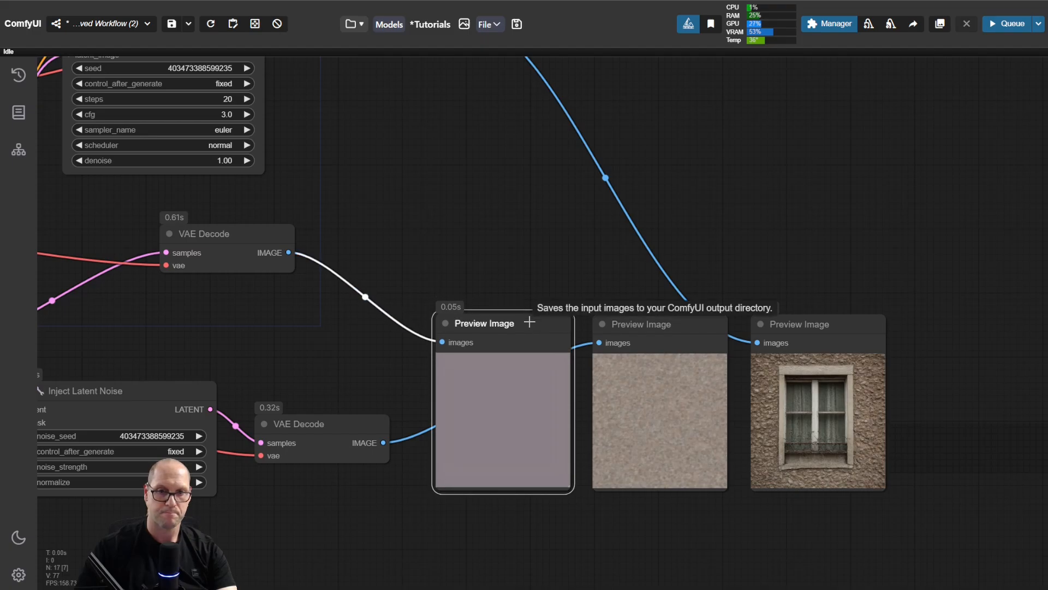
Step: Raise the KSampler steps to 25 and run the workflow
drag(421, 233, 583, 300)
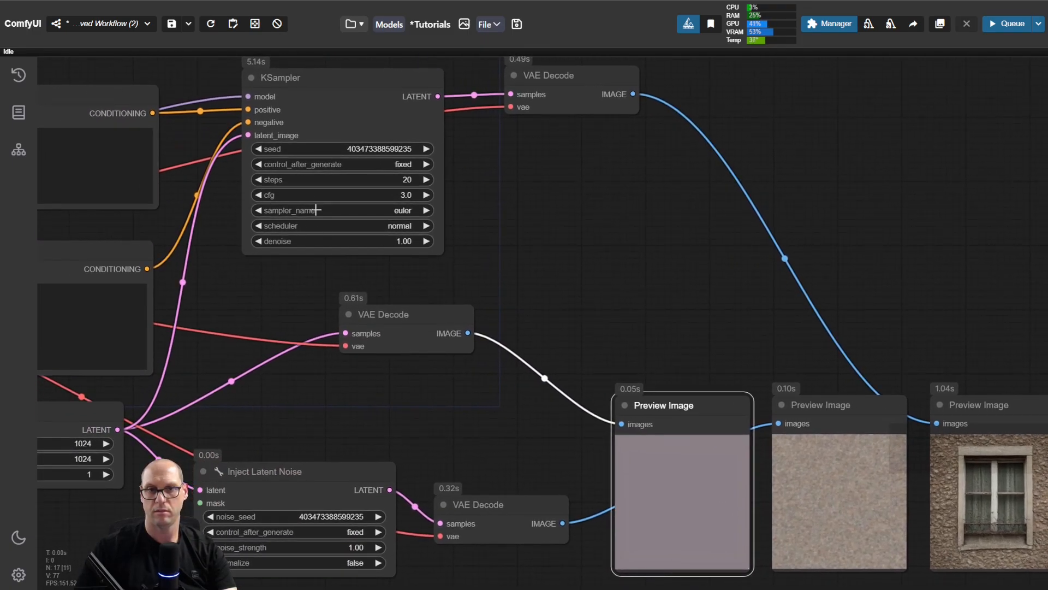
click(426, 180)
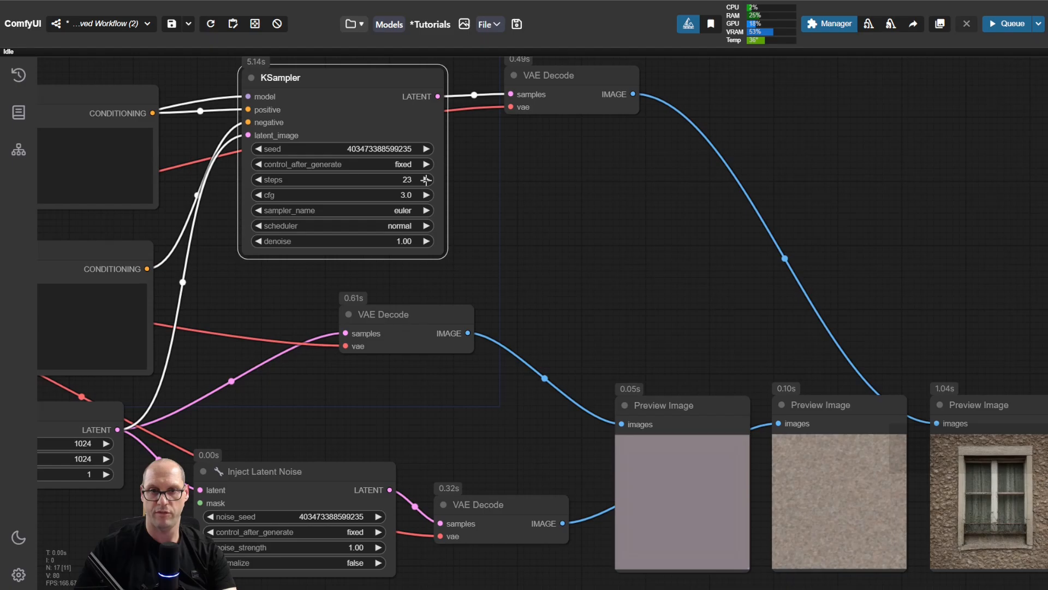
click(426, 180)
click(426, 180)
click(509, 193)
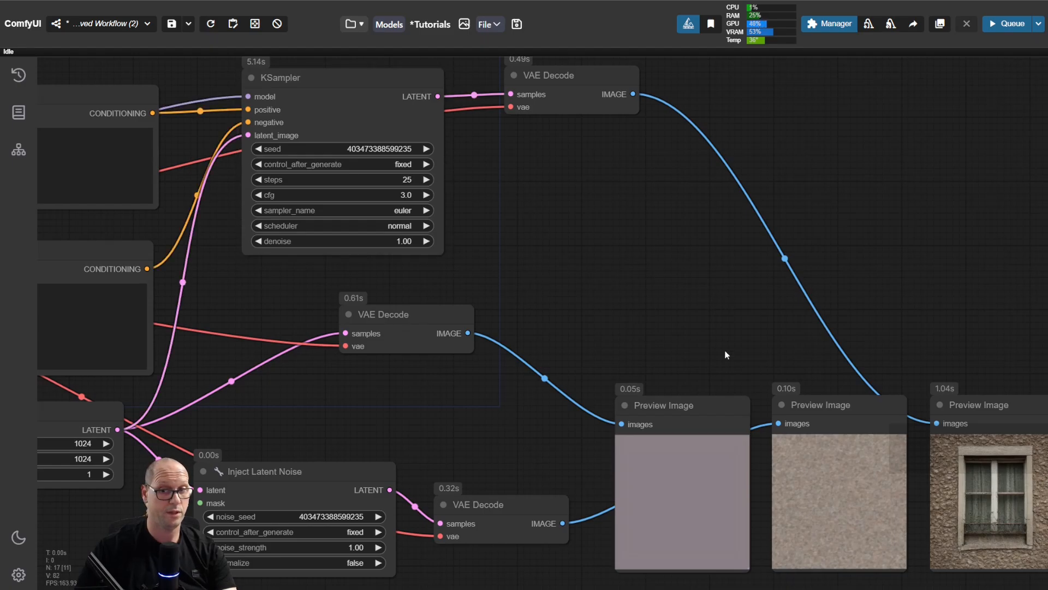
drag(733, 328, 602, 265)
key(ctrl+Return)
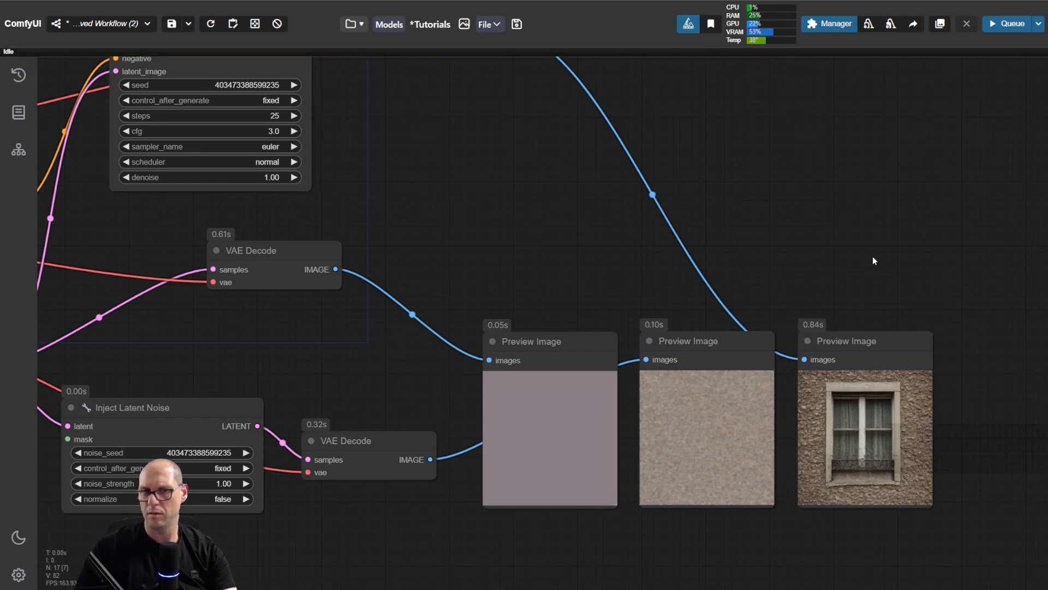
Step: Compare the empty latent, noise and final window image in the three Preview Image nodes
drag(930, 308, 915, 284)
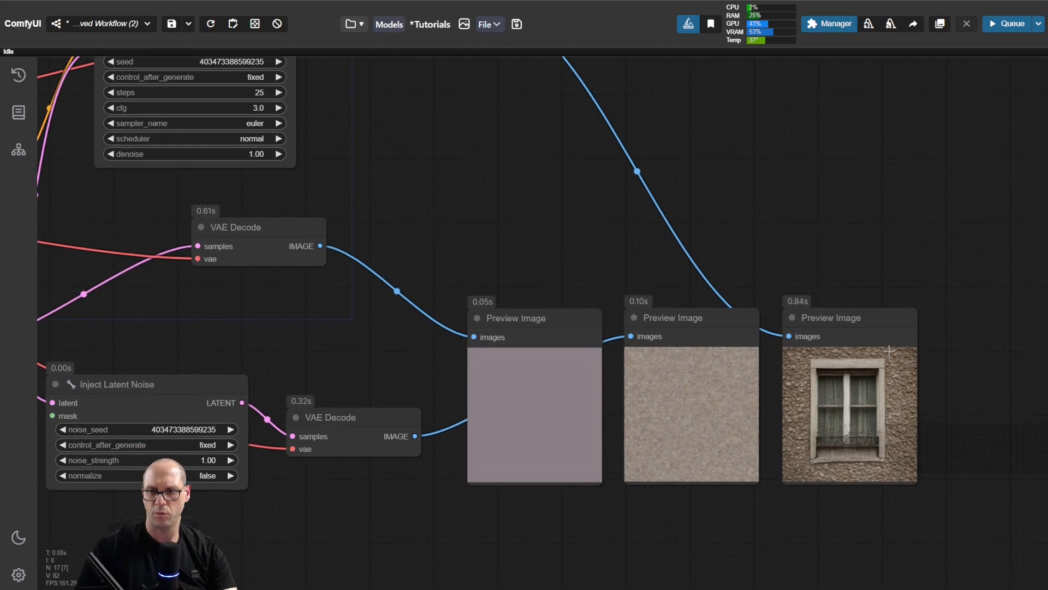
scroll(945, 328, up, 5)
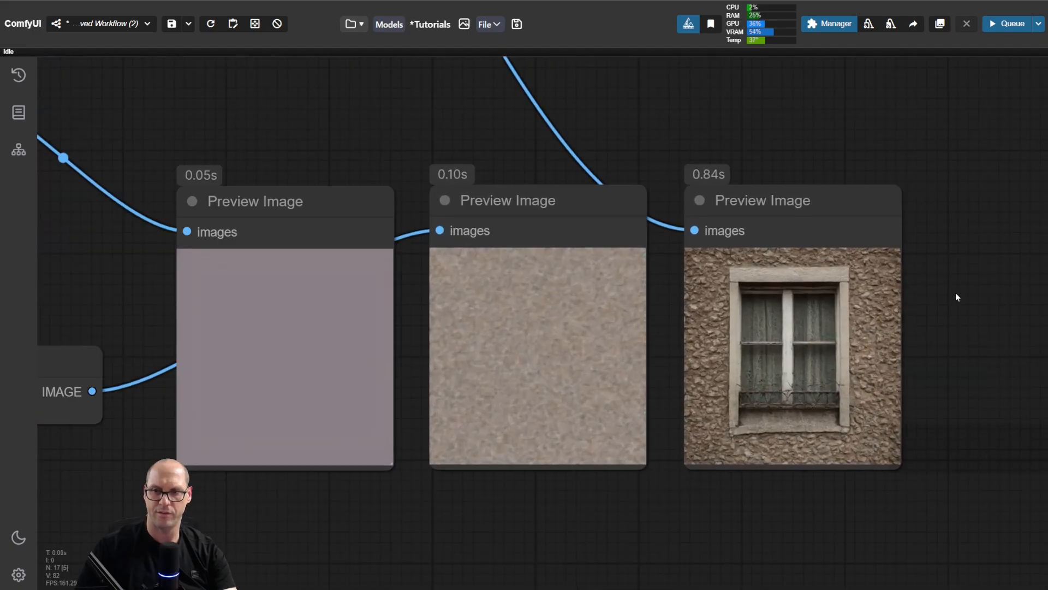
drag(950, 312, 985, 314)
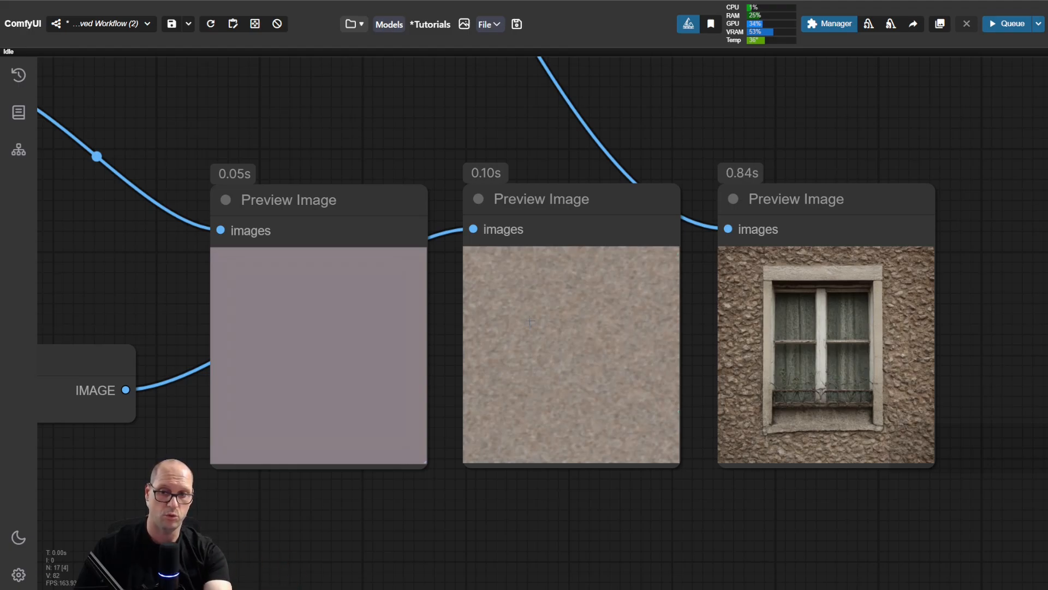
scroll(377, 142, down, 5)
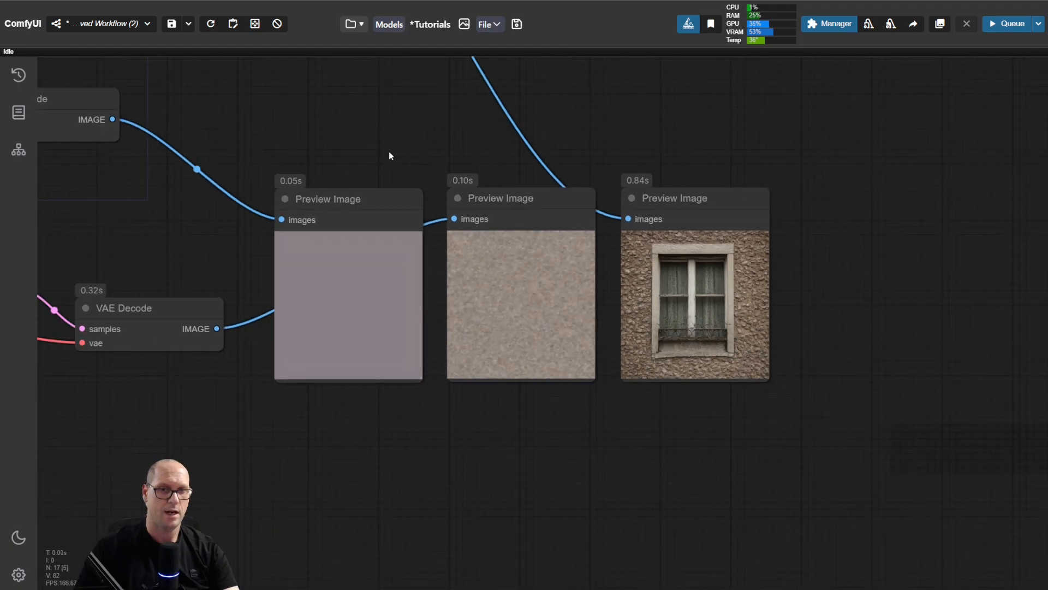
drag(335, 136, 625, 332)
scroll(502, 226, down, 3)
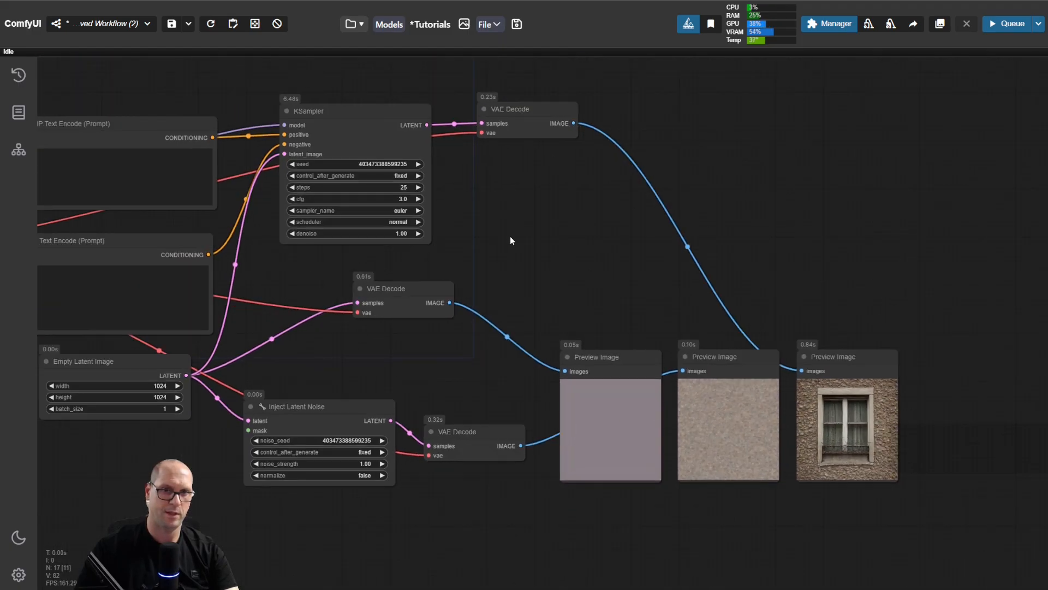
Step: Highlight the "large window" positive prompt and nudge the KSampler node slightly up and to the left
drag(510, 236, 705, 315)
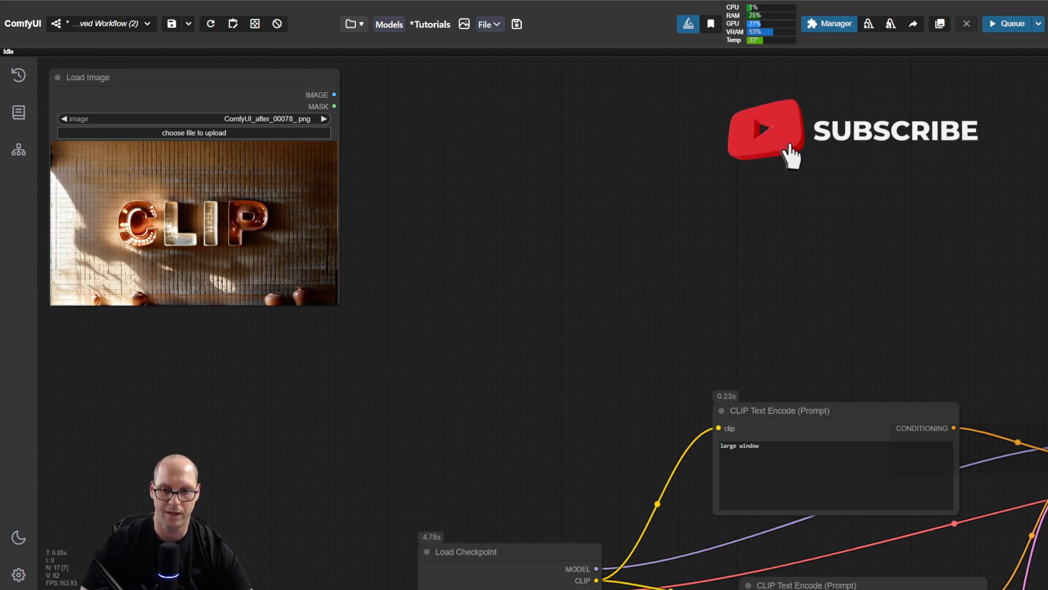
triple_click(731, 446)
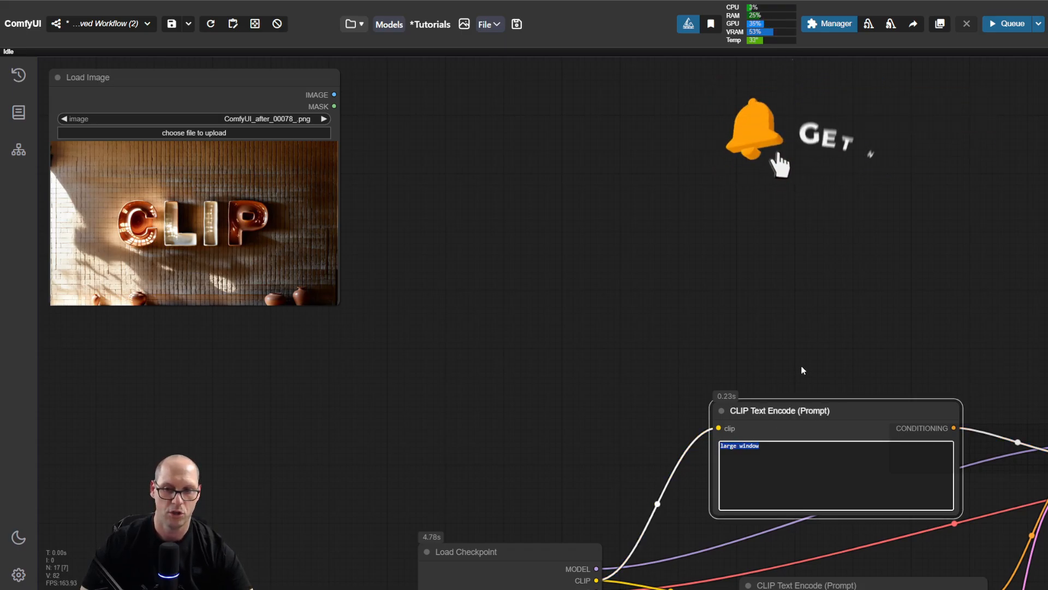
drag(837, 357, 508, 248)
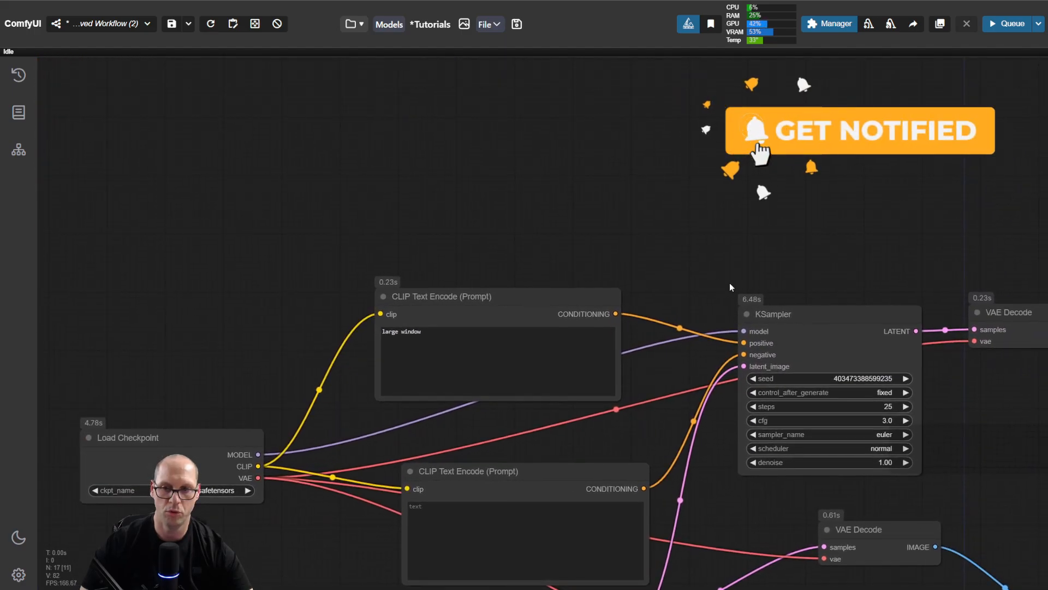
drag(813, 318, 810, 308)
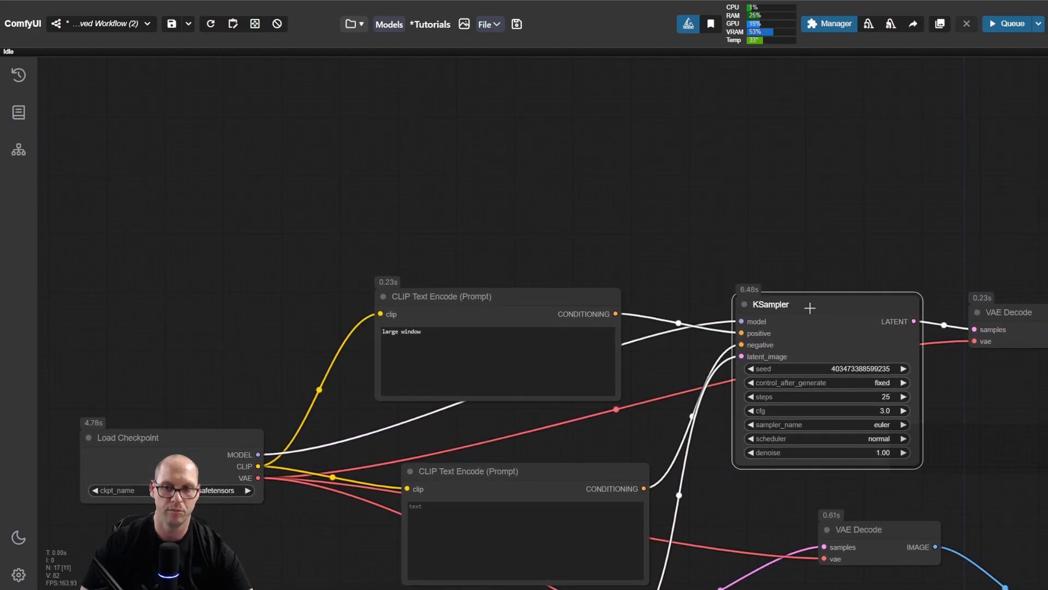
triple_click(434, 333)
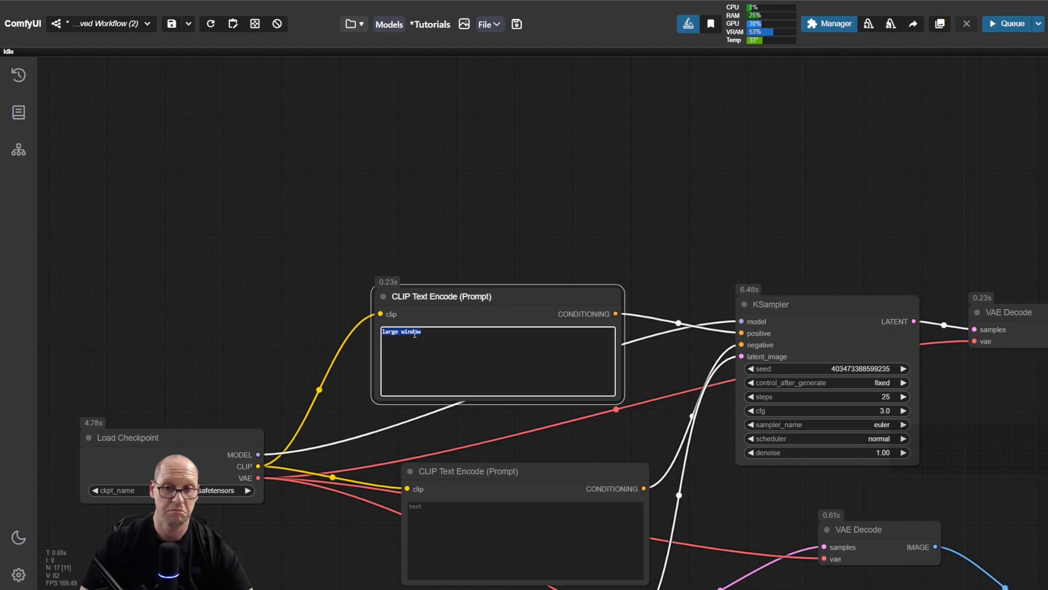
click(679, 246)
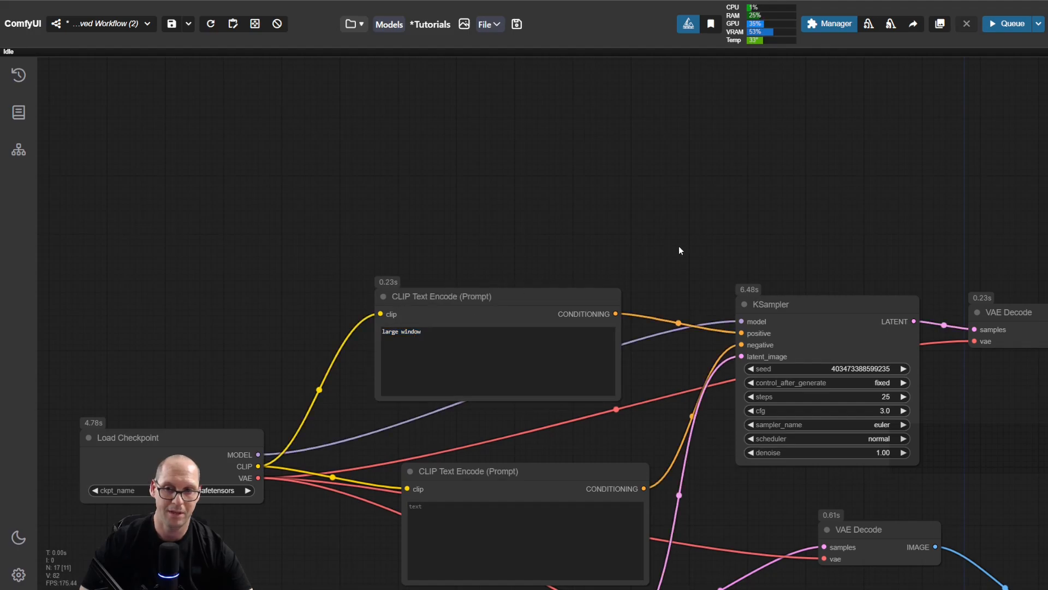
mouse_move(823, 307)
mouse_down()
mouse_move(824, 285)
mouse_move(813, 299)
mouse_up()
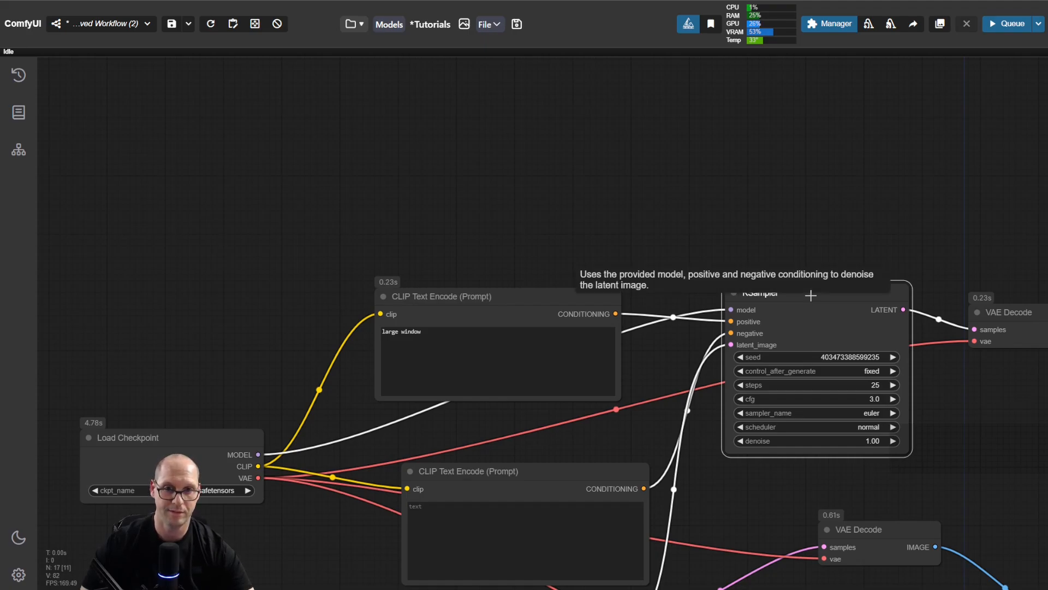
drag(220, 234, 567, 346)
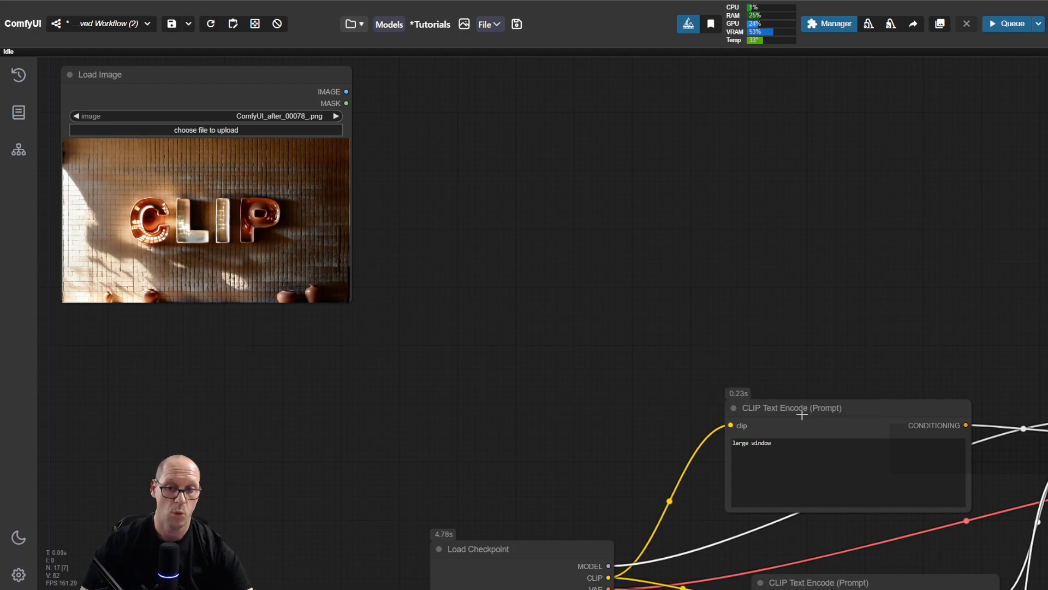
Step: Highlight the "large window" text again and nudge its CLIP Text Encode node slightly left and up
triple_click(768, 447)
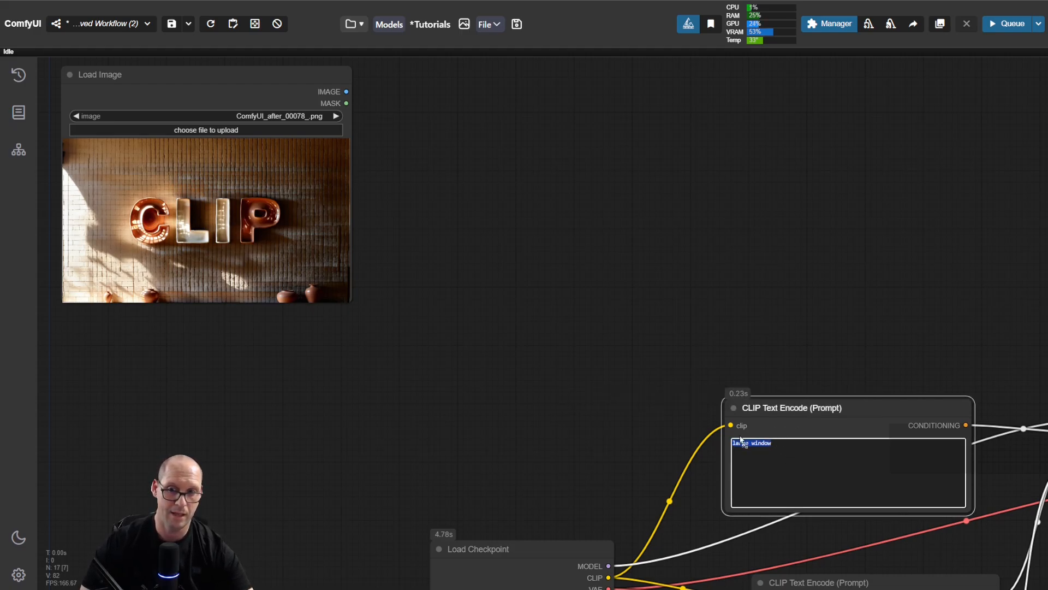
double_click(778, 444)
triple_click(778, 444)
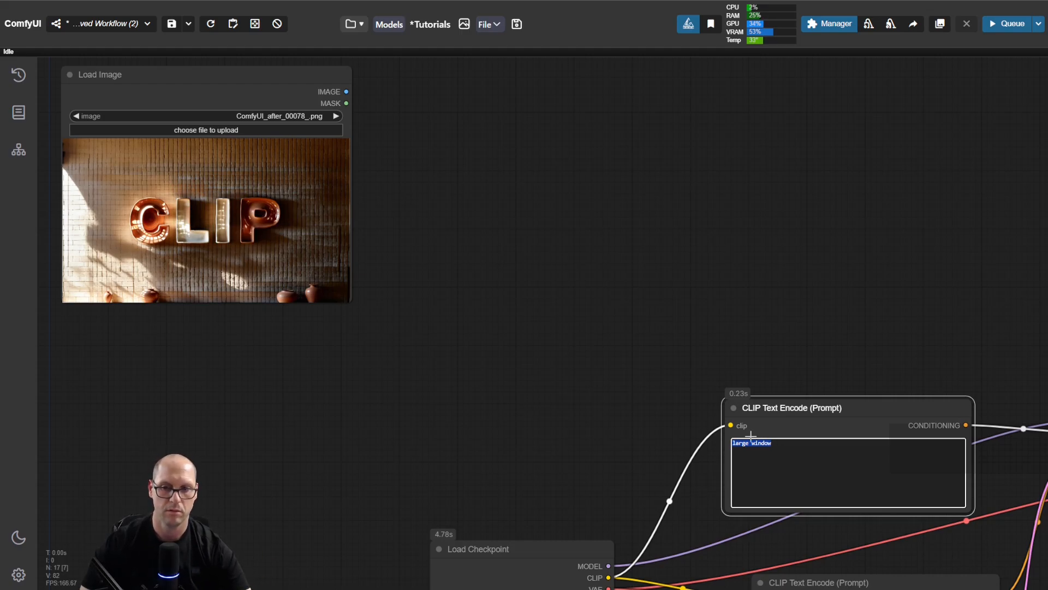
drag(851, 410, 844, 407)
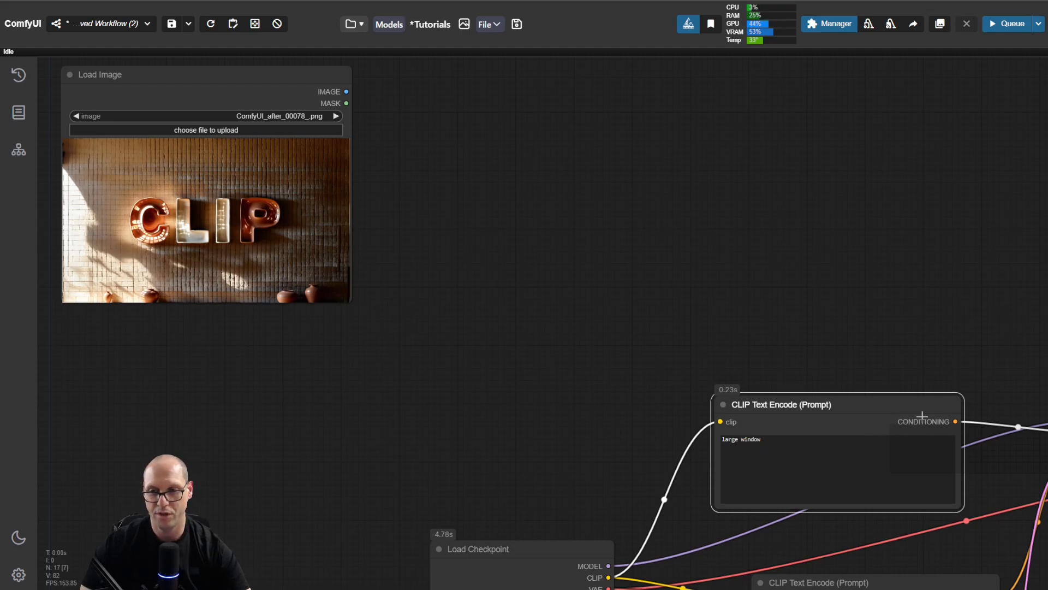
drag(887, 407, 861, 402)
drag(991, 399, 825, 356)
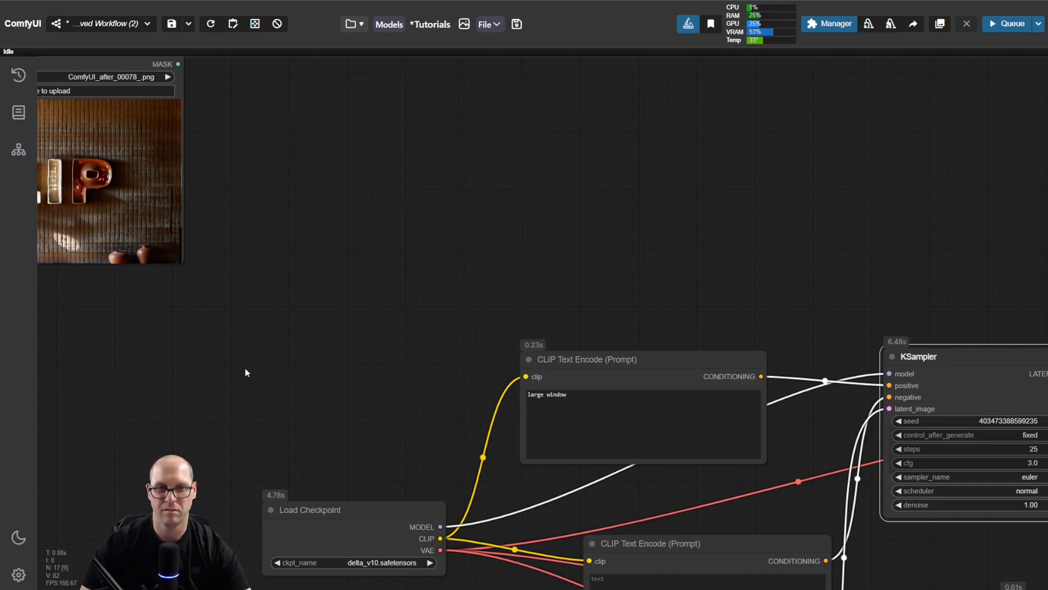
drag(228, 354, 326, 384)
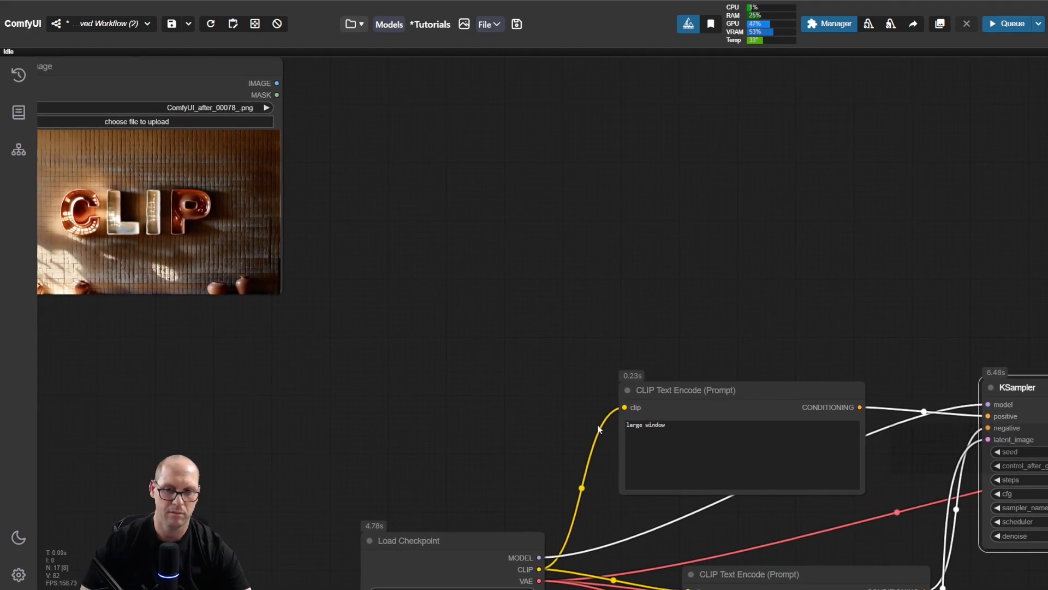
triple_click(670, 427)
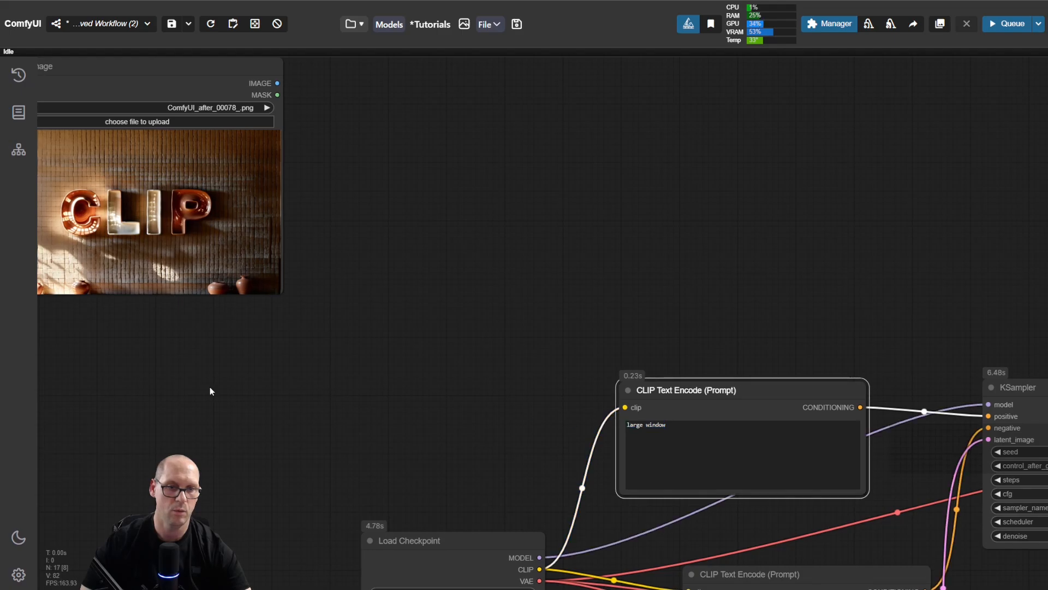
Step: Examine the list of decimal numbers in the note beneath the CLIP image
drag(210, 391, 693, 316)
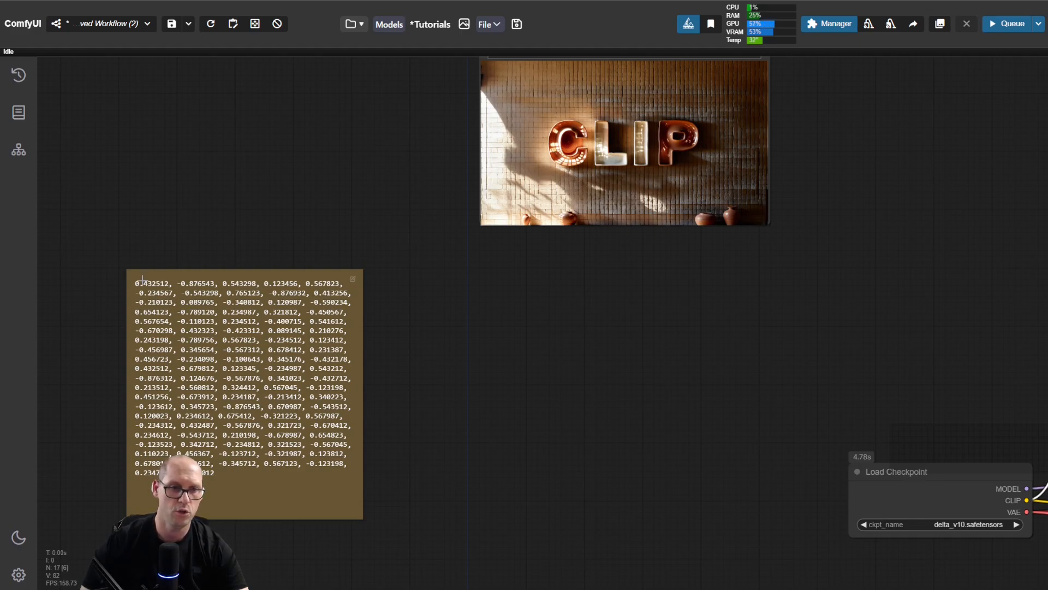
scroll(128, 263, up, 7)
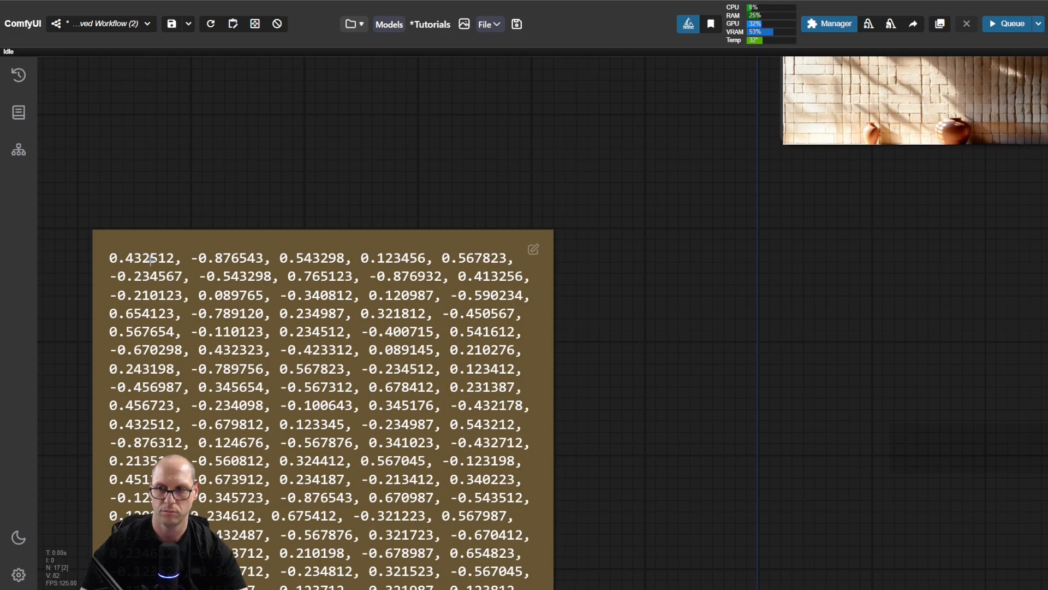
drag(185, 211, 416, 93)
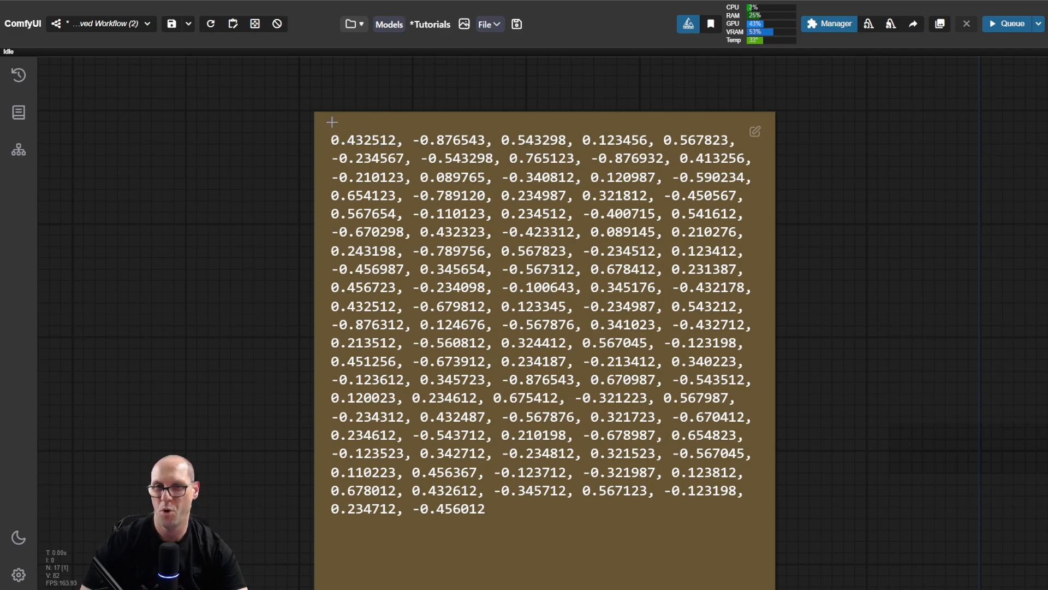
drag(321, 148, 365, 141)
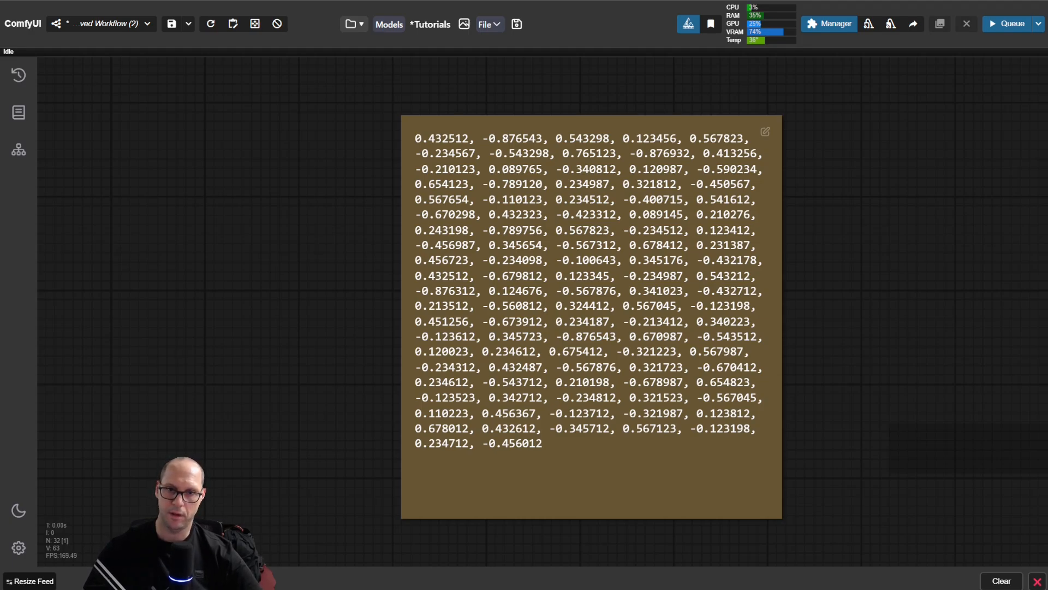
Step: Move the Window memory note with the float8 to float64 lines directly beside the note of decimal numbers
drag(274, 213, 553, 209)
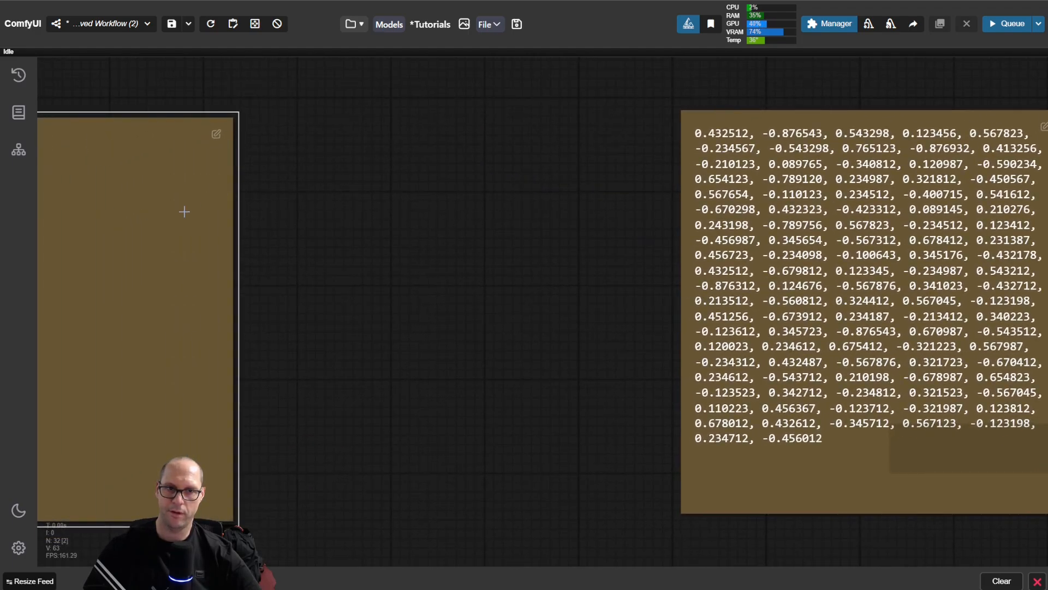
drag(135, 260, 550, 254)
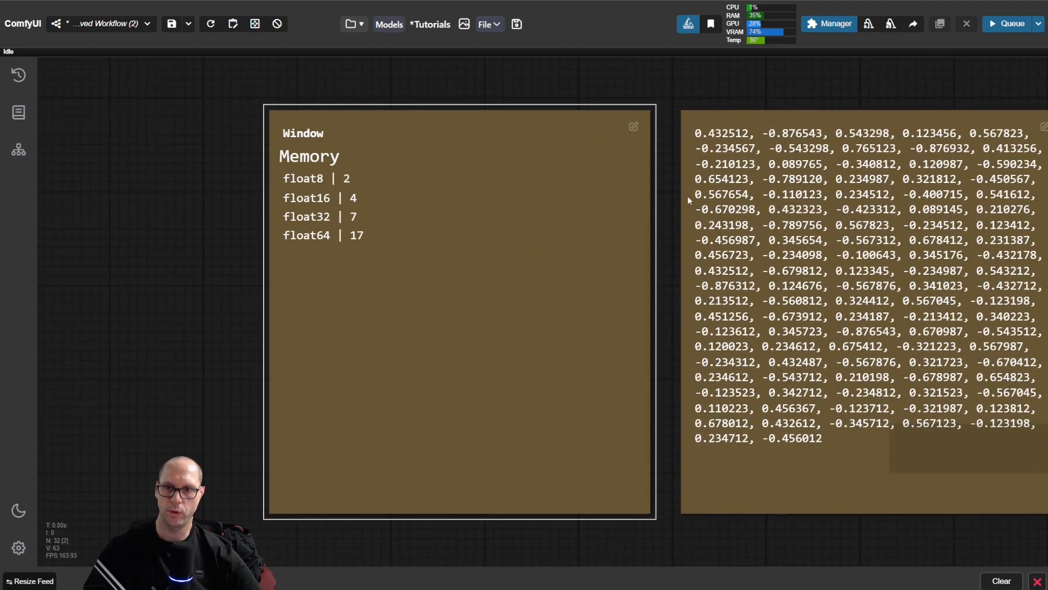
drag(801, 88, 649, 96)
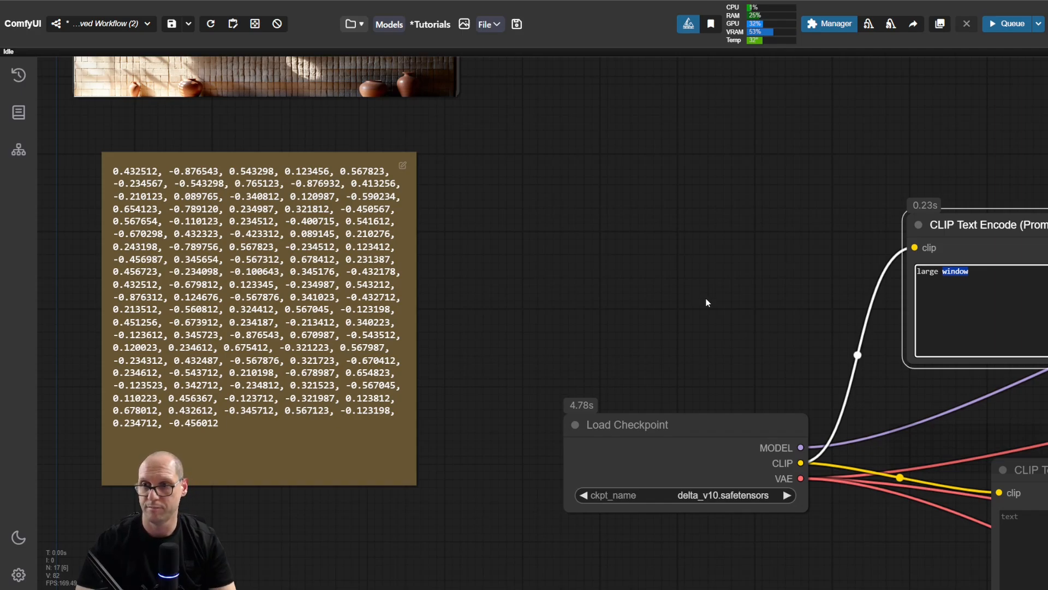
Step: Duplicate the Load Checkpoint node above the original and set the copy's ckpt_name to albedobaseXL_v21.safetensors
drag(754, 299, 324, 281)
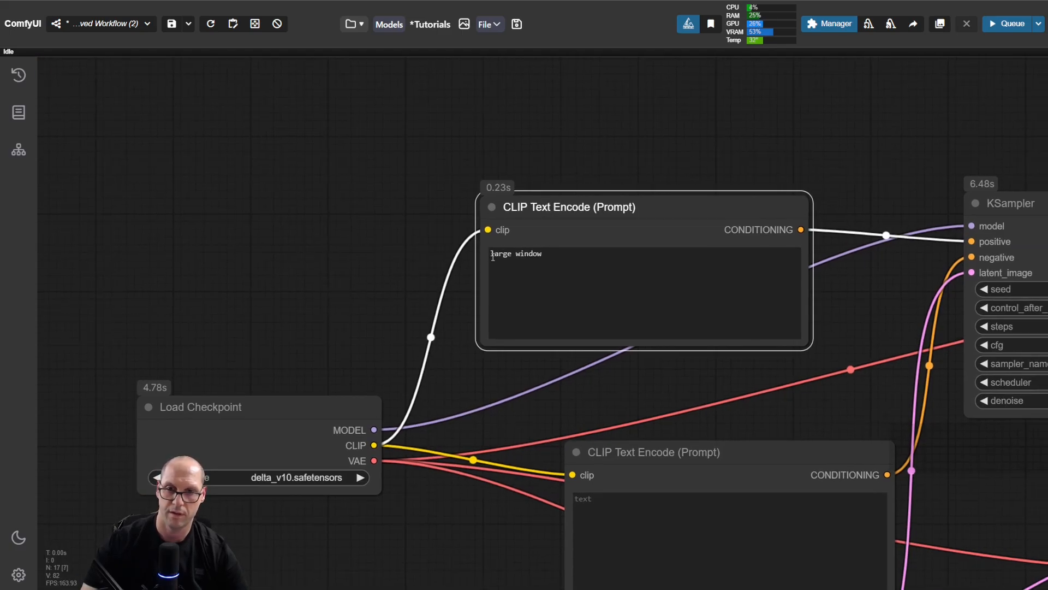
drag(351, 407, 294, 381)
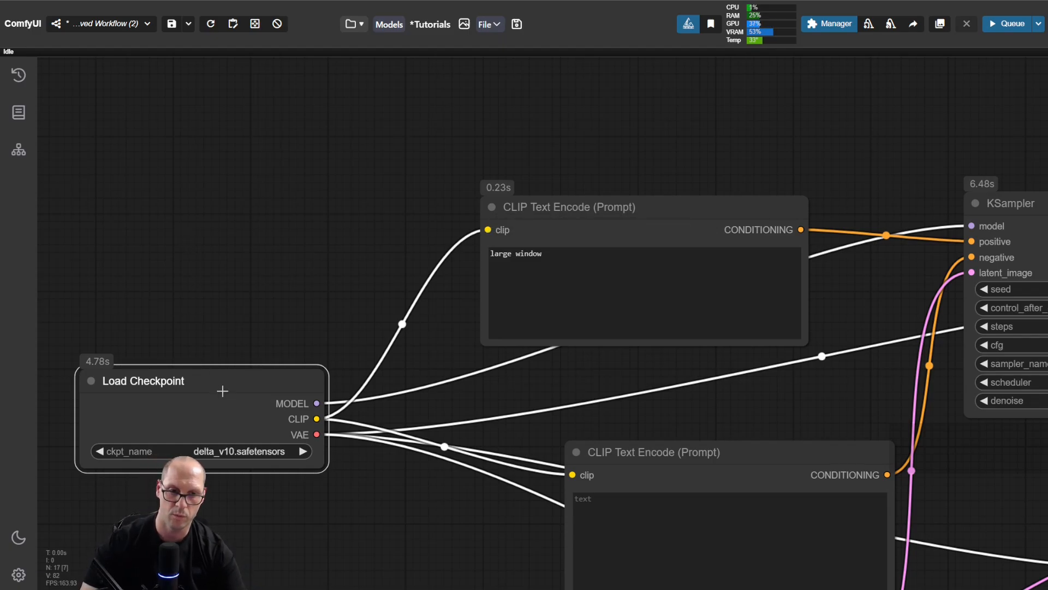
drag(229, 383, 224, 224)
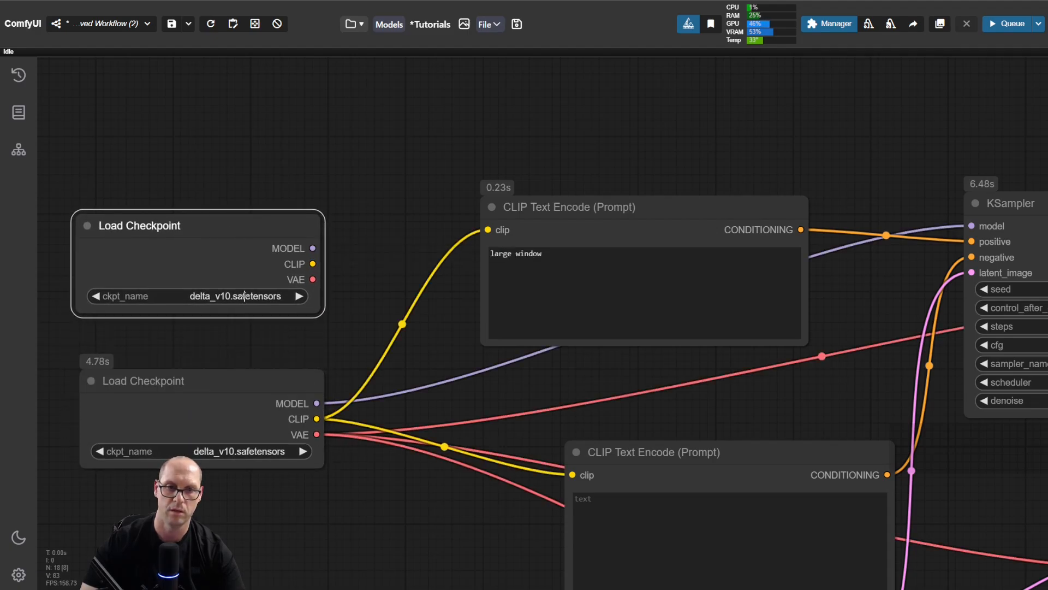
click(246, 299)
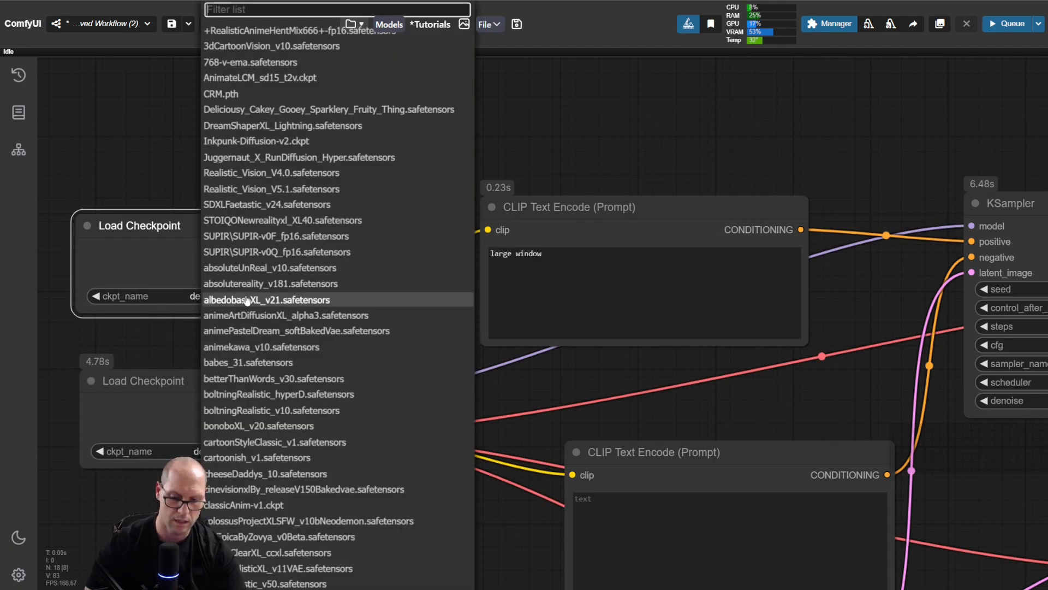
click(246, 300)
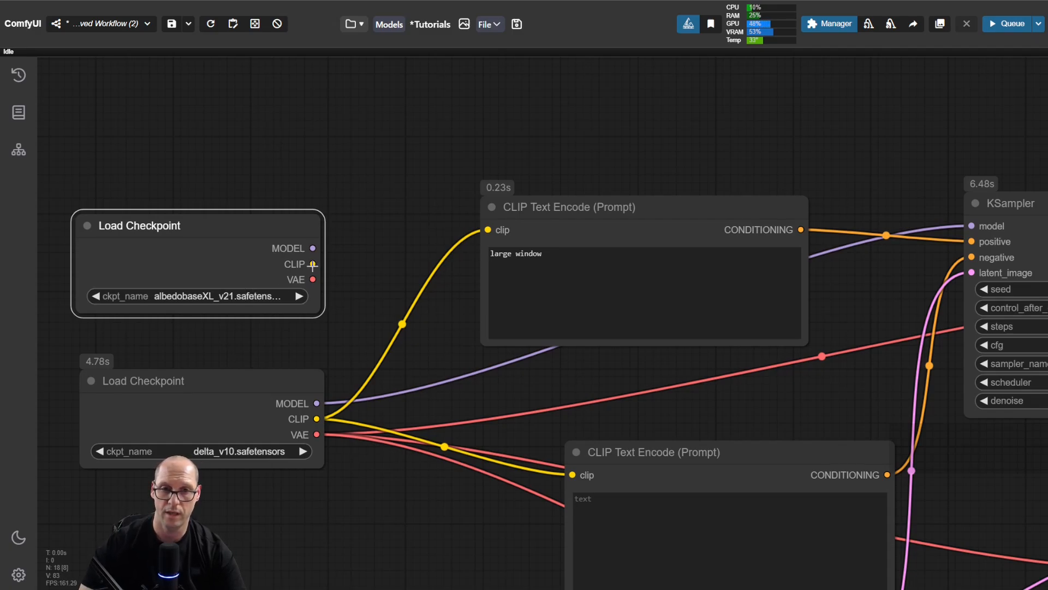
Step: Connect the CLIP output of the albedobaseXL_v21 Load Checkpoint node to the clip inputs of both CLIP Text Encode nodes
drag(313, 265, 488, 230)
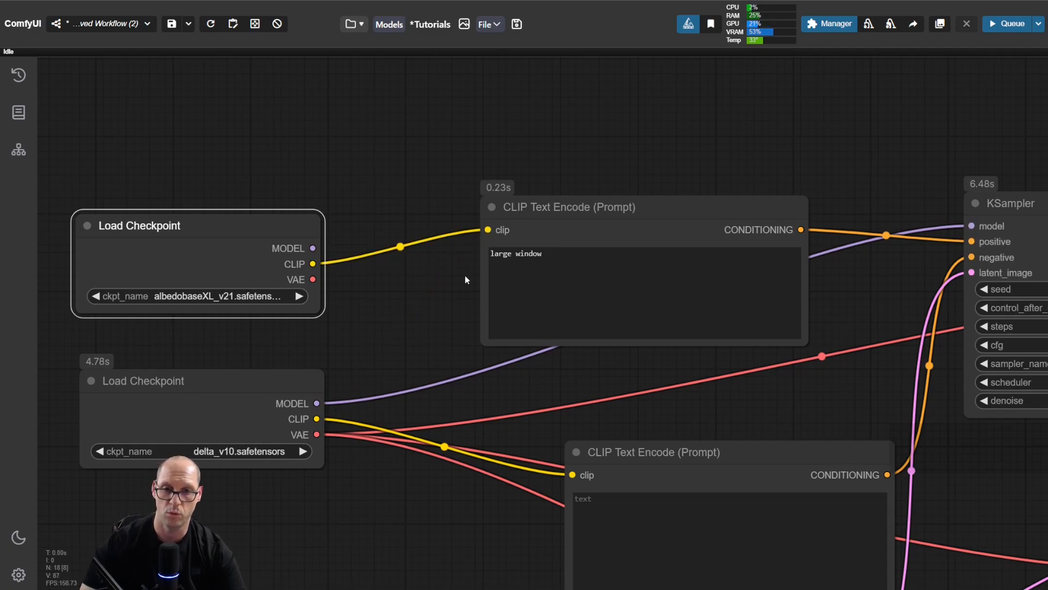
drag(312, 263, 573, 474)
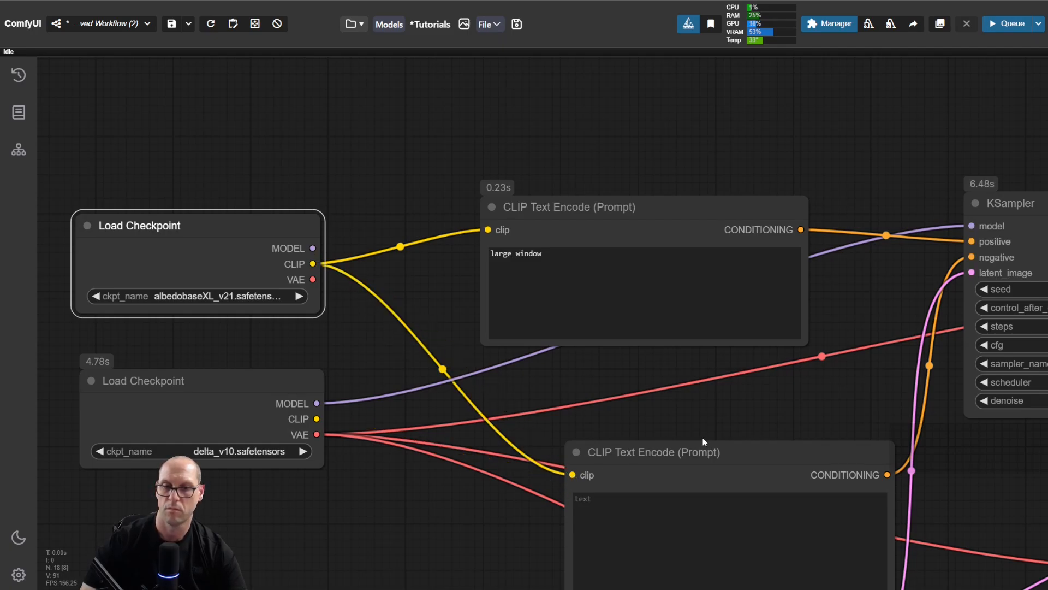
Step: Nudge the "large window" prompt node slightly up and the delta_v10 Load Checkpoint node slightly right, leaving no node selected
drag(827, 411, 718, 293)
scroll(776, 348, down, 3)
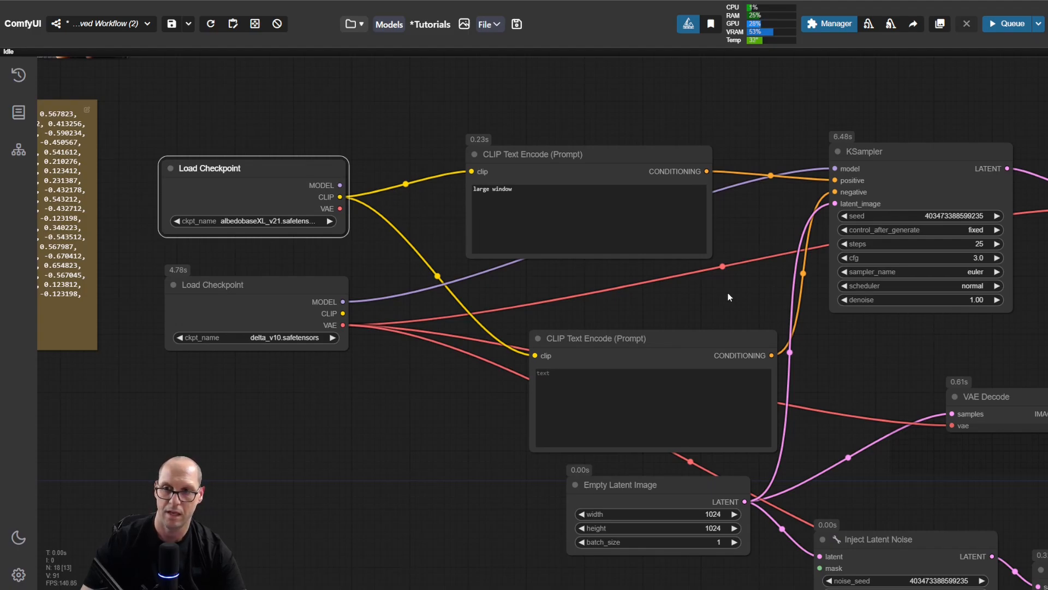
drag(739, 295, 714, 293)
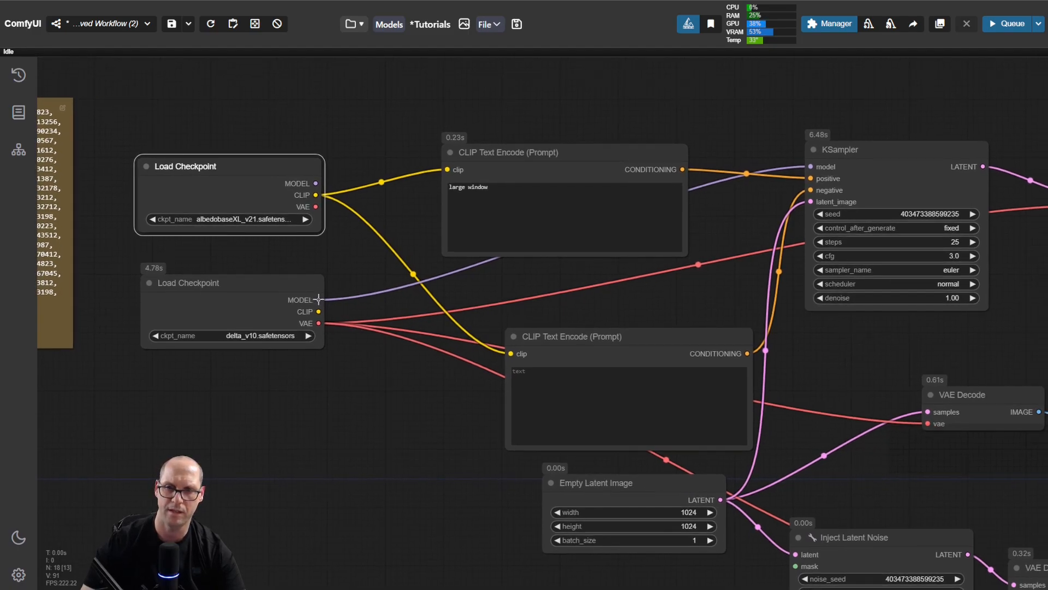
drag(644, 155, 644, 137)
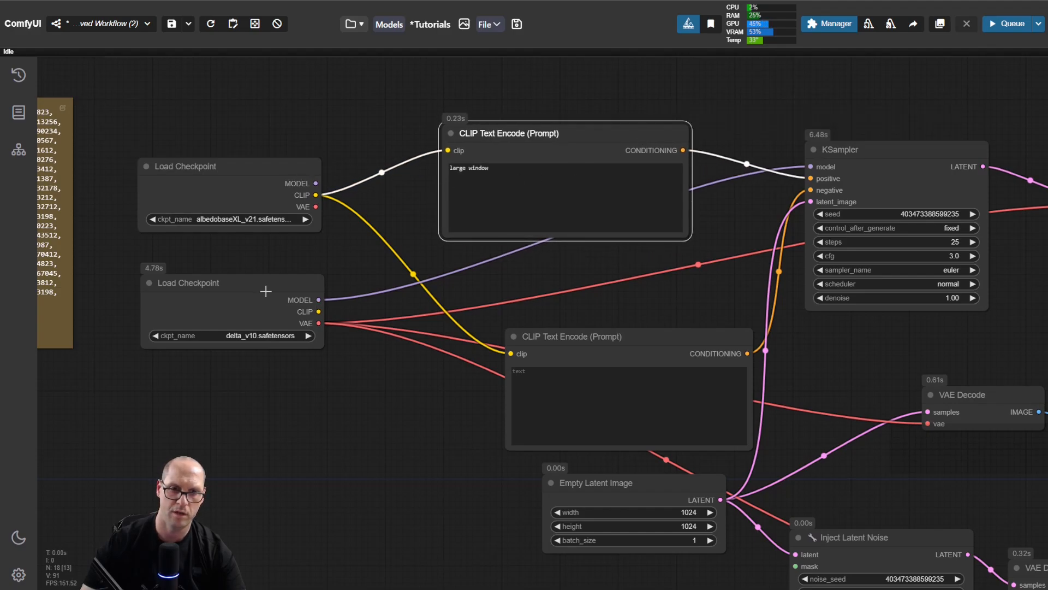
drag(261, 285, 266, 284)
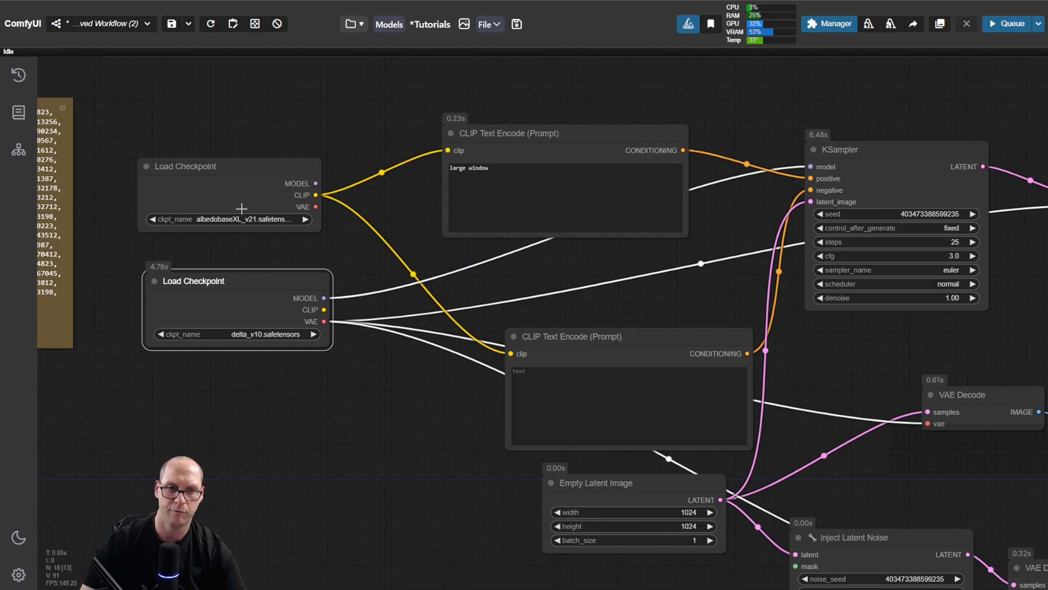
click(332, 246)
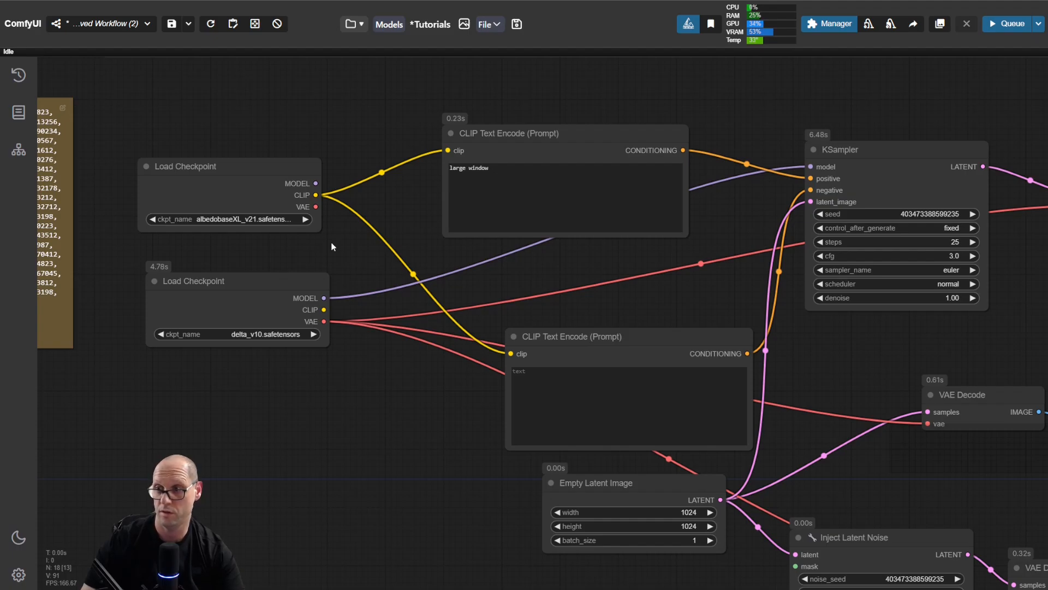
Step: Run the workflow with the albedobaseXL_v21 CLIP and bring the three Preview Image nodes into view
key(ctrl+Return)
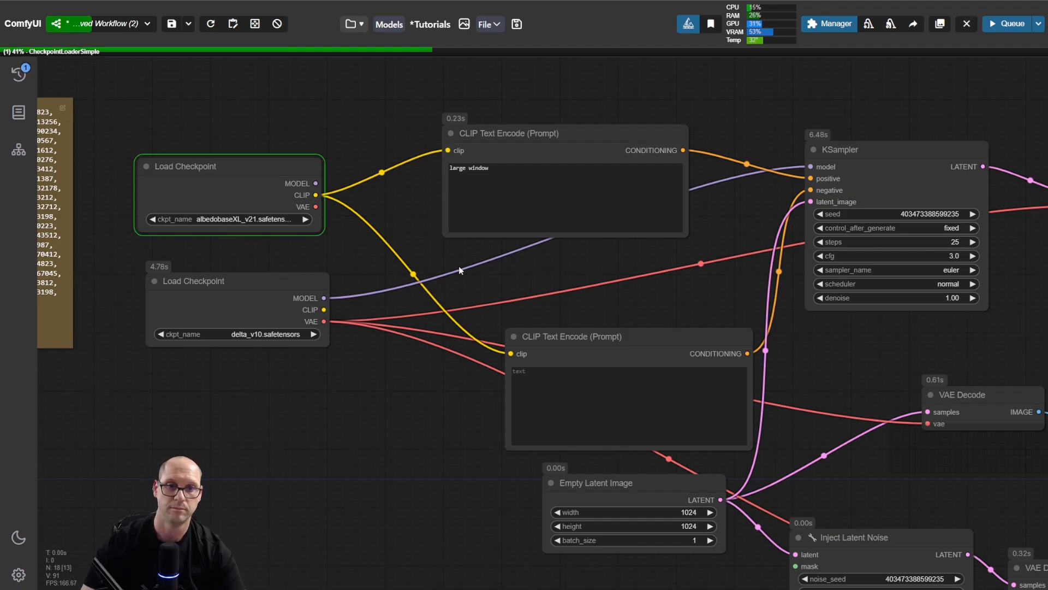
drag(644, 248, 570, 267)
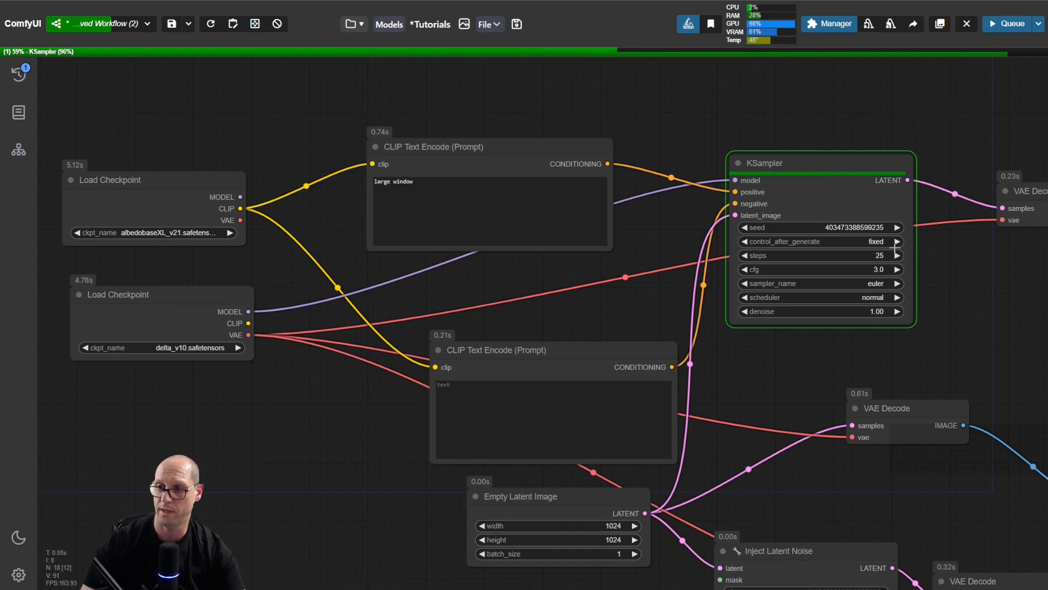
drag(968, 330, 554, 166)
drag(768, 216, 589, 207)
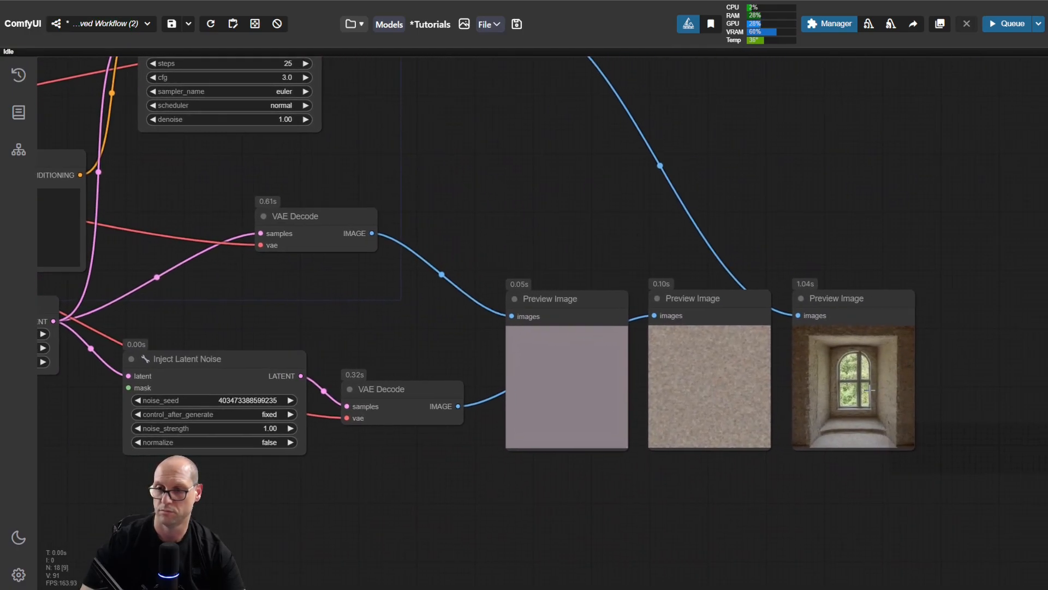
Step: Reconnect the CLIP output of the delta_v10 Load Checkpoint node to both CLIP Text Encode nodes
scroll(520, 241, down, 4)
drag(505, 238, 838, 334)
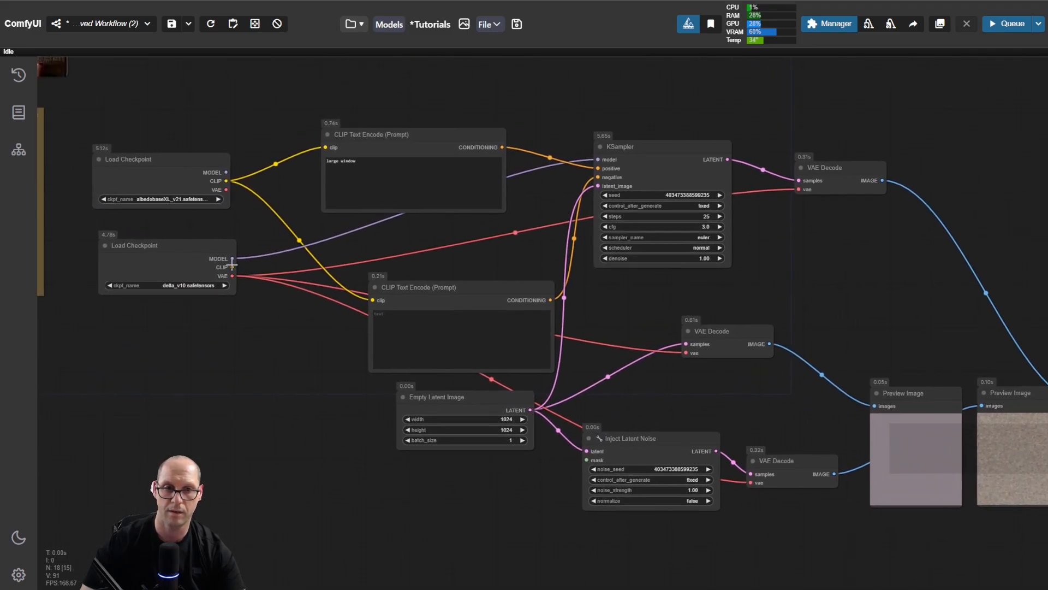
drag(232, 267, 325, 147)
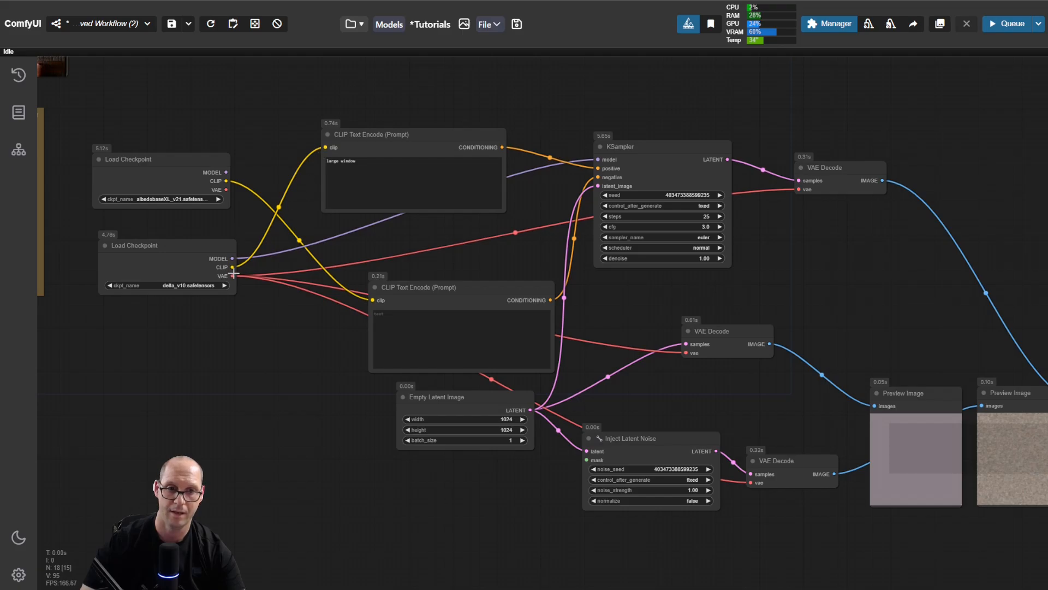
drag(232, 267, 373, 300)
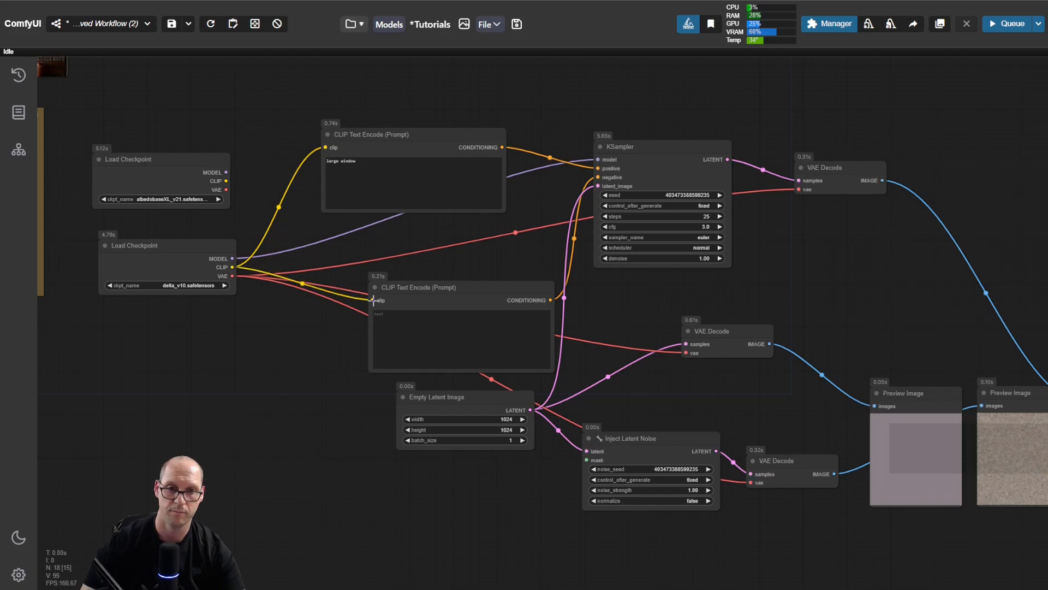
Step: Run the workflow again with the delta_v10 CLIP and inspect the final Preview Image up close
drag(836, 276, 726, 274)
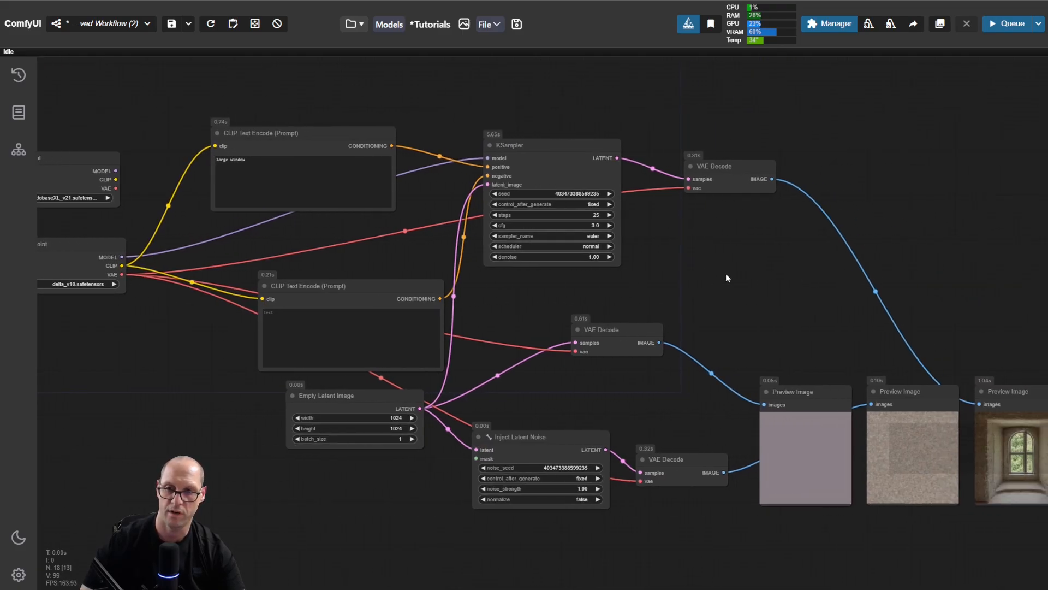
key(ctrl+Return)
drag(819, 323, 667, 325)
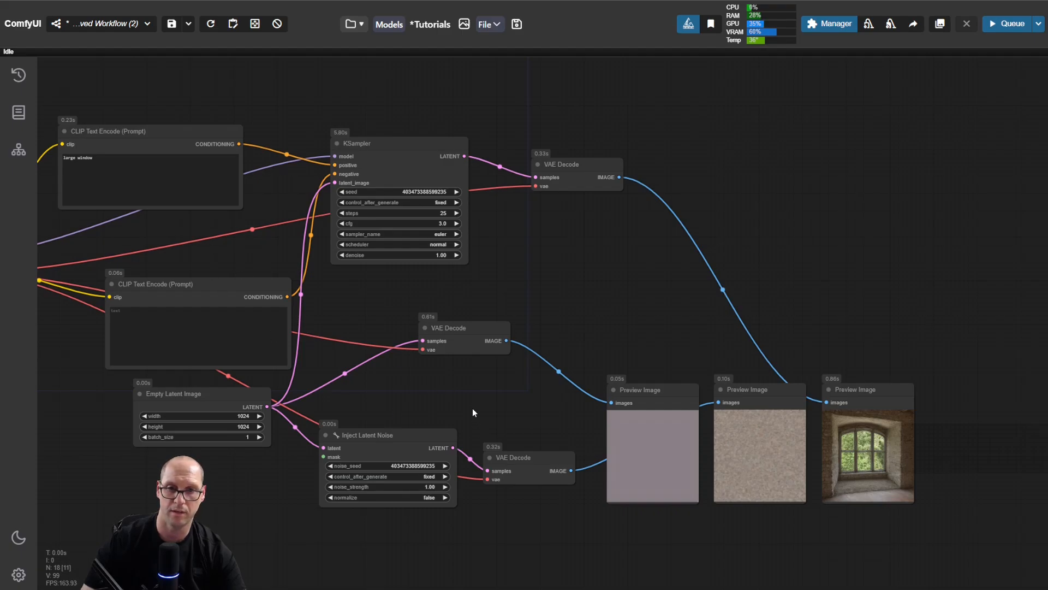
scroll(954, 454, up, 1)
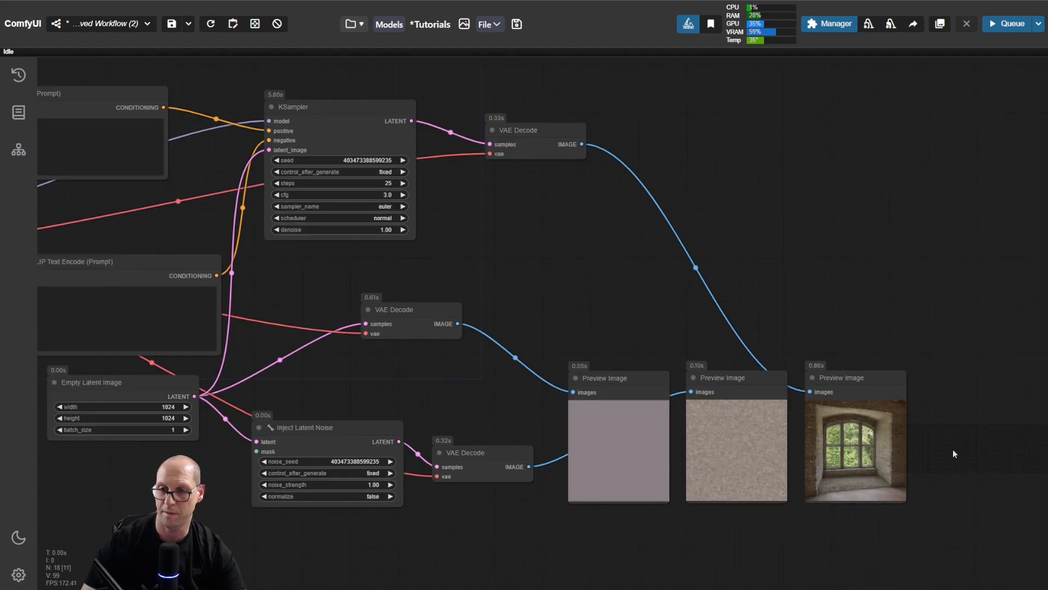
scroll(953, 453, up, 7)
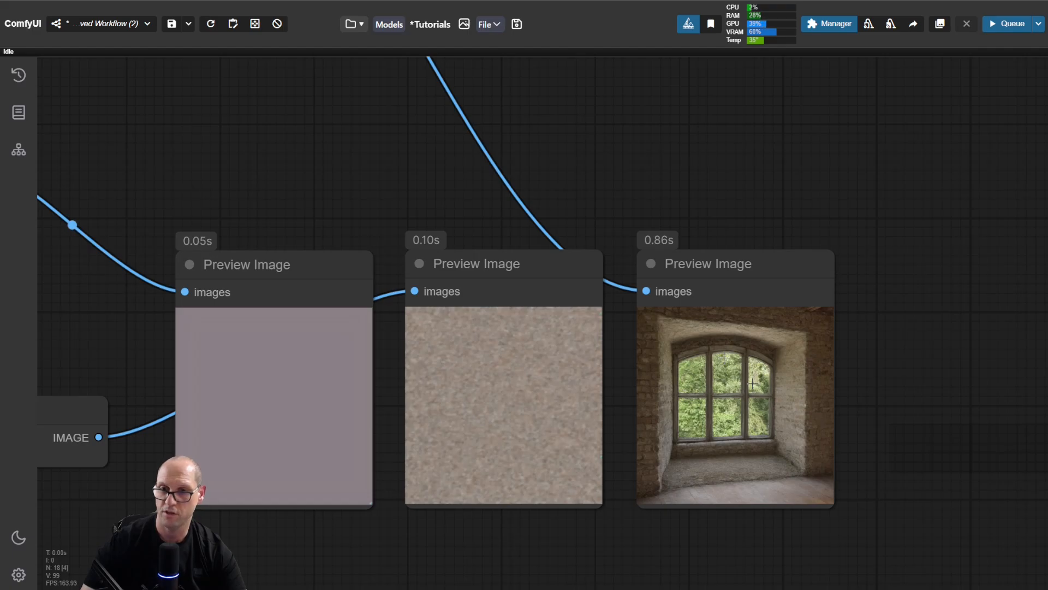
Step: Review the note of decimal numbers, the two Load Checkpoint nodes and the LATENT and VAE images beside them
scroll(362, 205, down, 5)
drag(362, 205, 650, 266)
drag(340, 225, 533, 272)
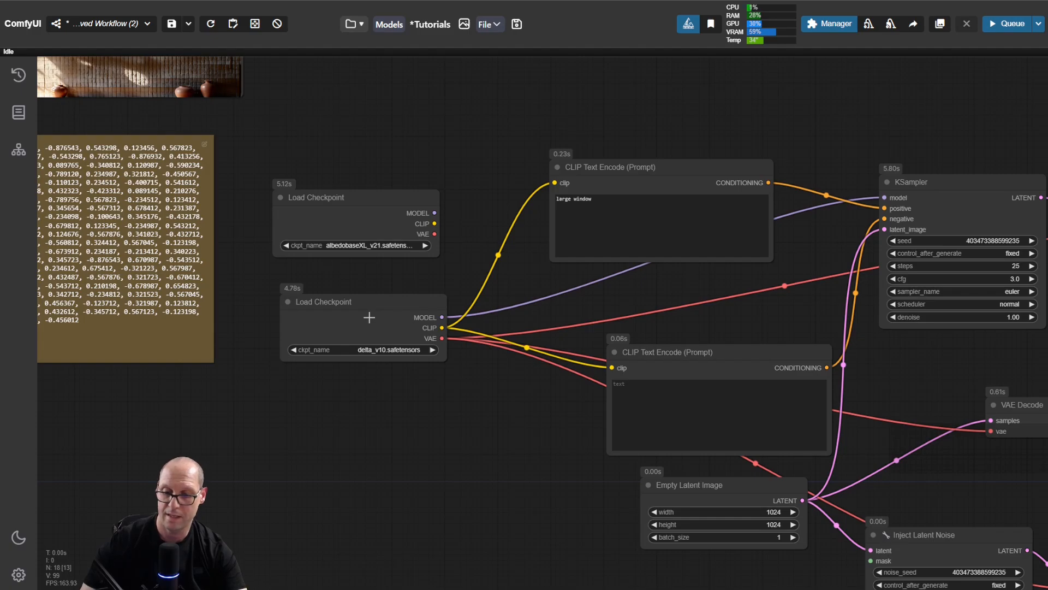
drag(252, 271, 412, 306)
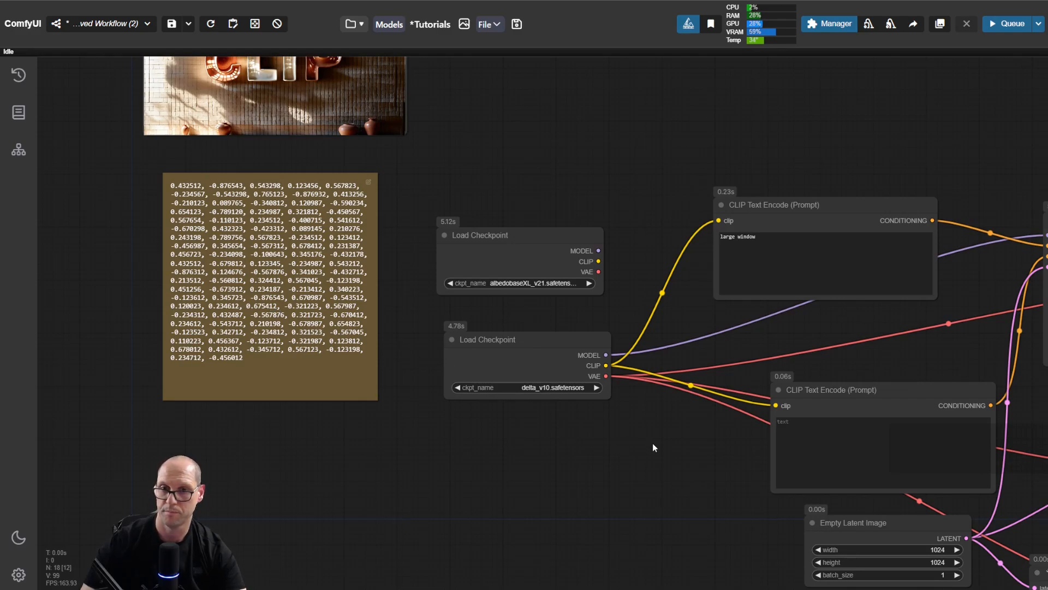
drag(653, 444, 554, 431)
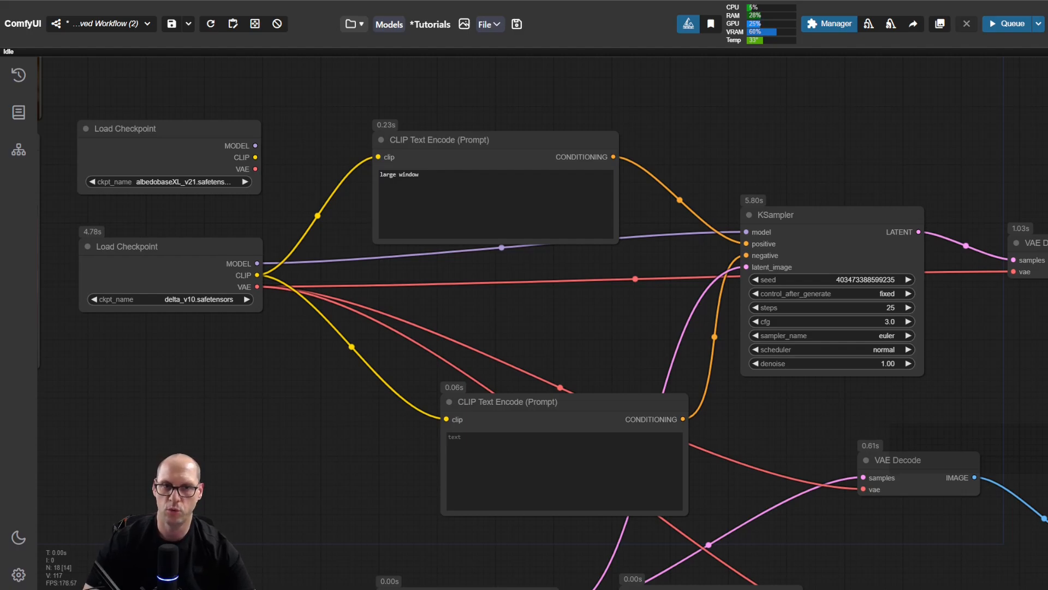
drag(278, 210, 599, 361)
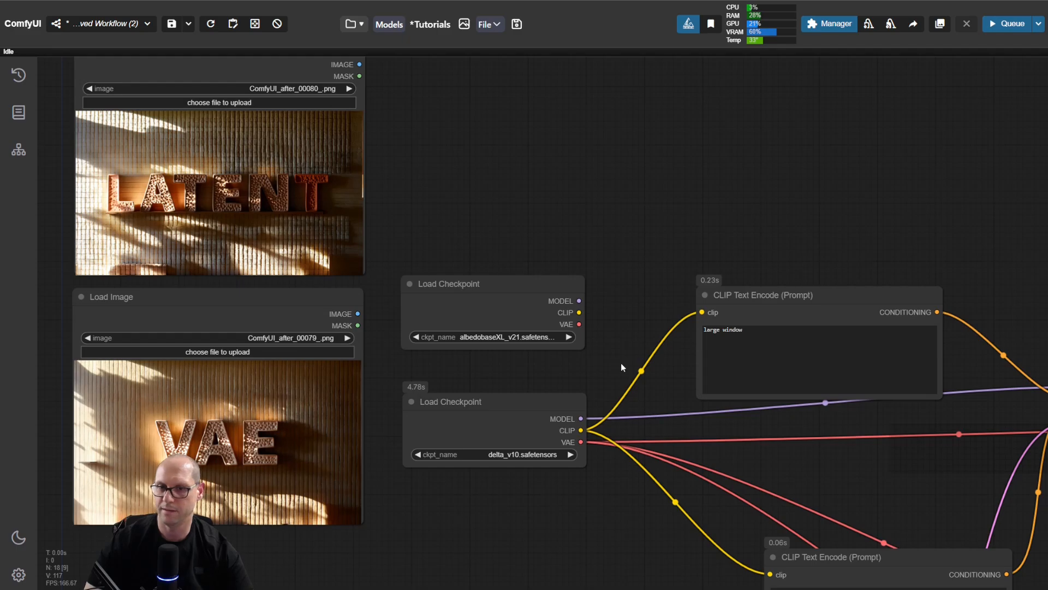
Step: Move the Empty Latent Image node slightly left and nudge the Inject Latent Noise node slightly up and left
drag(620, 362, 433, 134)
drag(695, 496, 532, 327)
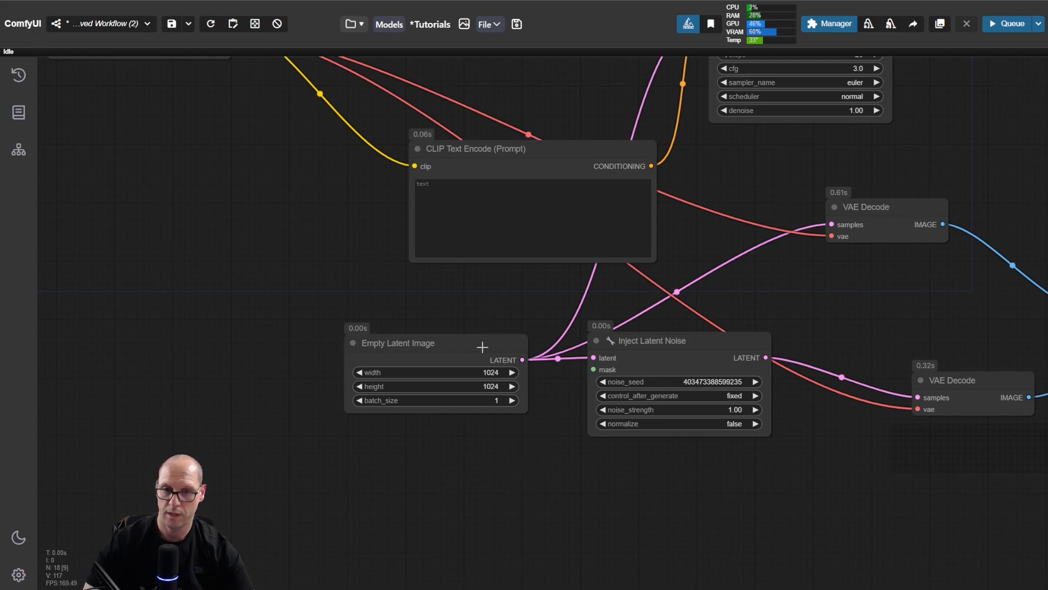
drag(484, 344, 443, 342)
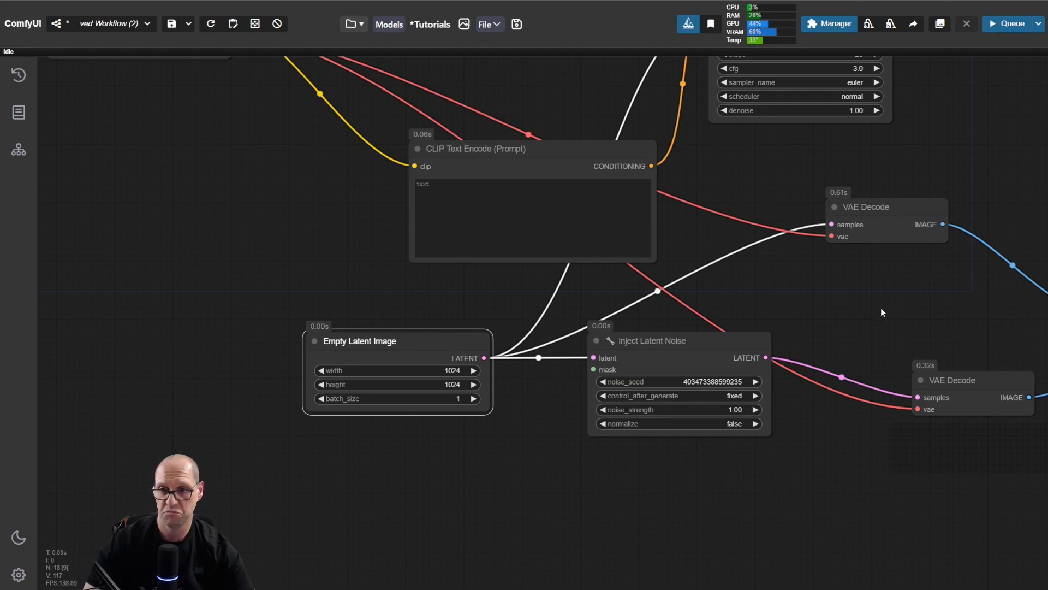
drag(883, 313, 713, 349)
mouse_move(474, 350)
mouse_down()
mouse_move(475, 335)
mouse_move(467, 345)
mouse_up()
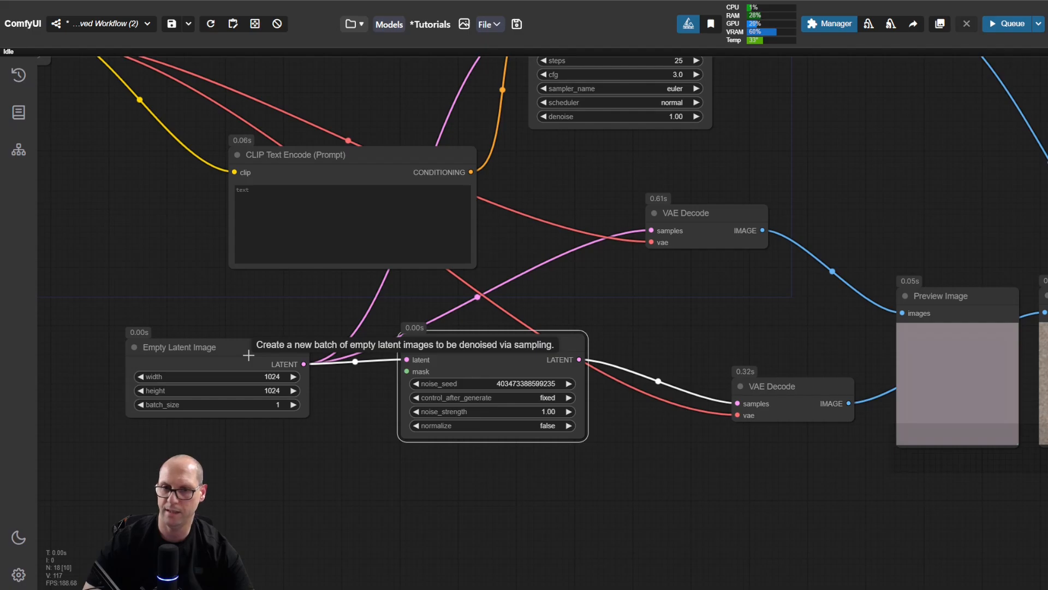
Step: Highlight the "large window" text in the positive prompt, clear the highlight, and compare it with the final Preview Image
drag(749, 329, 431, 332)
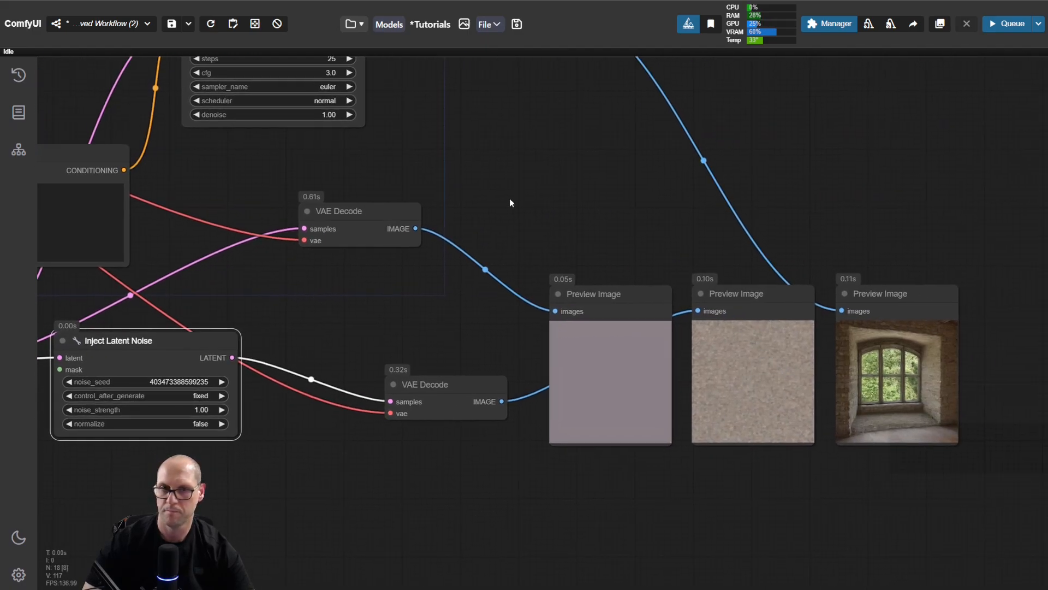
drag(511, 203, 762, 361)
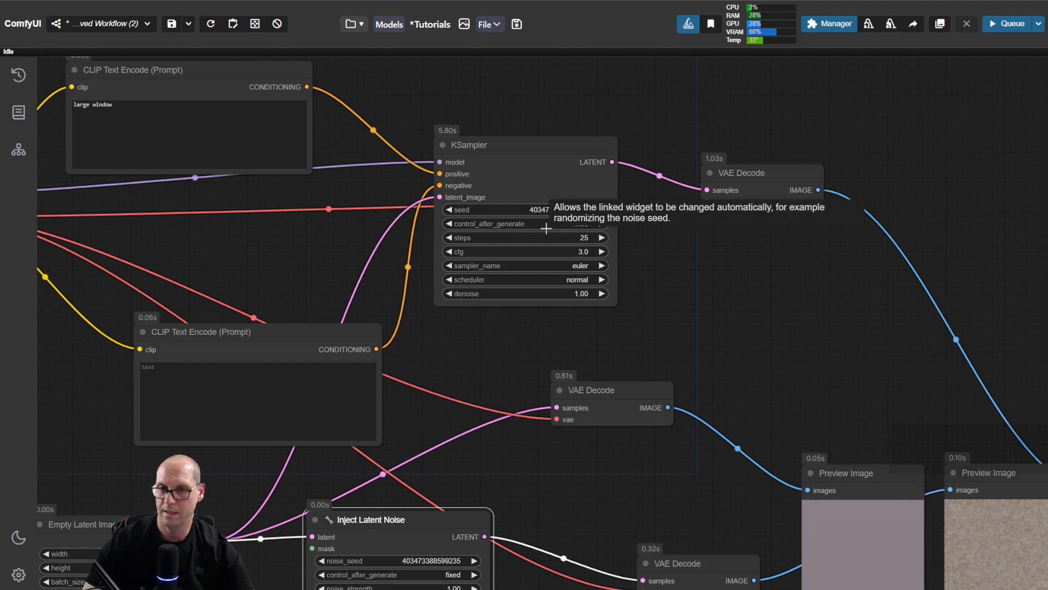
drag(359, 179, 499, 208)
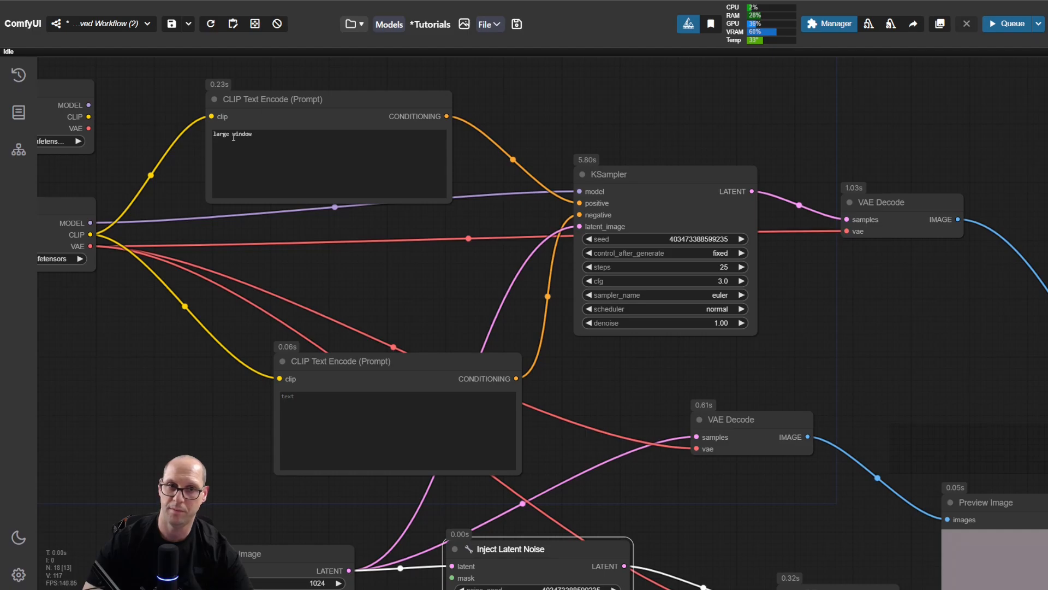
drag(259, 136, 224, 135)
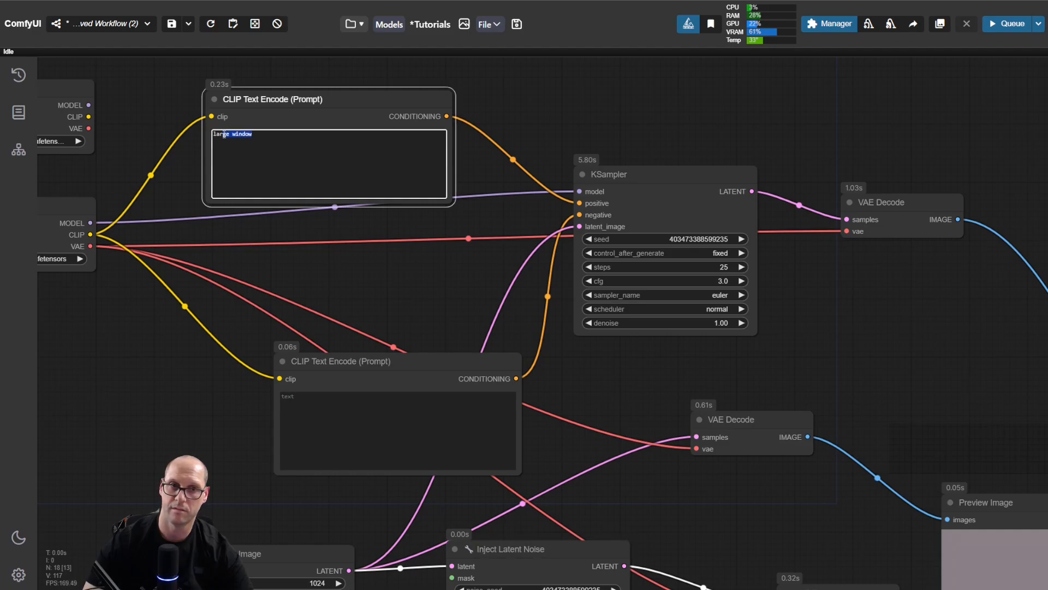
click(262, 133)
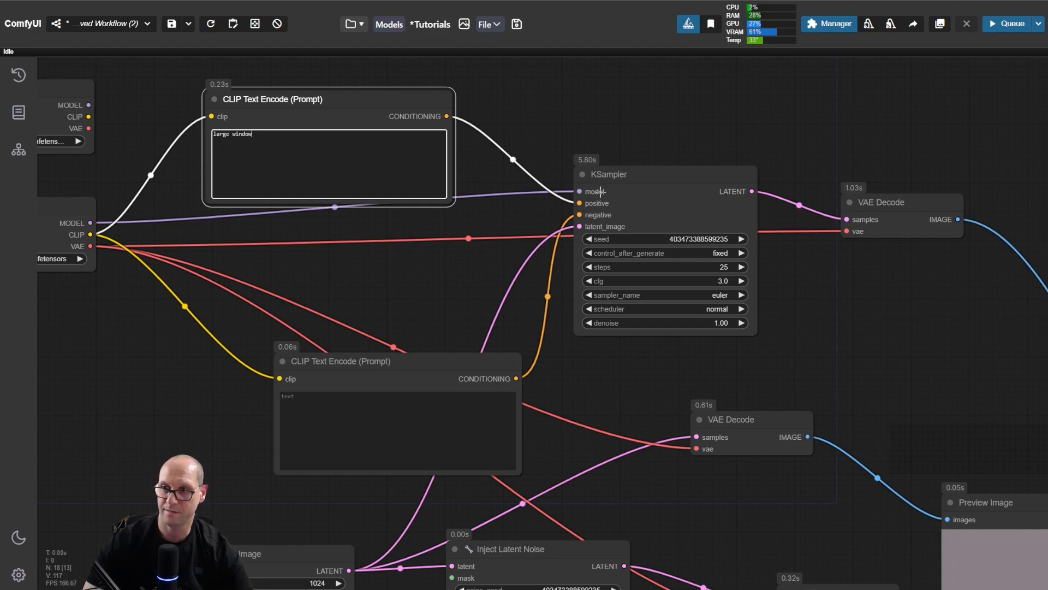
drag(952, 378, 514, 235)
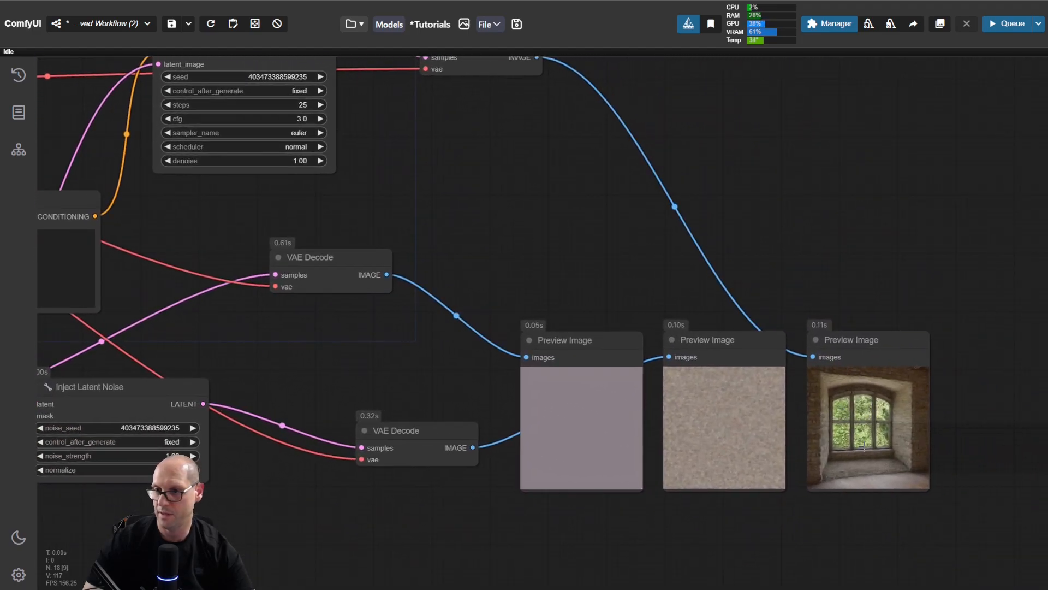
Step: Nudge the KSampler node slightly right and the VAE Decode node fed by it slightly up
drag(621, 258, 761, 289)
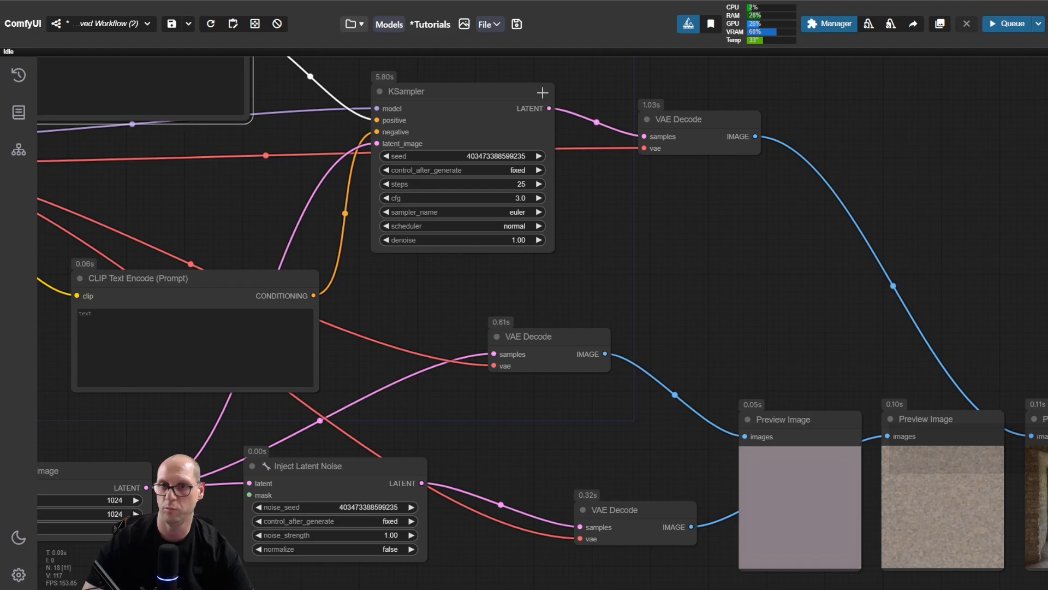
drag(542, 93, 545, 93)
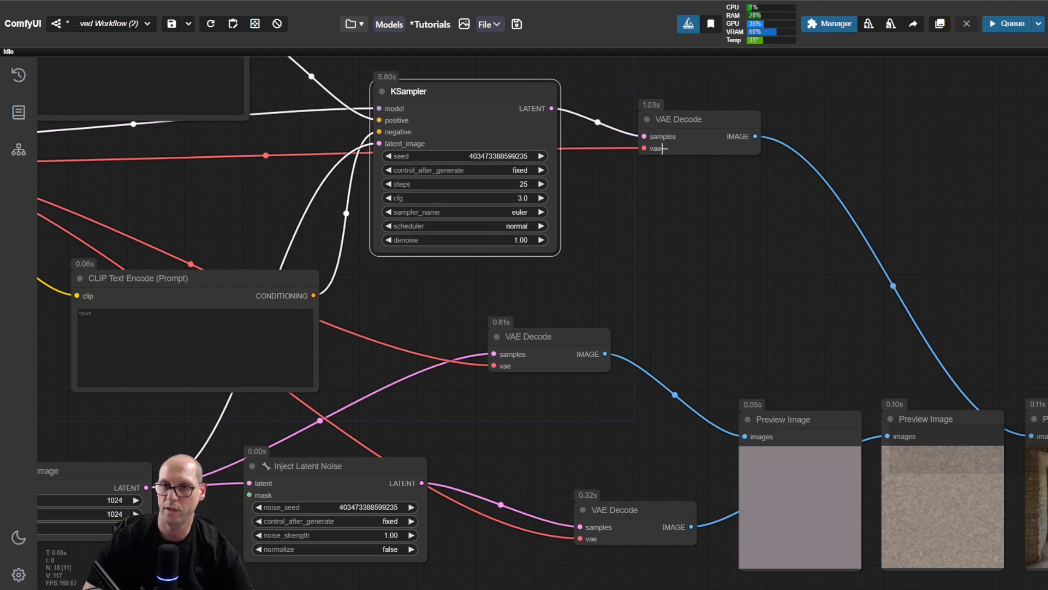
drag(699, 119, 697, 112)
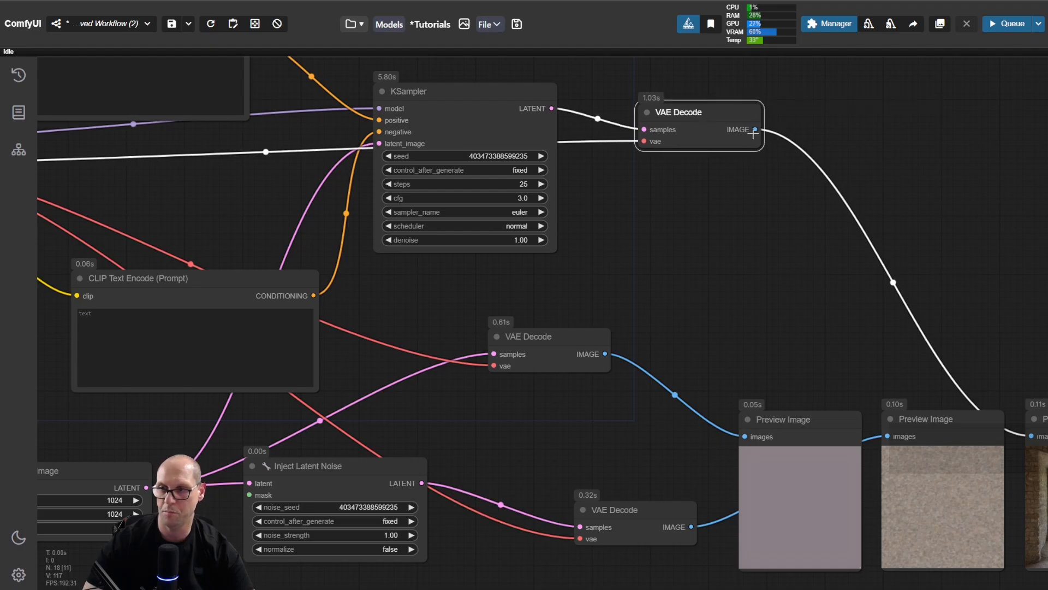
Step: Nudge the delta_v10 Load Checkpoint node slightly left and up
drag(658, 234, 846, 242)
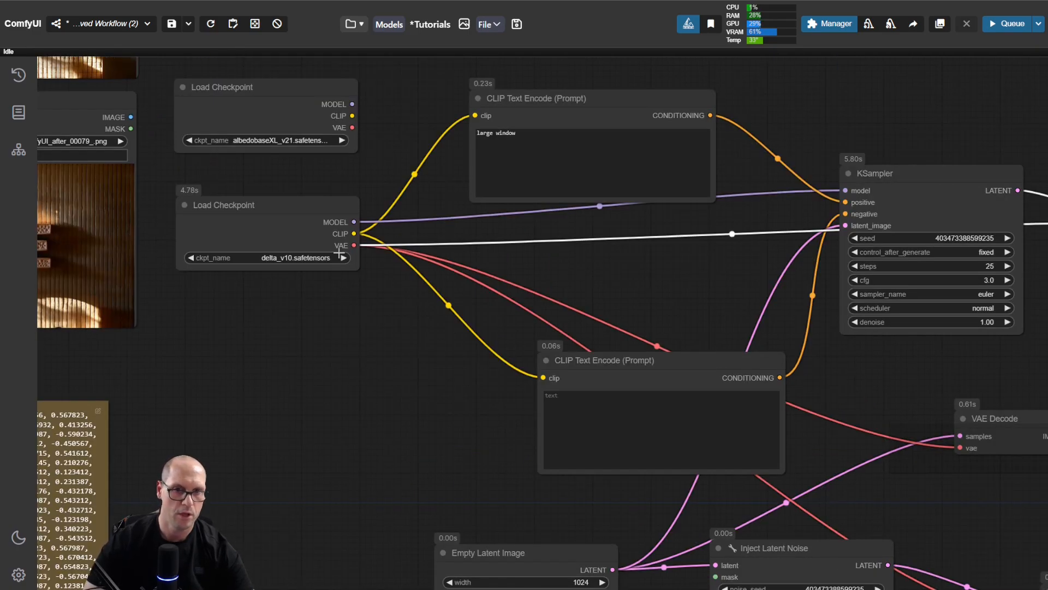
drag(340, 227, 329, 225)
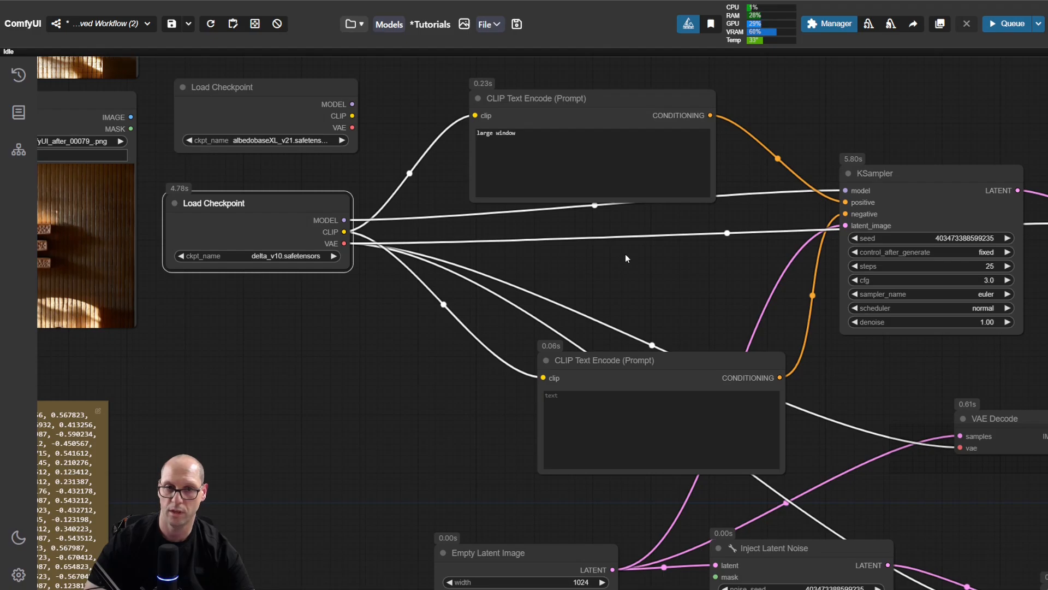
Step: Nudge the VAE Decode node fed by the KSampler slightly down and inspect the final Preview Image
drag(626, 259, 350, 259)
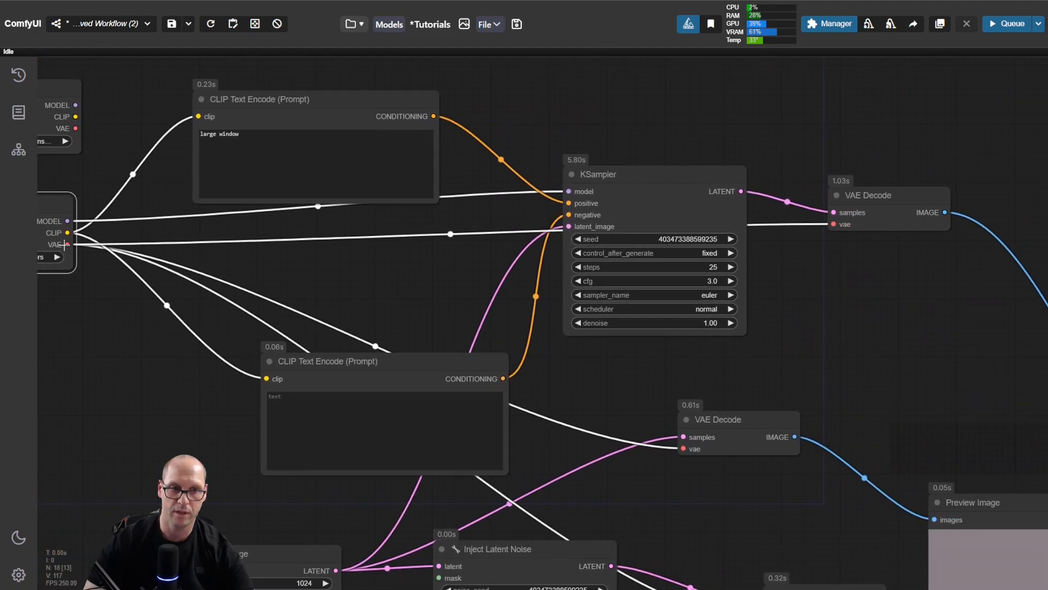
mouse_move(891, 195)
mouse_down()
mouse_move(896, 178)
mouse_move(893, 211)
mouse_up()
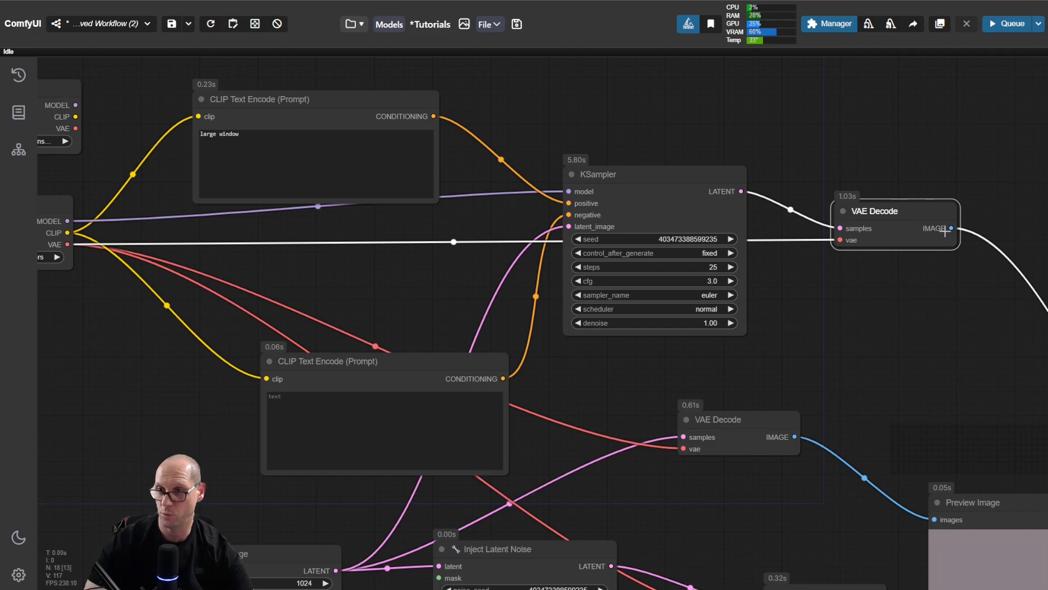
drag(931, 356, 540, 141)
drag(994, 315, 869, 317)
scroll(863, 339, up, 7)
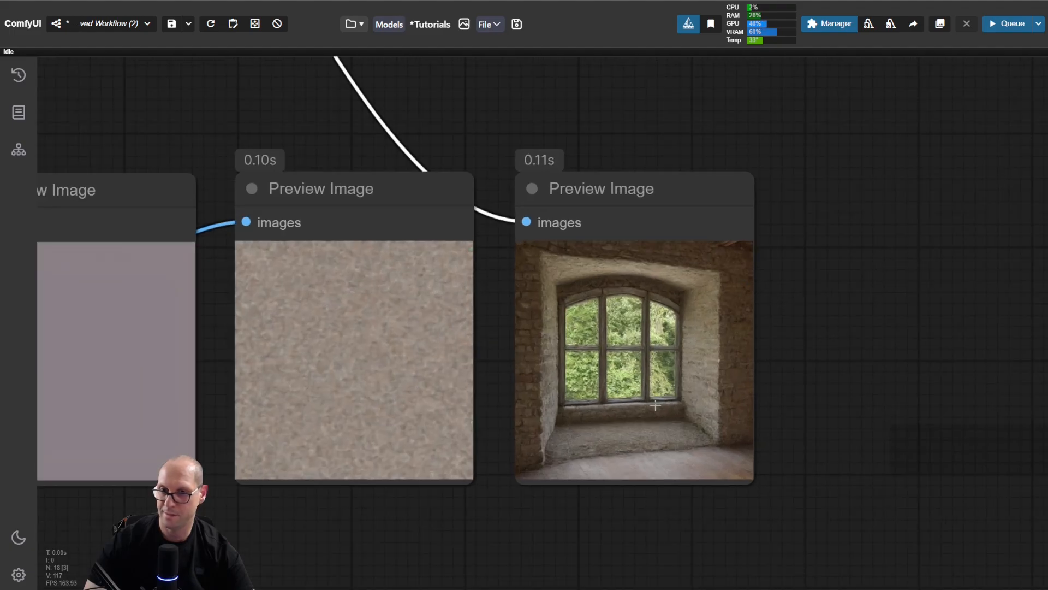
scroll(284, 131, down, 5)
Step: Add a Load VAE node below the delta_v10 Load Checkpoint and set it to vae-ft-mse-840000-ema-pruned.safetensors
drag(246, 127, 797, 310)
scroll(286, 194, down, 2)
drag(286, 194, 804, 396)
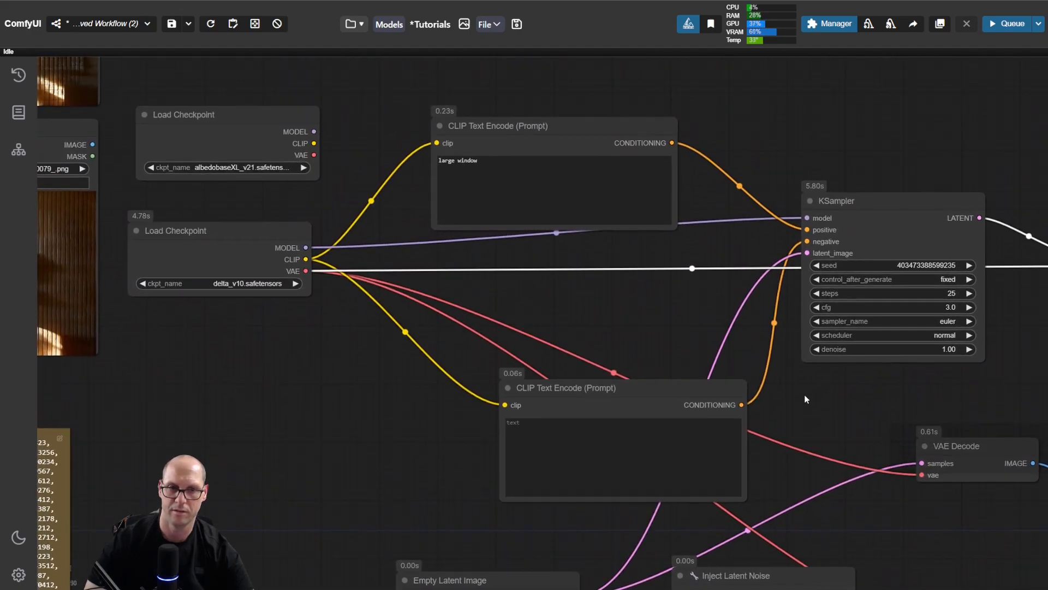
double_click(261, 344)
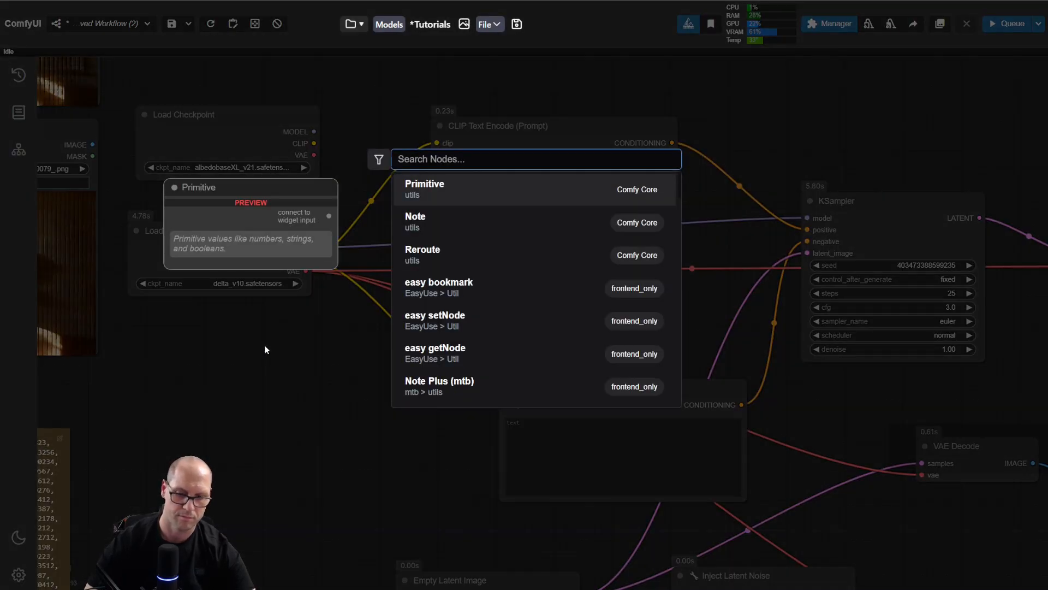
text(load v)
key(Return)
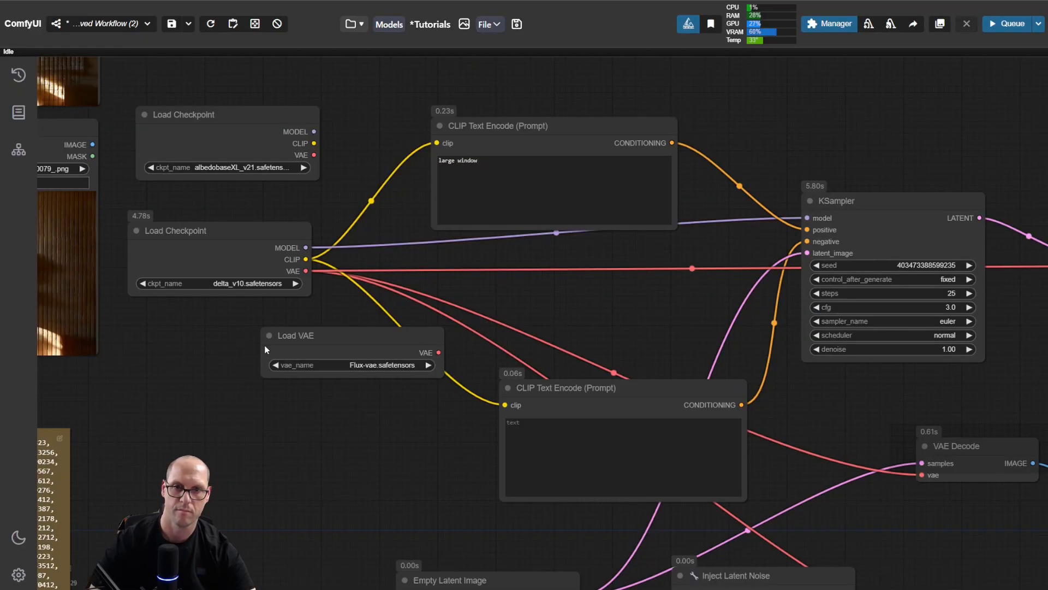
drag(347, 342, 218, 338)
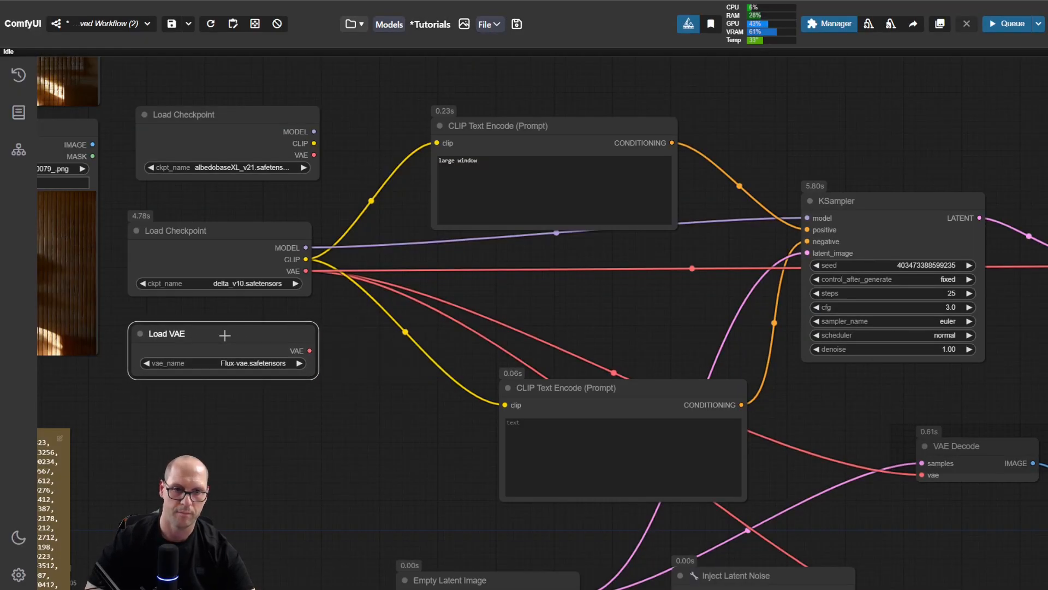
click(284, 363)
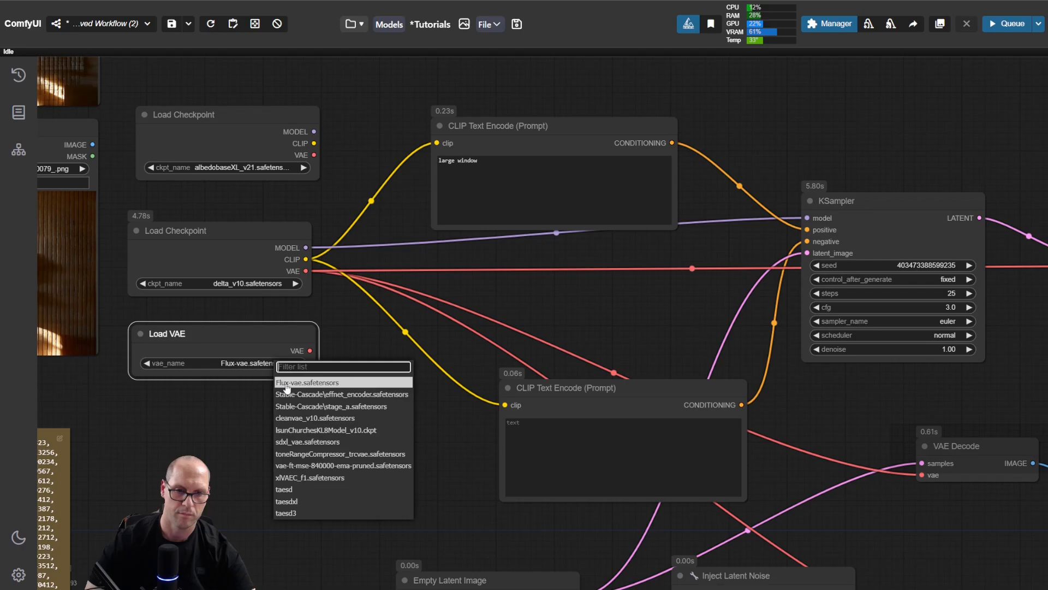
click(304, 465)
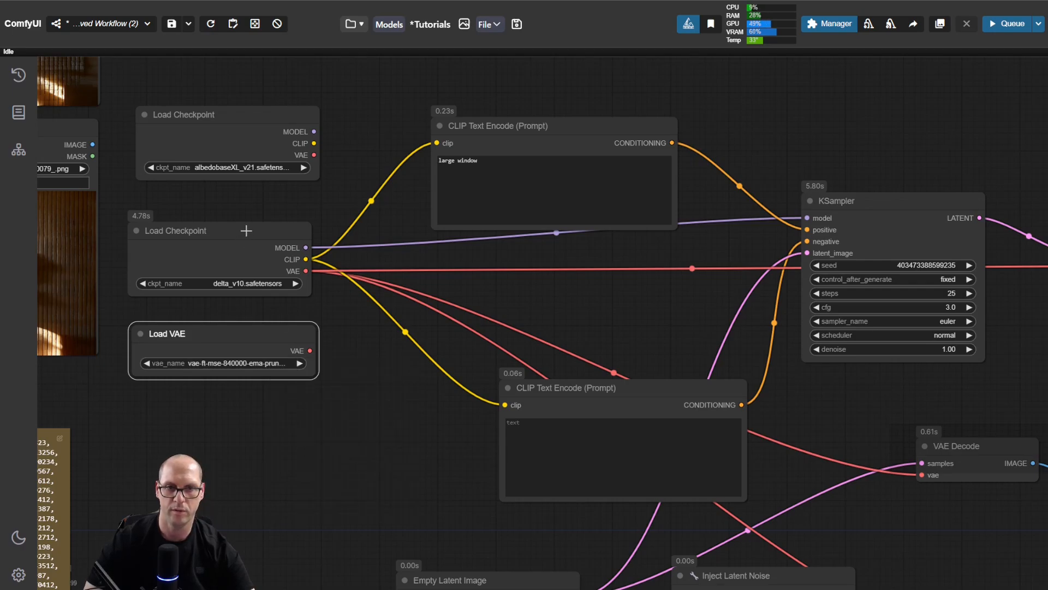
Step: Nudge the delta_v10 Load Checkpoint node slightly up
click(248, 230)
drag(249, 230, 248, 224)
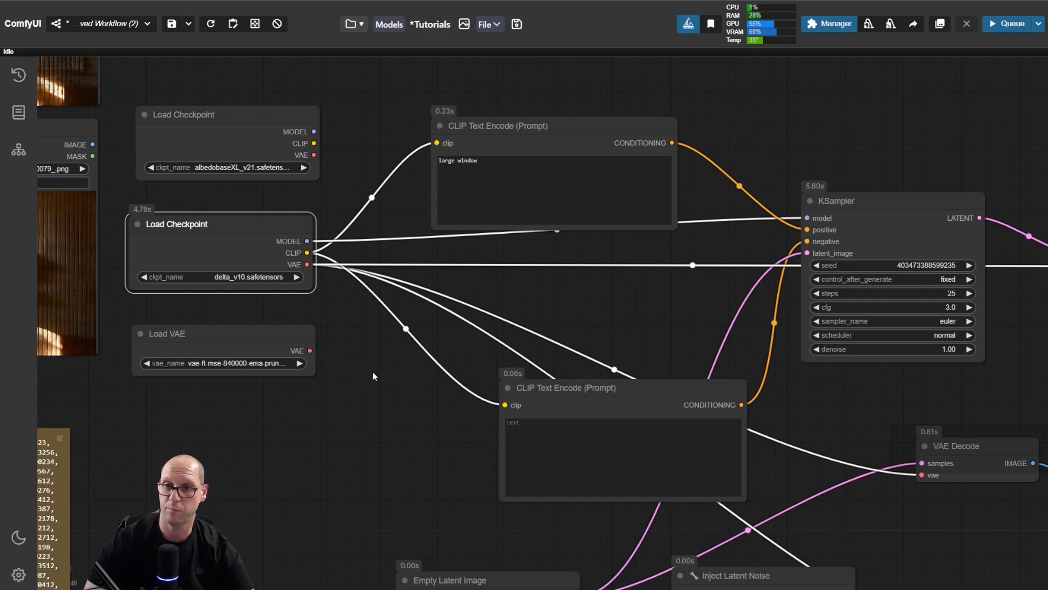
Step: Run the workflow with the Load VAE node connected to the KSampler's VAE Decode and inspect the final Preview Image
drag(372, 372, 321, 350)
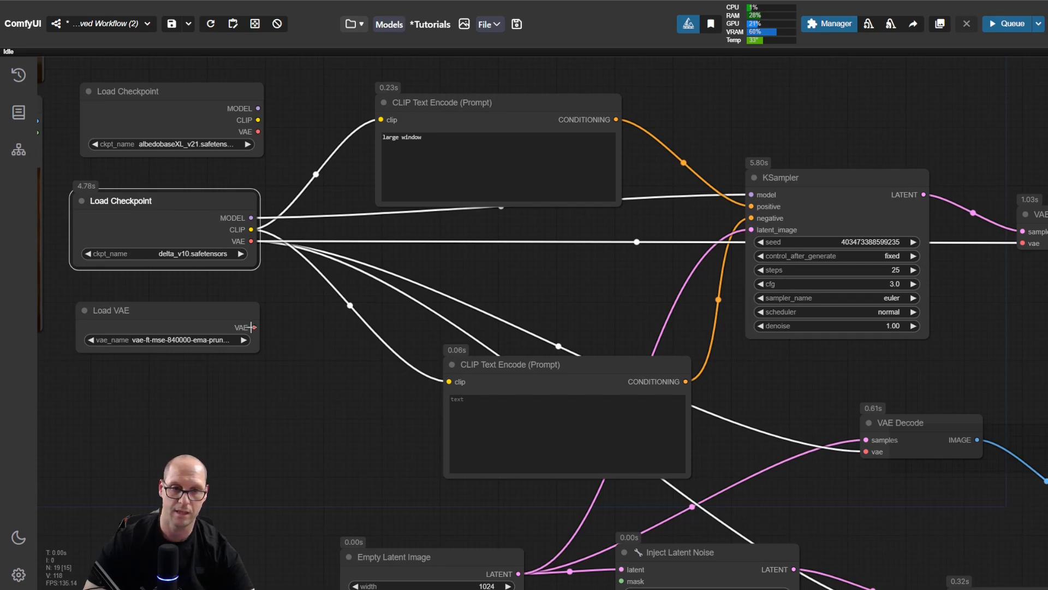
drag(253, 327, 1022, 245)
drag(983, 330, 359, 215)
key(ctrl+Return)
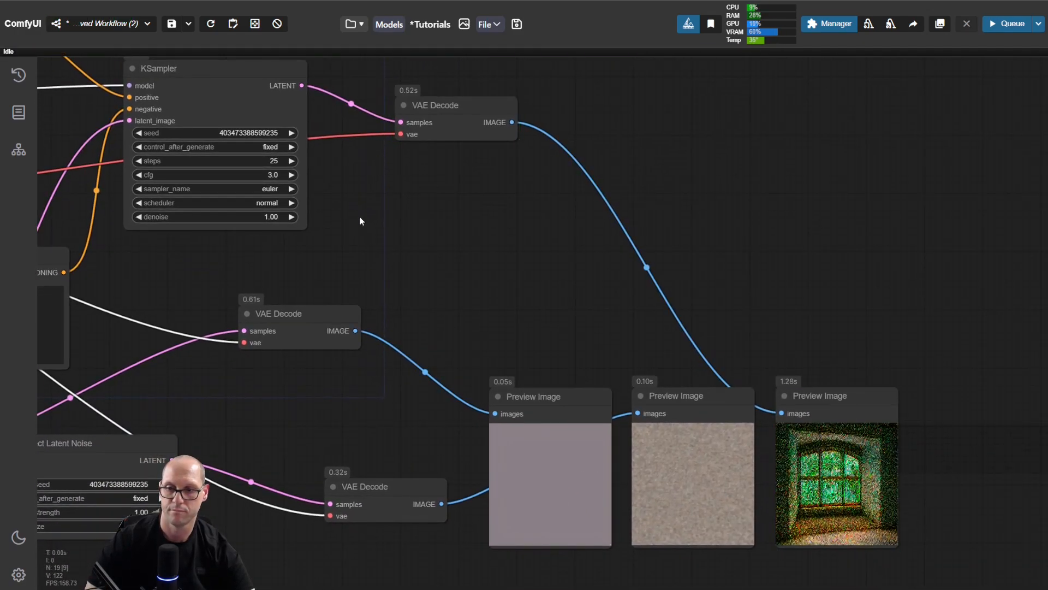
drag(948, 468, 869, 335)
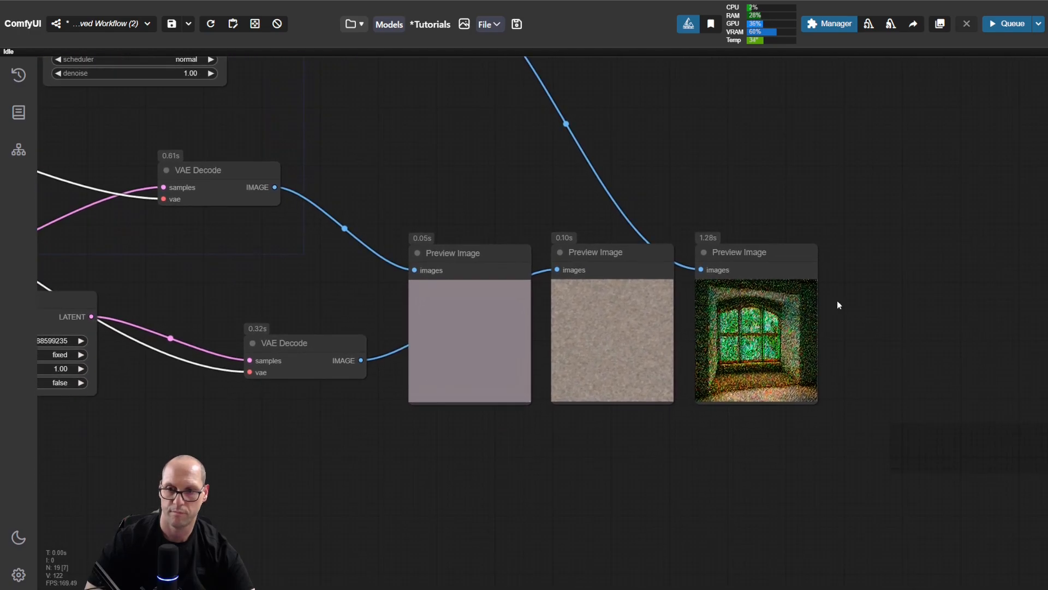
scroll(841, 302, up, 5)
scroll(852, 304, up, 1)
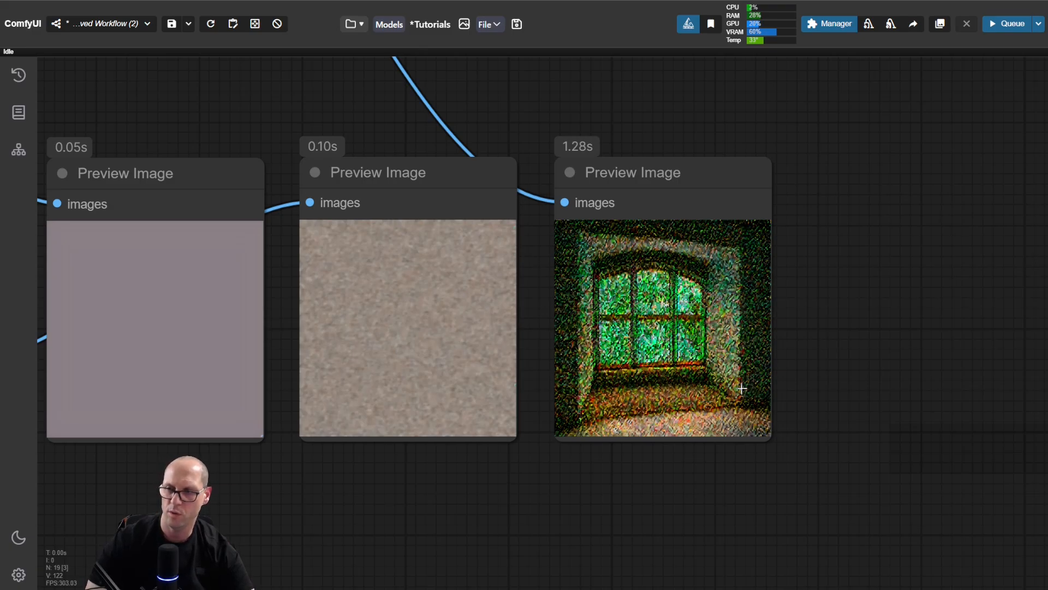
Step: Rerun the workflow with the albedobaseXL_v21 checkpoint's VAE connected to the KSampler's VAE Decode and inspect the final Preview Image
drag(823, 288, 943, 417)
scroll(693, 262, down, 4)
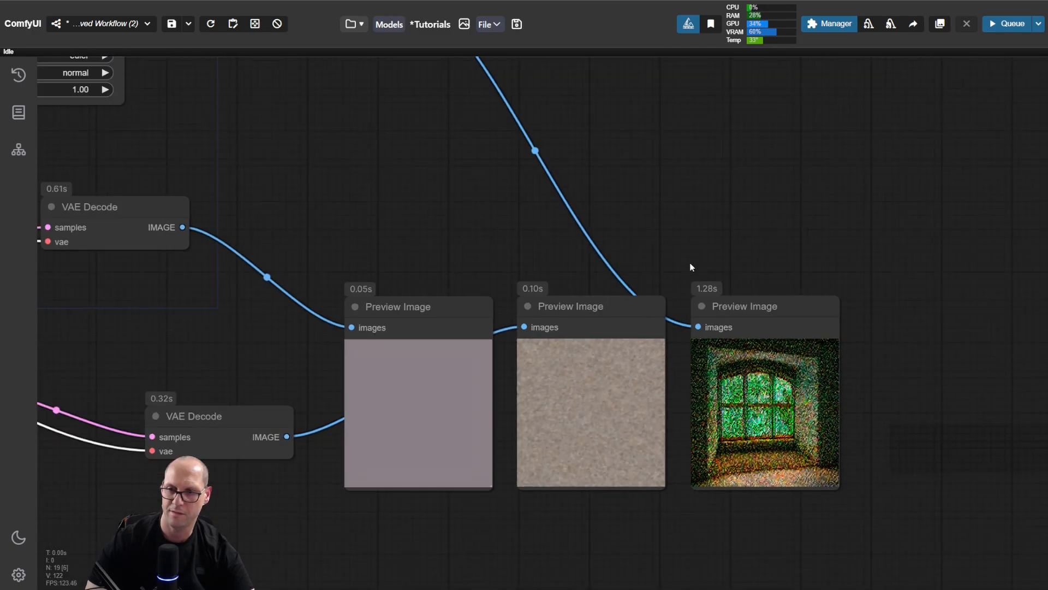
drag(389, 214, 729, 282)
drag(325, 232, 785, 255)
drag(207, 297, 195, 438)
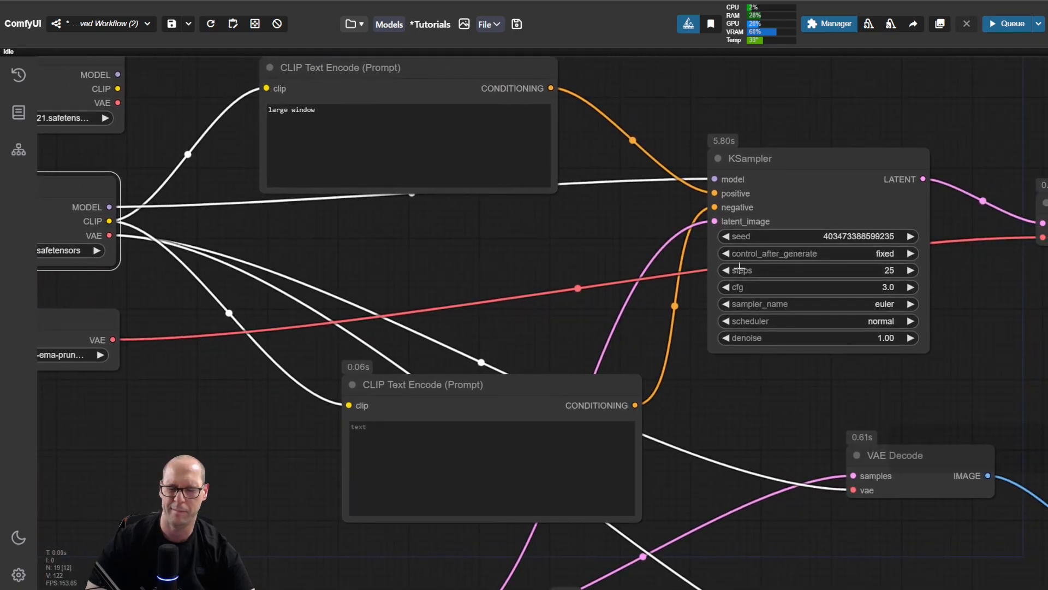
scroll(696, 350, down, 2)
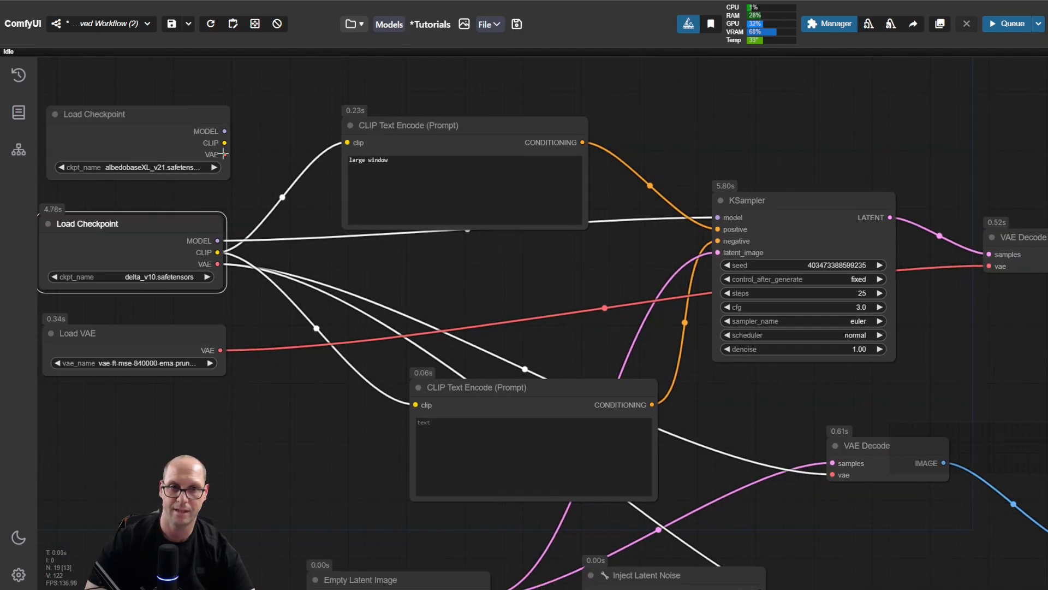
drag(224, 155, 970, 262)
drag(991, 383, 588, 302)
click(587, 299)
key(ctrl+Return)
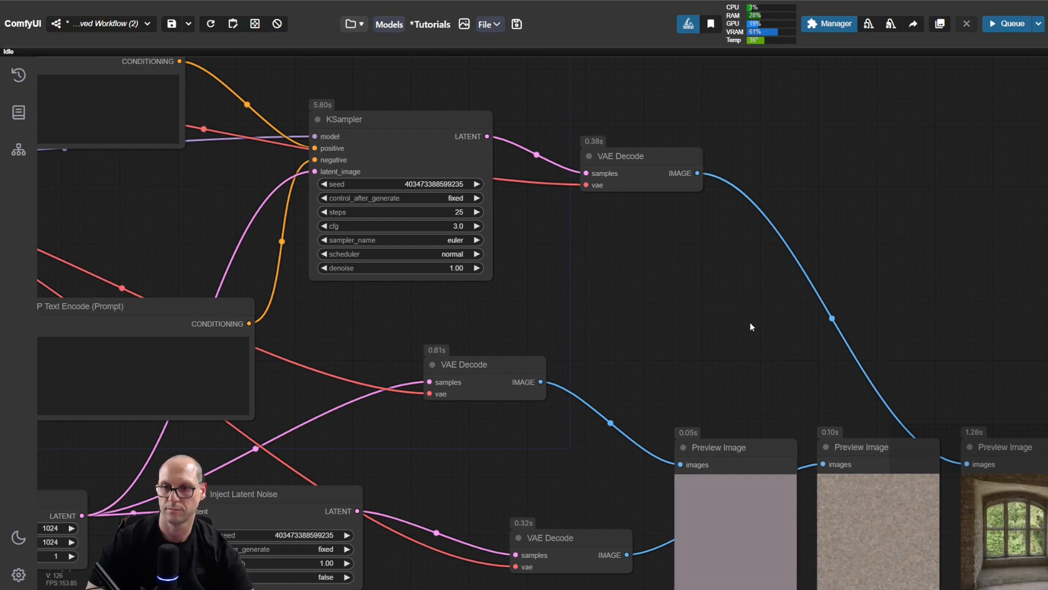
drag(743, 318, 368, 182)
scroll(715, 404, up, 4)
scroll(714, 407, up, 5)
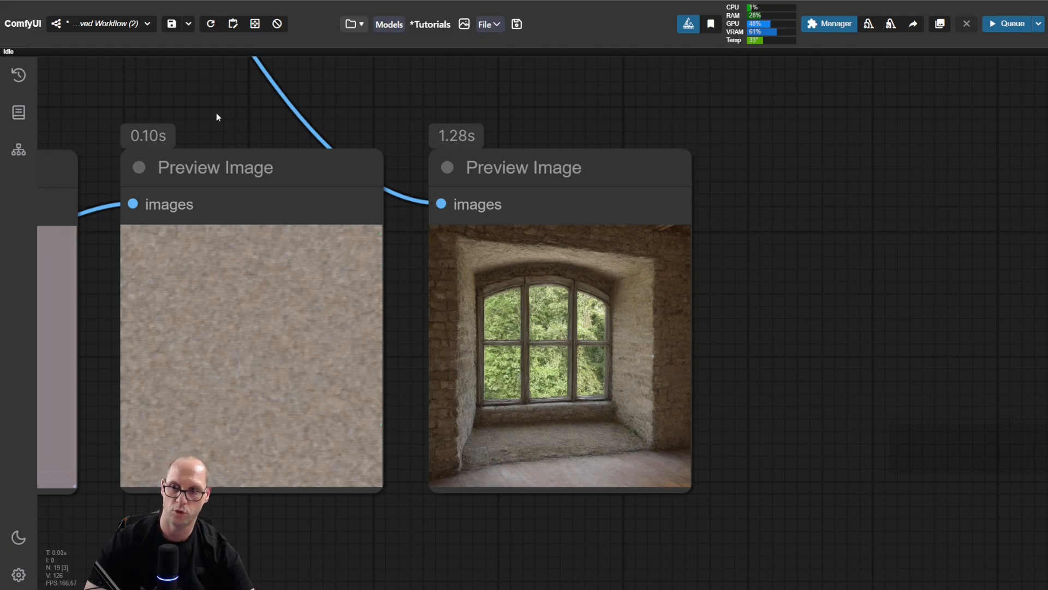
Step: Change the VAE model in the Load VAE node to sdxl_vae.safetensors
drag(217, 117, 585, 257)
scroll(480, 283, down, 2)
drag(386, 281, 818, 284)
drag(562, 395, 989, 360)
drag(288, 351, 704, 411)
drag(448, 302, 518, 449)
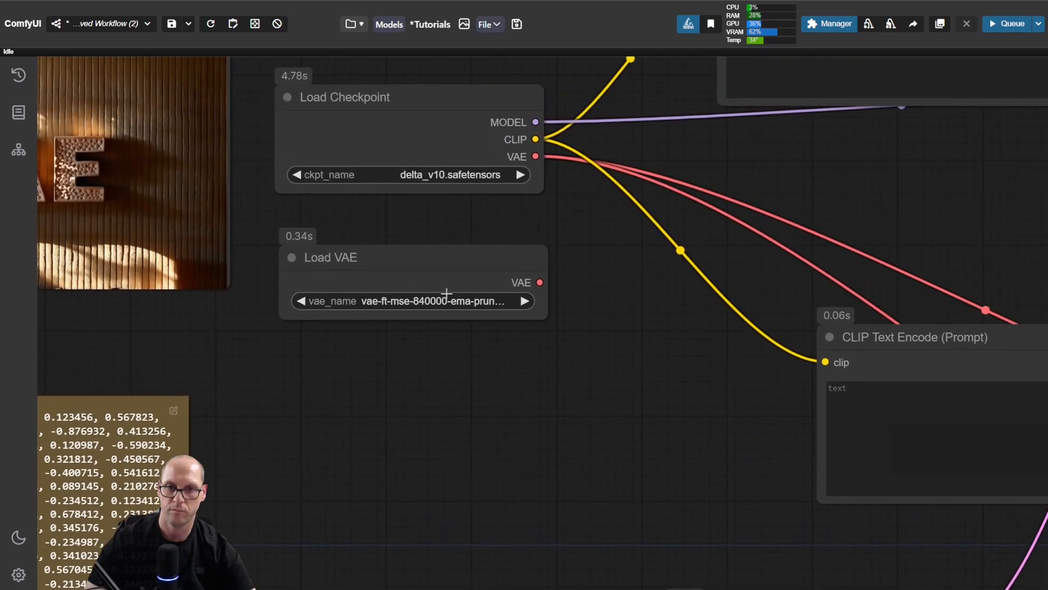
click(448, 301)
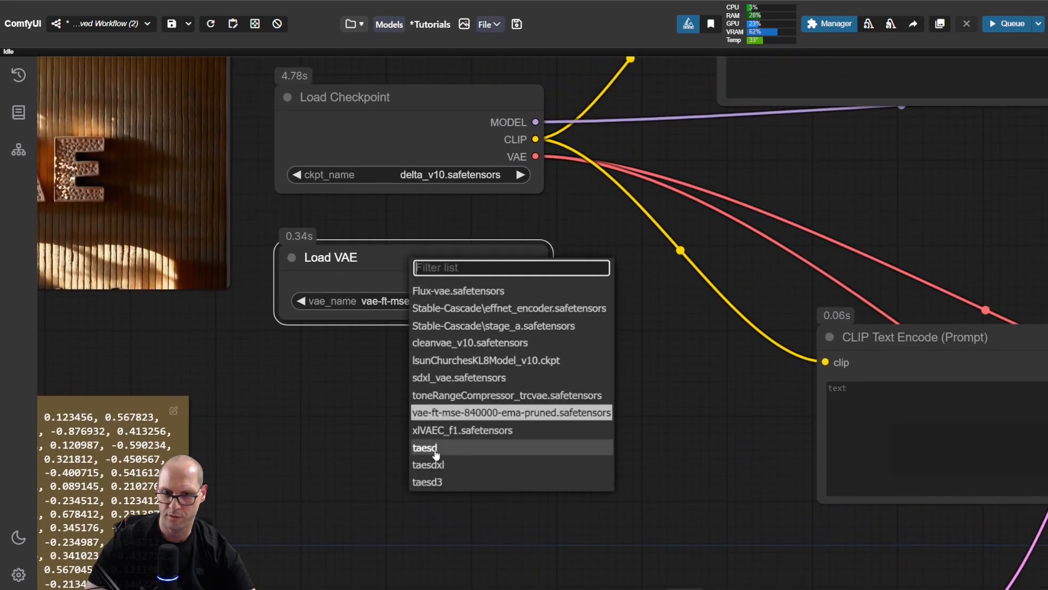
click(446, 379)
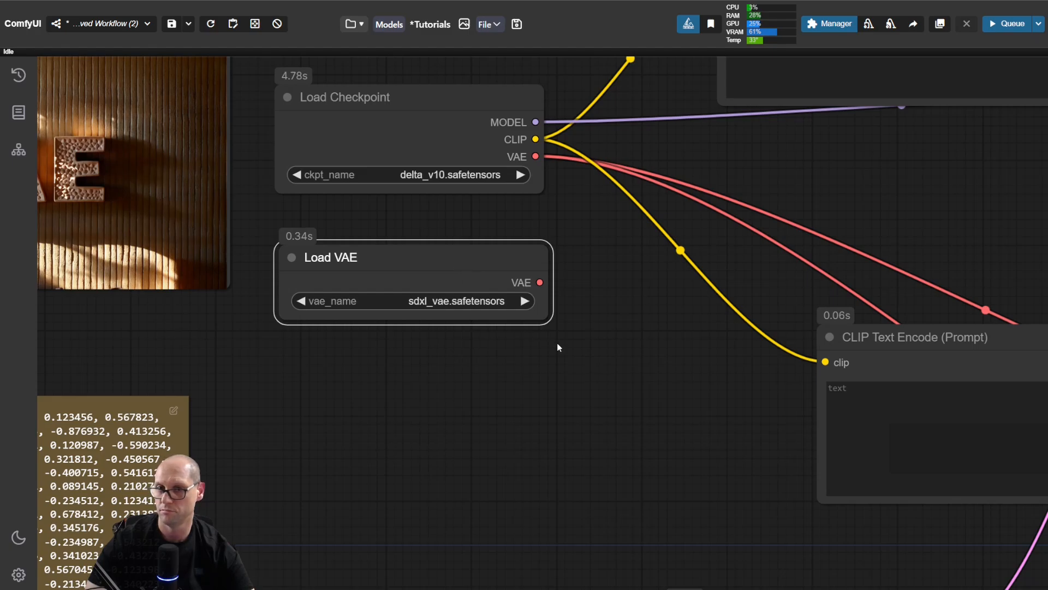
drag(620, 360, 493, 430)
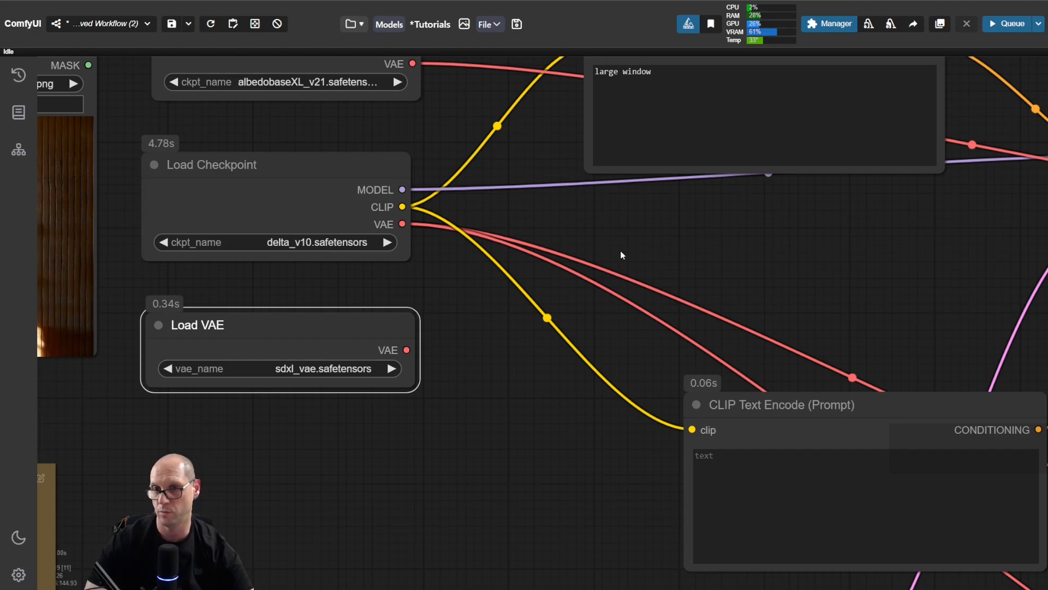
drag(786, 251, 261, 298)
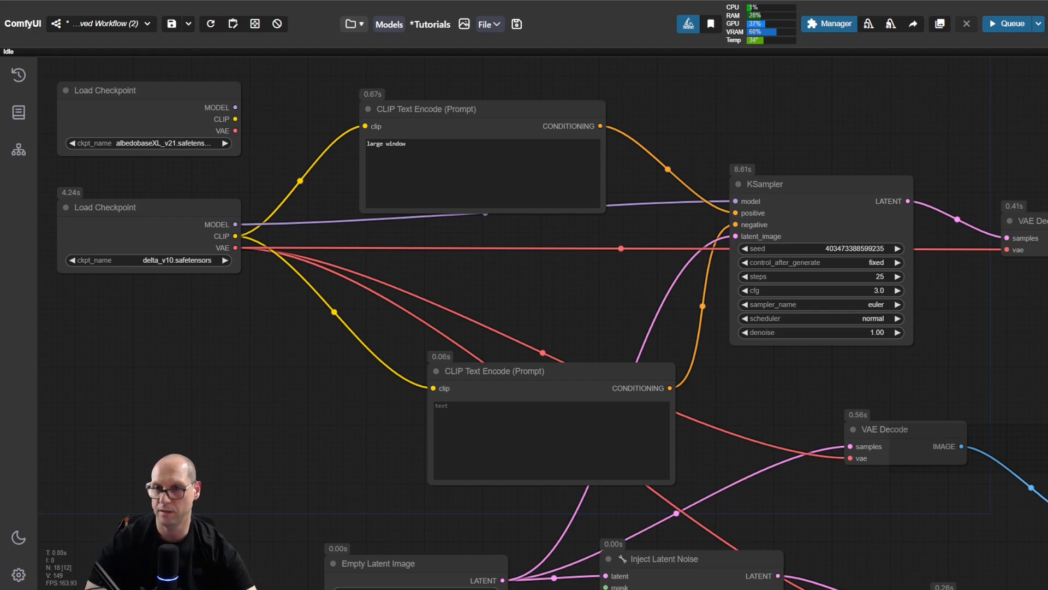
Step: Nudge the KSampler node slightly up and move the positive CLIP Text Encode node further up
drag(822, 186, 824, 175)
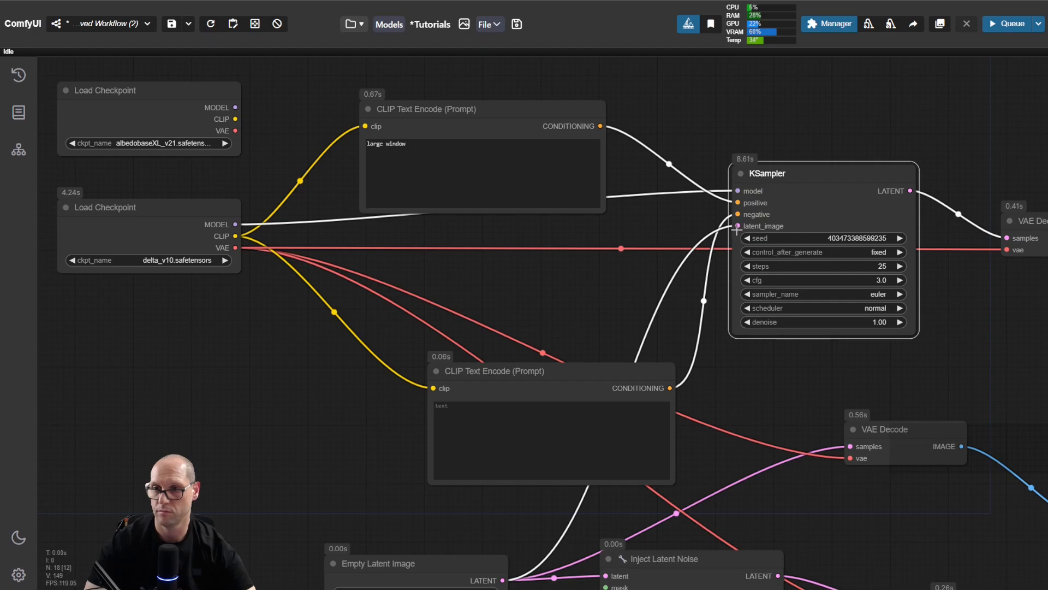
click(527, 105)
drag(527, 105, 526, 69)
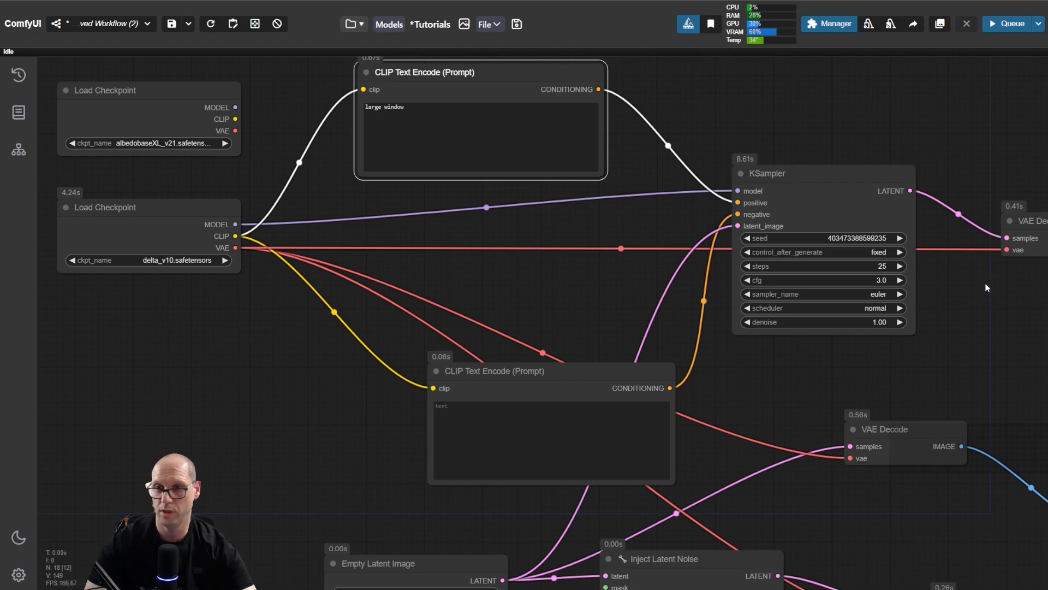
Step: Place a new Load VAE node under the delta_v10 Load Checkpoint and choose vae-ft-mse-840000-ema-pruned.safetensors as its model
drag(288, 361, 21, 286)
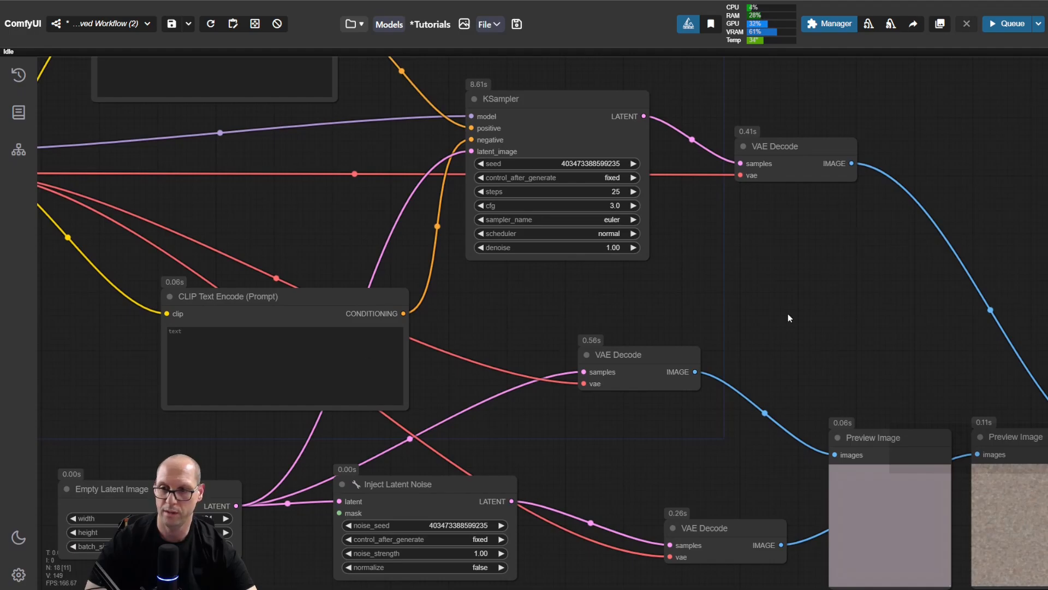
scroll(791, 325, down, 8)
scroll(554, 299, up, 5)
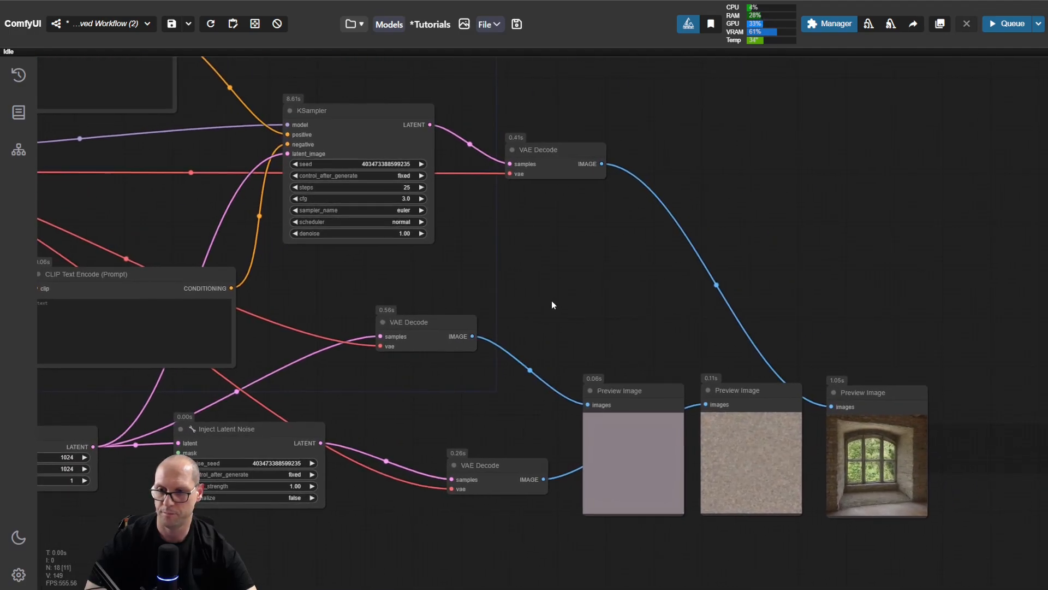
drag(551, 301, 880, 359)
drag(284, 351, 447, 385)
double_click(247, 310)
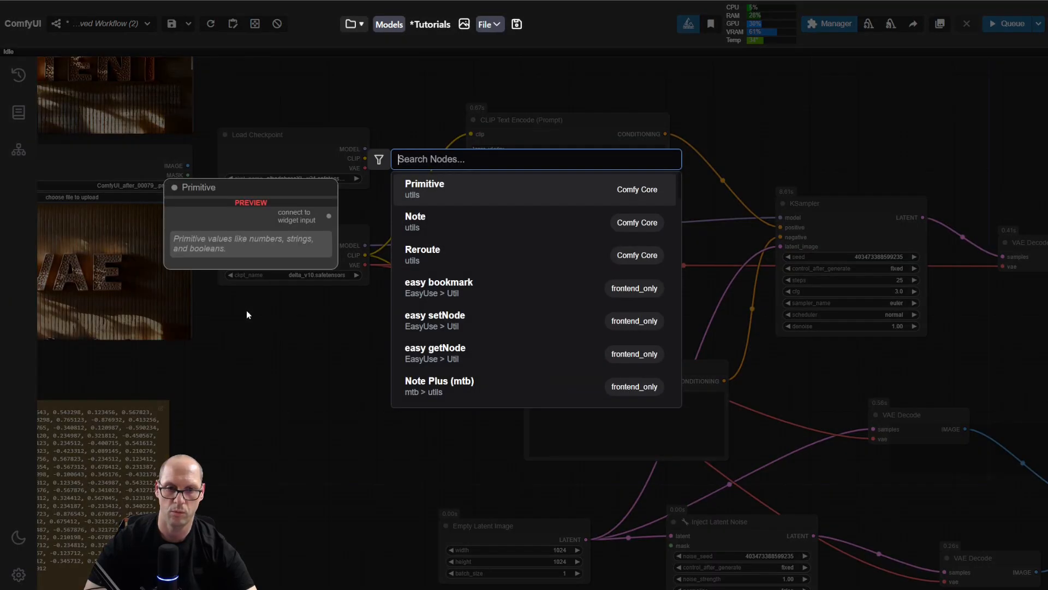
text(load)
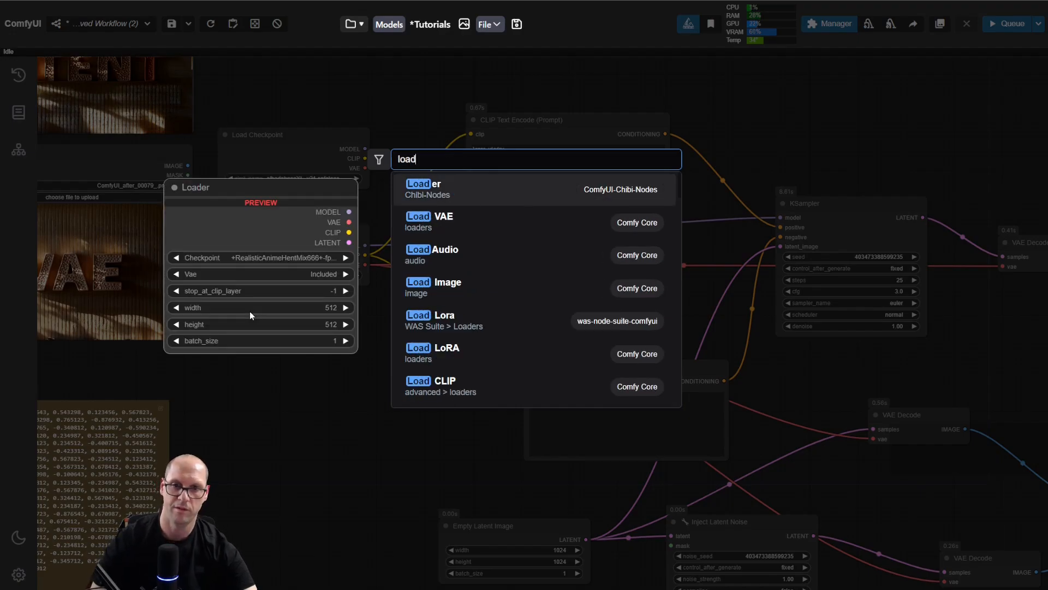
key(Down)
key(Return)
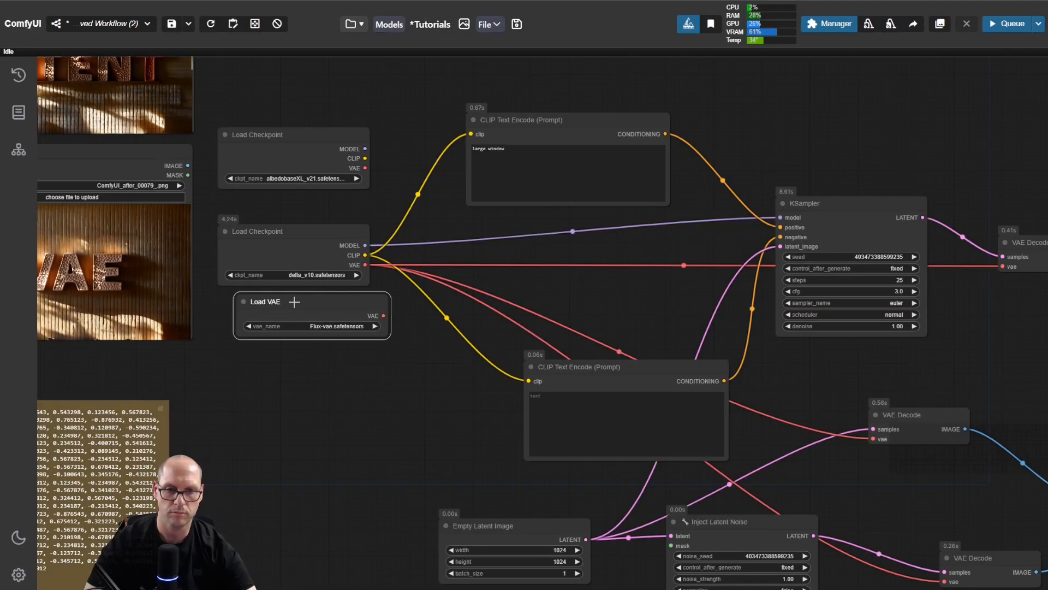
drag(294, 301, 282, 309)
click(307, 334)
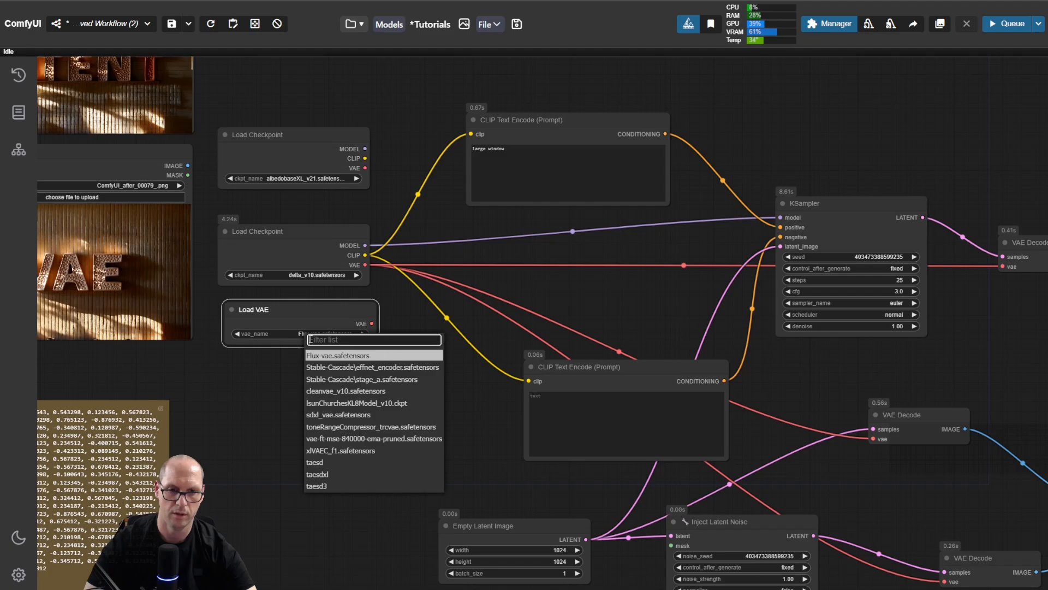
click(359, 440)
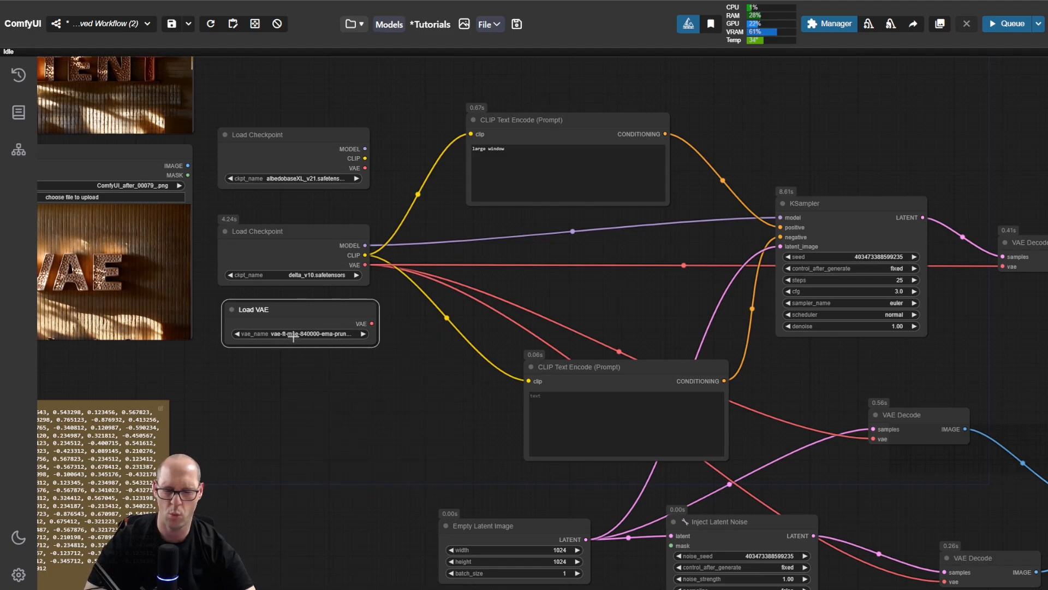
Step: Connect the Load VAE node to the KSampler's VAE Decode, run the workflow and view the final Preview Image
drag(372, 323, 1003, 266)
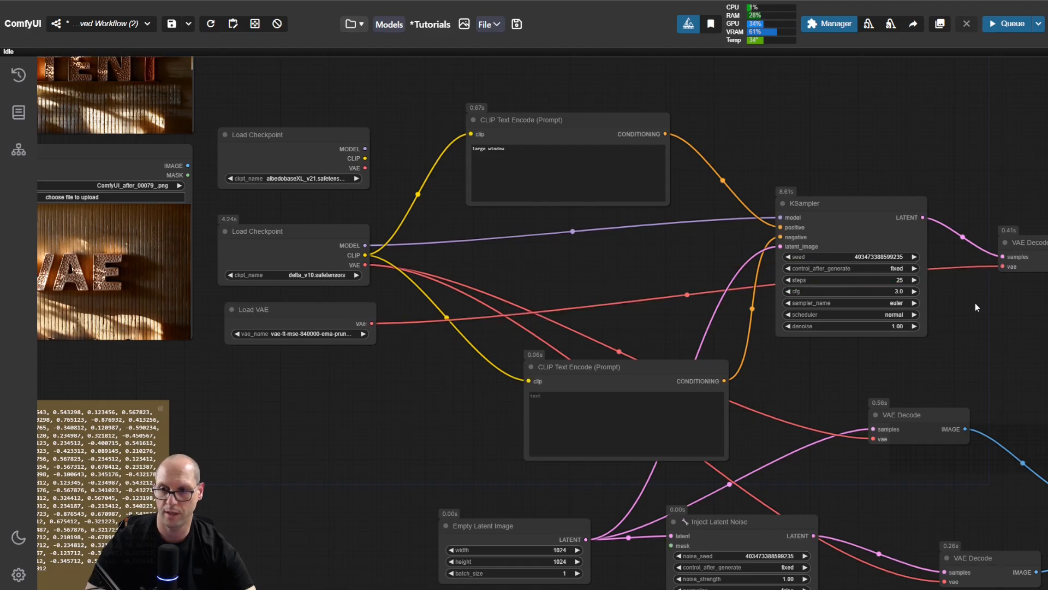
key(ctrl+Return)
drag(986, 346, 466, 191)
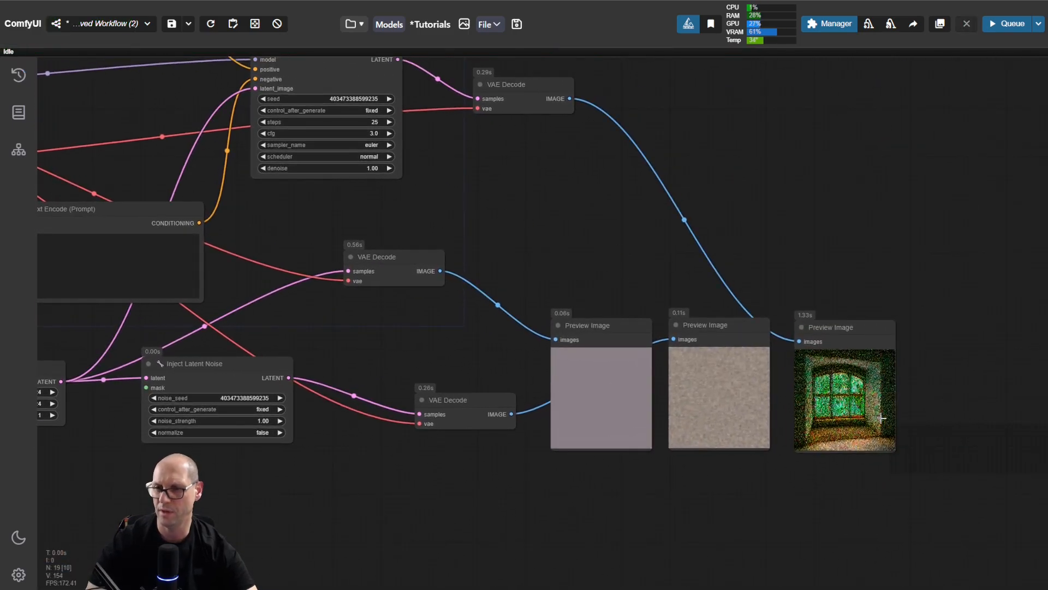
Step: Change the model in the Load VAE node to Flux-vae.safetensors
scroll(521, 273, down, 3)
drag(521, 273, 844, 307)
scroll(542, 356, up, 6)
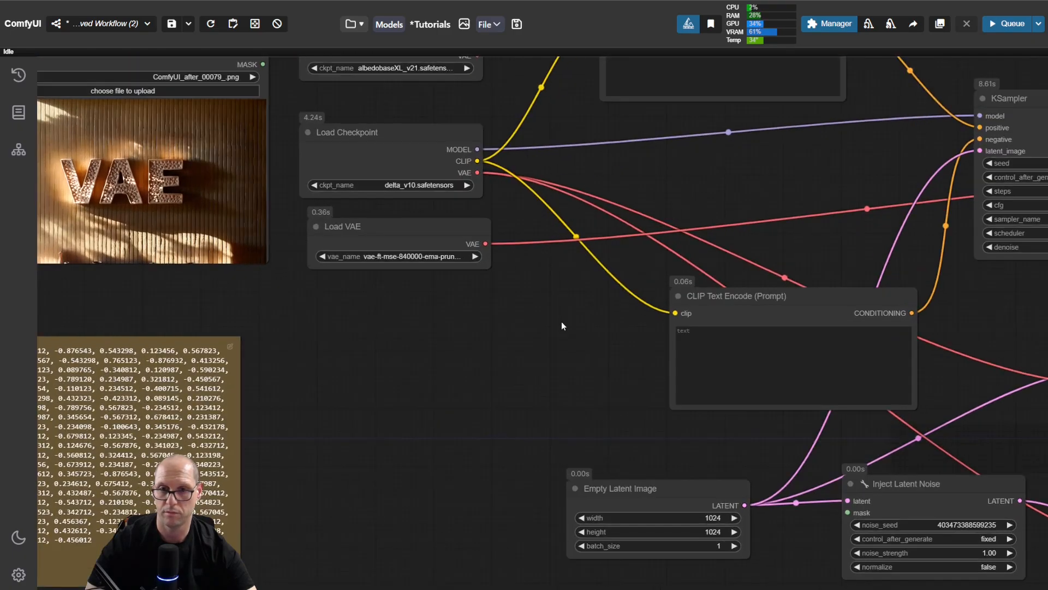
click(404, 261)
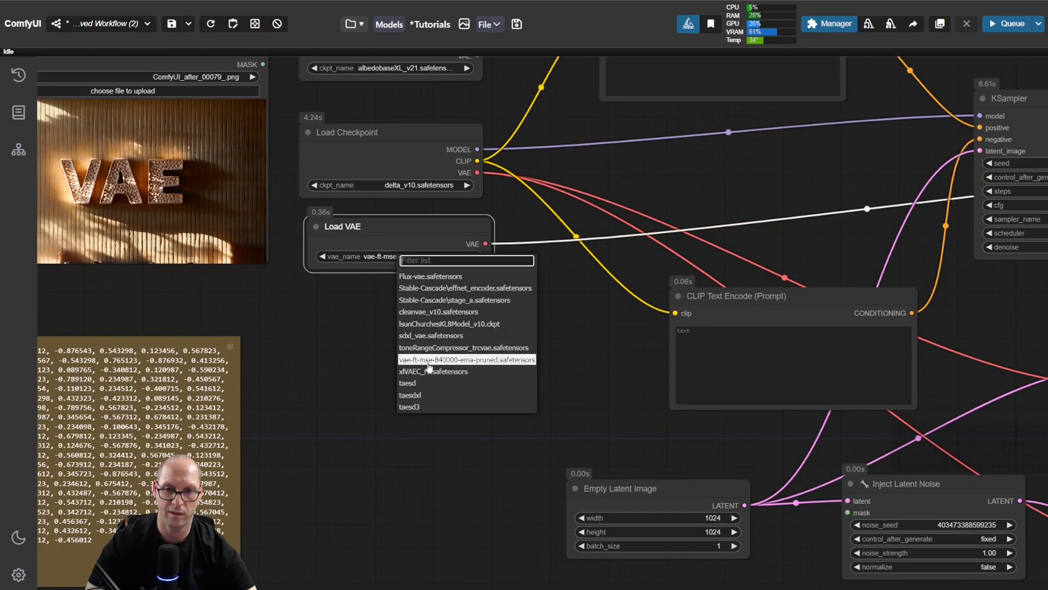
click(434, 276)
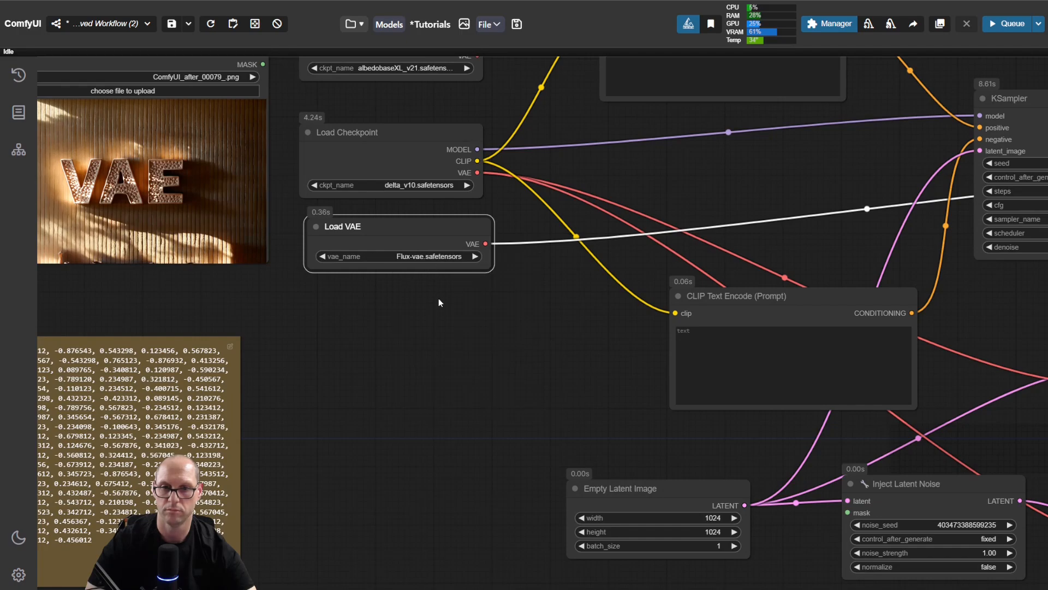
Step: Try to run the workflow with the Flux VAE decoding the KSampler's latent, and dismiss the VAEDecode error report
drag(555, 349, 228, 356)
scroll(261, 402, down, 2)
scroll(261, 405, down, 1)
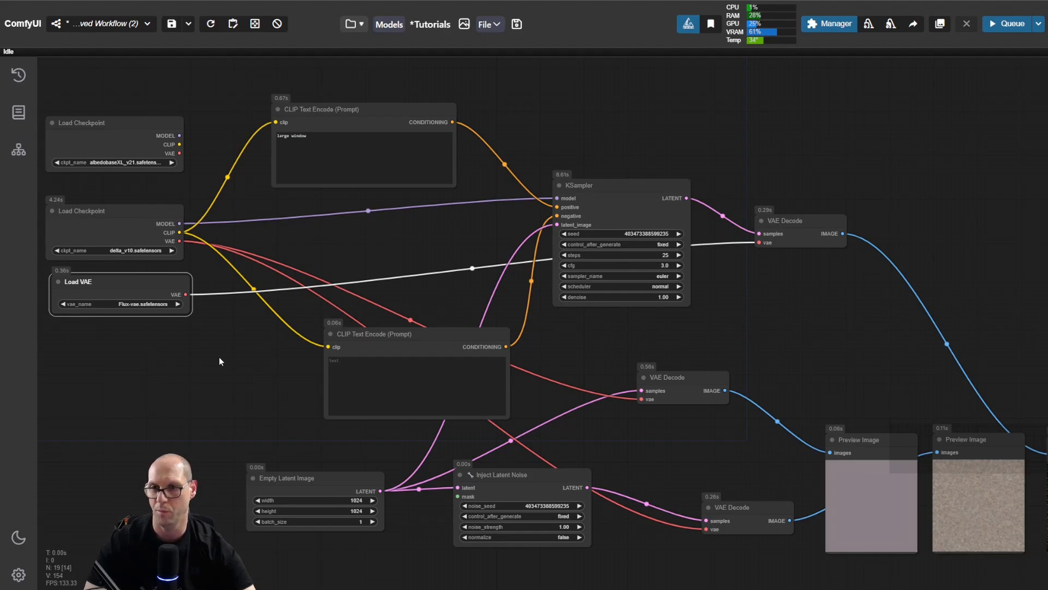
click(219, 362)
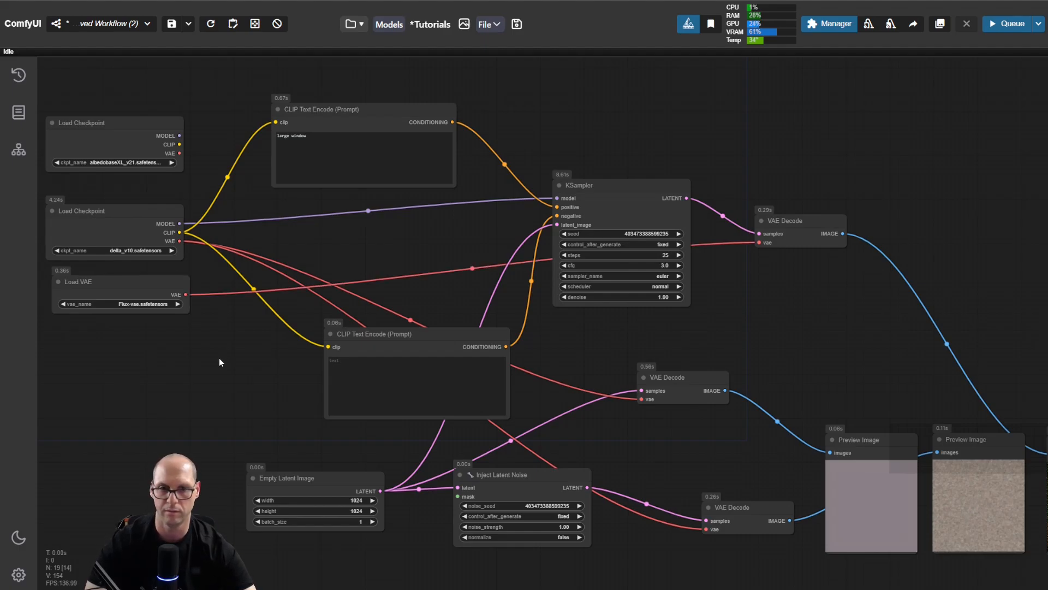
key(ctrl+Return)
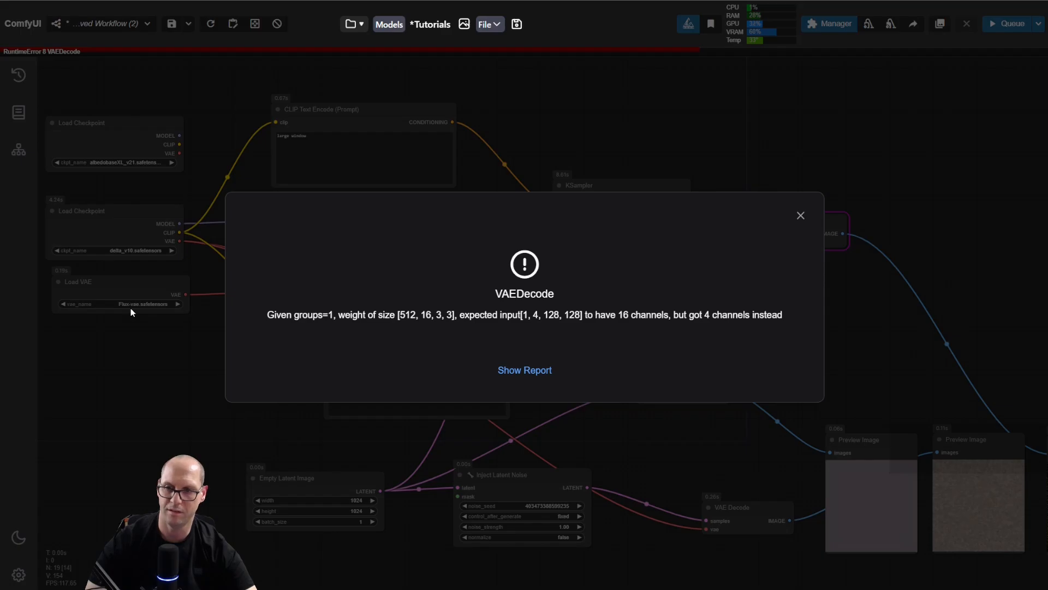
click(800, 216)
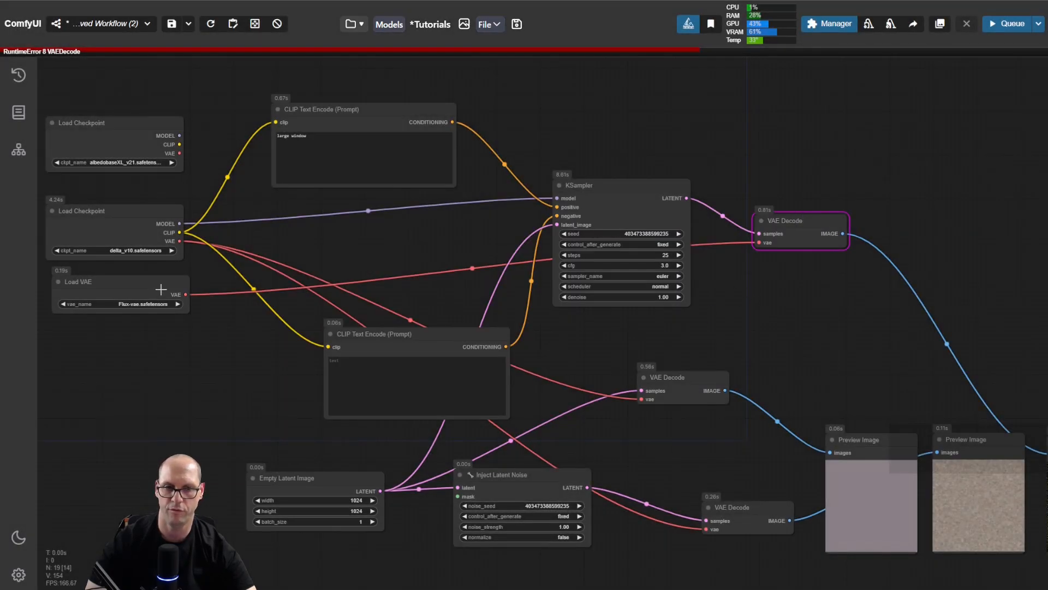
Step: Nudge the KSampler node slightly up and examine the note of latent numbers below the VAE Load Image node
drag(624, 188, 626, 179)
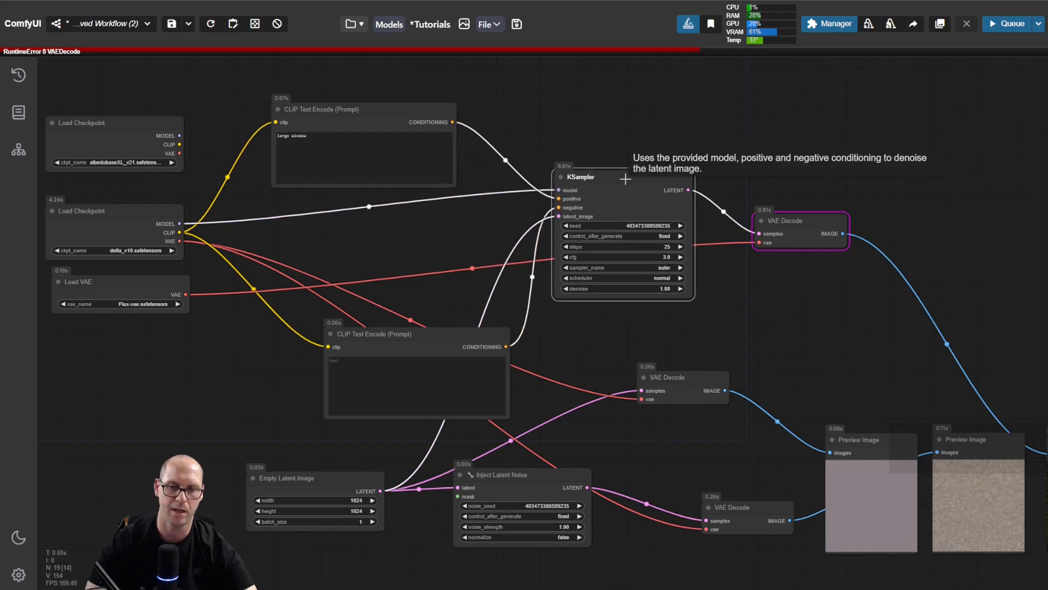
drag(336, 231, 788, 234)
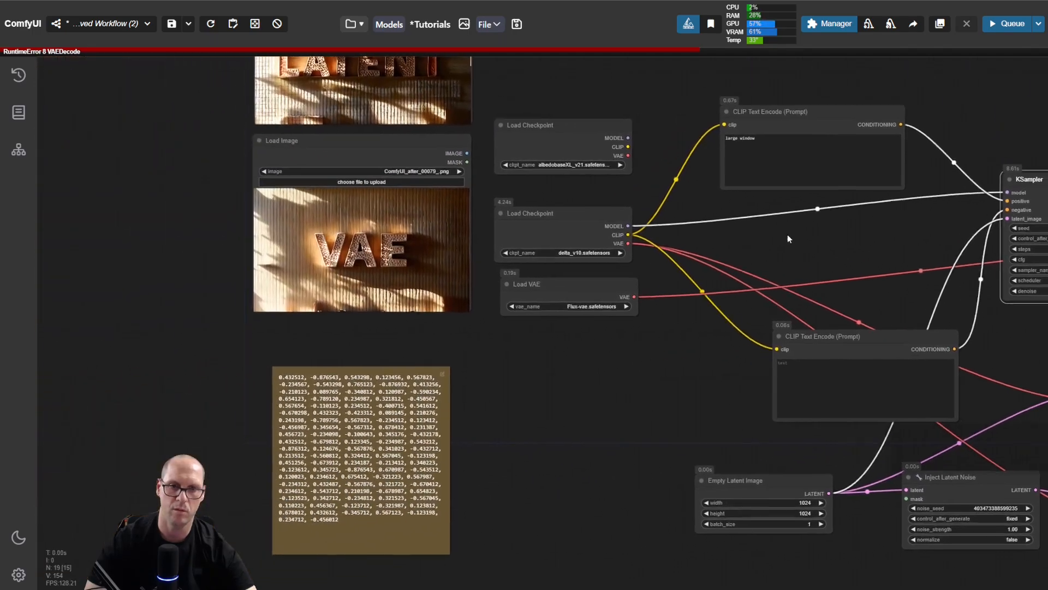
drag(575, 415, 557, 253)
scroll(251, 258, up, 6)
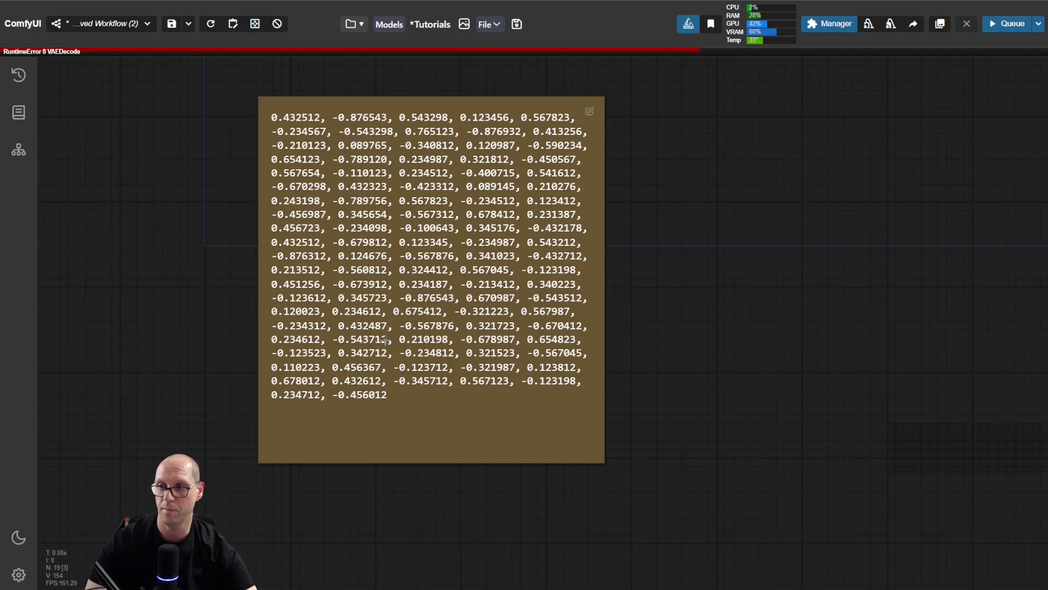
scroll(849, 200, down, 4)
drag(869, 213, 565, 390)
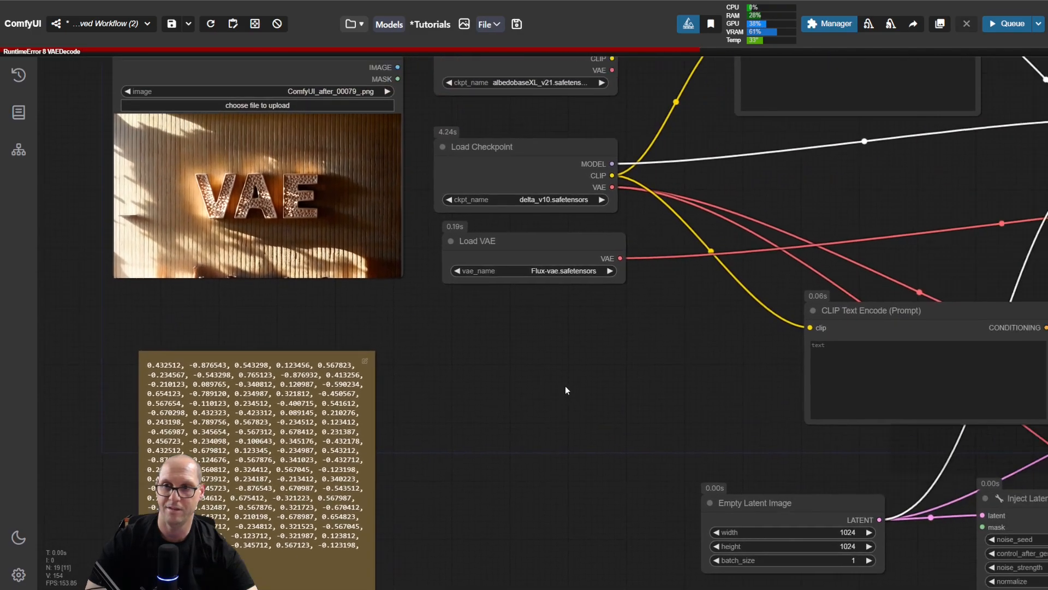
drag(658, 345, 450, 408)
drag(468, 372, 449, 391)
click(449, 391)
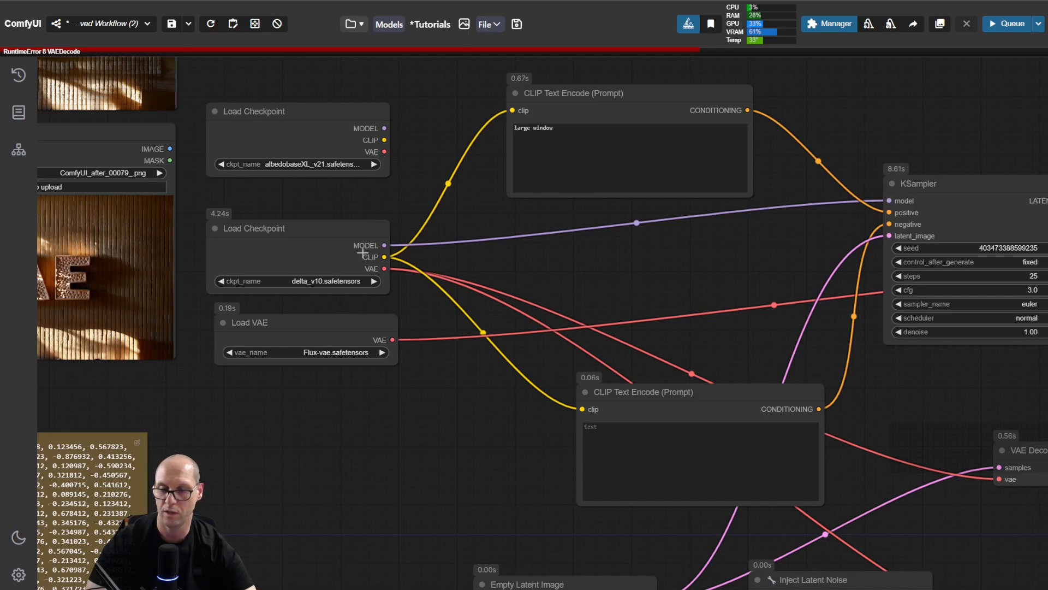
Step: Move the delta_v10 Load Checkpoint node slightly to the right and up
drag(751, 260, 700, 264)
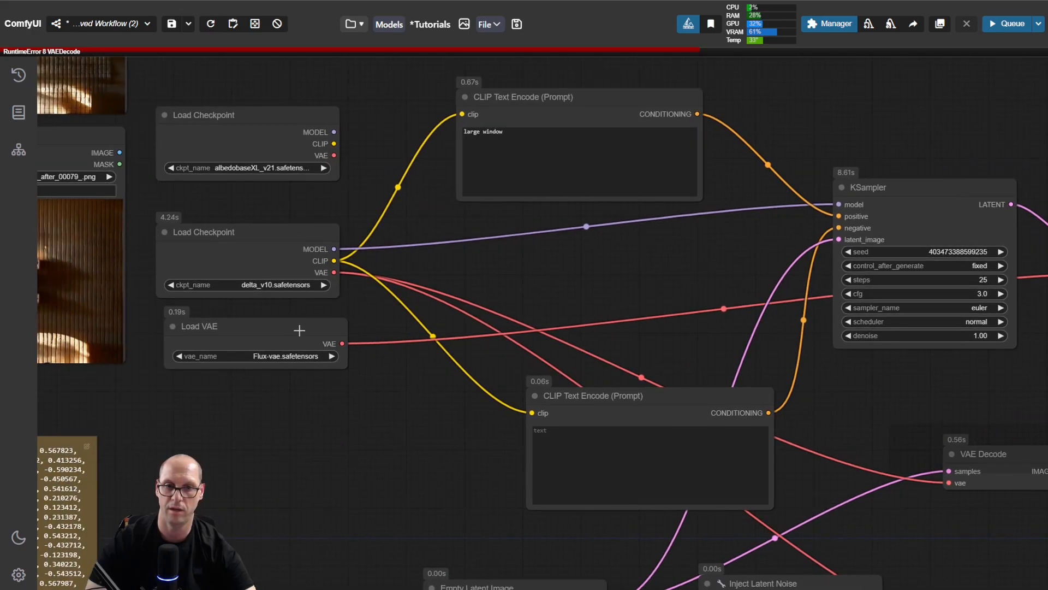
drag(631, 277, 512, 285)
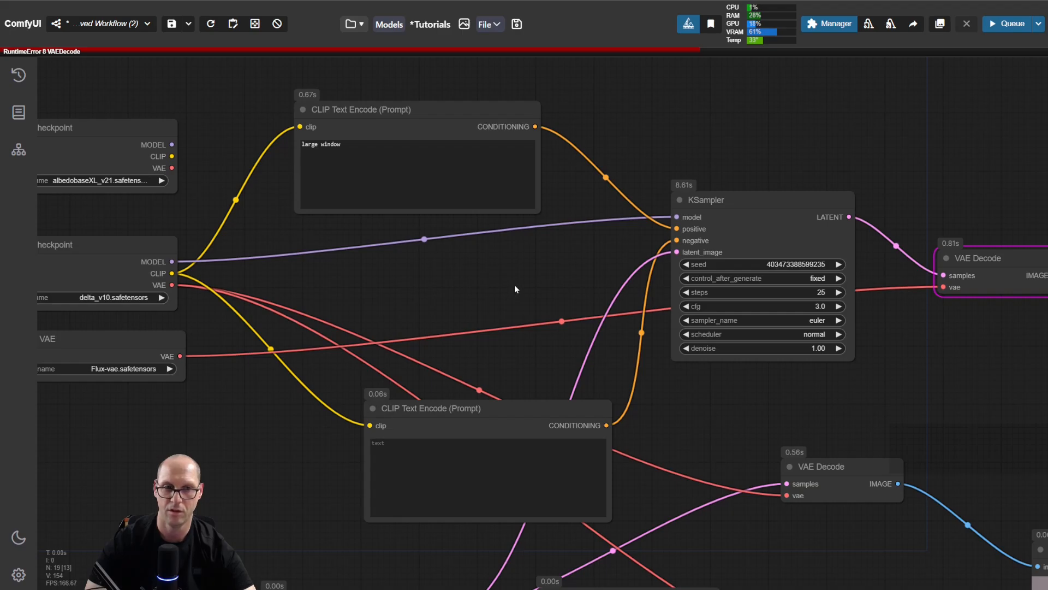
drag(151, 242, 168, 235)
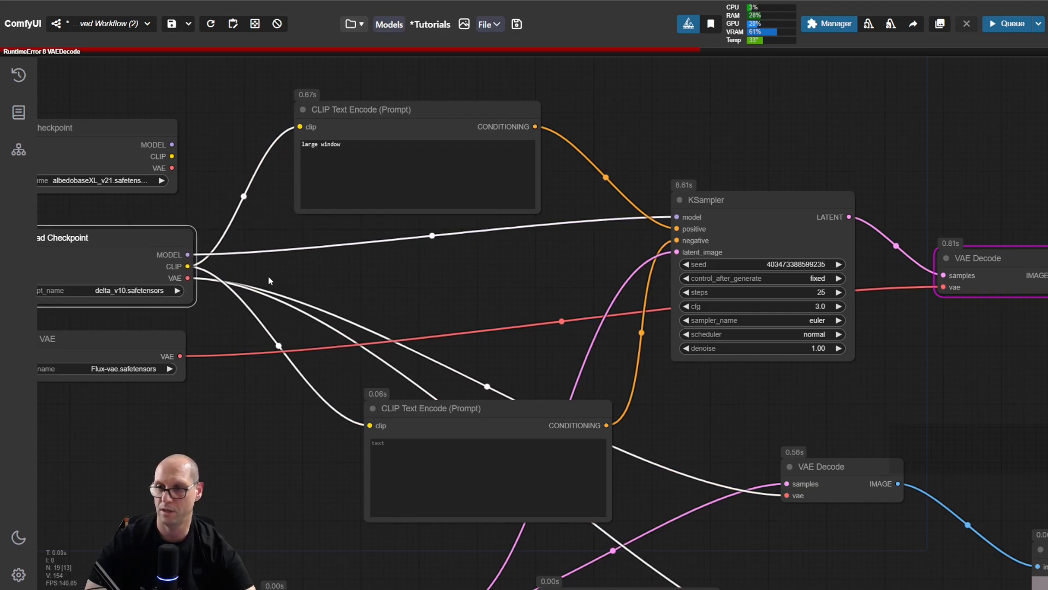
drag(926, 375, 1026, 370)
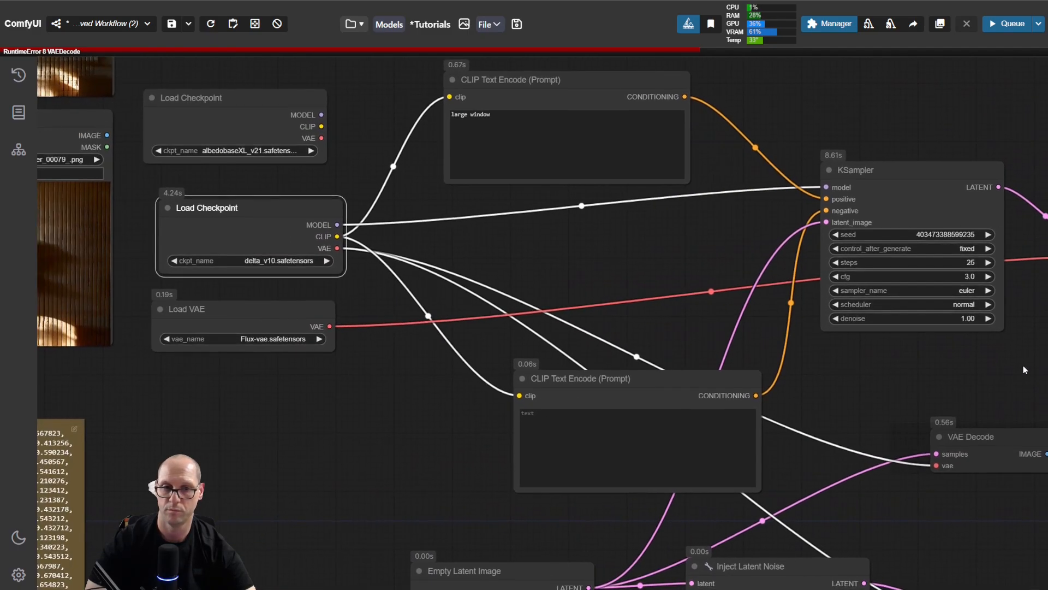
Step: Set the Load VAE model to sdxl_vae.safetensors, run the workflow and view the final Preview Image
click(297, 333)
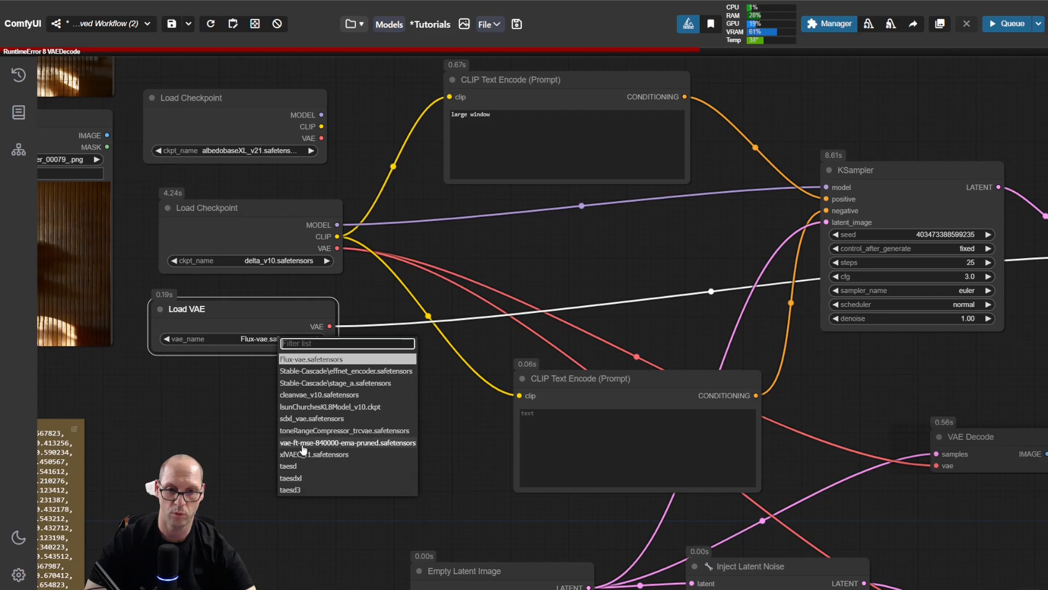
click(303, 418)
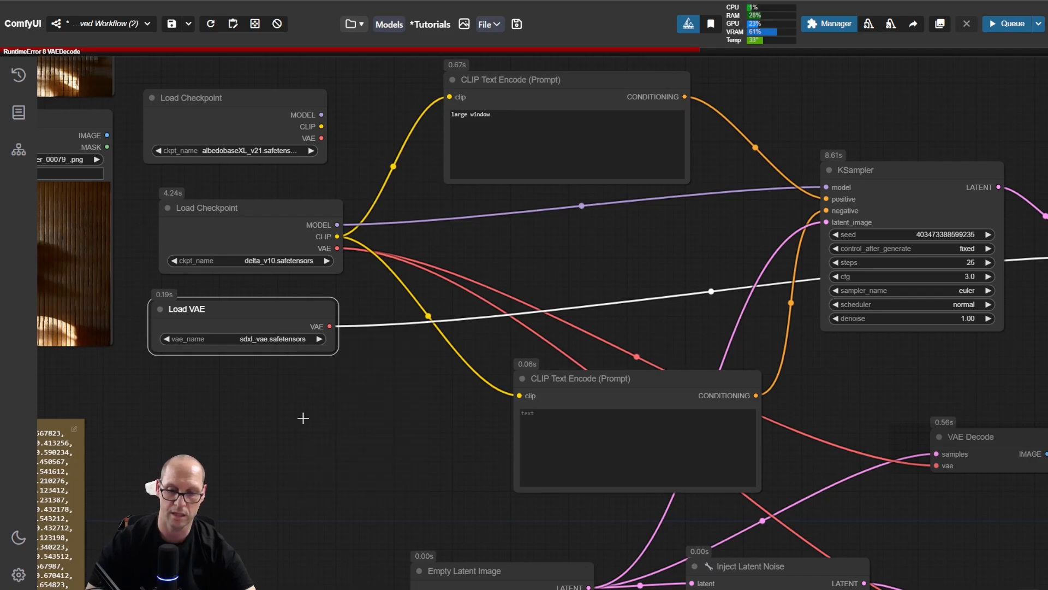
key(ctrl+Return)
drag(888, 365, 118, 241)
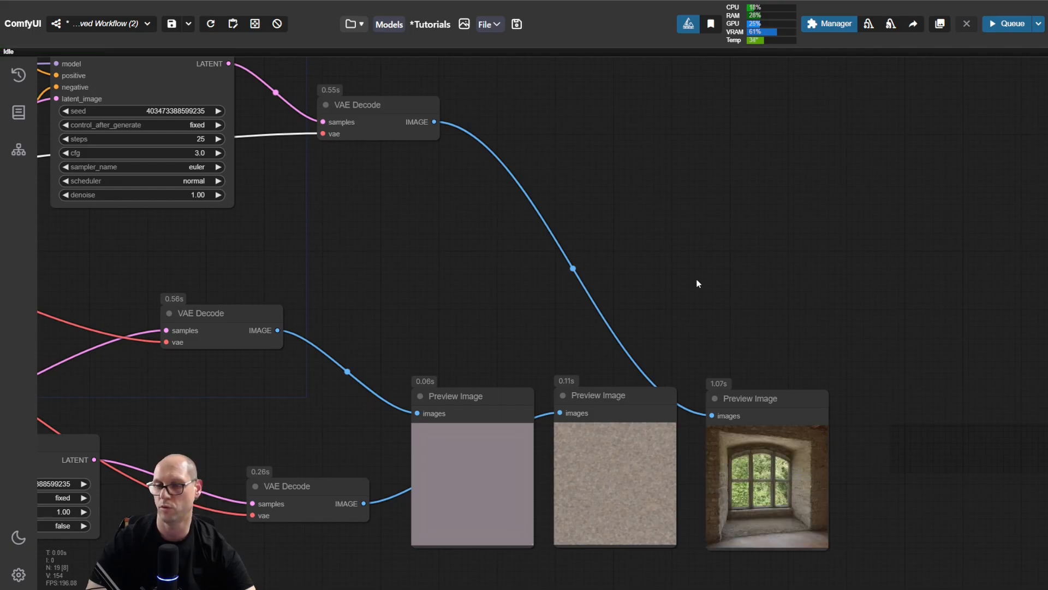
Step: Align the Load VAE node beneath the delta_v10 Load Checkpoint node
drag(575, 208, 890, 375)
drag(662, 382, 781, 376)
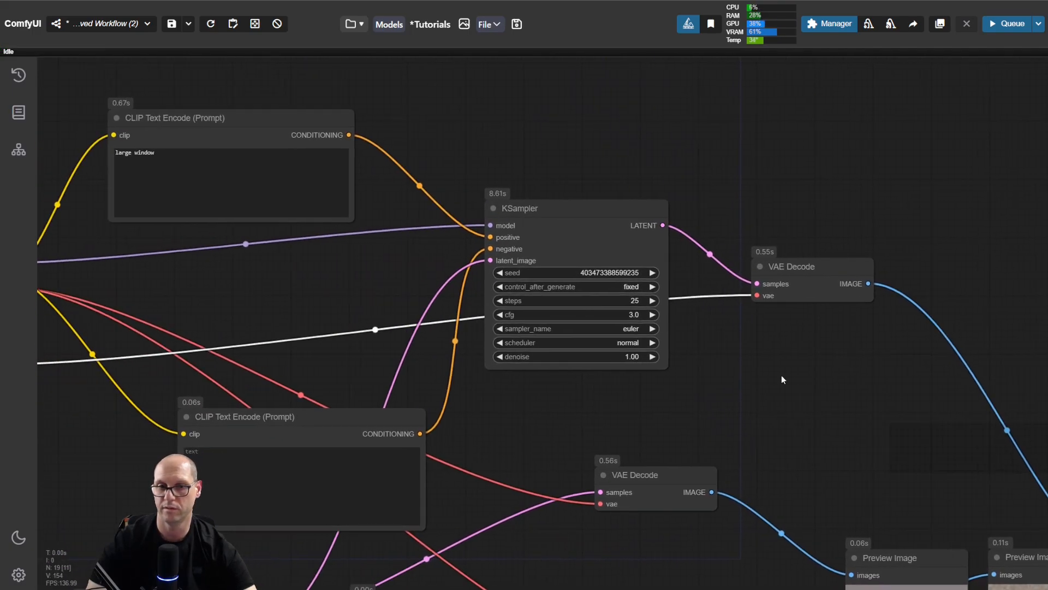
drag(240, 288, 622, 297)
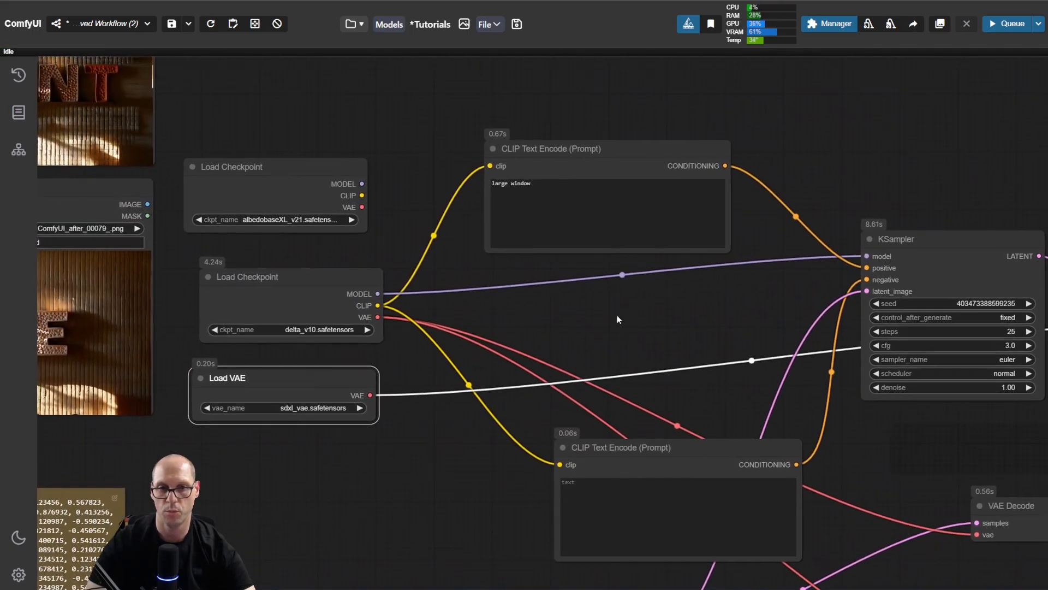
click(360, 383)
drag(361, 382, 357, 385)
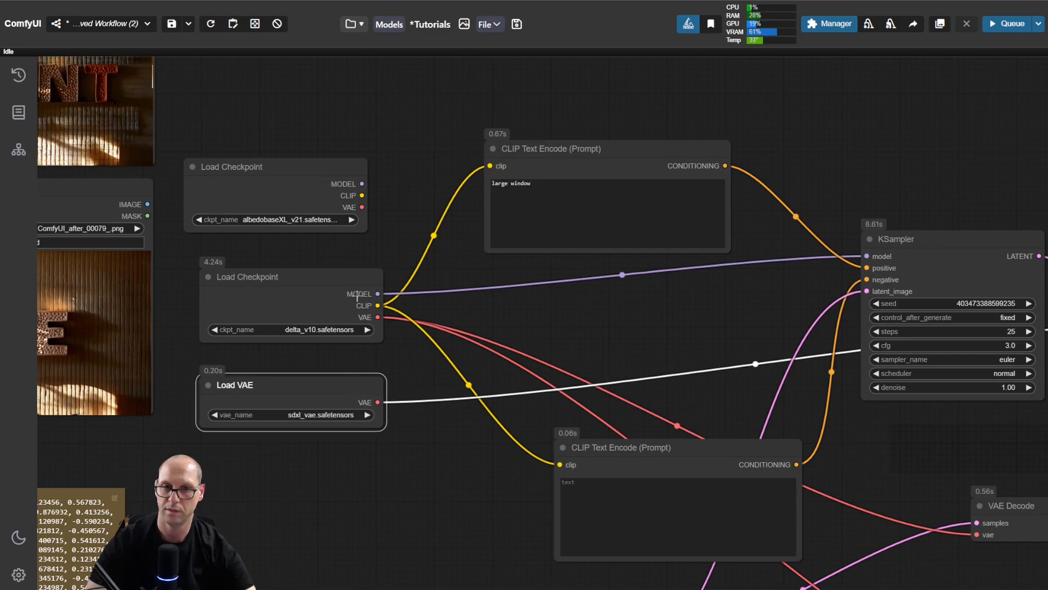
Step: Nudge the Empty Latent Image node slightly up and to the right
drag(696, 317, 526, 152)
drag(830, 430, 742, 354)
drag(344, 401, 354, 391)
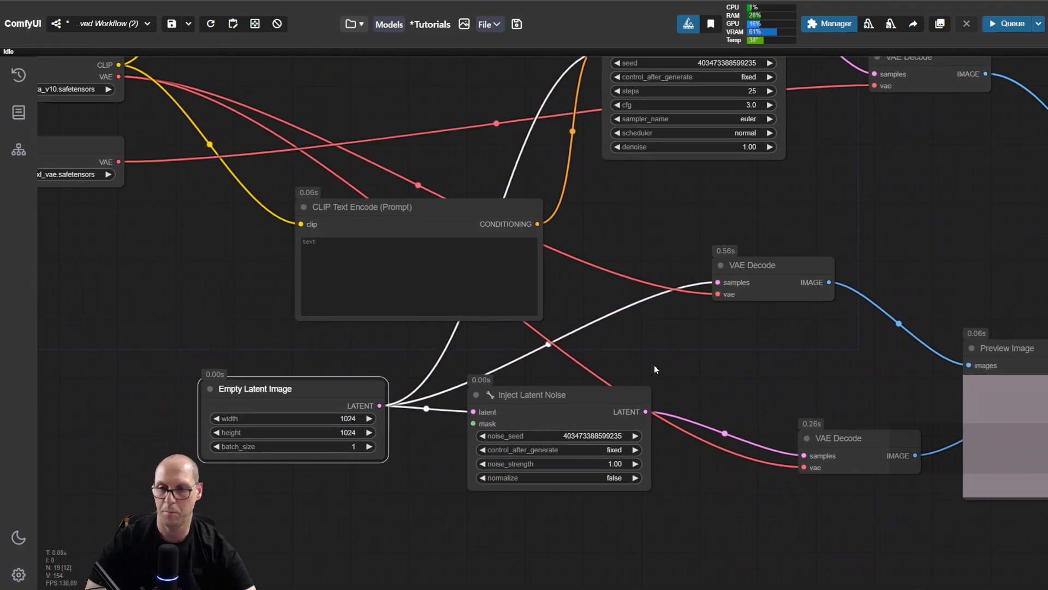
drag(778, 340, 656, 411)
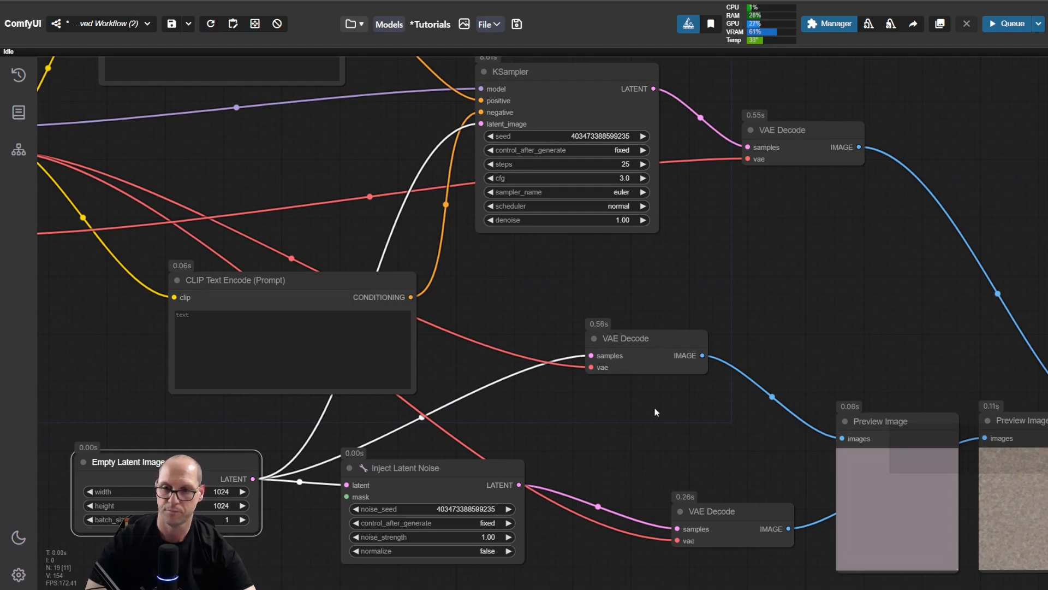
Step: Move the Inject Latent Noise branch's VAE Decode up and left and add a VAE Encode node from its IMAGE output
drag(730, 514, 690, 483)
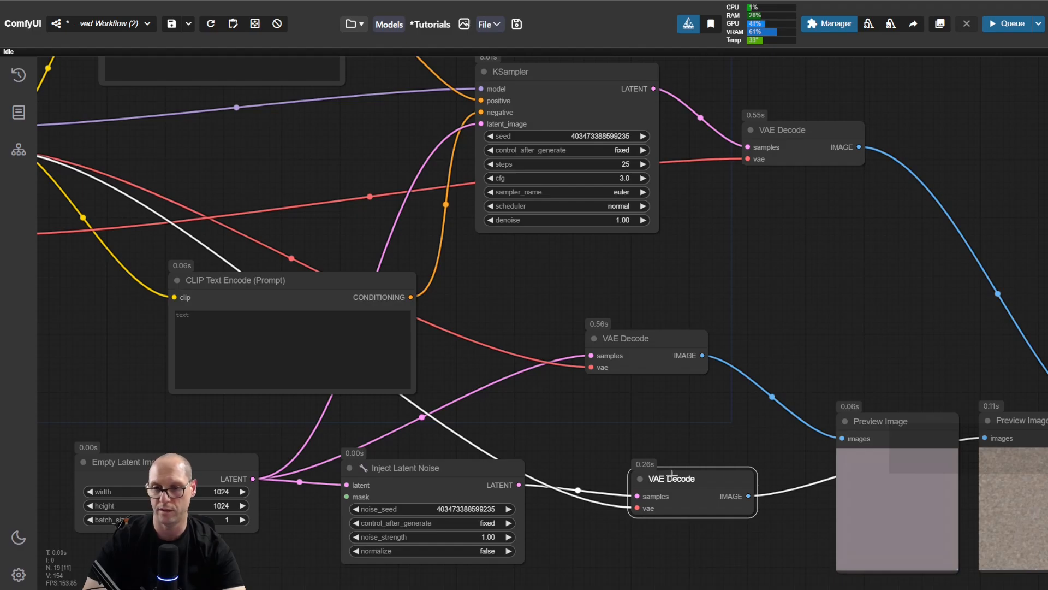
drag(677, 488, 685, 460)
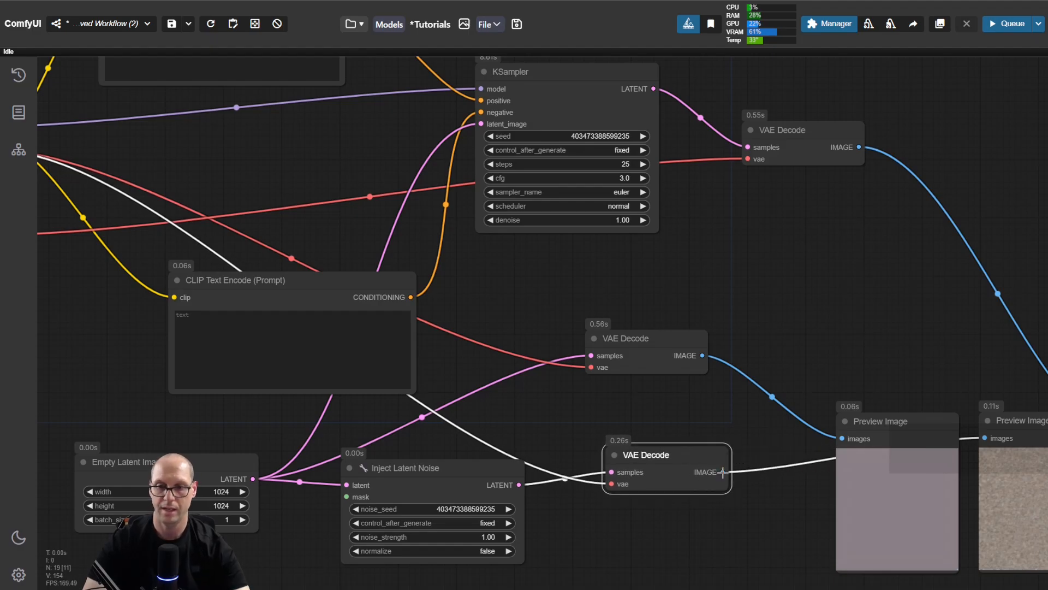
drag(722, 471, 838, 322)
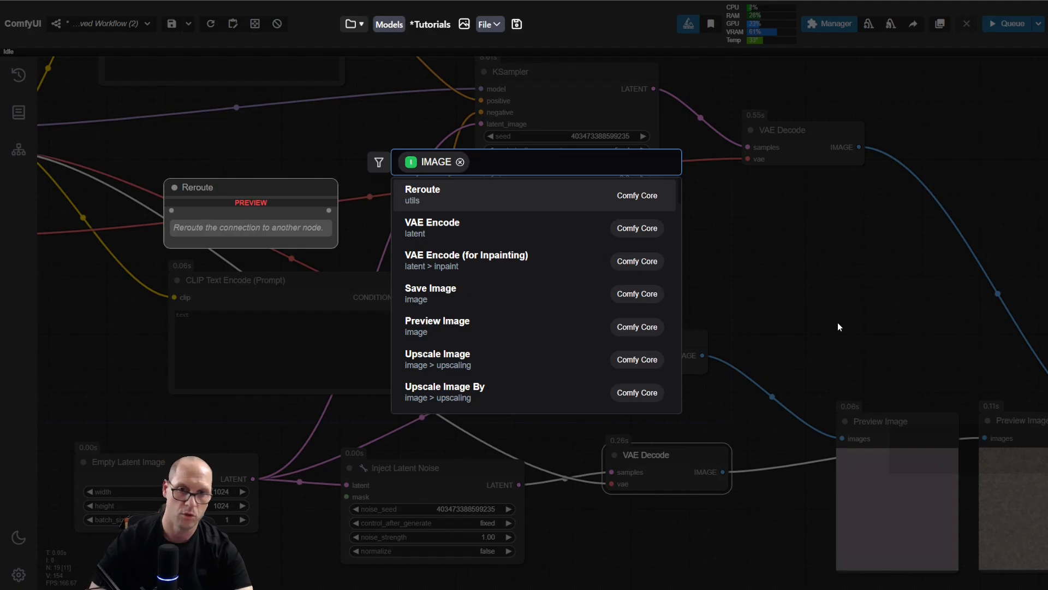
click(523, 233)
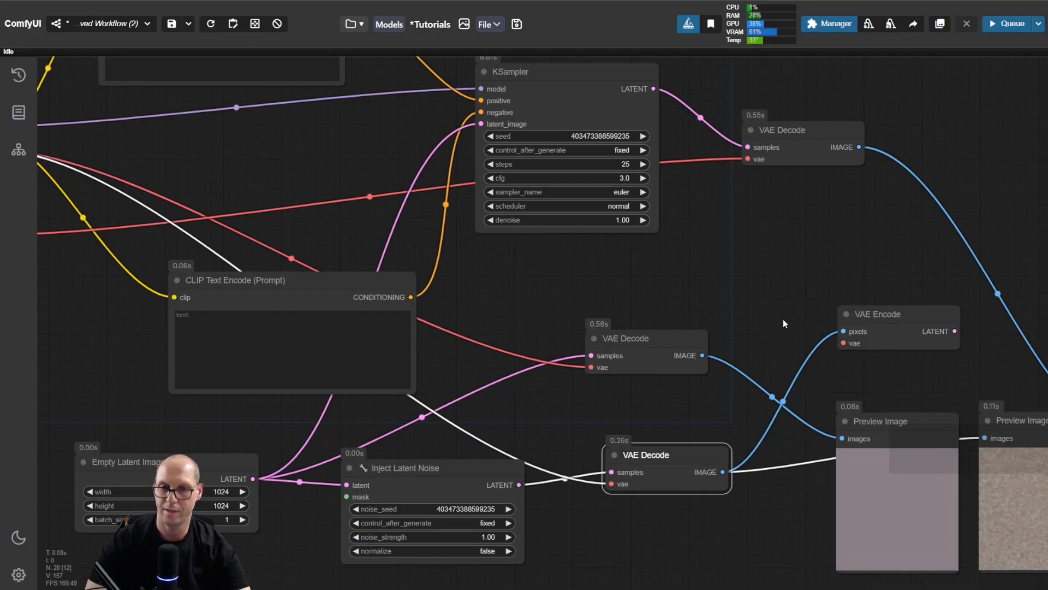
Step: Switch the Load VAE node's model back to Flux-vae.safetensors
scroll(742, 302, down, 3)
drag(697, 311, 829, 299)
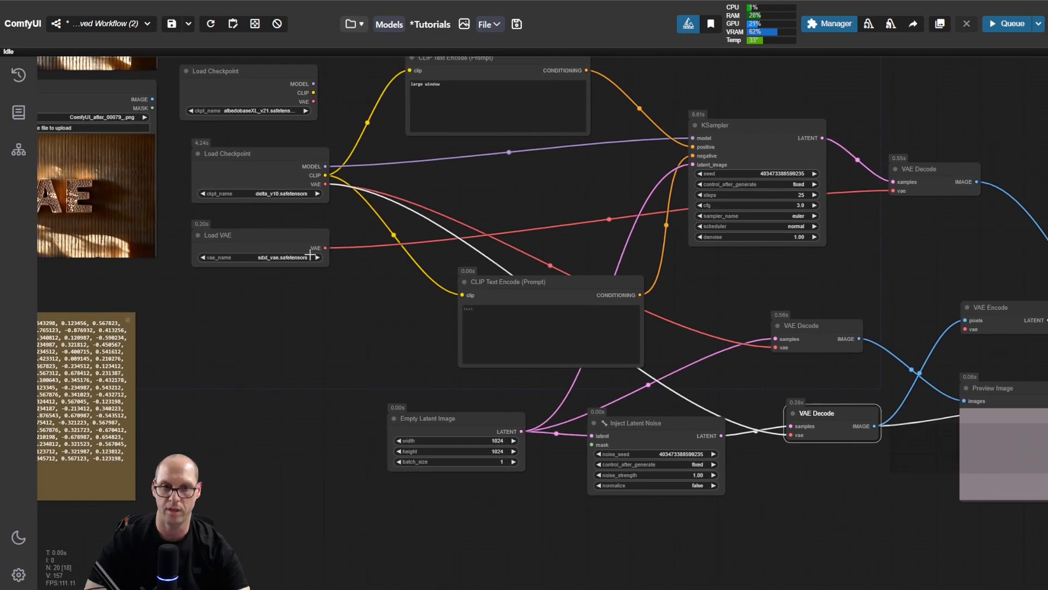
click(289, 259)
click(327, 277)
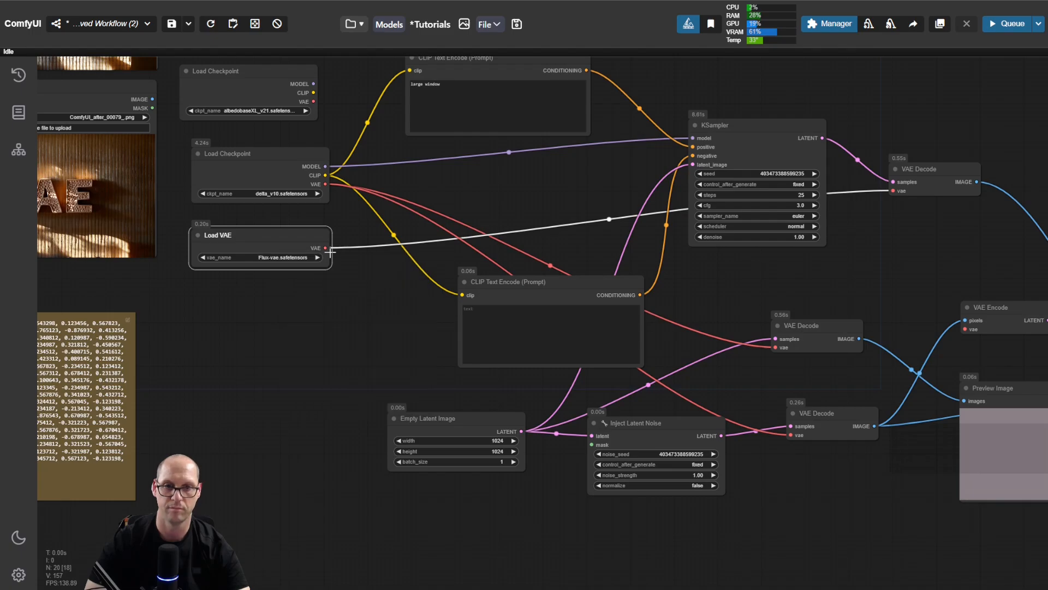
Step: Connect Load VAE to the VAE Encode node and the delta_v10 checkpoint's VAE output to the KSampler's VAE Decode
drag(403, 351, 361, 349)
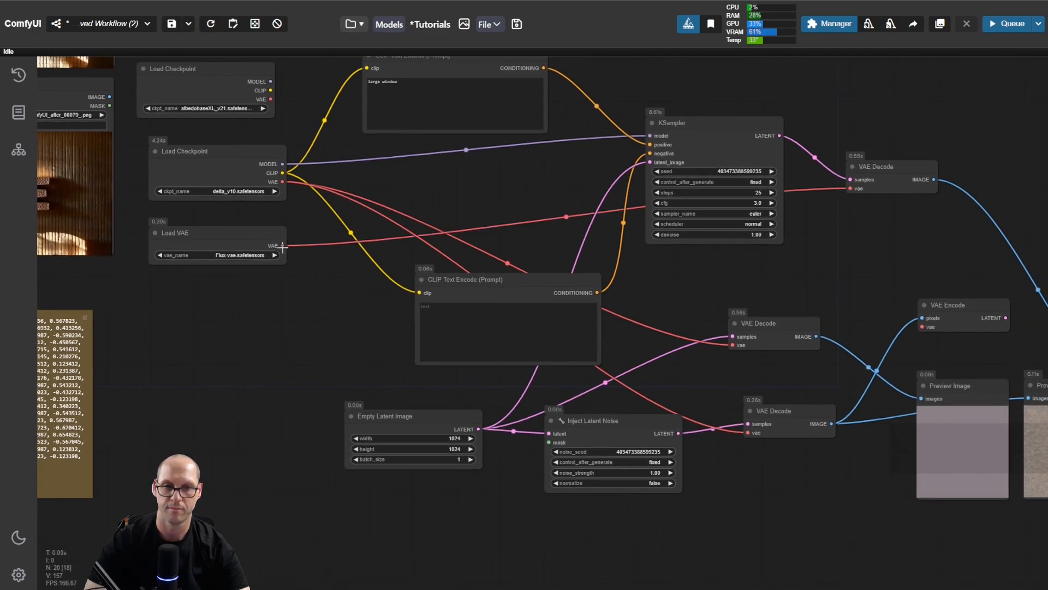
drag(281, 246, 923, 326)
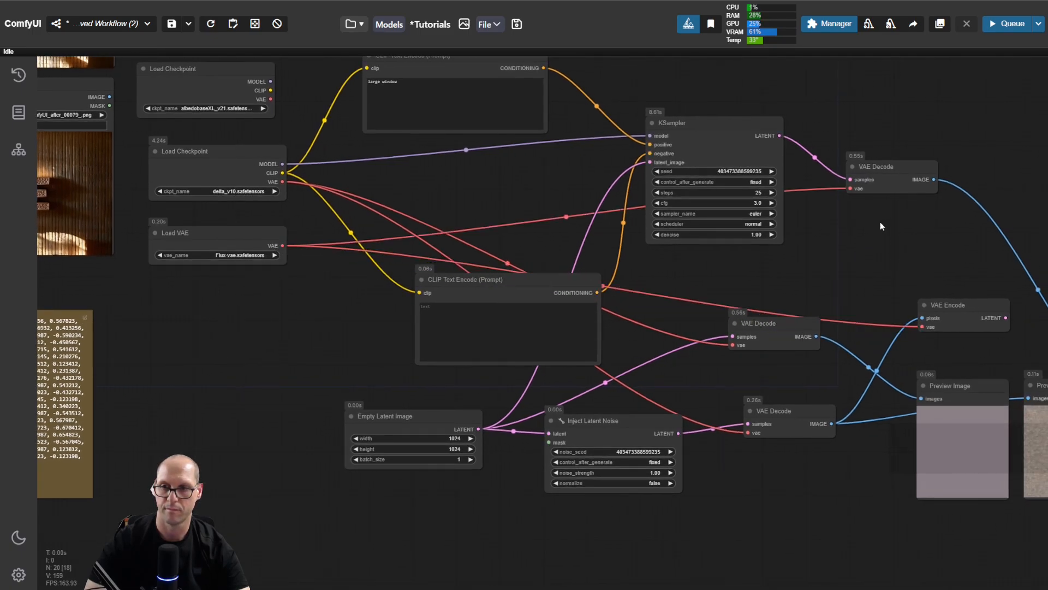
drag(282, 181, 883, 184)
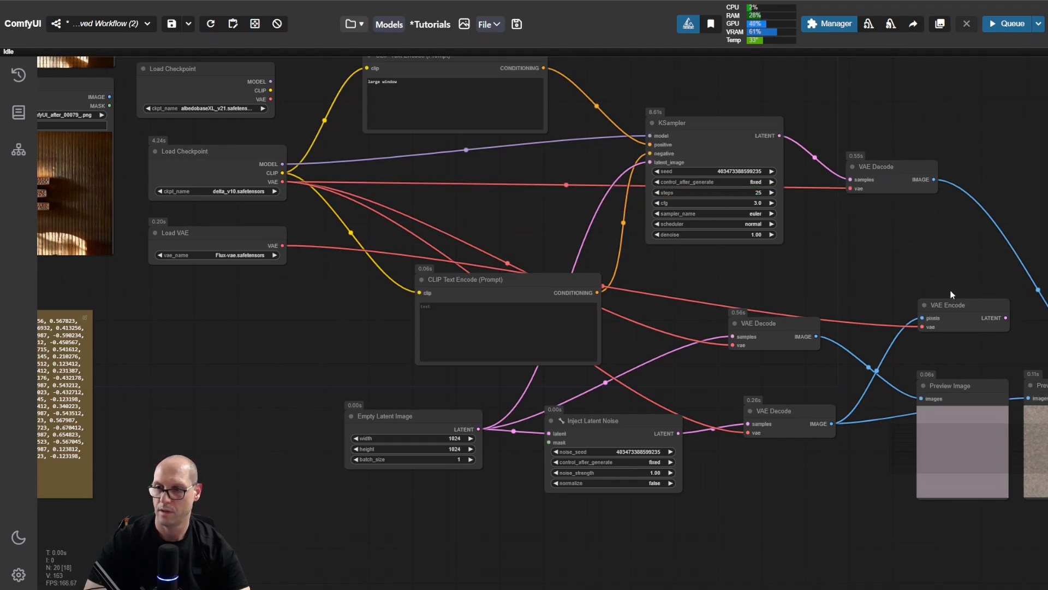
Step: Move the VAE Encode node slightly left above the first Preview Image
scroll(952, 295, up, 7)
drag(915, 230, 618, 230)
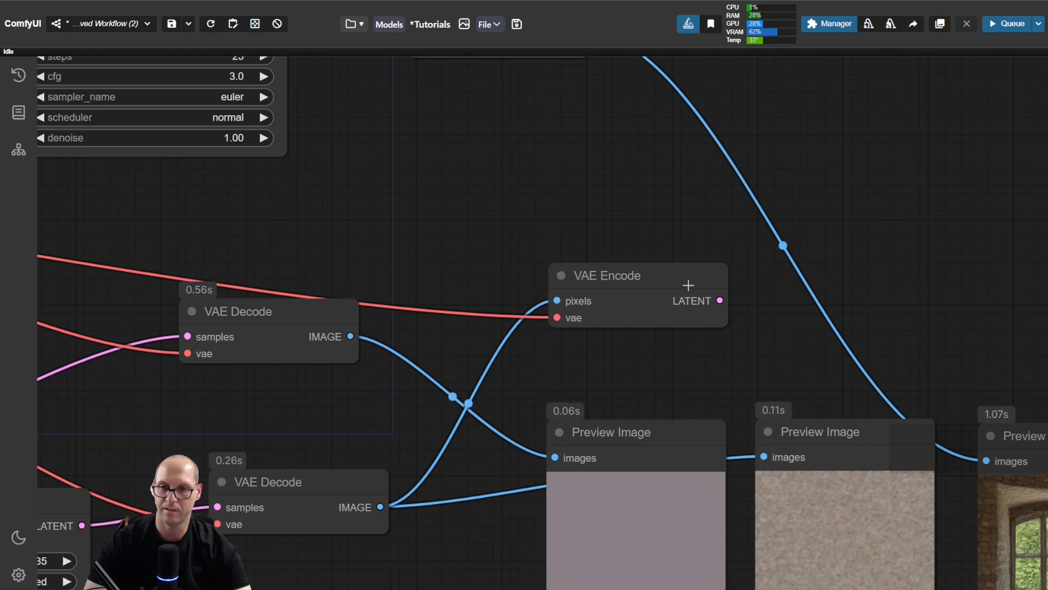
drag(688, 285, 665, 285)
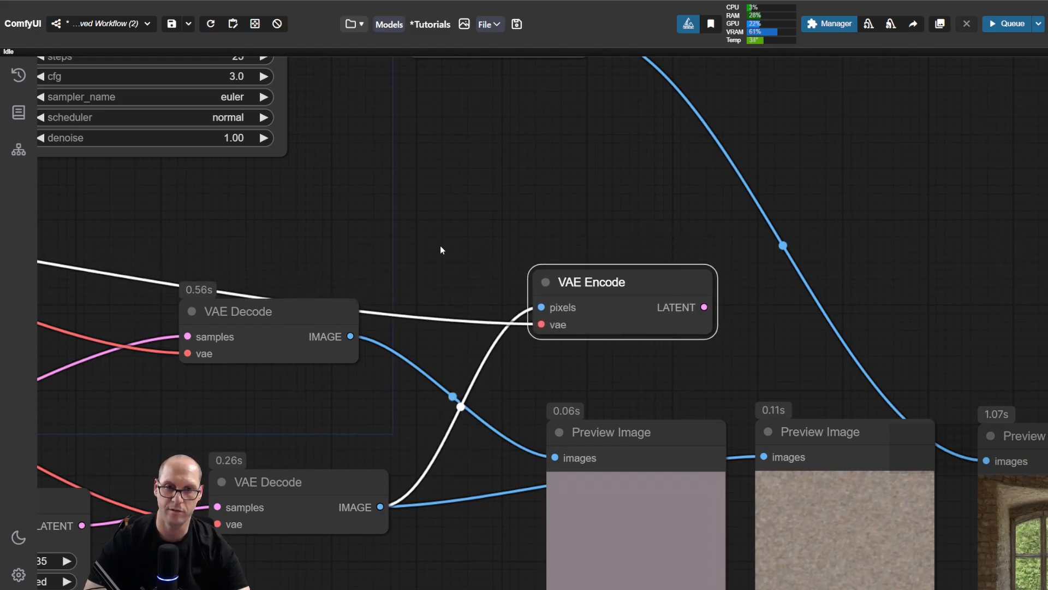
Step: Move the Load VAE node below the KSampler, beside VAE Encode, and shift the VAE Encode node slightly up
scroll(441, 249, down, 10)
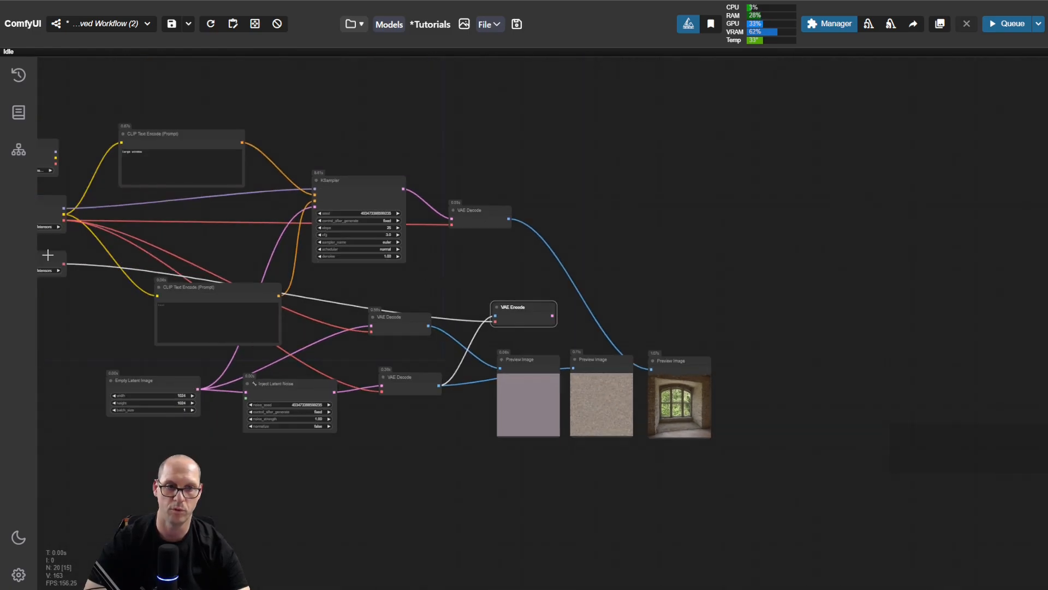
drag(43, 254, 446, 276)
scroll(529, 301, up, 9)
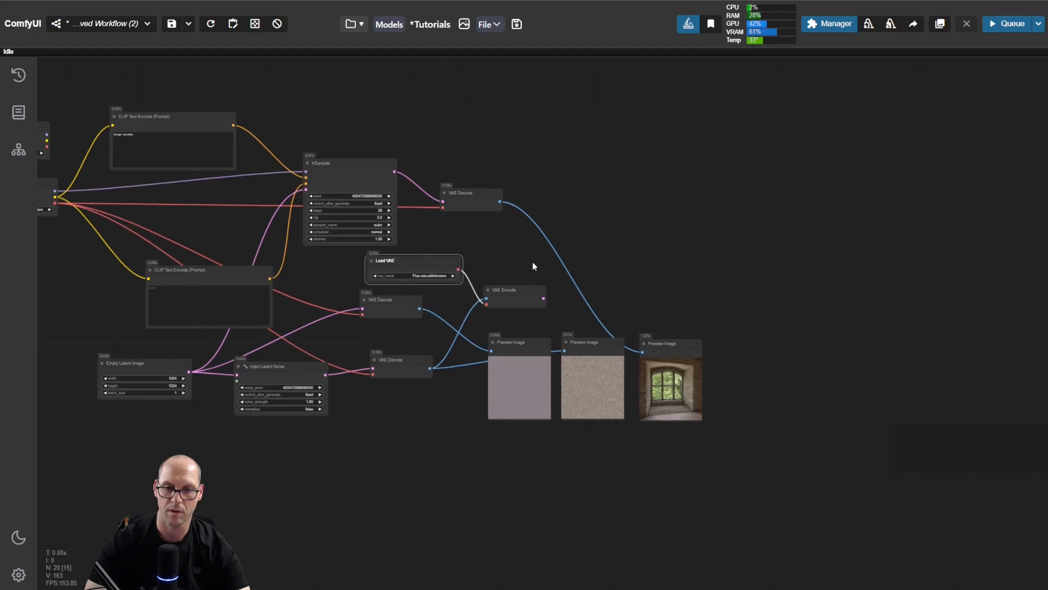
drag(481, 228, 605, 278)
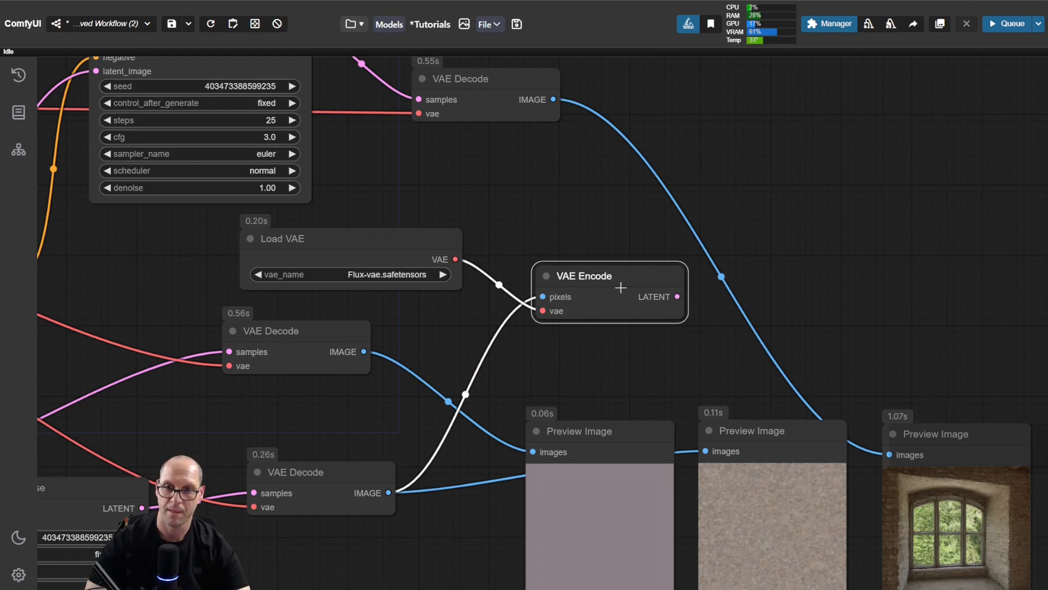
drag(629, 273, 637, 261)
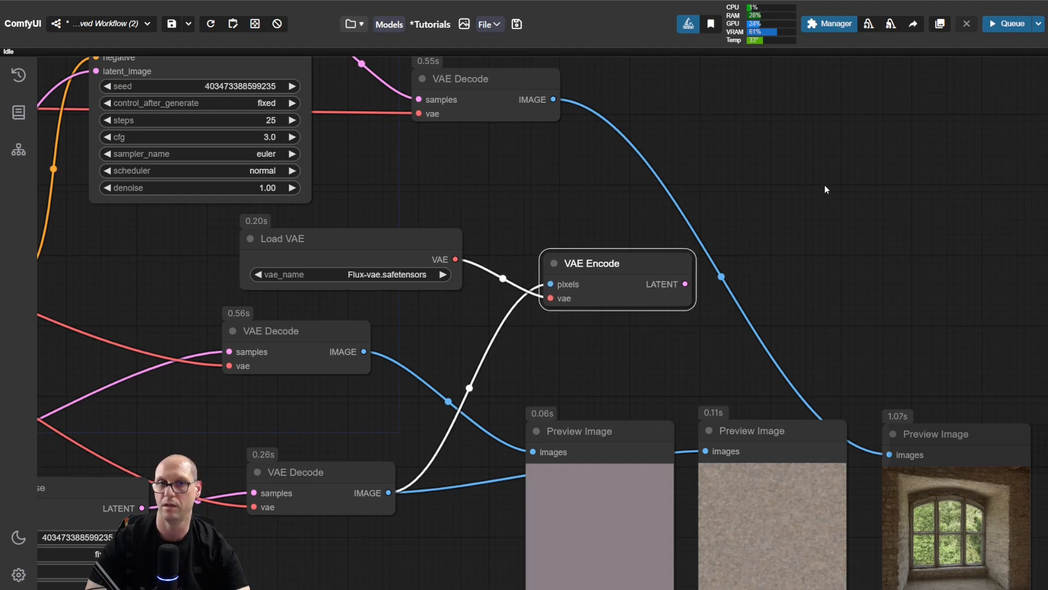
Step: Move the Inject Latent Noise branch's VAE Decode up beneath the other VAE Decode, and adjust the VAE Encode node's position
drag(825, 189, 759, 234)
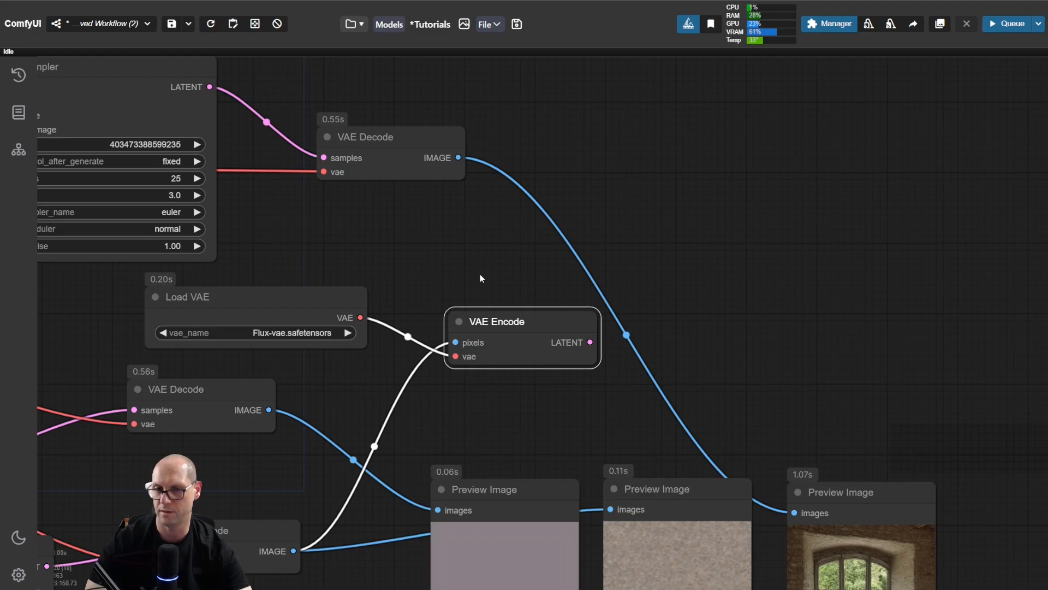
drag(513, 282, 549, 176)
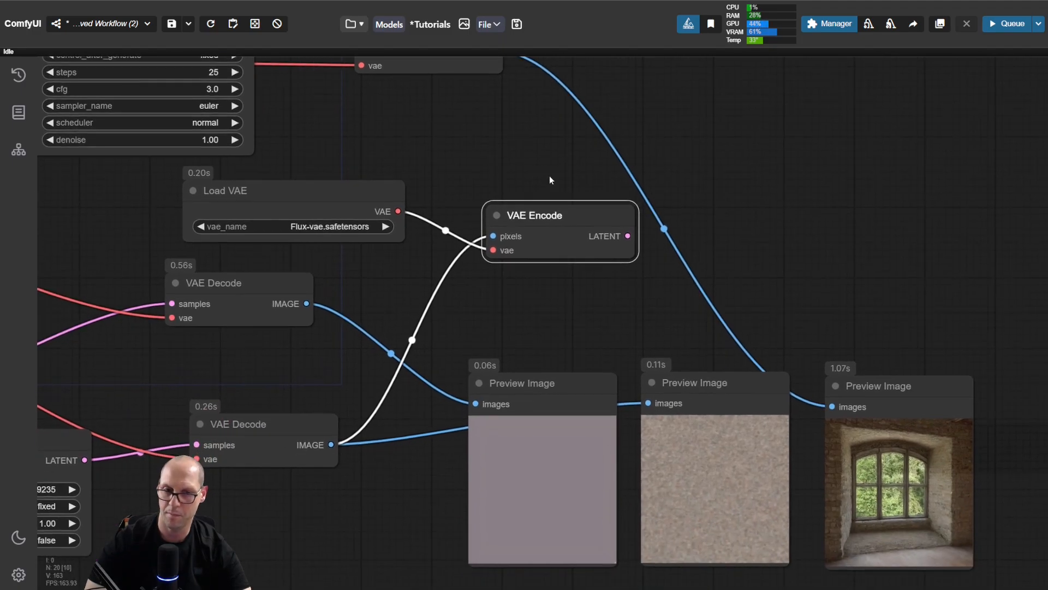
drag(286, 426, 272, 366)
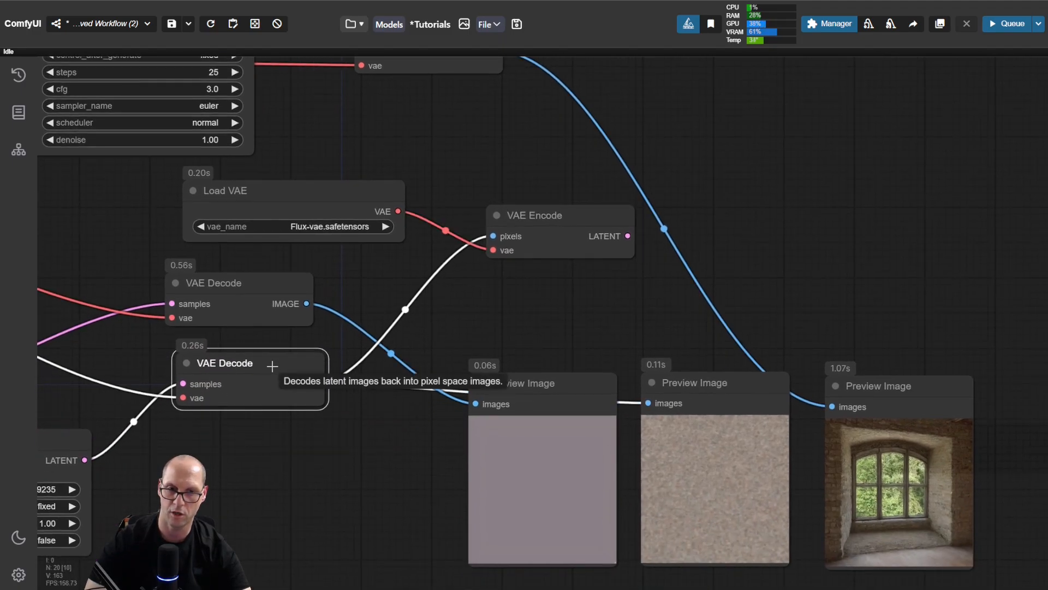
drag(559, 222, 706, 252)
Step: Connect the Flux Load VAE output to the vae input of the KSampler's VAE Decode and run the workflow
scroll(562, 174, down, 4)
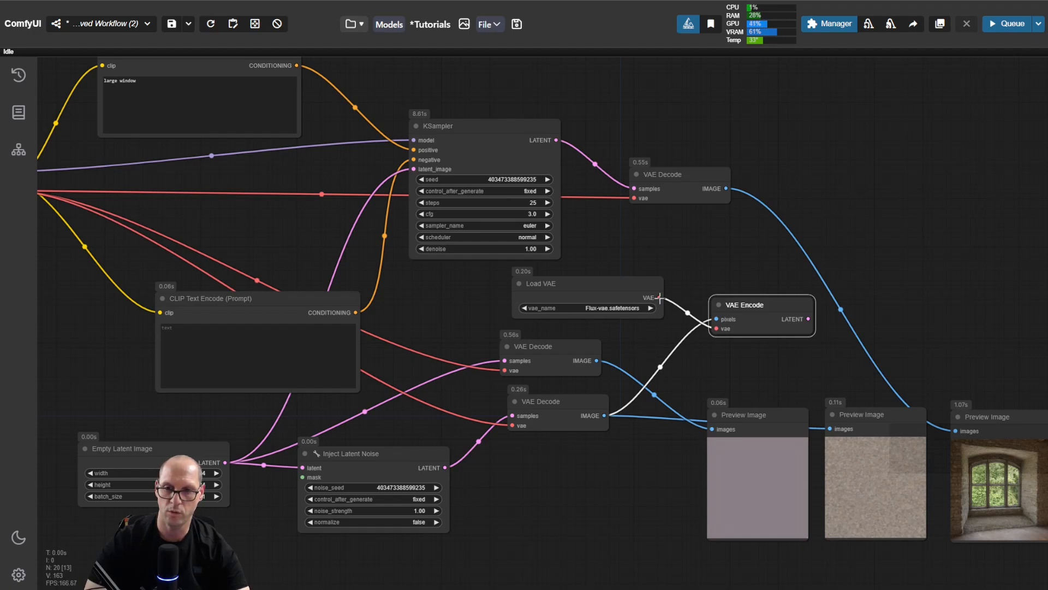
drag(660, 297, 634, 198)
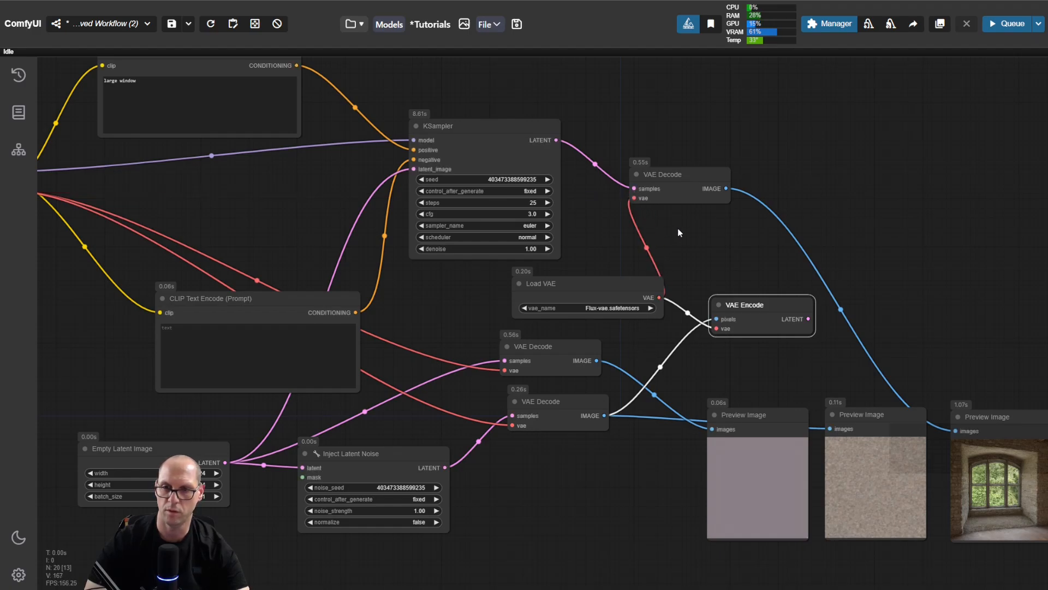
key(ctrl+Return)
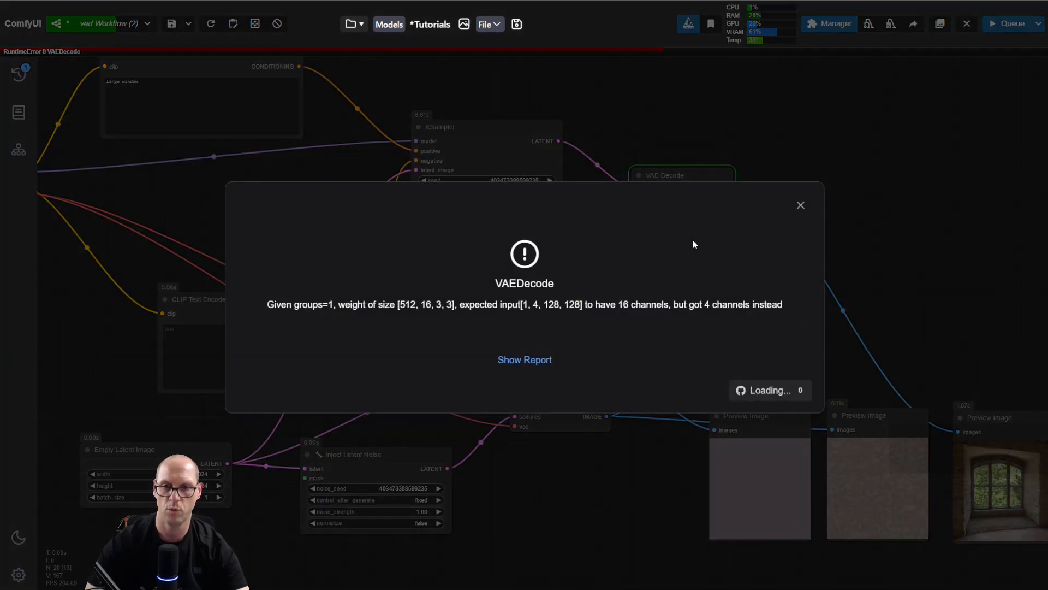
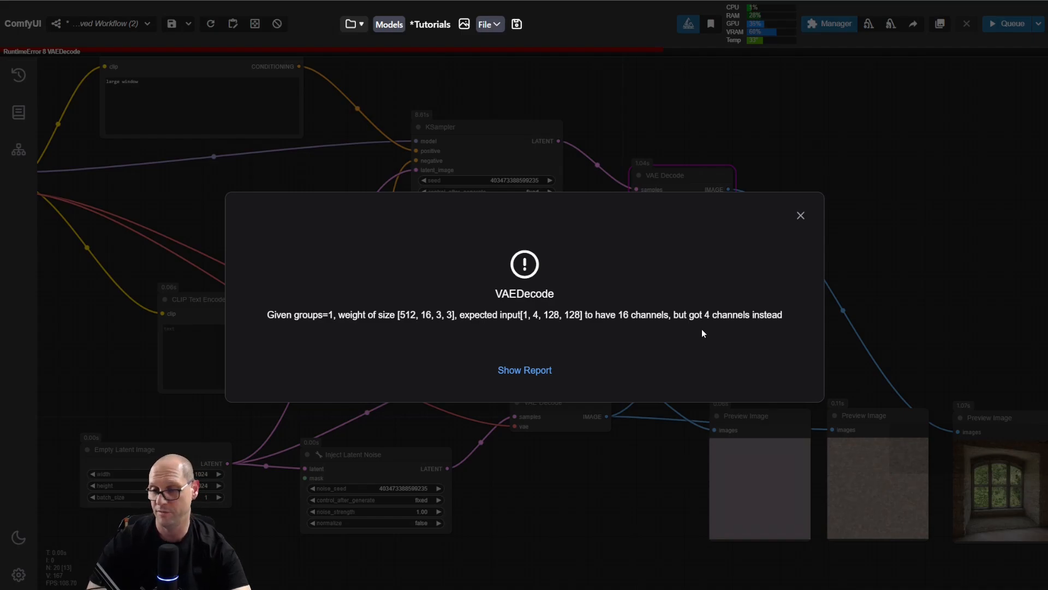
Step: Dismiss the VAEDecode error and briefly check the image feed
click(800, 216)
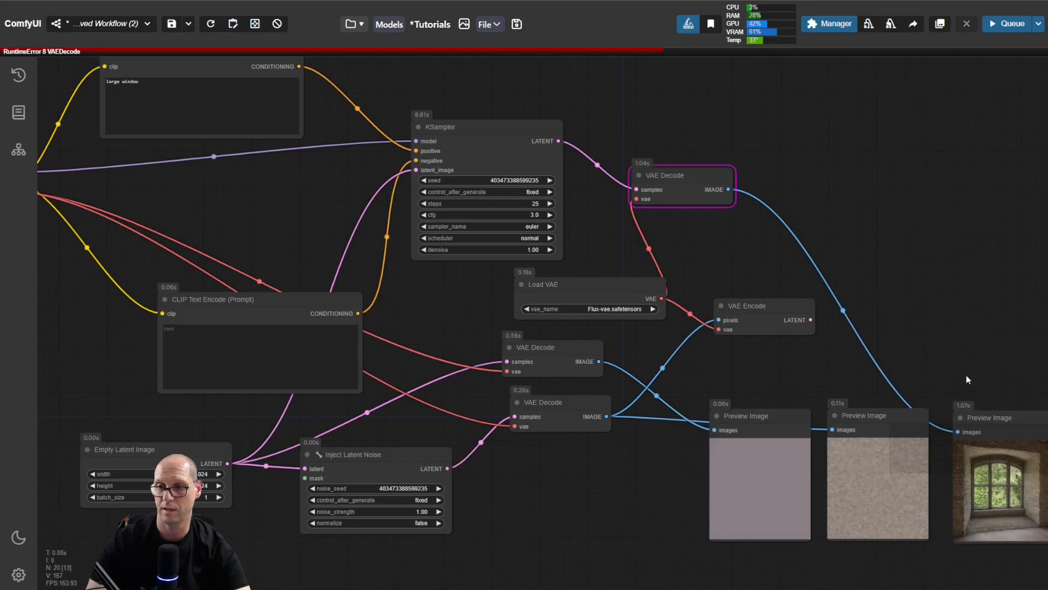
drag(968, 380, 931, 318)
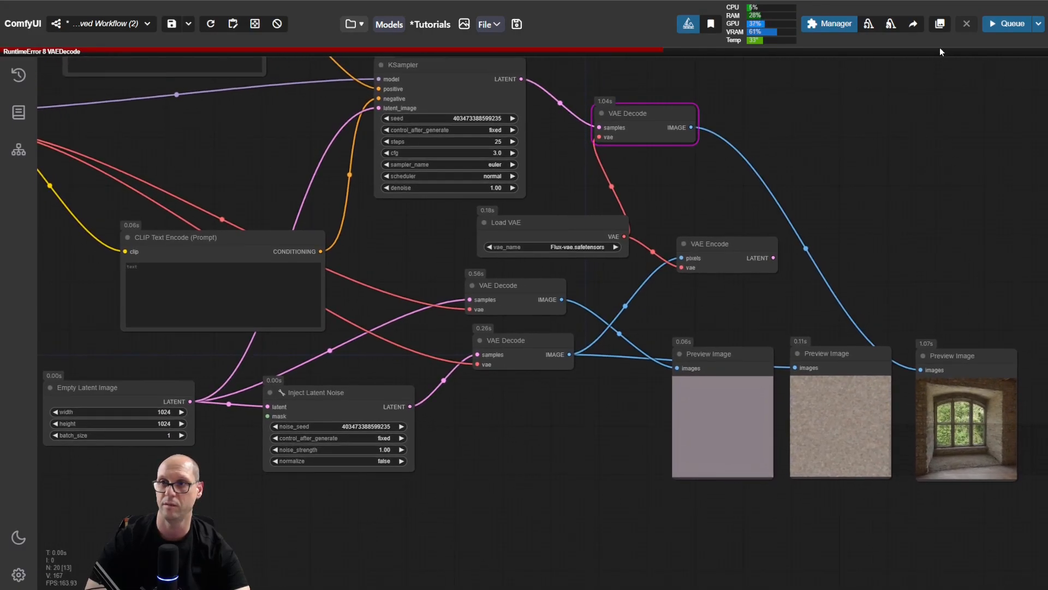
click(940, 23)
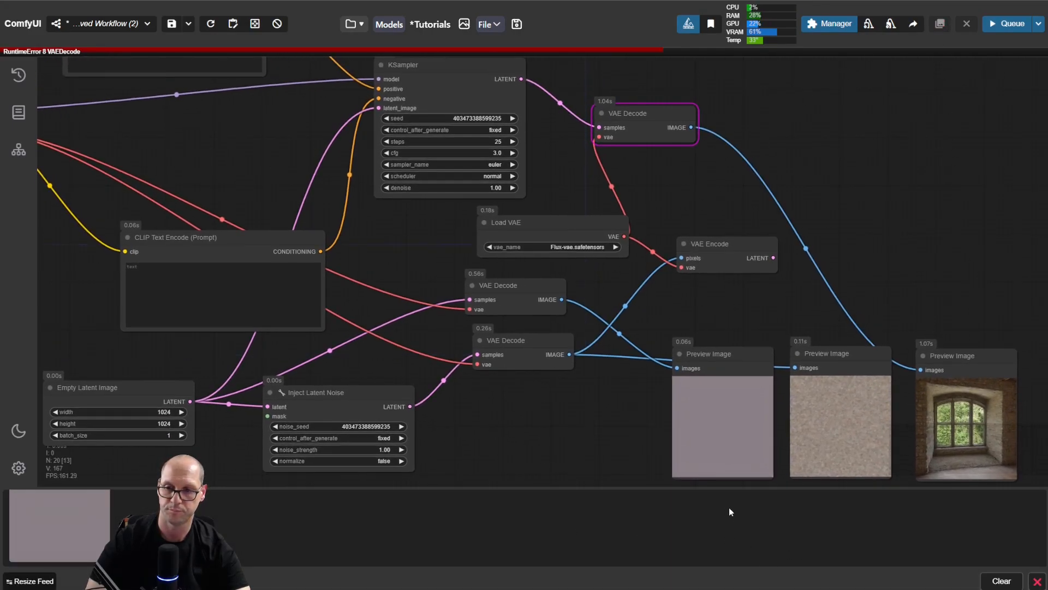
click(1038, 580)
Step: Switch the Load VAE node to the vae-ft-mse-840000-ema-pruned VAE, run the workflow and inspect the KSampler branch's preview image
drag(618, 279, 698, 384)
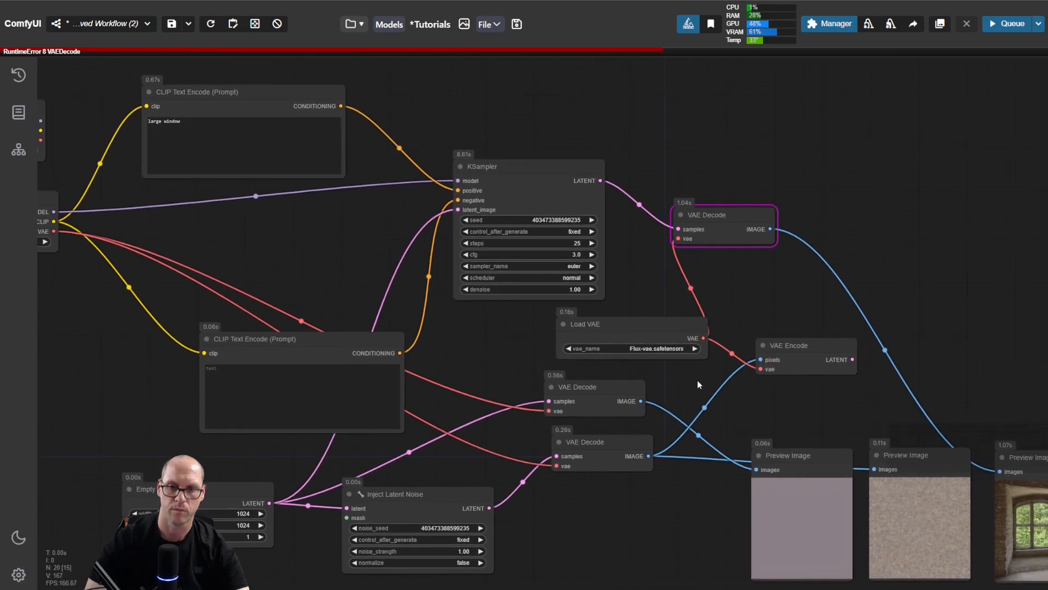
click(655, 348)
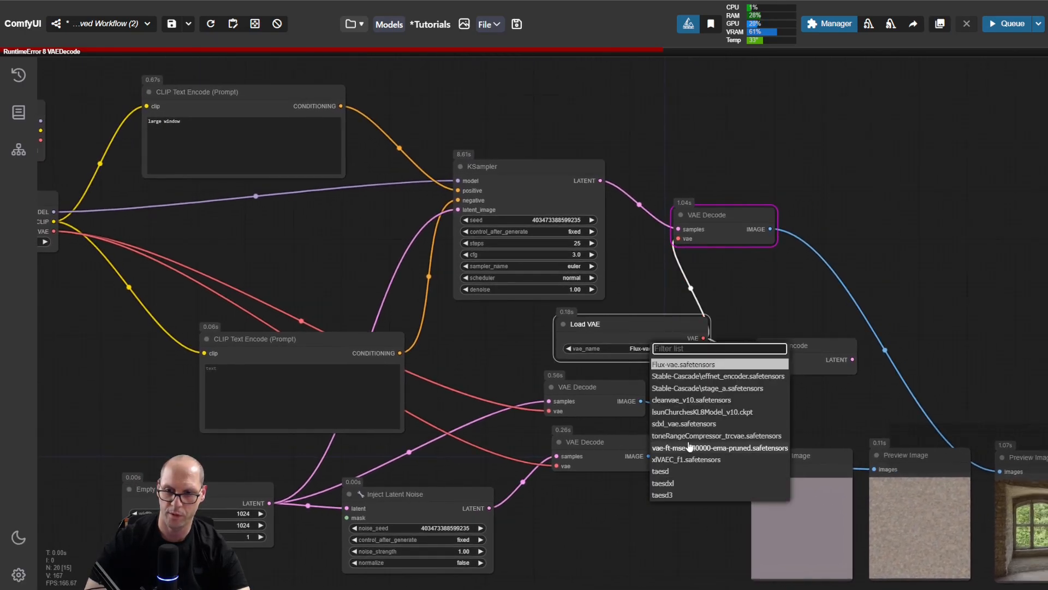
click(687, 448)
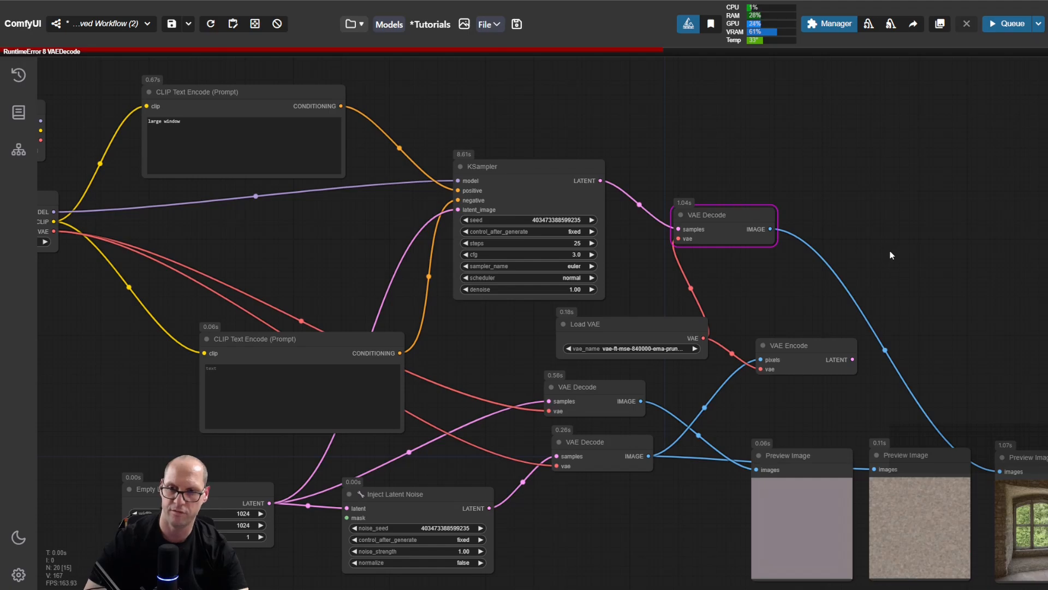
key(ctrl+Return)
drag(943, 365, 694, 245)
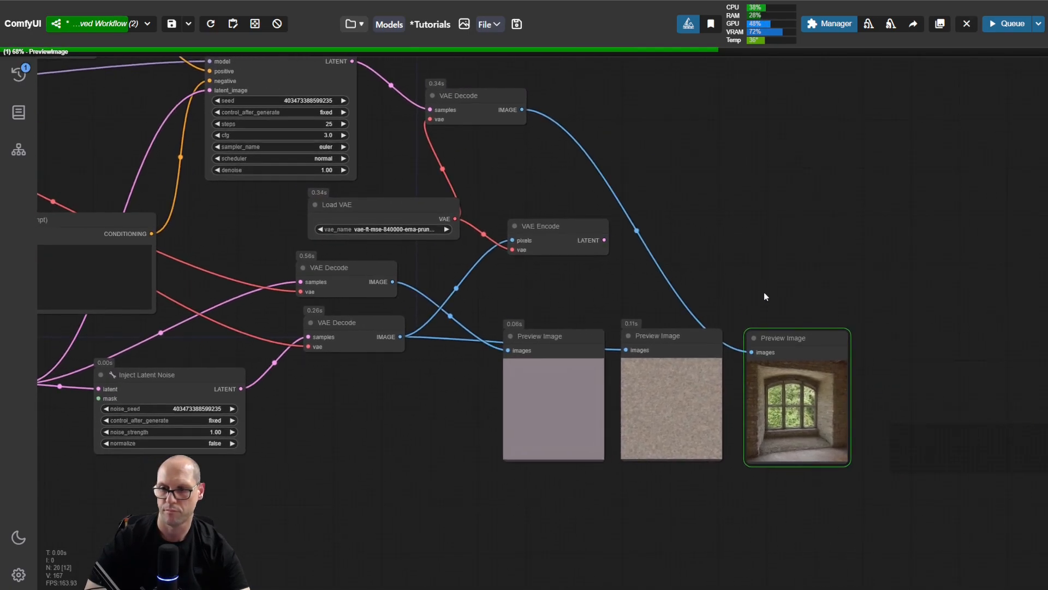
scroll(876, 395, up, 10)
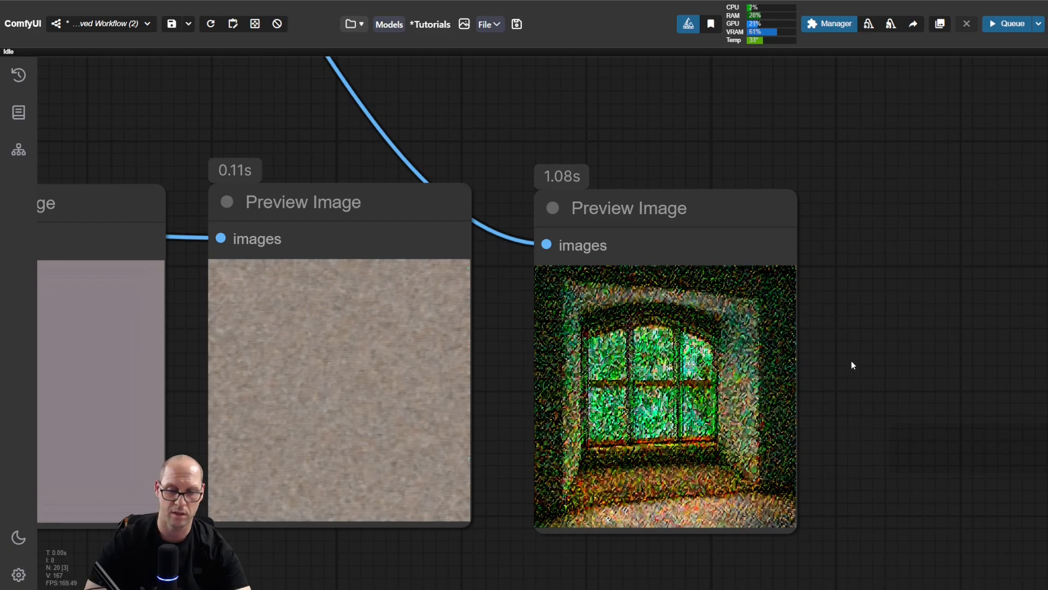
scroll(860, 361, down, 12)
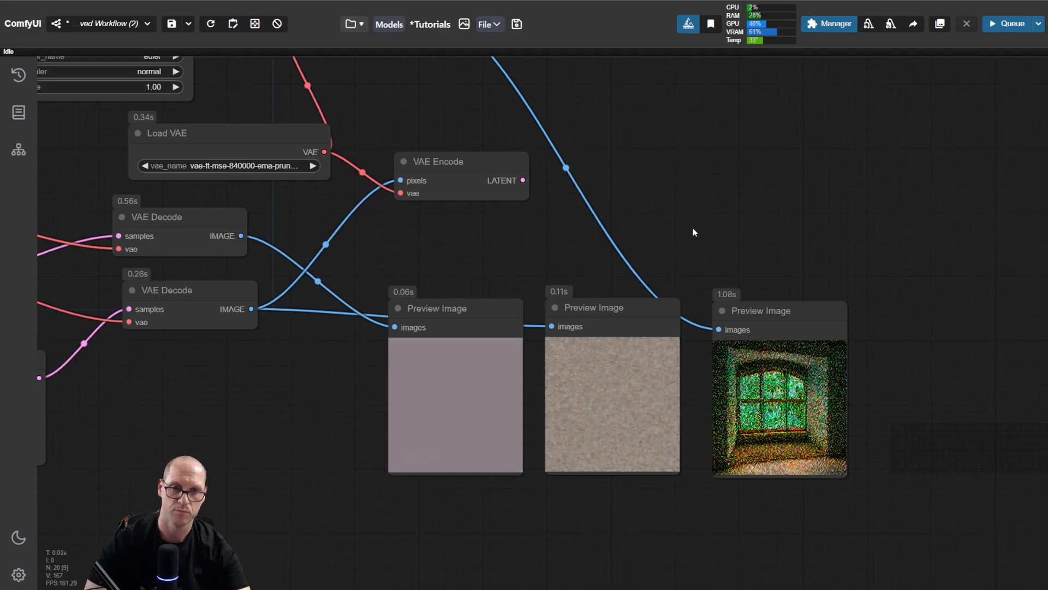
scroll(841, 382, up, 5)
drag(584, 228, 851, 239)
scroll(650, 260, down, 1)
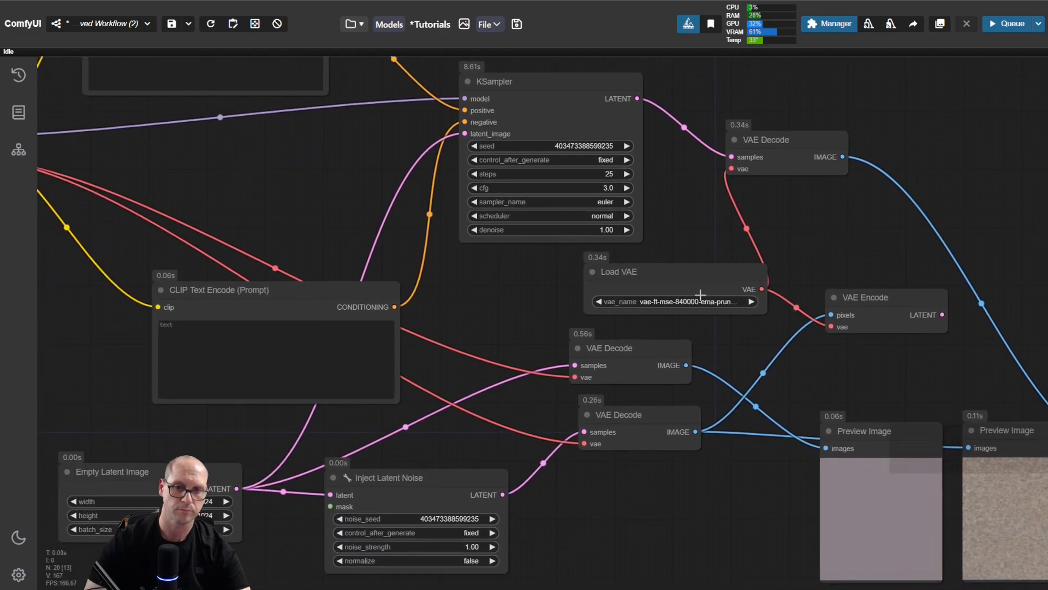
drag(509, 283, 483, 274)
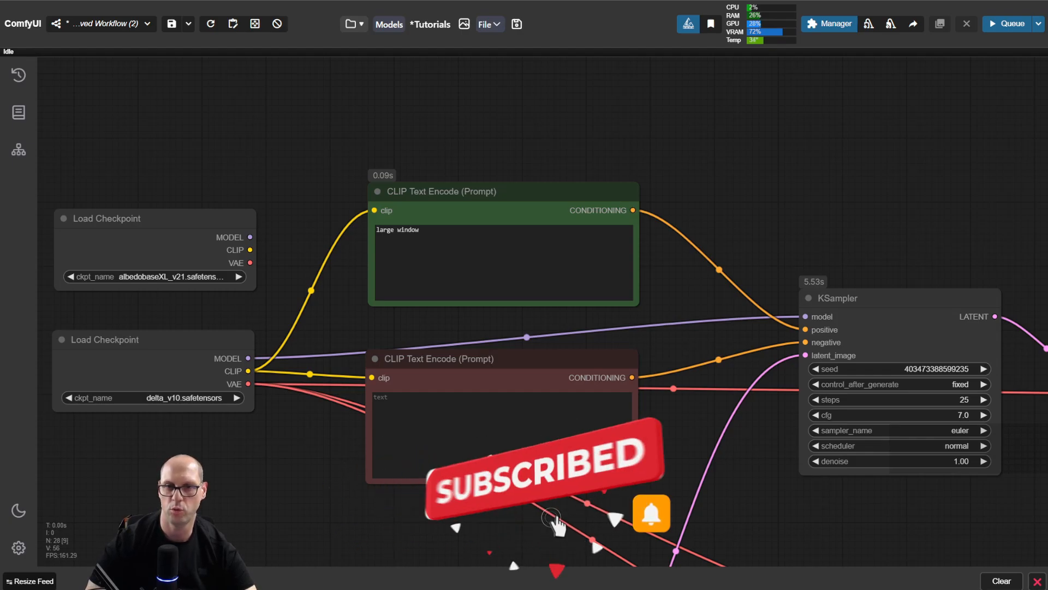
Step: Examine the "large window" prompt in the positive CLIP Text Encode node, its conditioning link to the KSampler, and the PROMPT and EMBEDDINGS images
drag(186, 138, 536, 225)
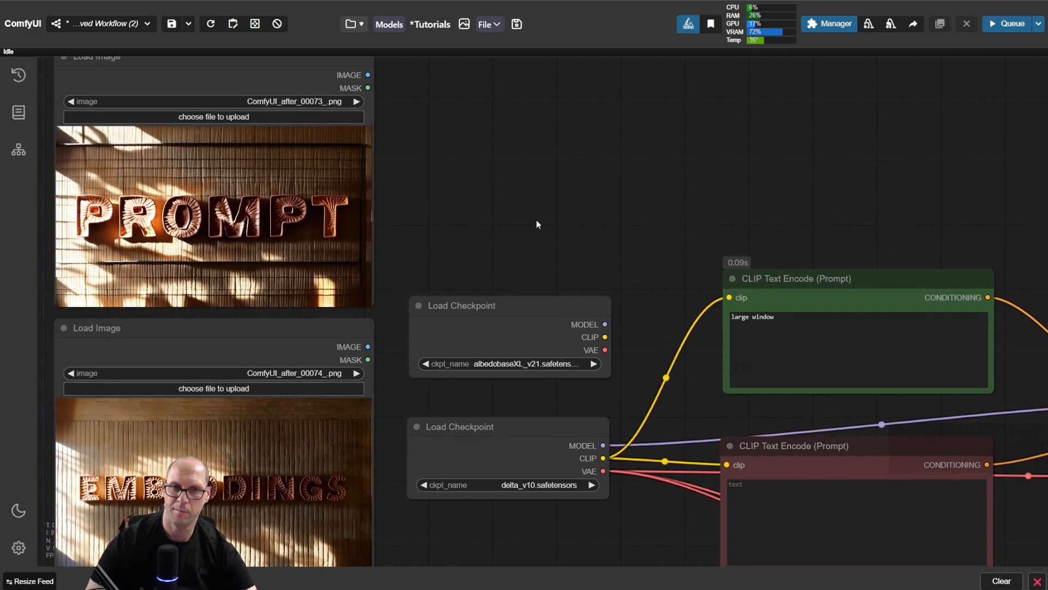
triple_click(787, 323)
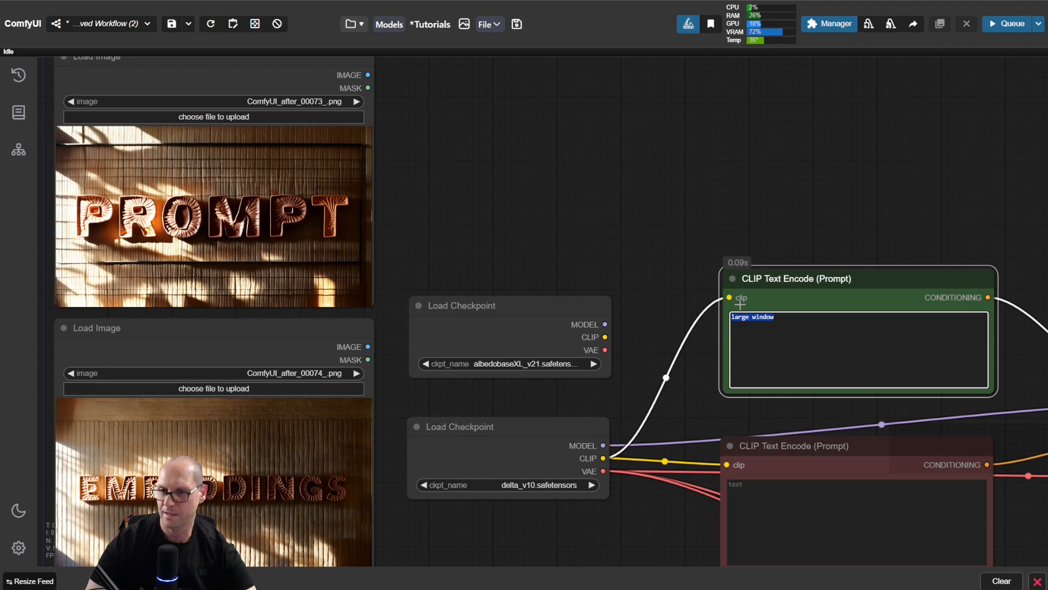
click(789, 316)
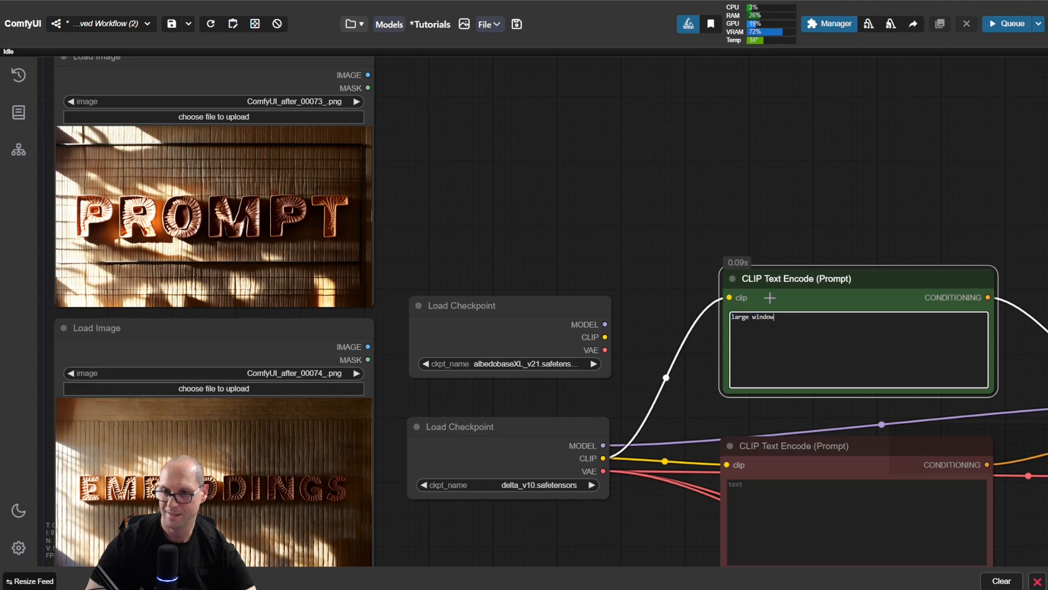
drag(782, 317, 733, 317)
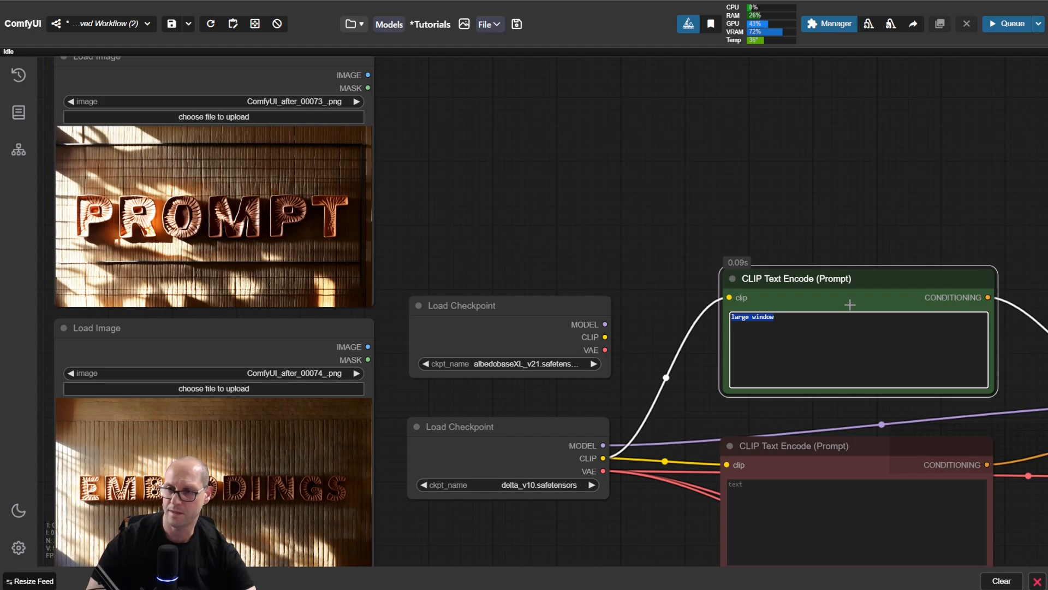
drag(997, 292, 871, 246)
drag(947, 289, 814, 288)
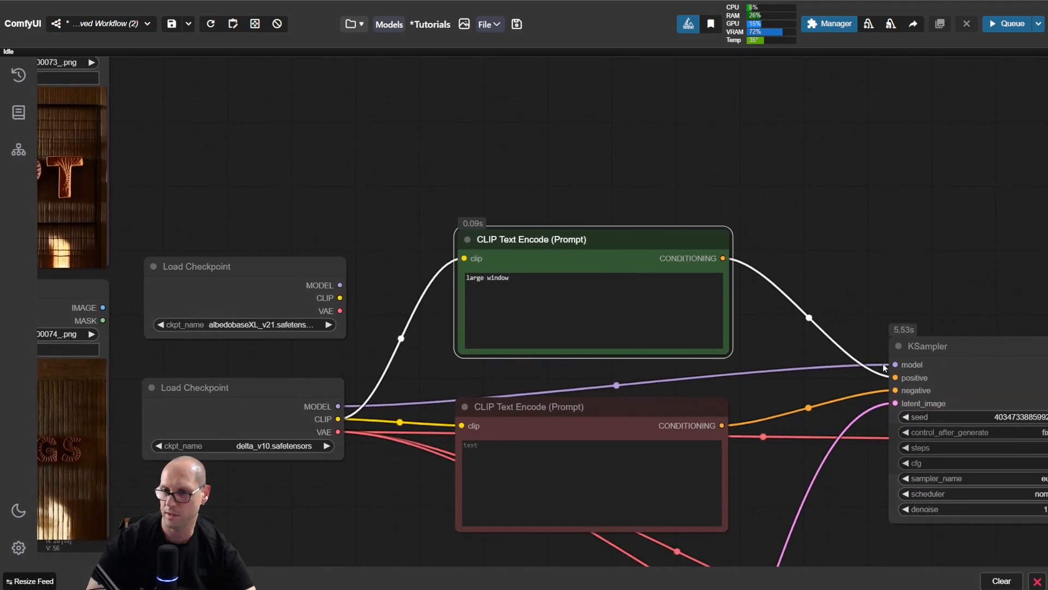
drag(819, 241, 1024, 244)
drag(527, 166, 614, 161)
drag(291, 289, 288, 292)
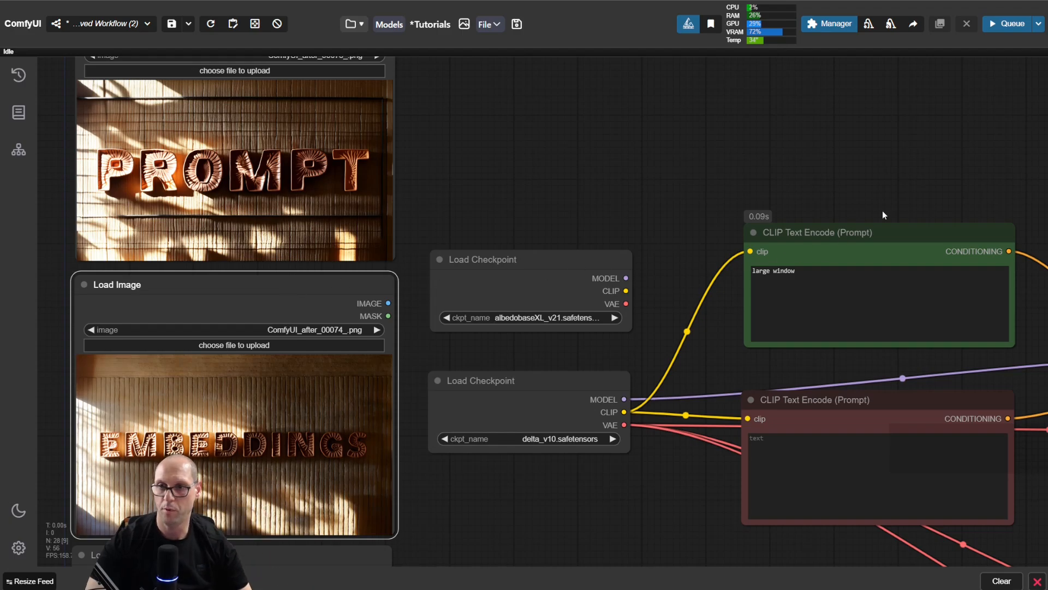
drag(877, 196, 656, 189)
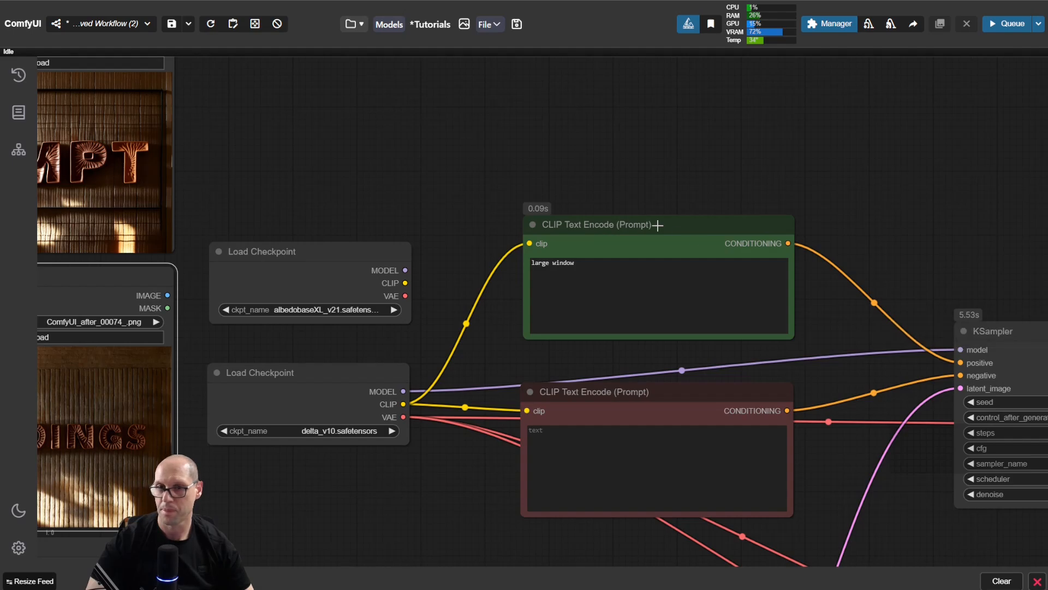
drag(451, 220, 609, 207)
Step: Append the CXL-Mech embedding to the positive prompt so it reads "large window, embedding:CXL-Mech,"
triple_click(755, 263)
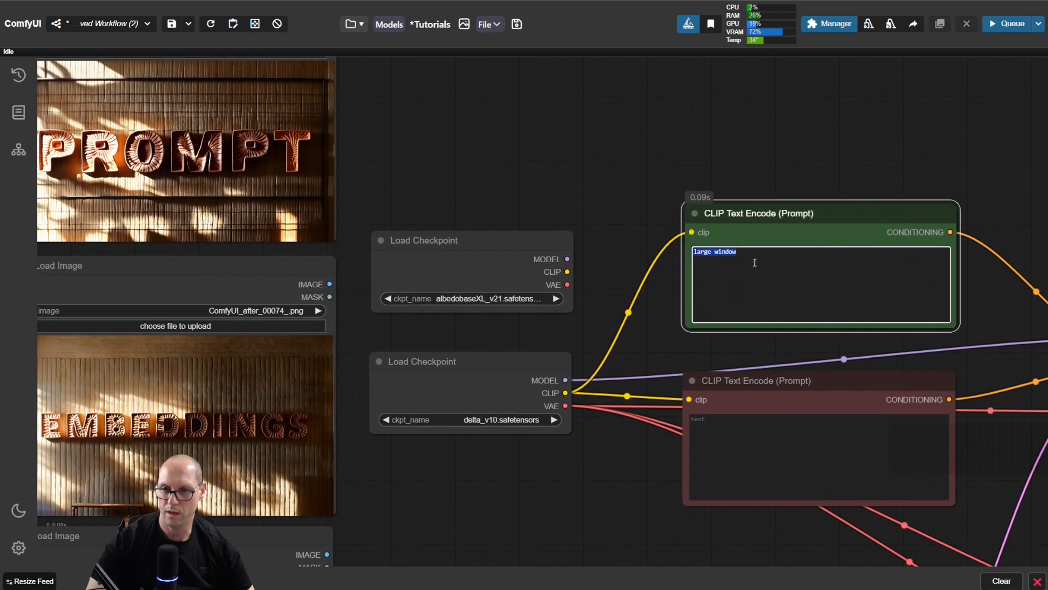
click(765, 254)
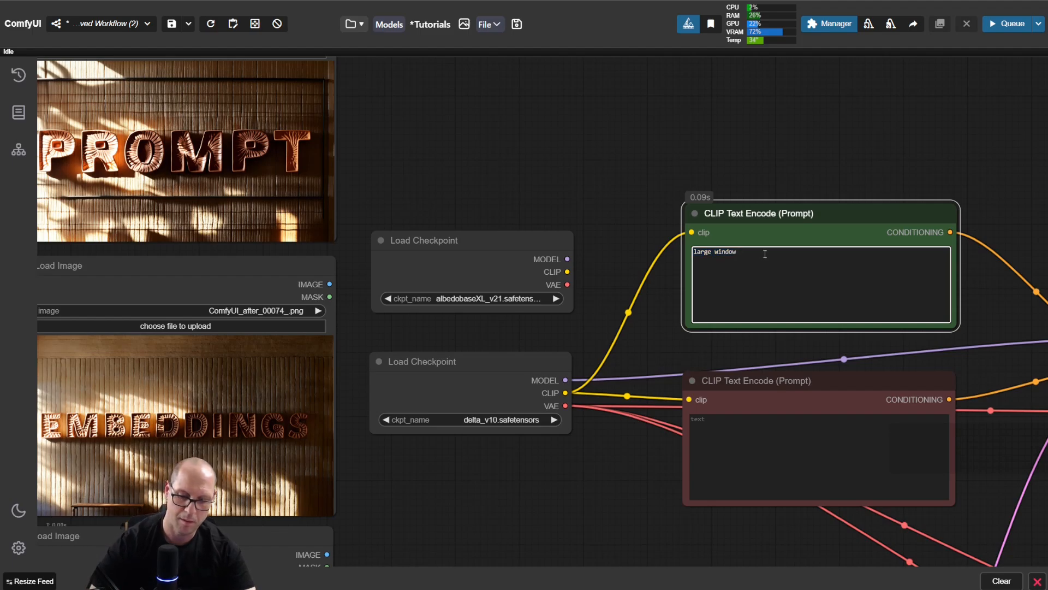
text(, )
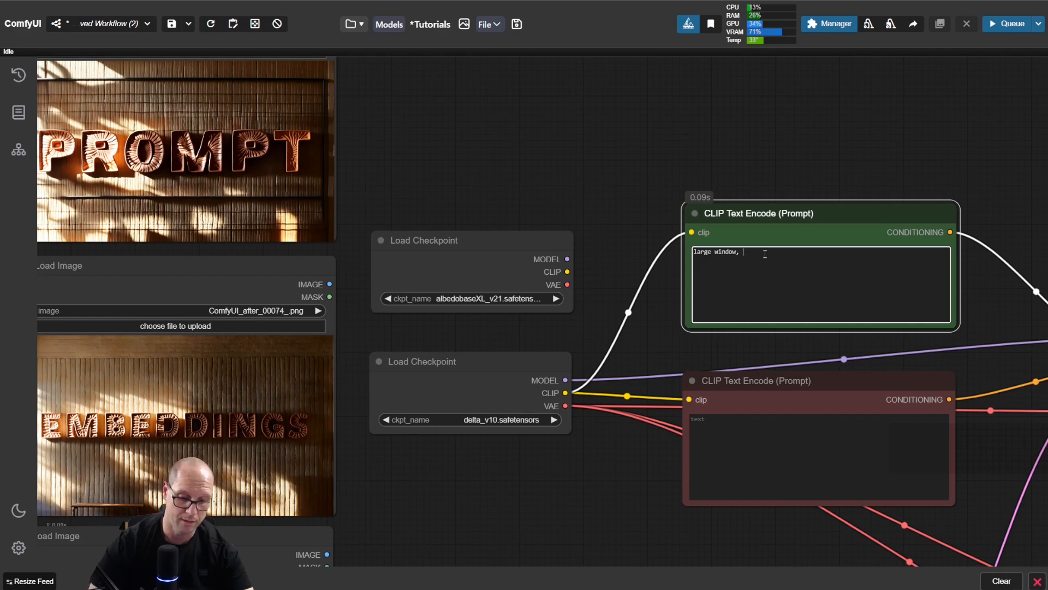
text(embe)
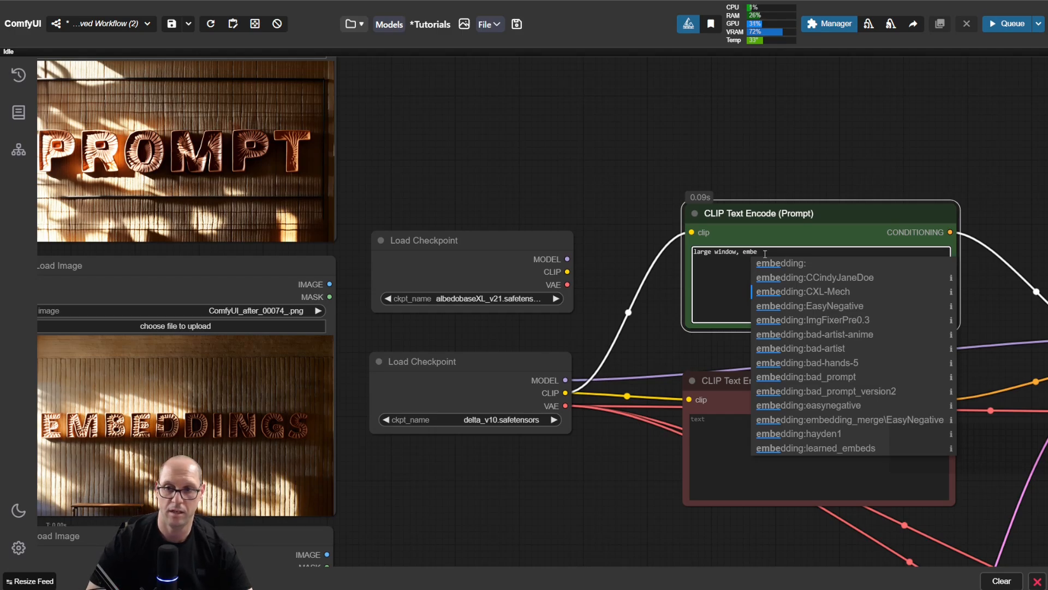
key(Return)
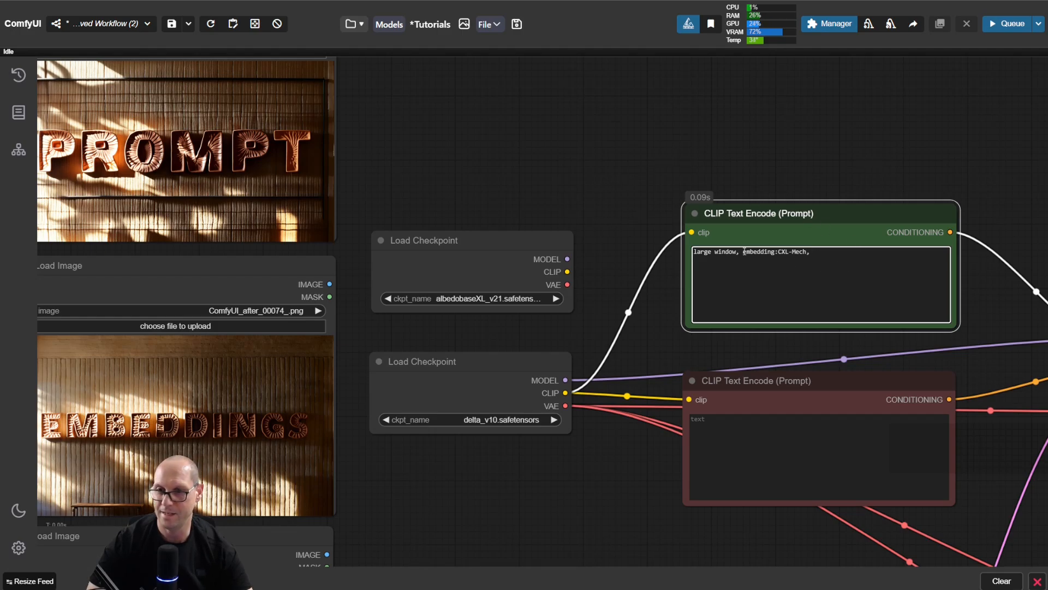
Step: Examine the positive prompt's parts: the plain text "large window", the "embedding:" prefix and the full CXL-Mech reference
drag(752, 252, 834, 251)
click(842, 257)
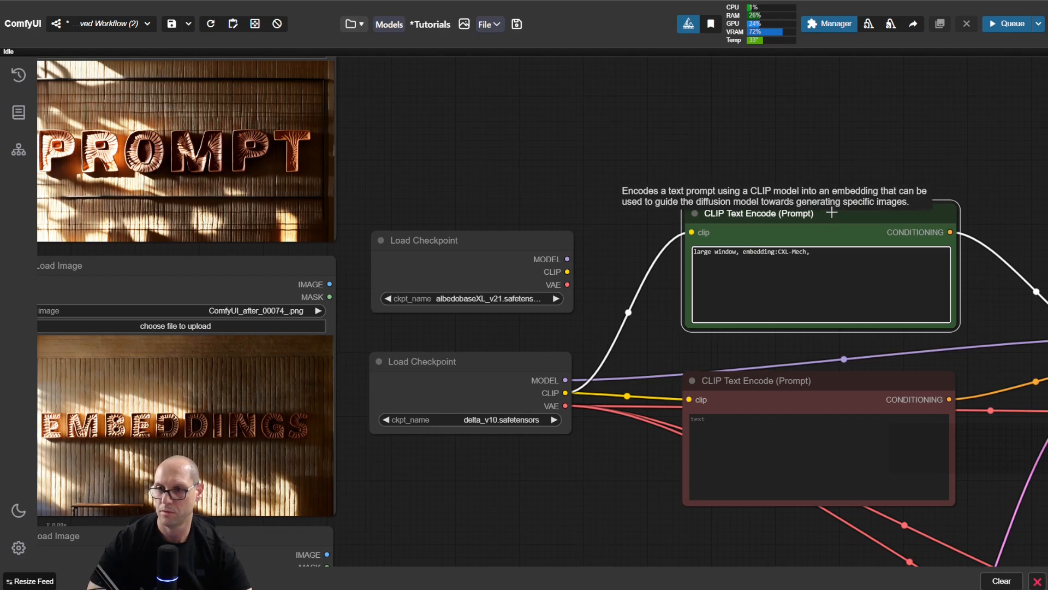
drag(748, 252, 779, 252)
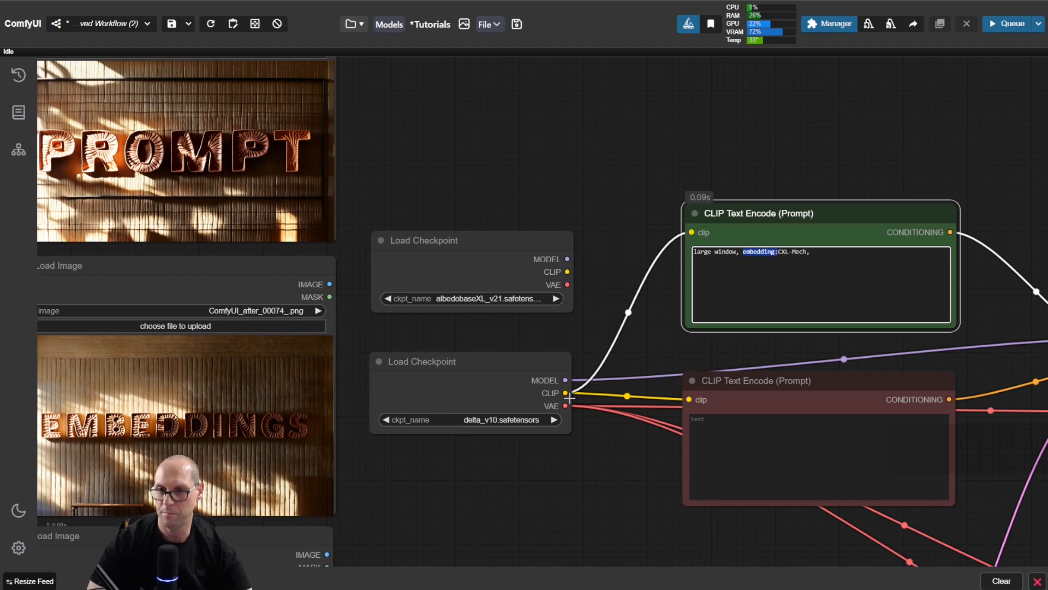
click(756, 253)
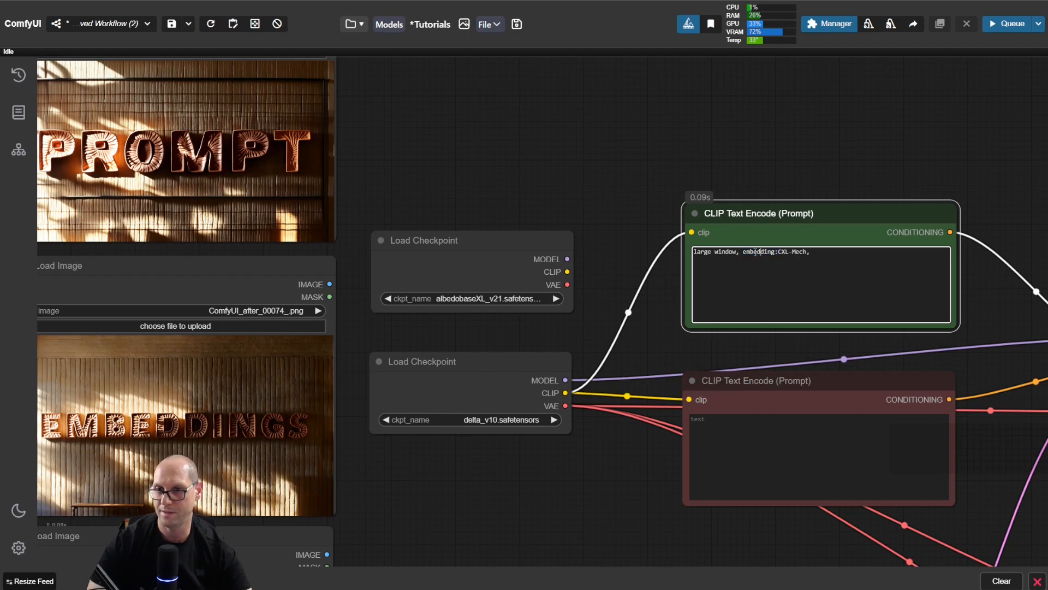
drag(743, 253, 820, 254)
click(828, 257)
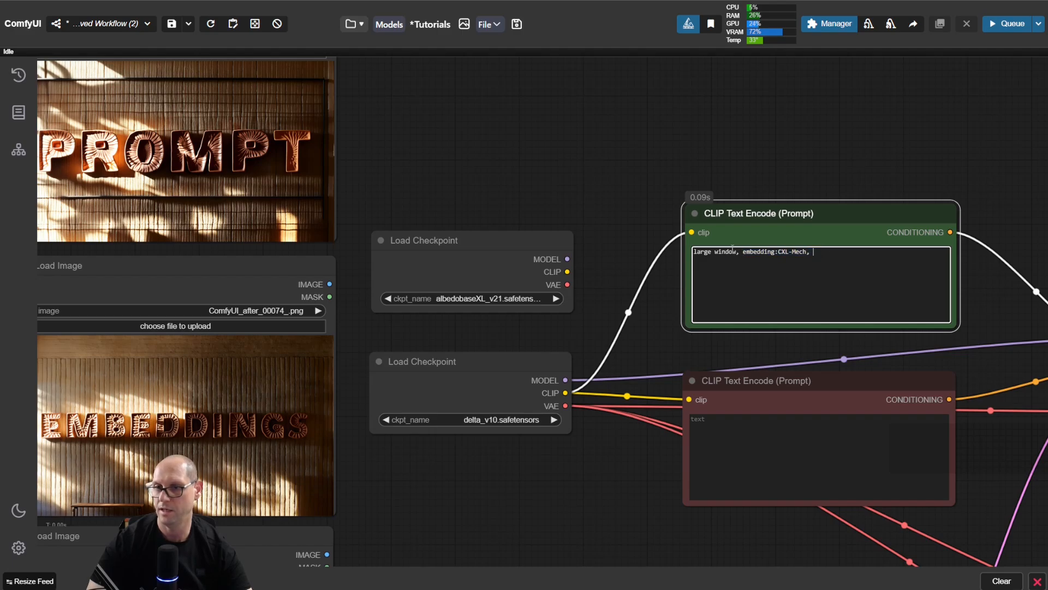
drag(740, 254, 679, 254)
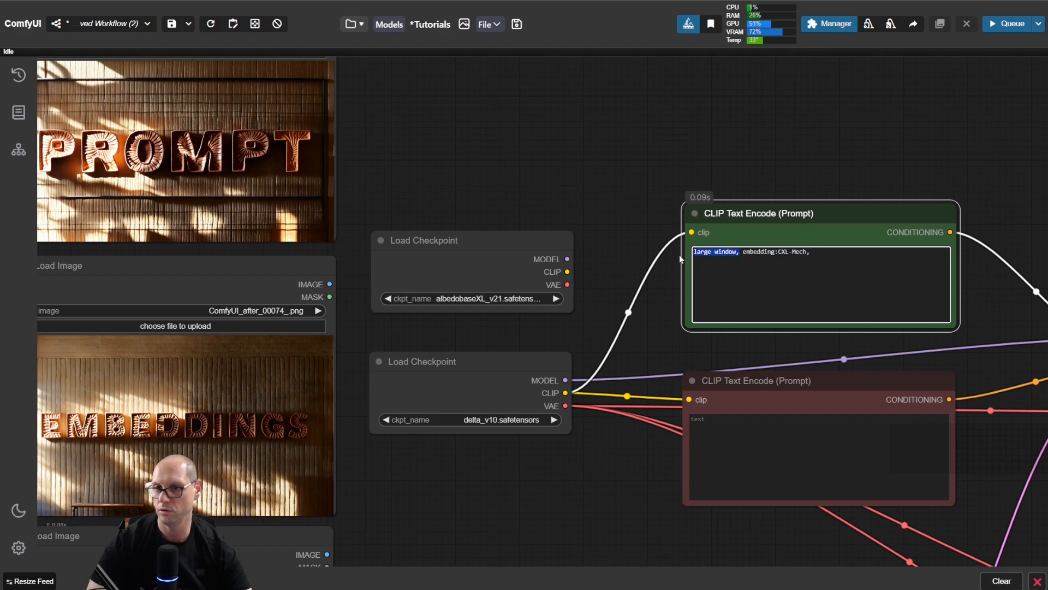
click(765, 253)
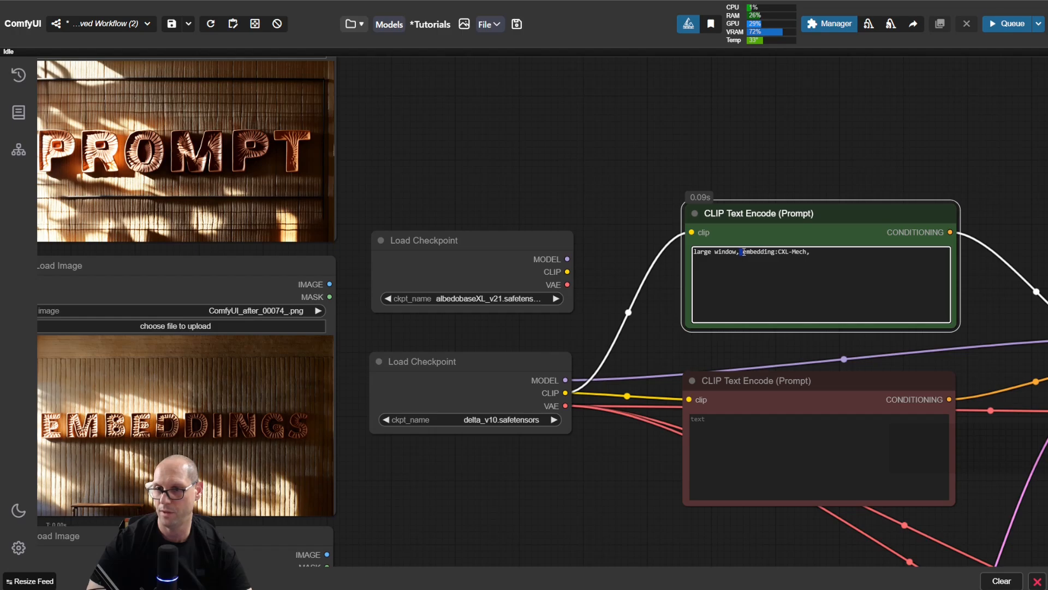
drag(743, 253, 810, 251)
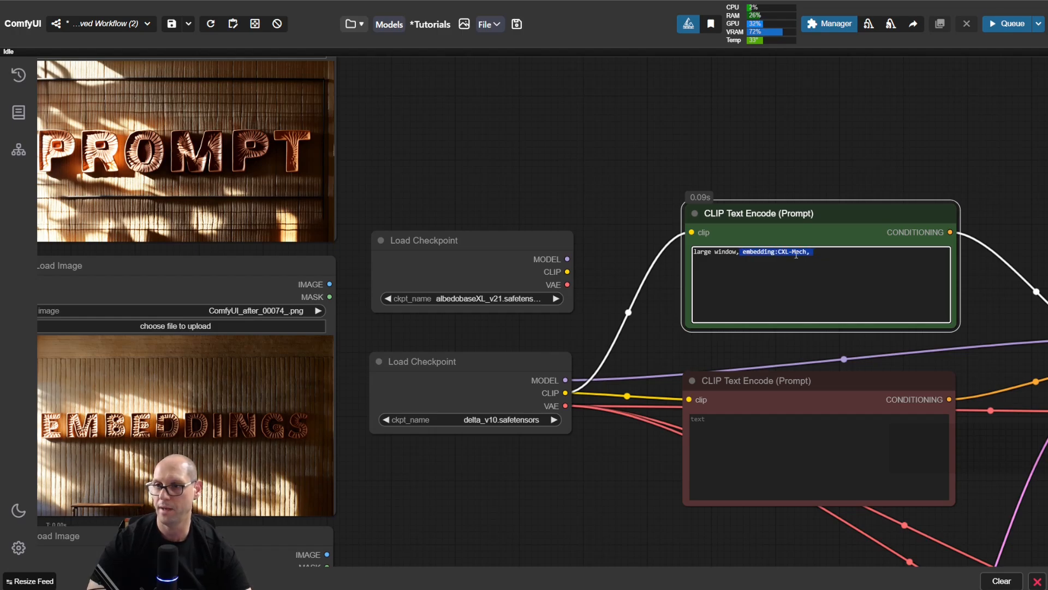
Step: Run the workflow with the CXL-Mech embedding in the prompt and view the KSampler branch's preview image
drag(982, 300, 652, 199)
scroll(690, 314, down, 3)
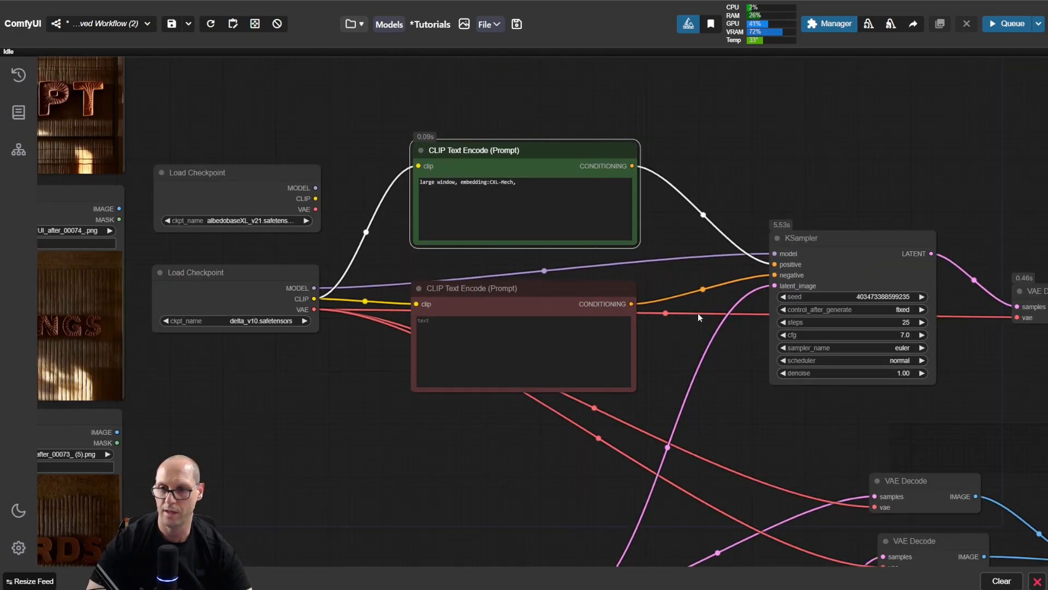
drag(986, 383, 539, 235)
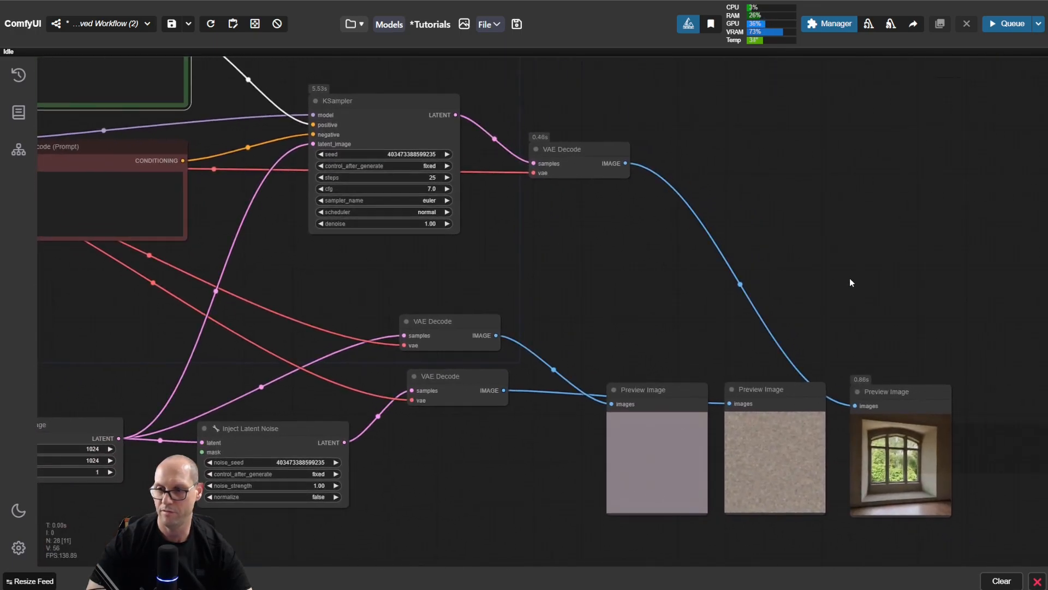
drag(850, 277, 751, 279)
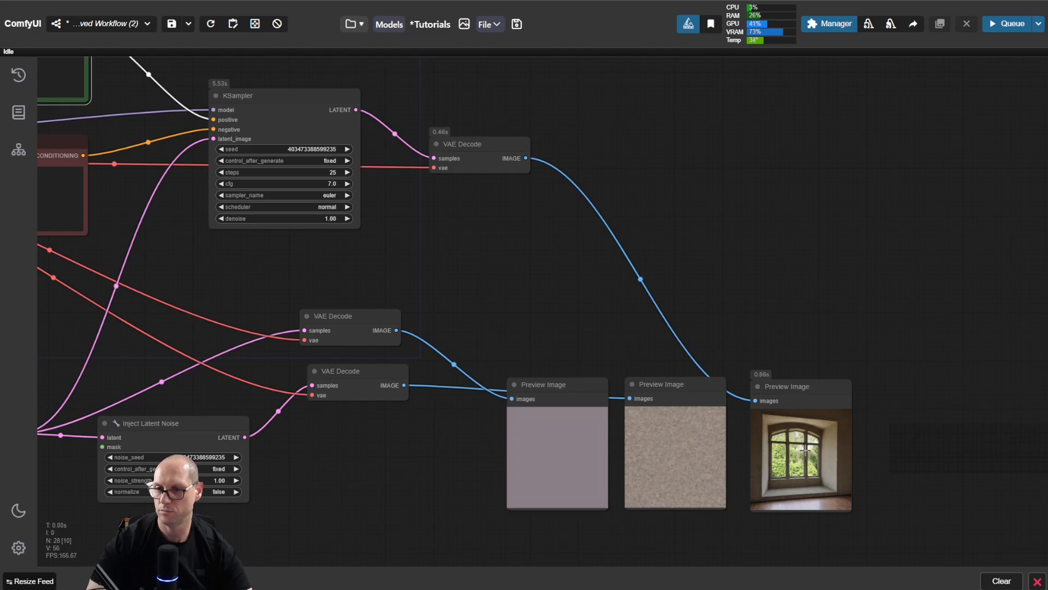
scroll(926, 452, up, 4)
drag(912, 450, 861, 356)
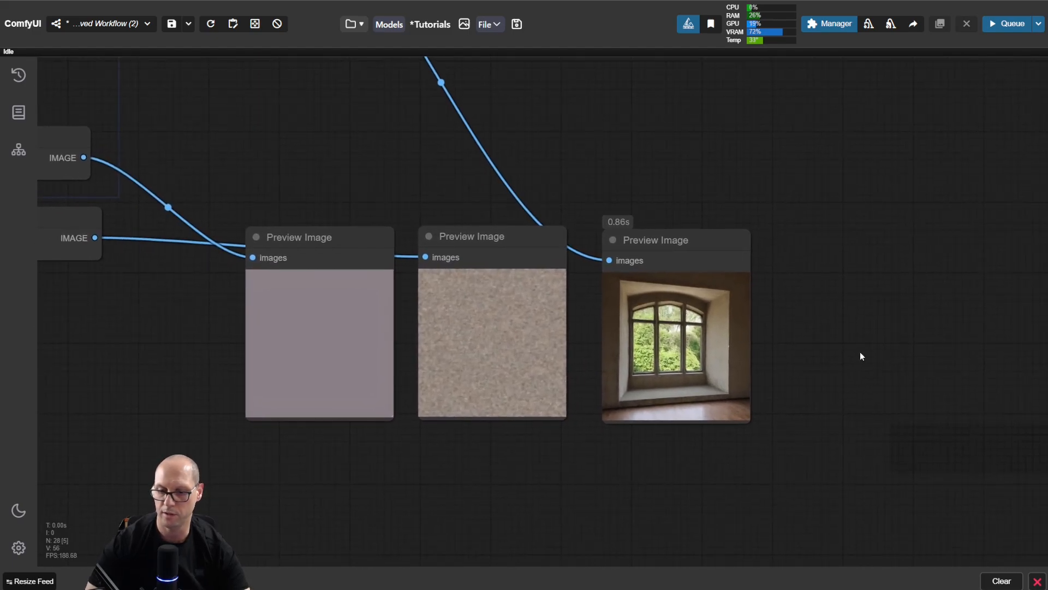
key(ctrl+Return)
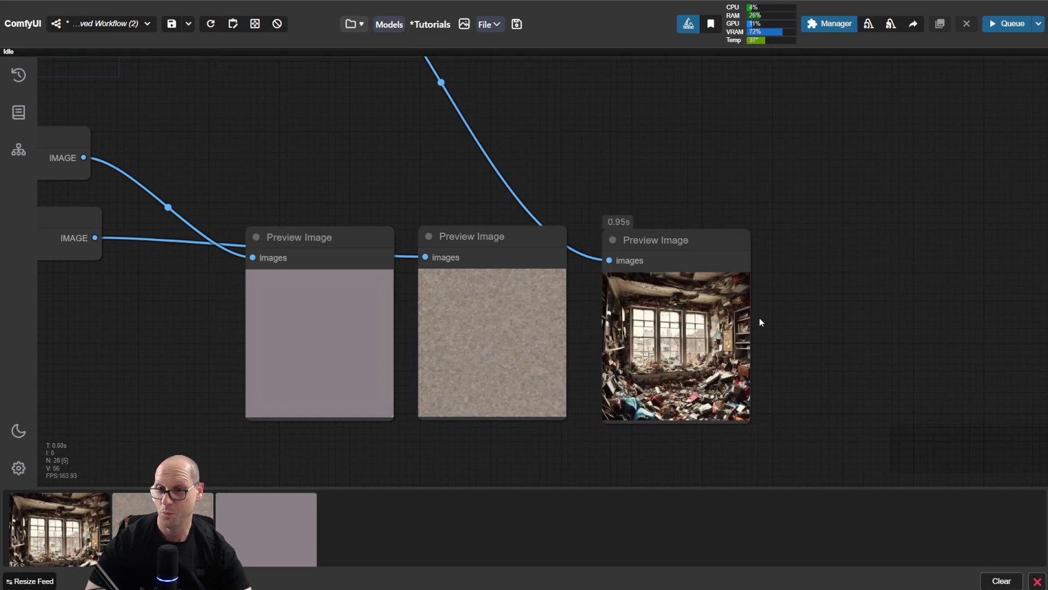
Step: Examine the KSampler branch's preview image of the window generated with the CXL-Mech embedding up close
scroll(726, 298, up, 3)
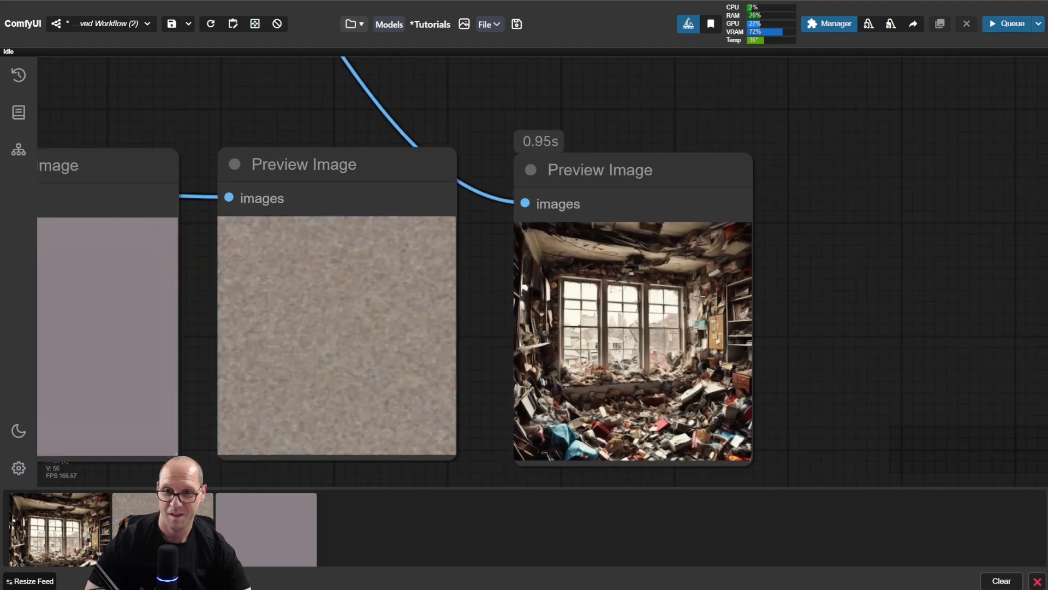
scroll(737, 347, up, 3)
drag(816, 329, 815, 286)
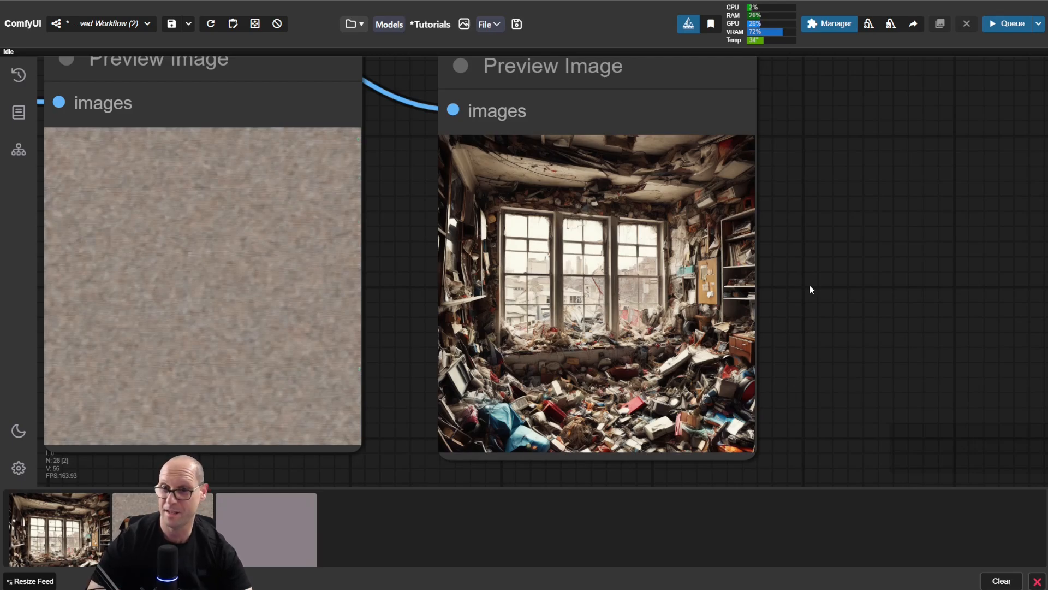
scroll(636, 309, up, 3)
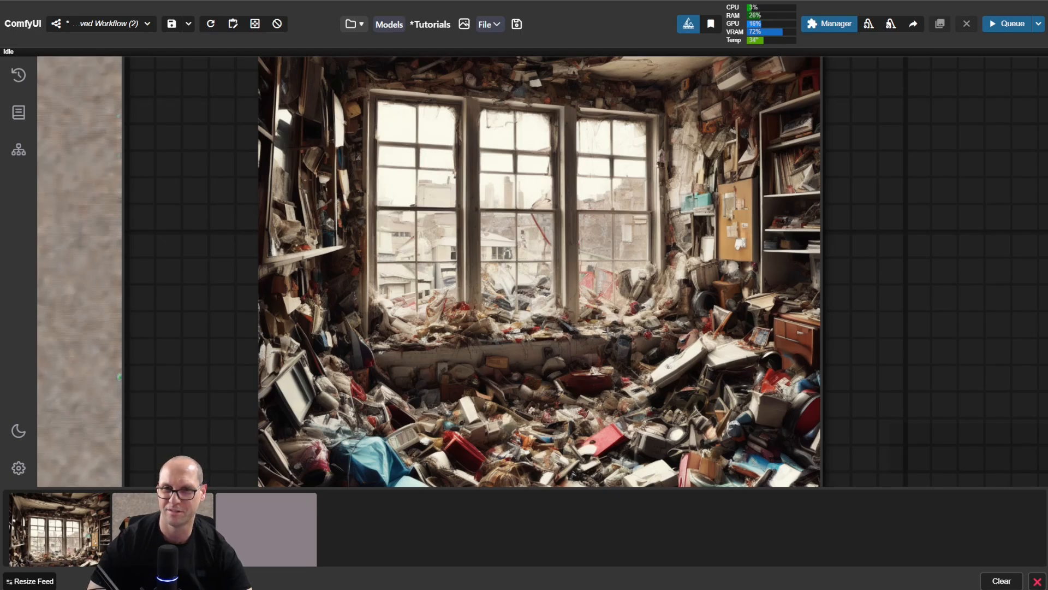
scroll(607, 331, down, 5)
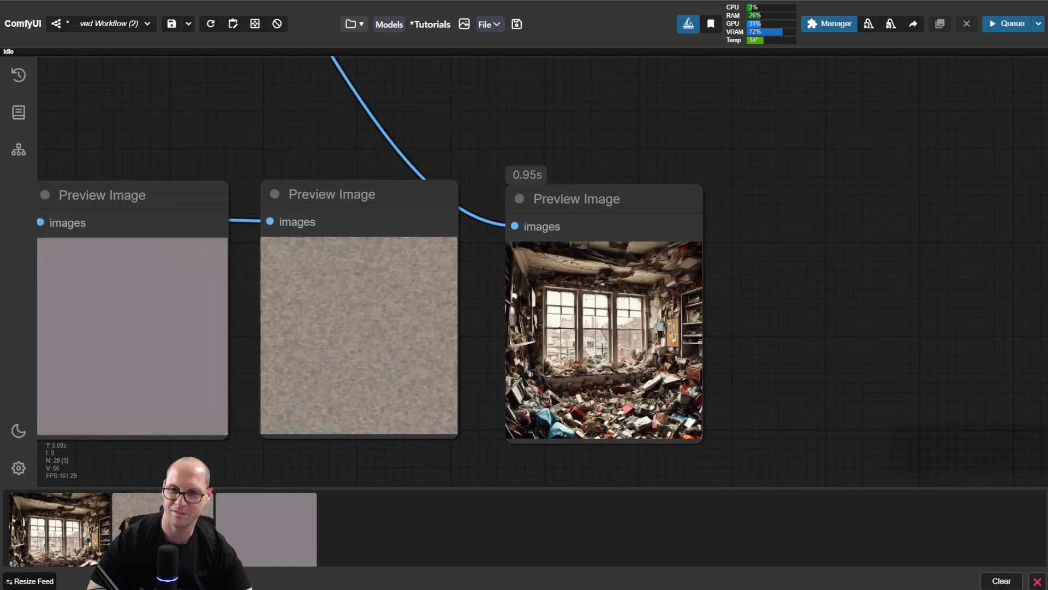
Step: Remove the CXL-Mech embedding from the positive CLIP Text Encode prompt so it reads only "large window"
scroll(601, 347, down, 3)
drag(265, 156, 823, 339)
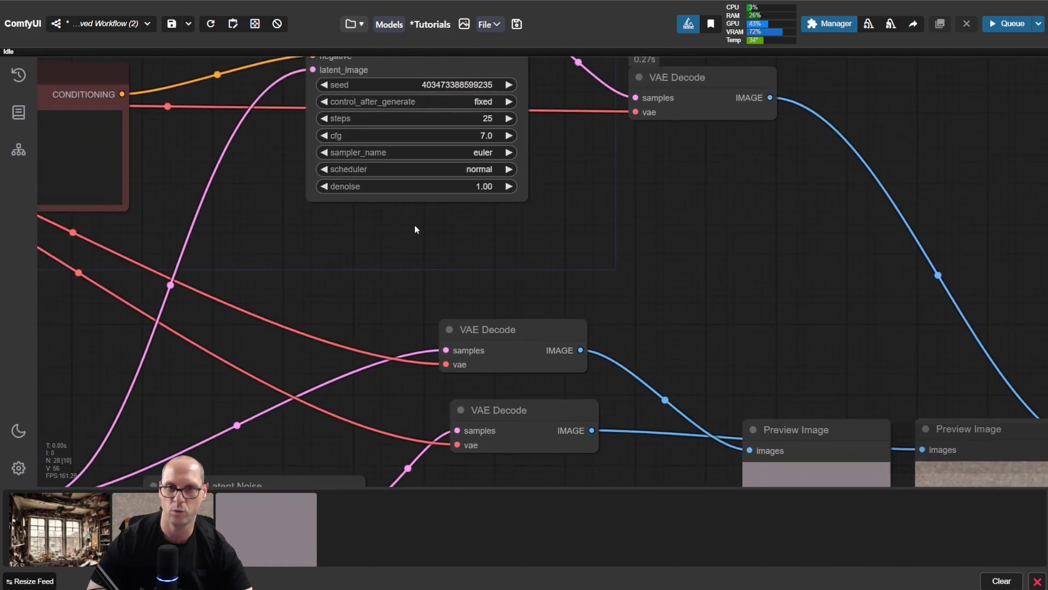
drag(402, 224, 857, 378)
drag(651, 162, 719, 270)
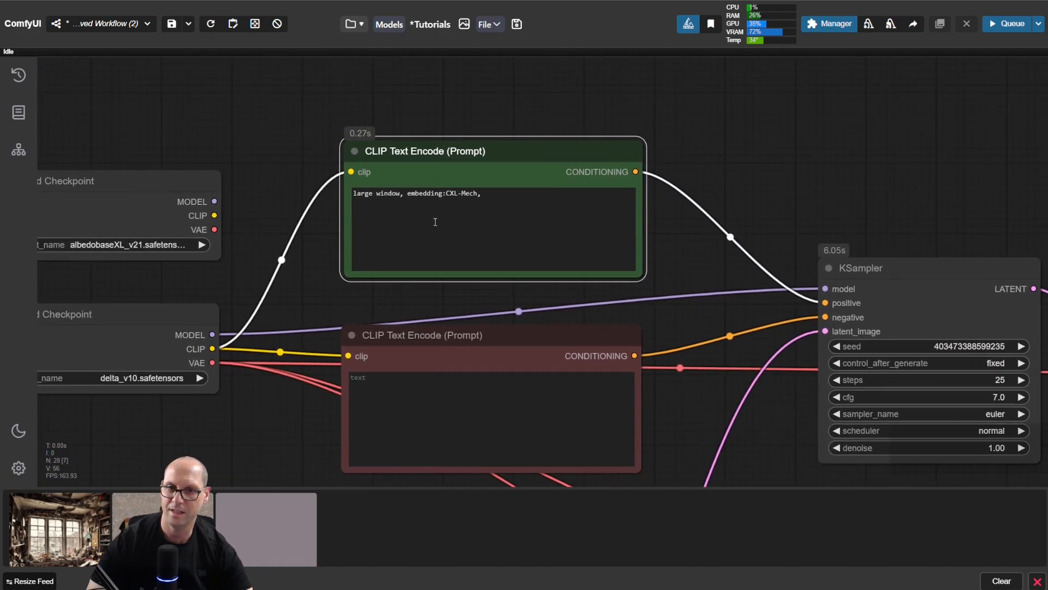
drag(405, 193, 533, 196)
click(519, 197)
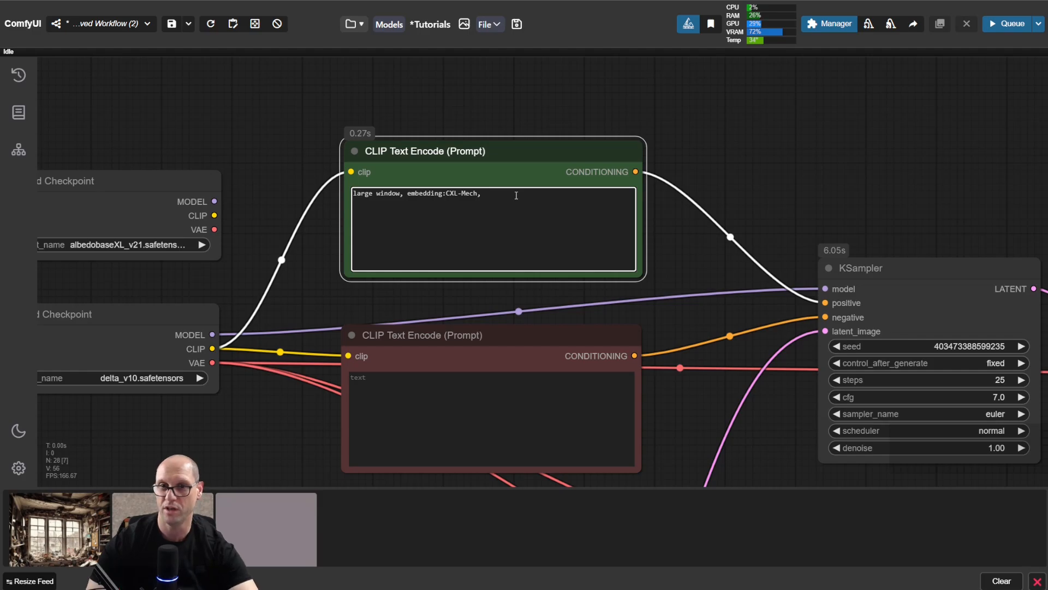
drag(516, 195, 404, 193)
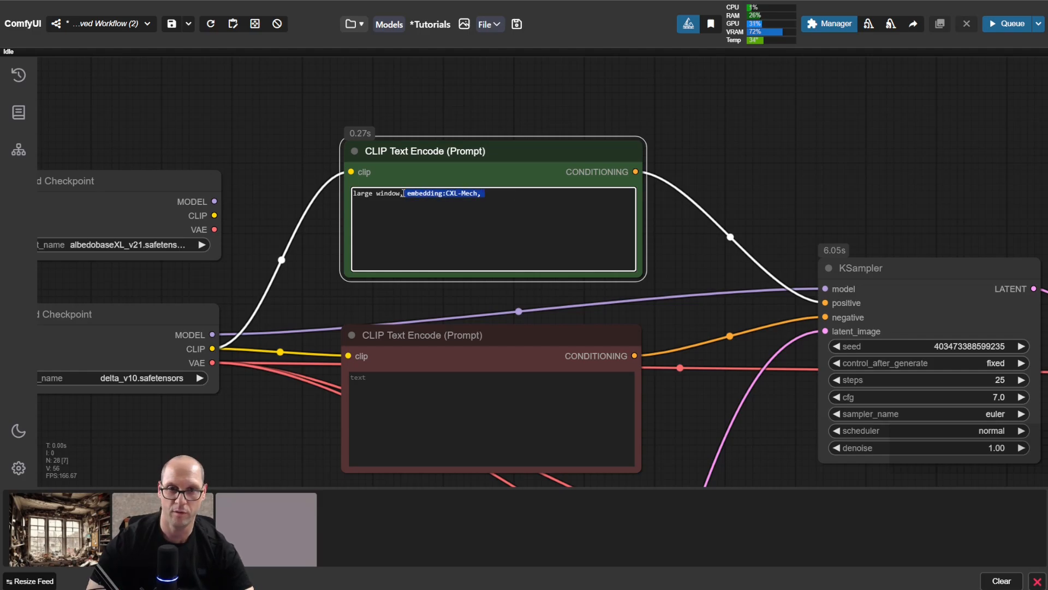
key(BackSpace)
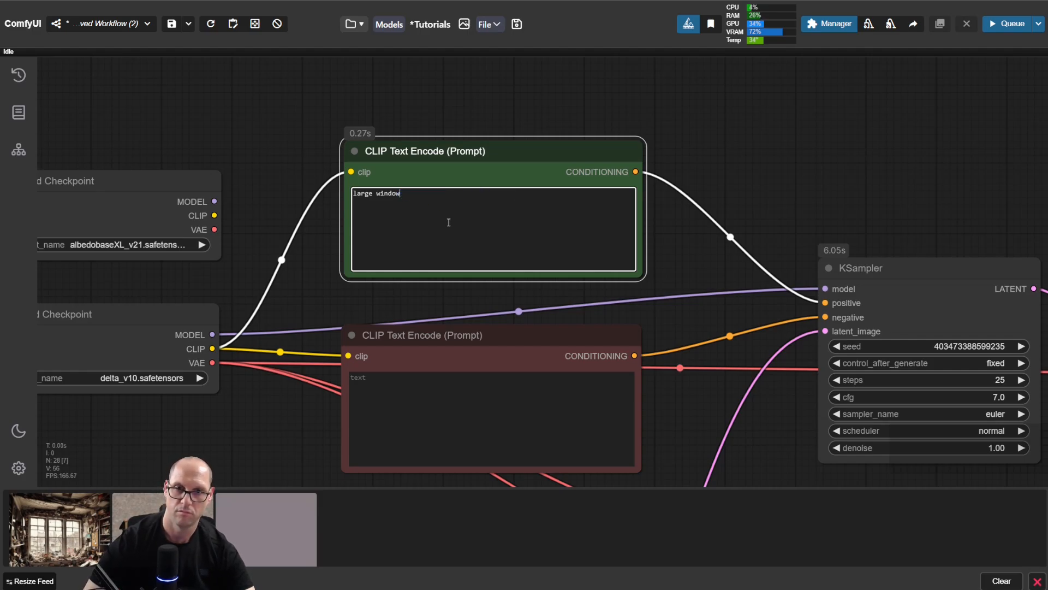
Step: Run the workflow with the plain "large window" prompt and view the KSampler branch's preview image
key(ctrl+Return)
drag(948, 211, 451, 94)
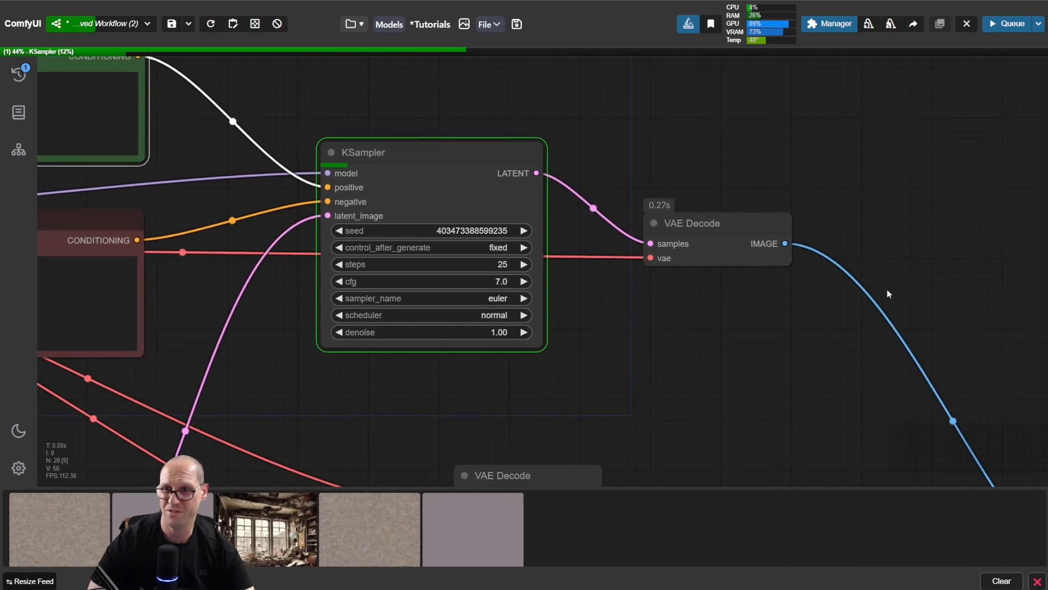
drag(961, 313, 647, 100)
drag(920, 314, 821, 216)
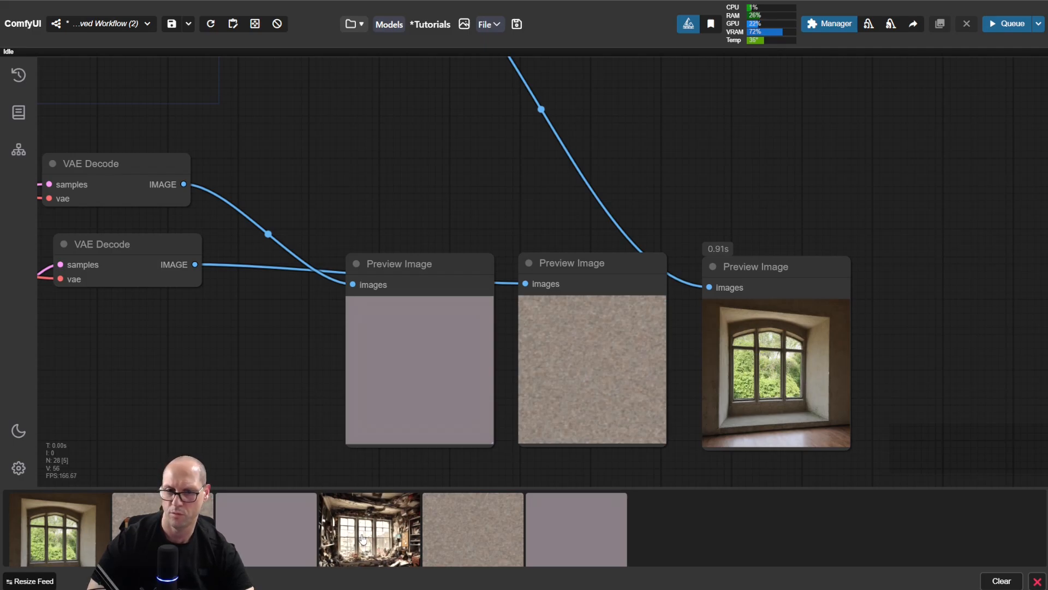
Step: Compare the newest window image with the earlier CXL-Mech result at enlarged size from the image feed
click(407, 528)
click(67, 542)
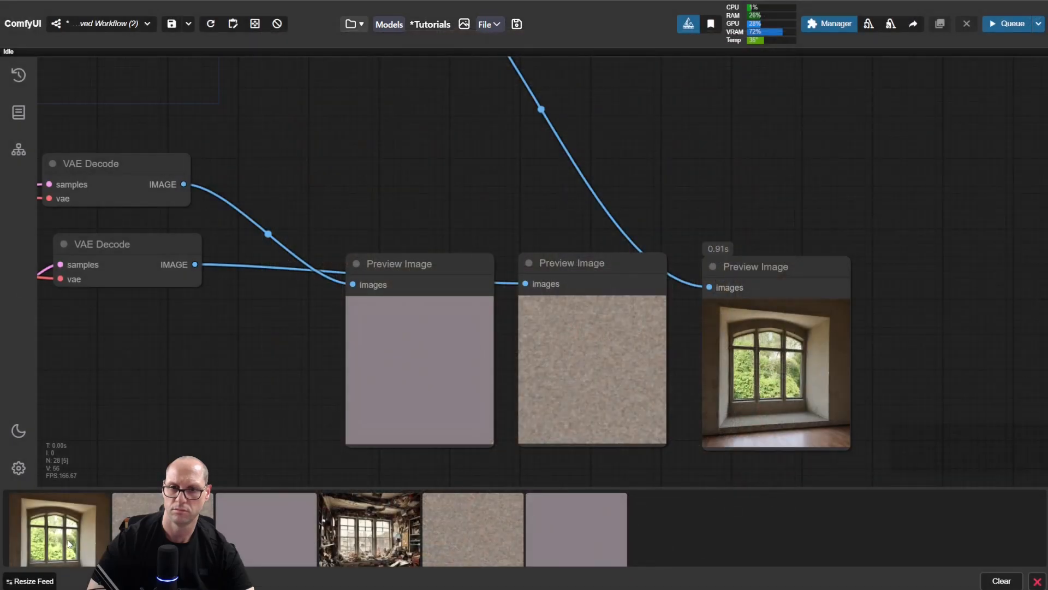
click(64, 540)
click(205, 369)
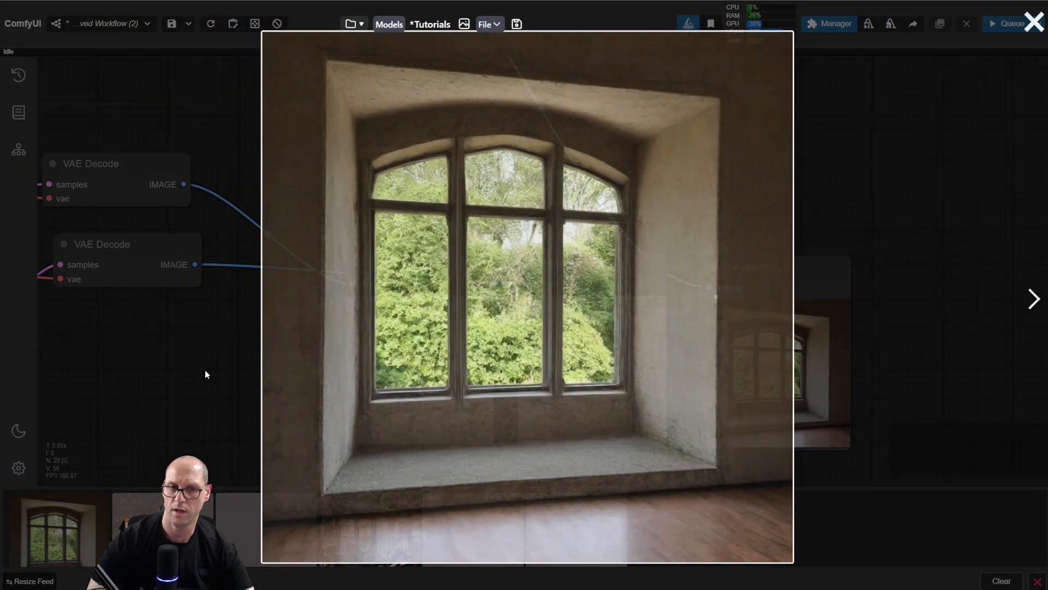
Step: Insert the EasyNegative embedding into the empty negative CLIP Text Encode prompt so it reads "embedding:EasyNegative,"
drag(357, 186, 761, 221)
drag(392, 157, 666, 246)
scroll(645, 240, down, 4)
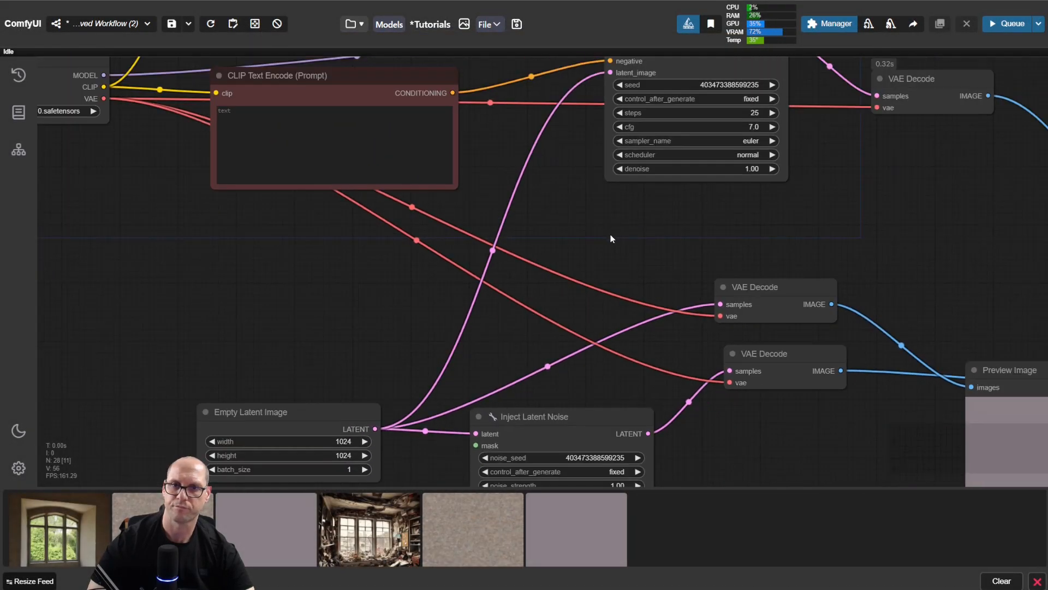
drag(752, 280, 1015, 367)
drag(599, 360, 510, 432)
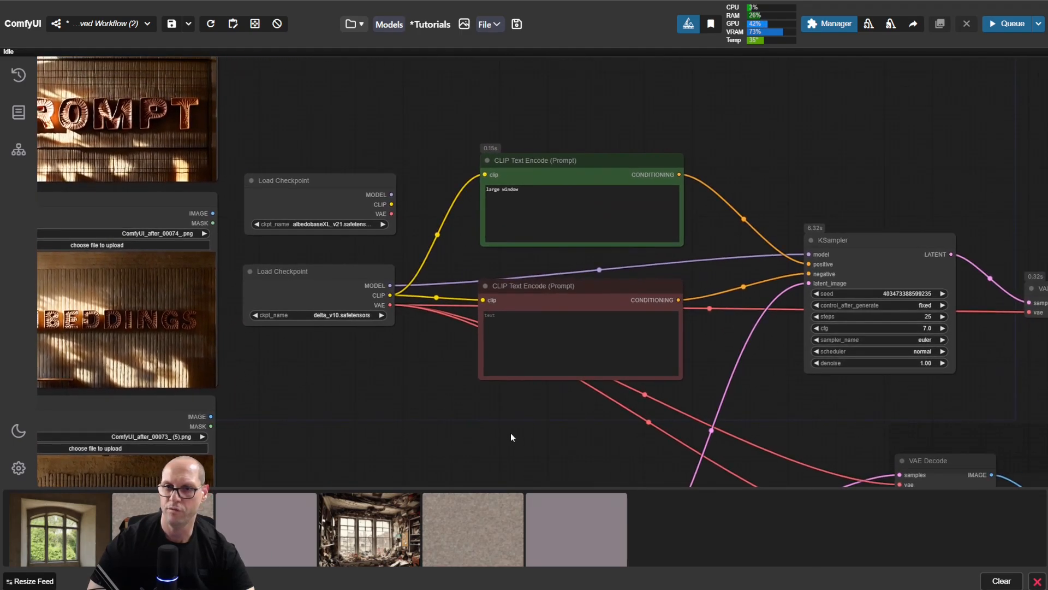
scroll(700, 270, up, 6)
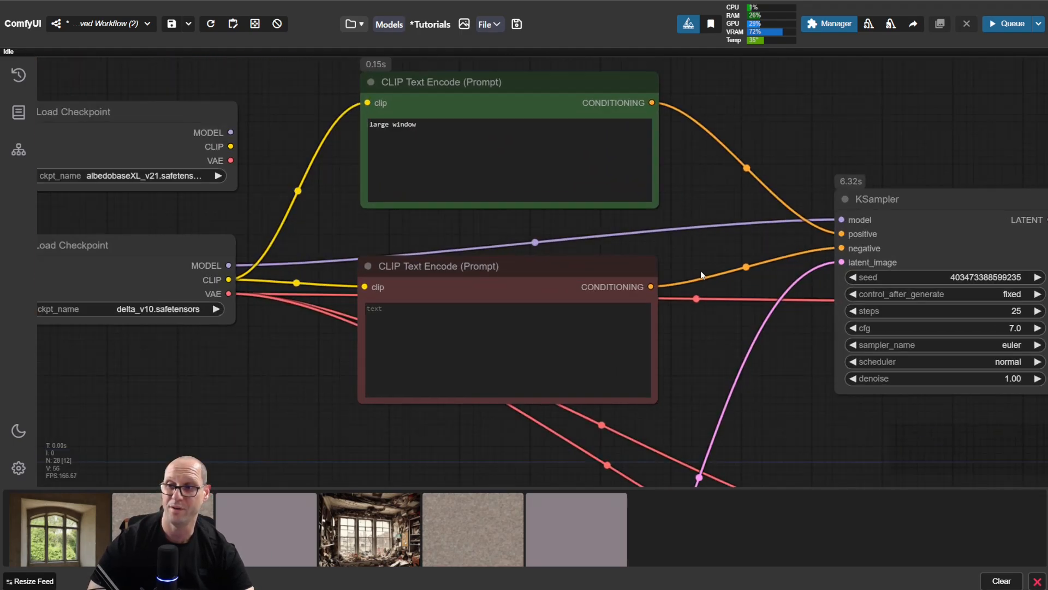
scroll(702, 254, left, 2)
click(522, 356)
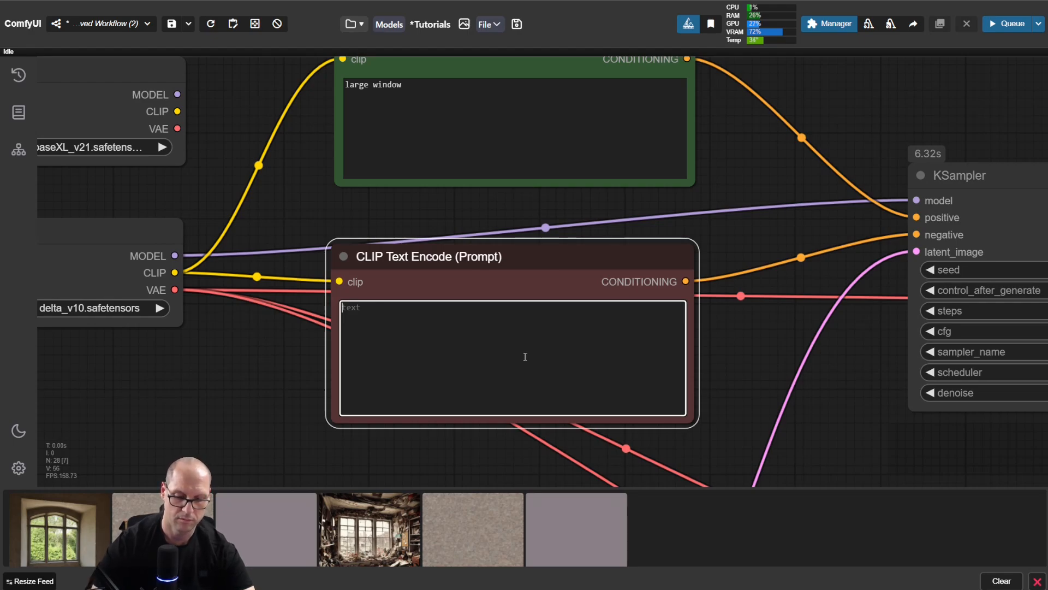
text(emb)
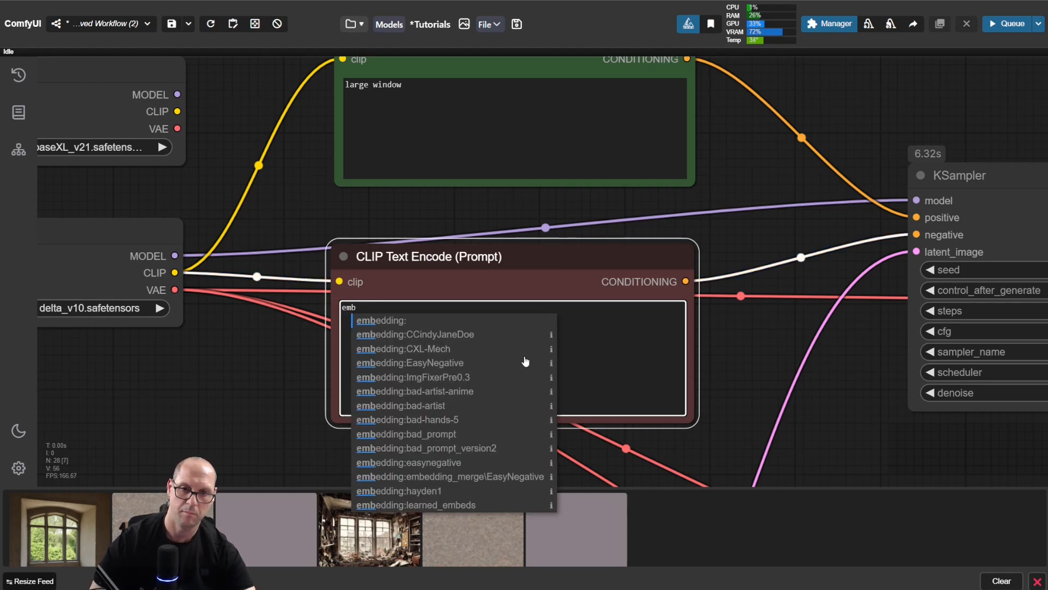
click(526, 363)
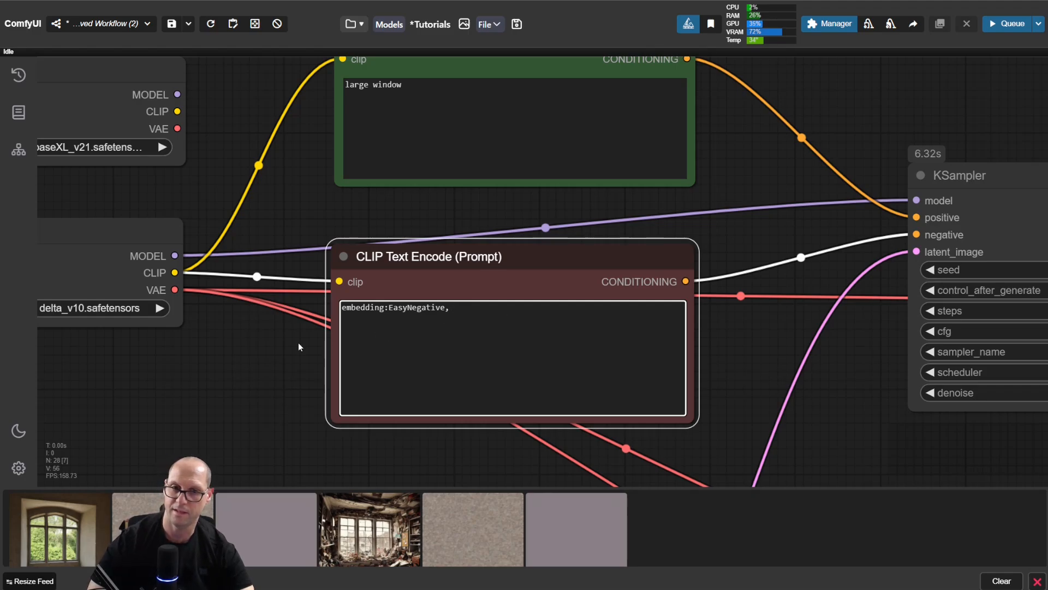
Step: Run the workflow with the EasyNegative embedding in the negative prompt and inspect the KSampler branch's preview image
scroll(725, 360, down, 3)
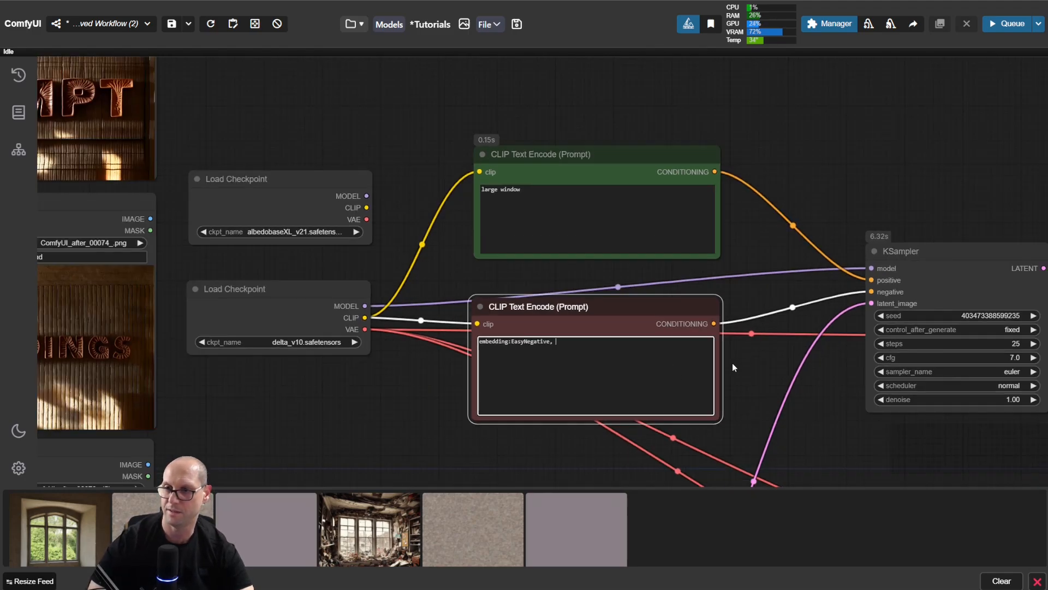
drag(855, 412, 593, 384)
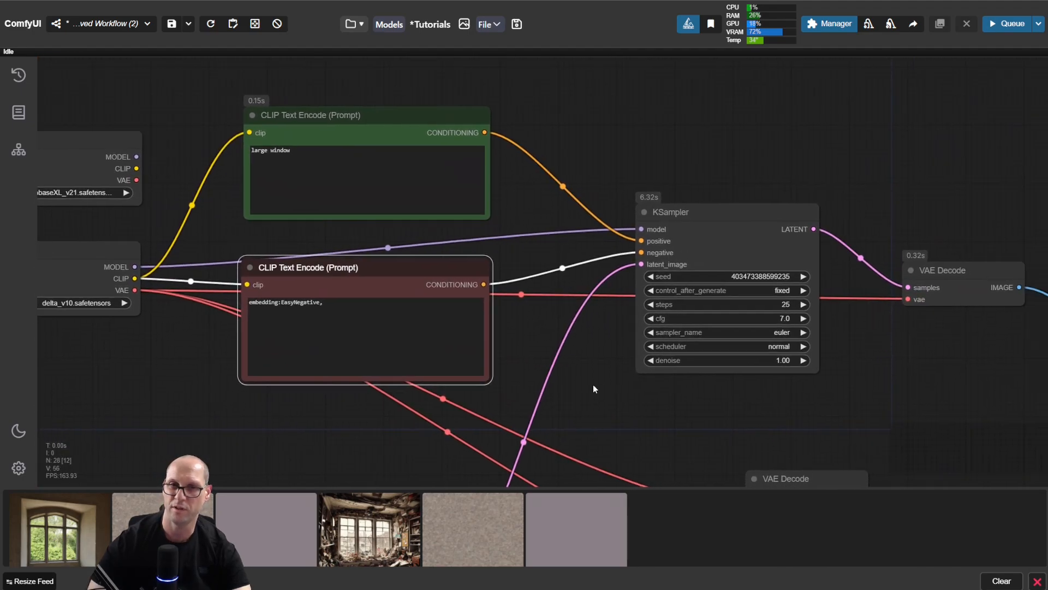
key(ctrl+Return)
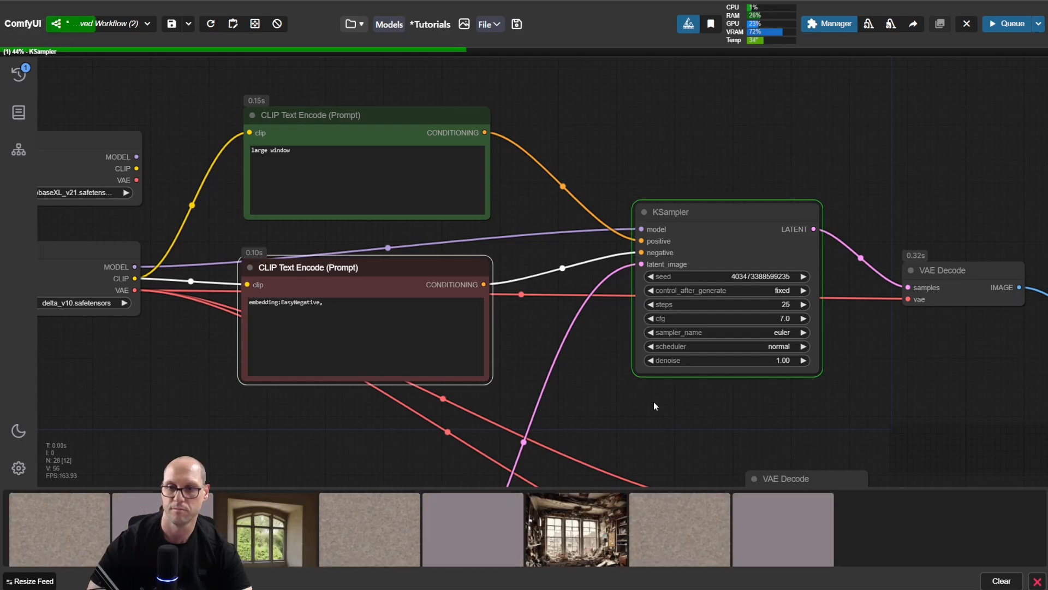
drag(953, 409, 496, 211)
drag(932, 286, 788, 203)
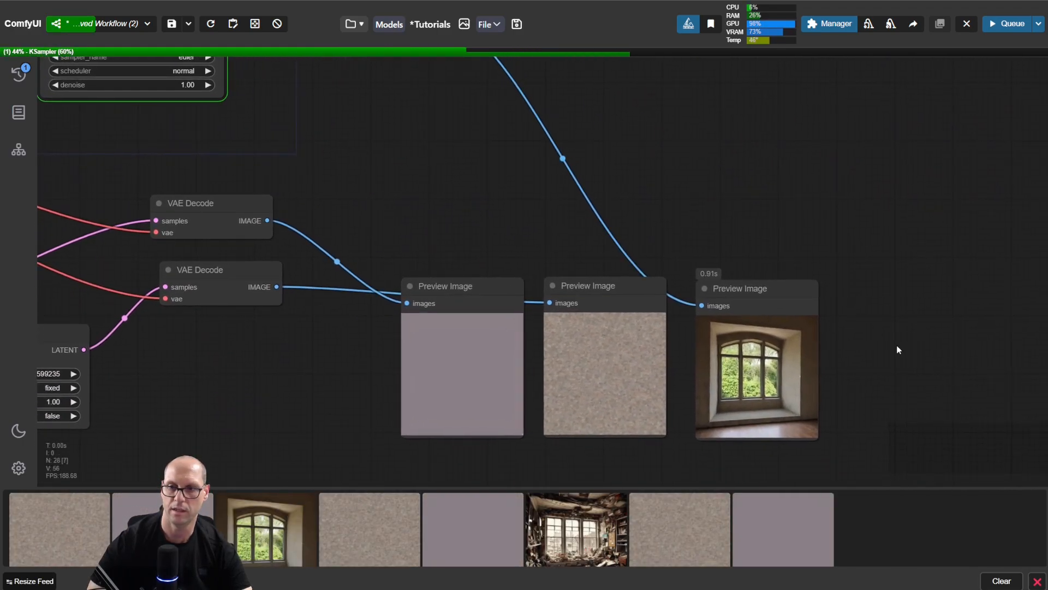
drag(897, 345, 845, 290)
scroll(844, 287, up, 5)
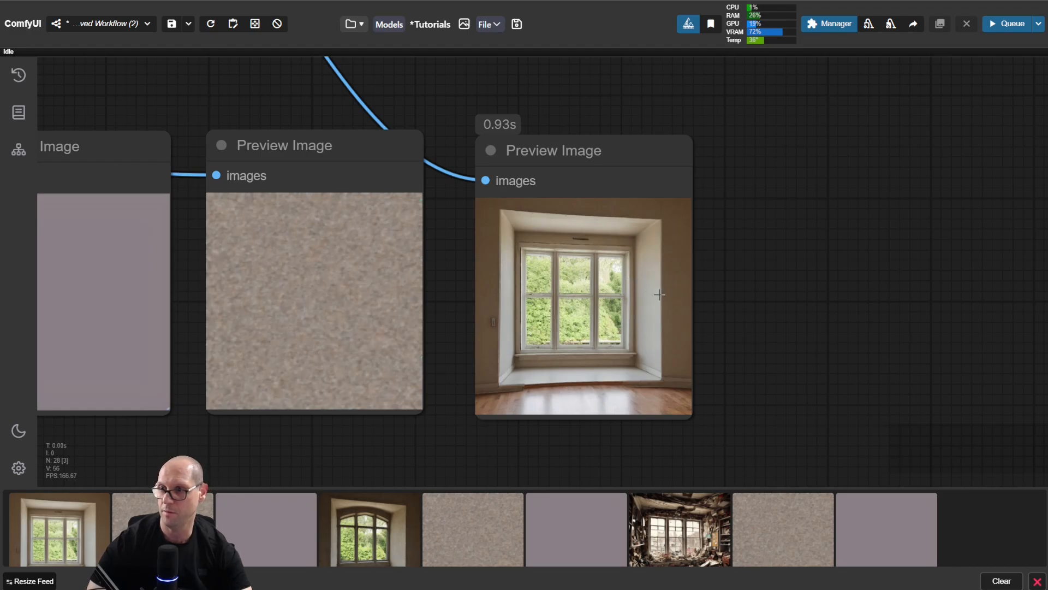
scroll(759, 286, down, 5)
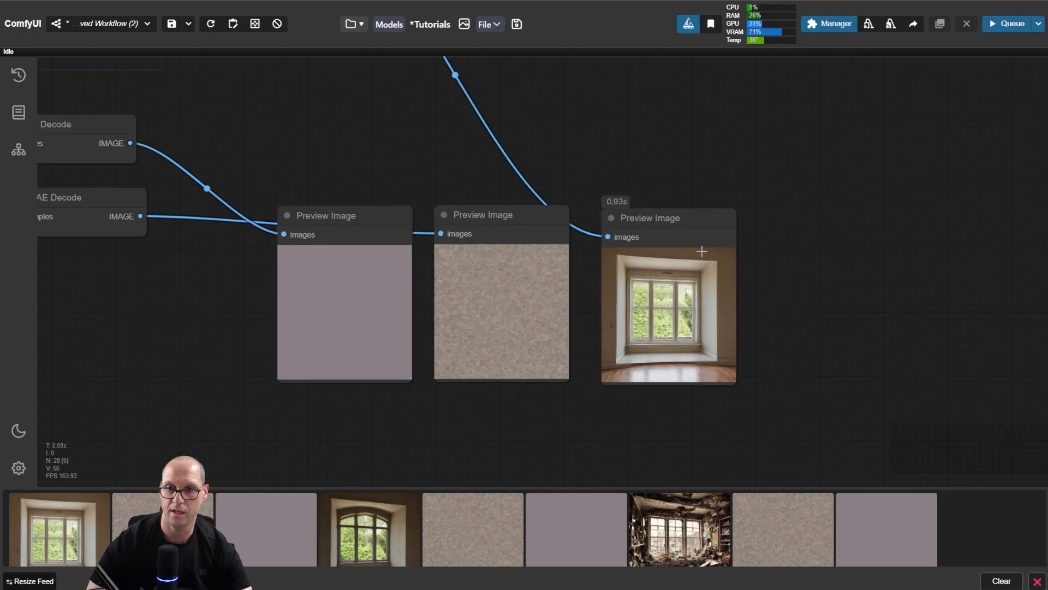
Step: Examine the EasyNegative reference in the negative prompt, the positive prompt beside it and the EMBEDDINGS image
drag(329, 151, 734, 305)
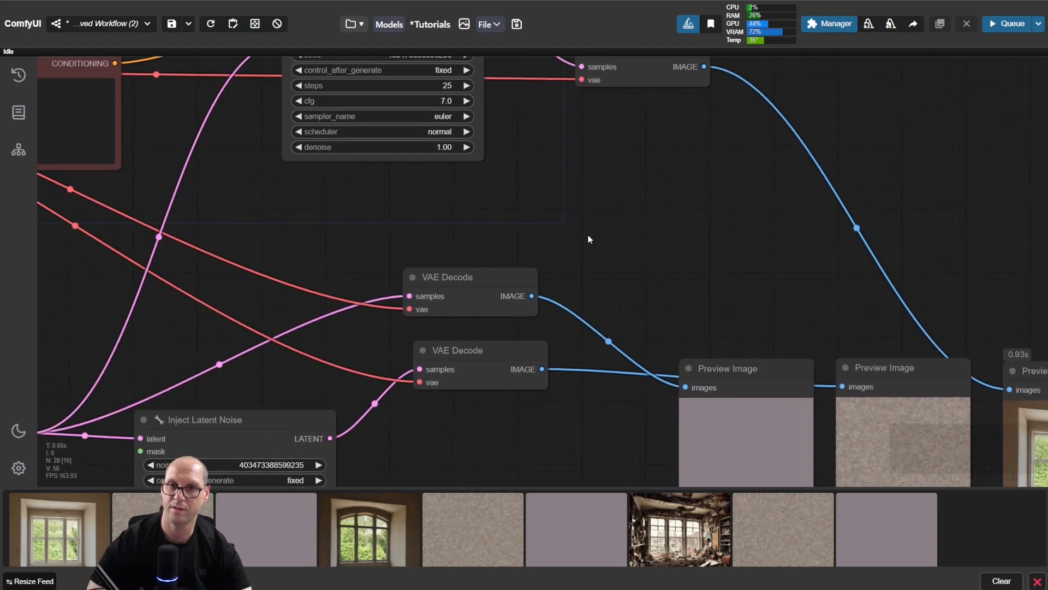
drag(445, 196, 746, 341)
drag(456, 260, 623, 317)
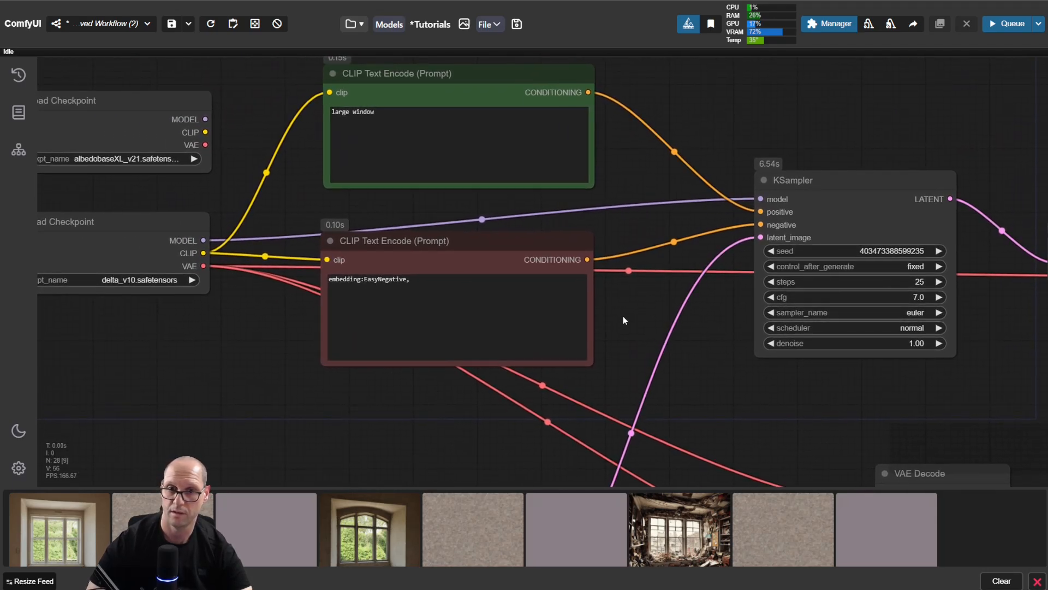
drag(413, 279, 325, 282)
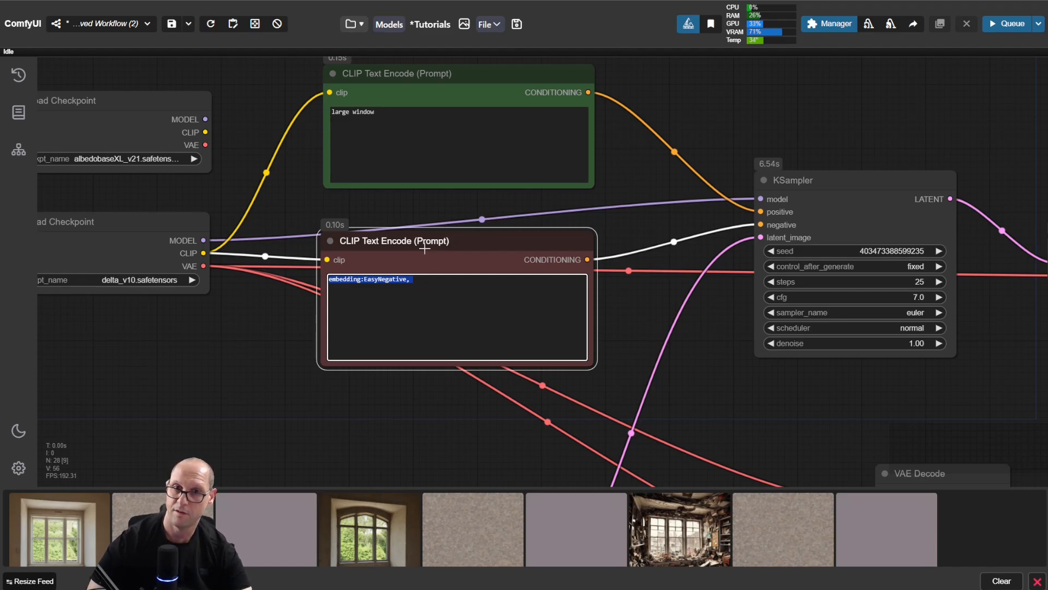
click(458, 143)
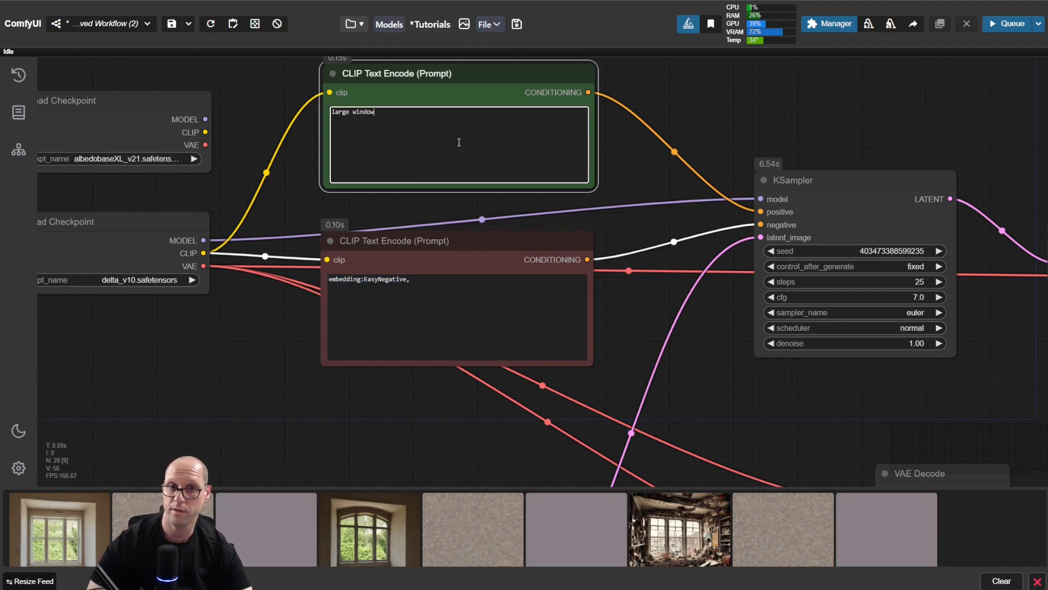
click(445, 298)
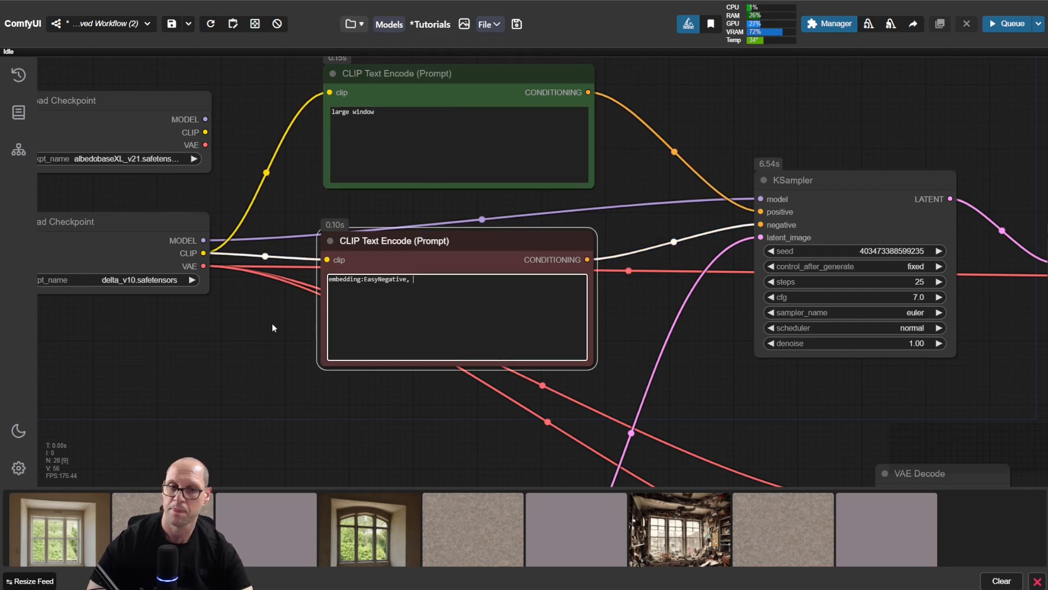
drag(272, 323, 585, 325)
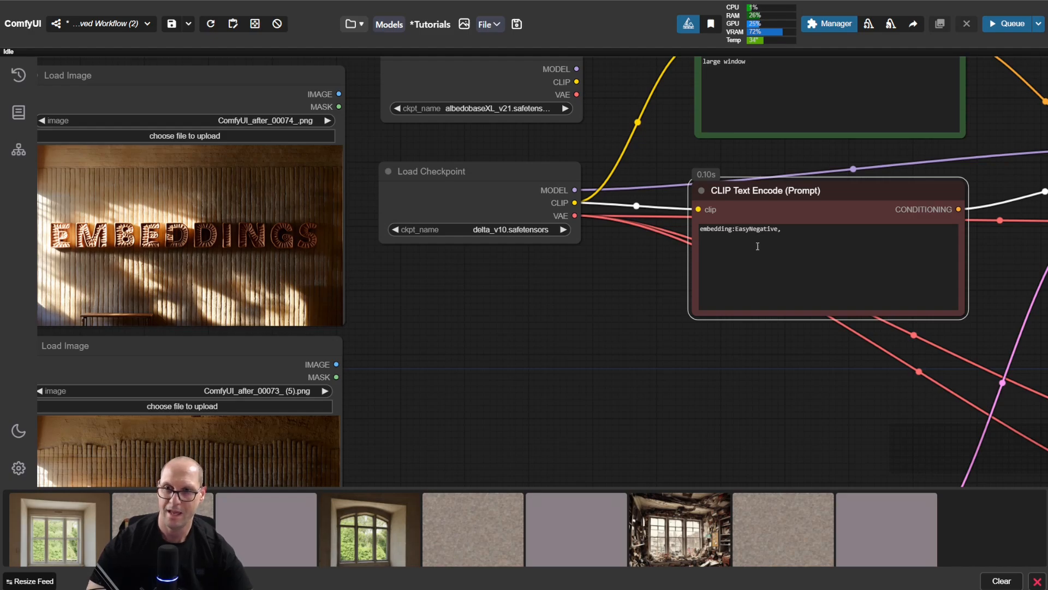
Step: Extend the positive CLIP Text Encode prompt with "bed room," so it reads "large window, bed room,"
drag(777, 346, 724, 432)
click(725, 160)
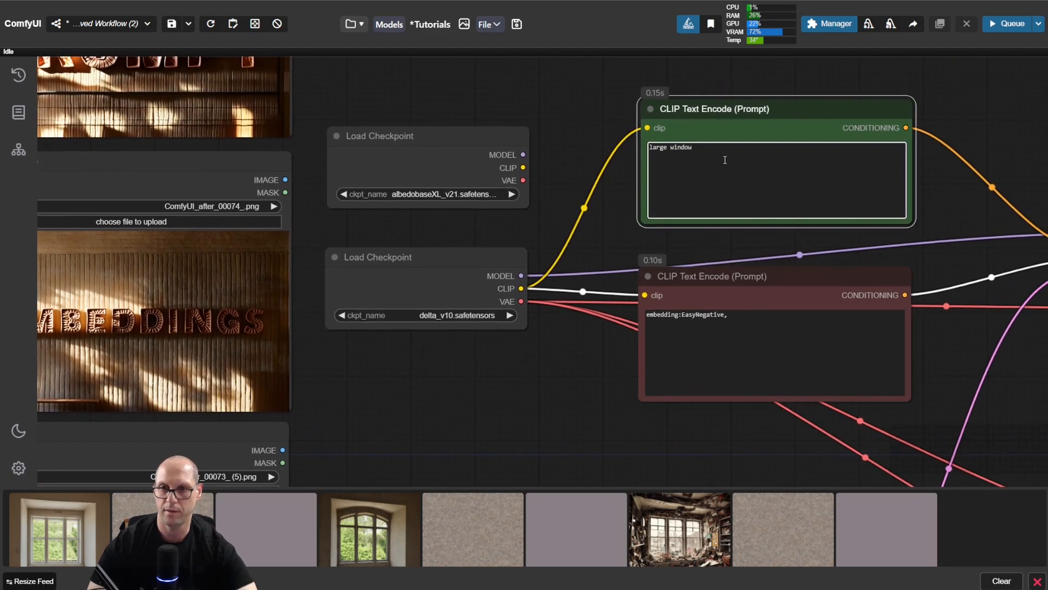
text(, )
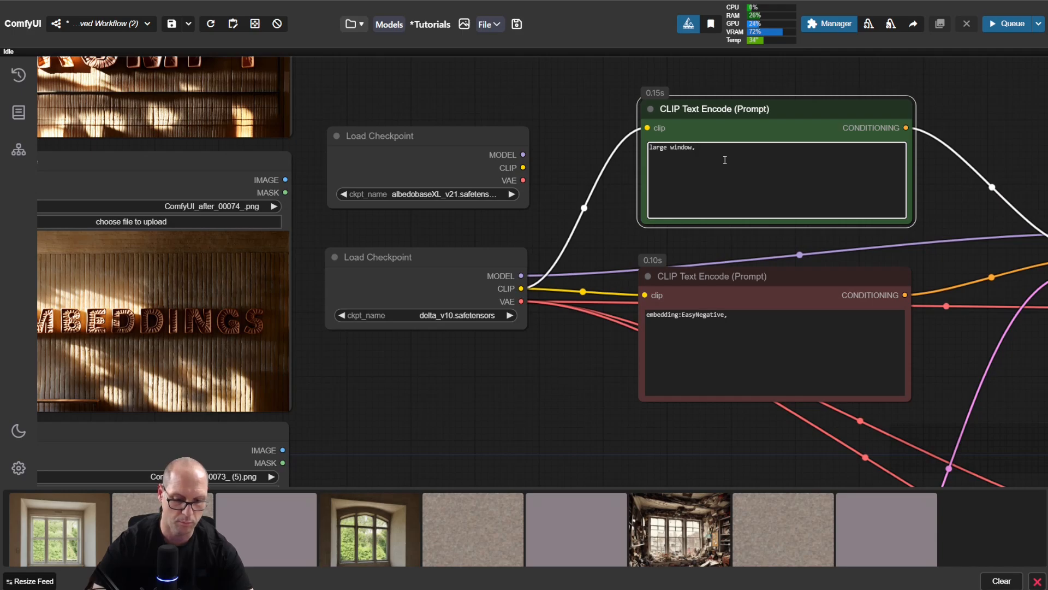
text(bed )
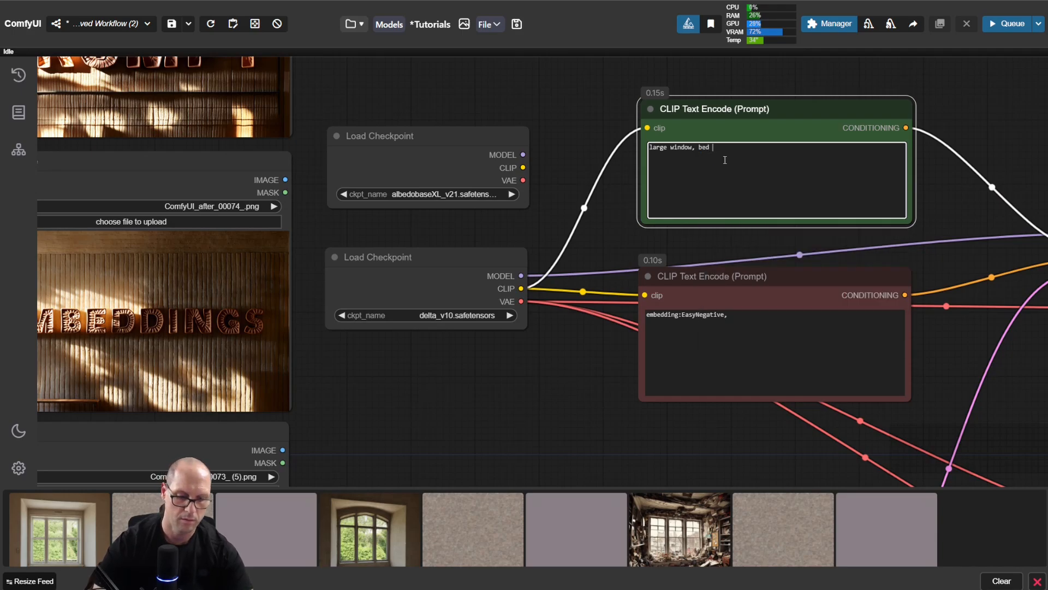
text(room,)
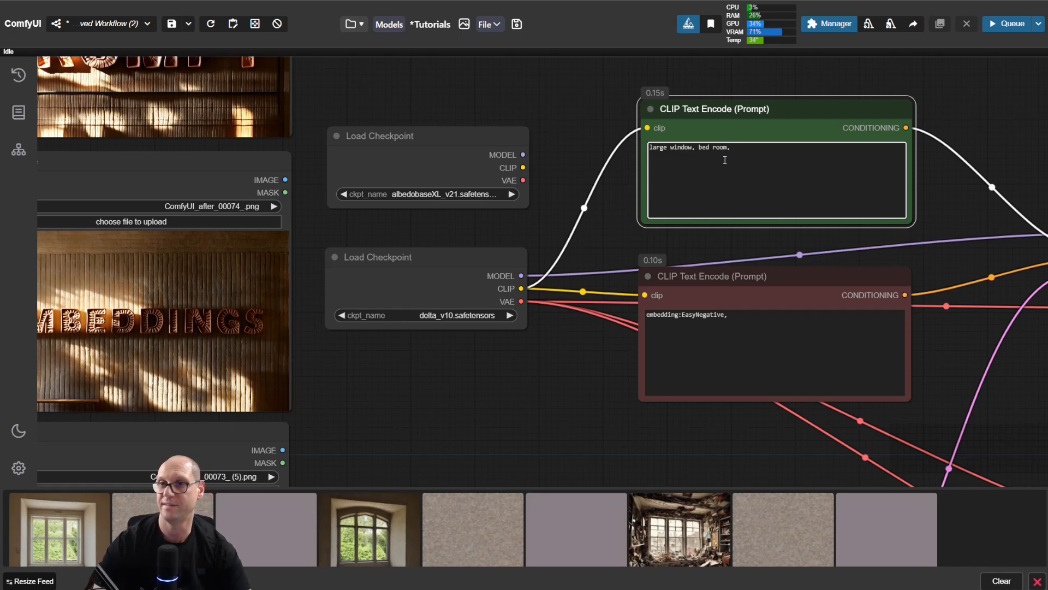
Step: Remove "bed room," from the positive CLIP Text Encode prompt, leaving "large window,", and save the Tutorials workflow
key(BackSpace)
key(BackSpace)
key(BackSpace)
key(BackSpace)
key(BackSpace)
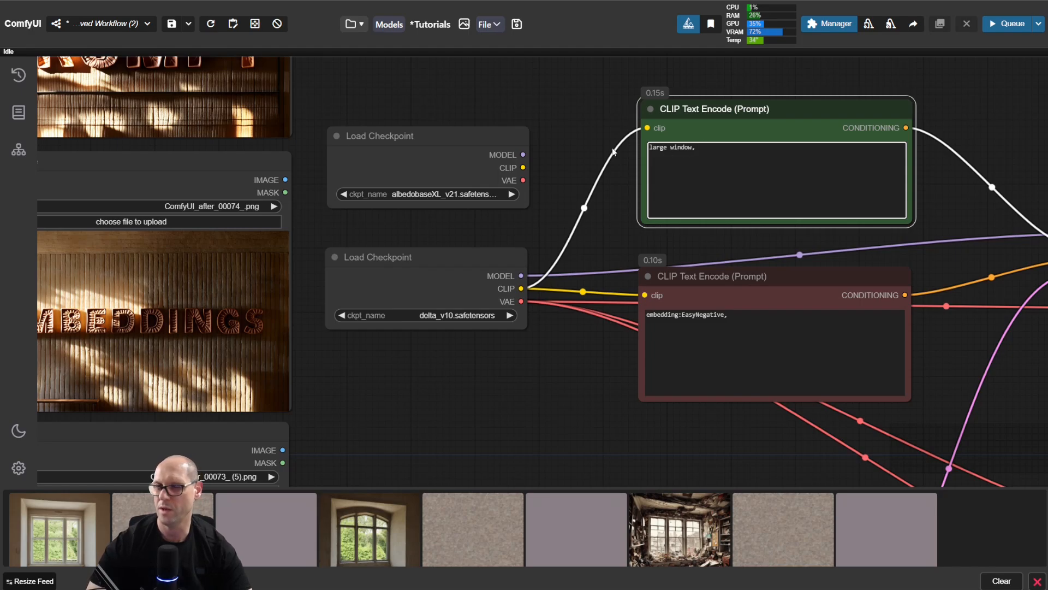
scroll(591, 153, down, 3)
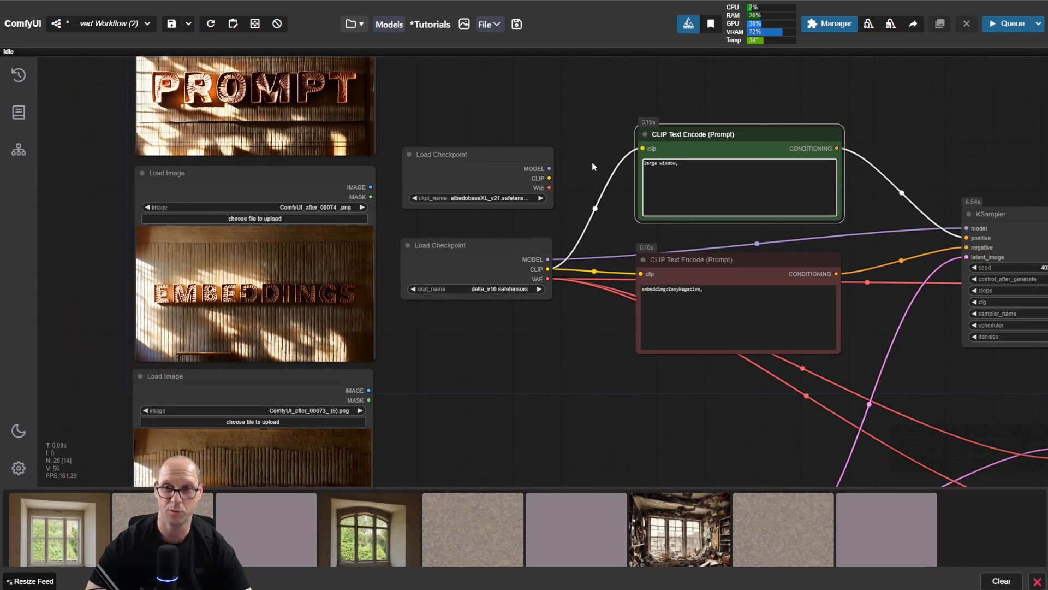
click(516, 27)
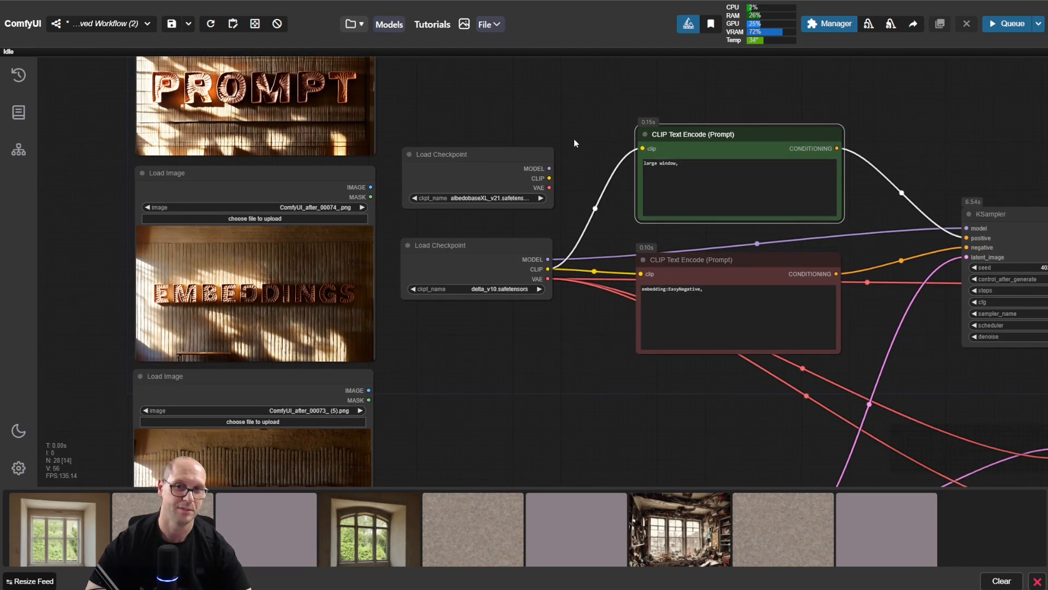
Step: Move the U-NAI Get Text and Wildcard Processor (Mikey) nodes together into the free space between the WILDCARDS image and the Empty Latent Image node
scroll(574, 139, down, 3)
scroll(622, 311, down, 1)
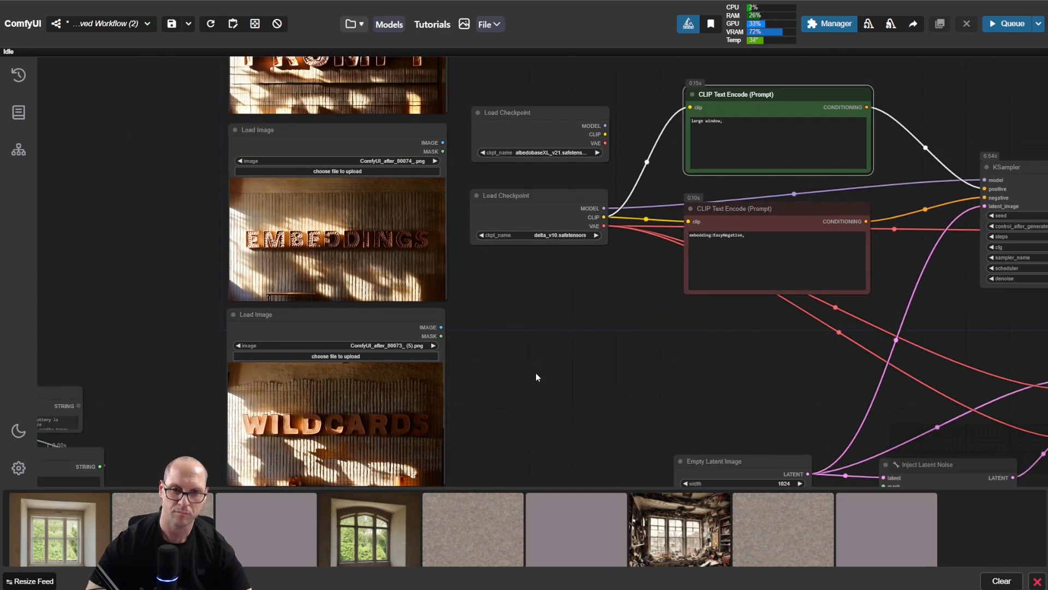
drag(536, 377, 562, 268)
scroll(312, 266, up, 5)
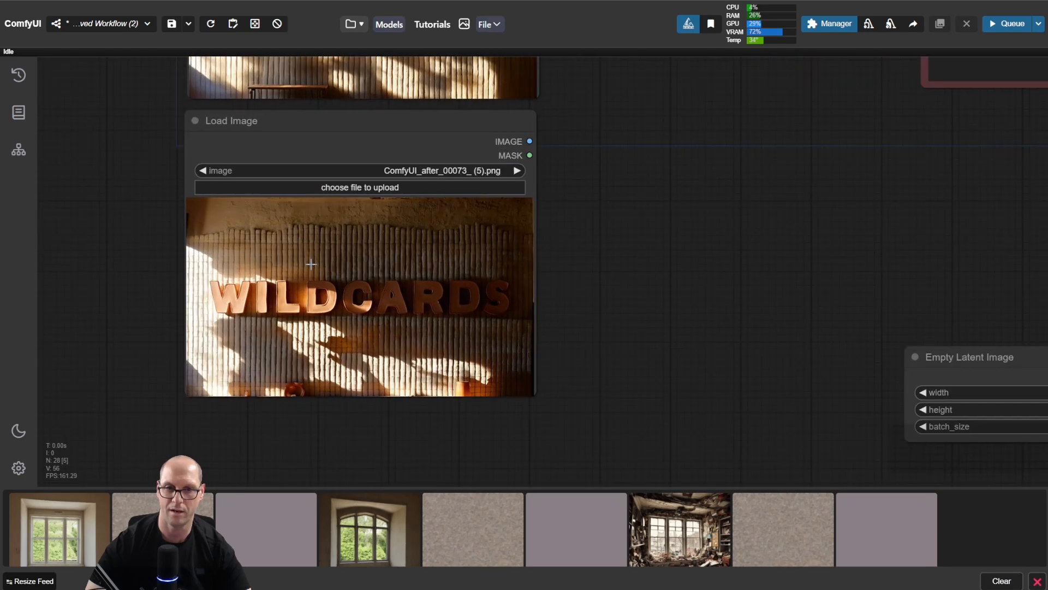
scroll(312, 265, up, 1)
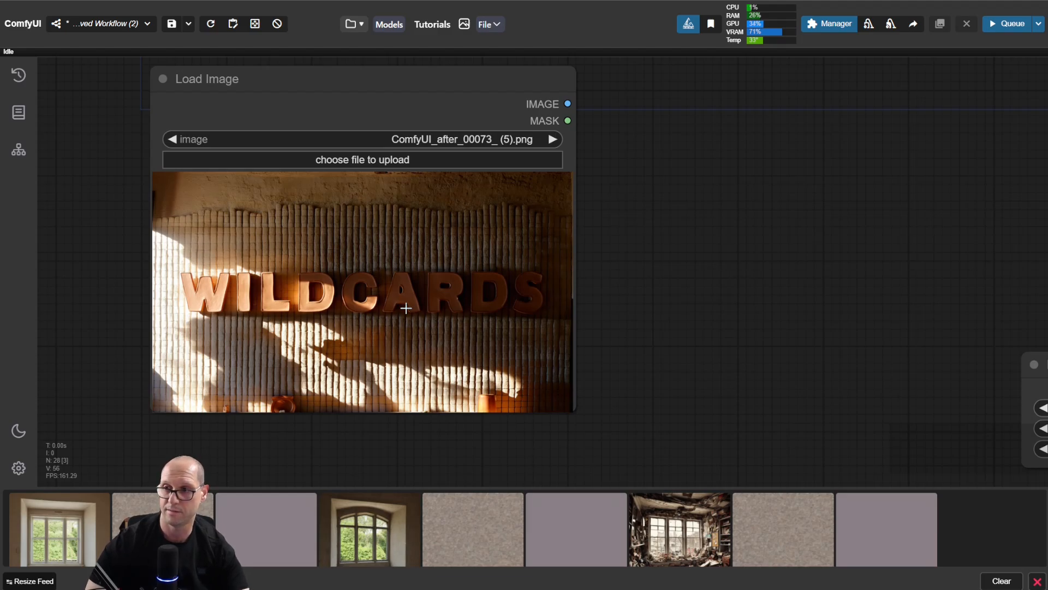
scroll(406, 308, down, 5)
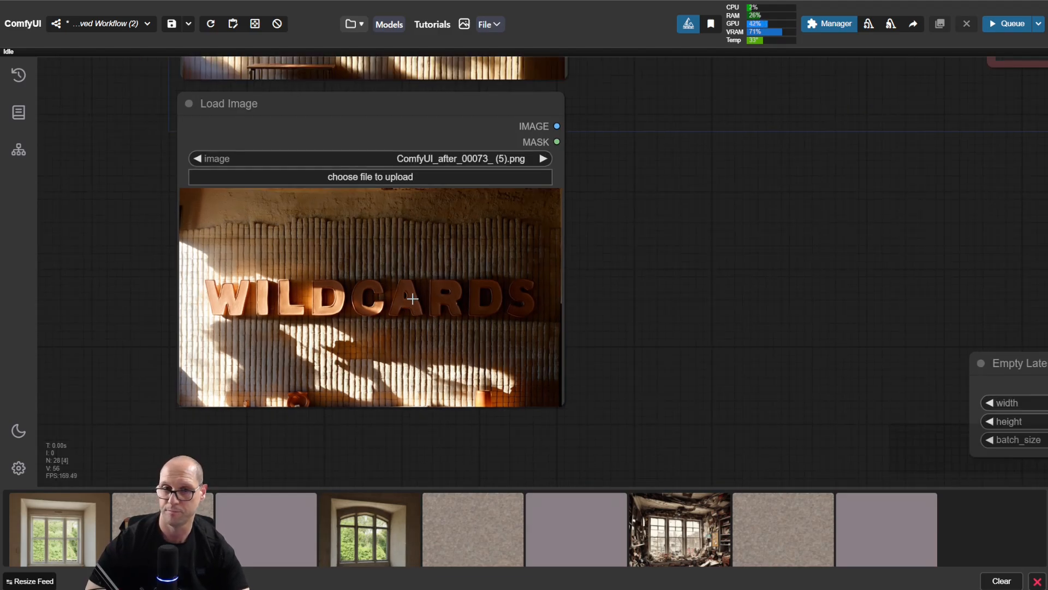
drag(210, 380, 347, 294)
drag(320, 179, 71, 406)
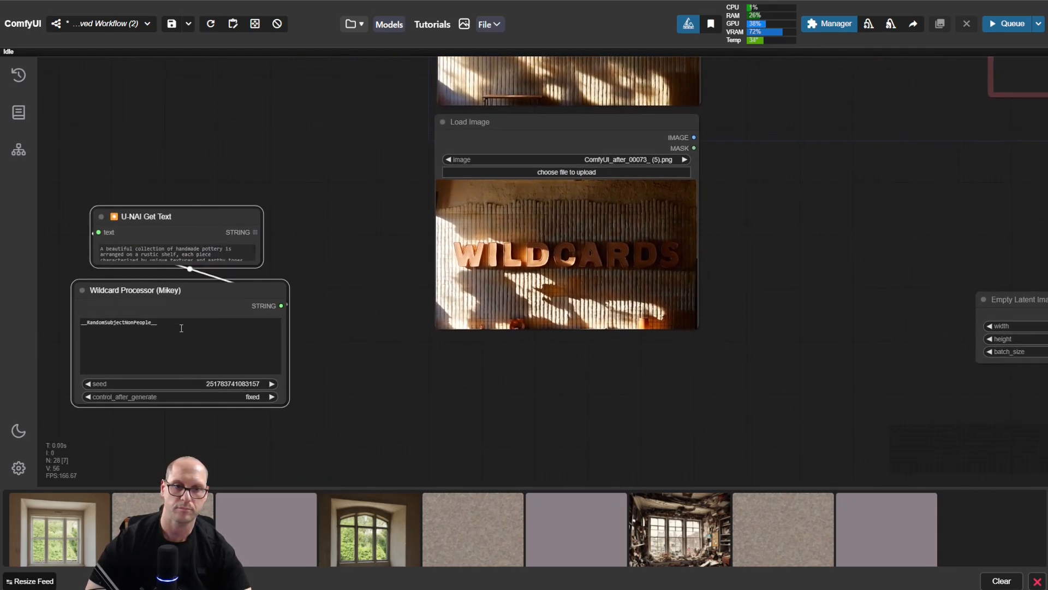
drag(106, 290, 817, 211)
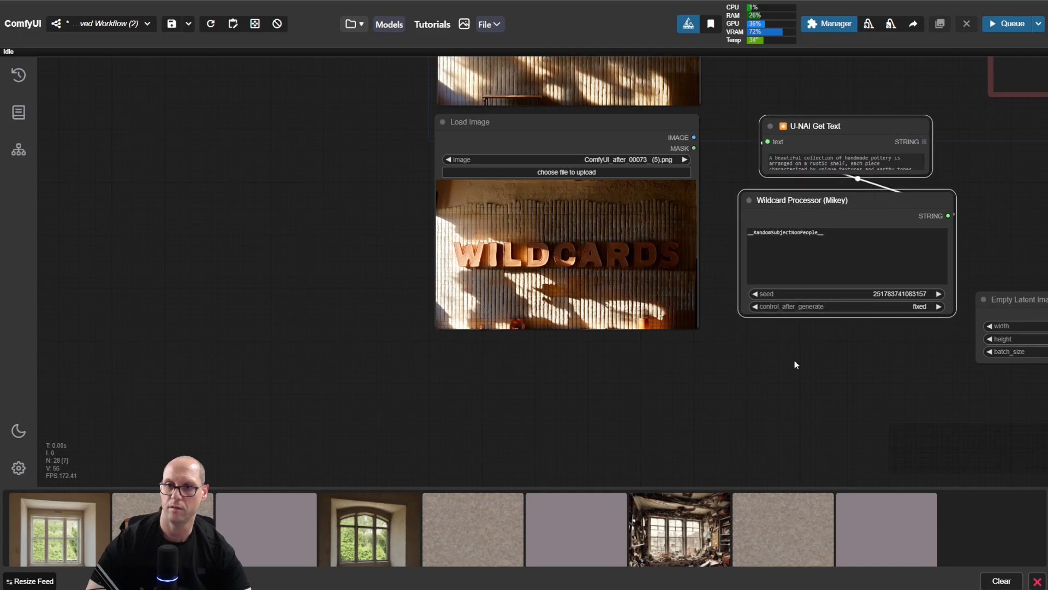
drag(795, 359, 433, 460)
click(673, 289)
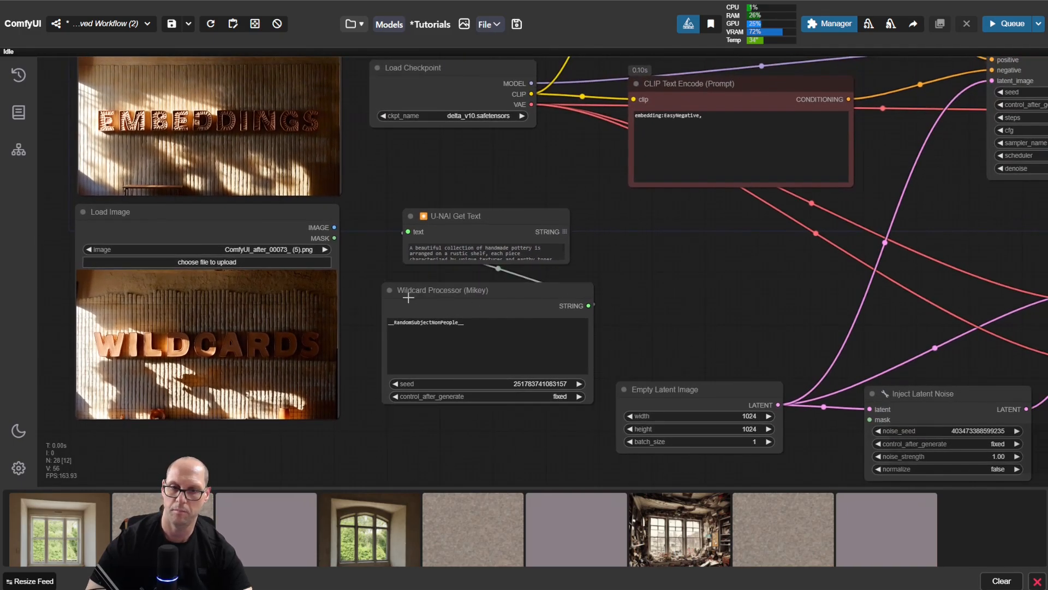
drag(481, 217, 468, 212)
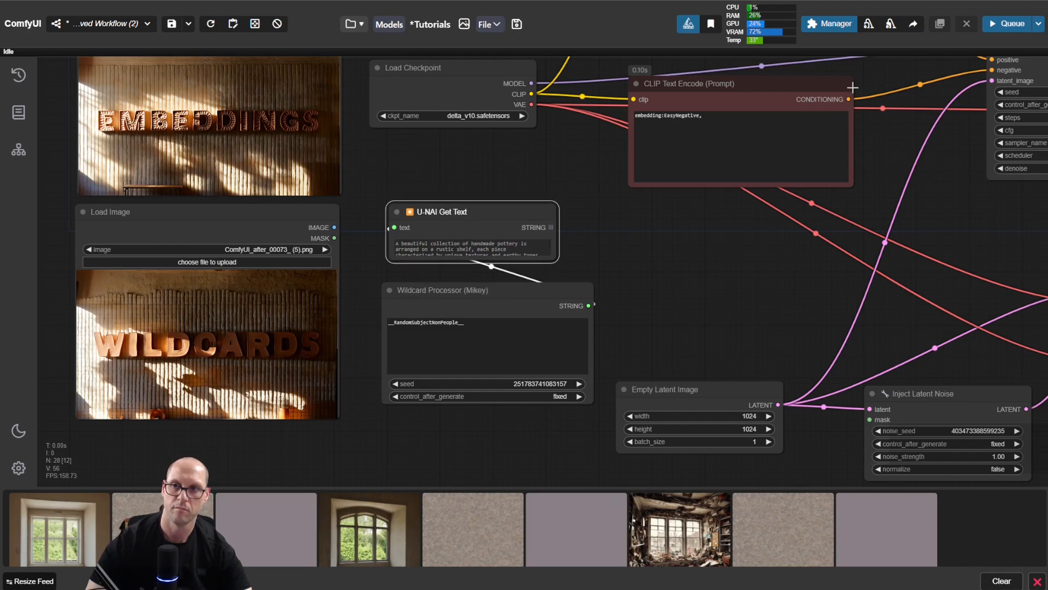
Step: Search the Custom Nodes Manager for "mikey", then close the manager windows
click(832, 26)
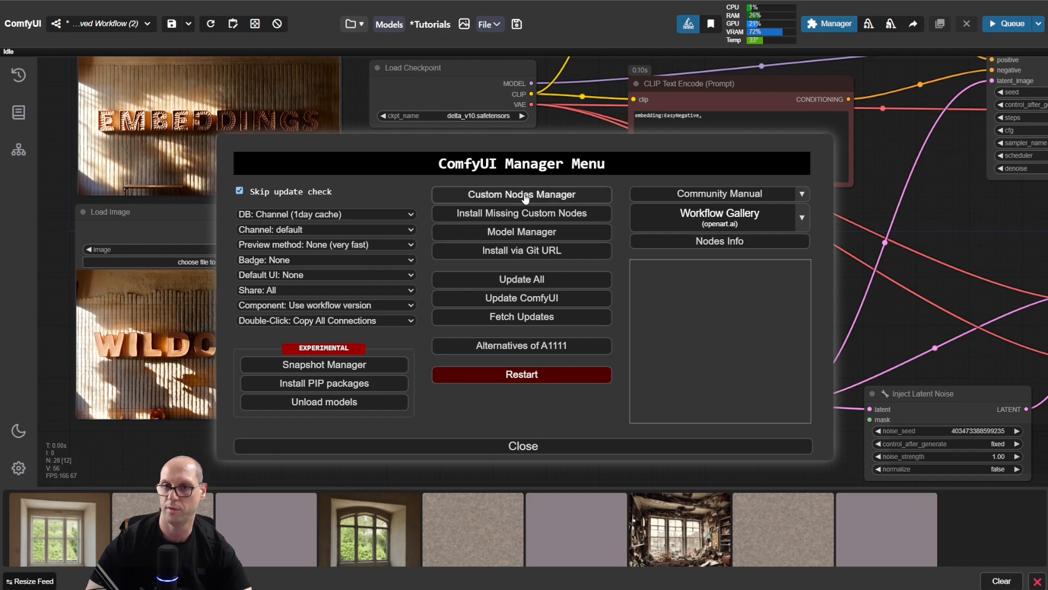
click(498, 195)
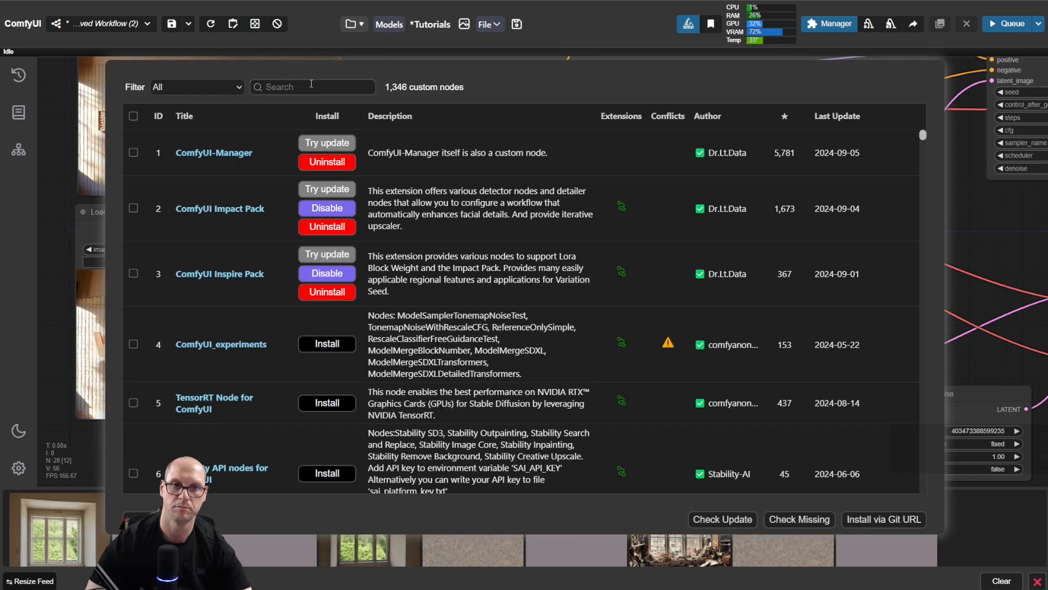
click(311, 83)
text(mik)
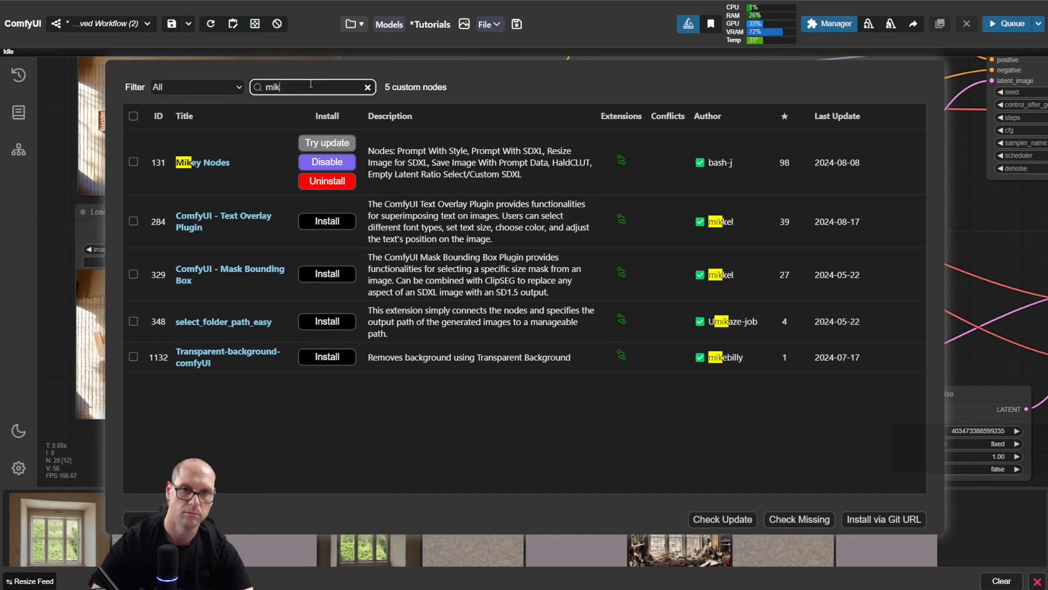
text(ey)
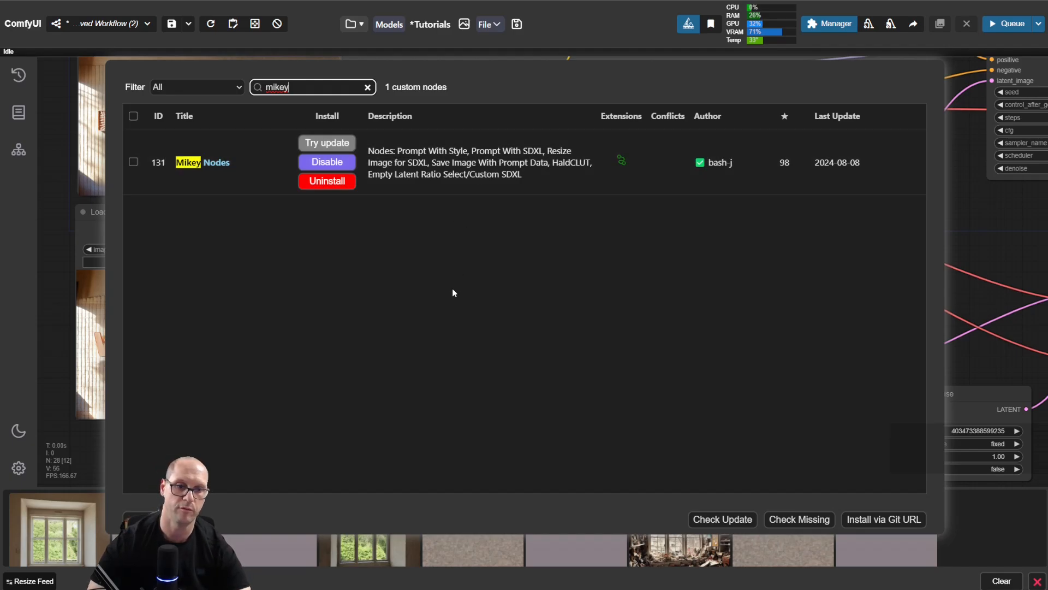
key(Escape)
click(140, 519)
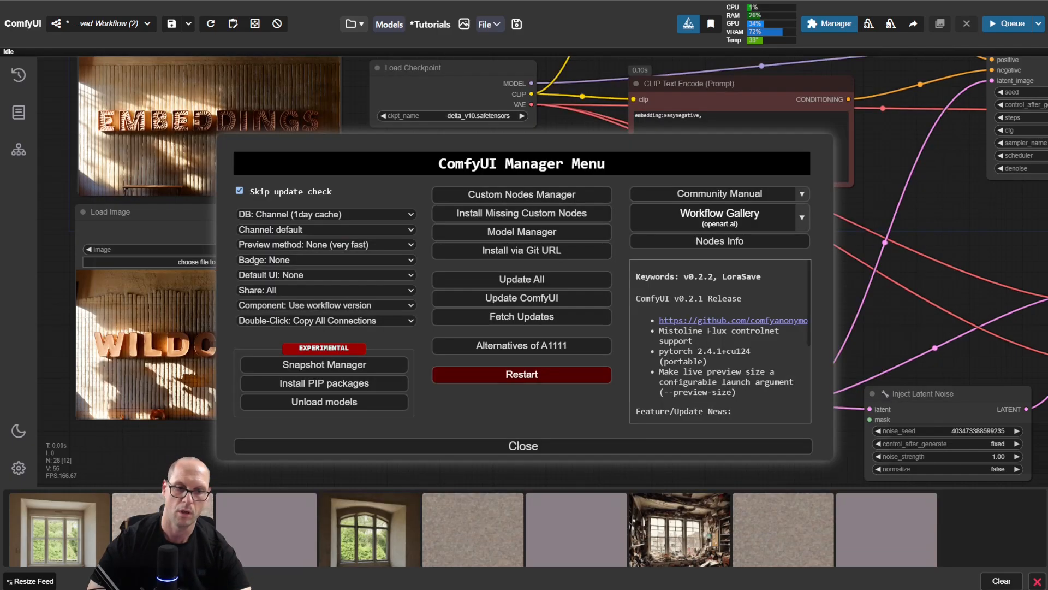
click(513, 448)
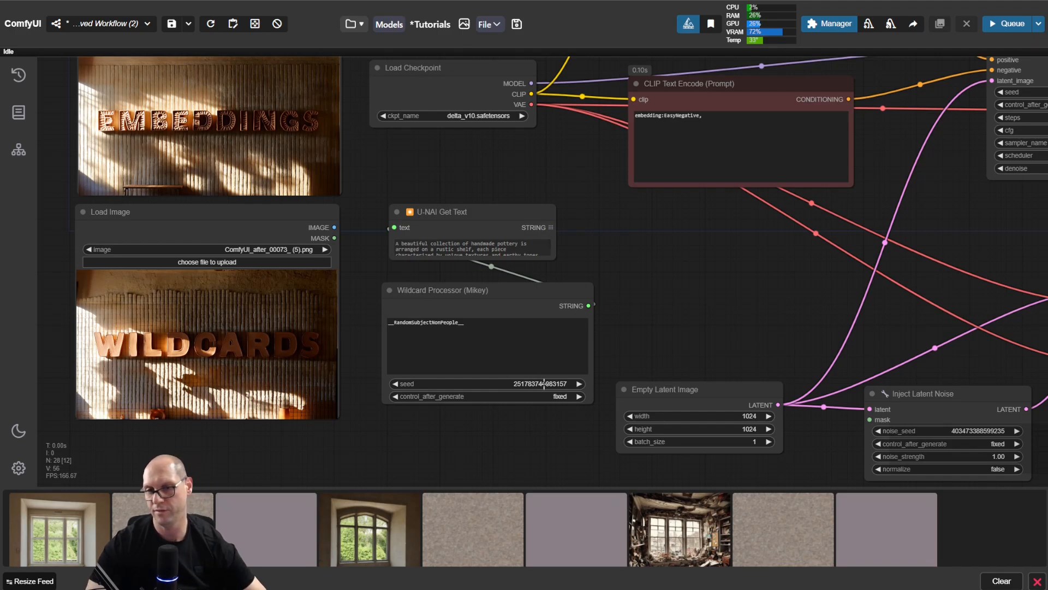
click(557, 397)
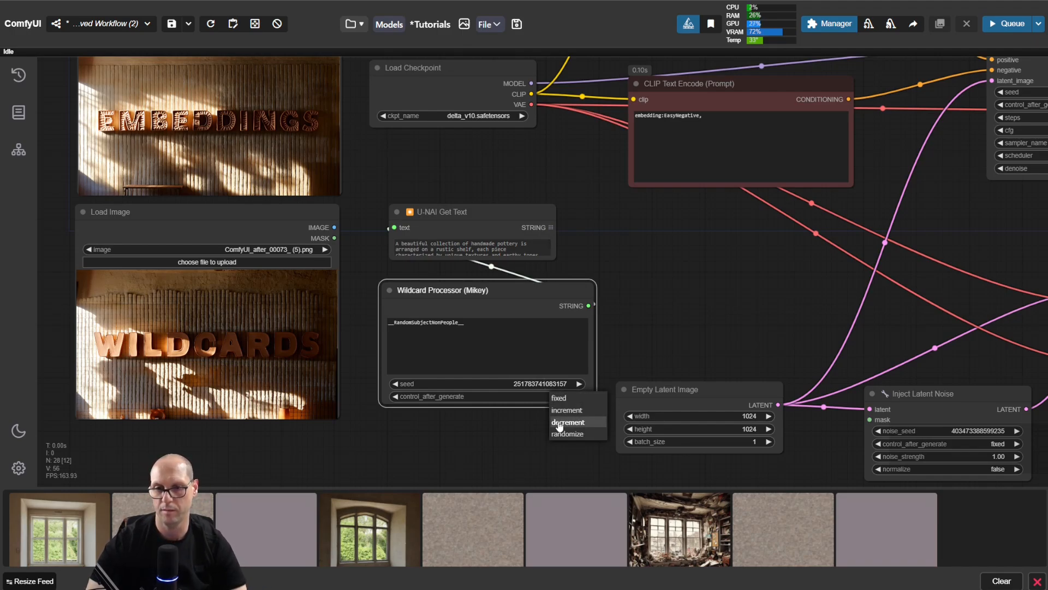
click(525, 440)
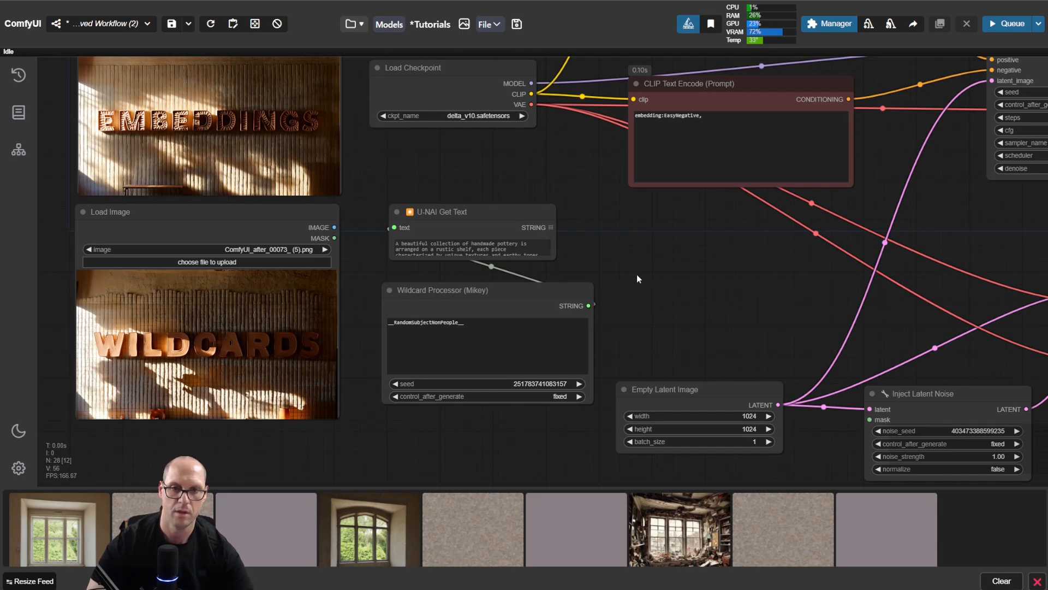
Step: Enlarge the U-NAI Get Text node until its full text fits, and place it just above the Wildcard Processor node
drag(636, 275, 634, 290)
drag(520, 229, 506, 181)
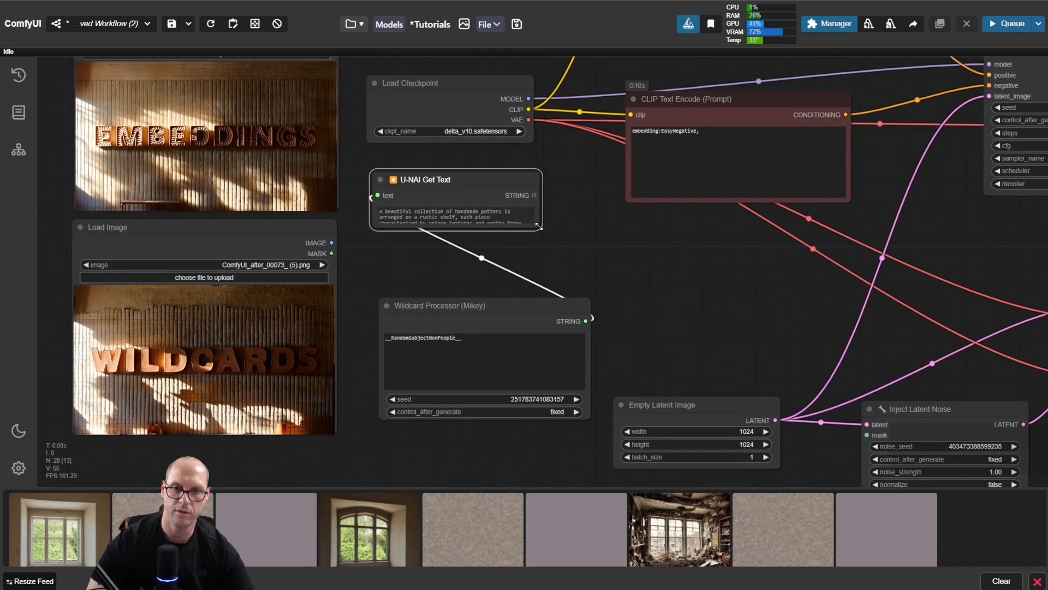
drag(540, 229, 590, 285)
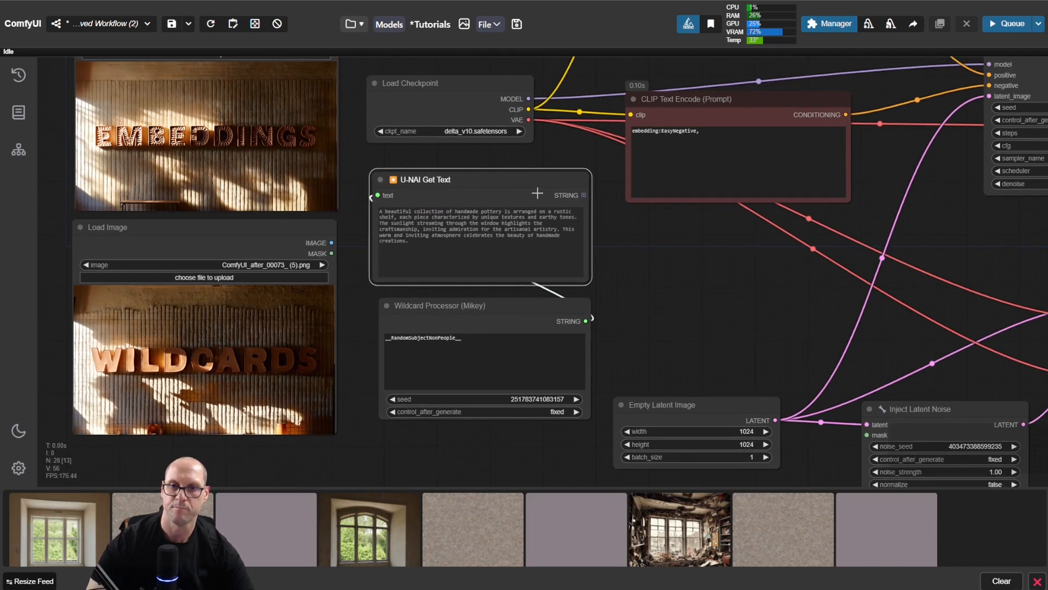
drag(537, 194, 541, 189)
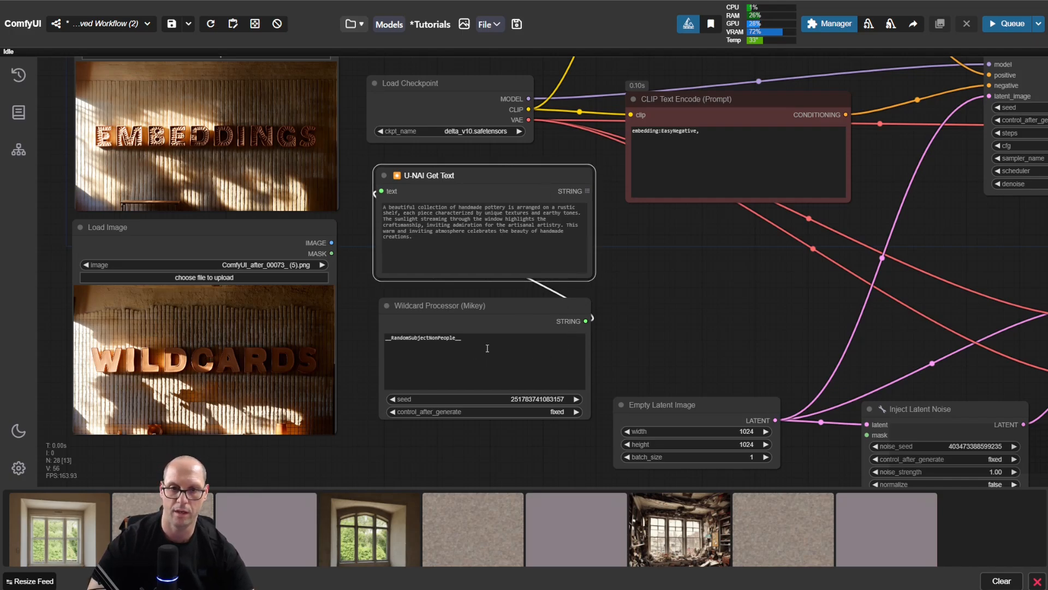
Step: Clear the Wildcard Processor's prompt text and re-enter the wildcard as "__RandomSubjectNonPeople__" with double underscores on both sides
scroll(666, 329, up, 8)
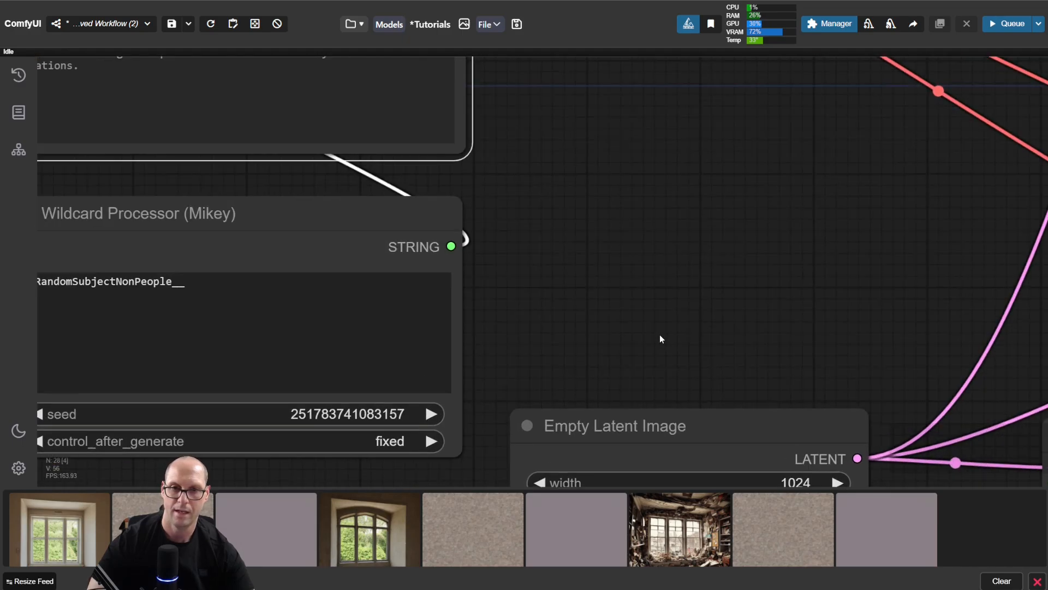
drag(587, 330, 778, 221)
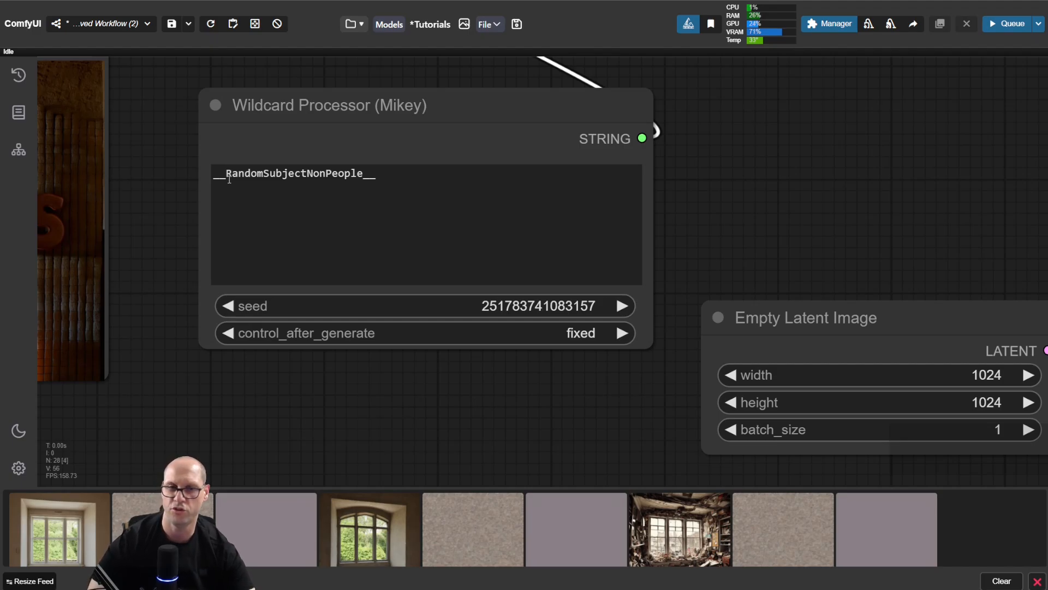
drag(224, 174, 362, 171)
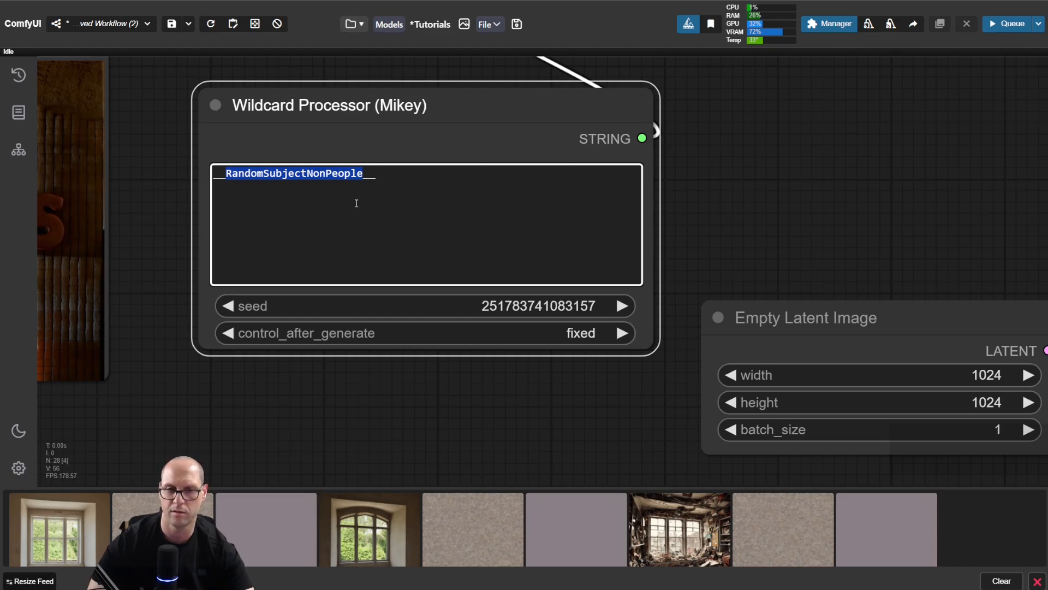
click(378, 179)
key(ctrl+a)
key(ctrl+c)
key(BackSpace)
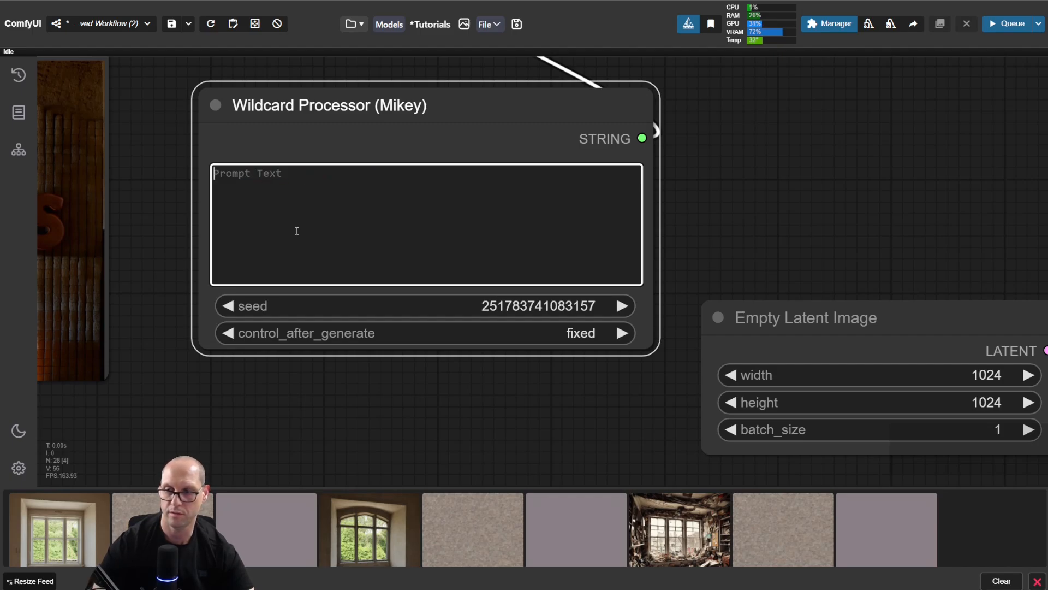
text(__)
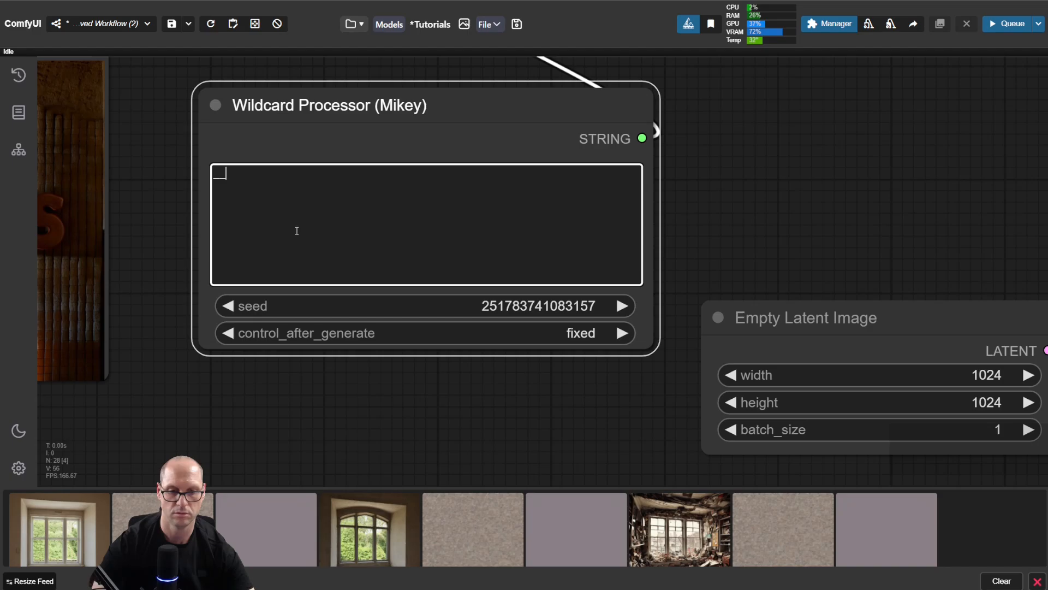
key(ctrl+v)
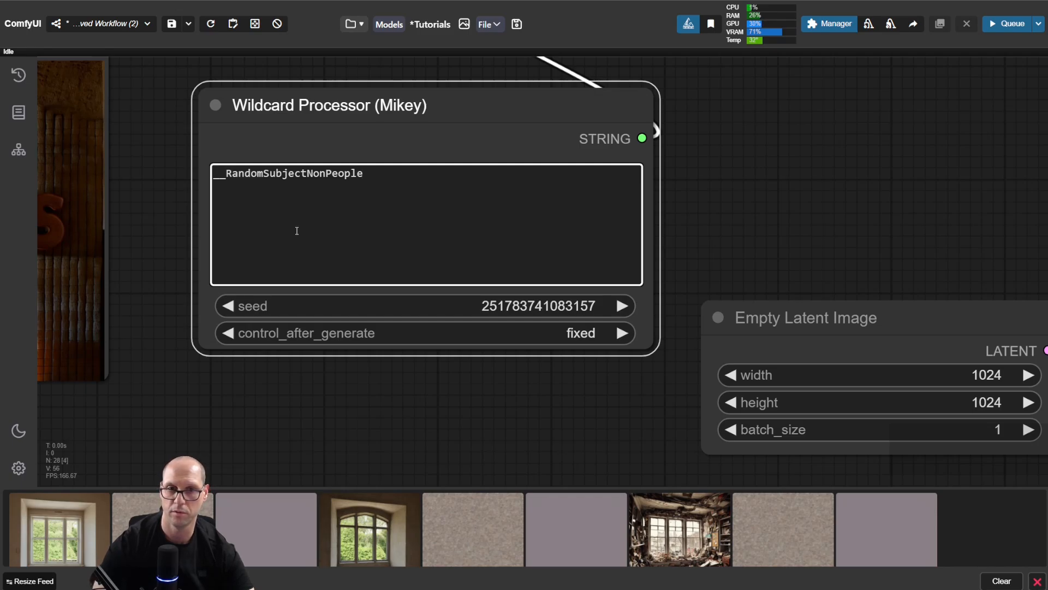
text(__)
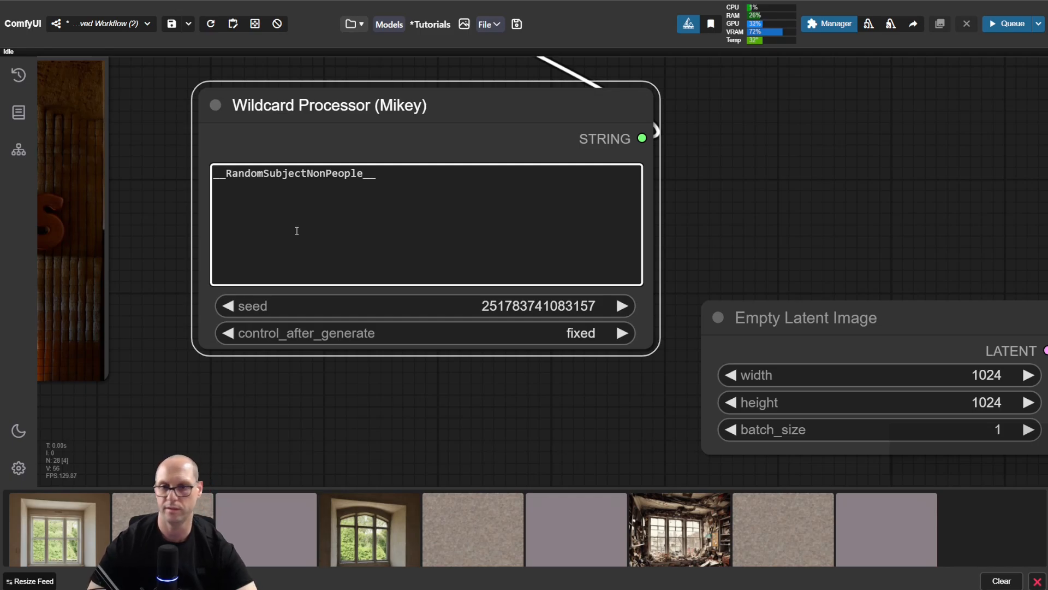
Step: Set the Wildcard Processor's seed to 0 and move the node slightly closer beneath the U-NAI Get Text node
click(542, 301)
text(0)
key(Return)
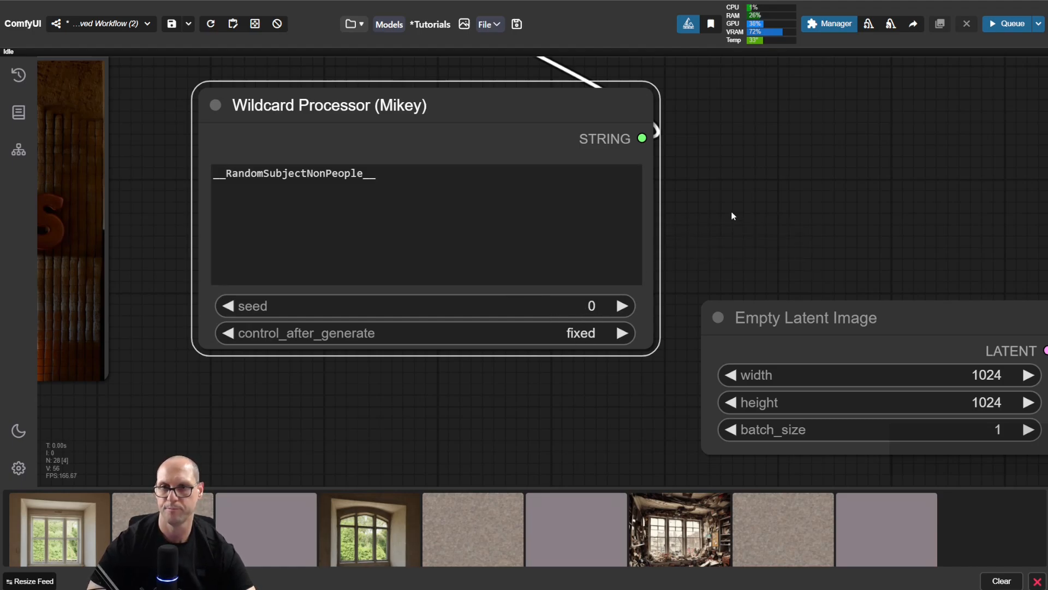
drag(732, 212, 673, 334)
scroll(687, 293, down, 3)
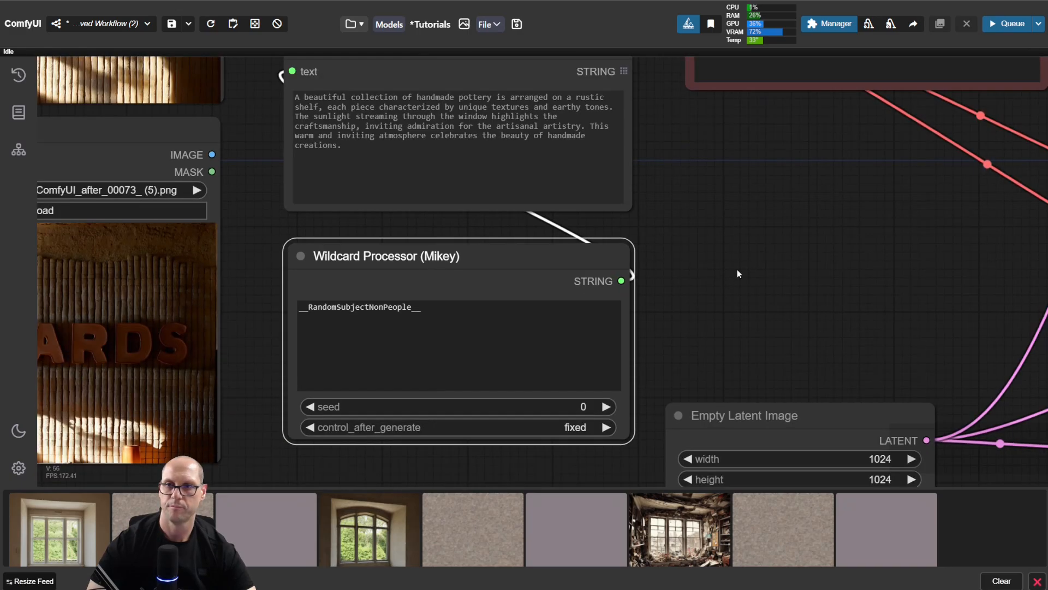
drag(770, 227, 746, 269)
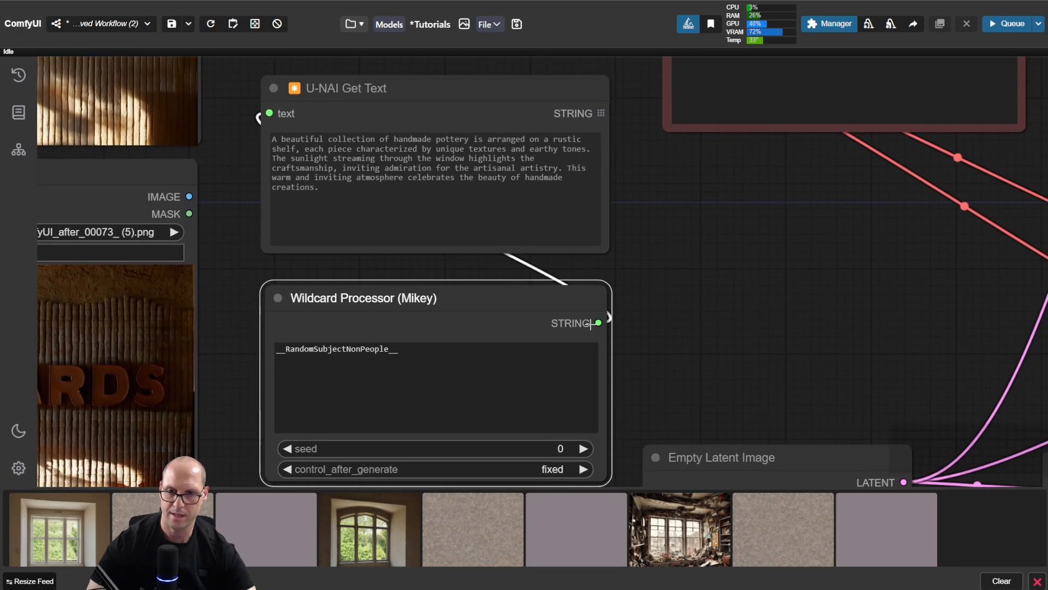
drag(508, 302, 500, 291)
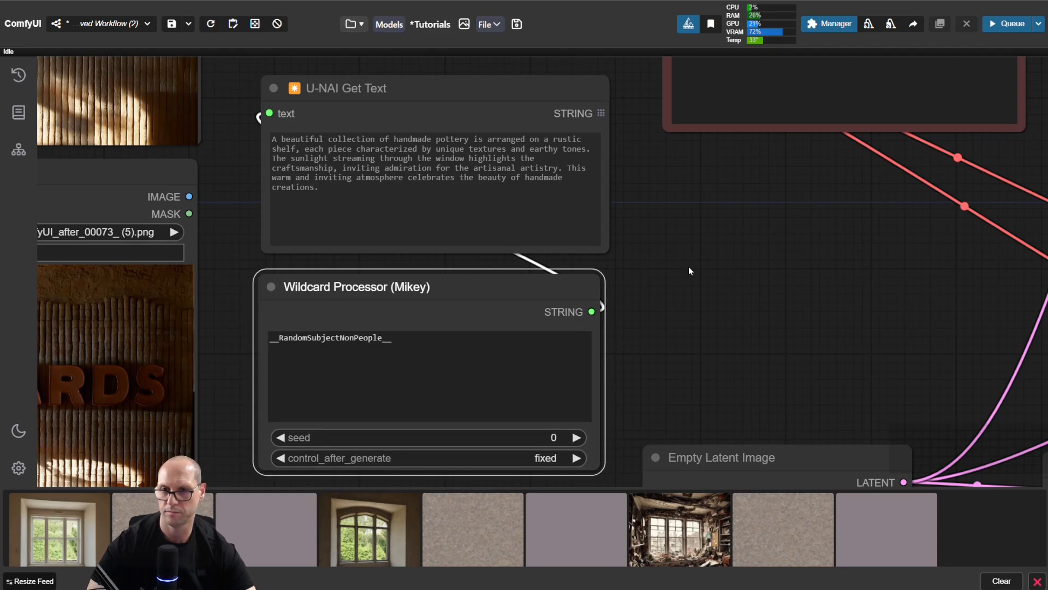
Step: Convert the text widget of the green positive CLIP Text Encode node to an input
scroll(694, 275, down, 4)
drag(735, 235, 614, 434)
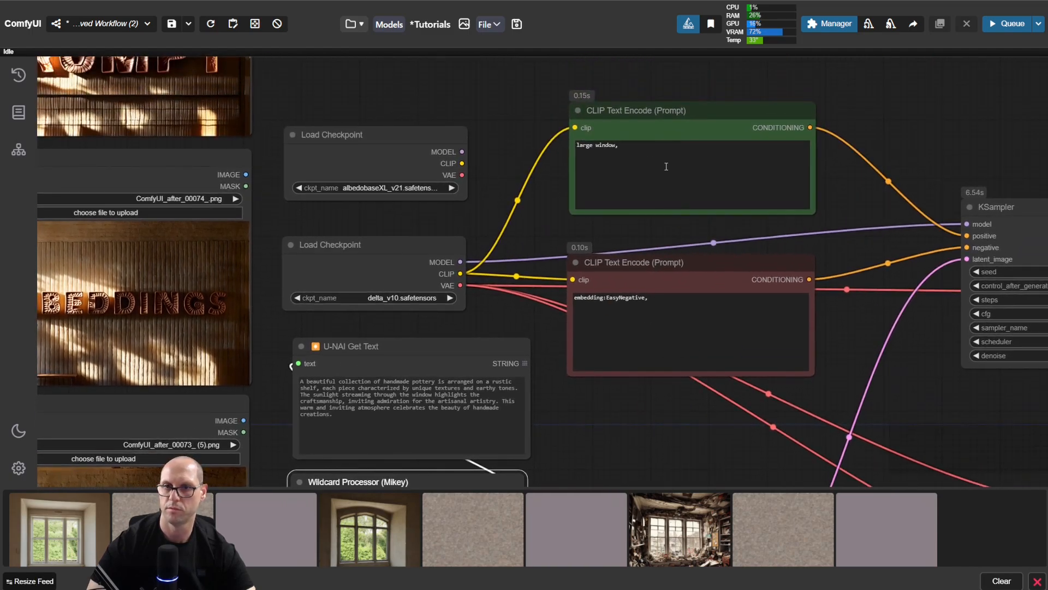
click(645, 156)
key(ctrl+a)
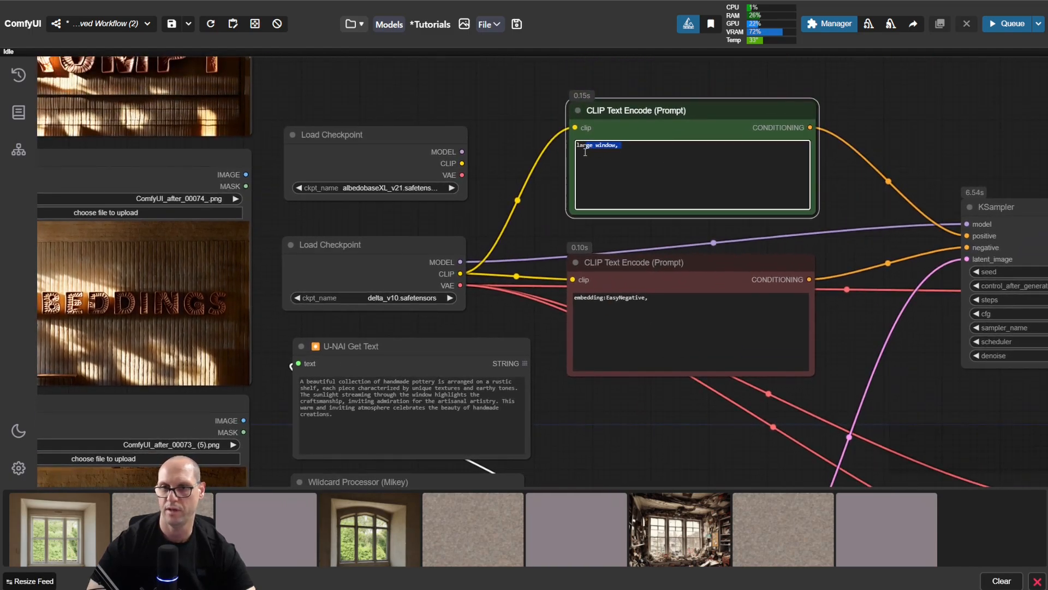
right_click(669, 126)
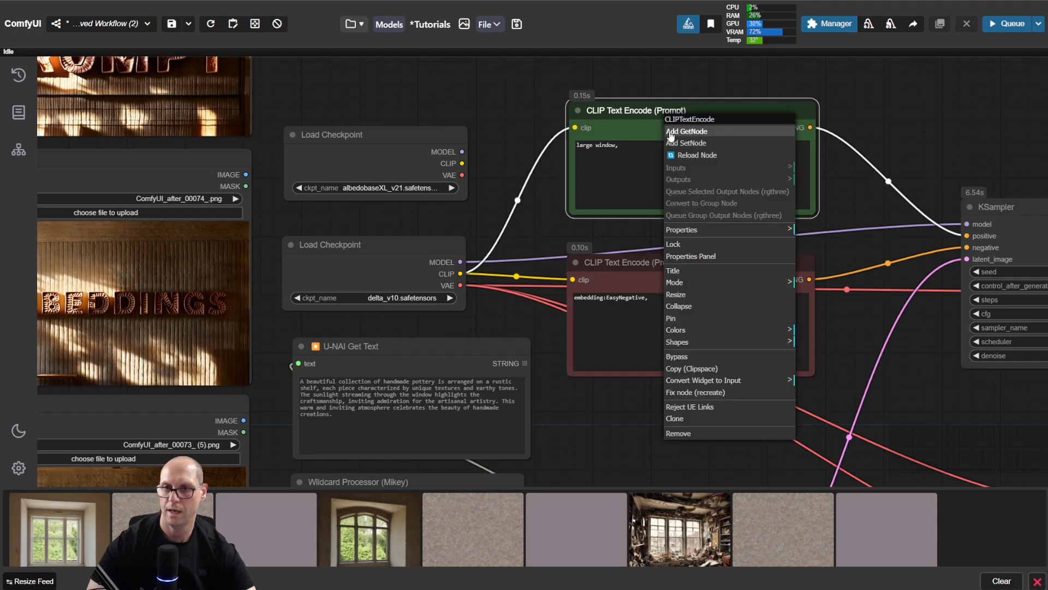
click(757, 383)
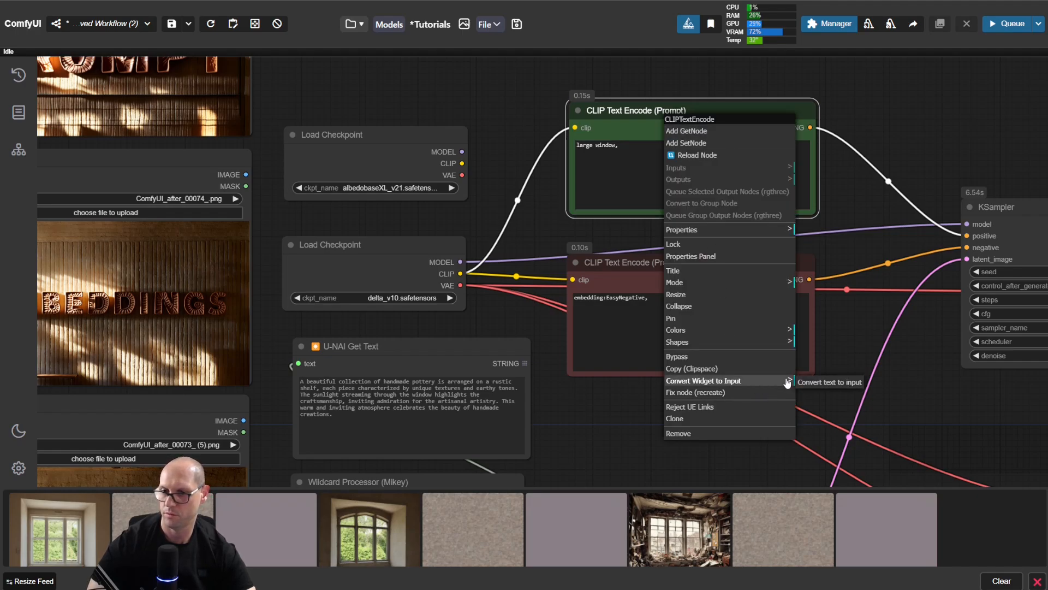
click(814, 383)
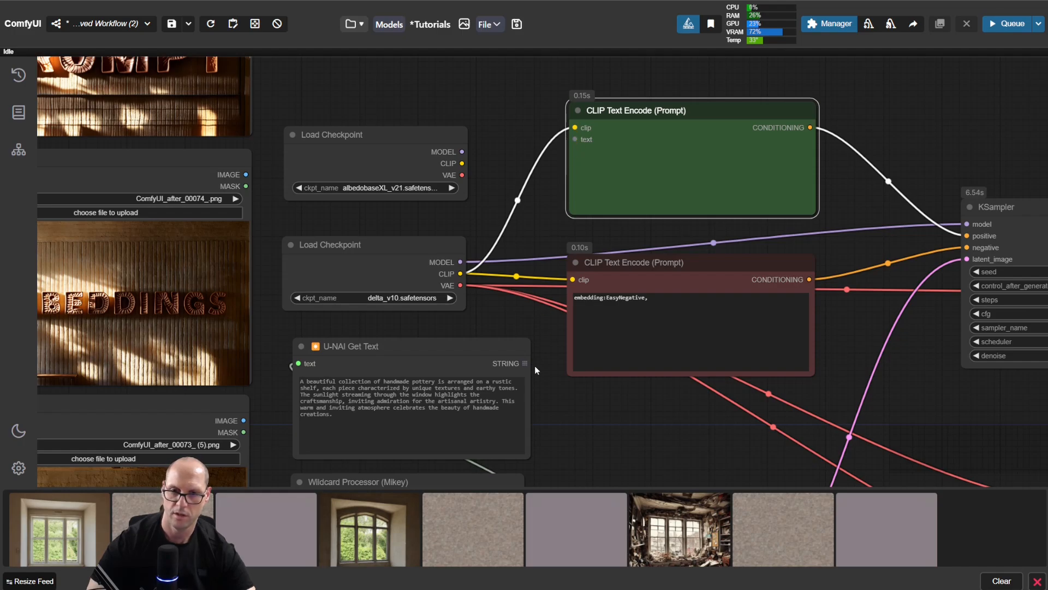
Step: Connect the Wildcard Processor's STRING output to the positive CLIP Text Encode's text input and shift the CLIP node slightly
drag(550, 424, 553, 402)
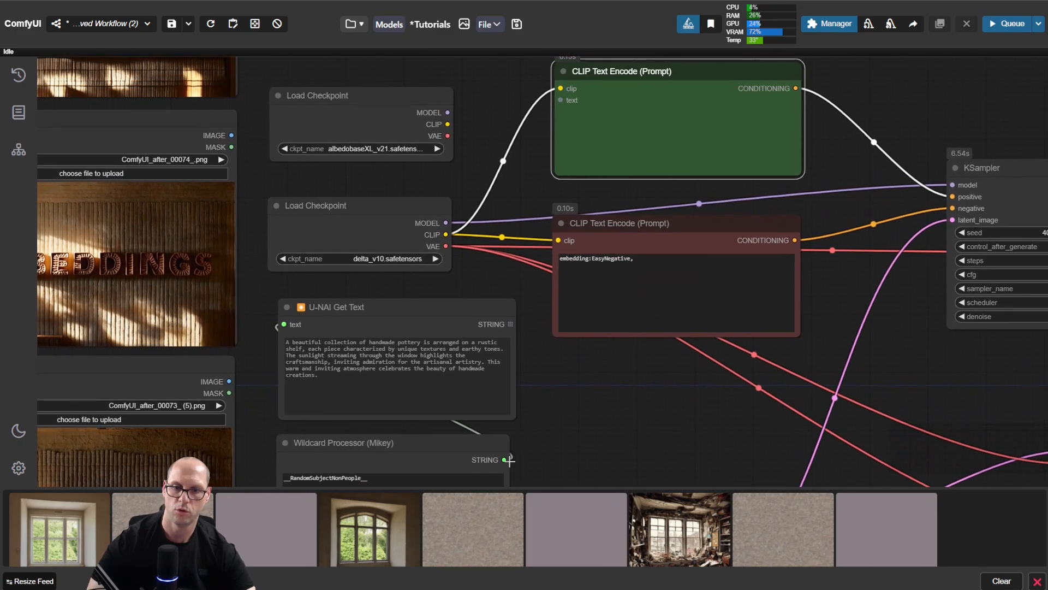
drag(507, 459, 560, 100)
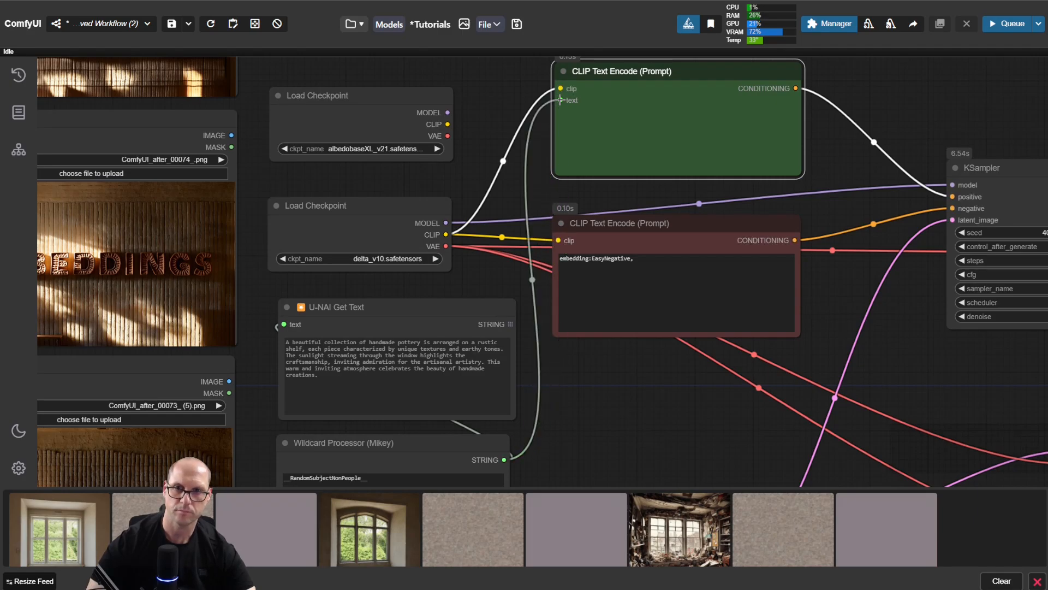
drag(627, 69, 644, 77)
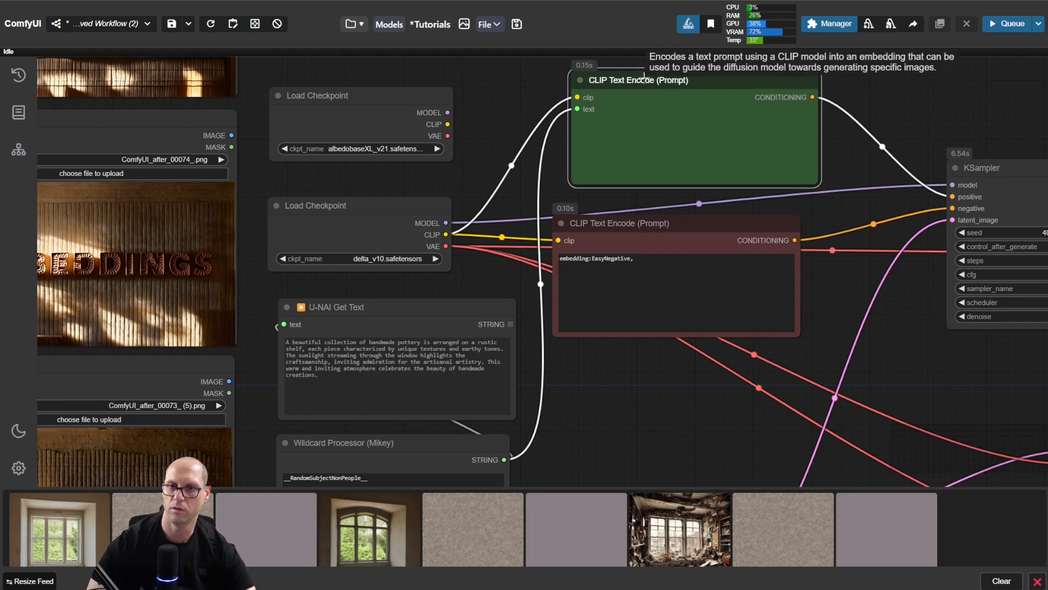
Step: Move the U-NAI Get Text node to just beside the Wildcard Processor's output, above Empty Latent Image, and raise the Wildcard Processor level with it
scroll(572, 443, down, 3)
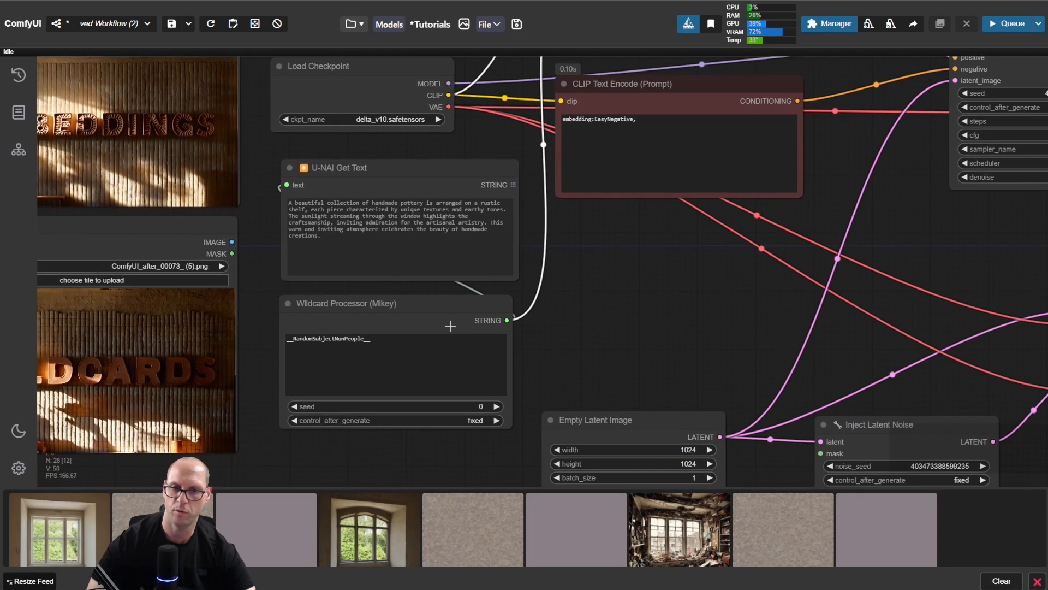
drag(380, 167, 650, 279)
drag(510, 303, 510, 279)
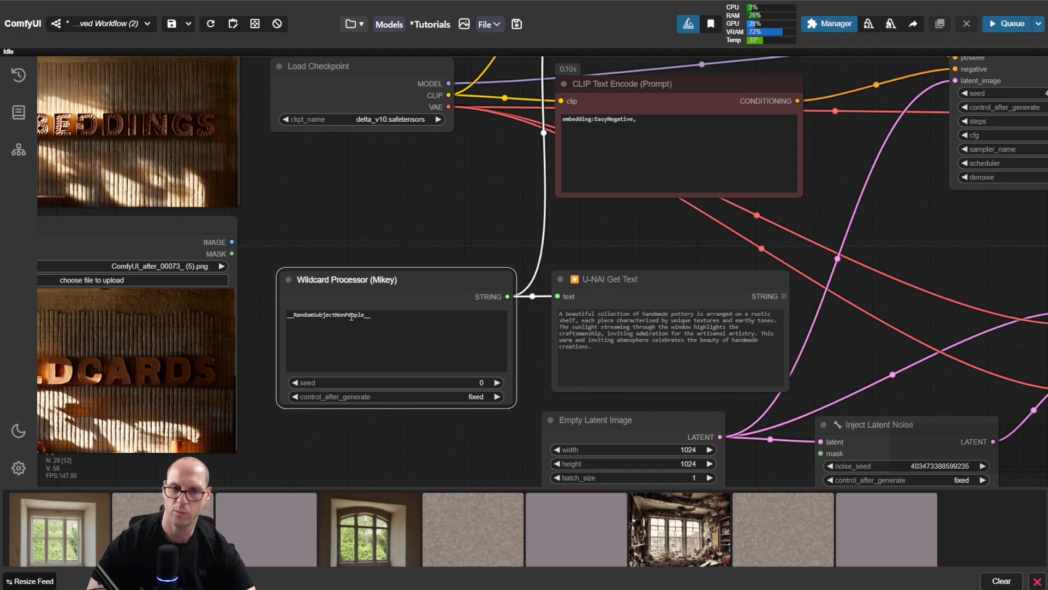
click(427, 195)
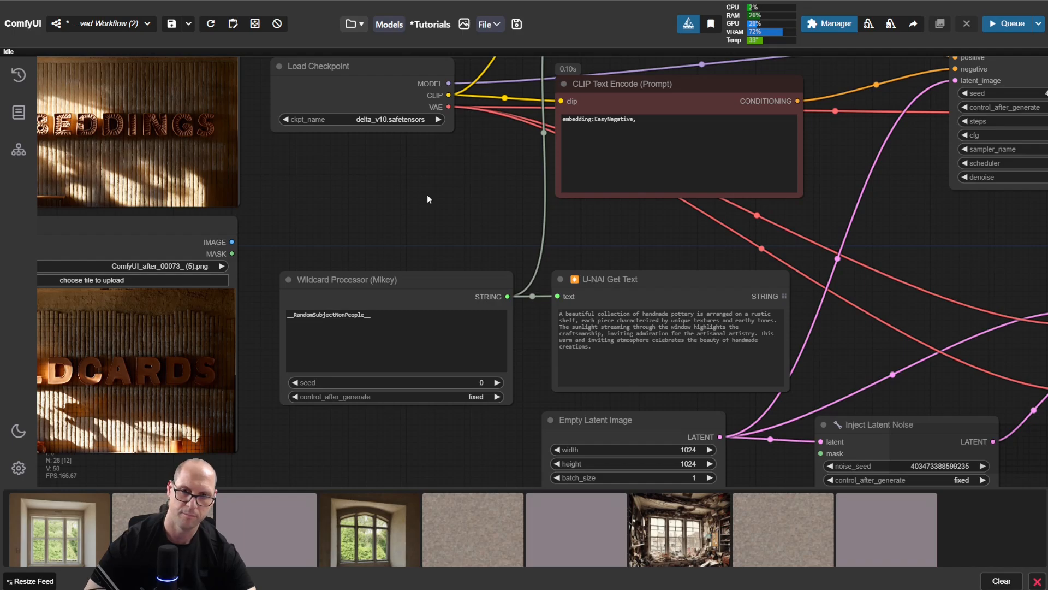
Step: Generate an image from the wildcard prompt, then compare the text in U-NAI Get Text with the final Preview Image
key(ctrl+Return)
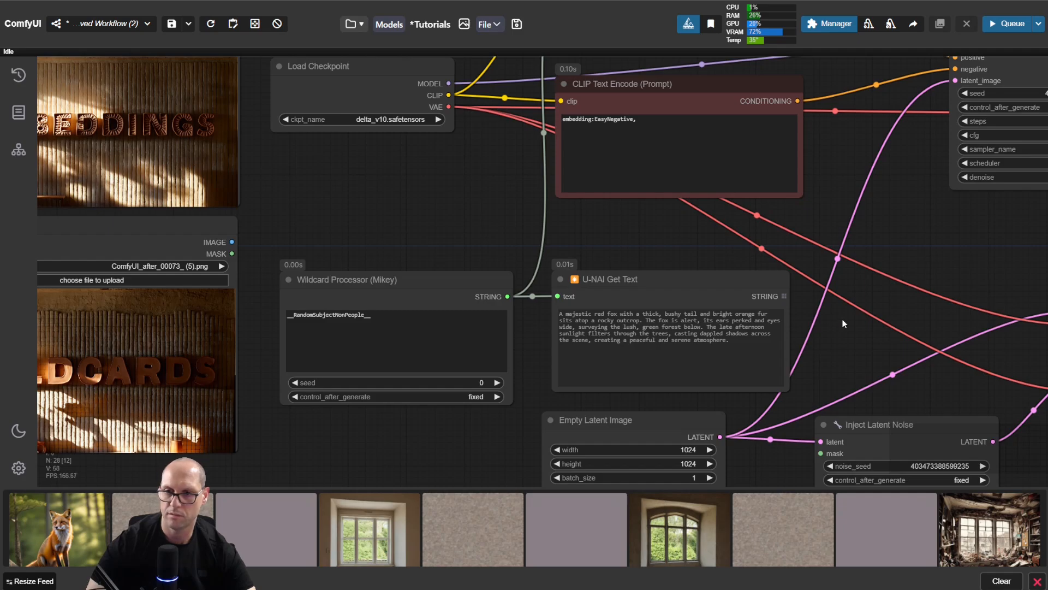
scroll(843, 323, up, 5)
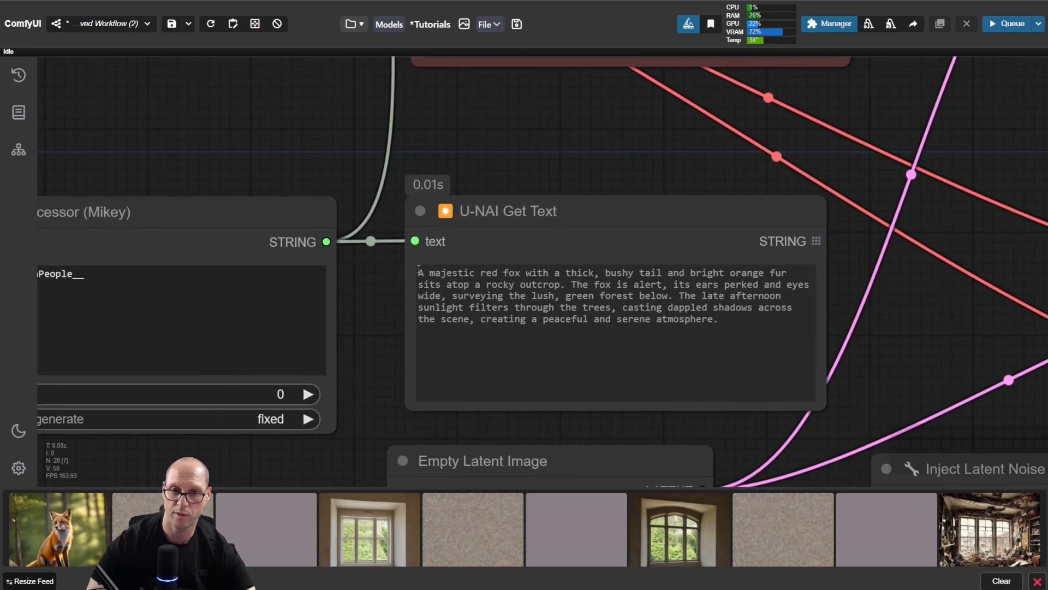
drag(417, 265, 728, 339)
click(750, 360)
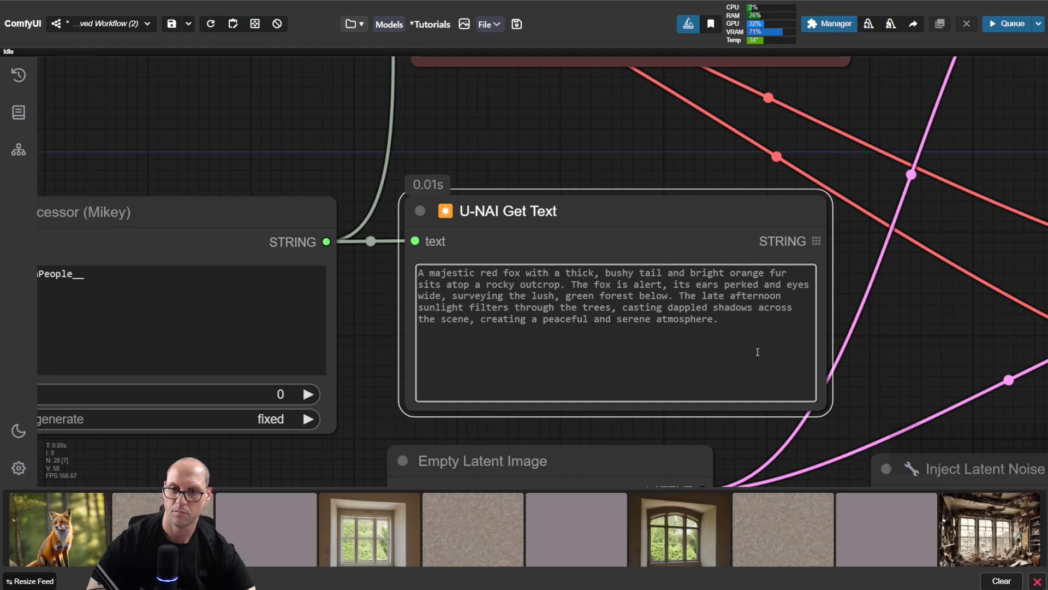
scroll(938, 355, down, 9)
scroll(844, 255, up, 3)
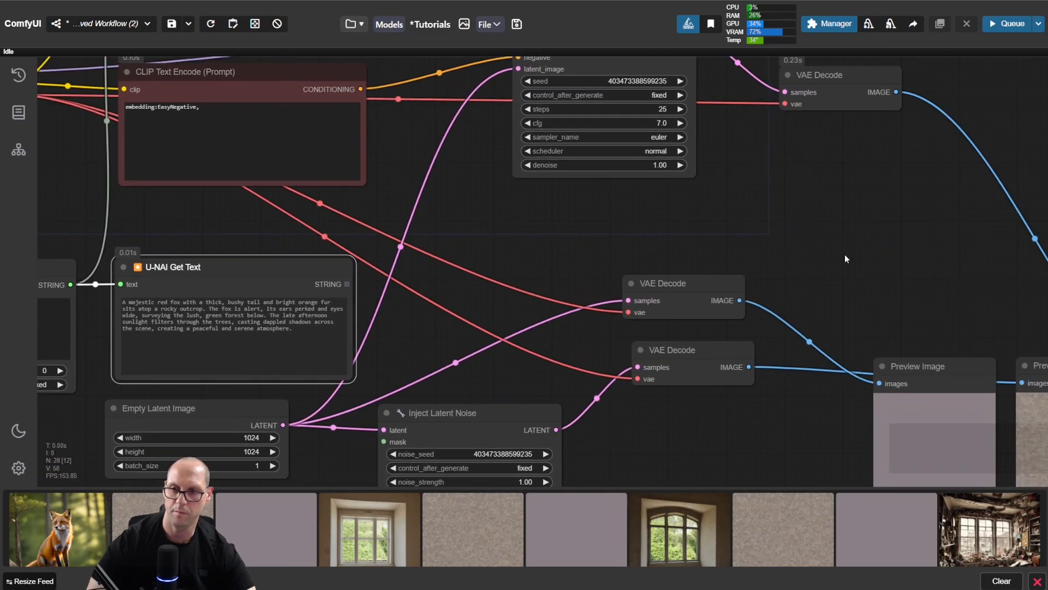
drag(844, 255, 386, 154)
drag(906, 330, 824, 312)
scroll(814, 327, up, 6)
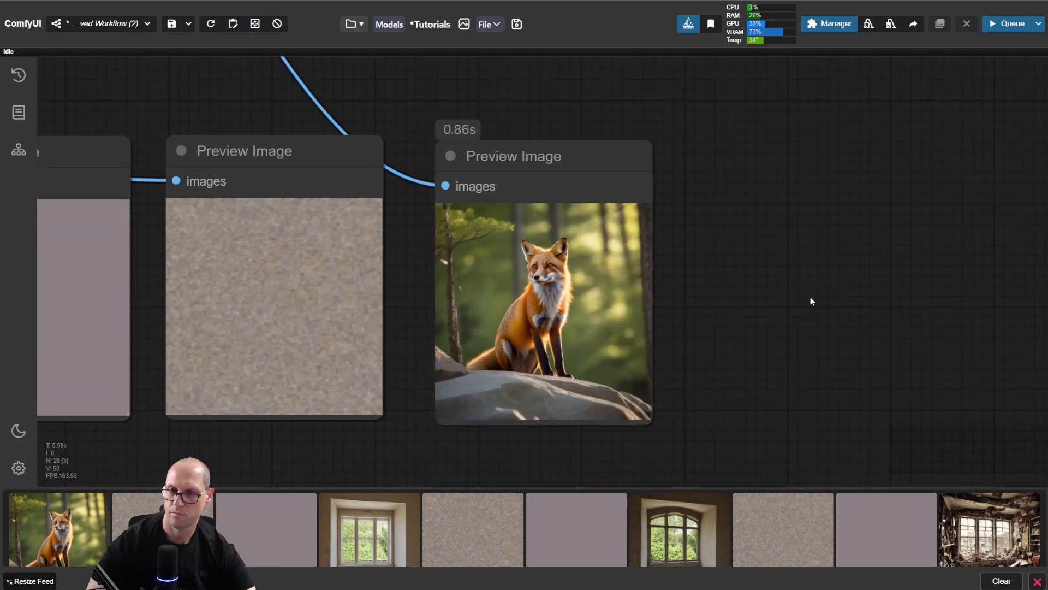
scroll(810, 297, up, 1)
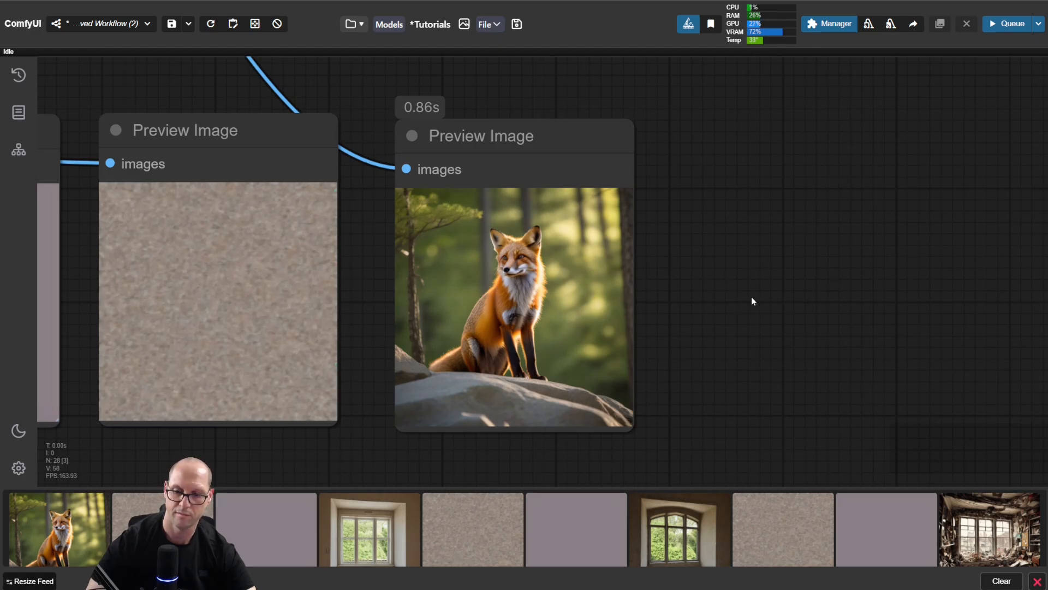
Step: Generate again with the Wildcard Processor's seed unchanged and recheck the text in U-NAI Get Text
key(ctrl+Return)
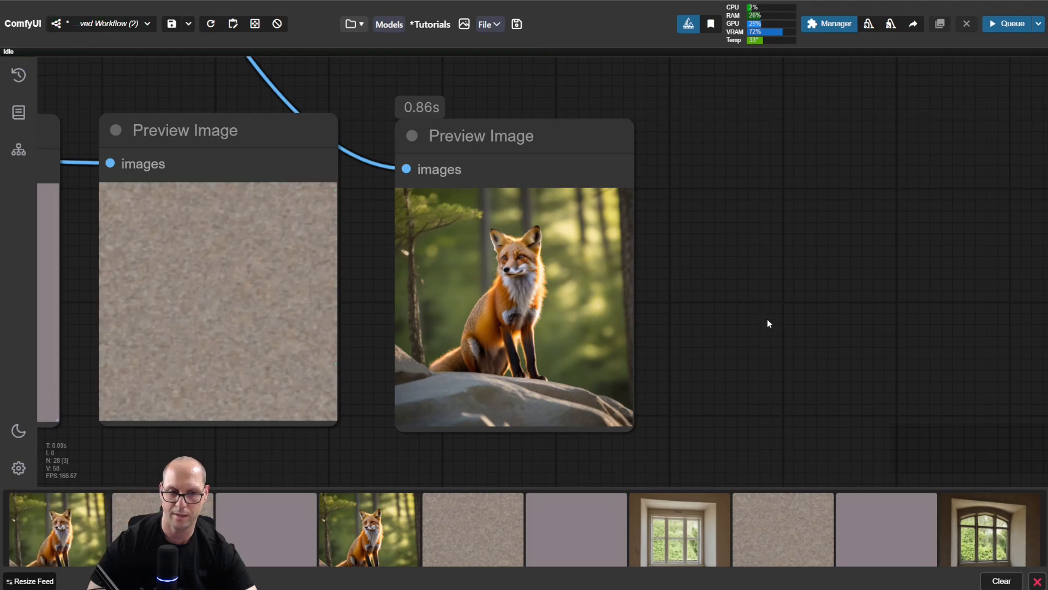
scroll(252, 309, down, 9)
scroll(213, 274, down, 3)
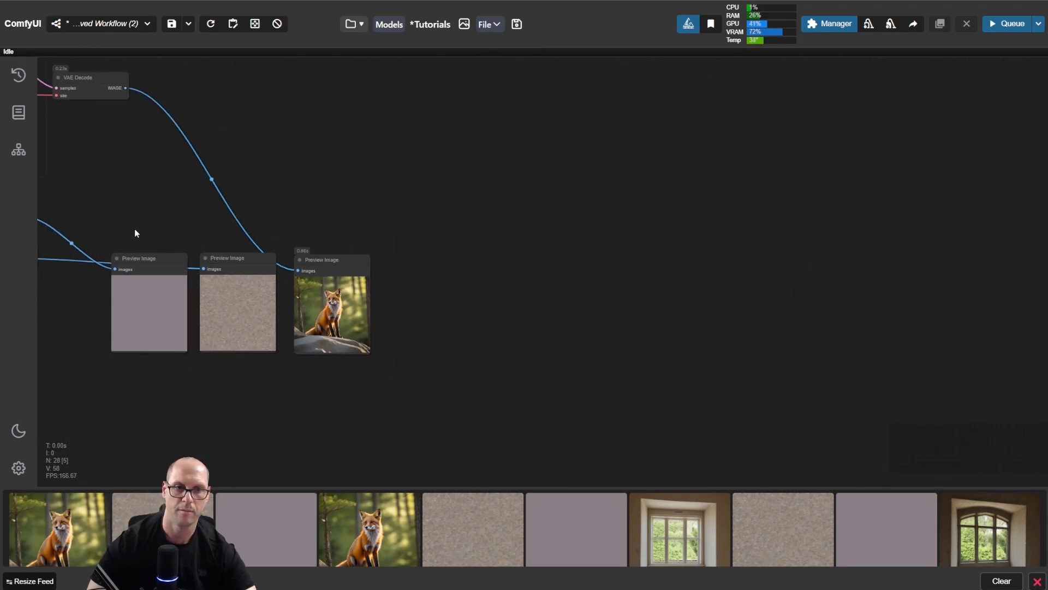
drag(135, 229, 853, 220)
drag(278, 348, 329, 393)
scroll(614, 200, up, 8)
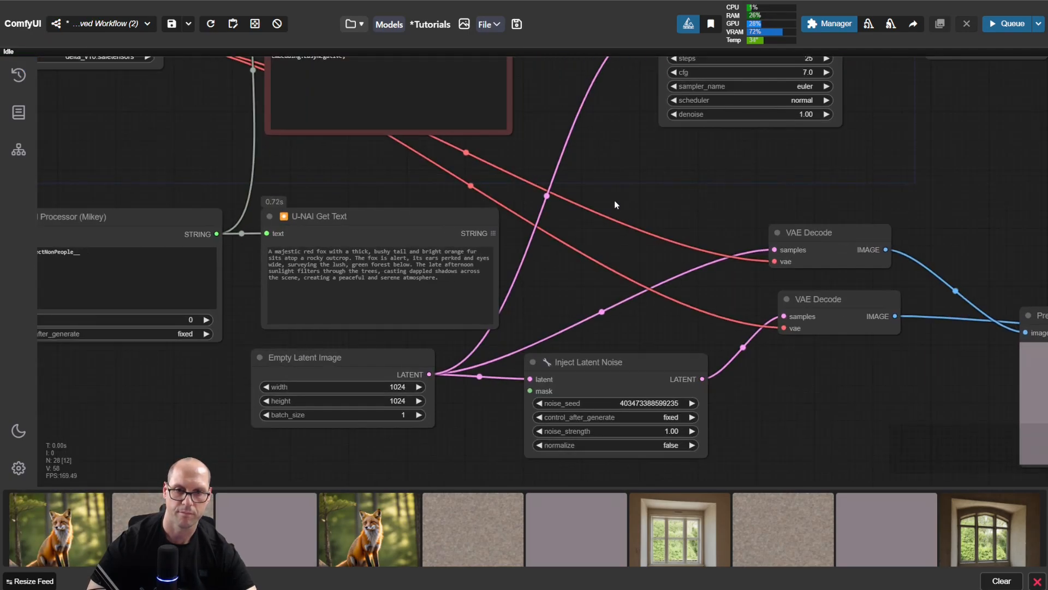
drag(376, 362, 550, 375)
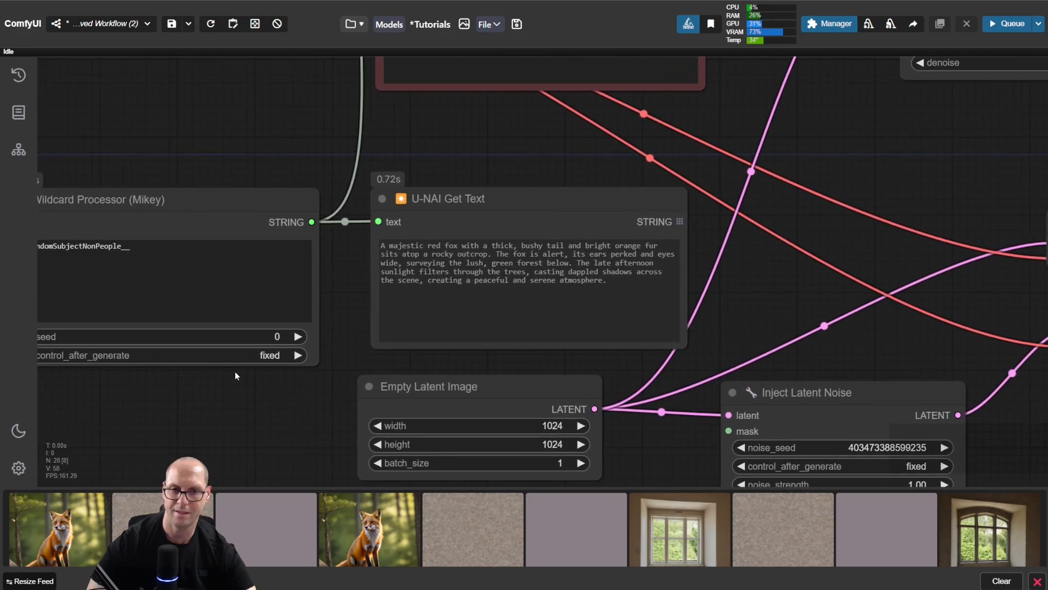
Step: Set the Wildcard Processor's seed to 1 and view the latest fox image enlarged from the image feed
drag(230, 390, 363, 425)
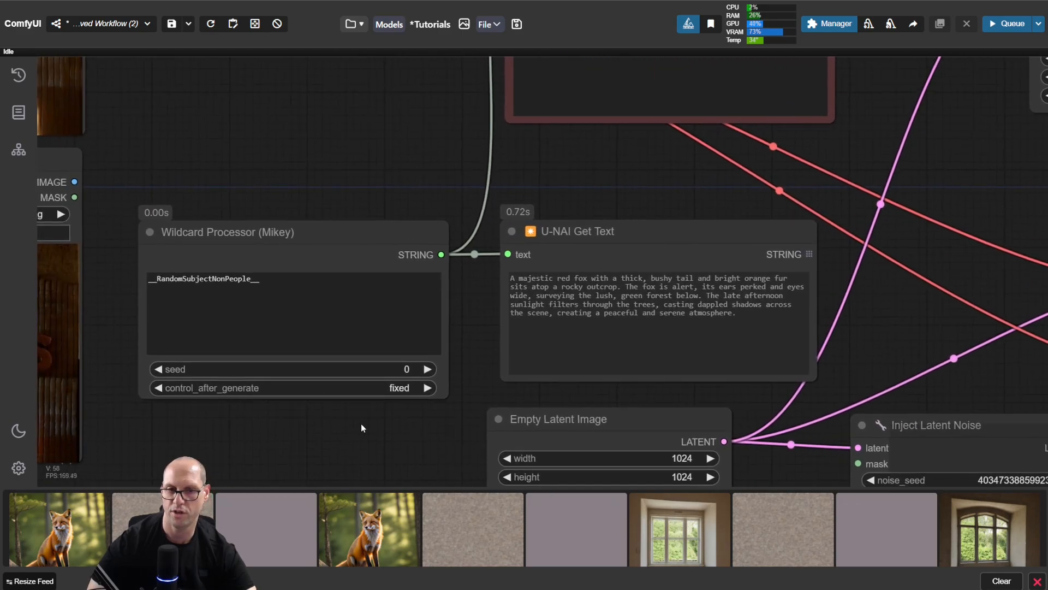
click(425, 372)
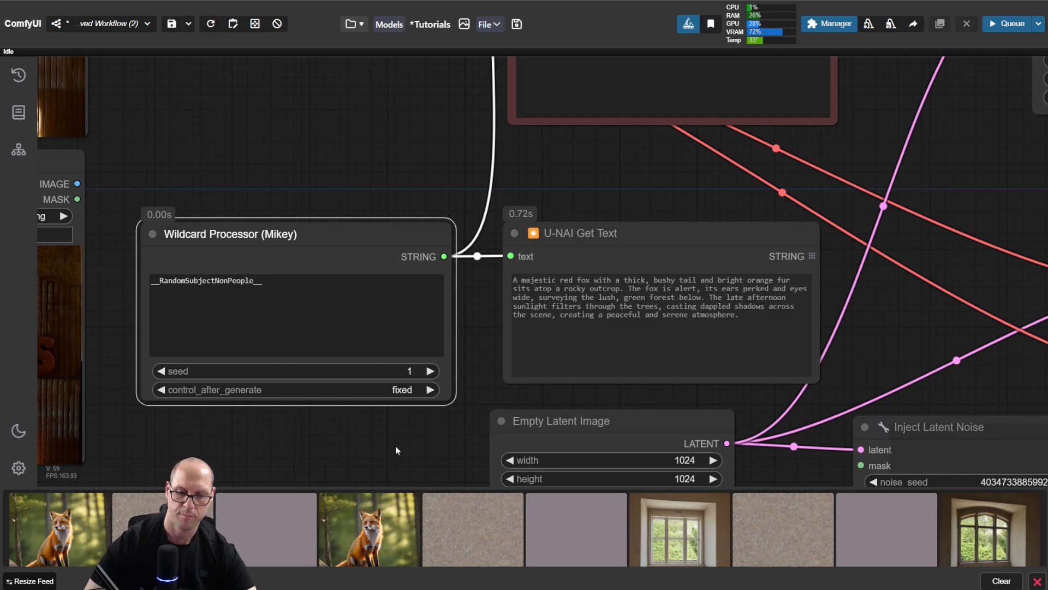
click(64, 531)
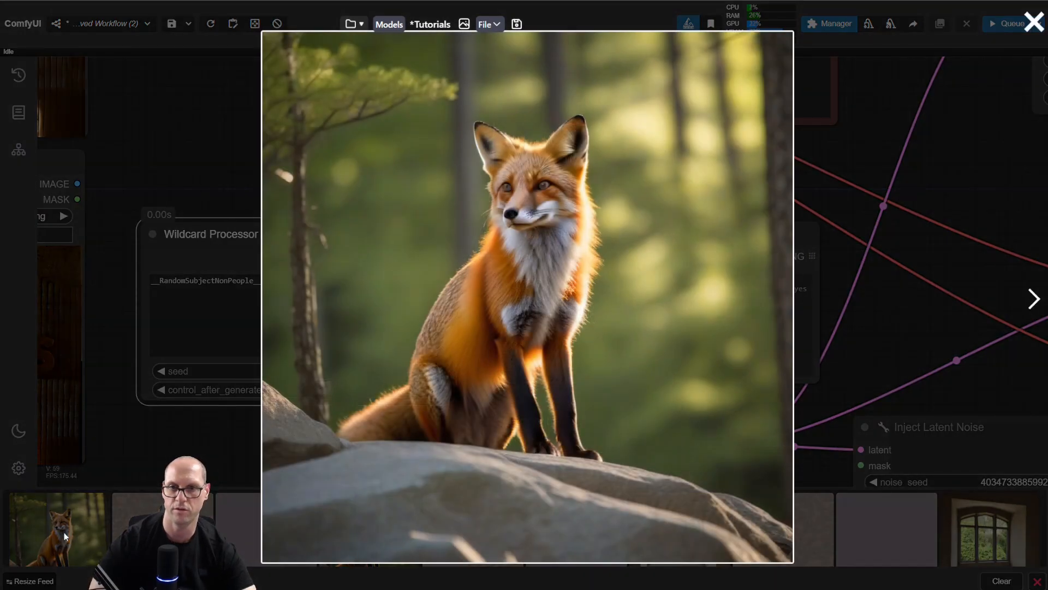
click(63, 532)
click(264, 429)
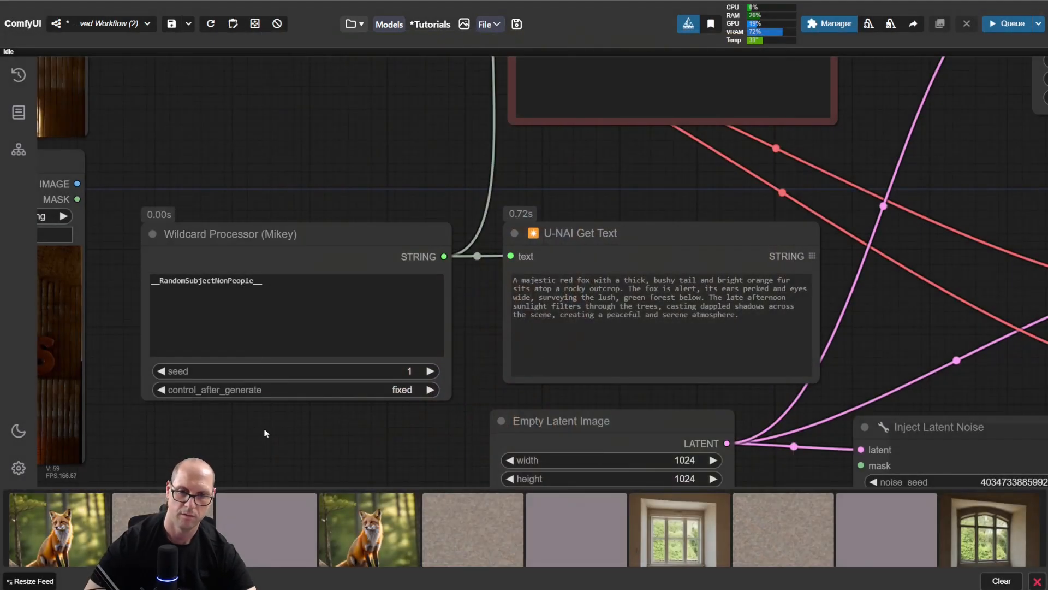
Step: Generate an image with the new wildcard seed and view the result enlarged from the image feed
key(ctrl+Return)
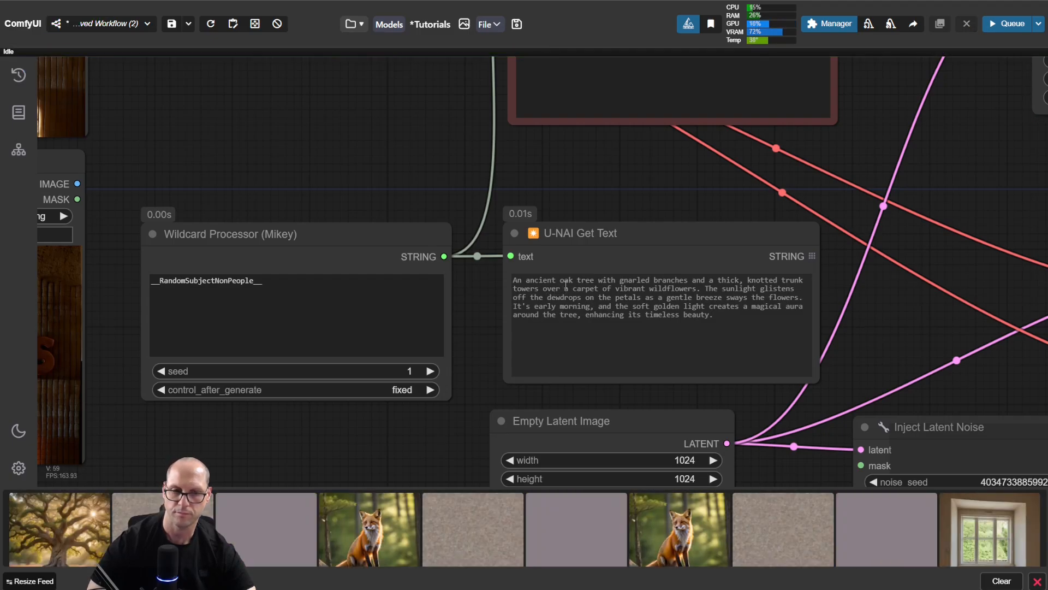
click(77, 522)
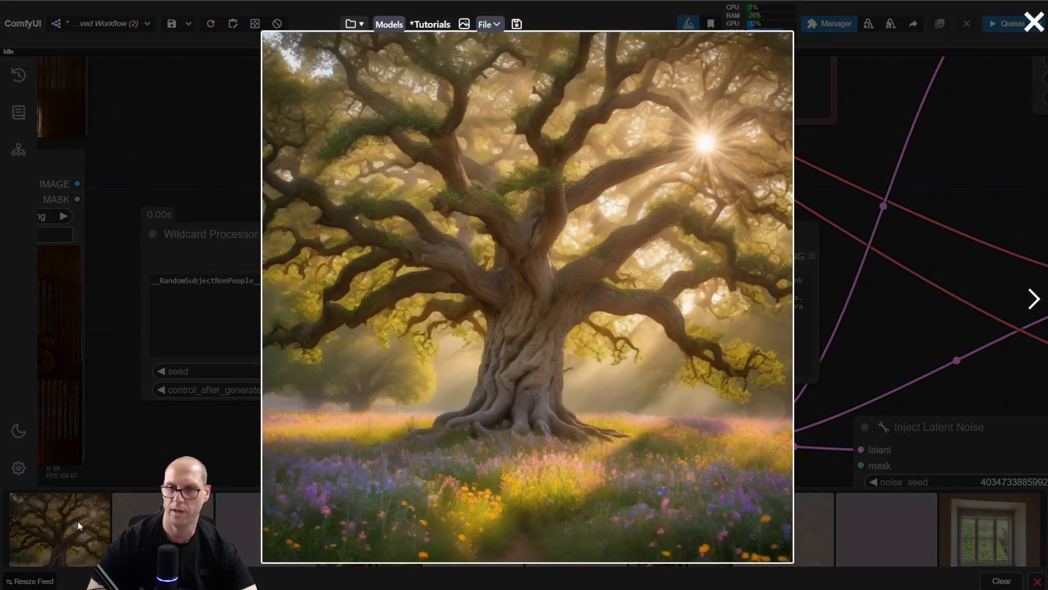
click(195, 420)
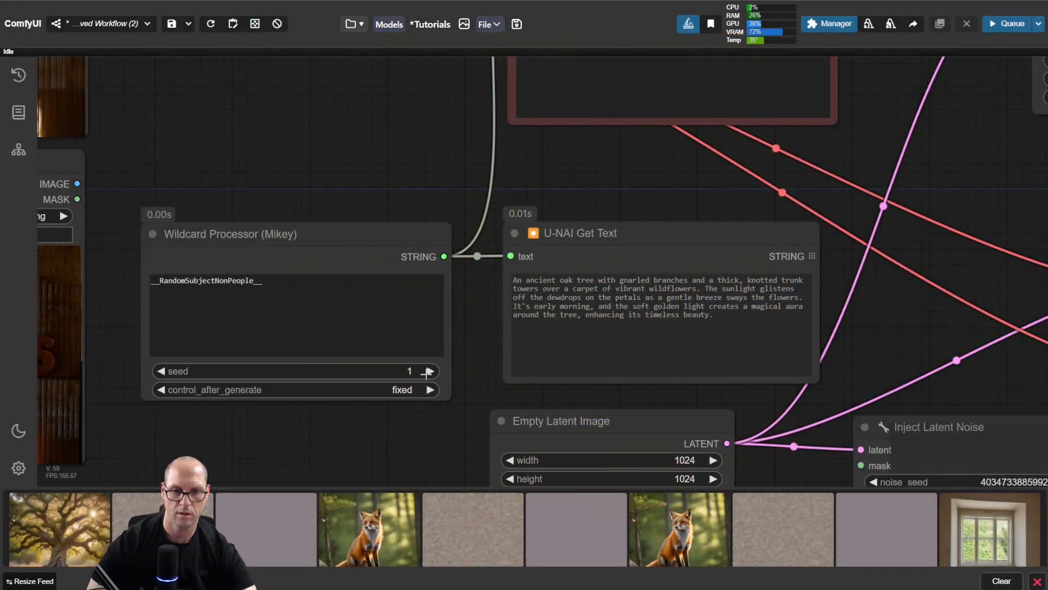
Step: Set the Wildcard Processor's control_after_generate to increment and its seed to 2, then run the workflow
click(431, 389)
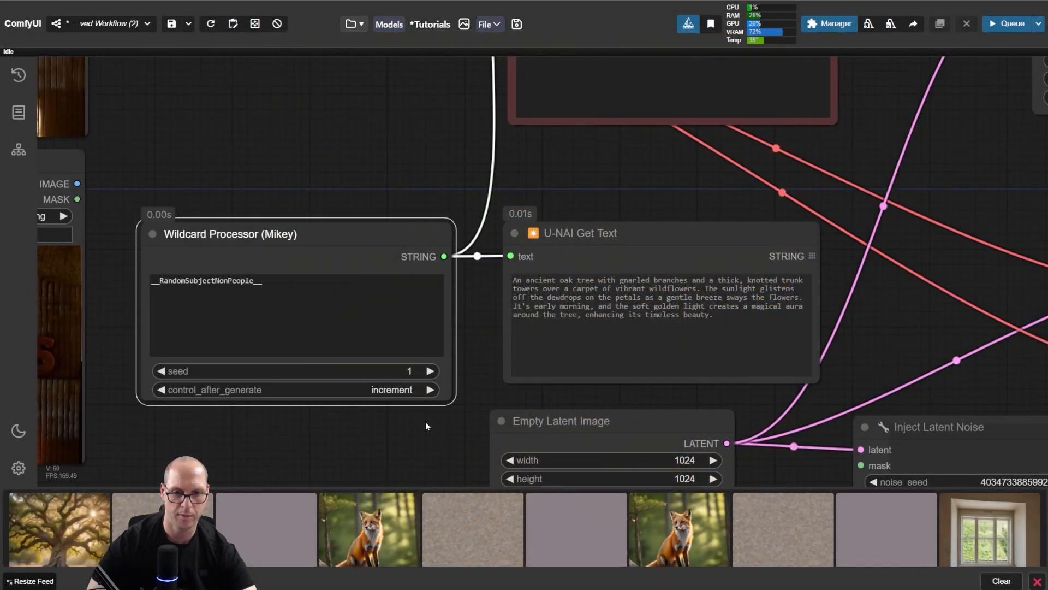
click(431, 372)
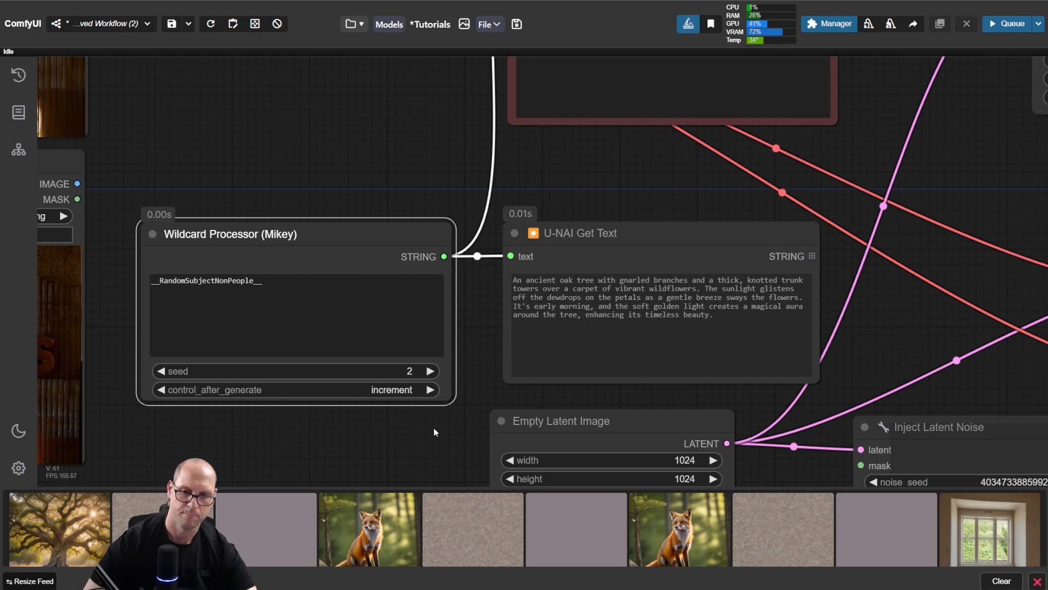
key(ctrl+Return)
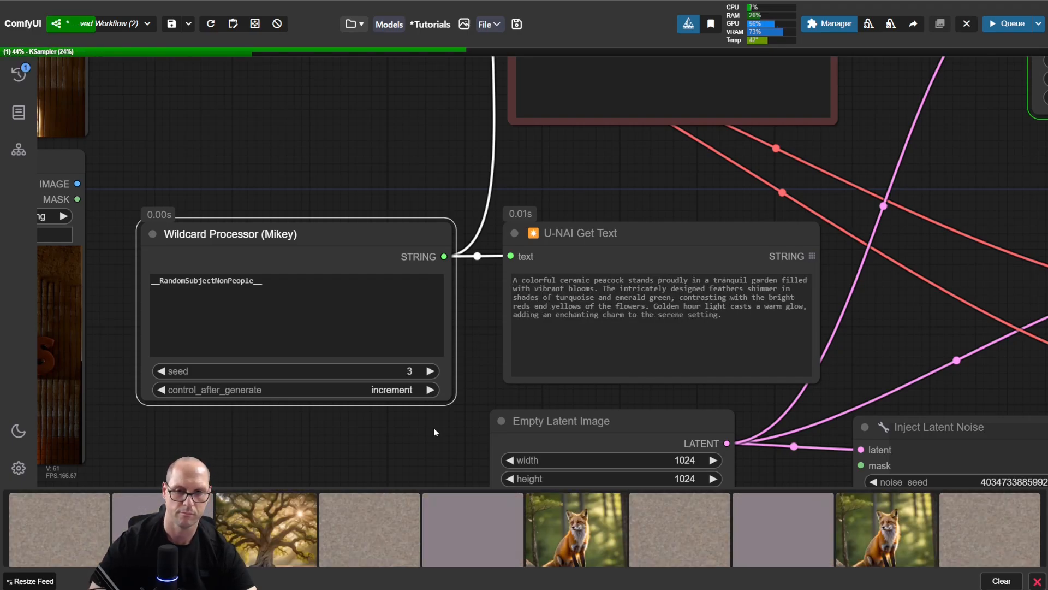
Step: Inspect the result in the final Preview Image and run the workflow two more times with the incrementing wildcard seed
drag(895, 321, 198, 238)
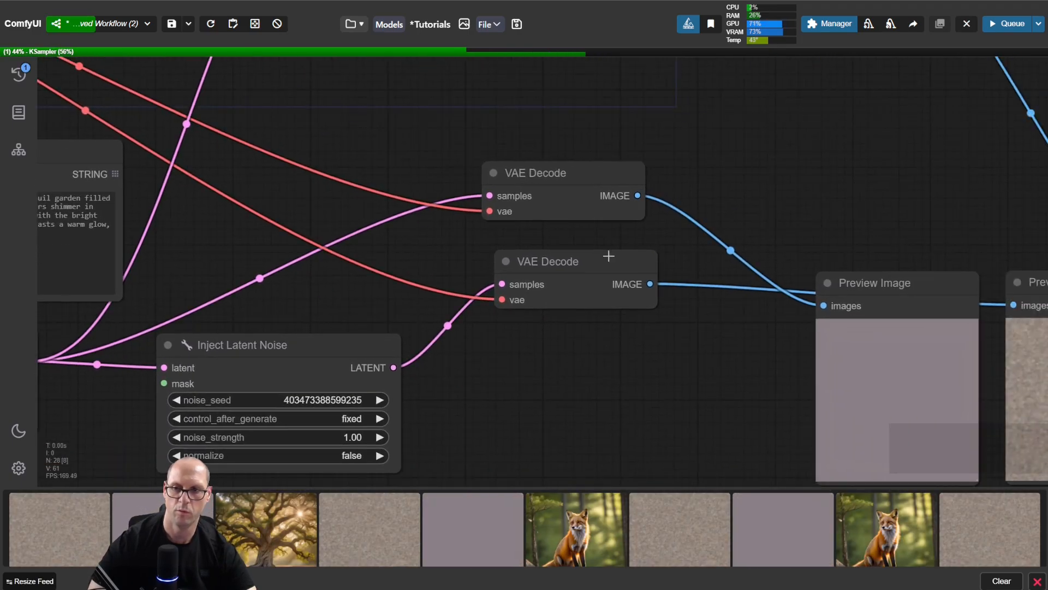
drag(827, 180, 355, 130)
drag(1009, 338, 819, 300)
scroll(710, 297, up, 5)
scroll(733, 271, up, 2)
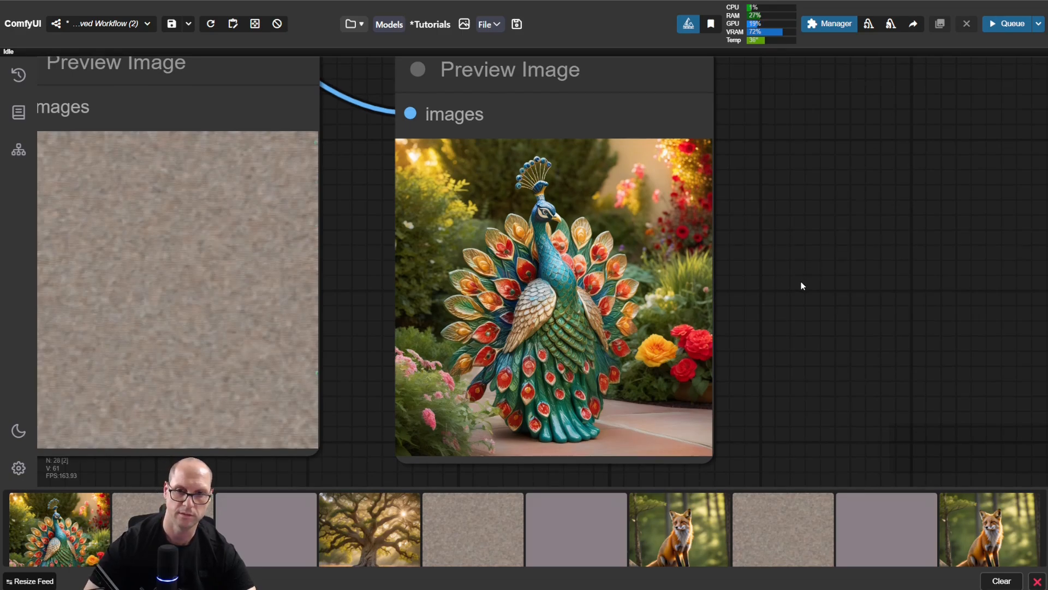
key(ctrl+Return)
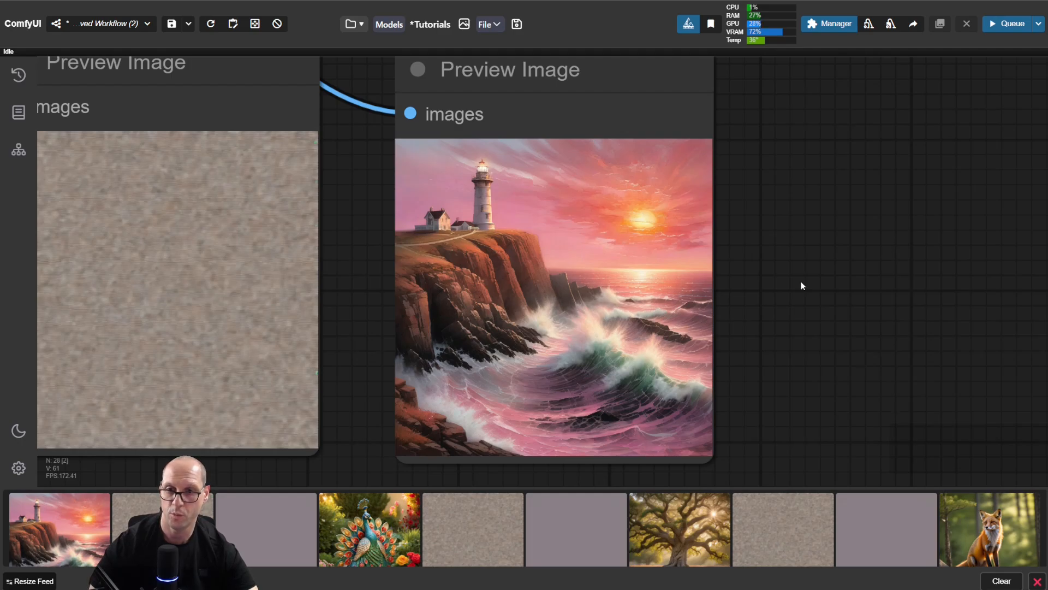
key(ctrl+Return)
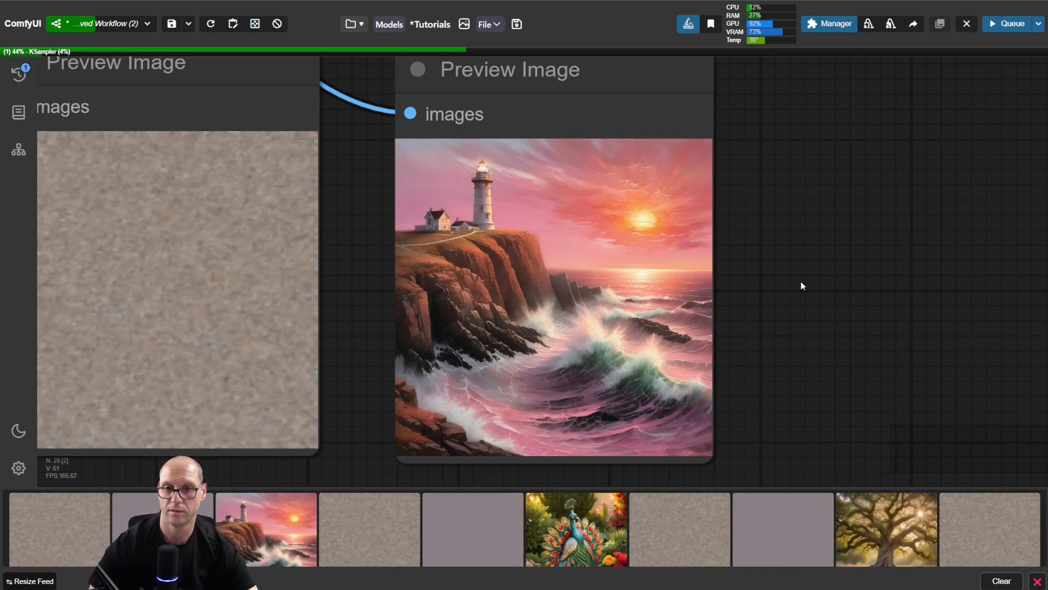
Step: Set the KSampler's control_after_generate to randomize
scroll(725, 226, down, 7)
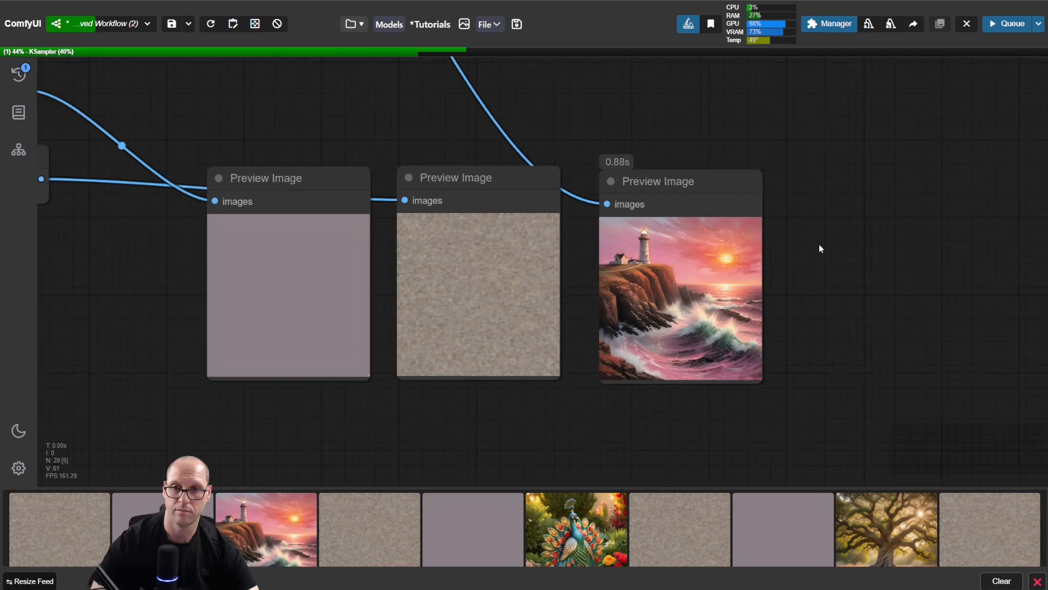
scroll(465, 234, down, 7)
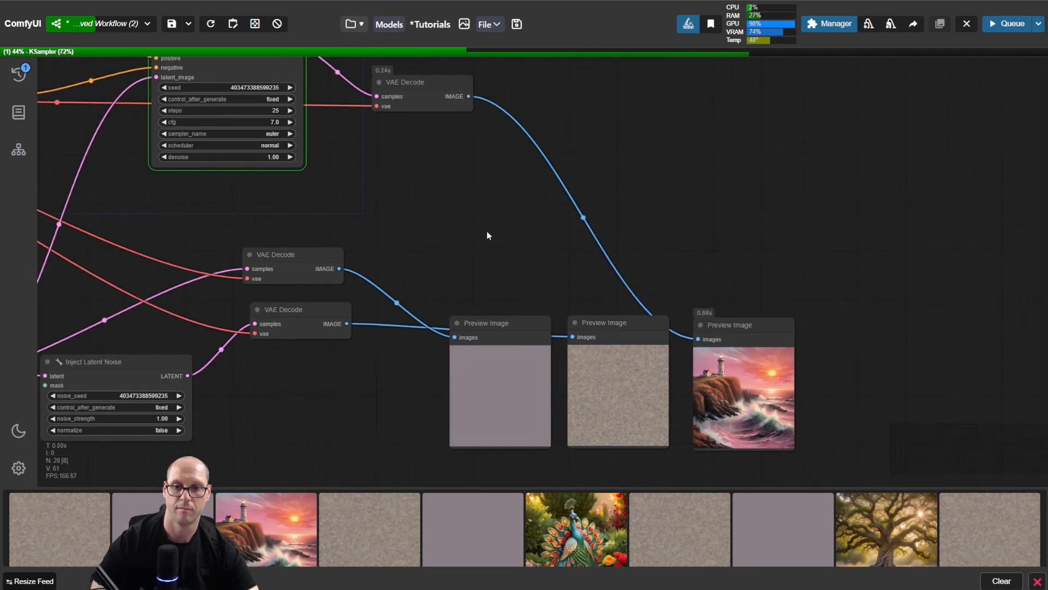
drag(476, 239, 448, 186)
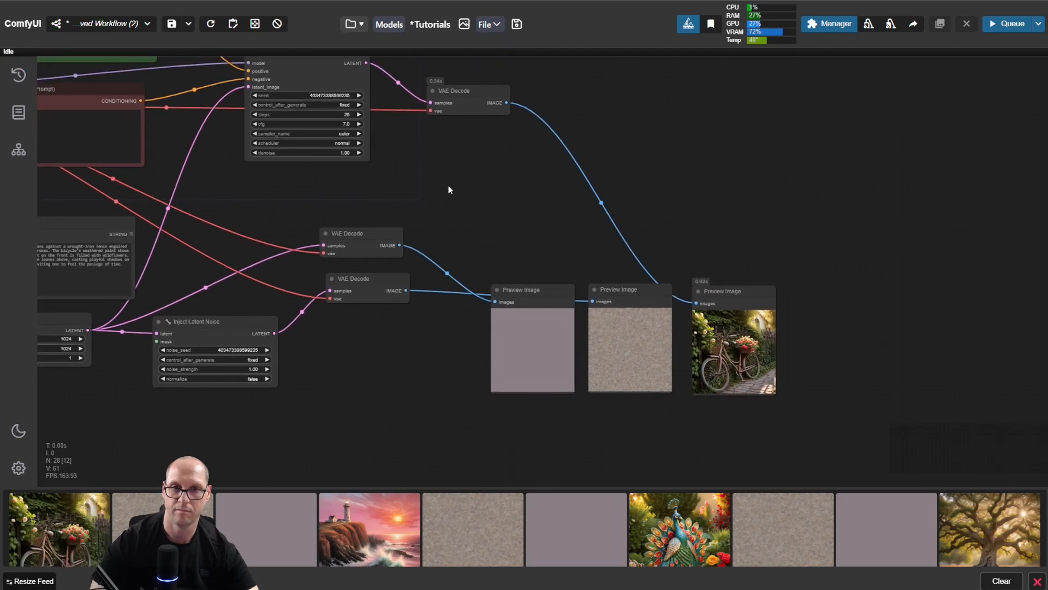
scroll(211, 70, up, 8)
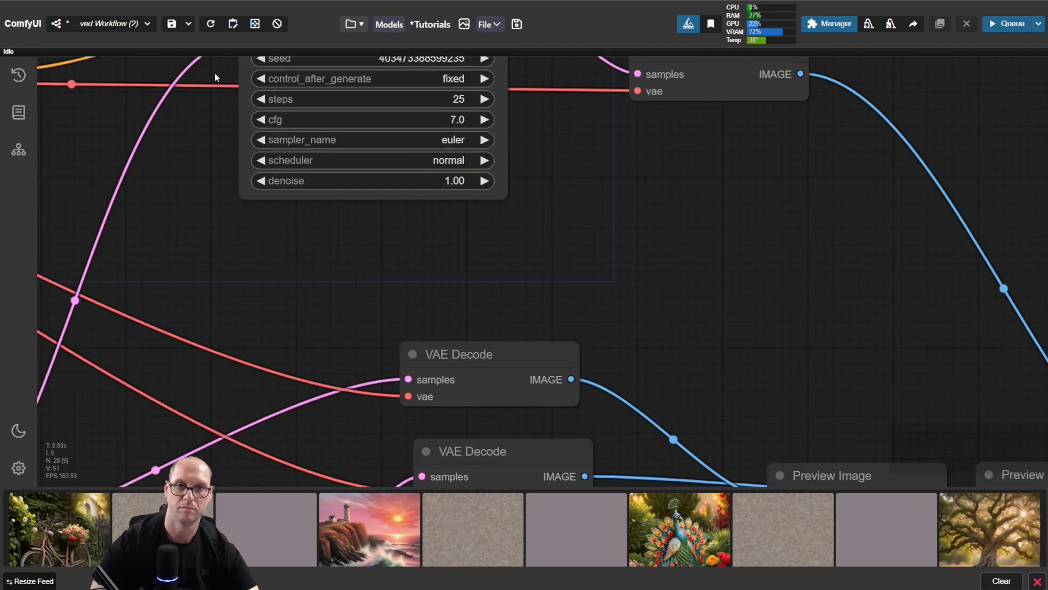
scroll(423, 180, up, 3)
click(478, 158)
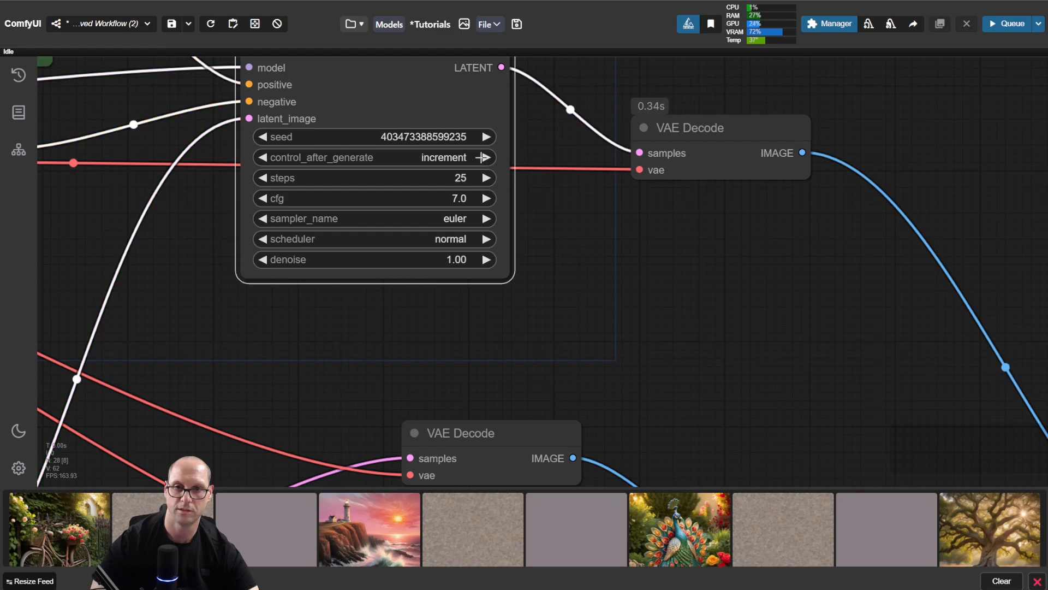
click(478, 158)
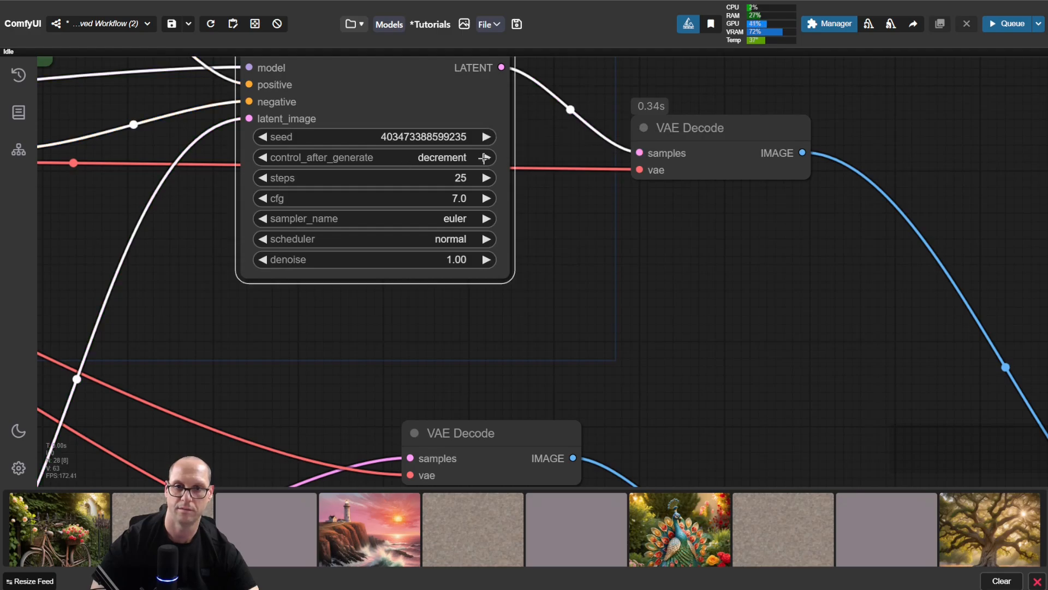
click(484, 158)
scroll(721, 326, down, 4)
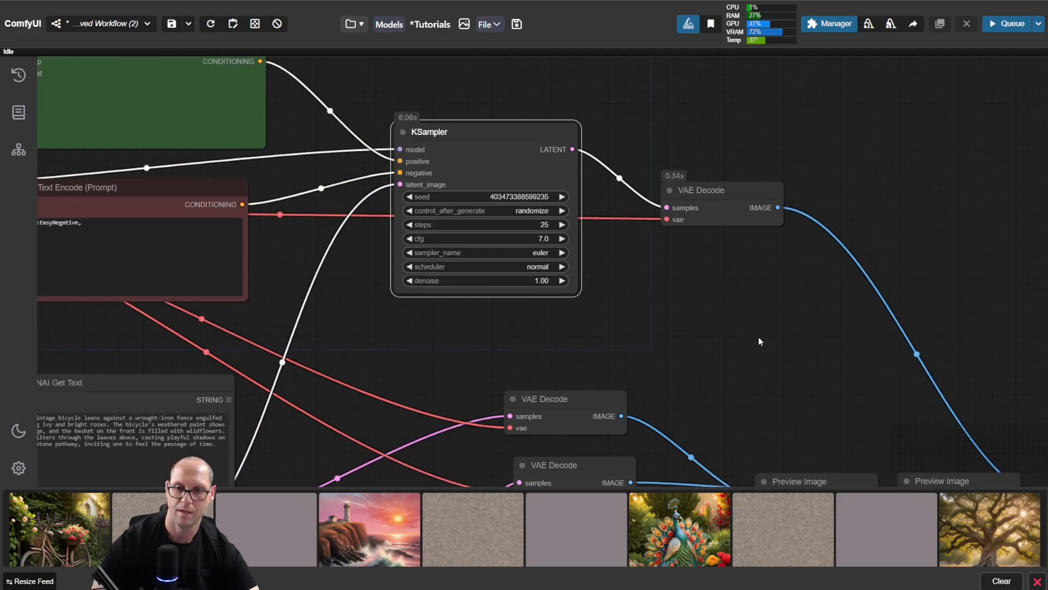
Step: Set the Wildcard Processor's control_after_generate to randomize
drag(796, 374, 400, 155)
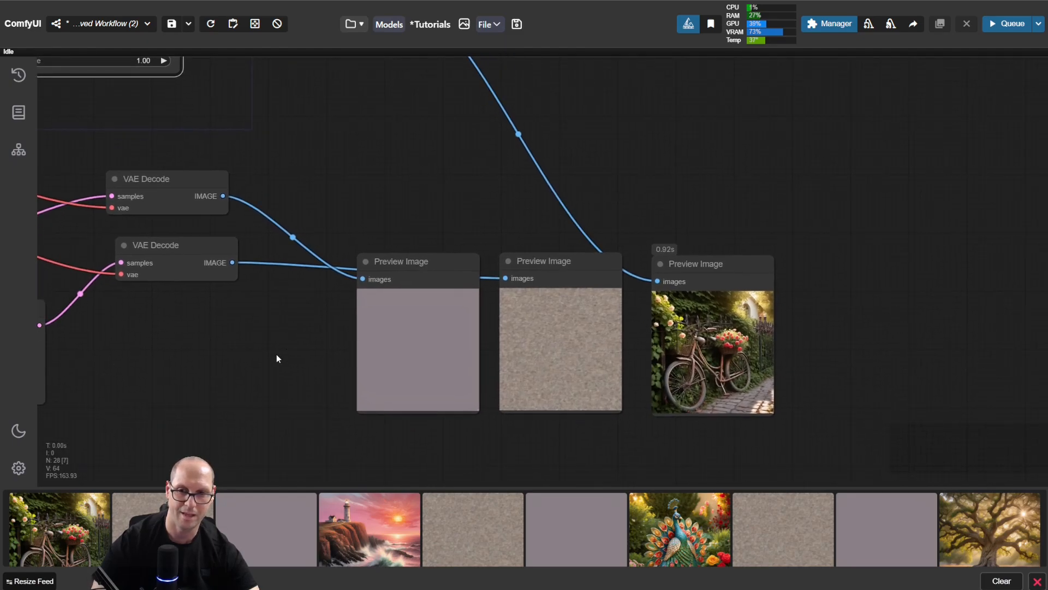
drag(171, 397, 534, 380)
drag(185, 377, 512, 418)
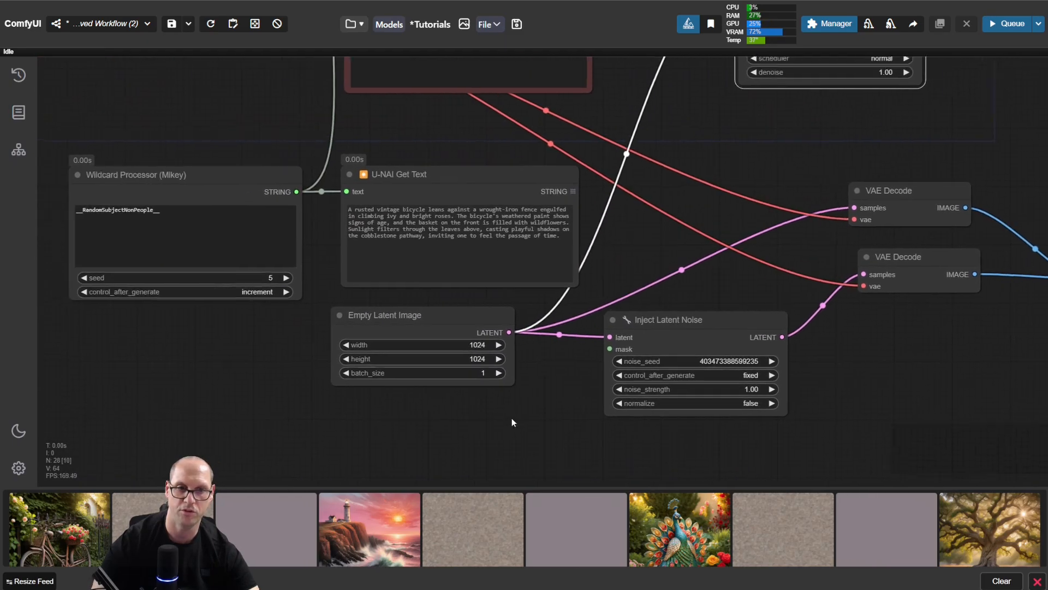
drag(242, 308, 331, 315)
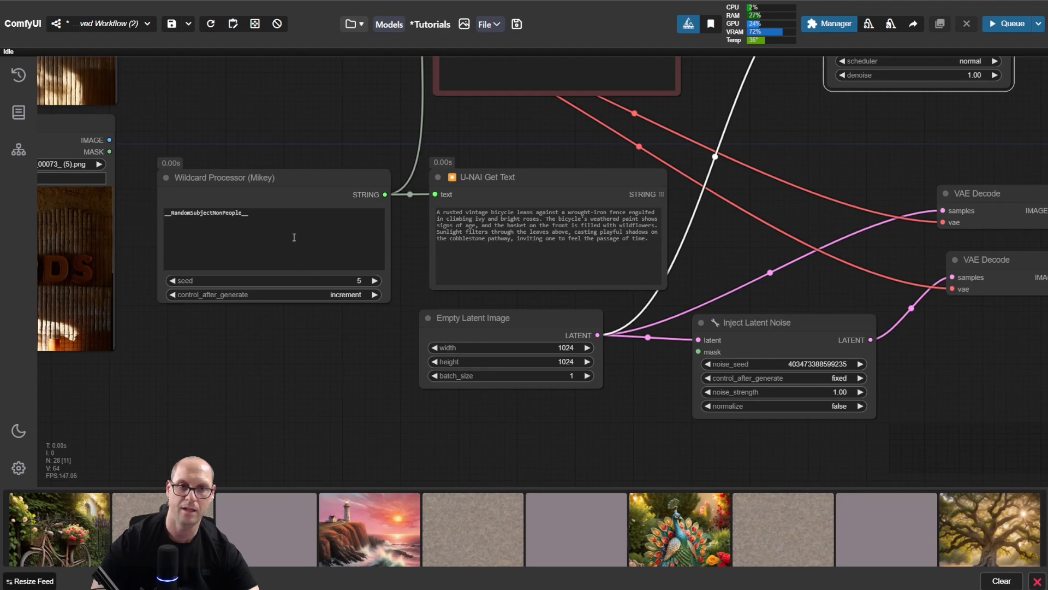
scroll(254, 136, up, 4)
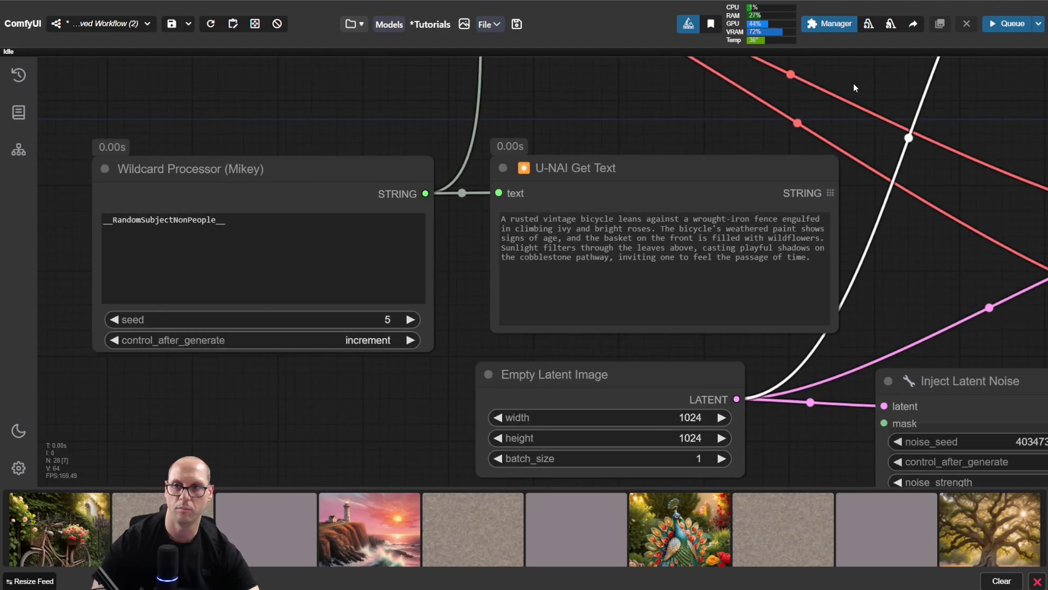
drag(854, 83, 927, 99)
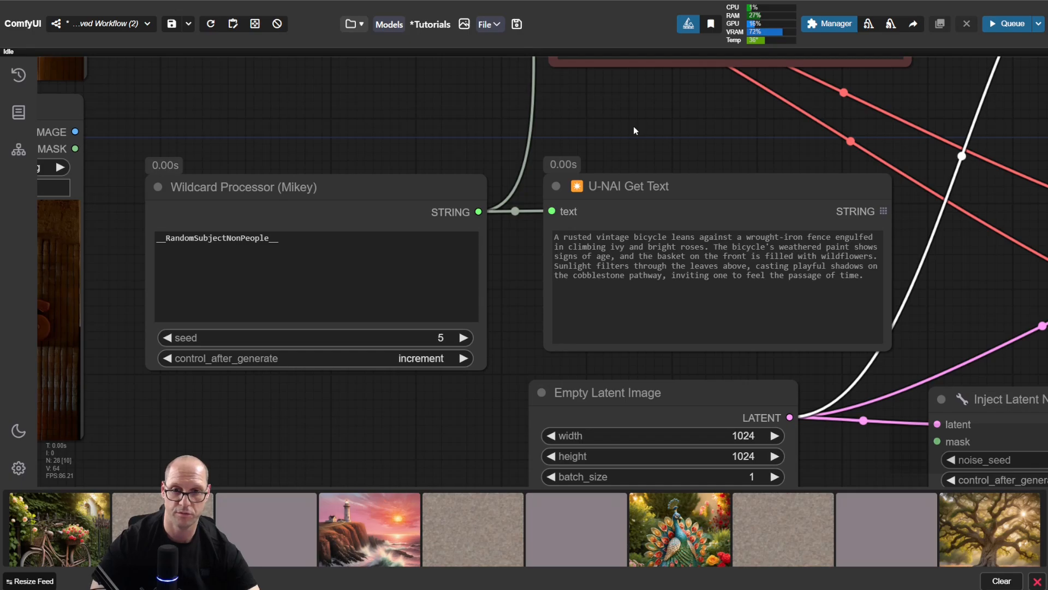
click(462, 358)
click(461, 359)
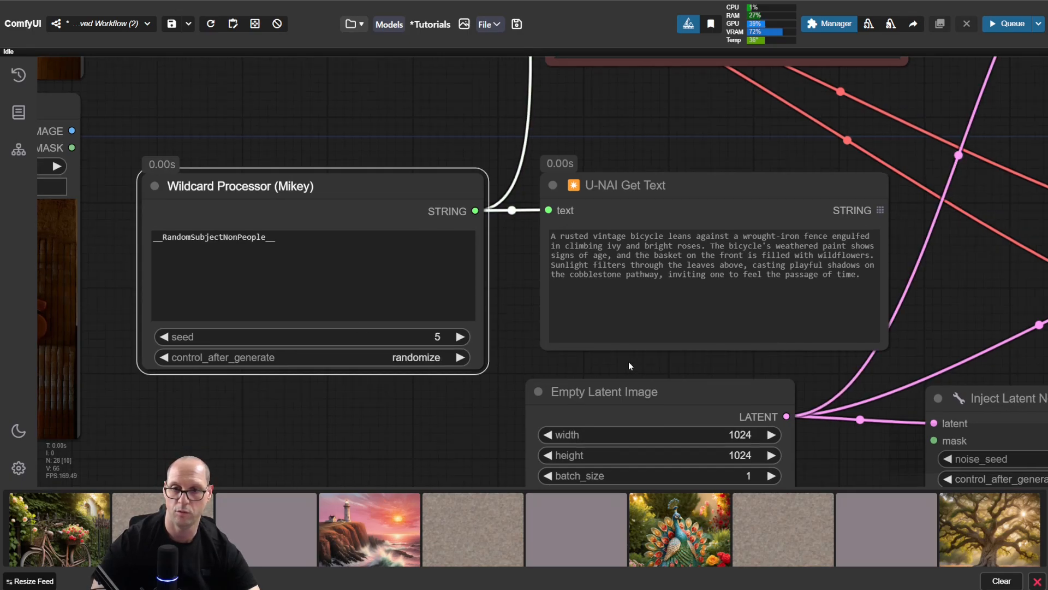
Step: Run the workflow with both seeds on randomize and slightly adjust the spacing of the empty-latent and noise Preview Image nodes
drag(629, 364, 100, 305)
drag(860, 366, 222, 344)
drag(947, 155, 567, 110)
key(ctrl+Return)
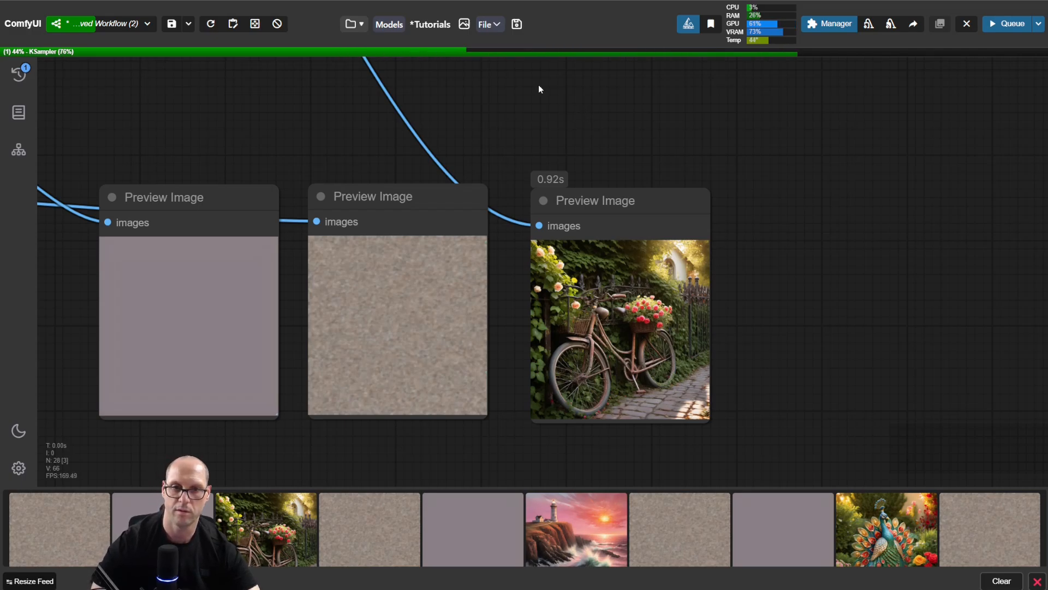
drag(593, 156, 719, 149)
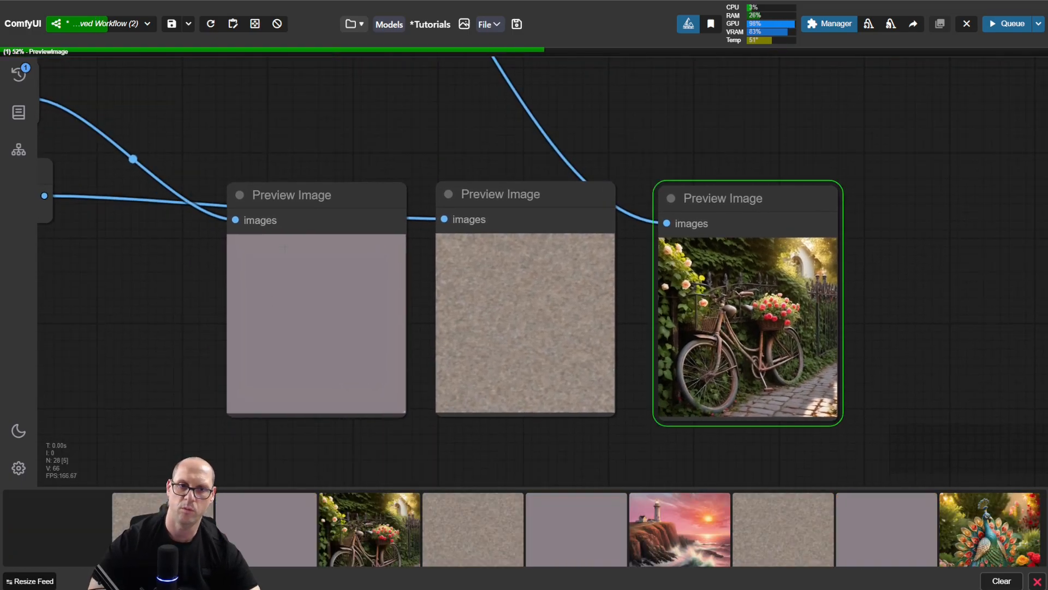
drag(352, 192, 343, 189)
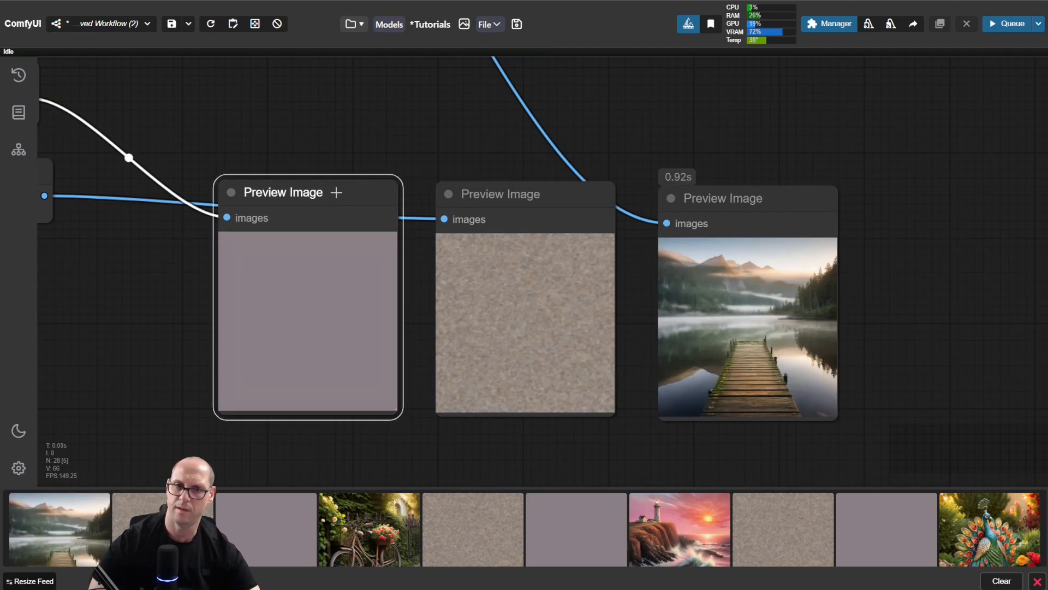
click(516, 195)
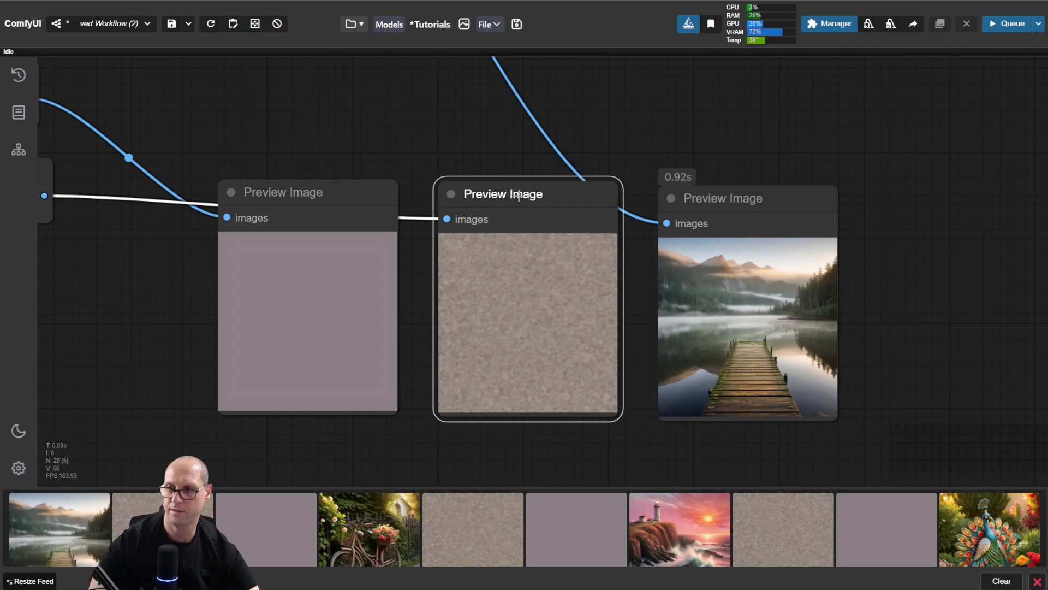
Step: Compare the final Preview Image with the KSampler seed, the Wildcard Processor seed and the prompt in U-NAI Get Text
scroll(431, 136, down, 1)
scroll(430, 143, down, 7)
drag(251, 250, 344, 388)
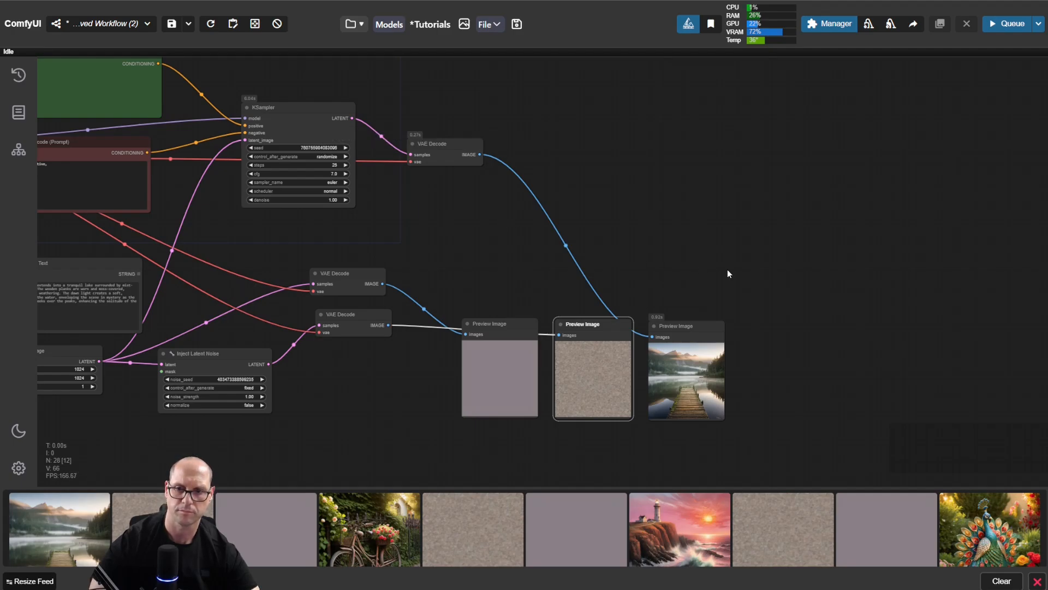
scroll(644, 247, up, 8)
drag(566, 283, 714, 341)
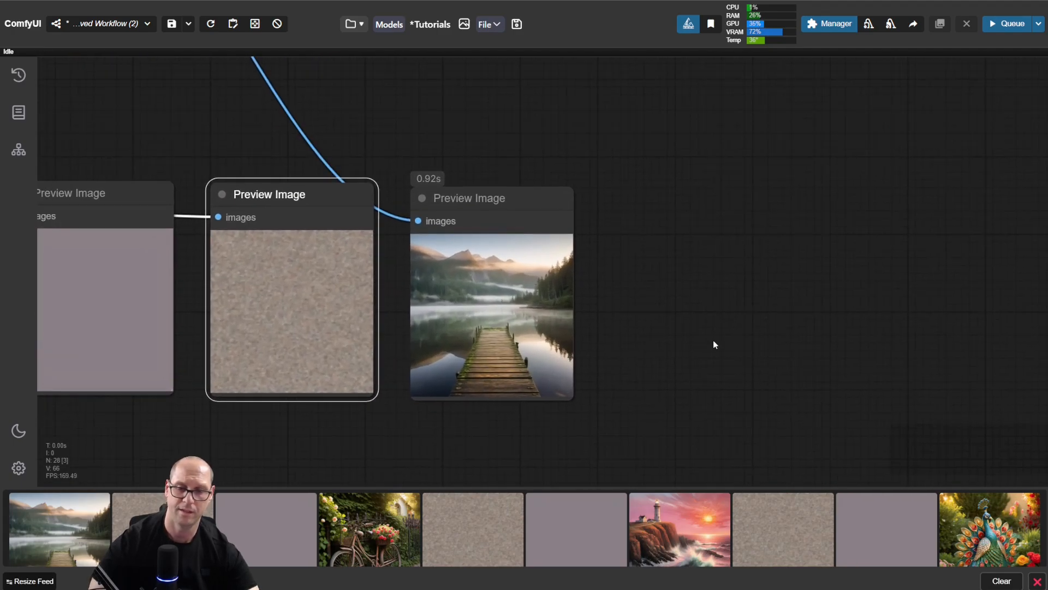
scroll(174, 376, down, 6)
drag(147, 227, 777, 223)
drag(228, 361, 508, 392)
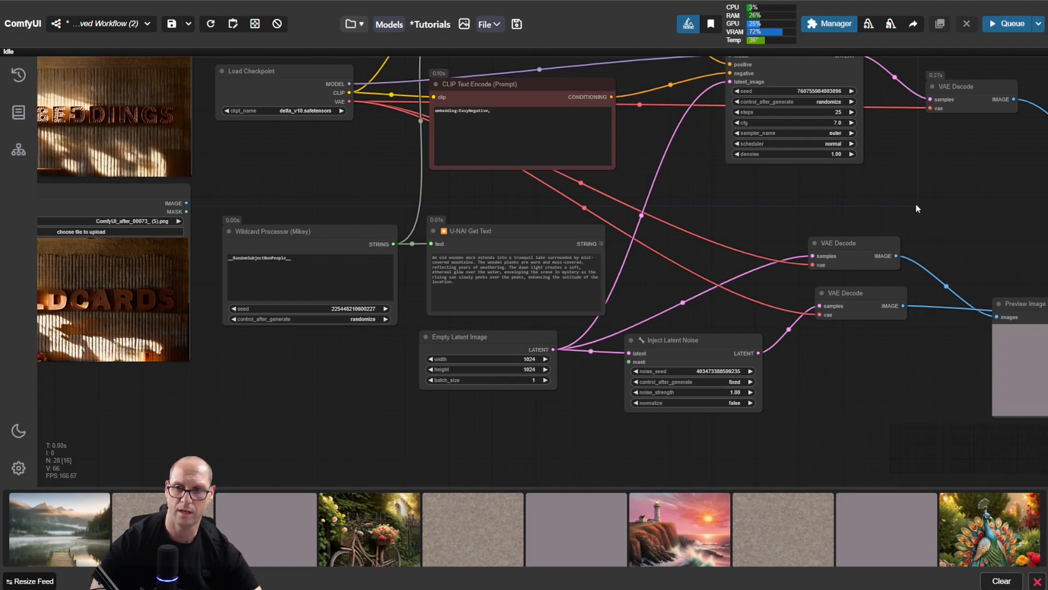
Step: Enlarge the final Preview Image in view and run the workflow two more times with randomized seeds
drag(975, 222, 195, 195)
drag(650, 323, 612, 294)
scroll(550, 285, up, 9)
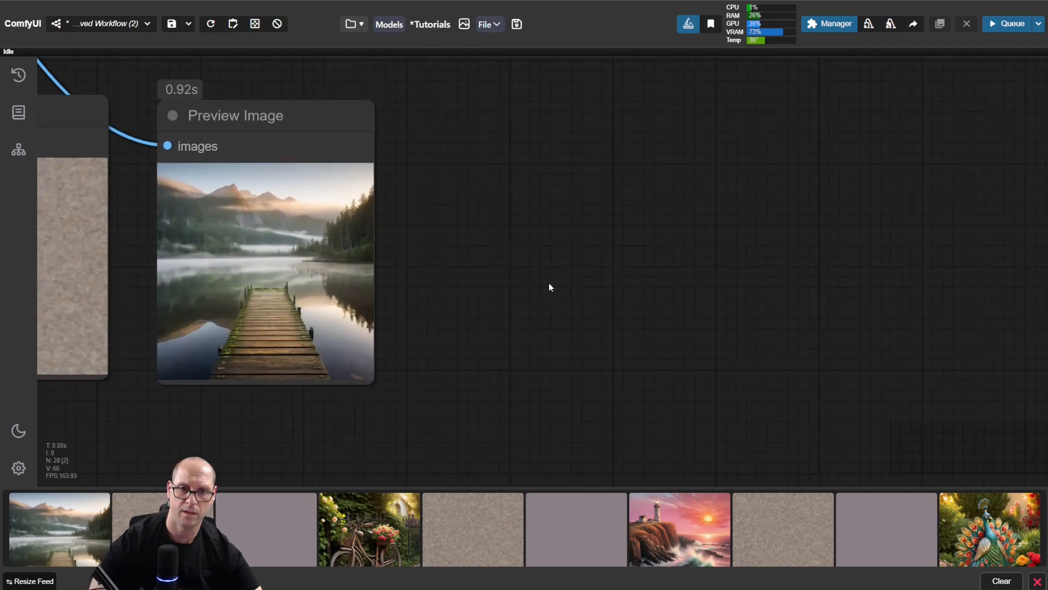
drag(480, 271, 711, 278)
scroll(722, 287, up, 2)
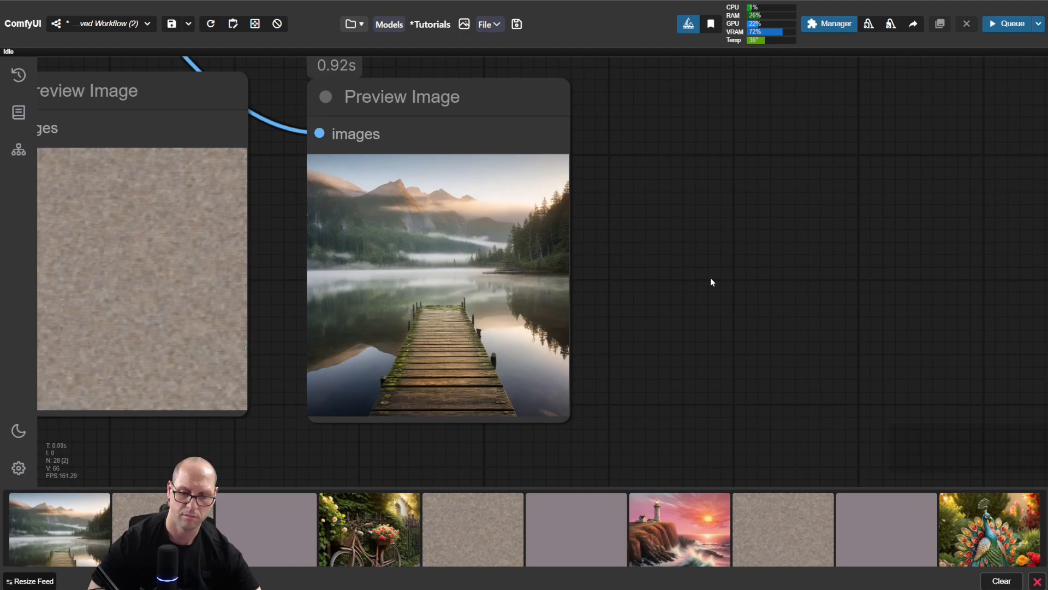
key(ctrl+Return)
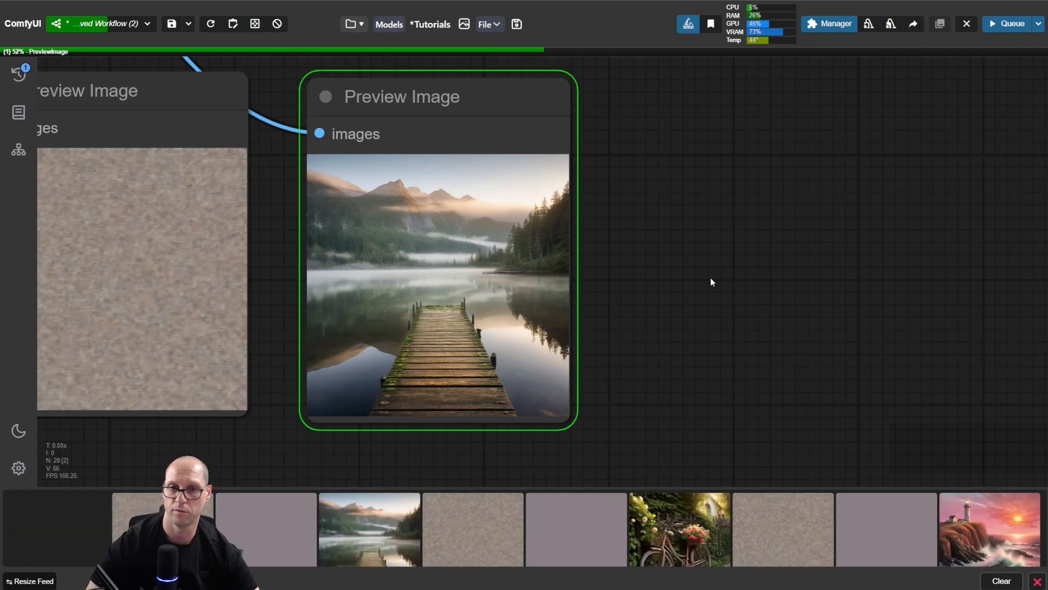
key(ctrl+Return)
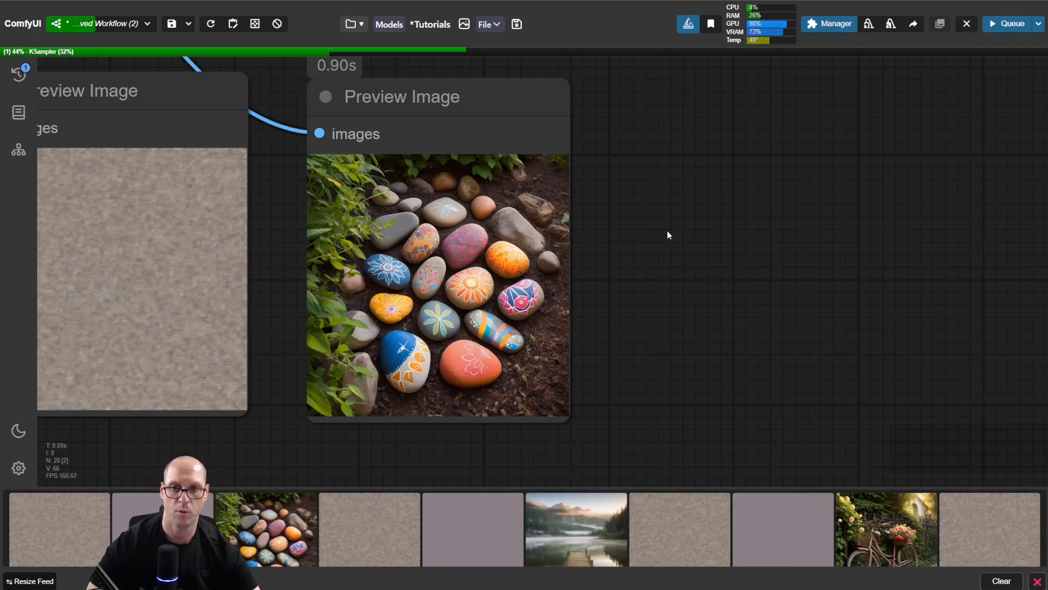
Step: Highlight the __RandomSubjectNonPeople__ wildcard in the Wildcard Processor and move the node slightly upward
scroll(655, 251, down, 7)
drag(294, 152, 819, 234)
drag(604, 352, 843, 399)
drag(622, 180, 913, 224)
drag(314, 219, 667, 188)
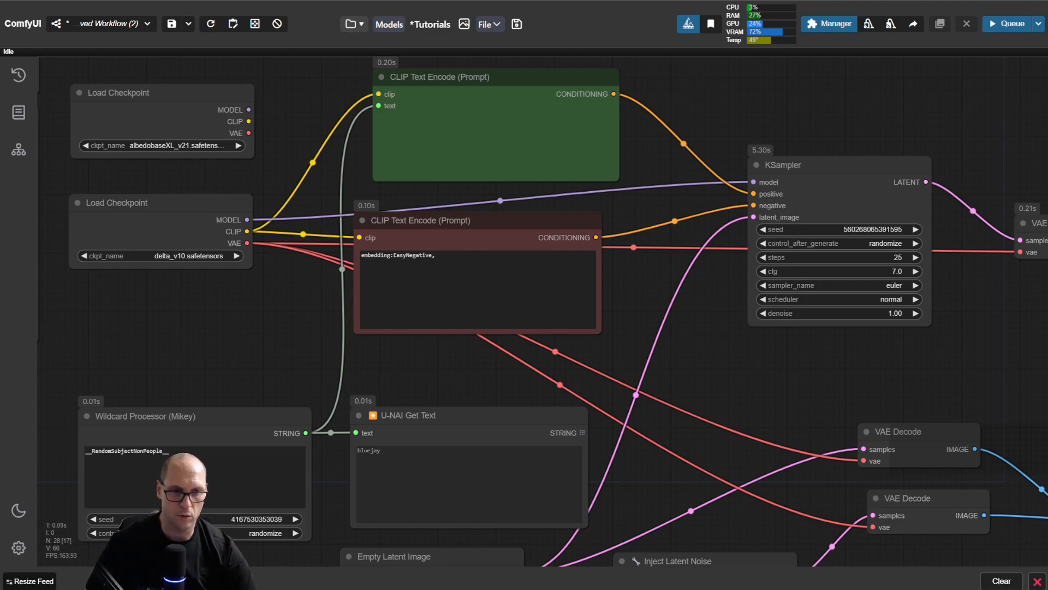
double_click(142, 451)
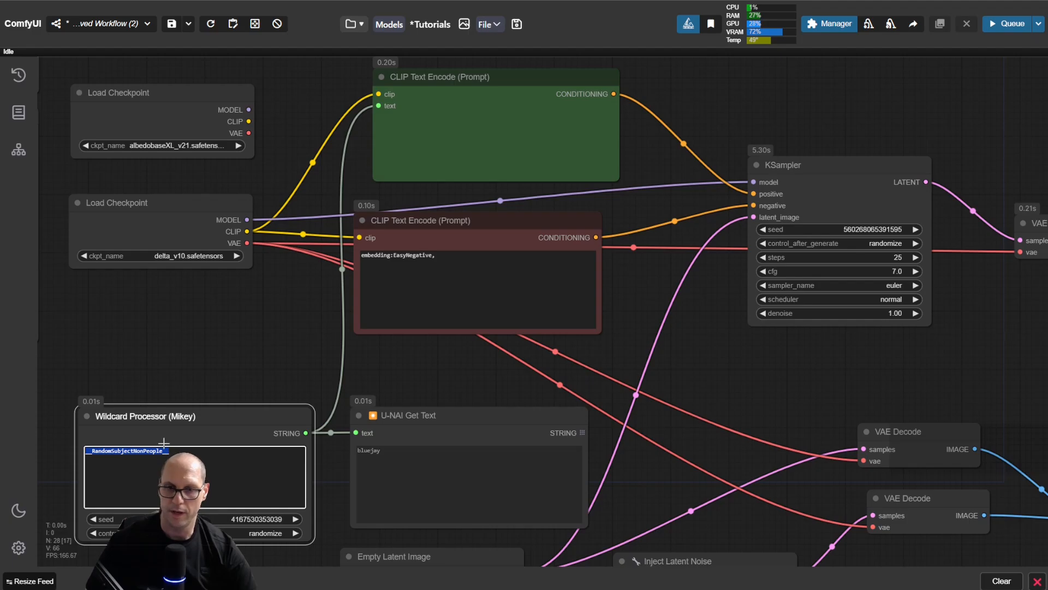
drag(203, 416, 202, 392)
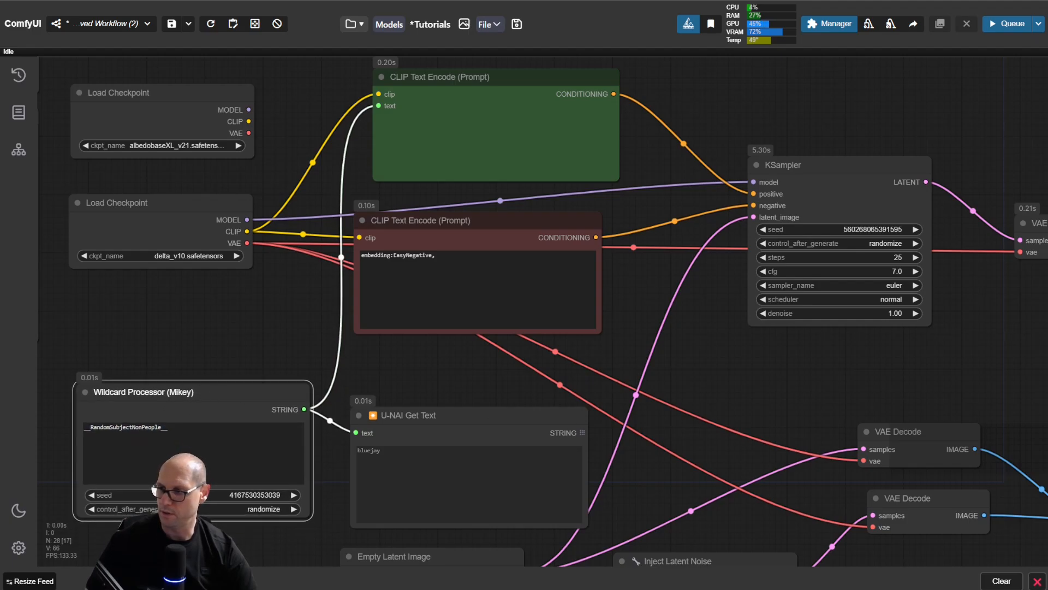
Step: Switch to the wildcards folder in File Explorer, select RandomSubjectNonPeople.txt and highlight the matching name between the underscores in the Wildcard Processor
click(596, 589)
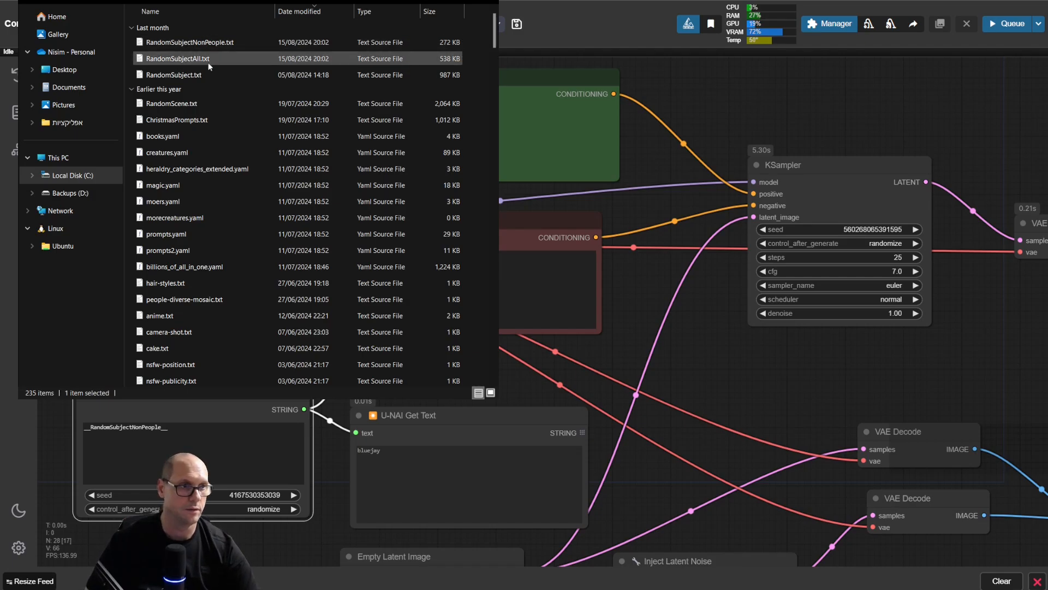
click(177, 44)
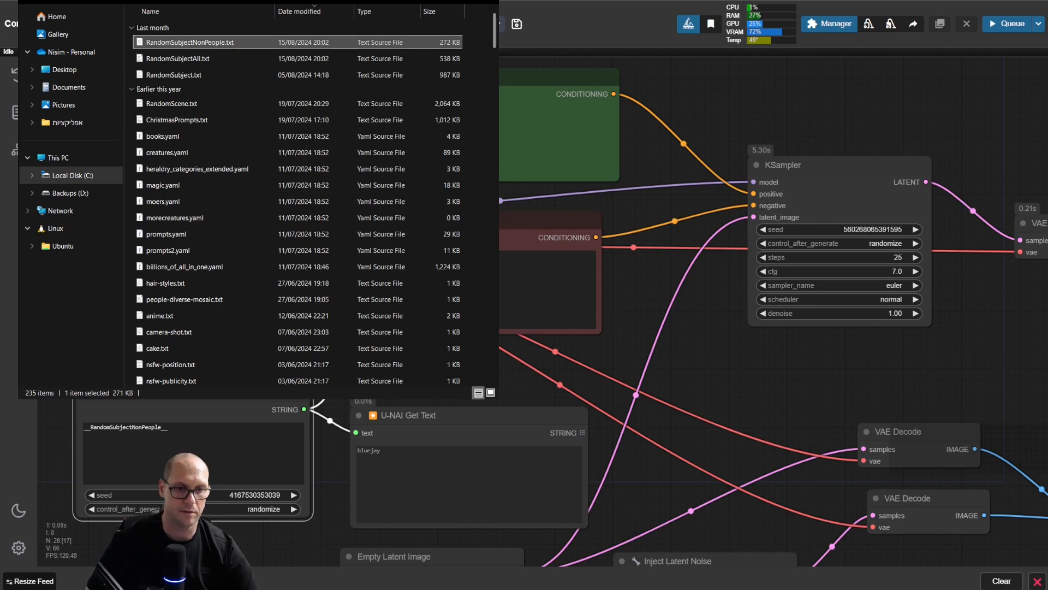
double_click(147, 428)
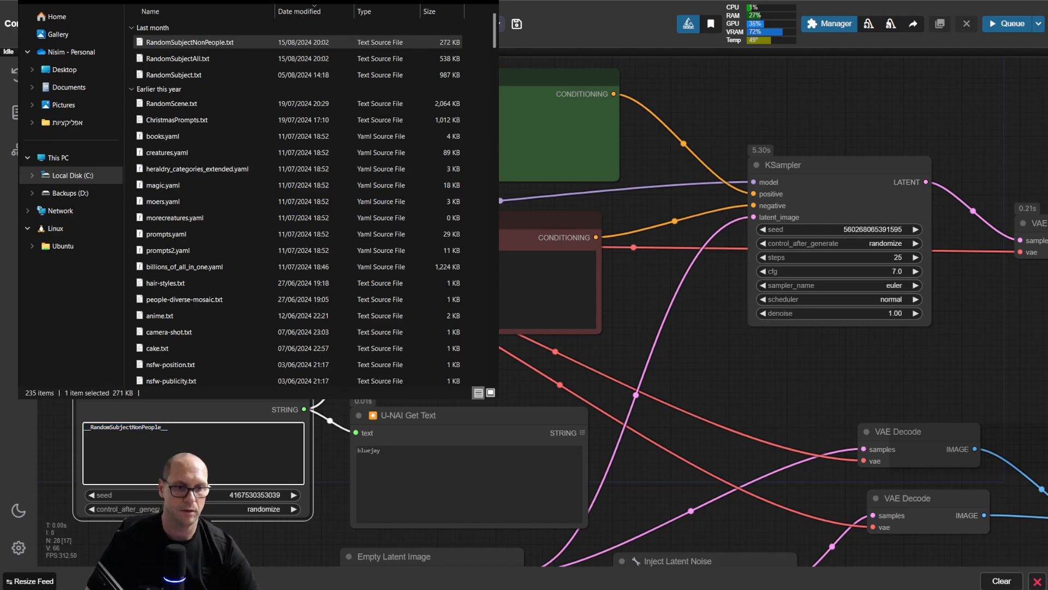
scroll(155, 426, up, 8)
drag(628, 306, 772, 300)
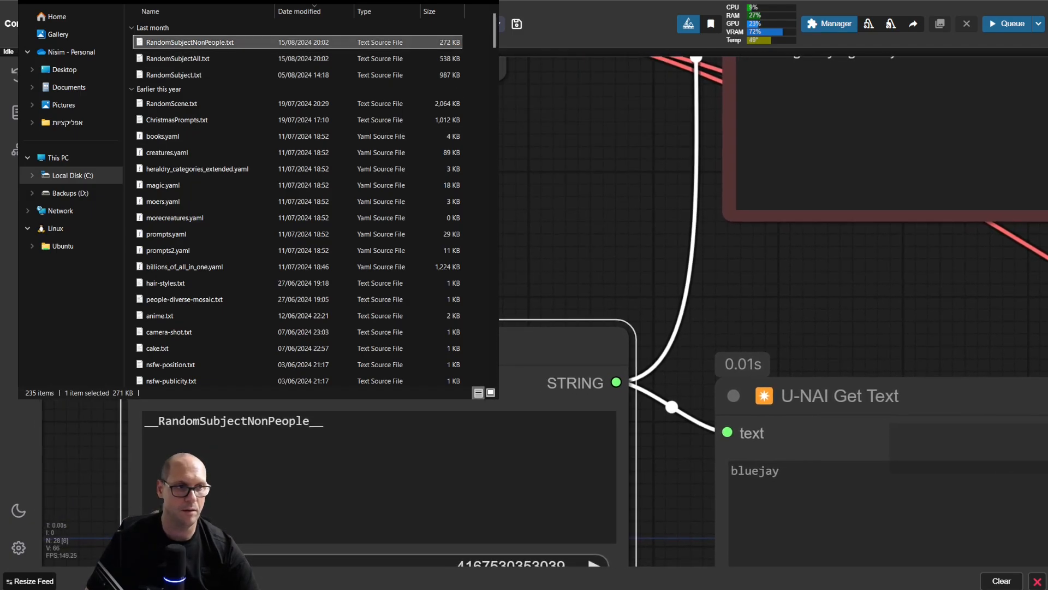
drag(308, 421, 182, 418)
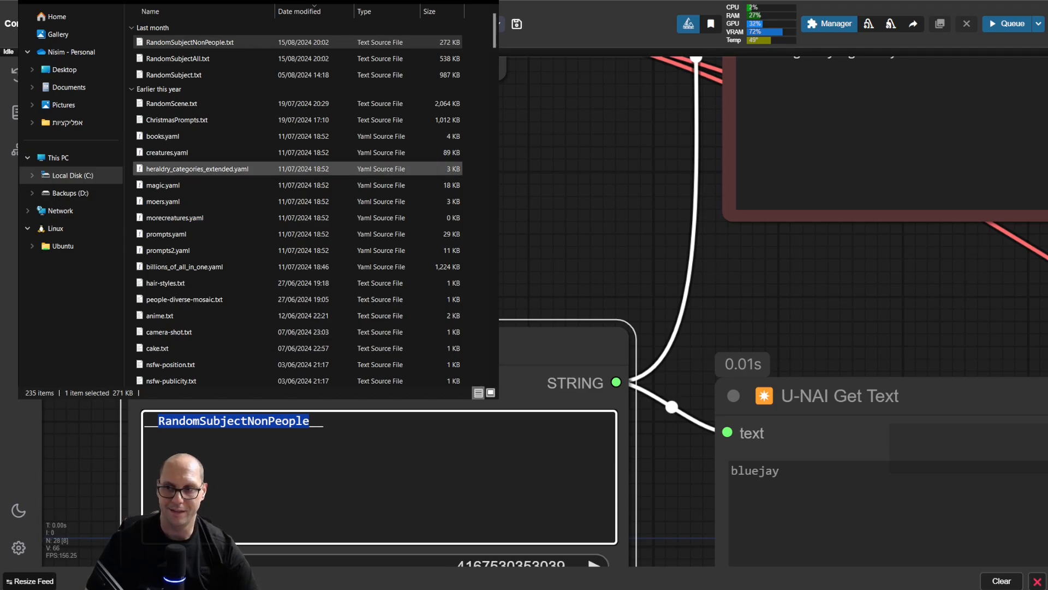
Step: Browse the wildcard text files in File Explorer down to the subfolders and select the cyberdelia folder
scroll(273, 169, down, 20)
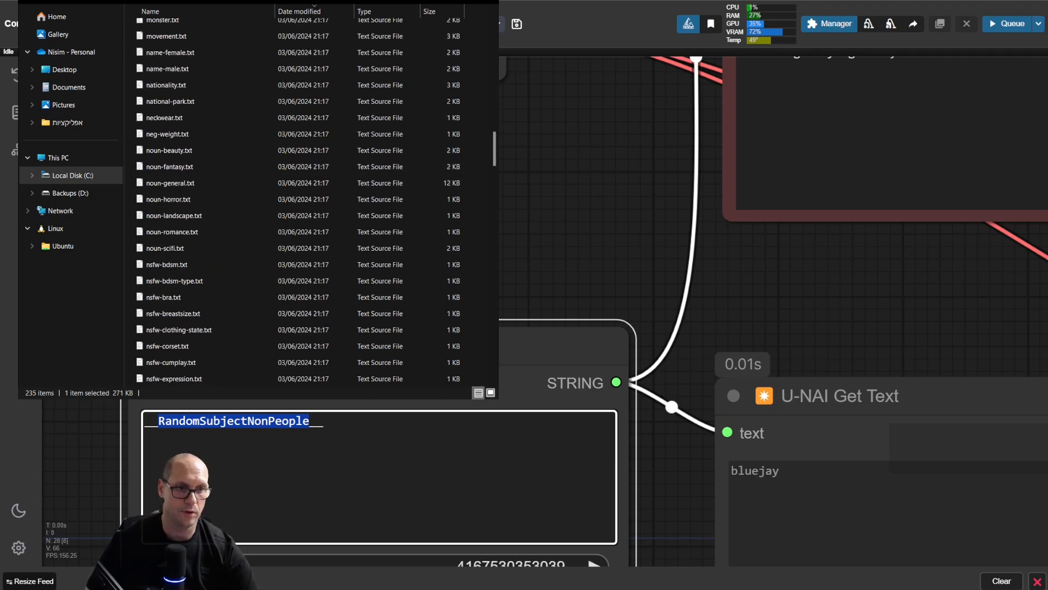
scroll(273, 199, down, 20)
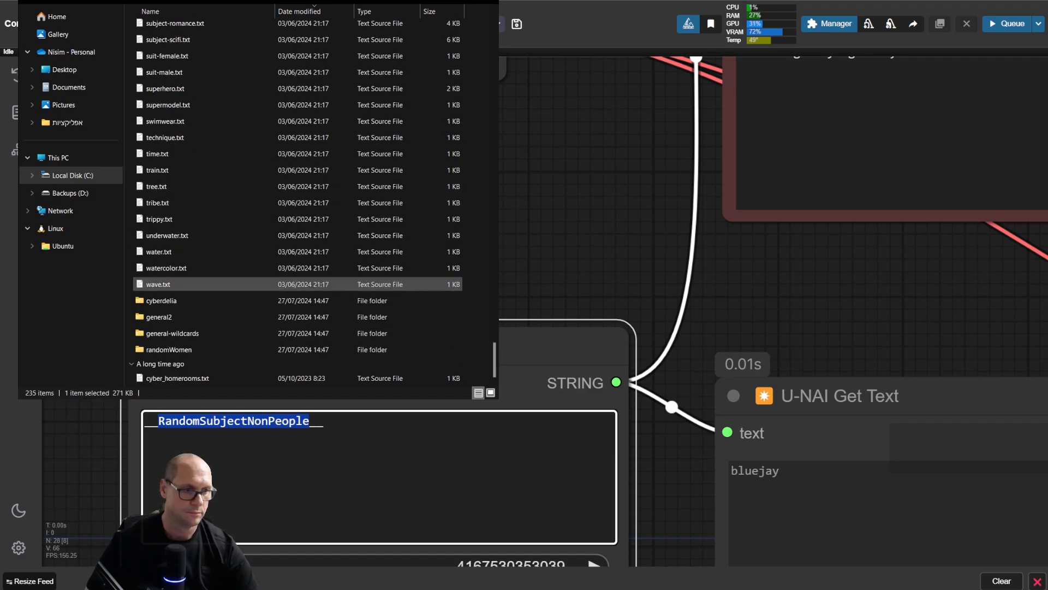
click(169, 301)
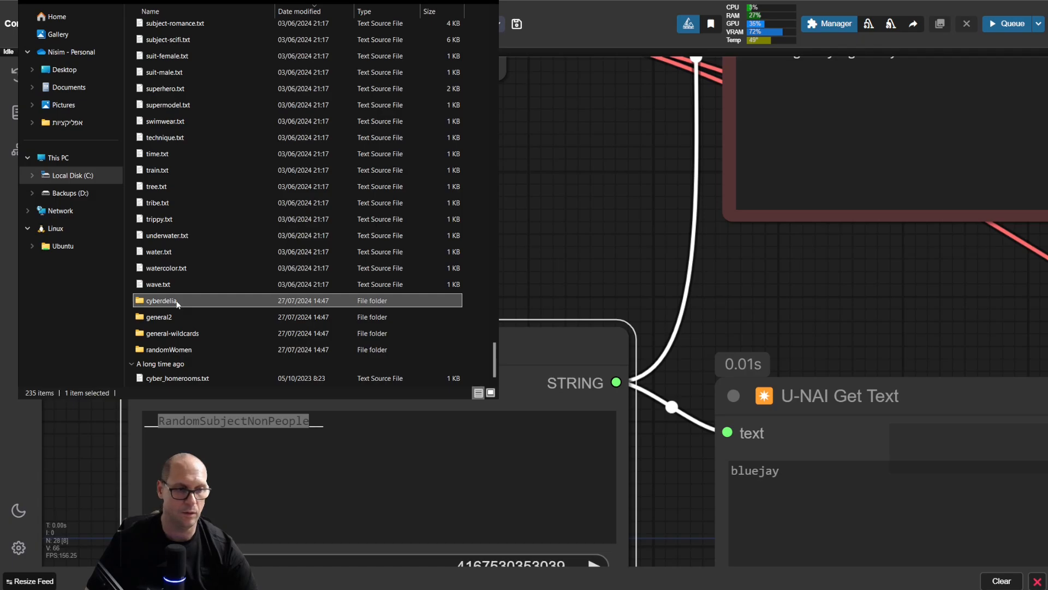
Step: Open the animals folder inside cyberdelia and select cyber_birds.txt
double_click(178, 302)
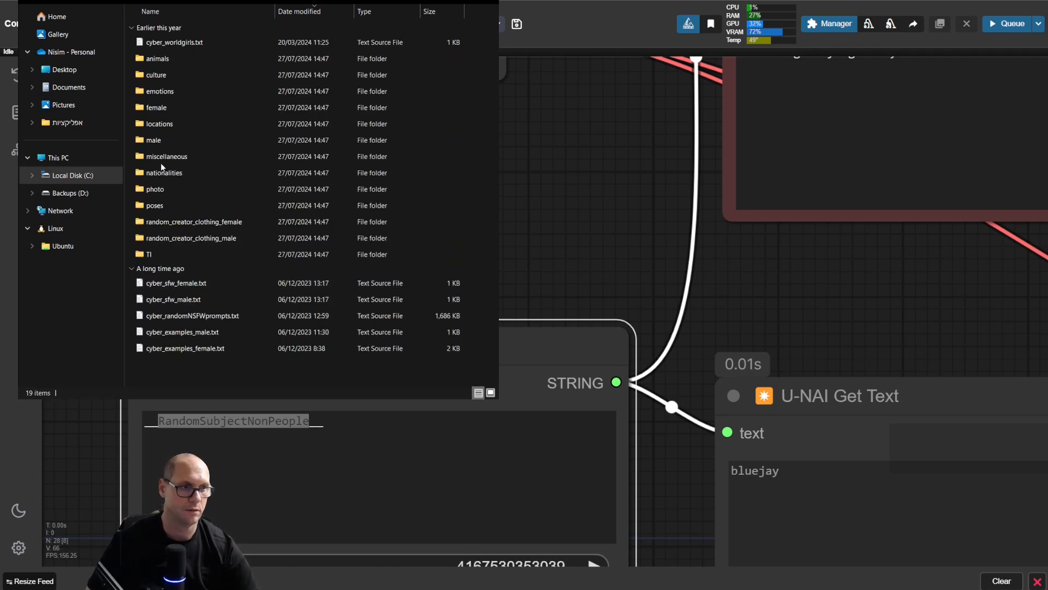
double_click(148, 60)
click(151, 43)
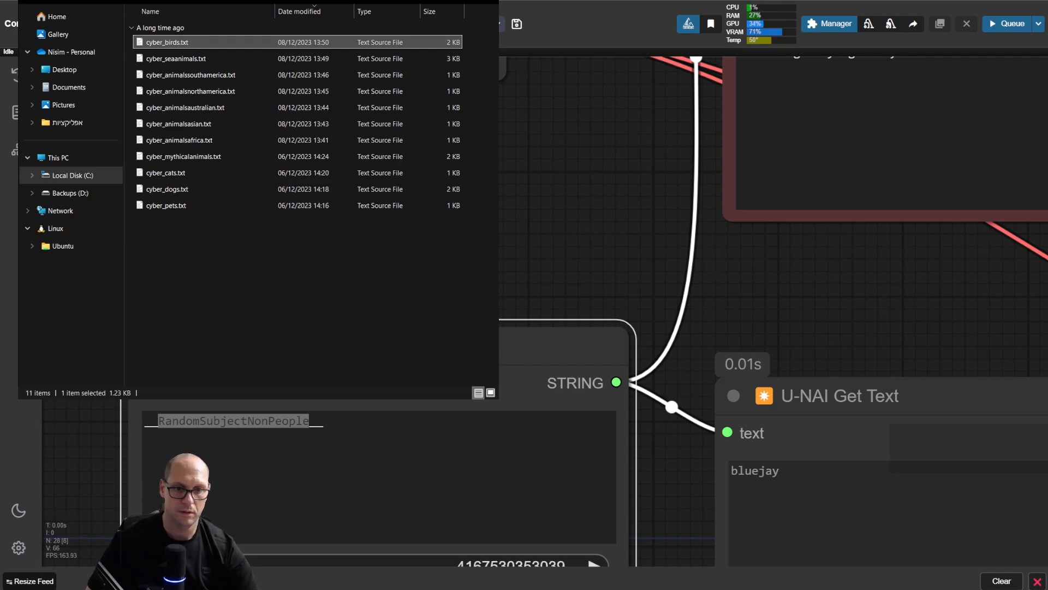
Step: Insert __cyberdelia\animals\cyber_birds__ on its own line above __RandomSubjectNonPeople__ in the Wildcard Processor and highlight the path between the underscores
click(350, 449)
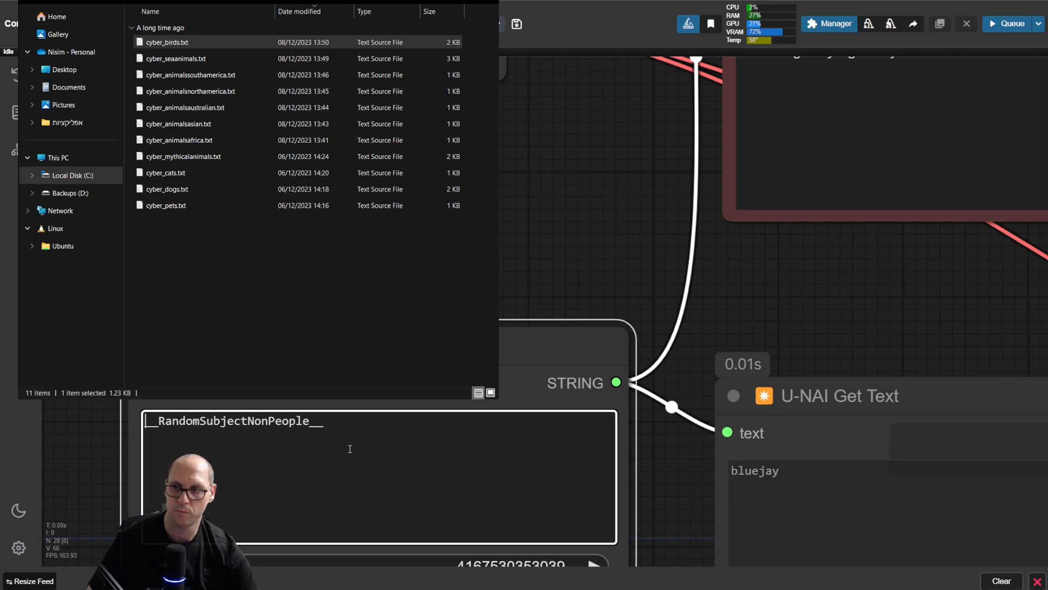
key(Return)
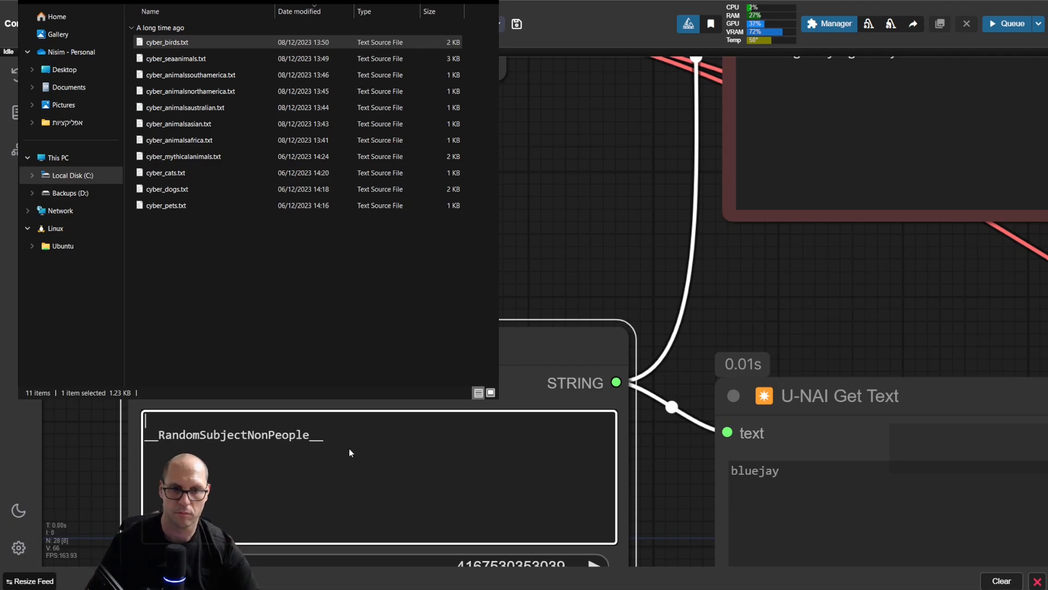
text(__cyberdelia\animals\cyber_birds__)
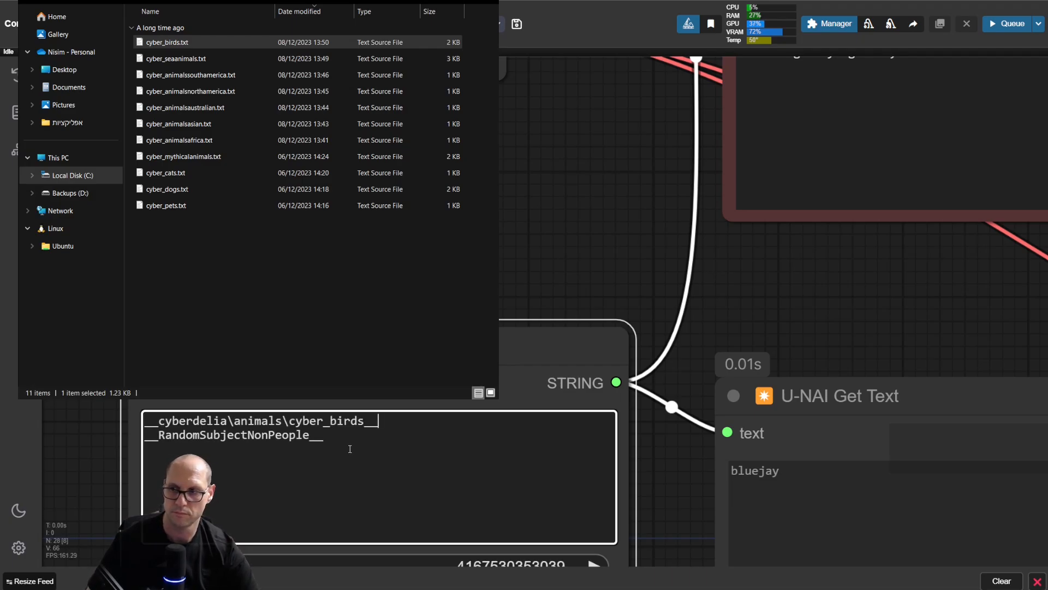
key(Left)
key(Left)
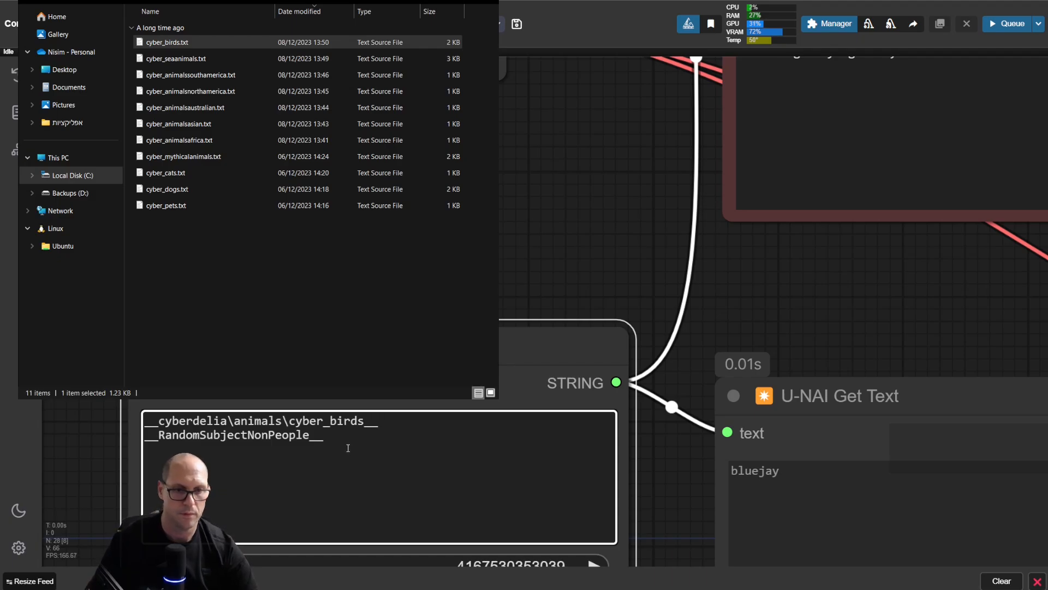
drag(159, 421, 363, 423)
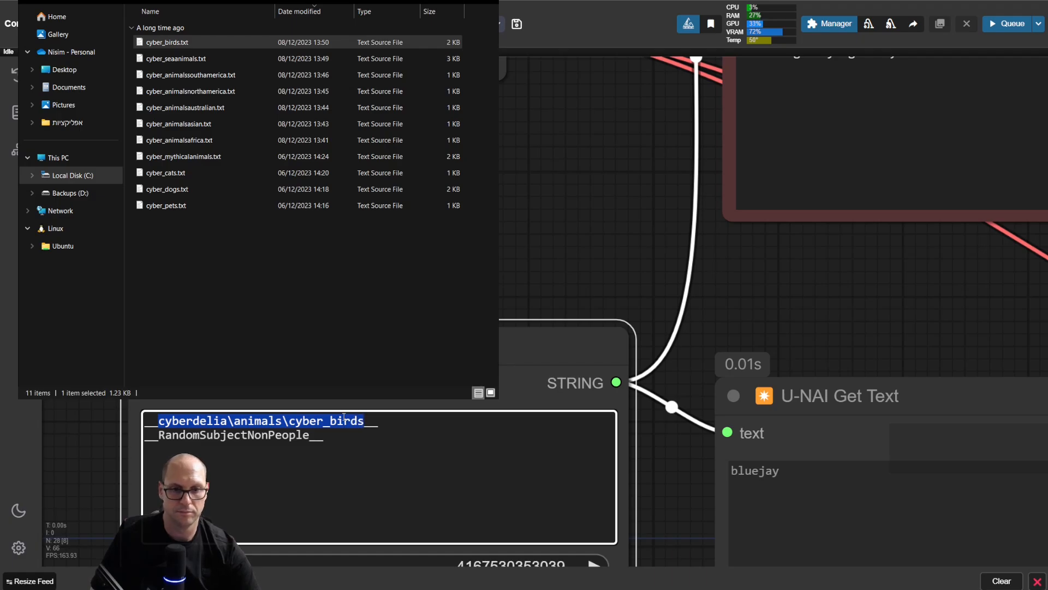
click(344, 418)
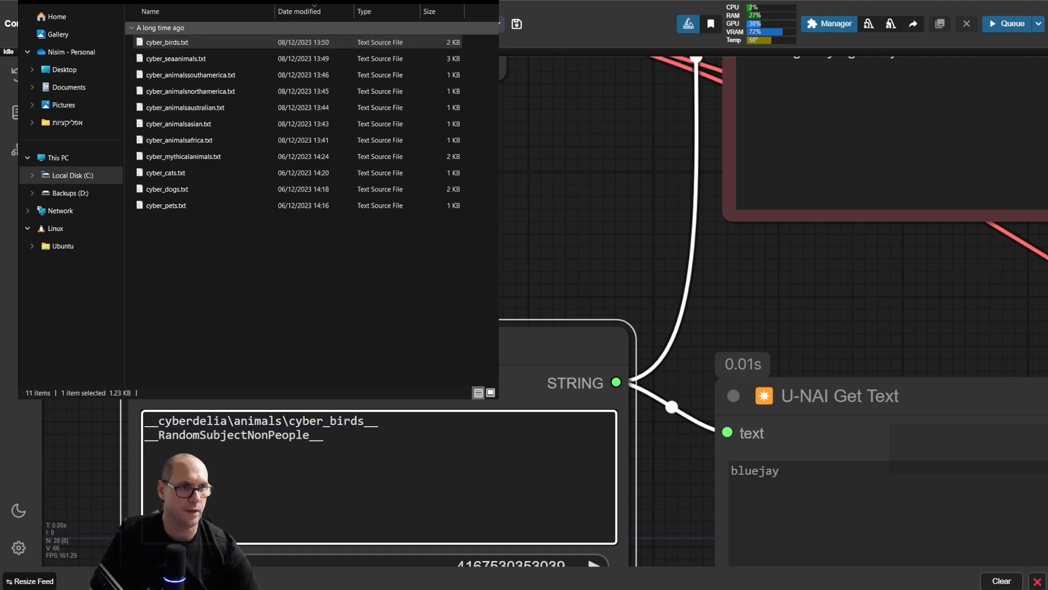
Step: Go back up through the cyberdelia and ComfyUI folders in File Explorer and reopen the wildcards folder
click(78, 1)
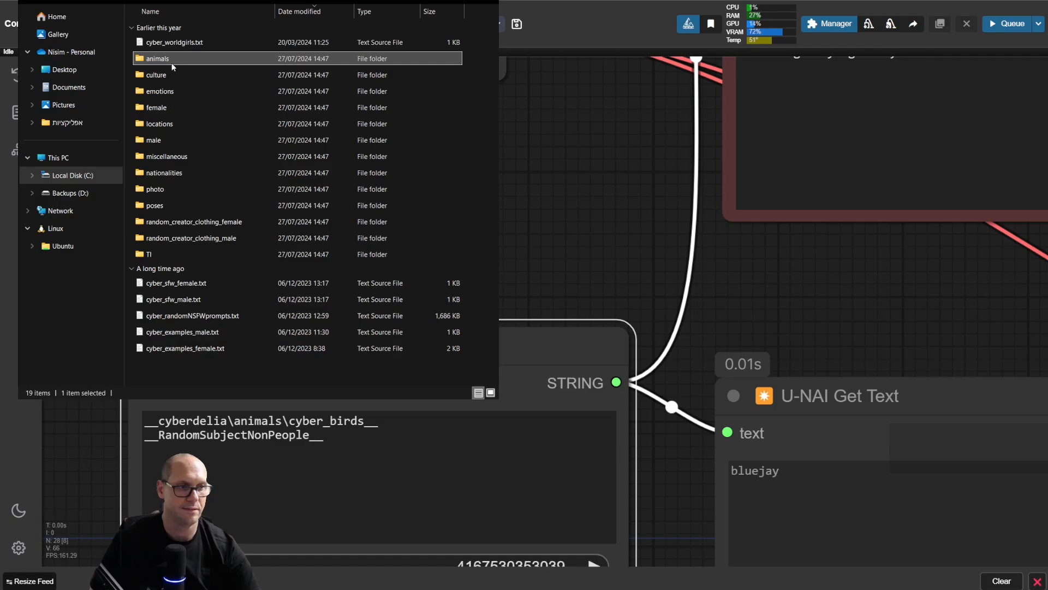
click(240, 1)
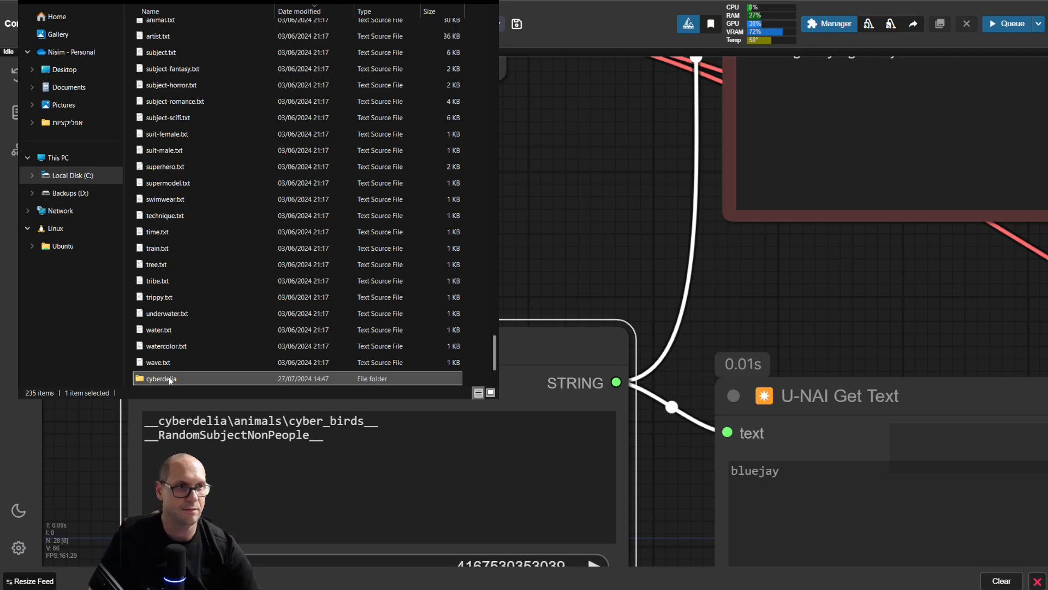
key(alt+Up)
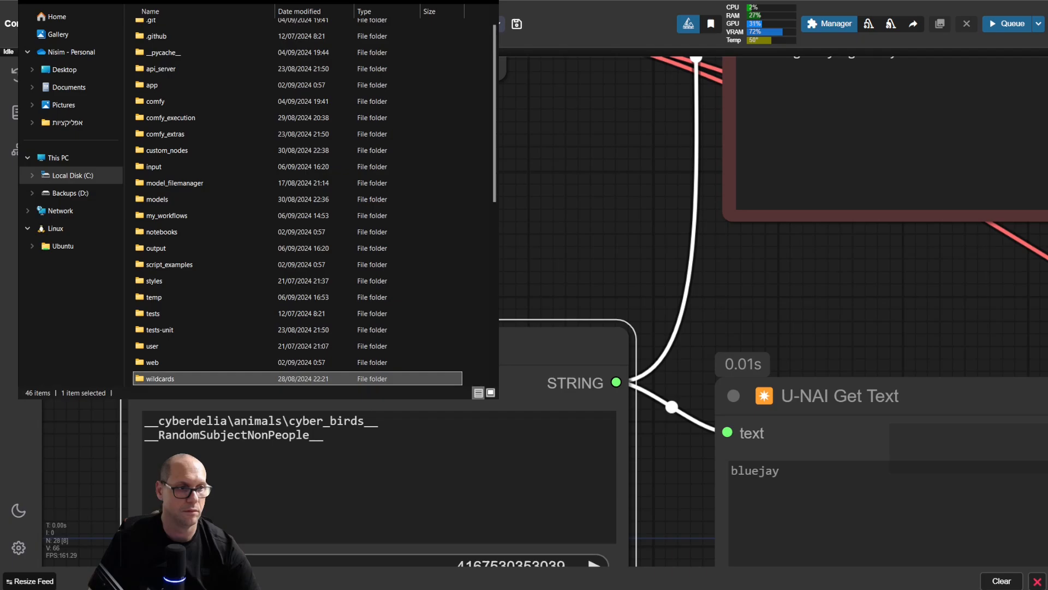
double_click(171, 379)
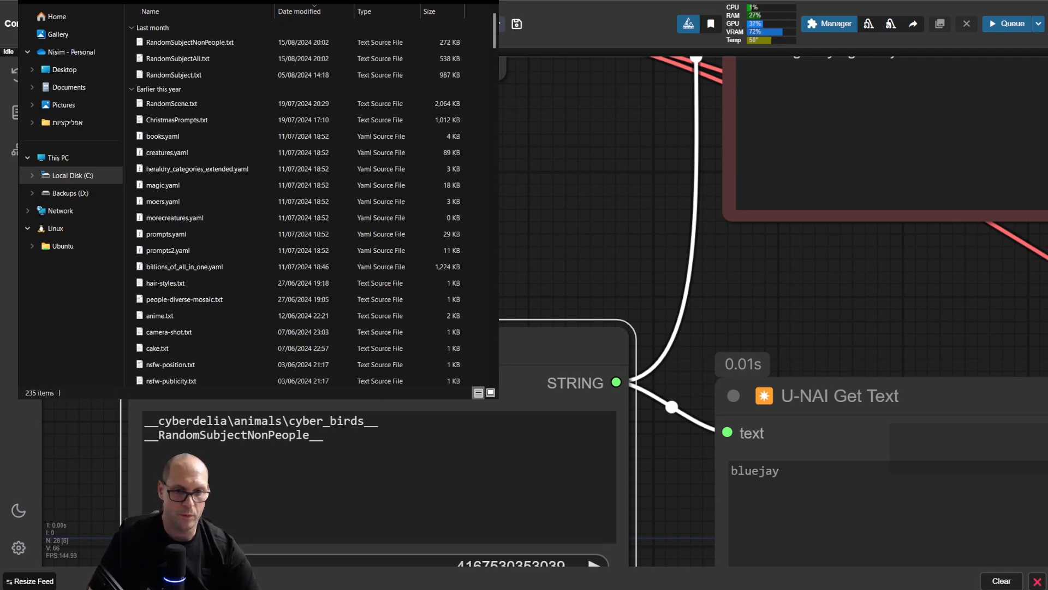
Step: Delete the __RandomSubjectNonPeople__ line from the Wildcard Processor, leaving only the cyber_birds wildcard
click(387, 438)
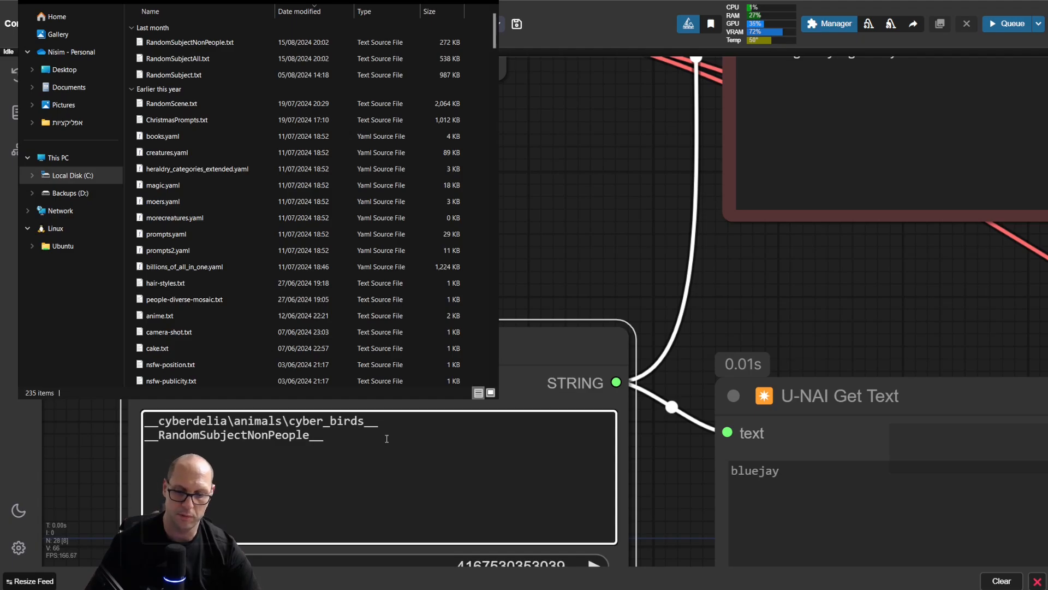
double_click(387, 438)
key(BackSpace)
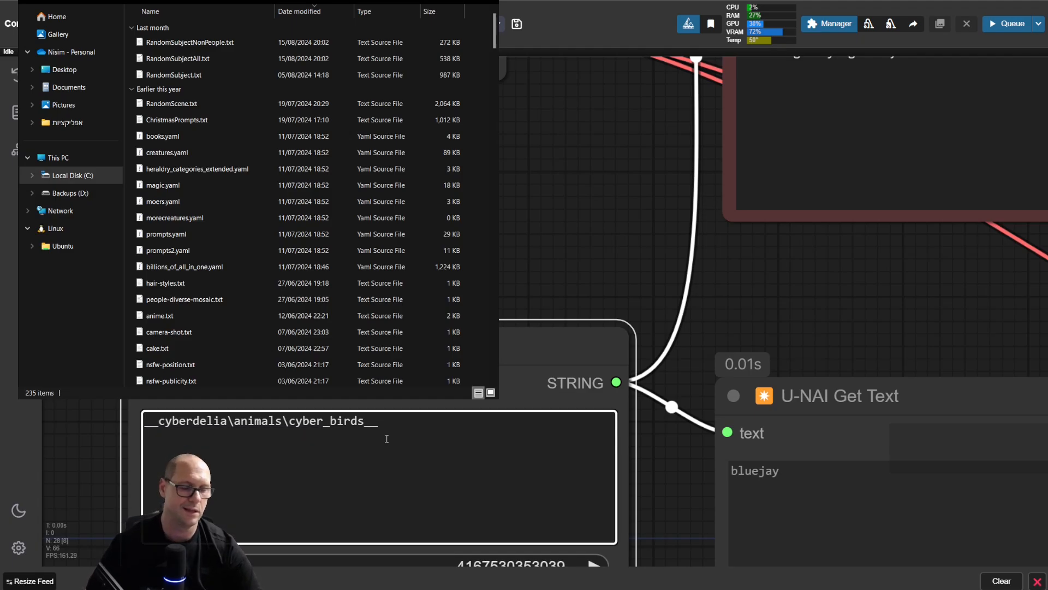
Step: Run the workflow with only the cyber_birds wildcard, view the generated image enlarged from the image feed and close it
scroll(507, 329, down, 5)
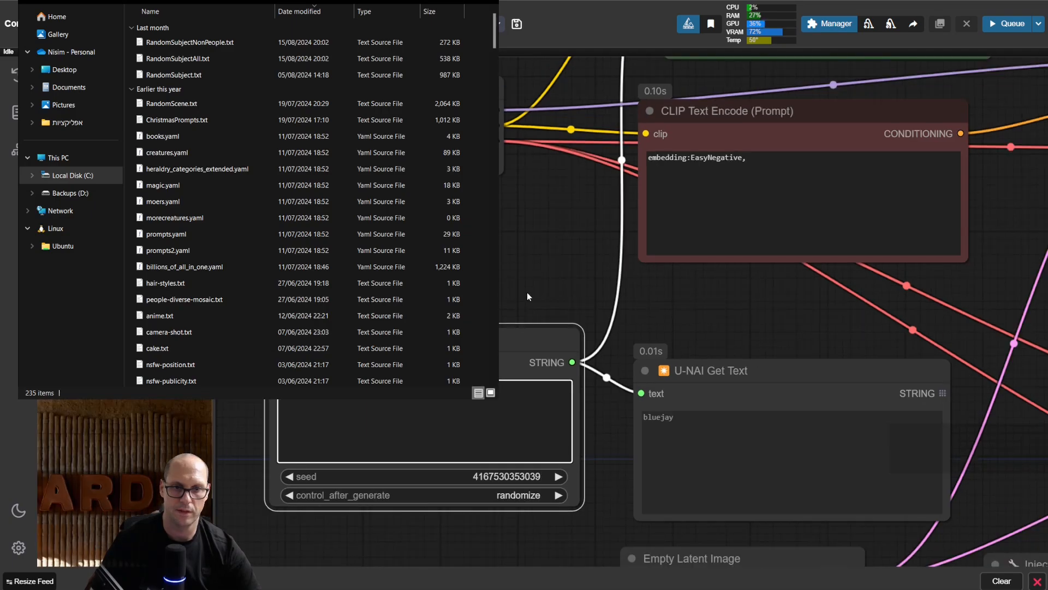
drag(526, 293, 360, 210)
scroll(415, 256, down, 2)
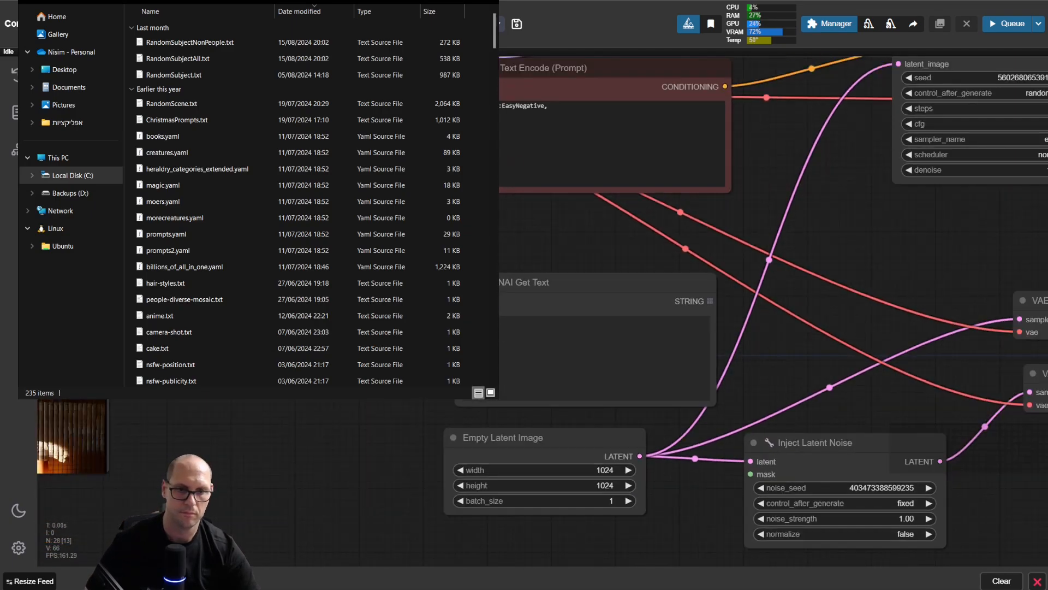
key(ctrl+Return)
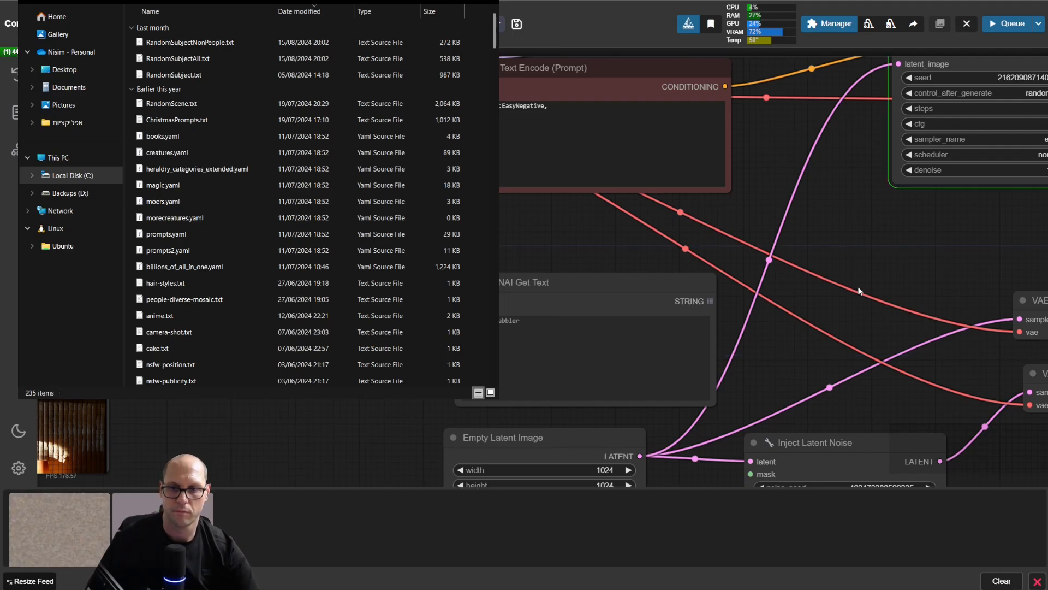
drag(900, 272, 577, 241)
drag(977, 244, 822, 252)
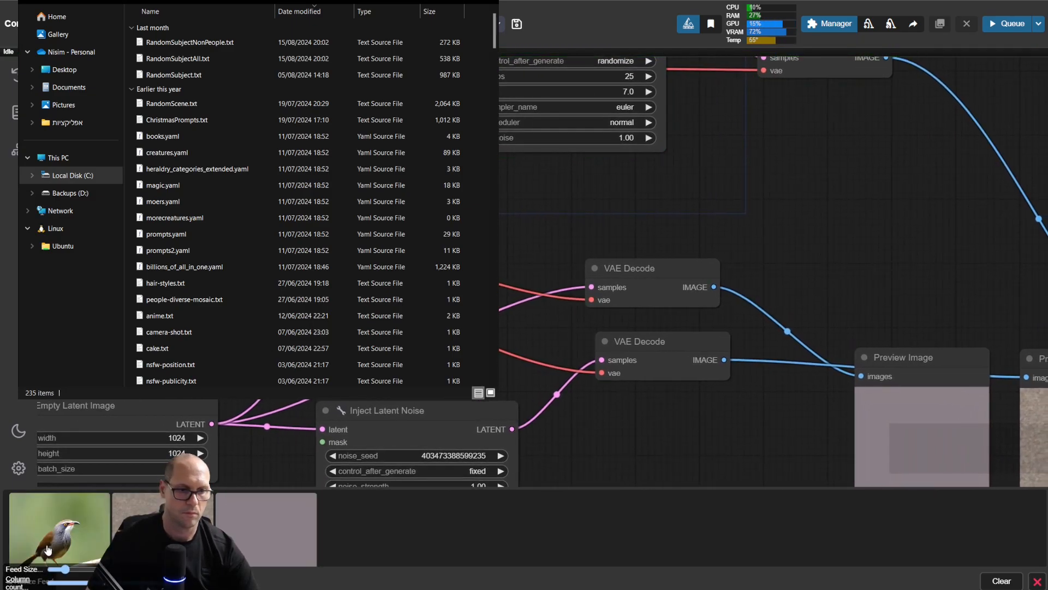
click(60, 541)
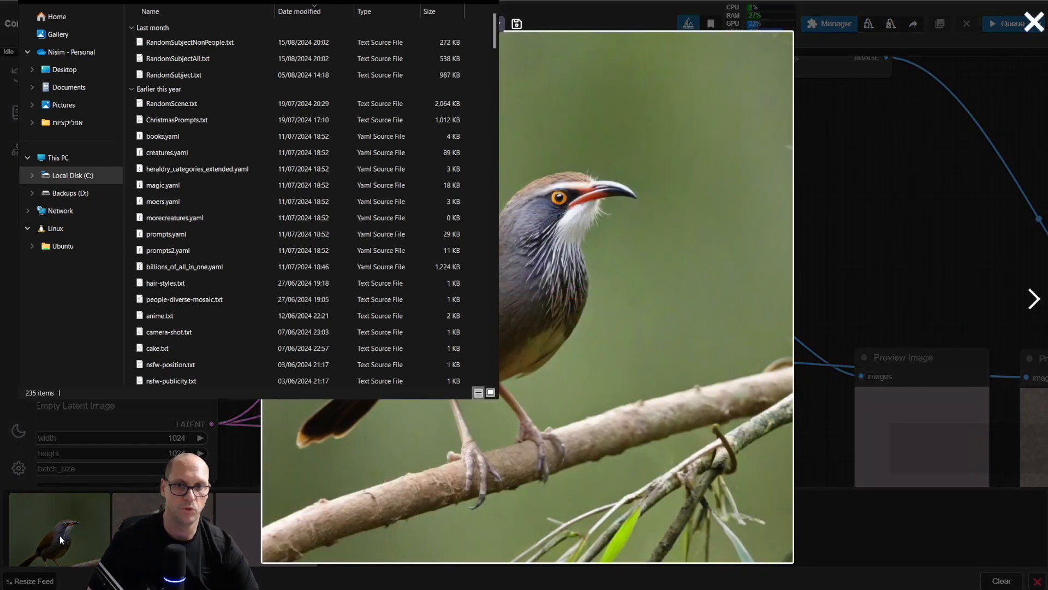
click(60, 540)
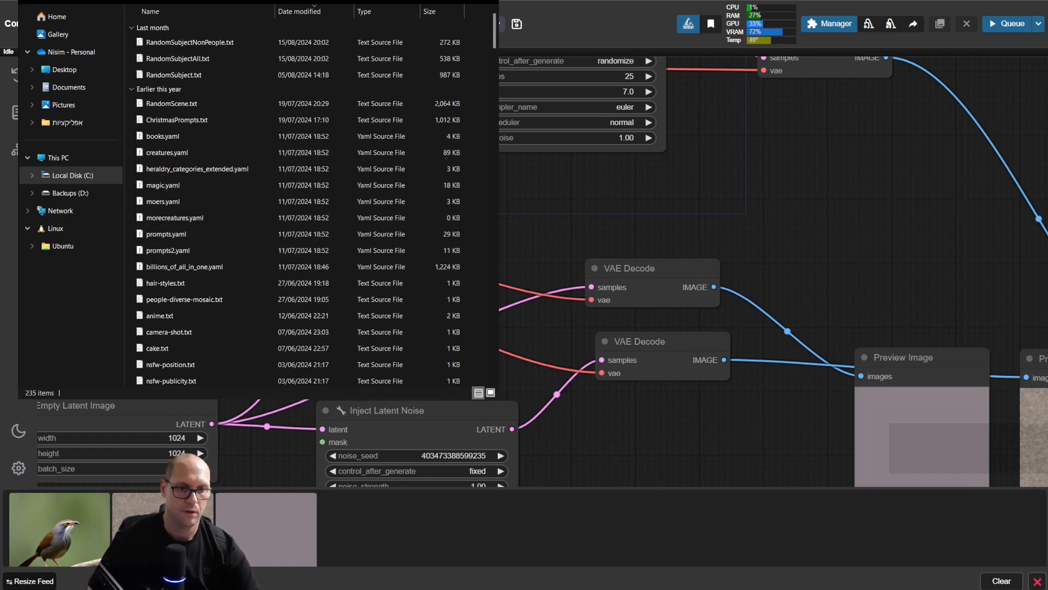
Step: Add __RandomSubjectNonPeople__ below the cyber_birds wildcard in the Wildcard Processor and bring ComfyUI in front of File Explorer
drag(223, 402, 688, 398)
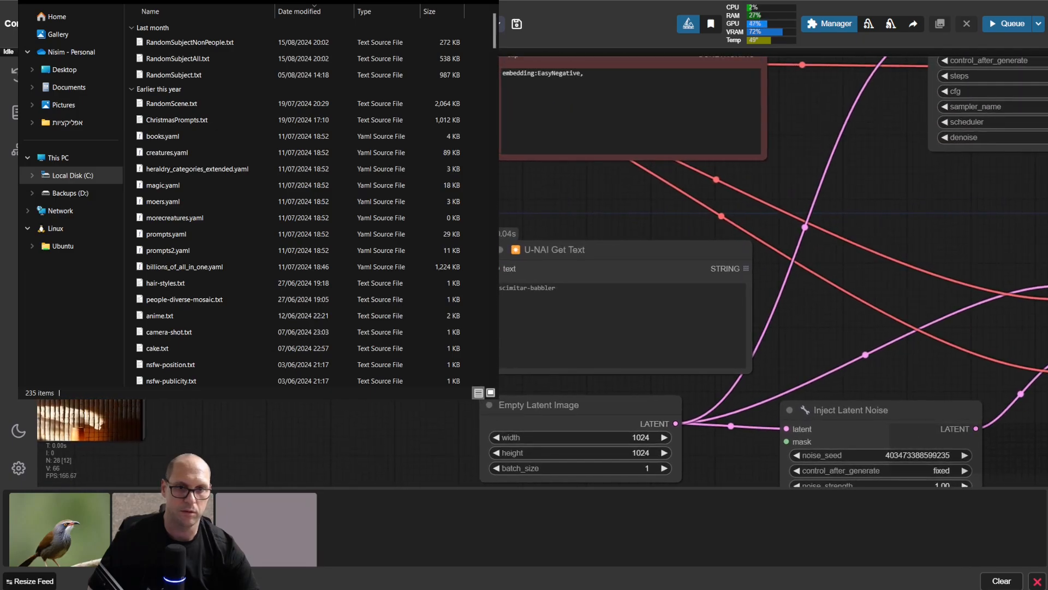
scroll(276, 196, up, 5)
click(342, 347)
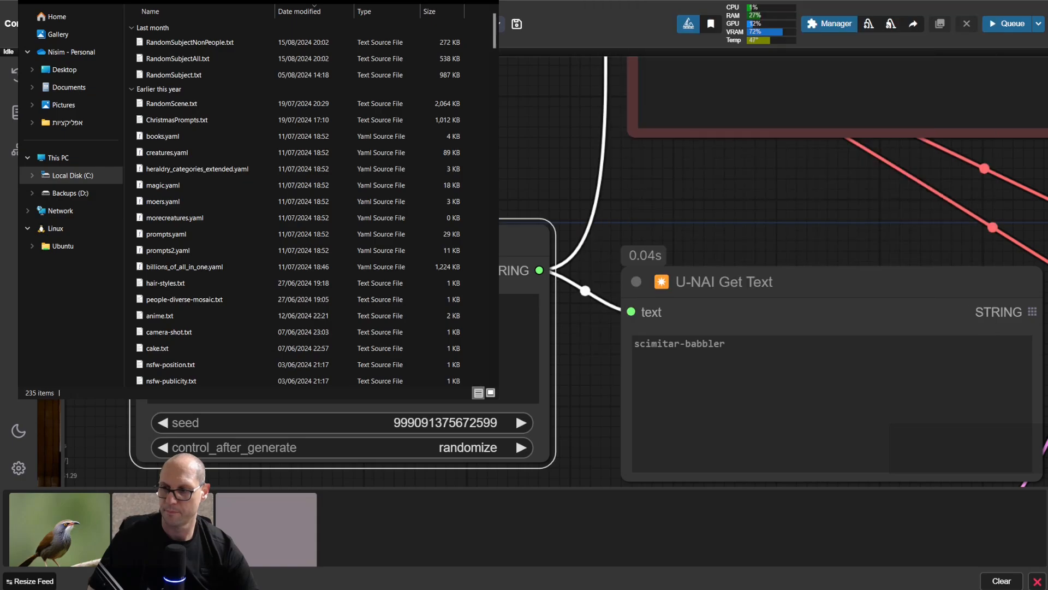
key(alt+Tab)
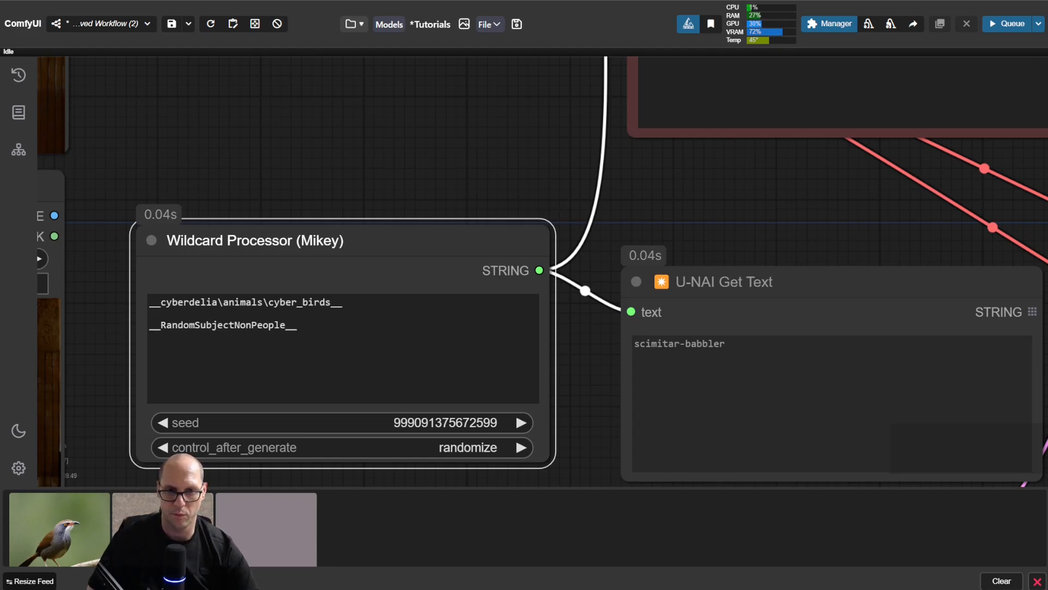
Step: Highlight the cyber_birds wildcard in the Wildcard Processor and the text it produced in U-NAI Get Text
drag(533, 302, 141, 293)
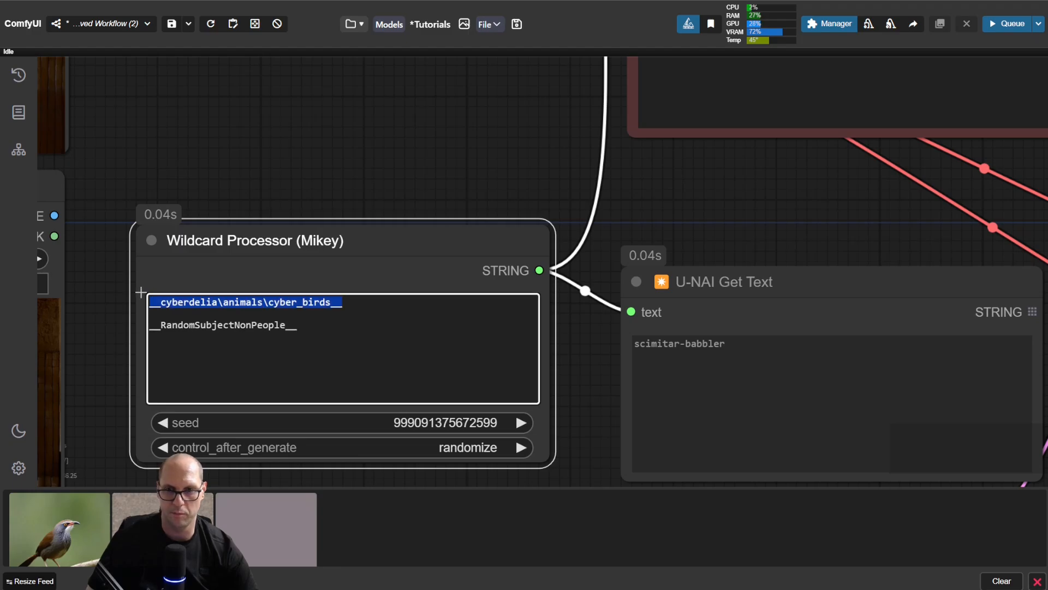
drag(744, 349, 627, 342)
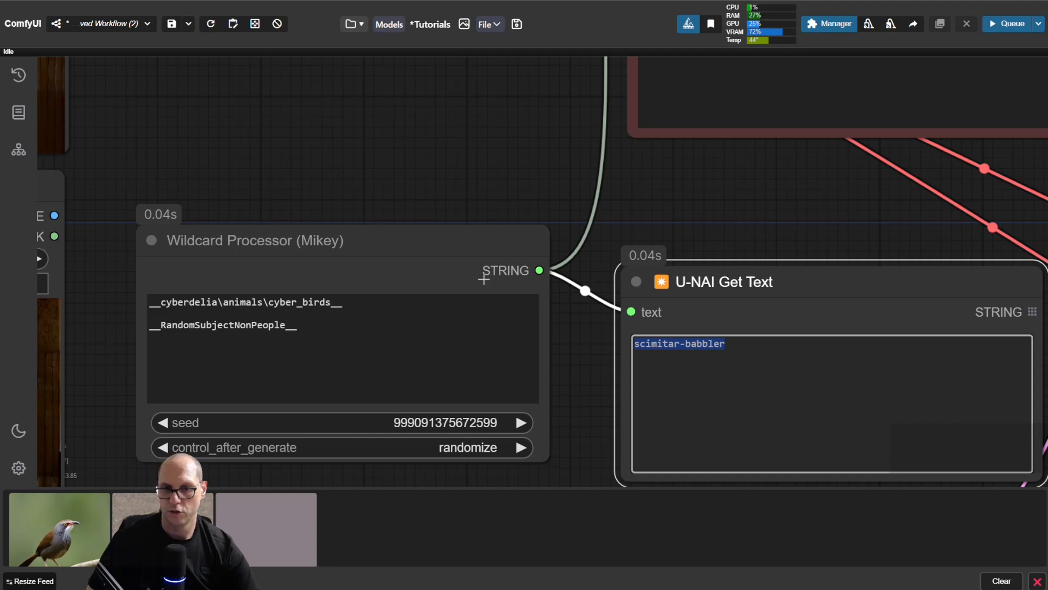
click(513, 181)
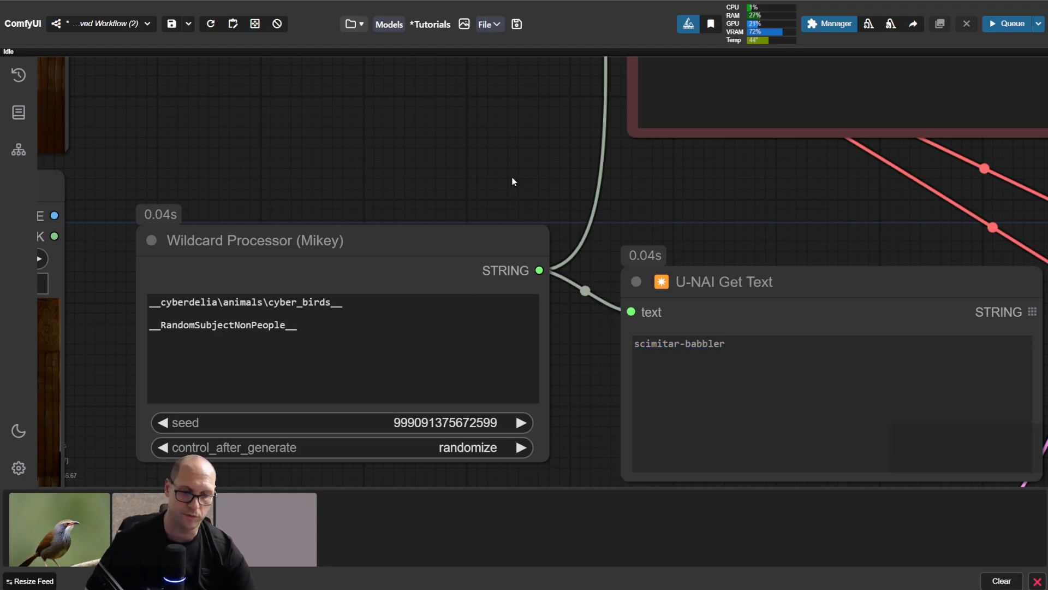
Step: Run the workflow with both wildcards, highlight the combined prompt in U-NAI Get Text and view the generated image enlarged
key(ctrl+Return)
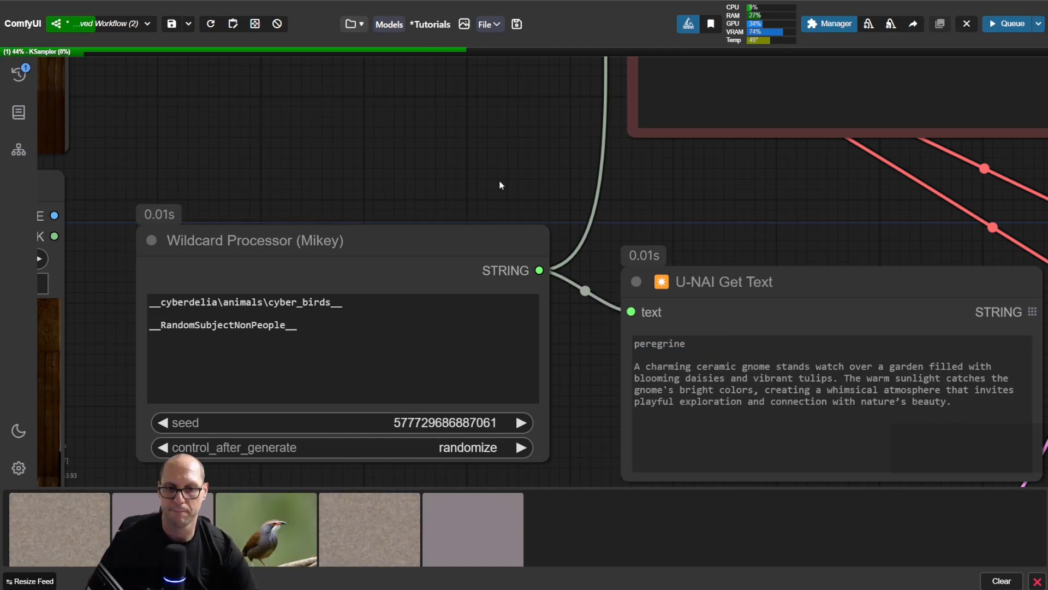
drag(712, 344, 962, 435)
click(969, 433)
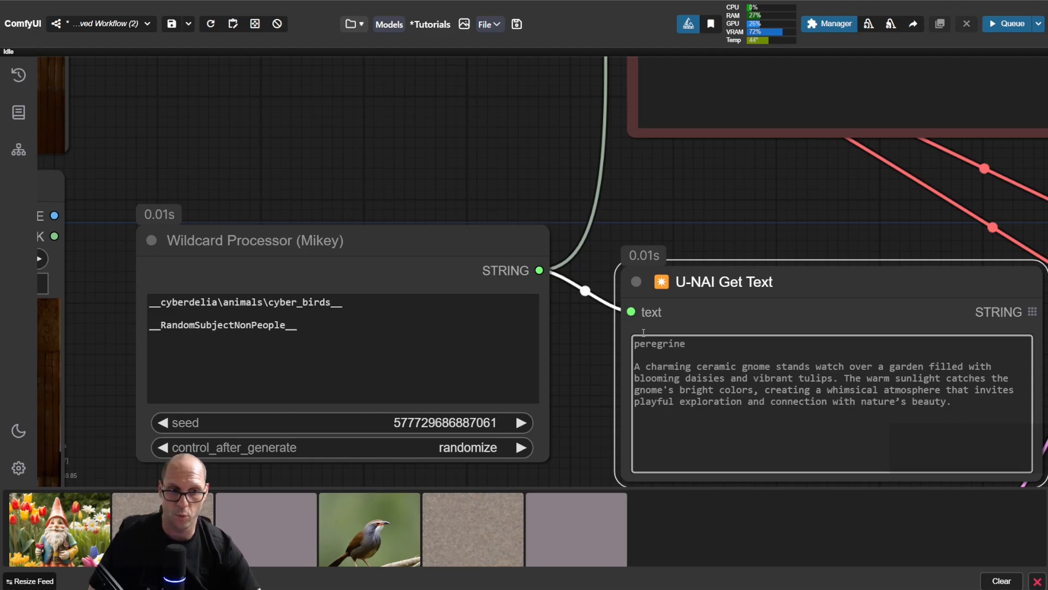
click(86, 529)
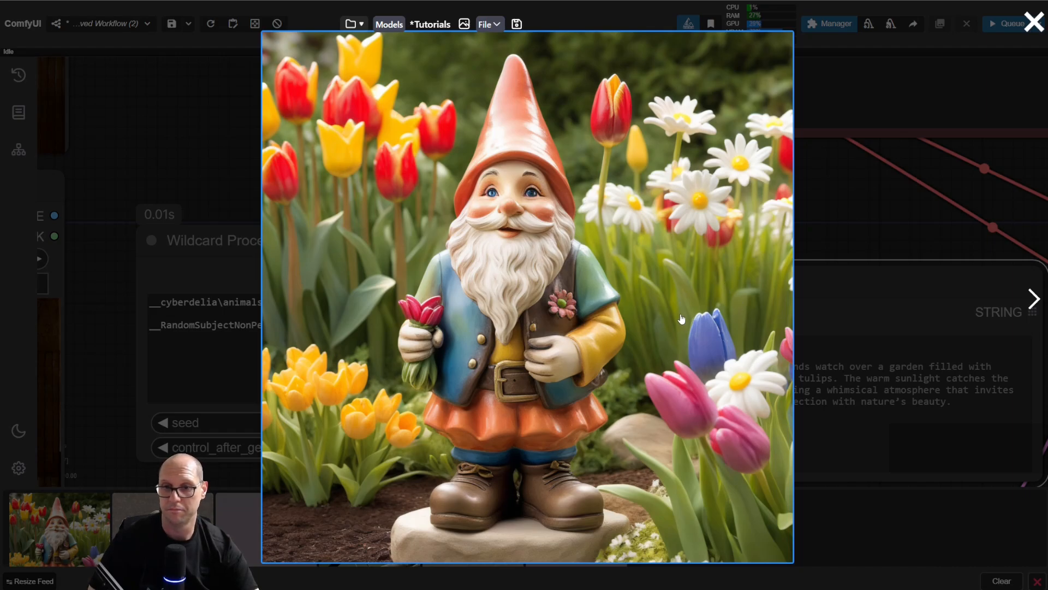
key(Escape)
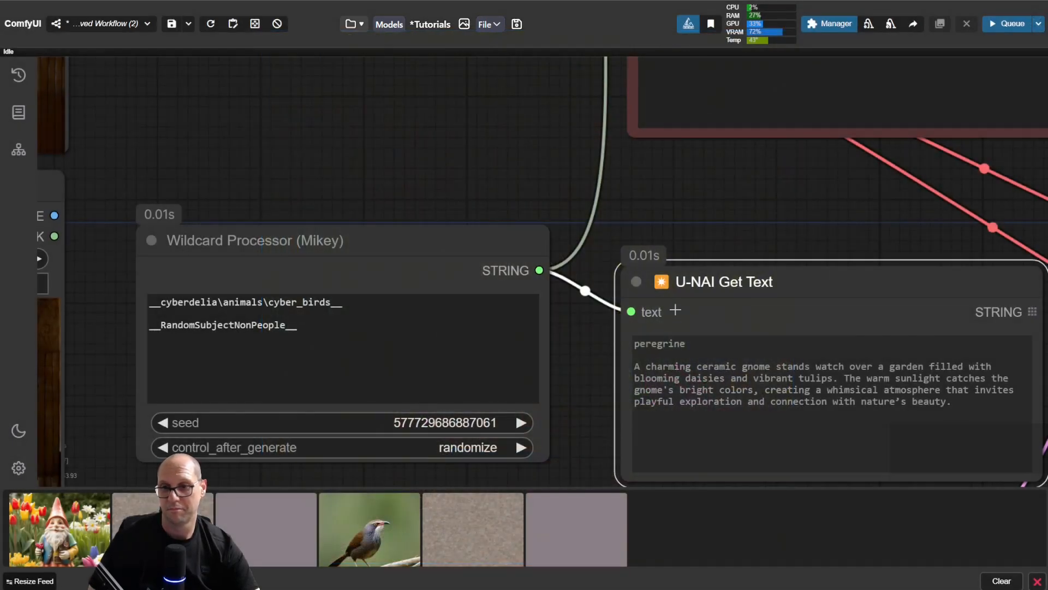
Step: Run the workflow once more with both wildcards and view the newest image enlarged from the image feed
click(451, 170)
key(ctrl+Return)
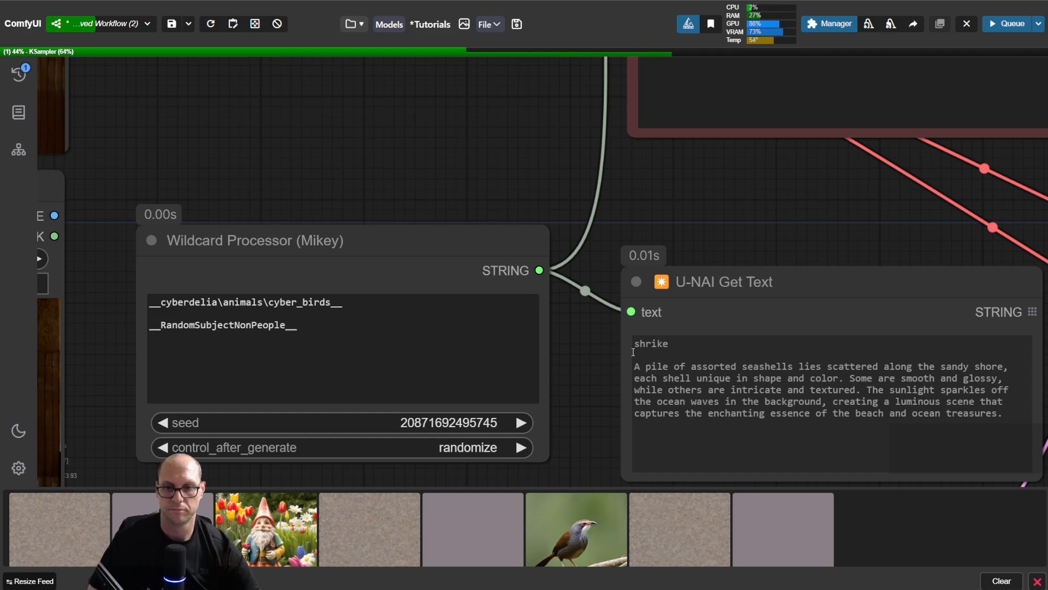
click(64, 532)
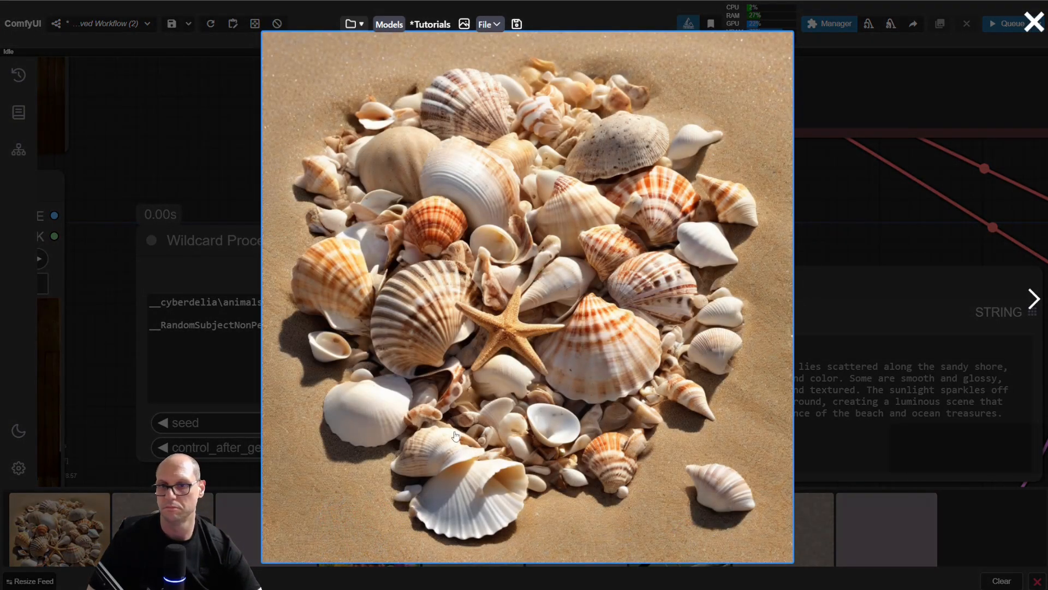
key(Escape)
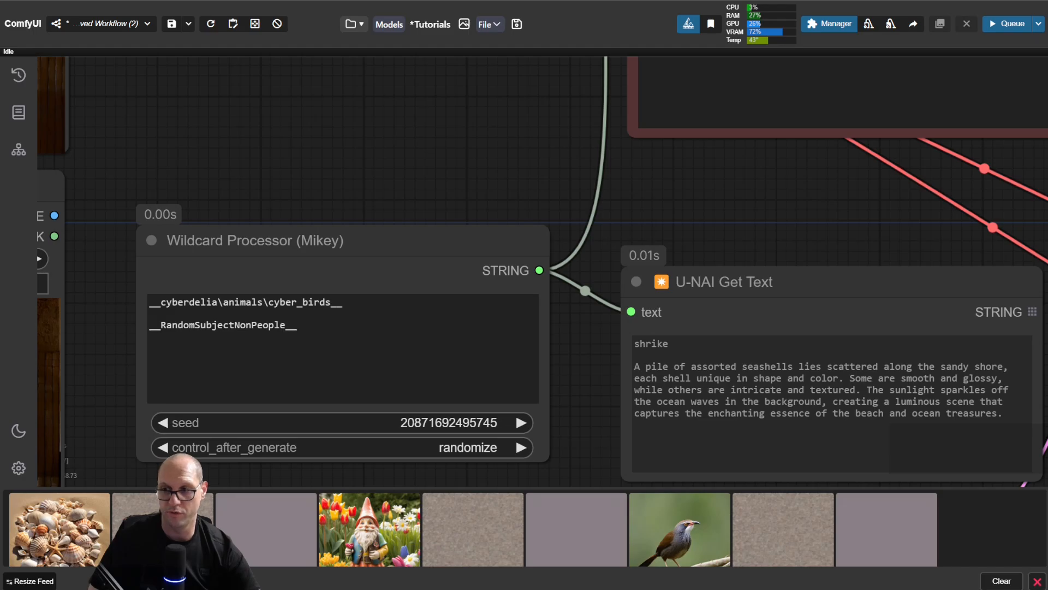
Step: Switch to Visual Studio Code and jump to the end of RandomSubjectNonPeople.txt to inspect its number of lines
key(alt+Tab)
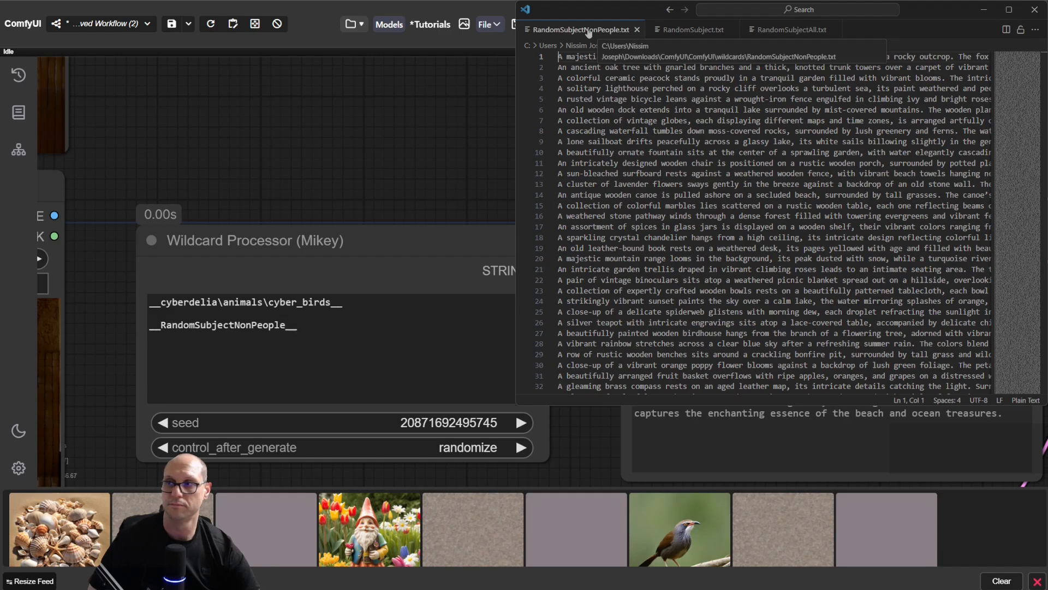
click(628, 99)
key(ctrl+End)
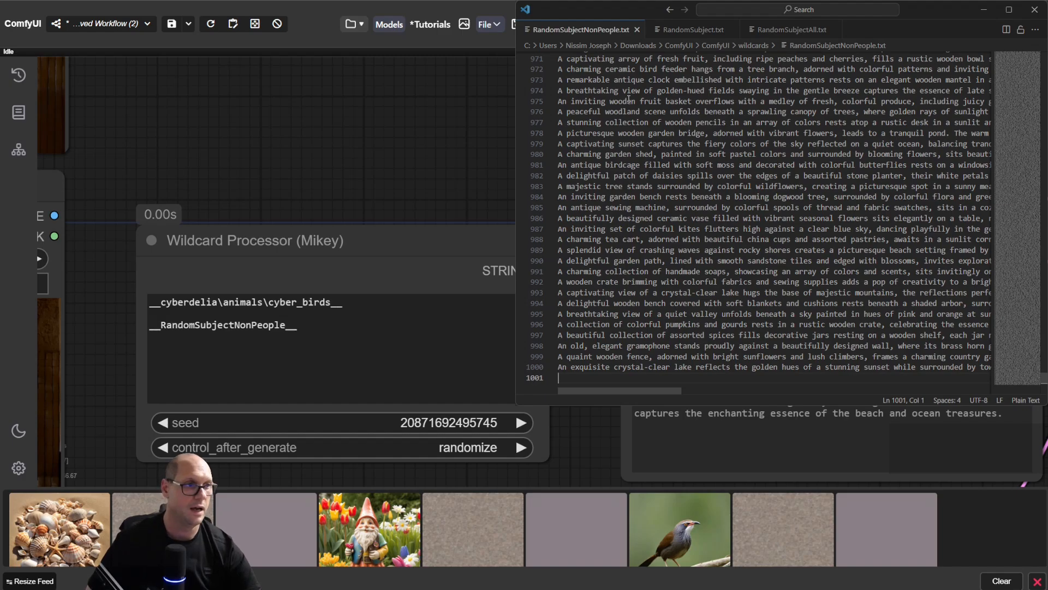
Step: Return to the beginning of RandomSubjectNonPeople.txt, turn on word wrap and highlight the whole ancient oak tree entry
key(ctrl+Home)
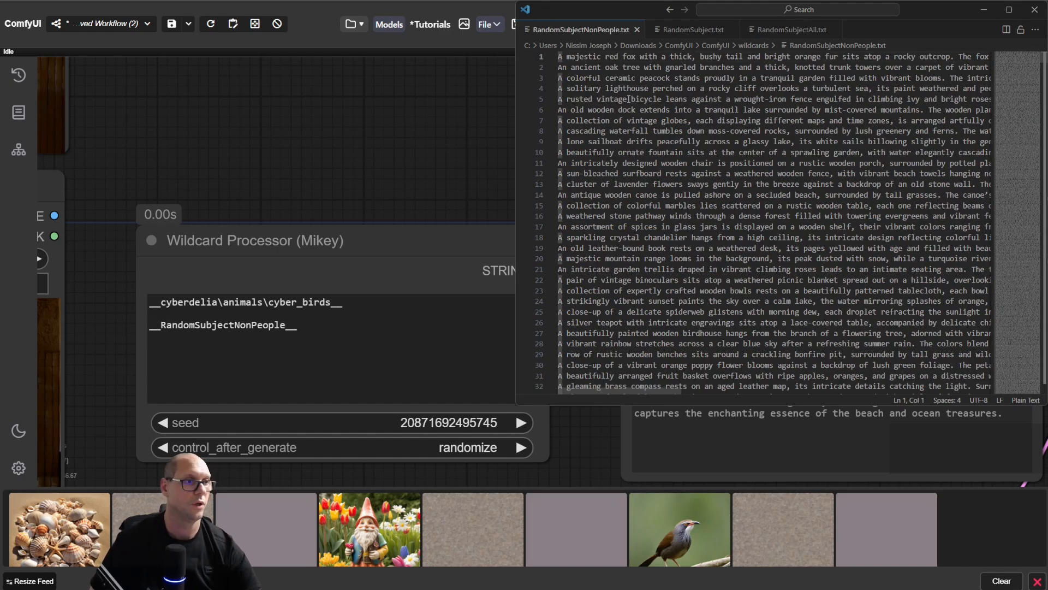
click(746, 198)
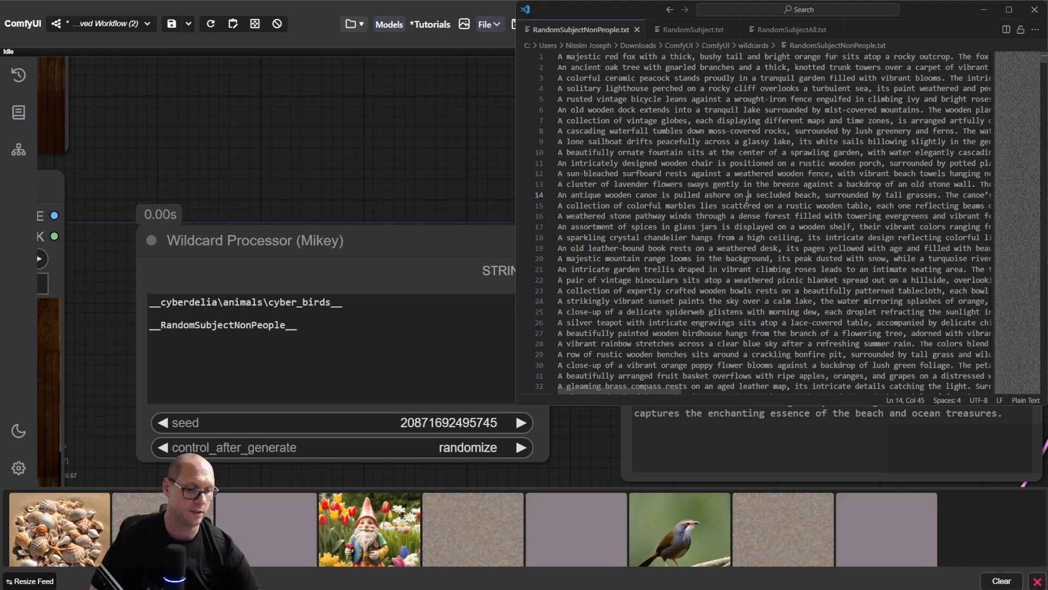
key(alt+z)
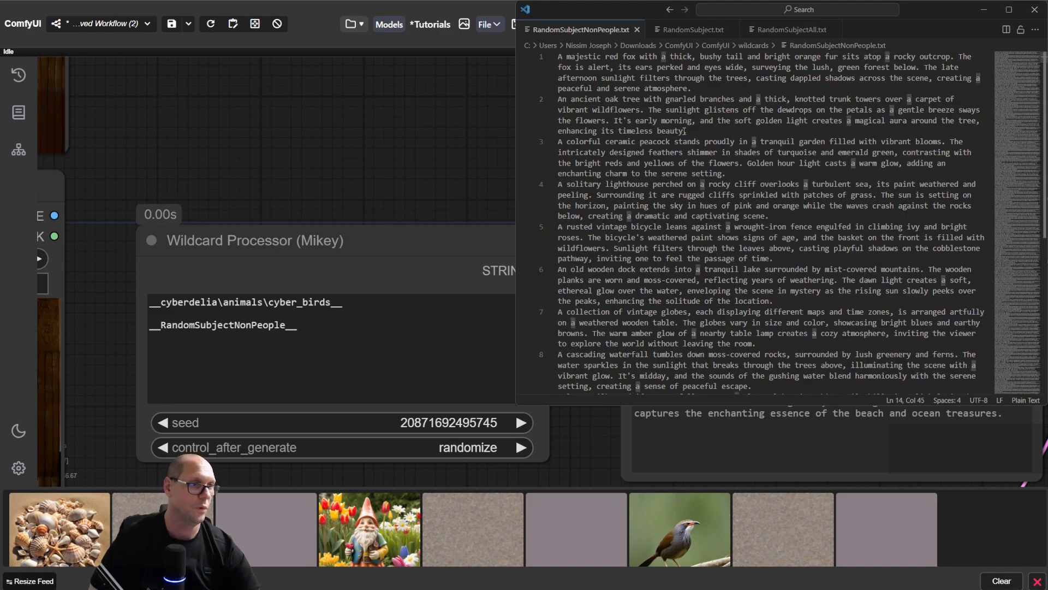
drag(687, 131, 558, 100)
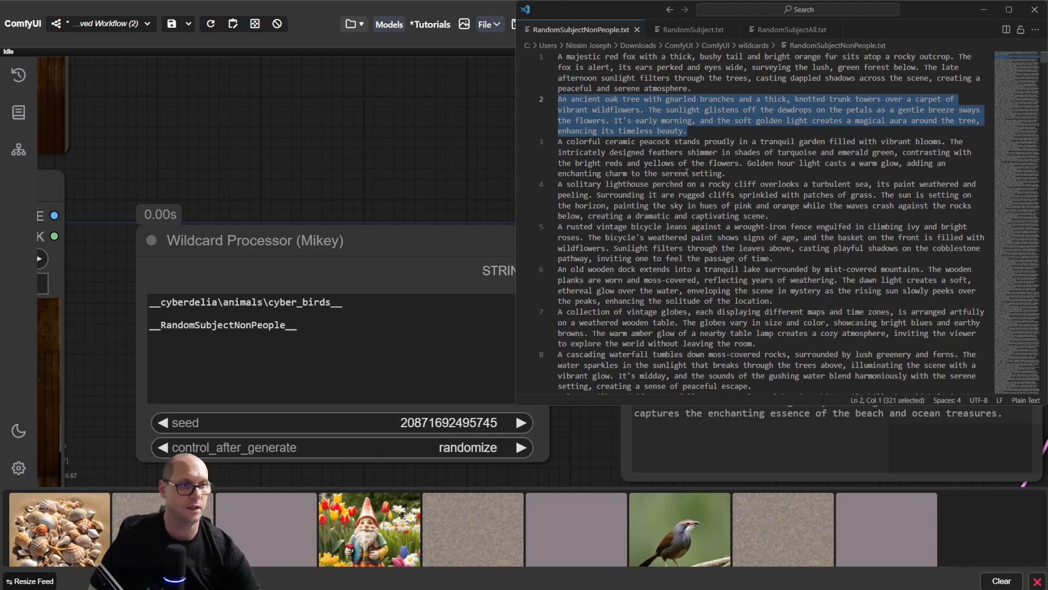
Step: Highlight the rusted vintage bicycle entry in RandomSubjectNonPeople.txt and turn word wrap off again
click(782, 257)
drag(627, 227, 556, 222)
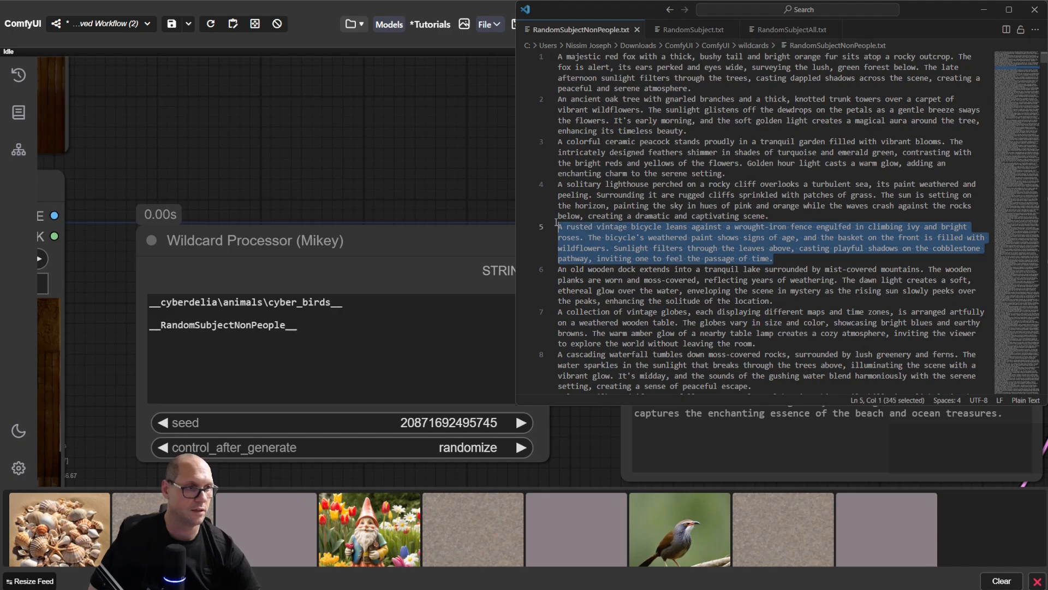
click(832, 224)
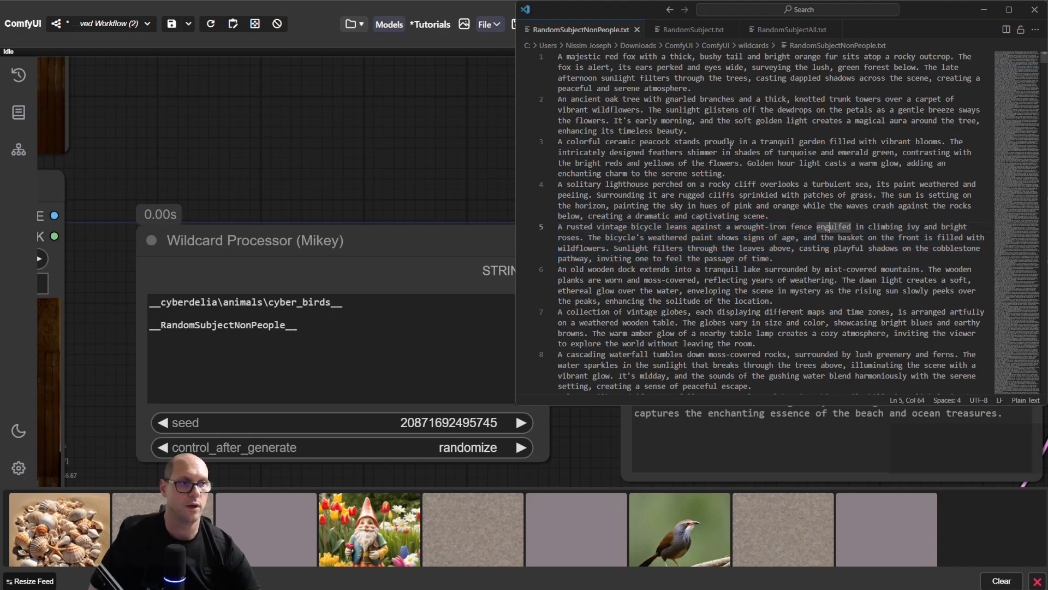
click(784, 161)
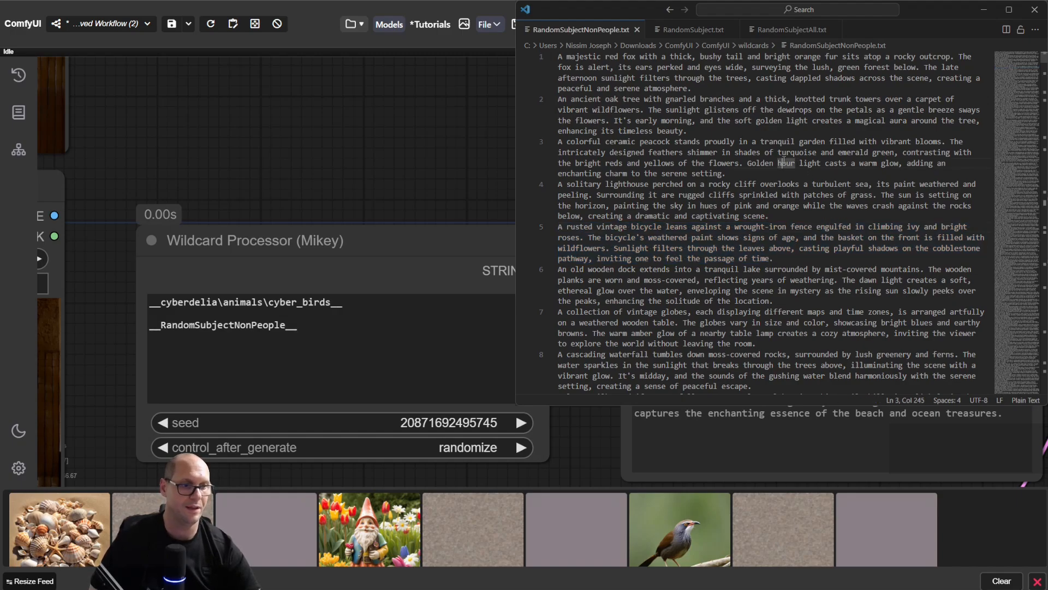
click(789, 137)
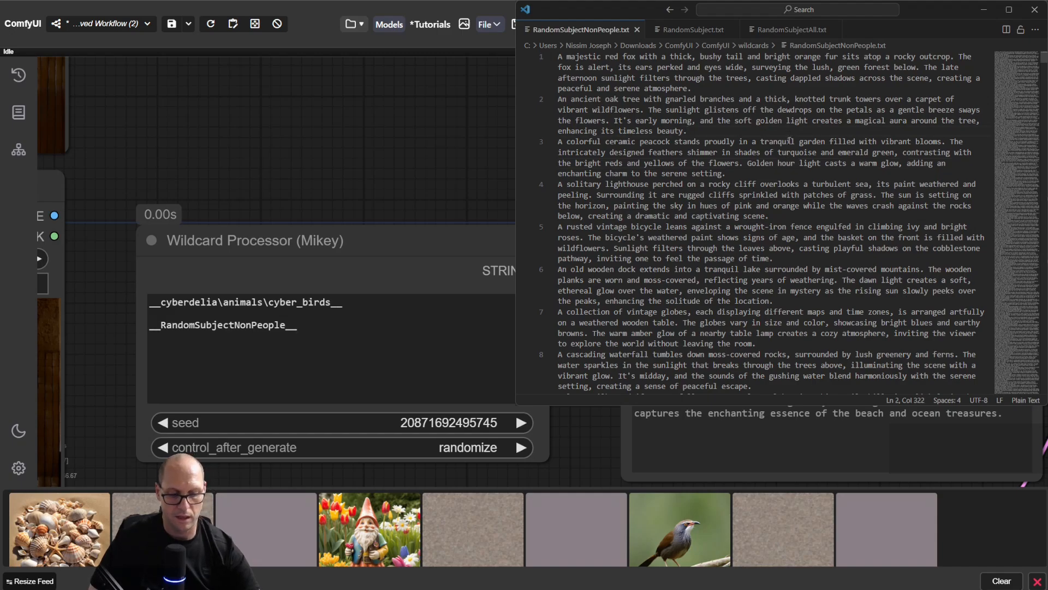
key(alt+z)
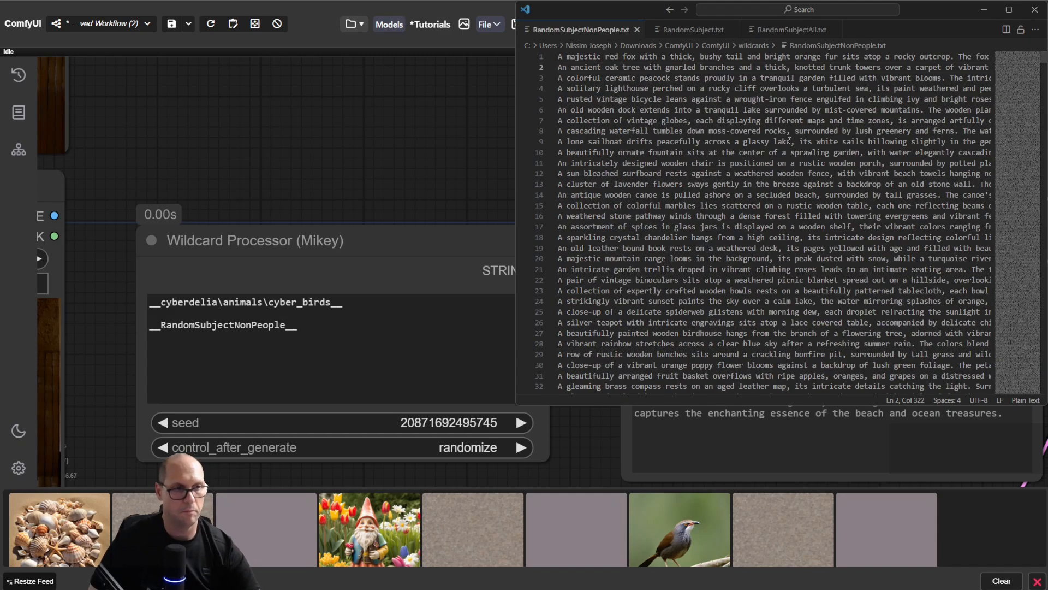
Step: Open RandomSubject.txt and jump to its end to inspect the number of lines
click(701, 31)
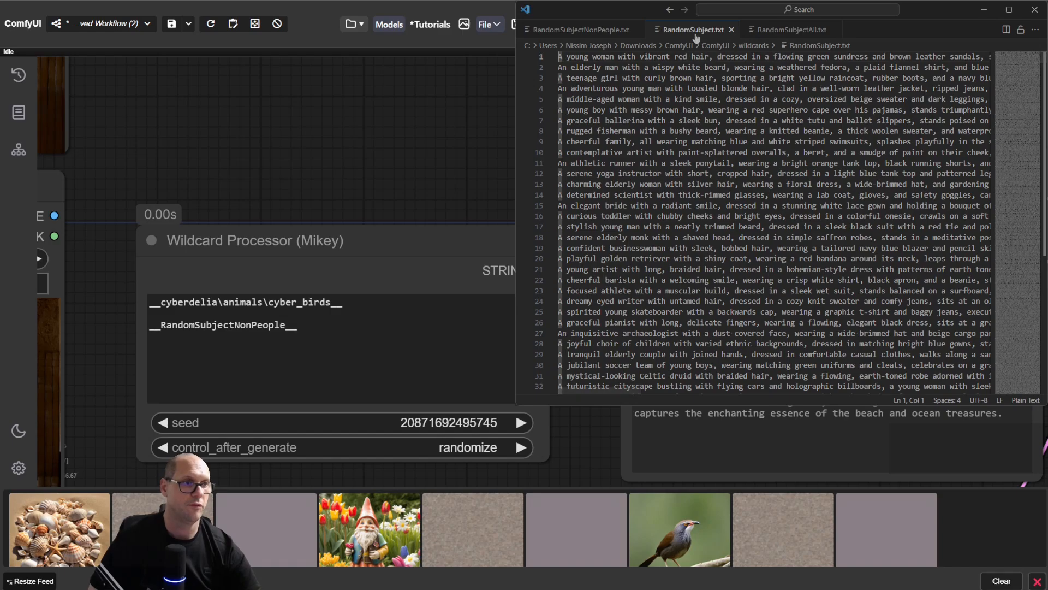
click(713, 88)
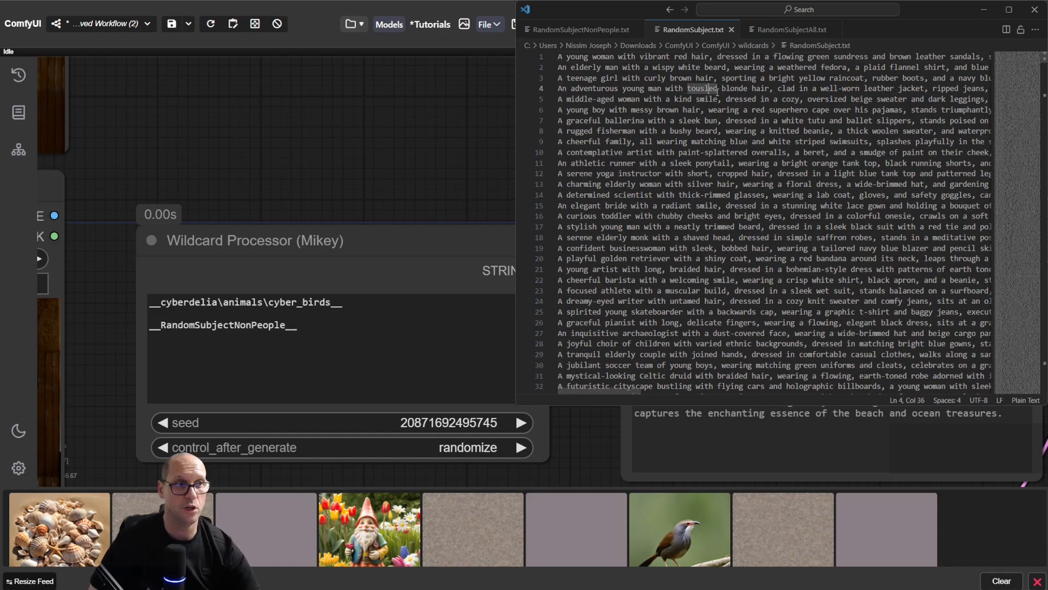
key(ctrl+End)
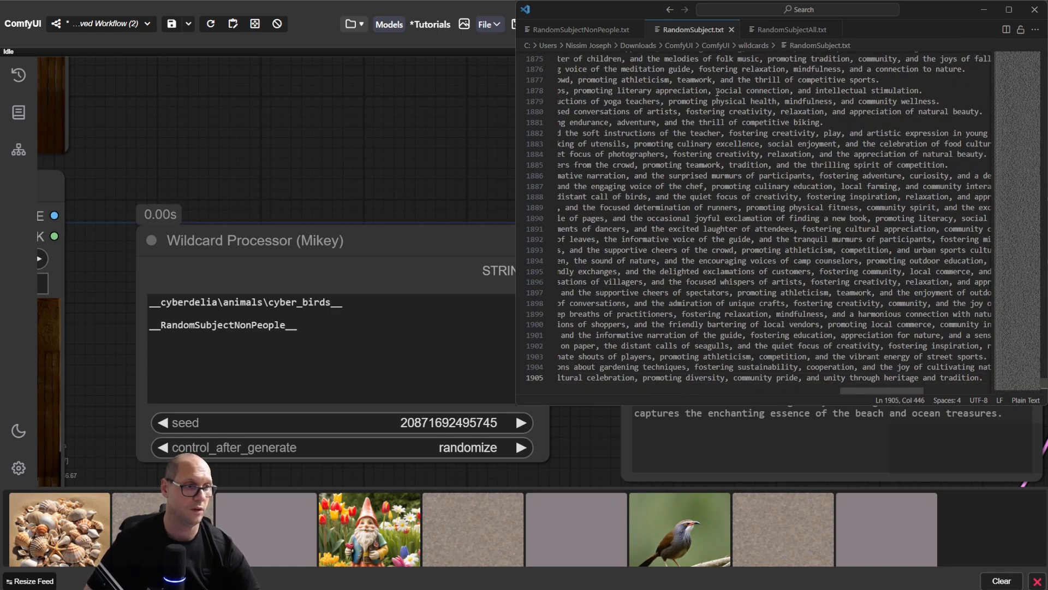
Step: Open RandomSubjectAll.txt and jump to its end to inspect its last entries and number of lines
click(789, 31)
click(696, 111)
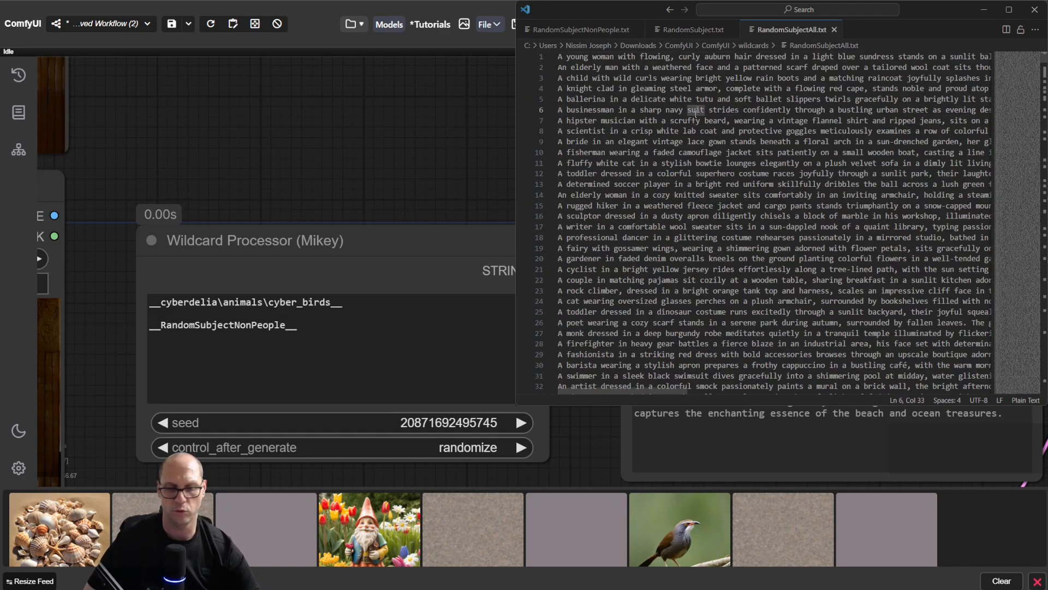
key(ctrl+End)
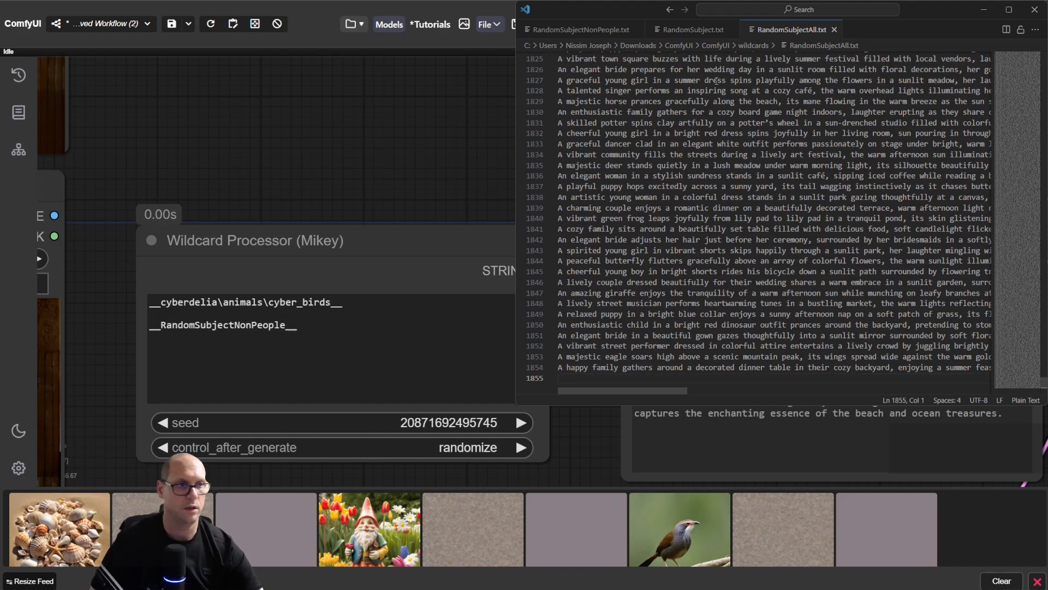
drag(717, 90, 795, 262)
click(799, 200)
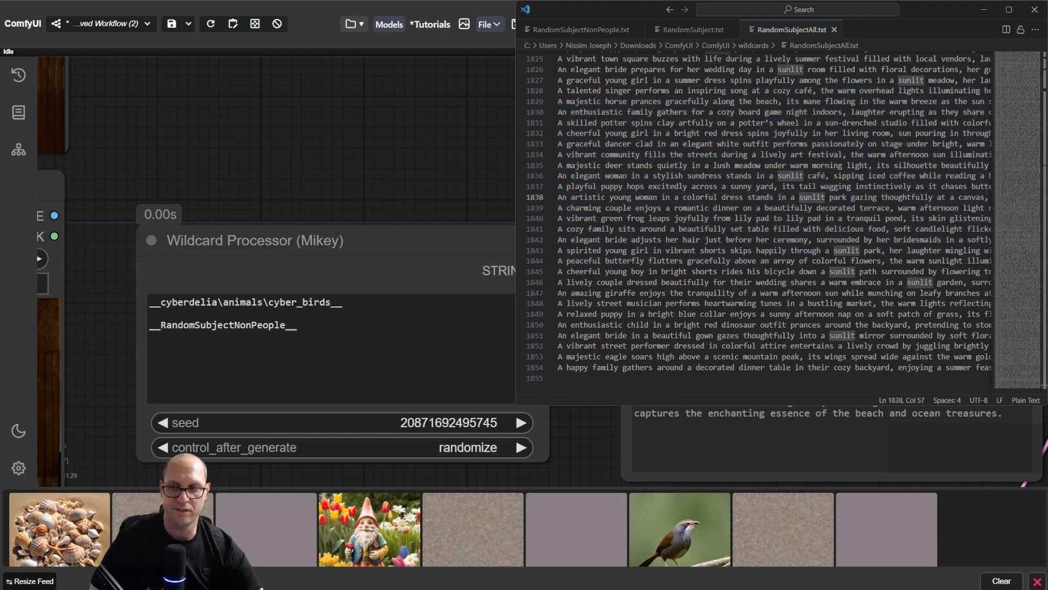
Step: Switch back to ComfyUI and clear all images from the image feed
key(alt+Tab)
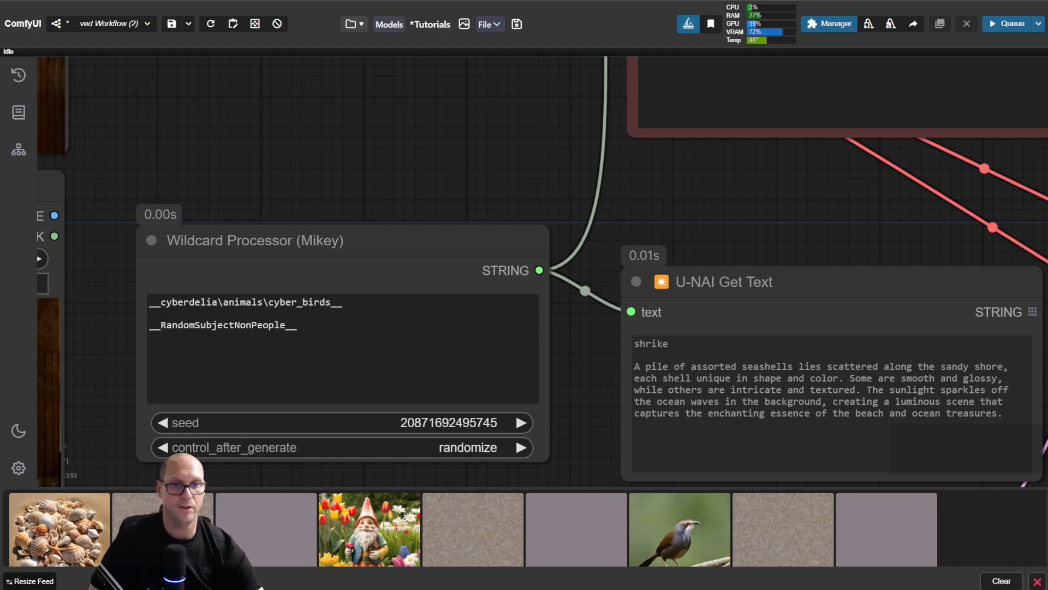
drag(174, 137, 739, 346)
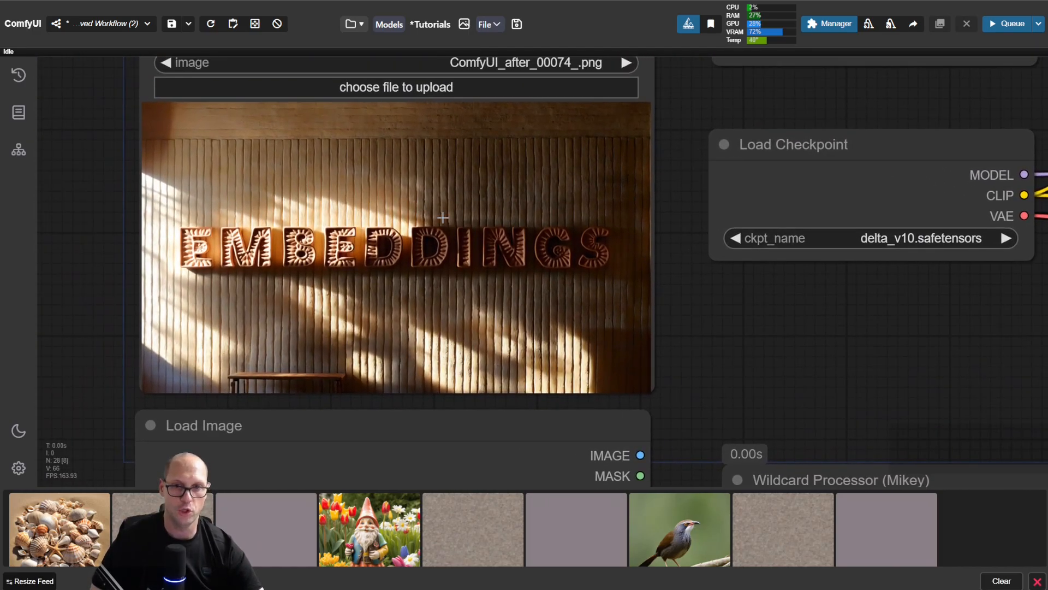
drag(683, 131, 714, 505)
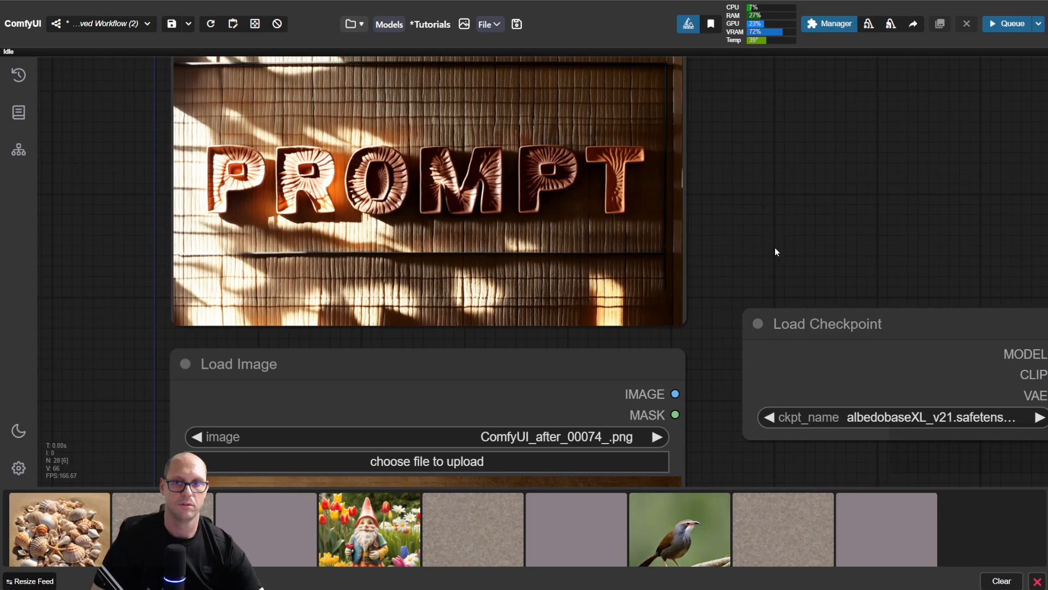
scroll(781, 250, up, 1)
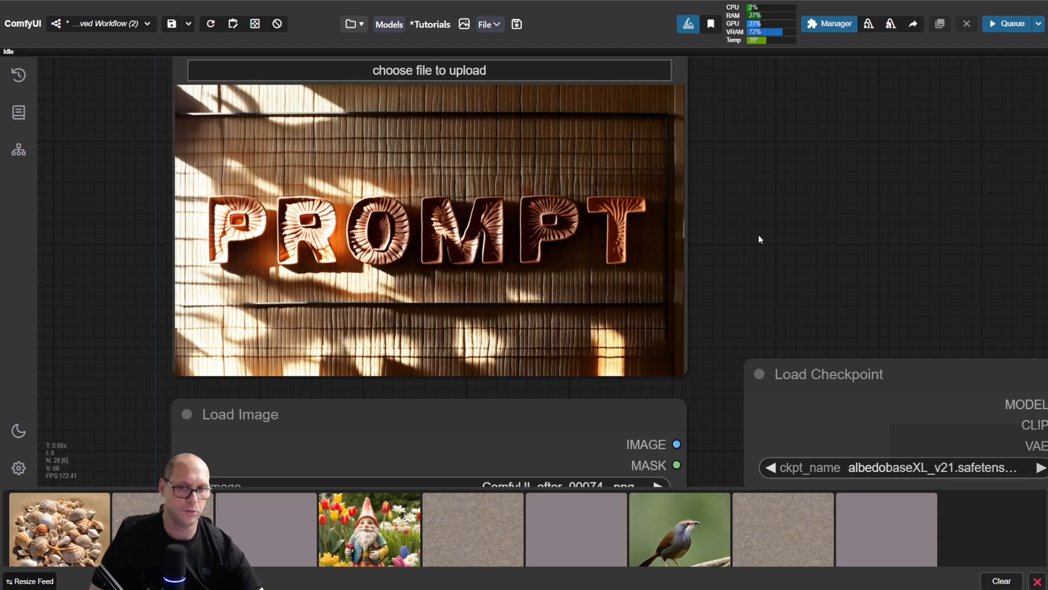
click(1002, 581)
Step: Highlight the cyberdelia\animals\cyber_birds path and the RandomSubjectNonPeople name between their underscores in the Wildcard Processor
drag(935, 321, 779, 87)
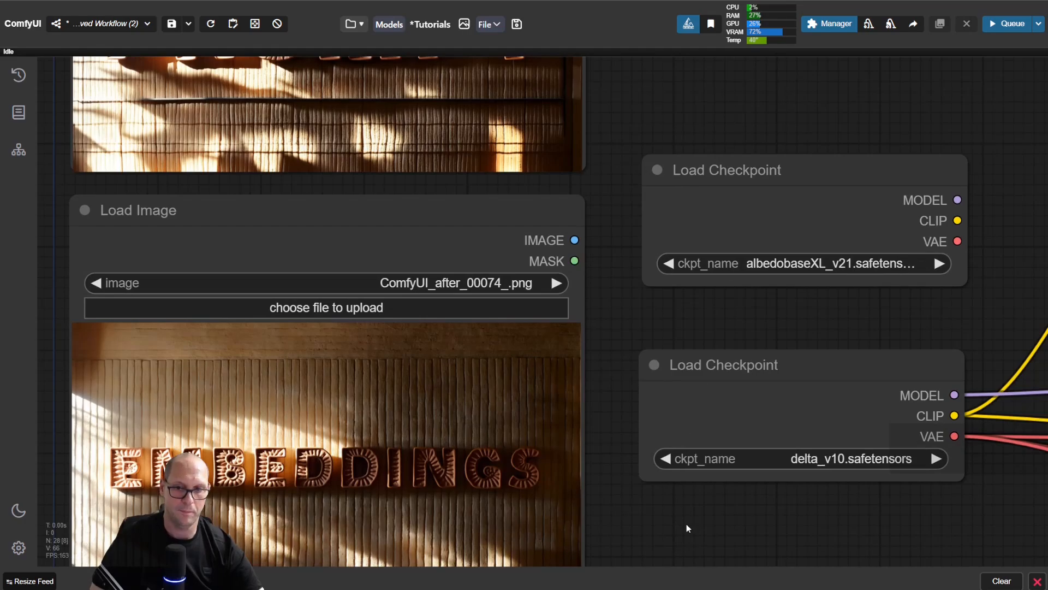
drag(687, 523, 572, 169)
drag(574, 283, 526, 140)
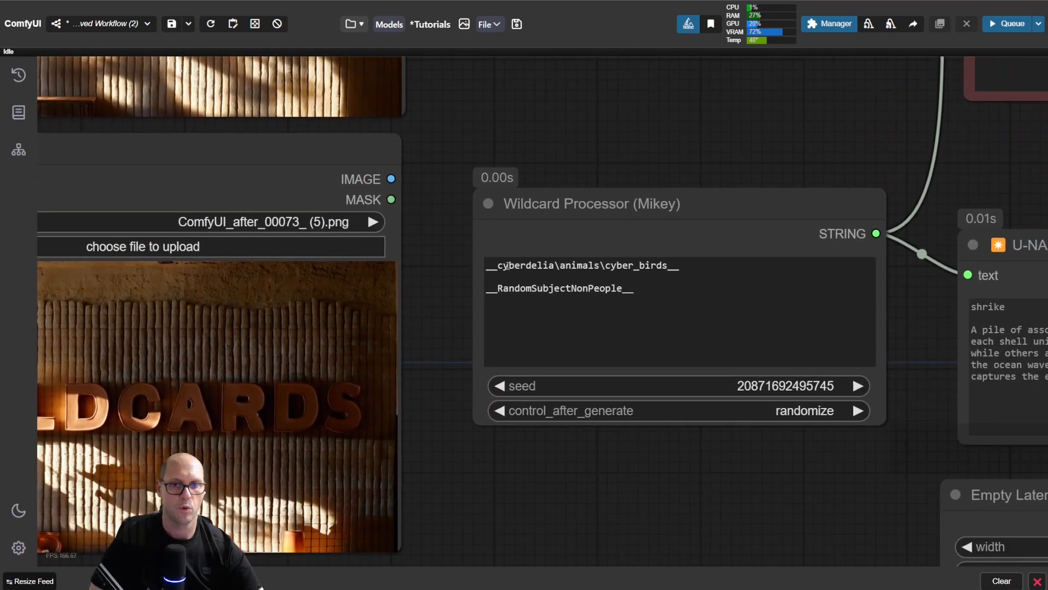
drag(500, 266, 670, 266)
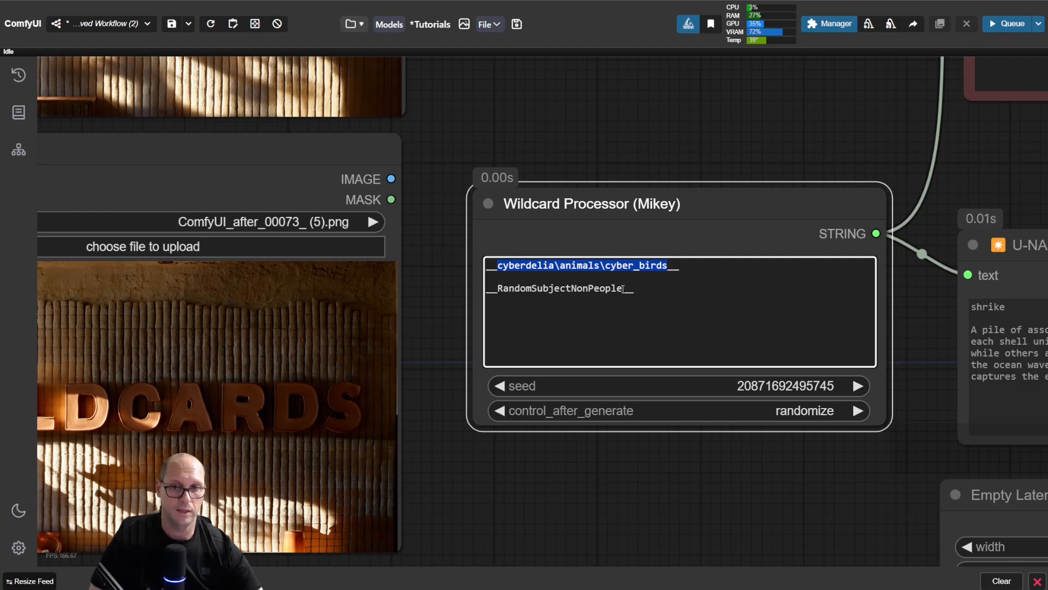
drag(623, 289, 499, 294)
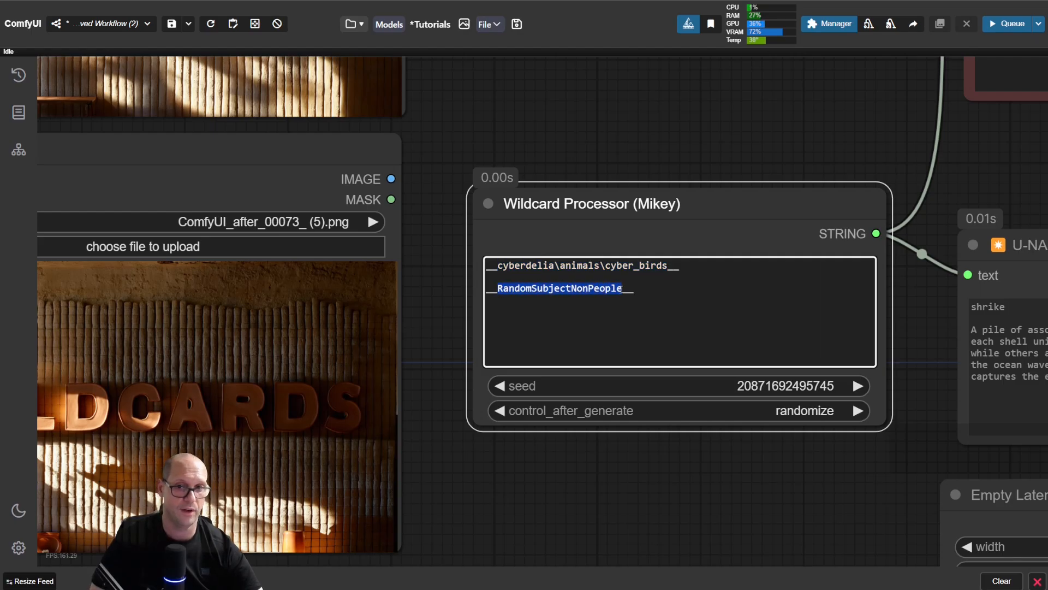
Step: Try adding .txt to the RandomSubjectNonPeople wildcard, remove the extension again and highlight the cyber_birds path
click(626, 289)
text(.)
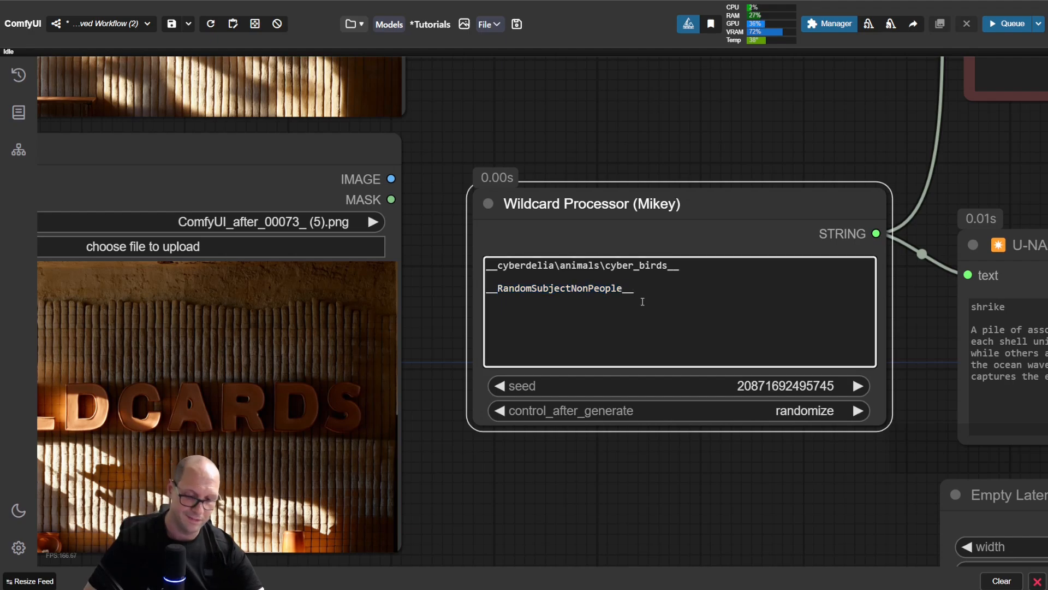
text(txt)
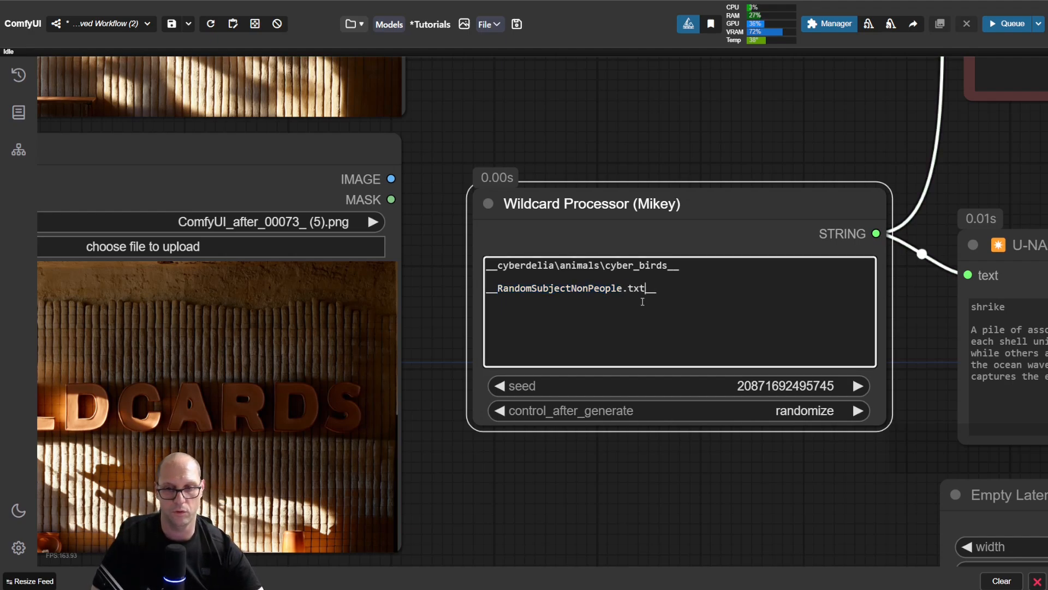
key(BackSpace)
key(BackSpace)
key(BackSpace)
key(BackSpace)
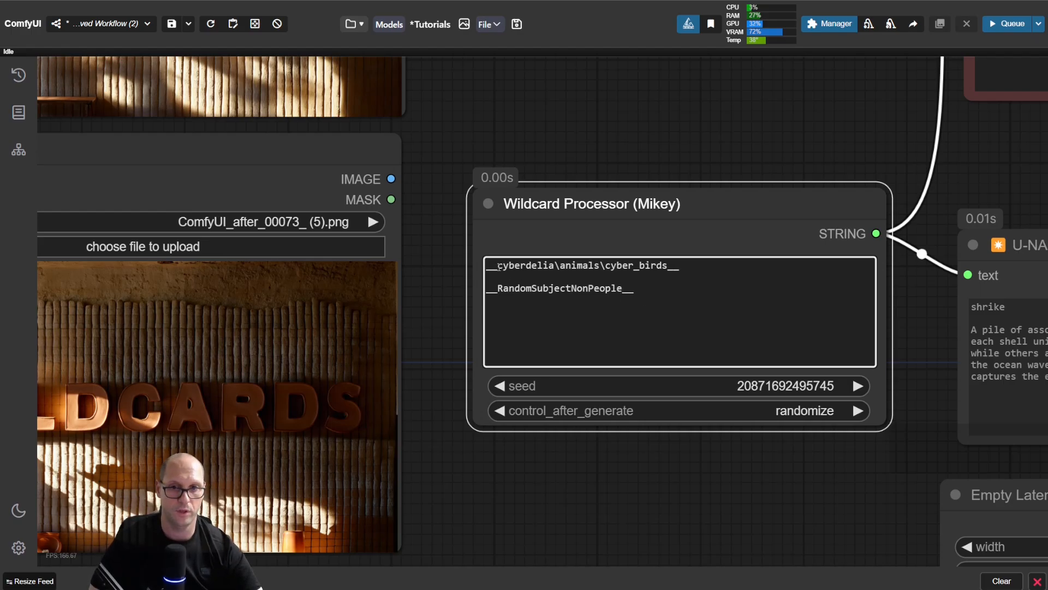
drag(498, 265, 672, 263)
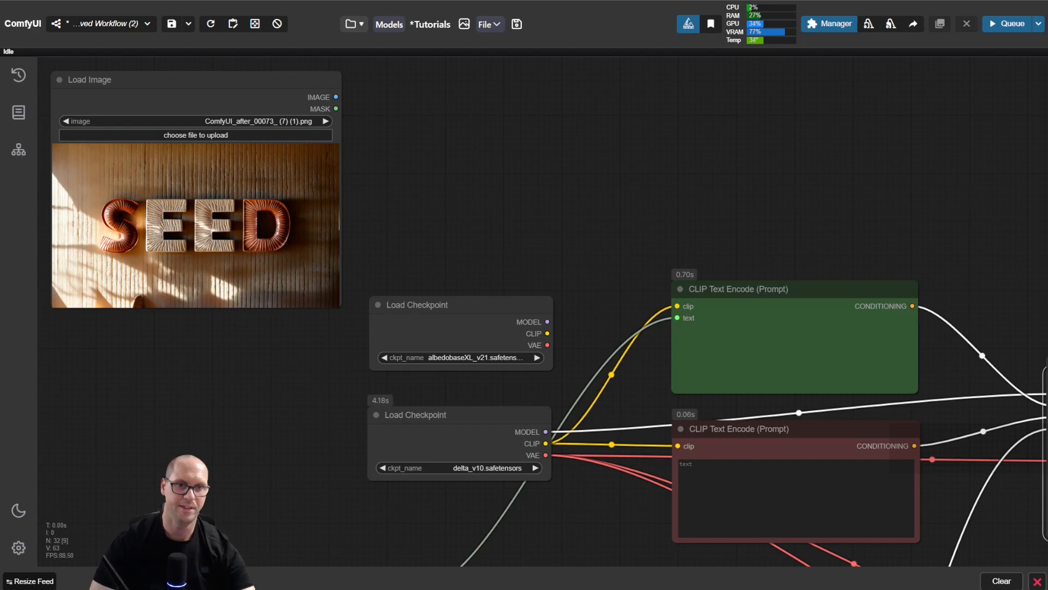
Step: Move the Empty Latent Image and Inject Latent Noise nodes slightly upward below the negative prompt
drag(803, 242, 483, 131)
drag(885, 231, 571, 143)
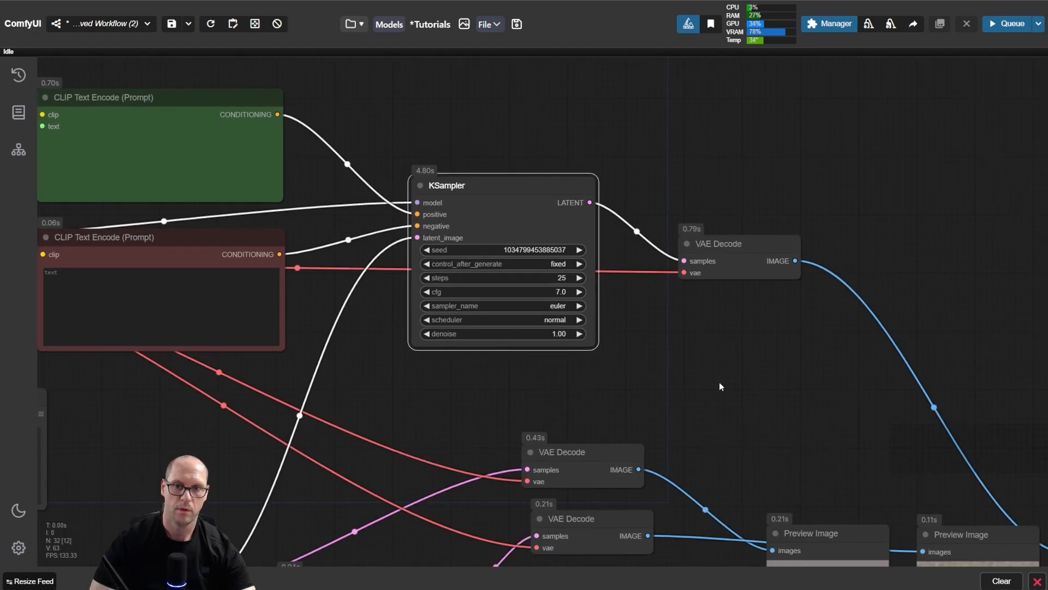
drag(719, 382, 719, 306)
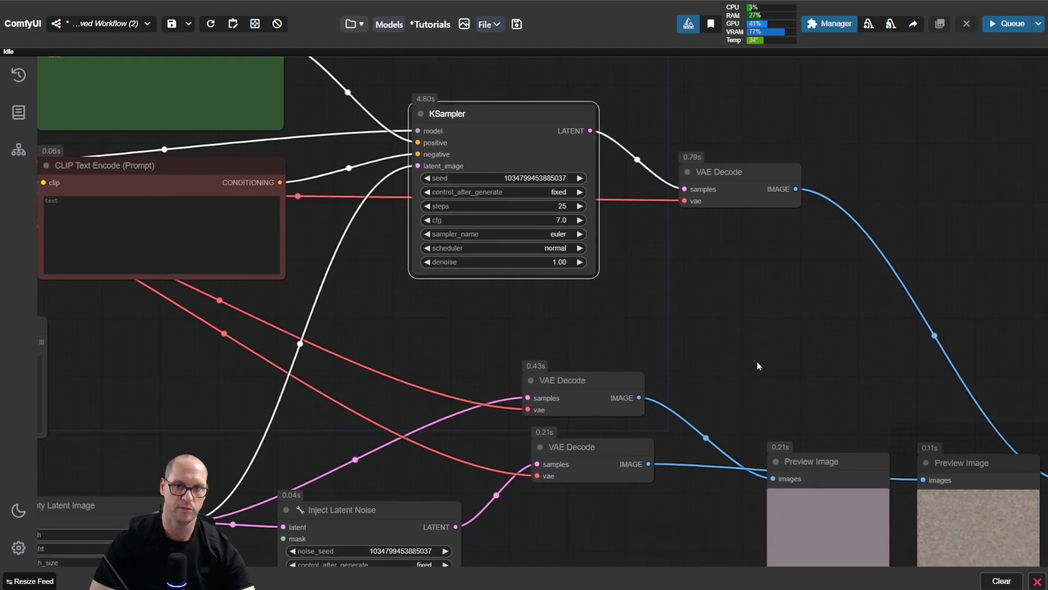
drag(850, 376, 656, 196)
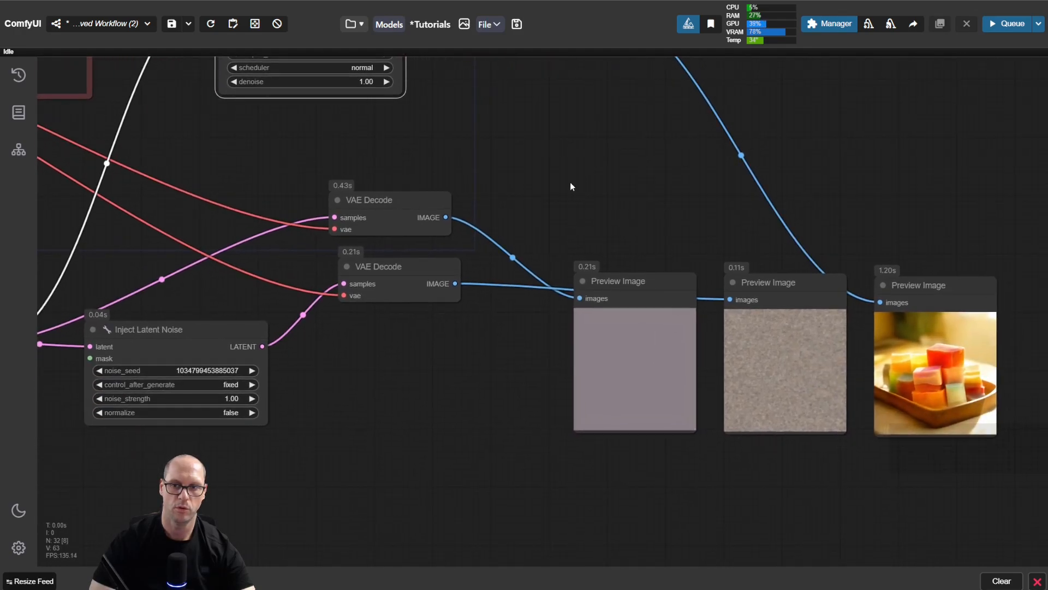
drag(567, 178, 786, 268)
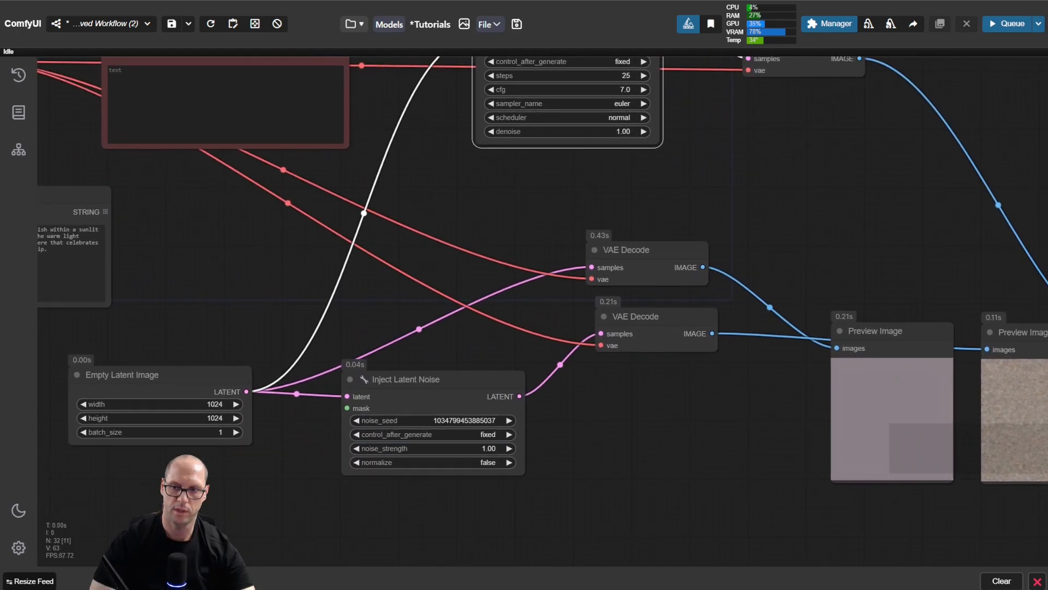
drag(202, 379, 209, 361)
drag(399, 381, 388, 358)
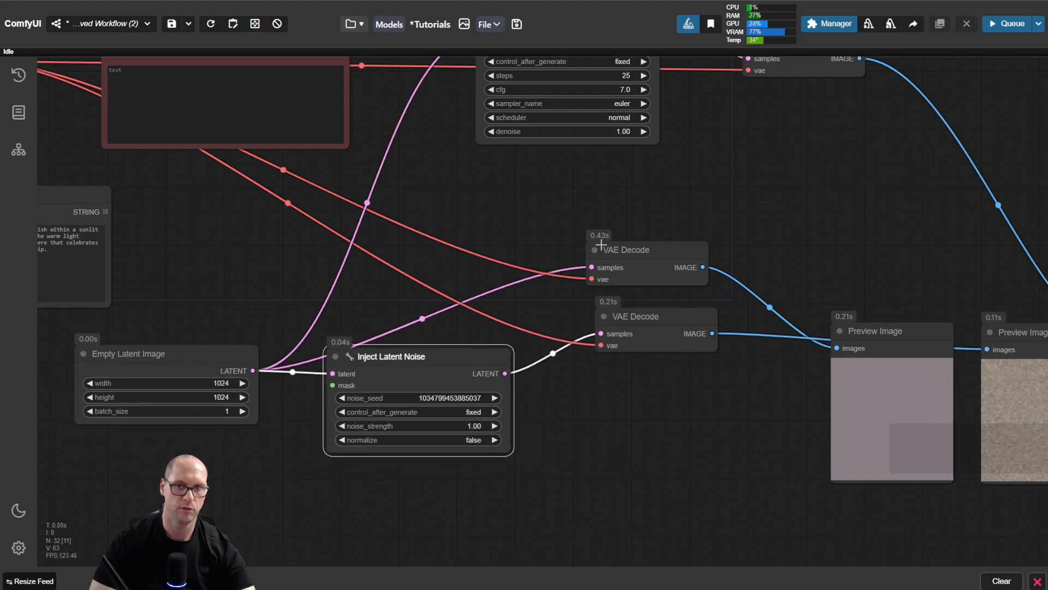
Step: Run the workflow with the fixed seeds in the KSampler and Inject Latent Noise nodes
drag(722, 190, 720, 332)
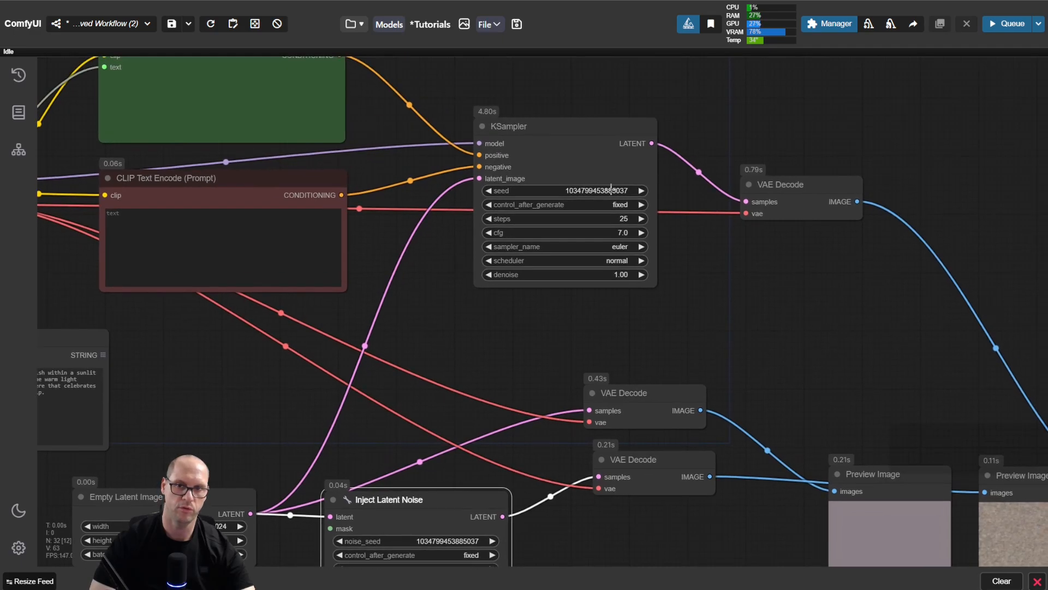
drag(528, 332, 558, 273)
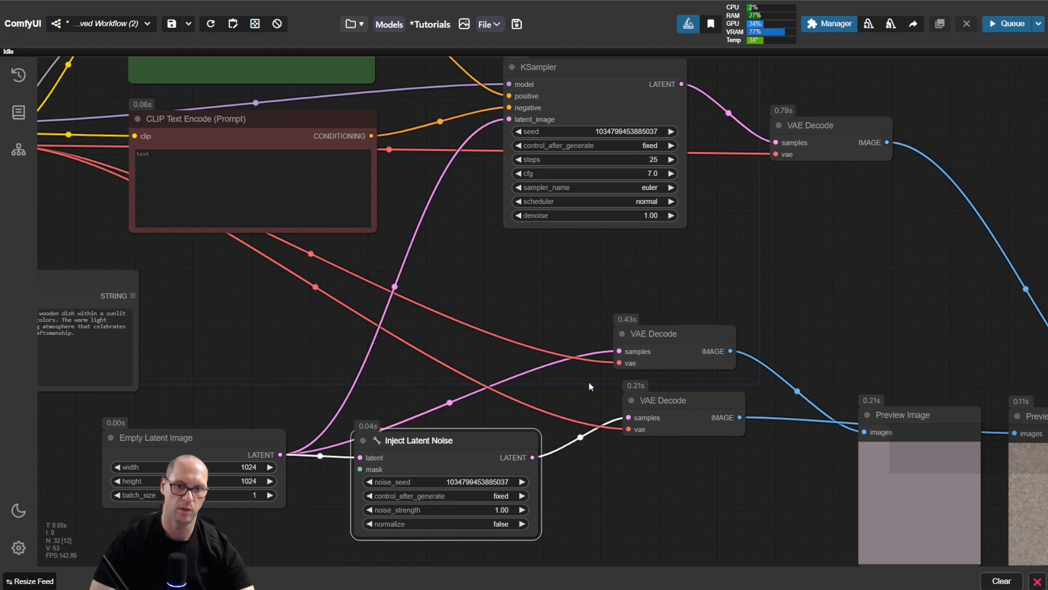
click(717, 226)
key(ctrl+Return)
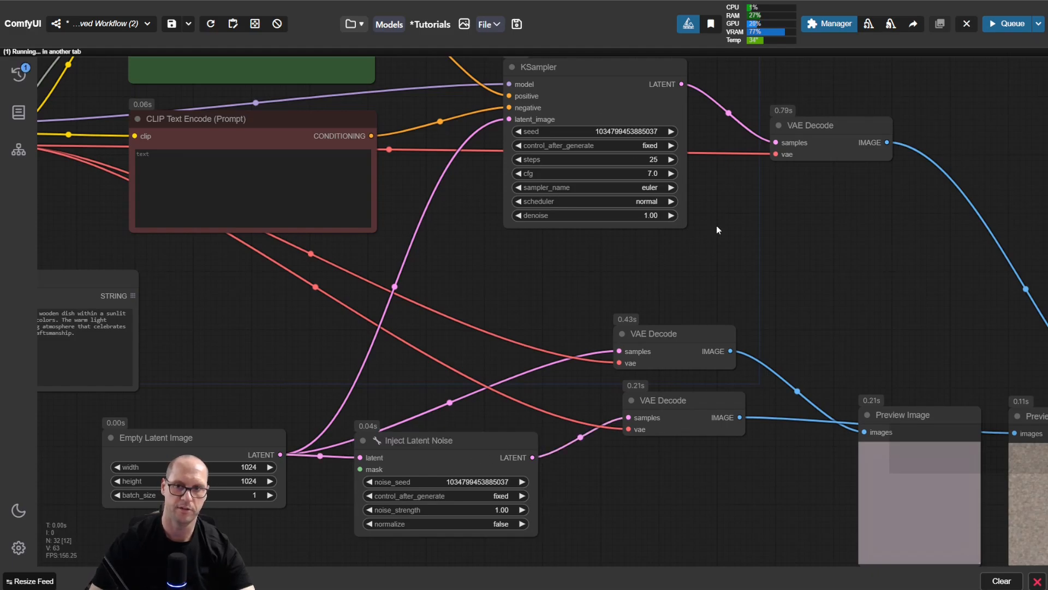
Step: Examine the Preview Image results, the Wildcard Processor prompt text and the KSampler's connections to the prompts and VAE Decode
drag(890, 318, 397, 153)
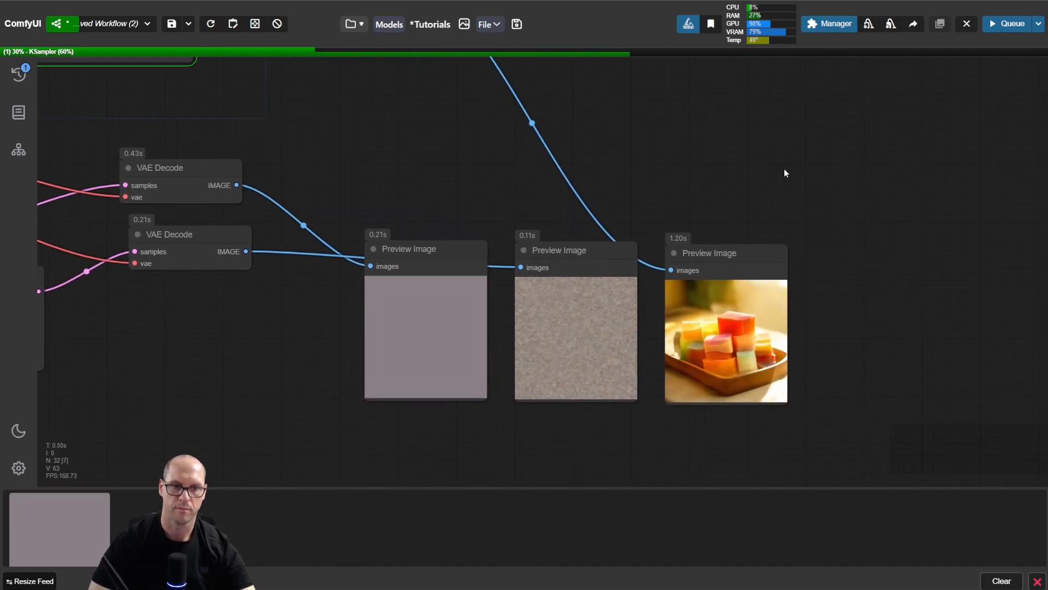
drag(608, 421, 614, 444)
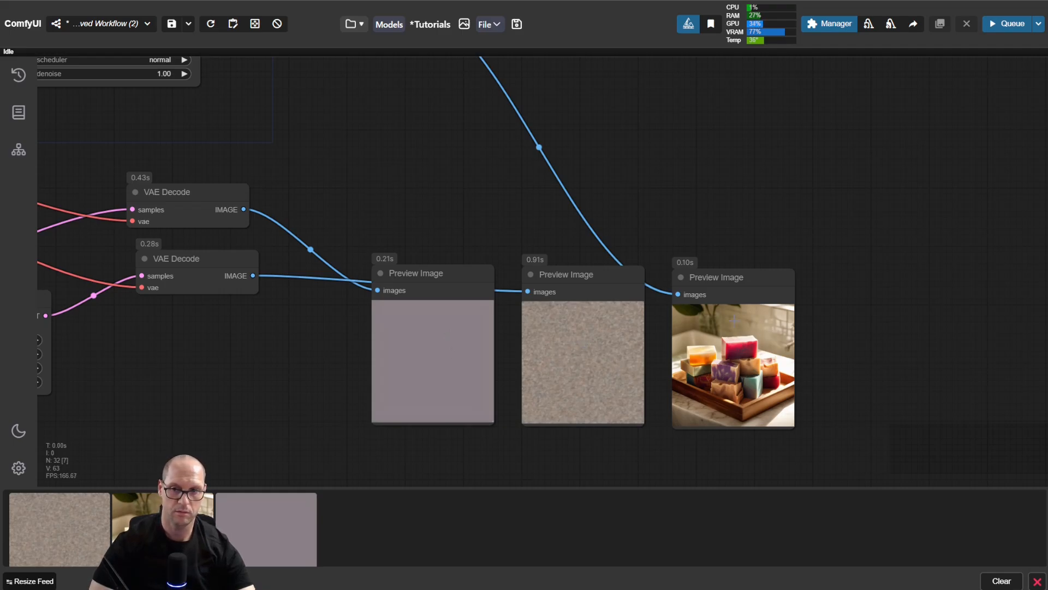
drag(389, 208, 909, 306)
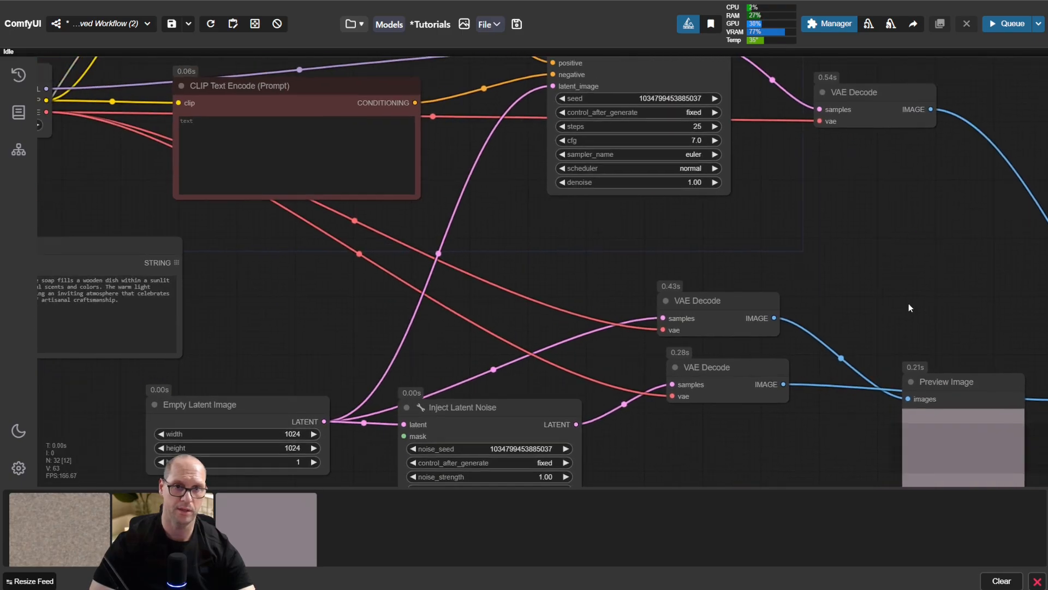
drag(286, 279, 753, 367)
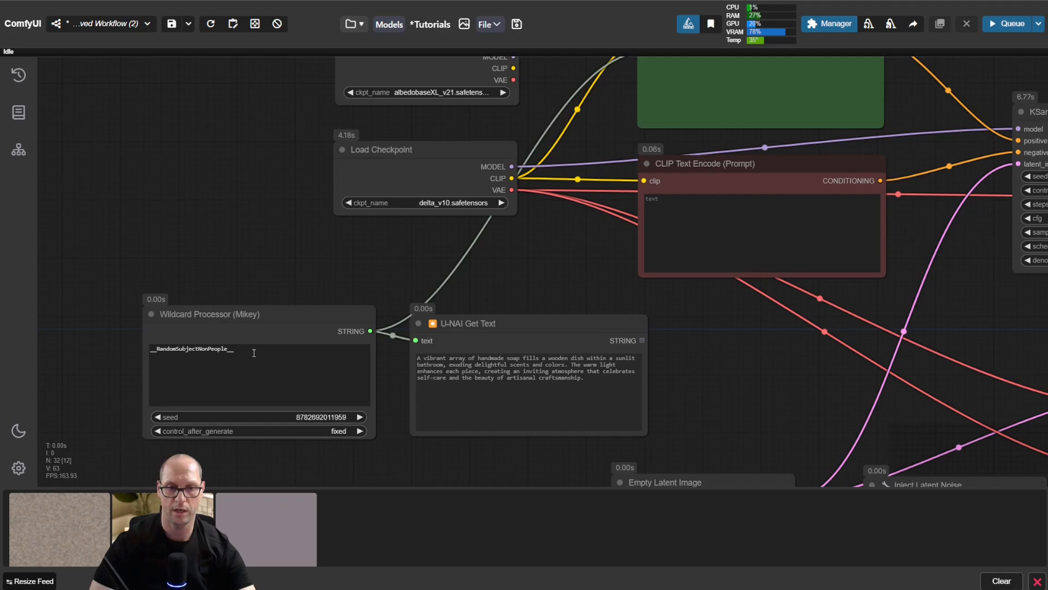
drag(719, 343, 444, 427)
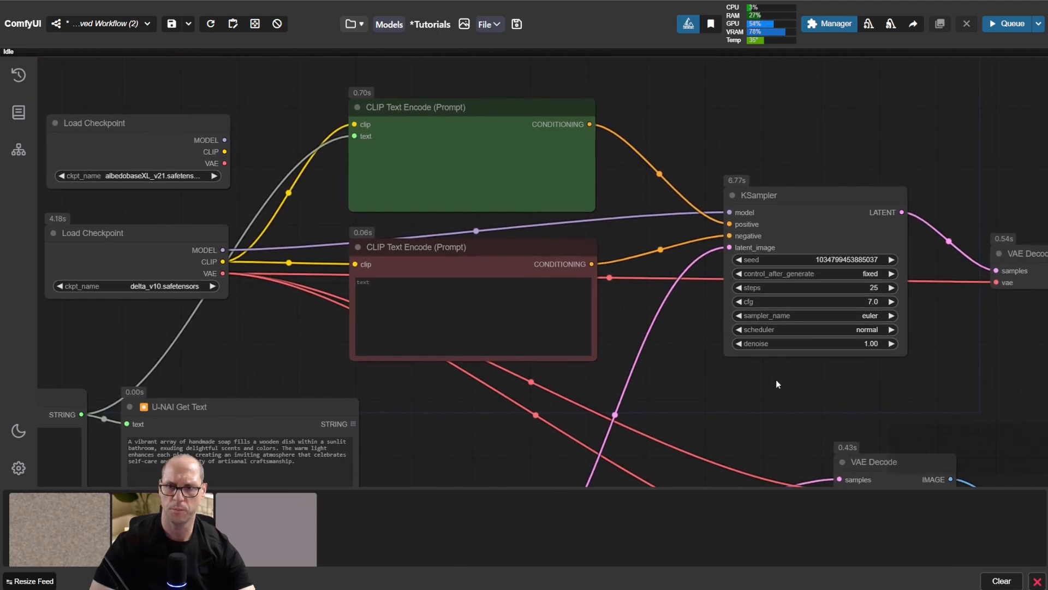
drag(776, 379, 490, 361)
drag(732, 342, 553, 231)
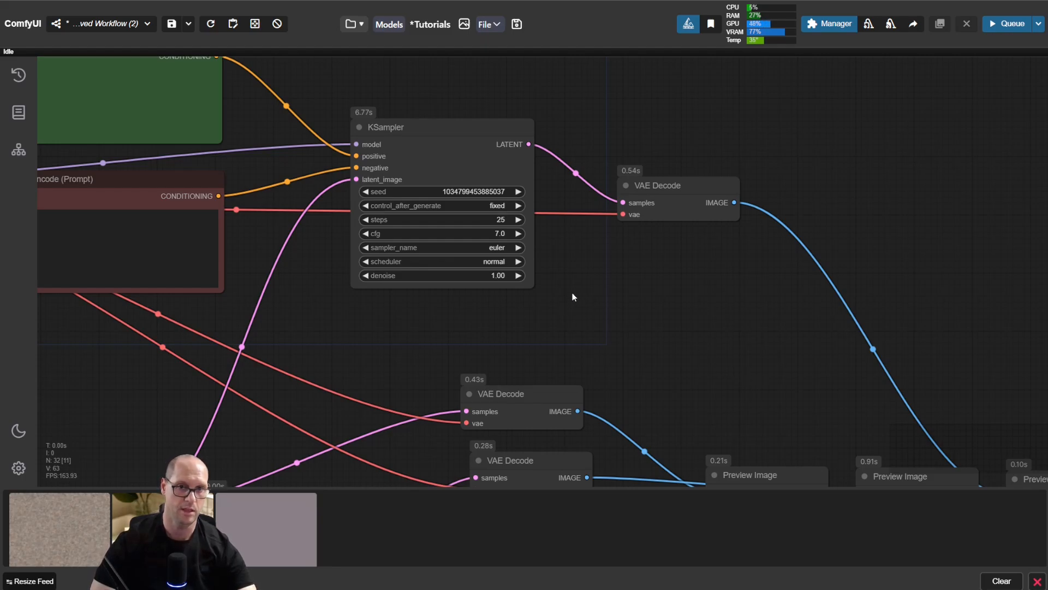
drag(573, 297, 744, 371)
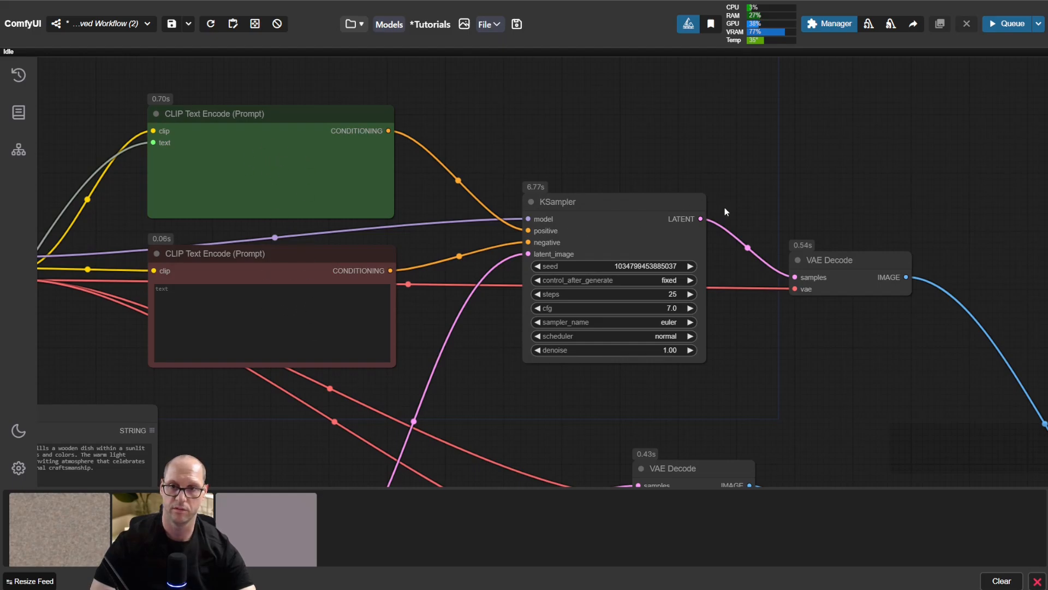
drag(818, 199, 686, 126)
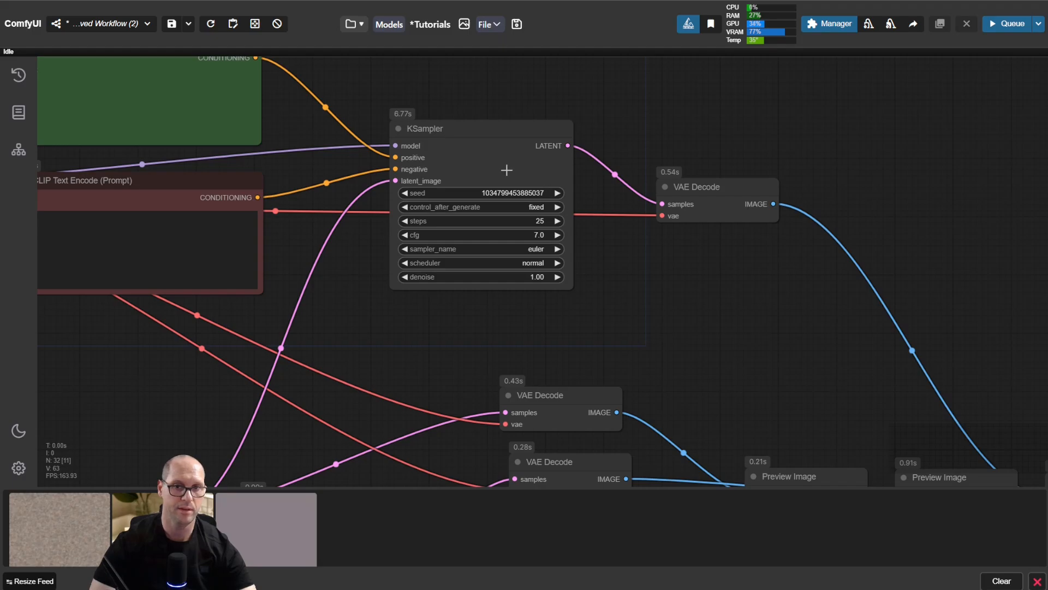
scroll(491, 164, up, 10)
scroll(437, 151, up, 2)
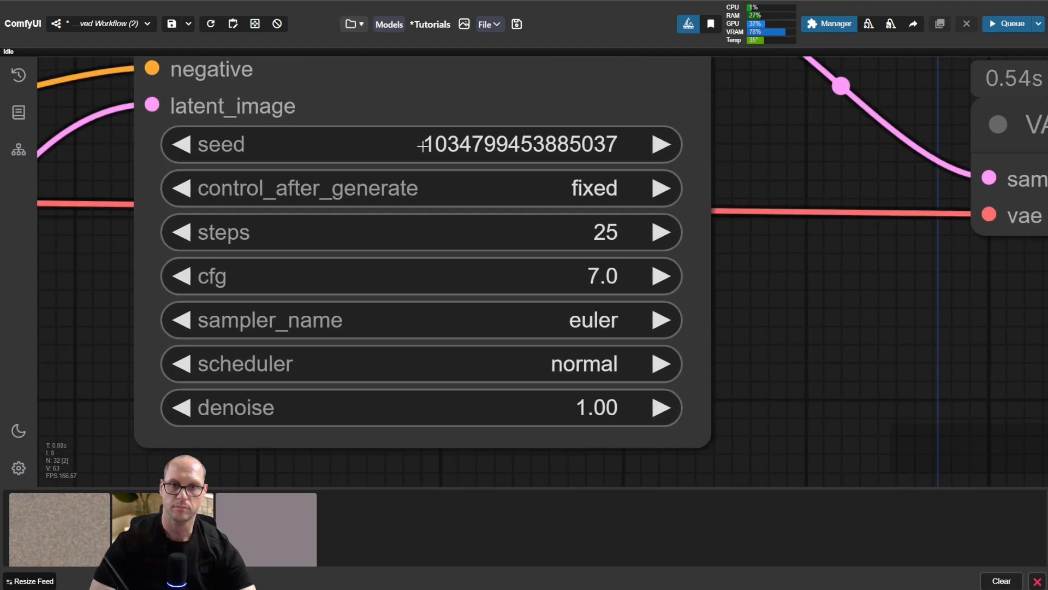
drag(416, 98, 488, 236)
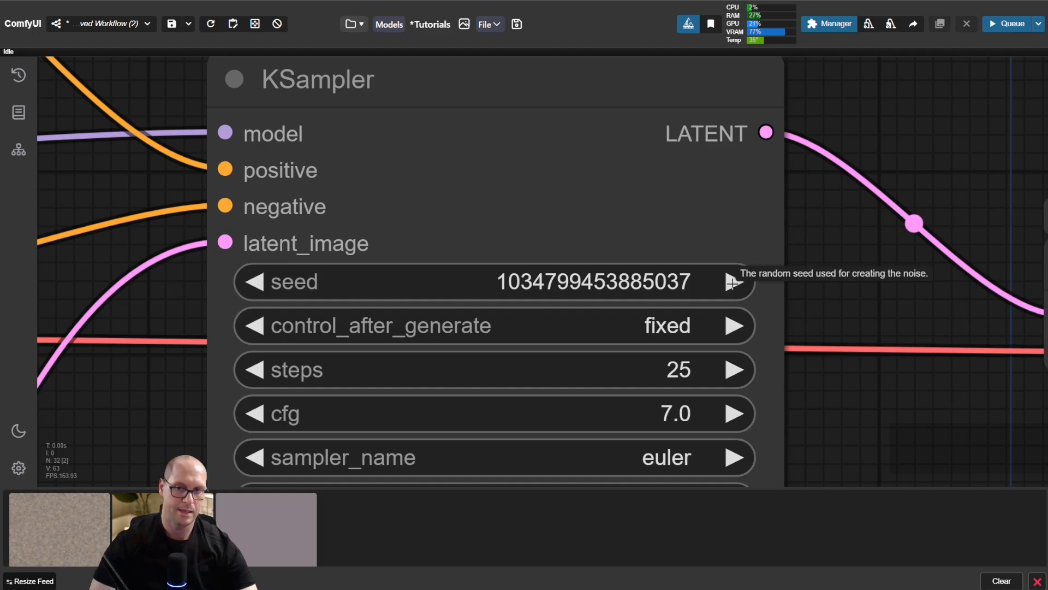
click(732, 282)
click(732, 283)
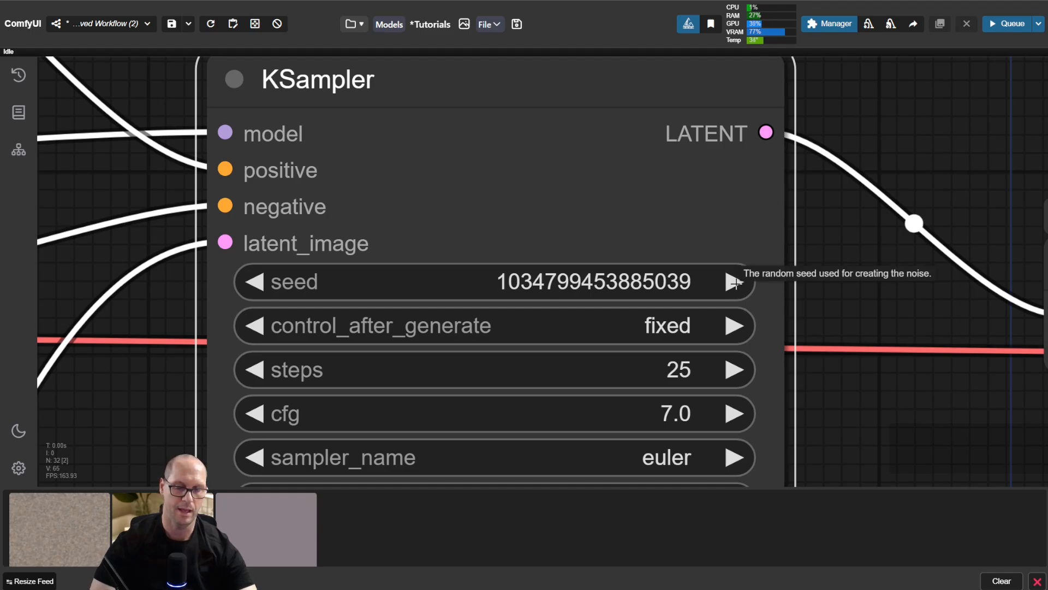
click(733, 282)
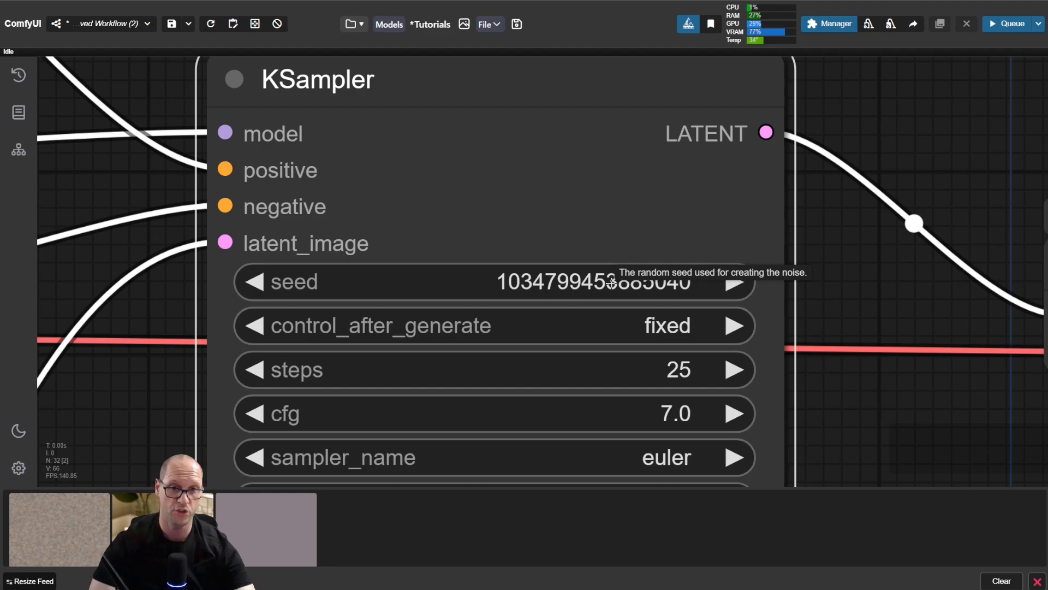
Step: Review the control_after_generate options of the KSampler, keep it on fixed and run the workflow
scroll(374, 261, down, 9)
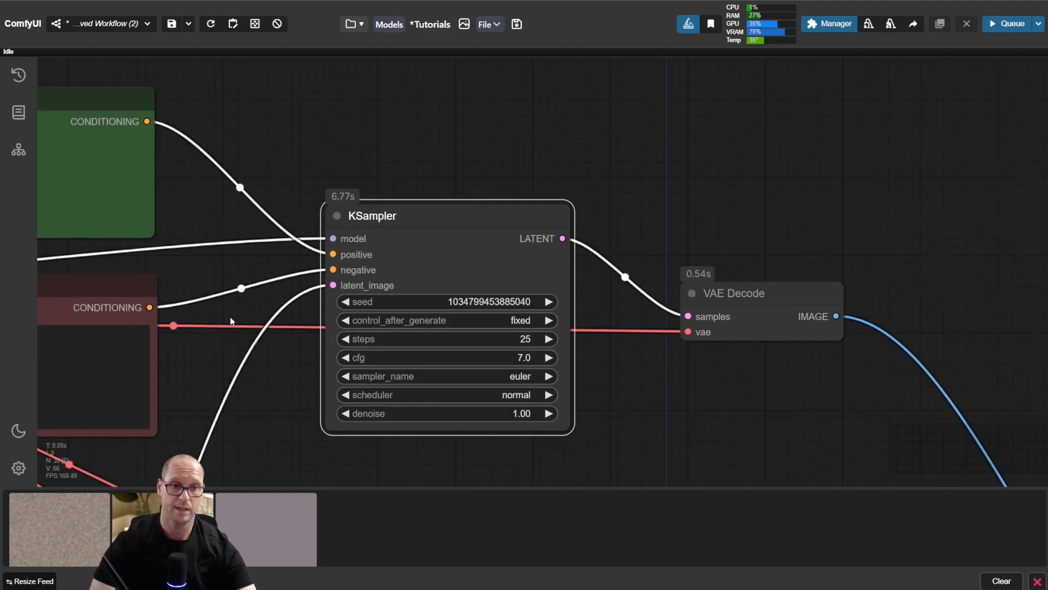
drag(210, 364, 455, 369)
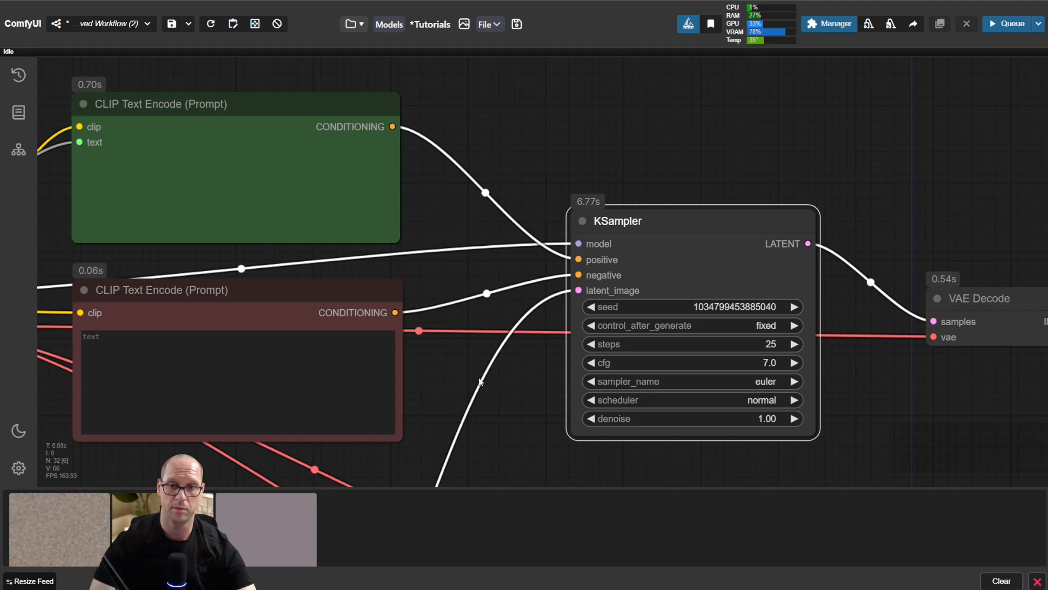
drag(857, 389, 598, 250)
scroll(597, 227, up, 5)
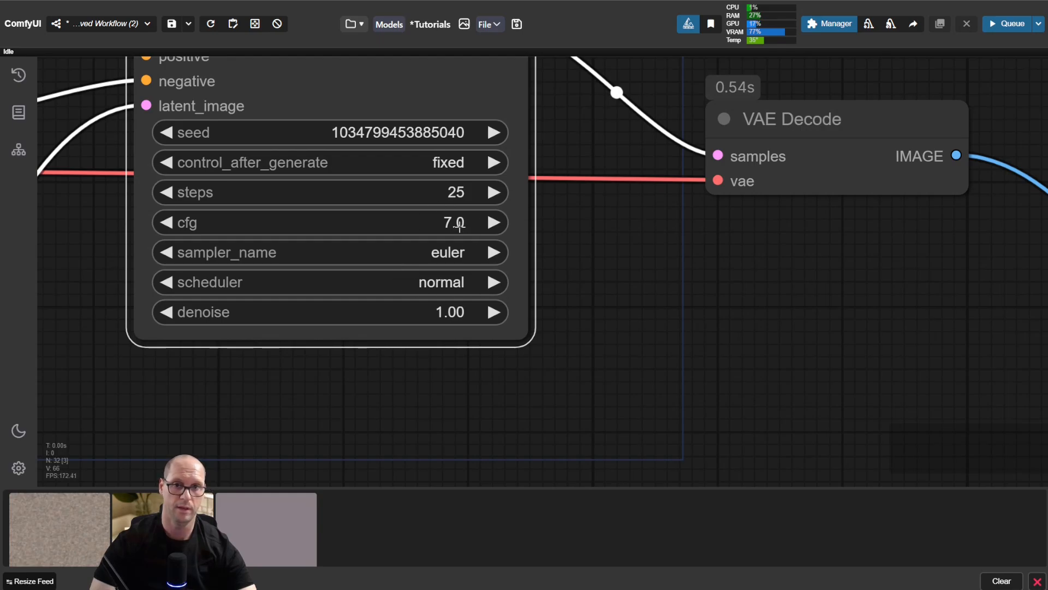
drag(627, 260, 671, 330)
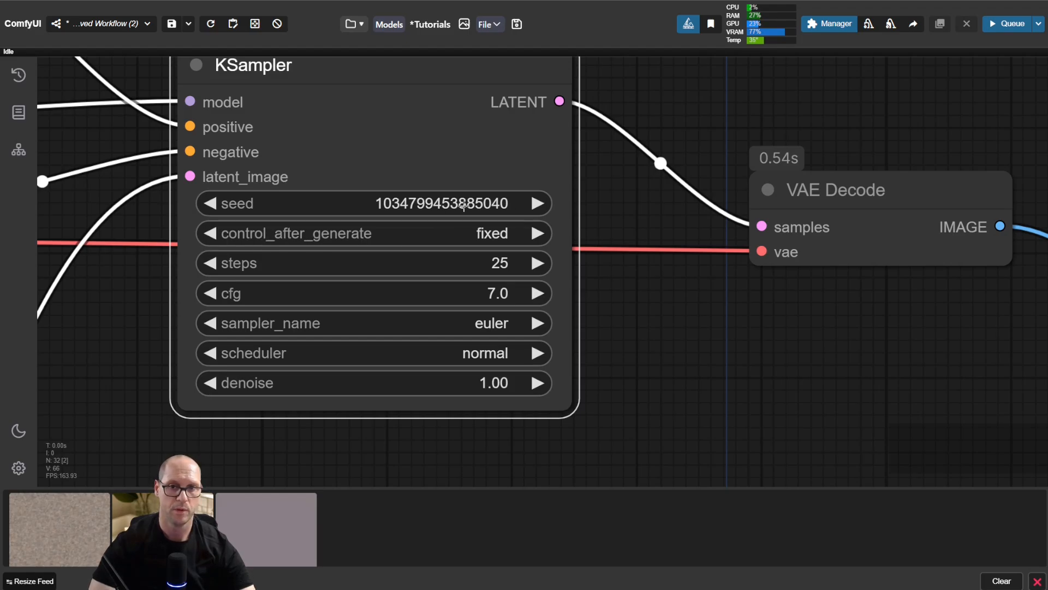
click(493, 234)
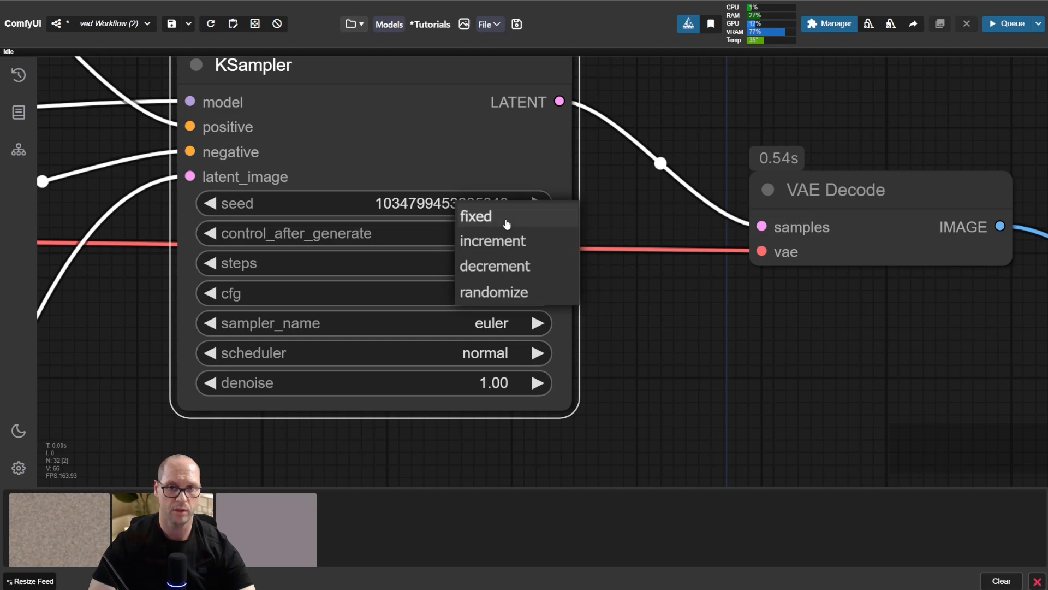
click(434, 236)
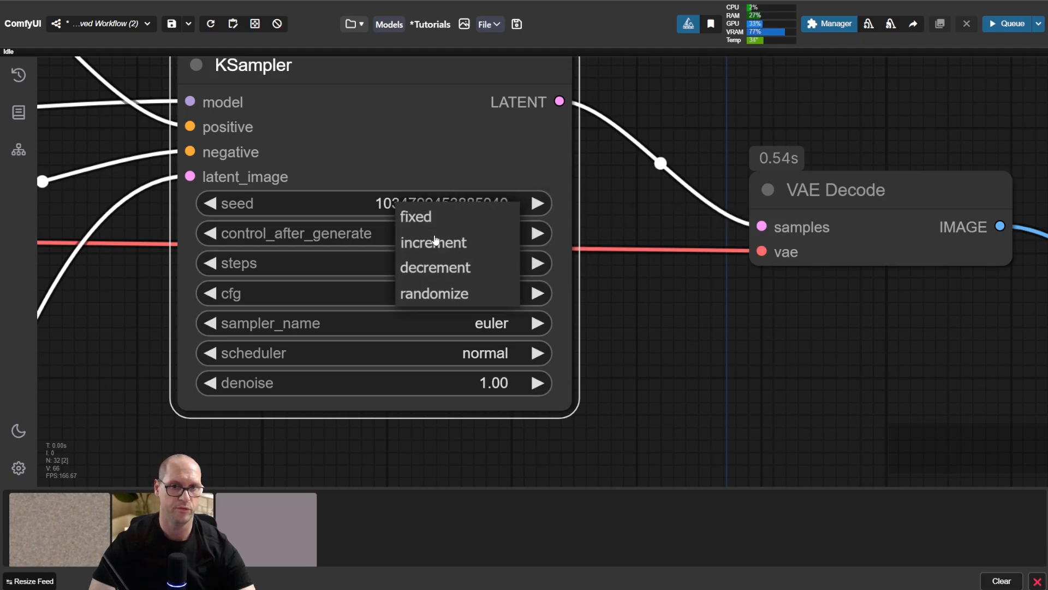
click(413, 218)
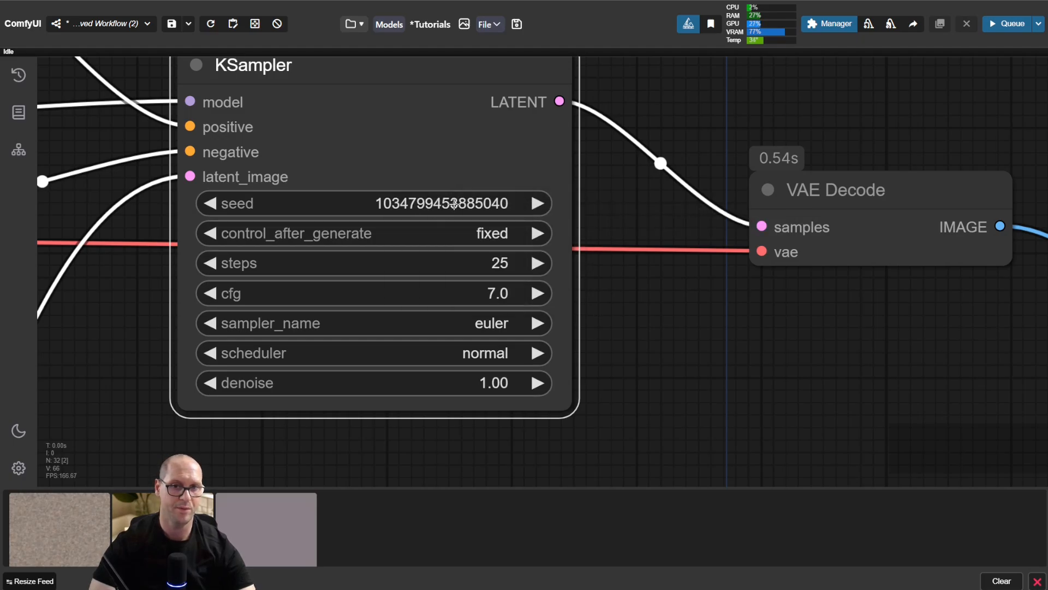
click(612, 218)
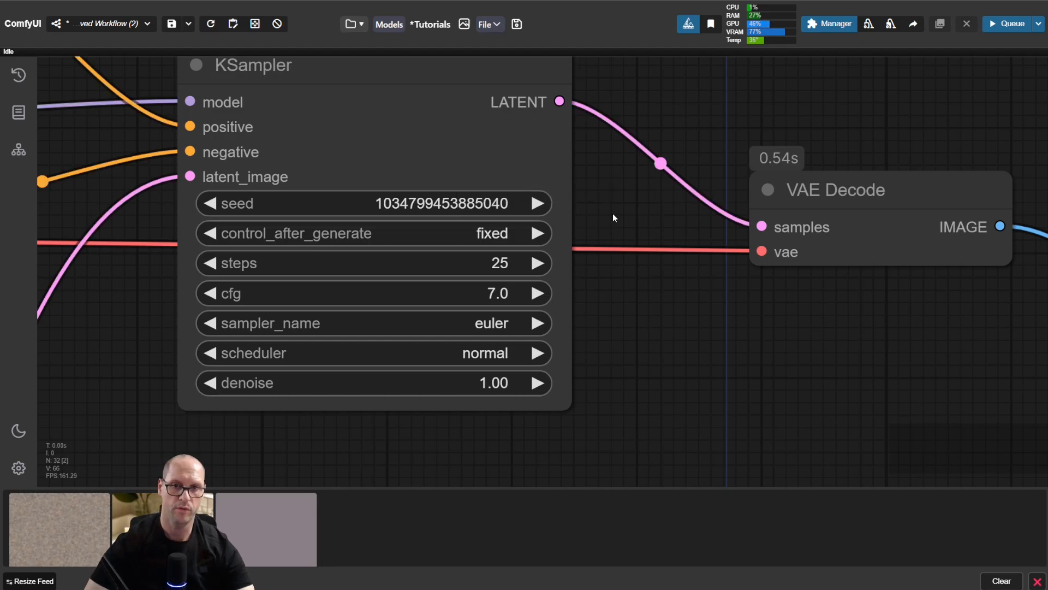
key(ctrl+Return)
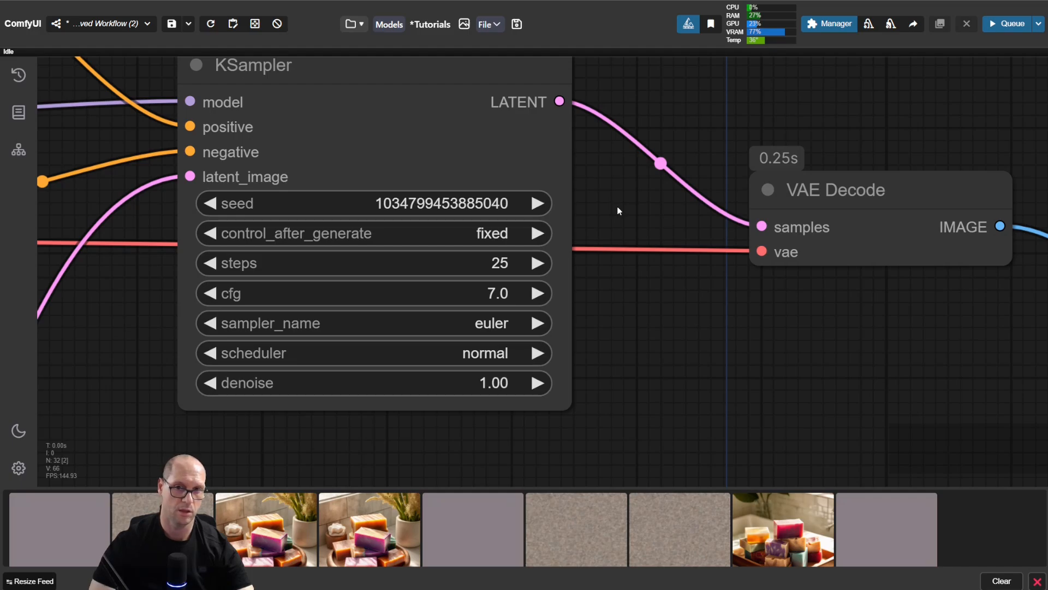
Step: Set control_after_generate in the KSampler to increment
drag(645, 323, 678, 293)
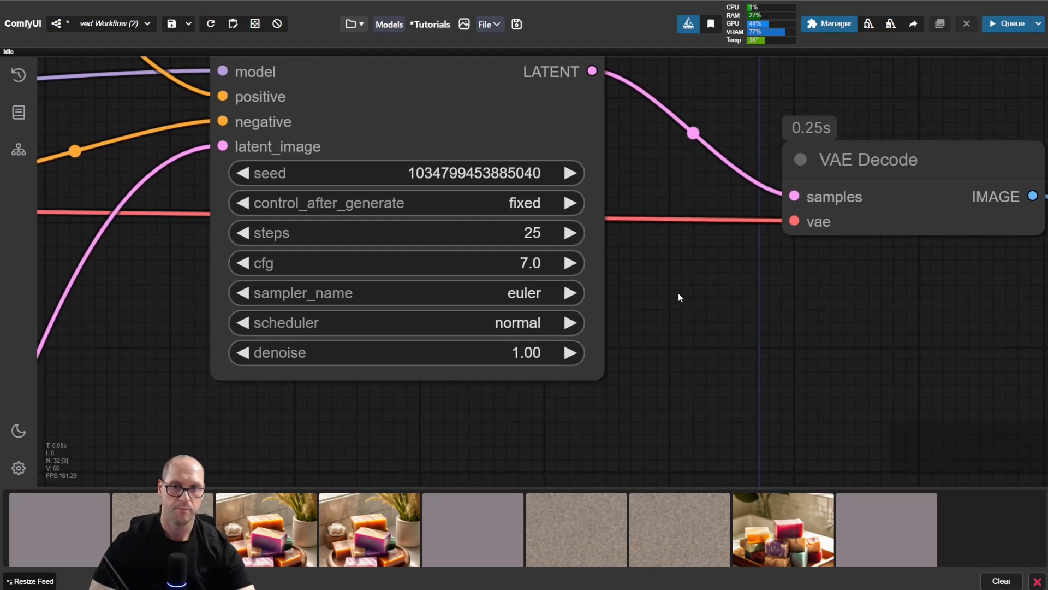
click(568, 203)
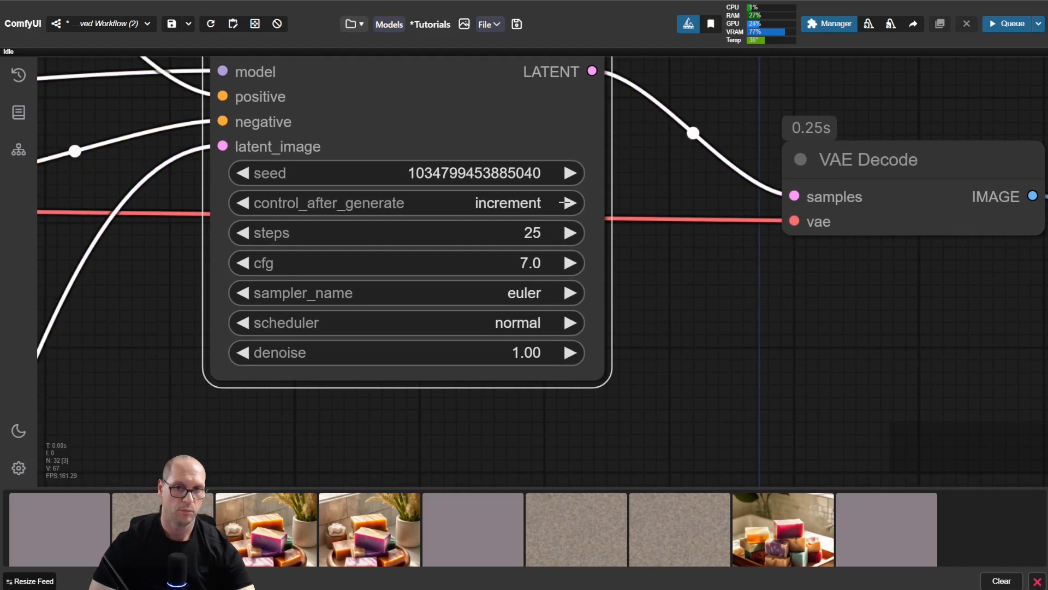
click(493, 207)
click(512, 214)
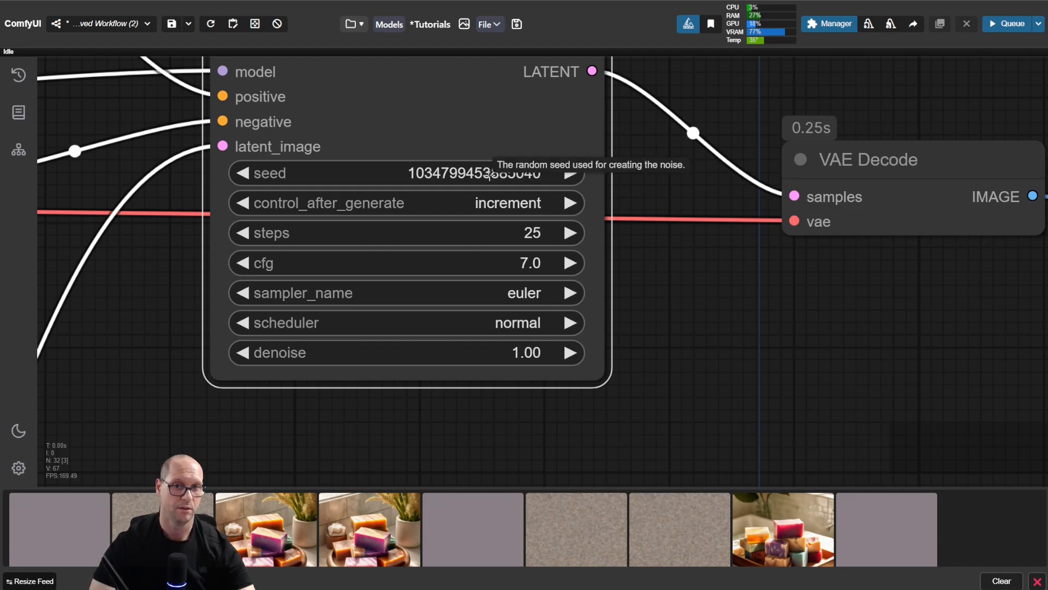
click(569, 173)
click(568, 173)
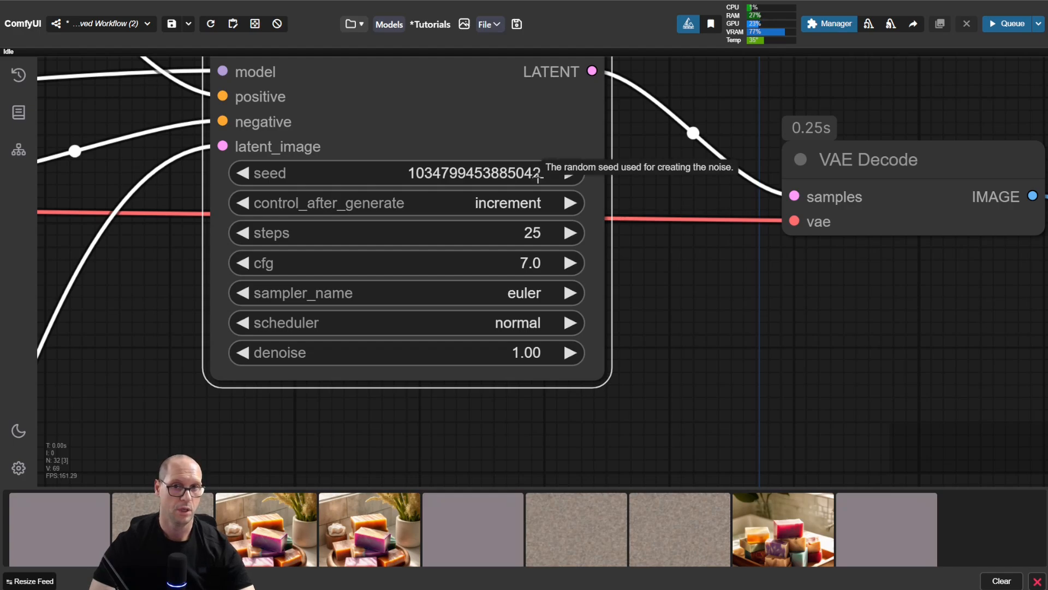
click(673, 173)
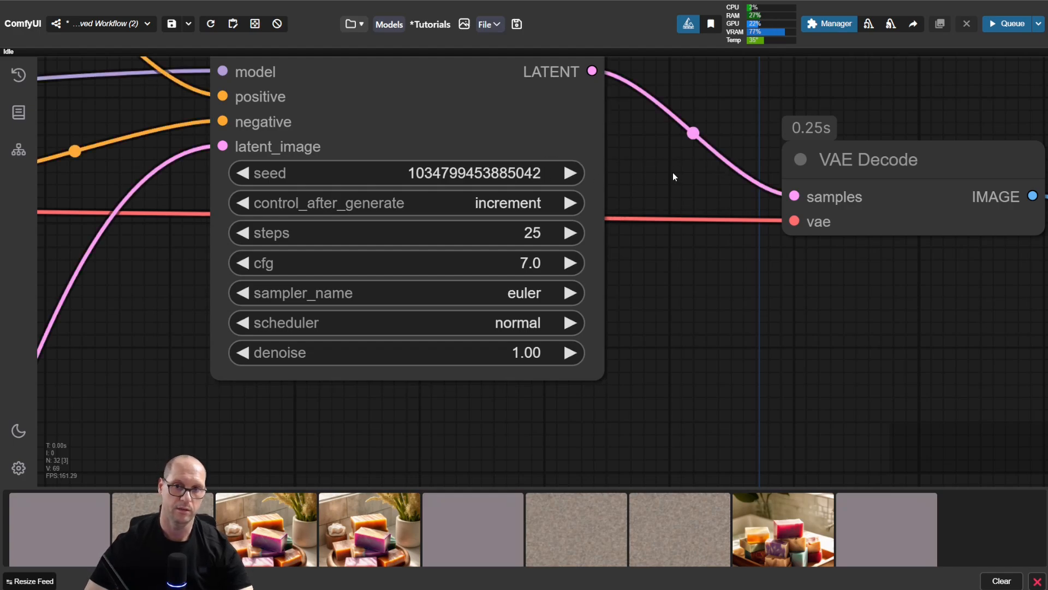
key(ctrl+Return)
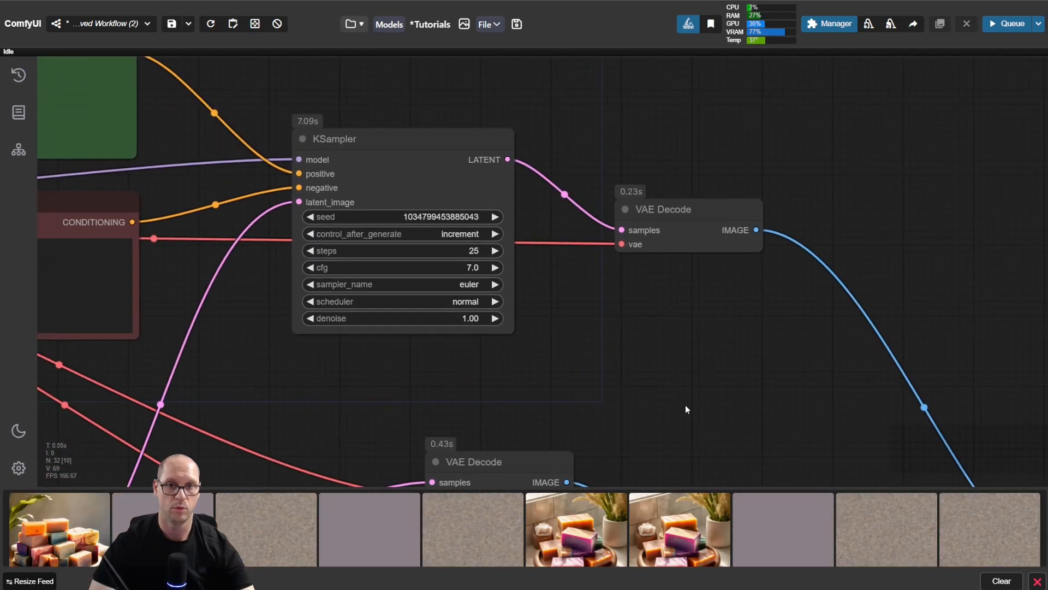
scroll(532, 201, up, 5)
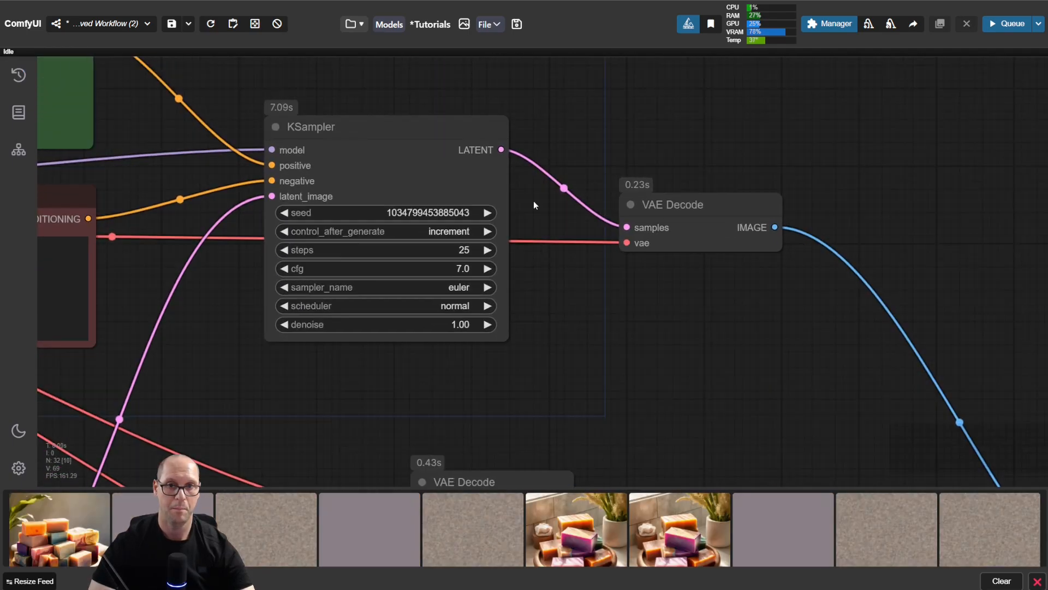
scroll(527, 215, up, 1)
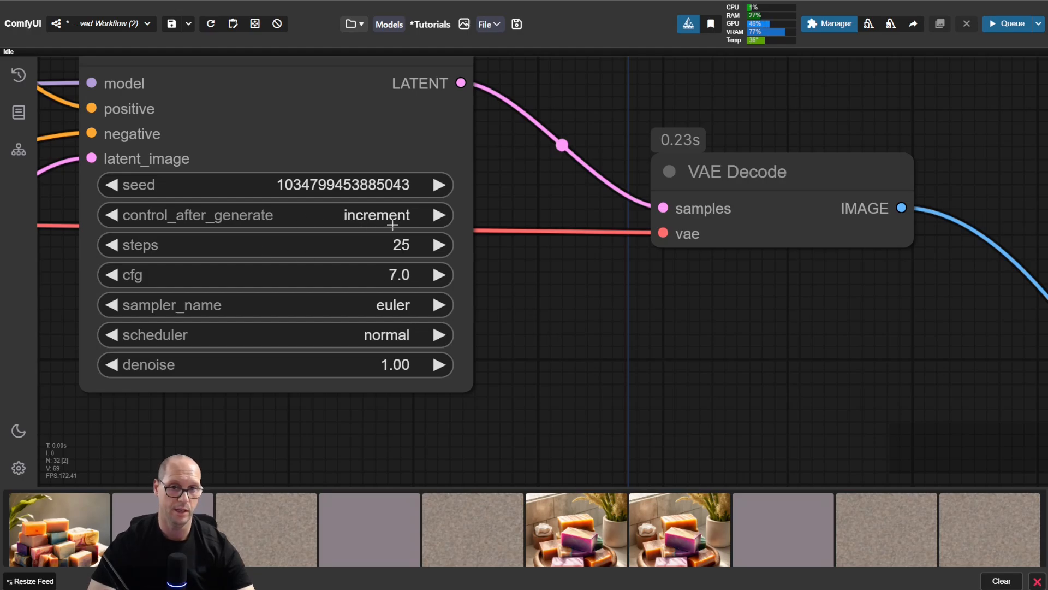
click(112, 185)
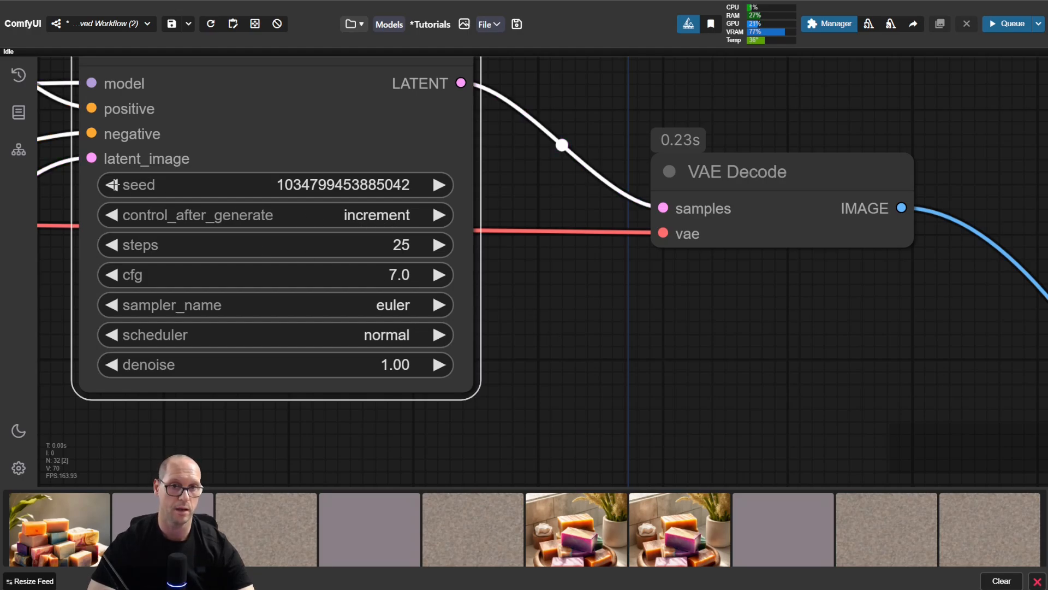
click(538, 188)
key(ctrl+Return)
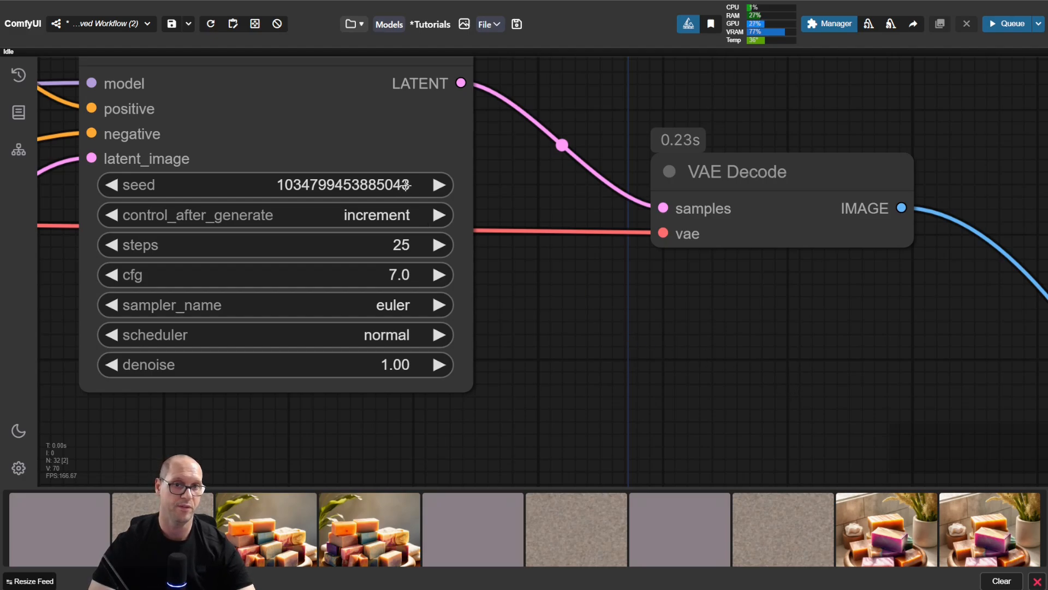
click(398, 214)
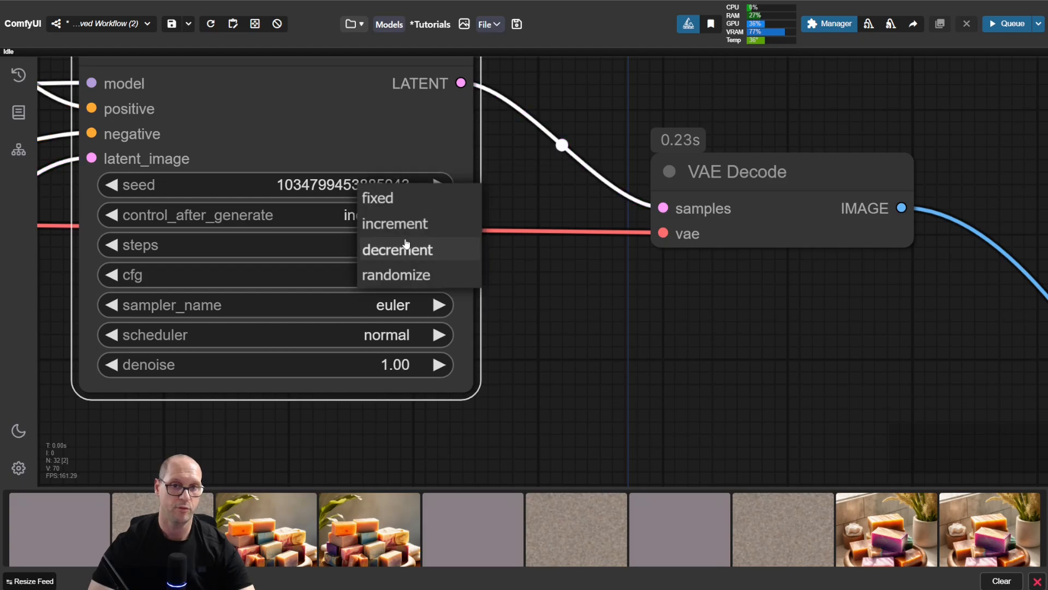
click(406, 249)
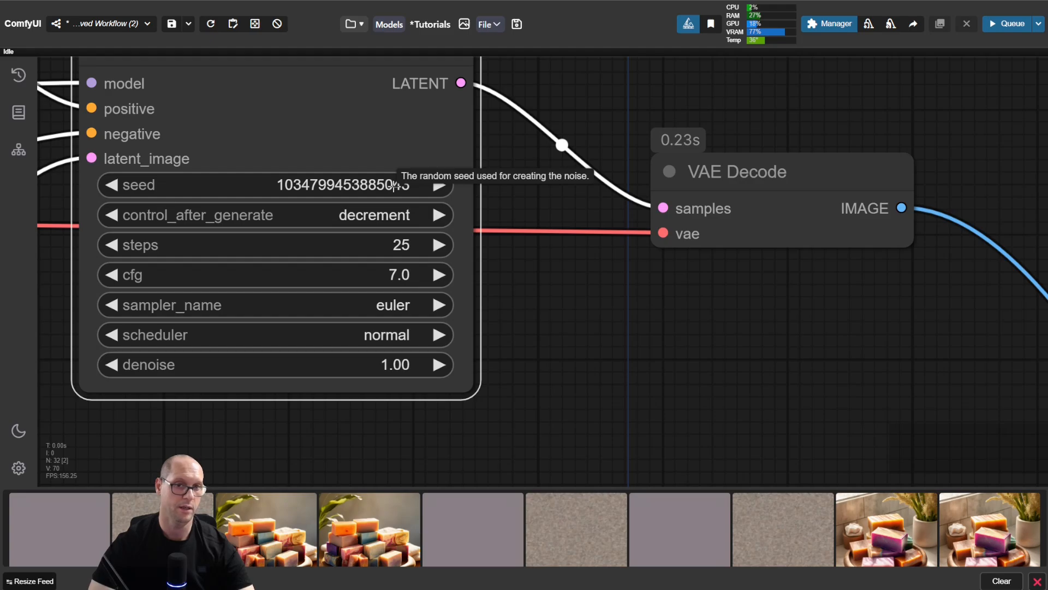
click(115, 184)
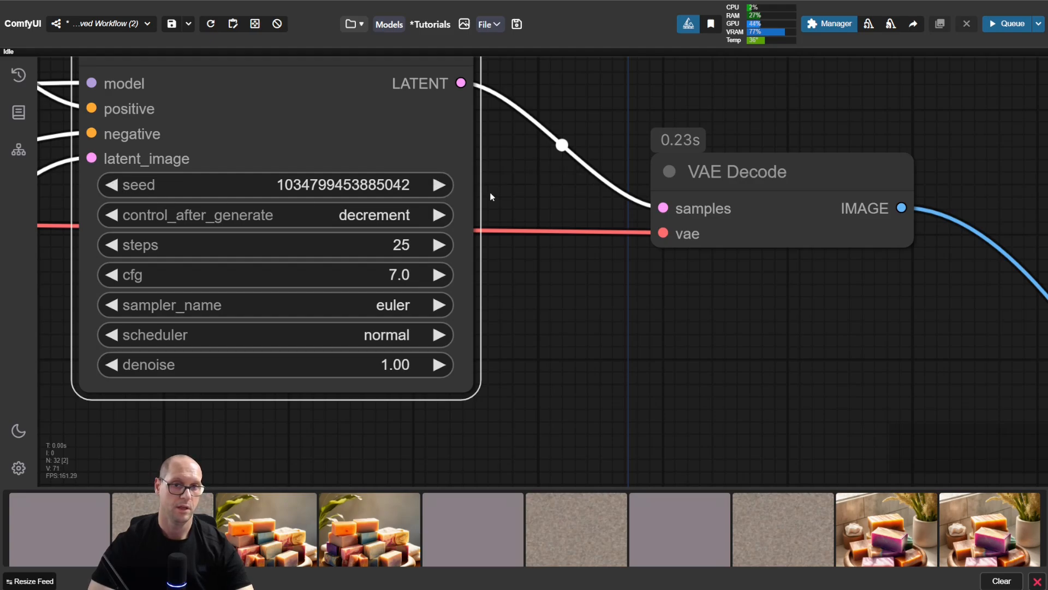
key(ctrl+Return)
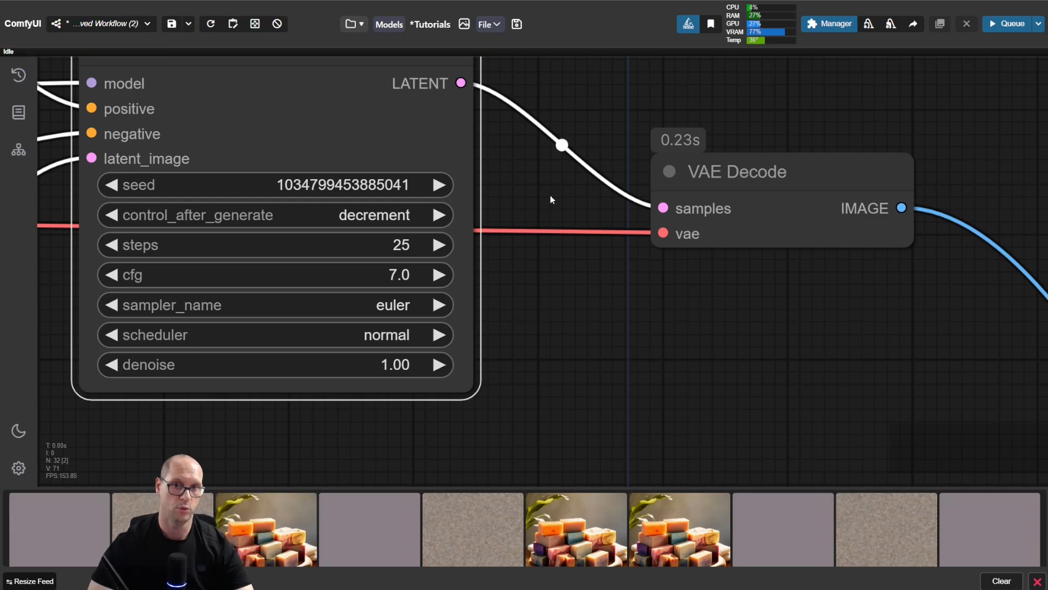
click(377, 216)
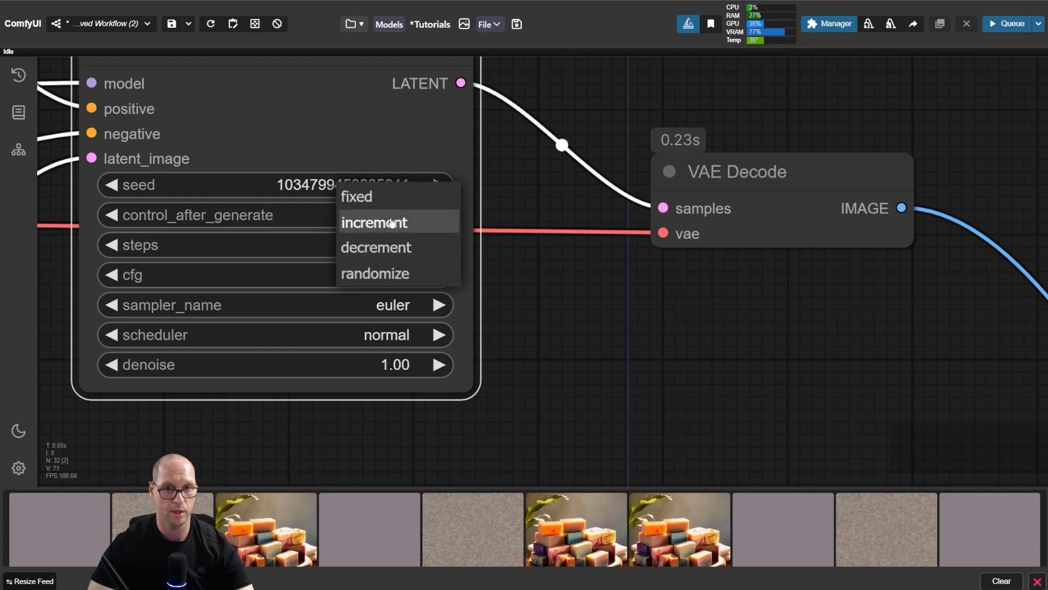
click(382, 274)
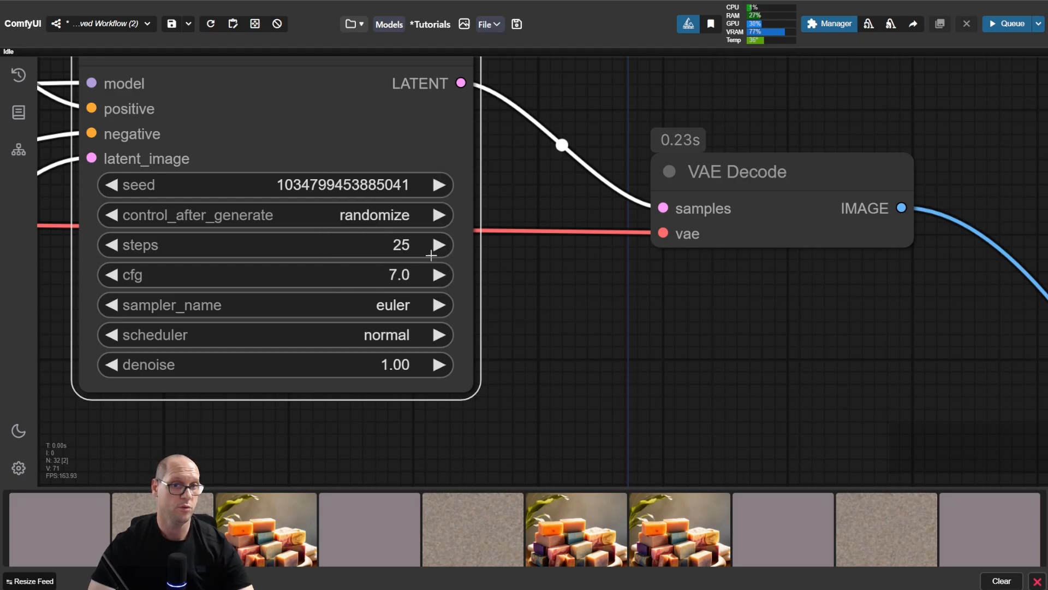
click(438, 186)
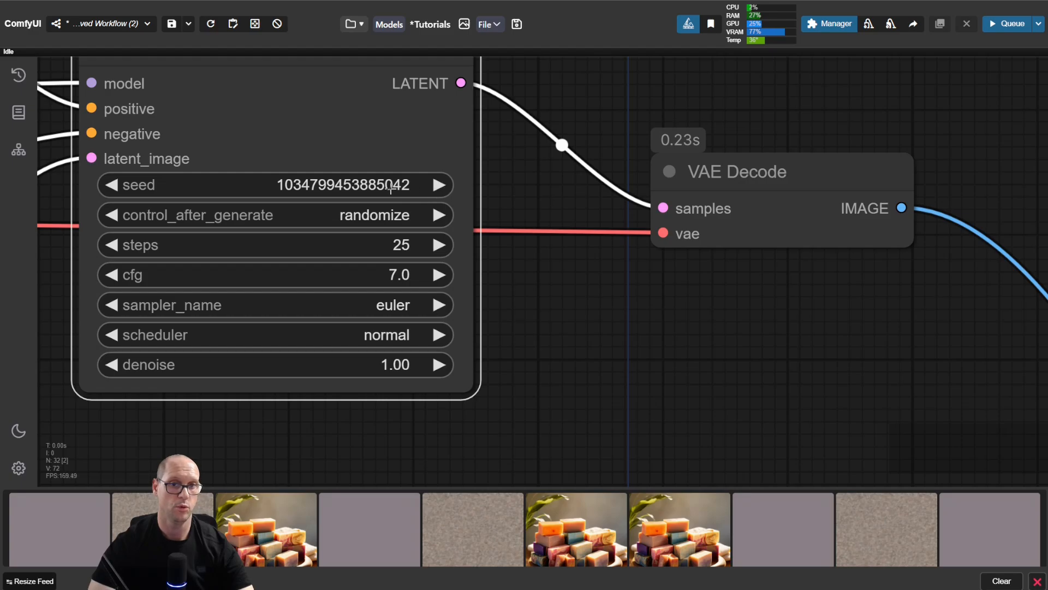
click(523, 202)
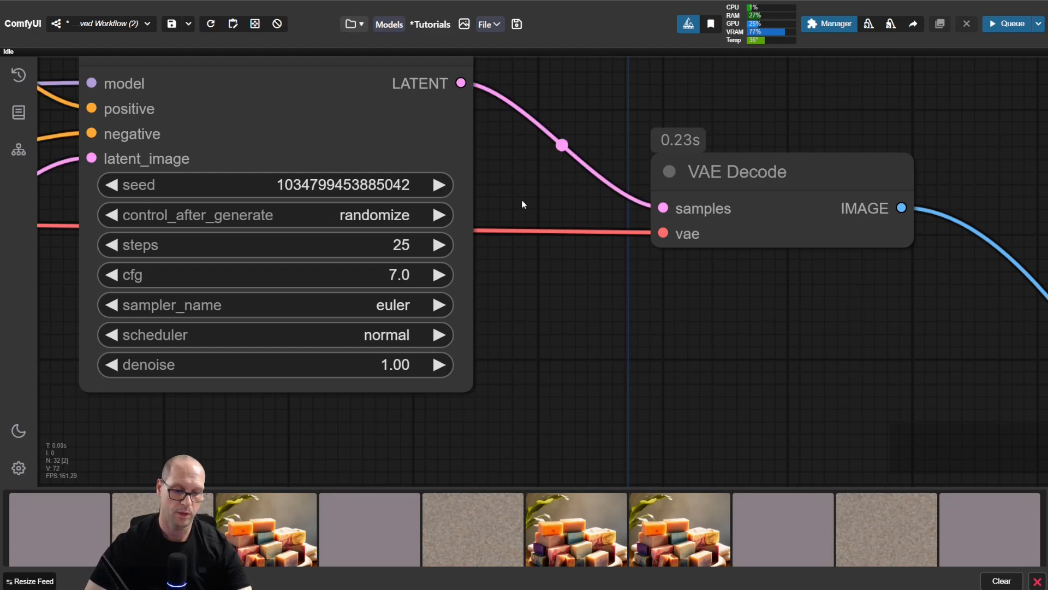
key(ctrl+Return)
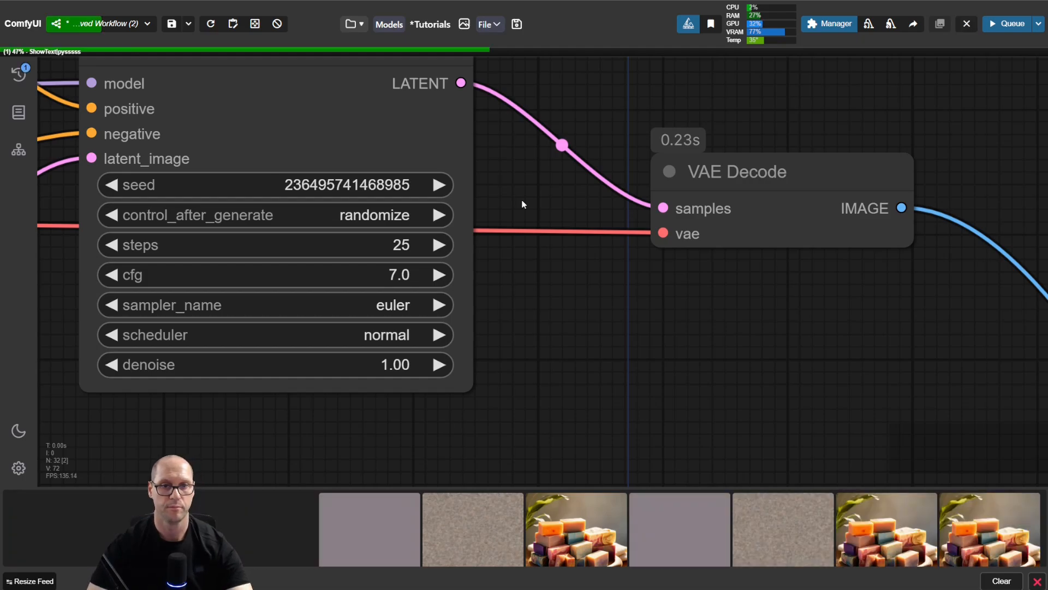
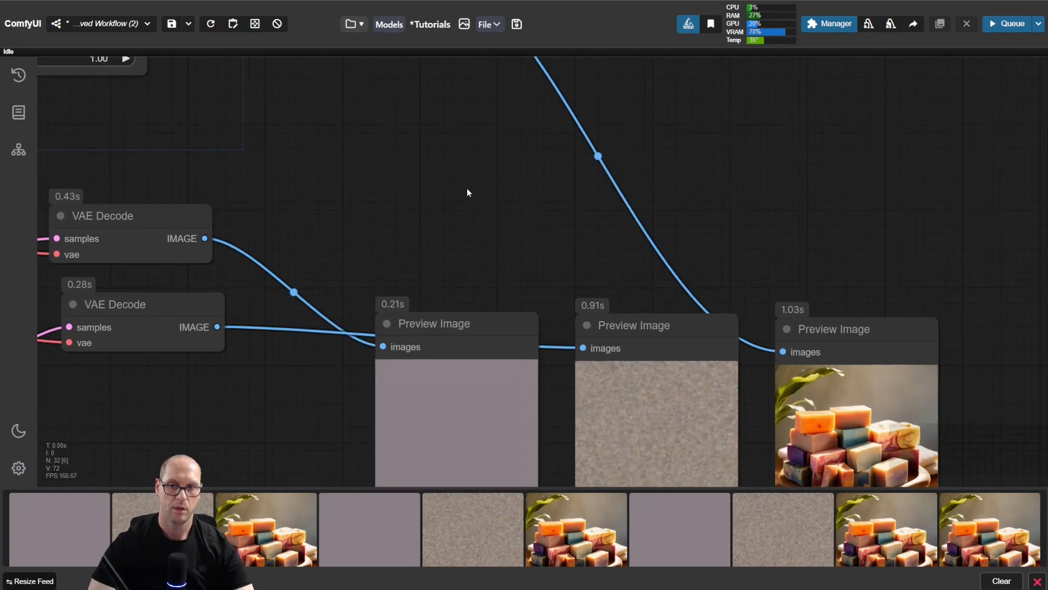
Step: Detach the VAE Decode output from the last Preview Image node, feed it into a new Save Image node and place that above the previews
drag(467, 188, 825, 430)
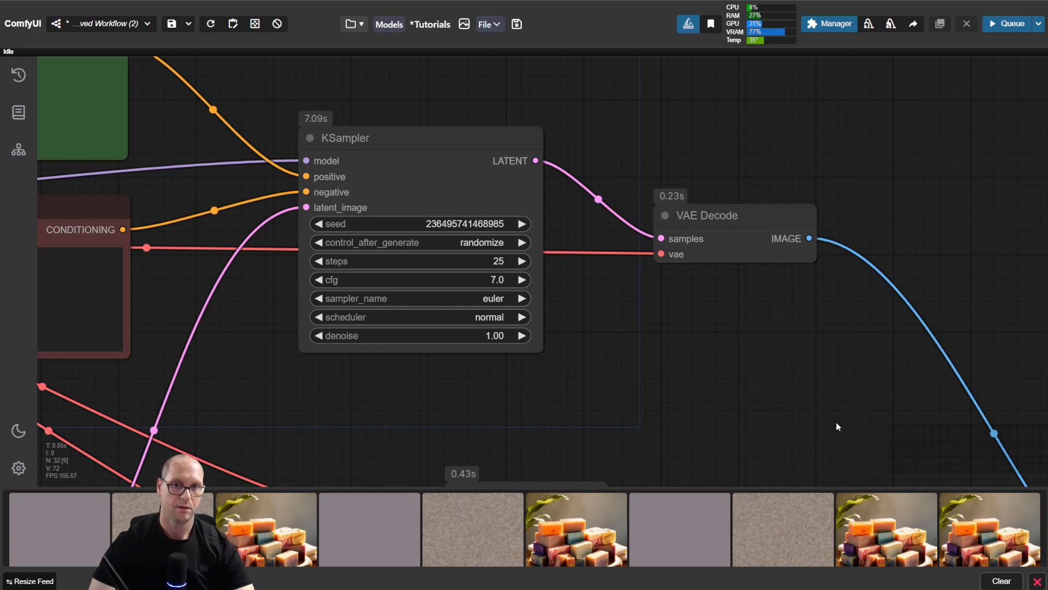
drag(834, 422, 479, 151)
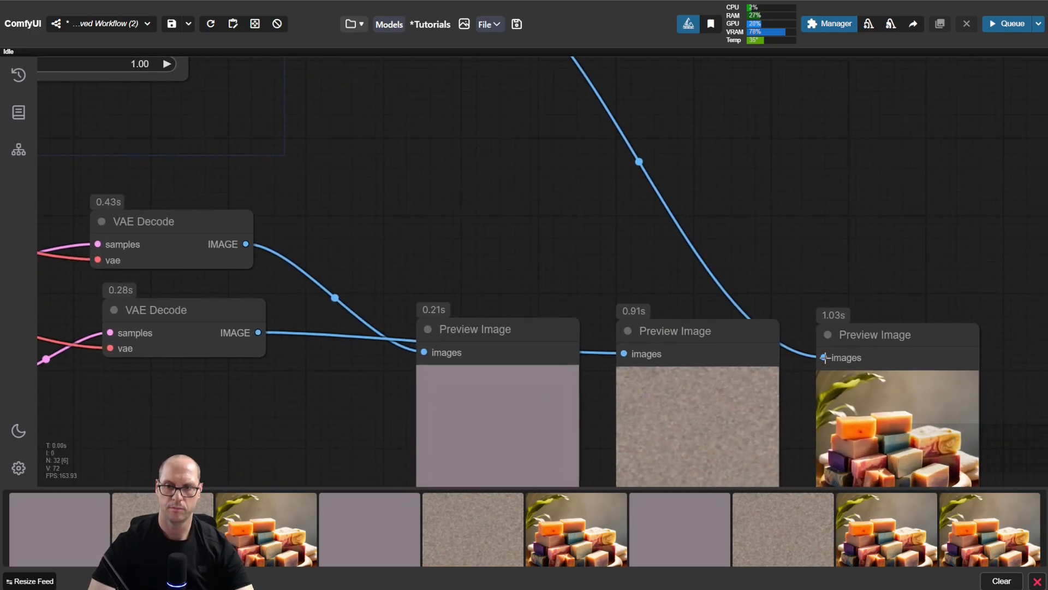
drag(825, 357, 827, 204)
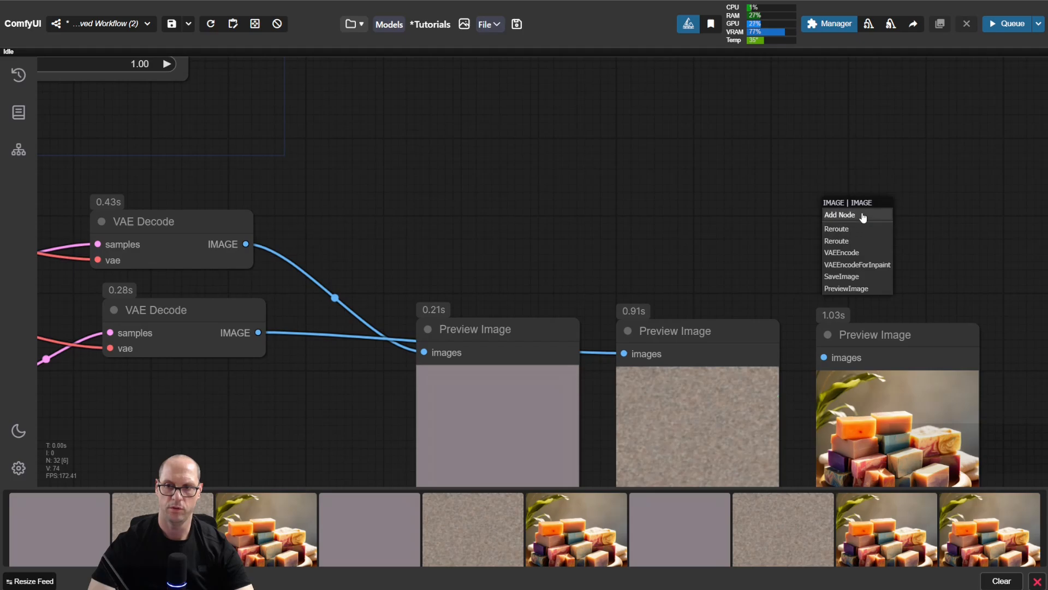
click(876, 277)
drag(910, 206, 819, 82)
drag(716, 183, 703, 348)
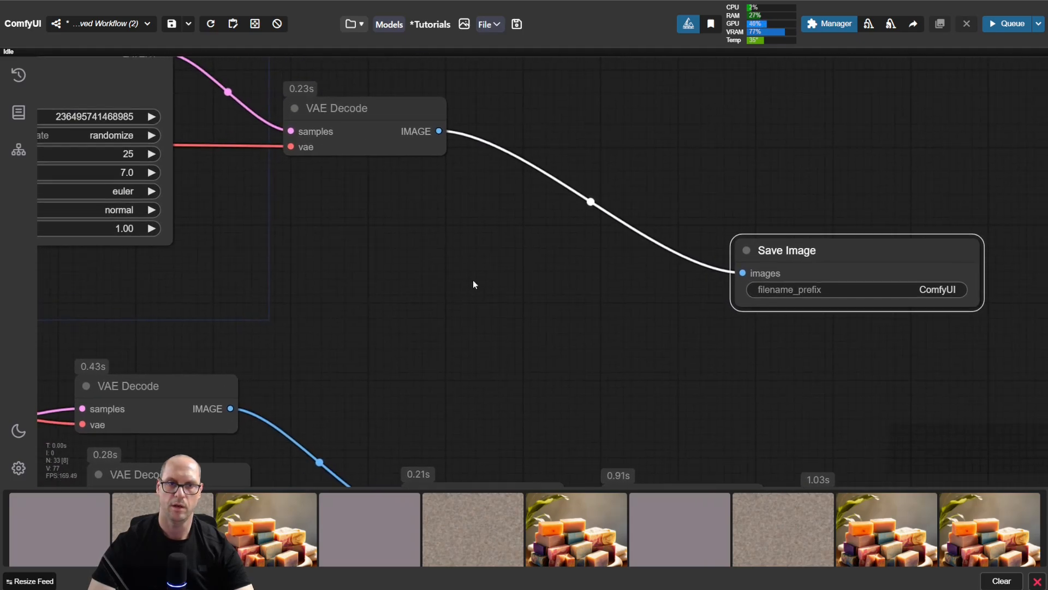
Step: Run the workflow and check the image in the Save Image node
drag(473, 284, 553, 321)
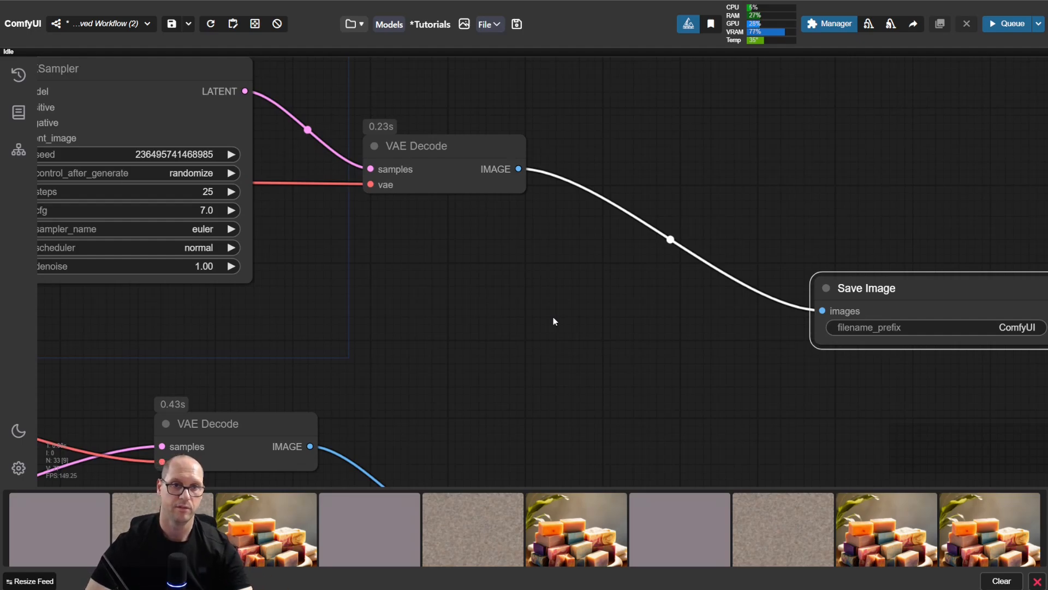
key(ctrl+Return)
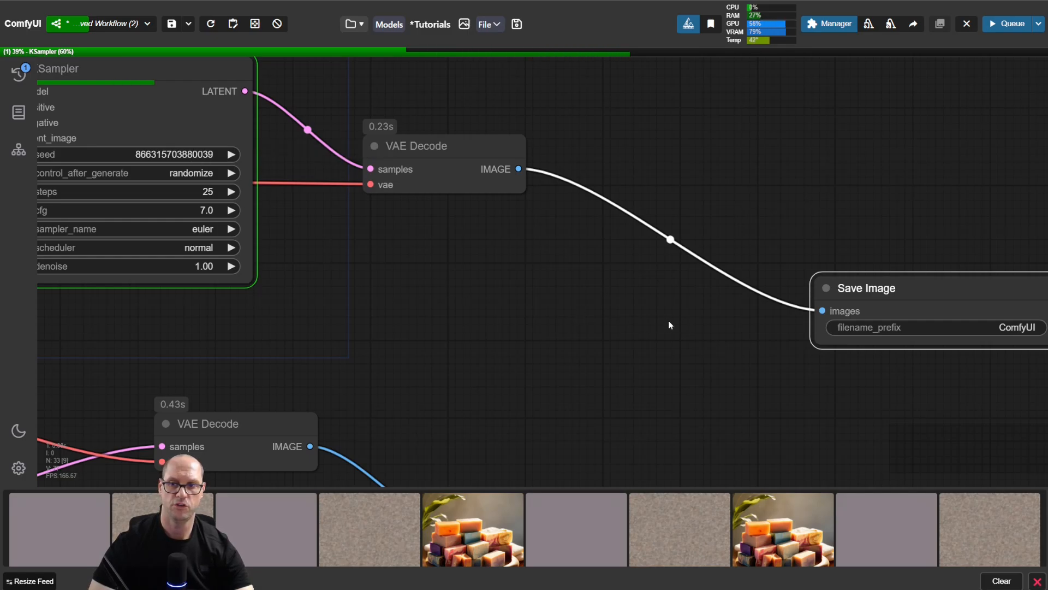
drag(870, 380, 726, 352)
drag(777, 243, 786, 164)
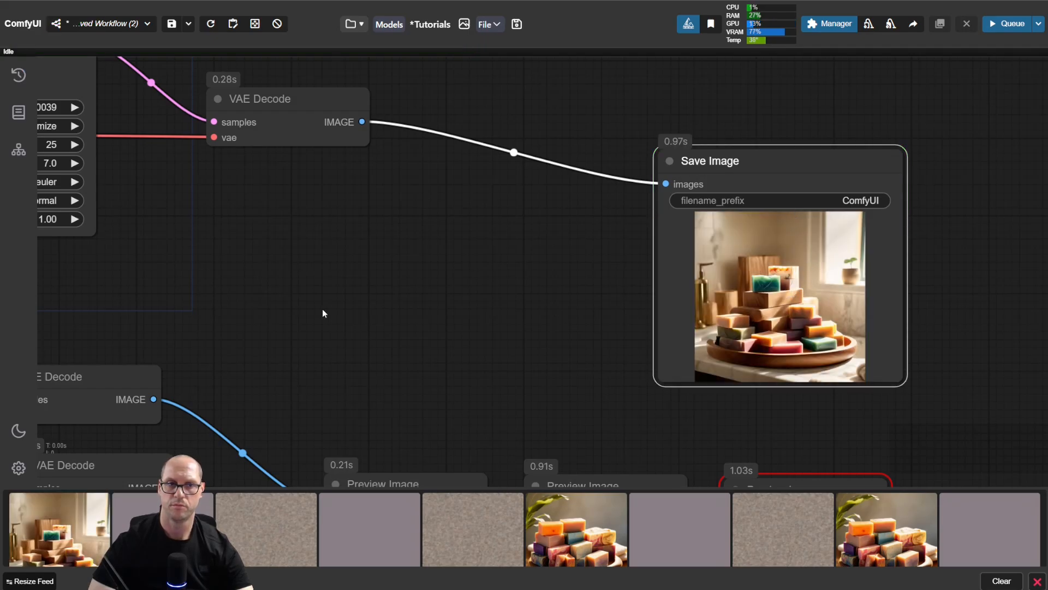
drag(323, 314, 481, 339)
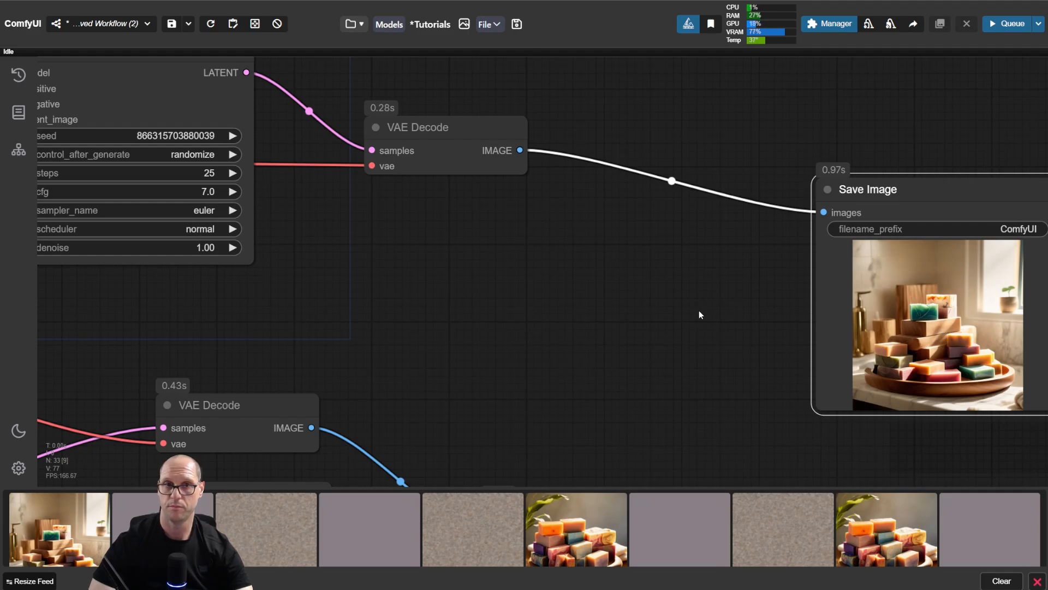
drag(699, 310, 641, 297)
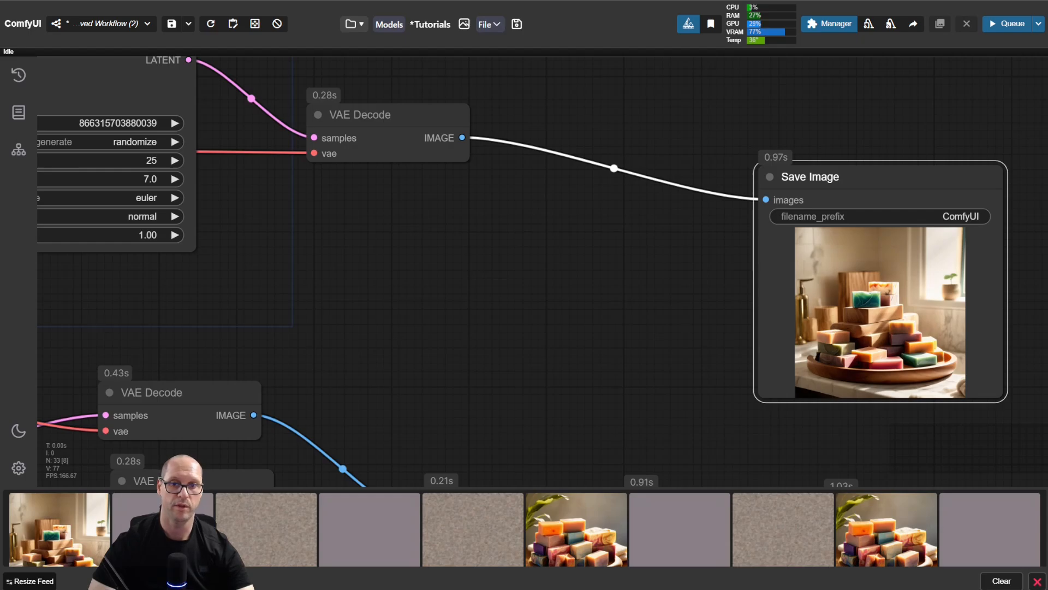
Step: Load the workflow stored in the saved image ComfyUI_00167 onto the canvas and review the restored nodes and KSampler settings
drag(0, 304, 614, 330)
scroll(490, 312, down, 3)
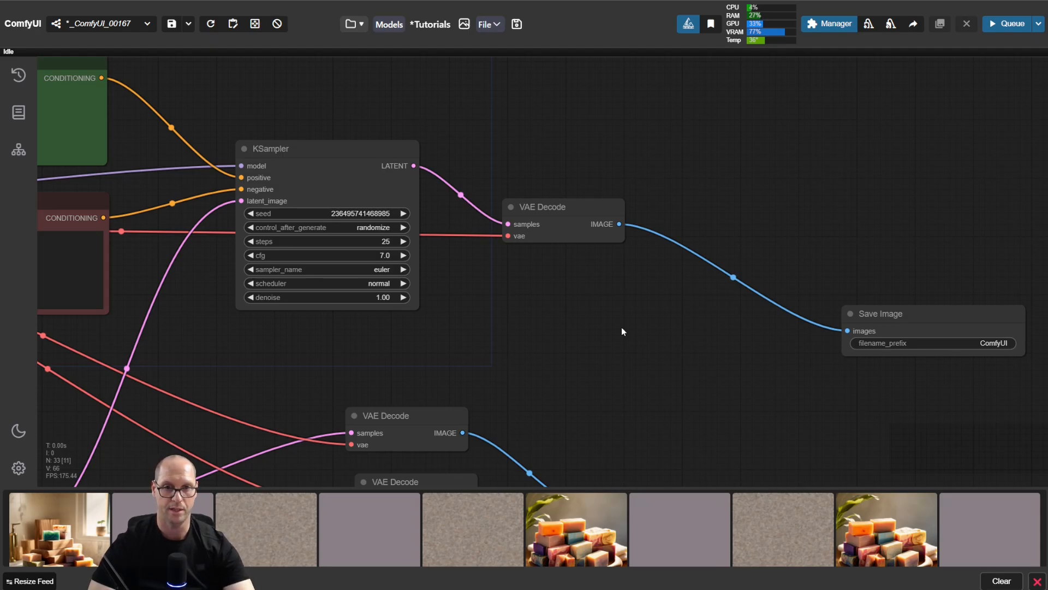
scroll(330, 172, up, 3)
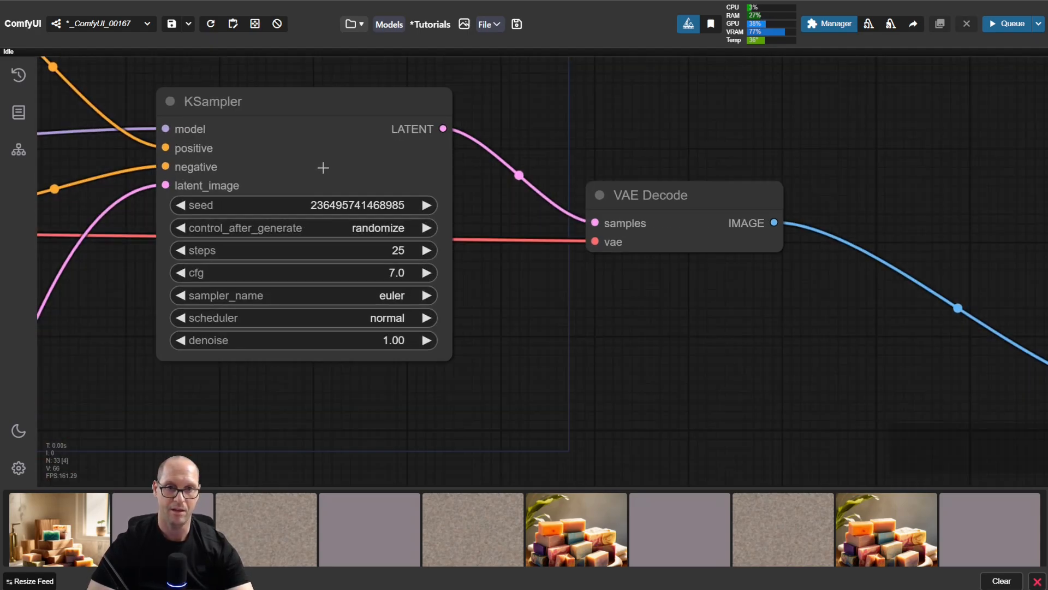
scroll(628, 325, down, 5)
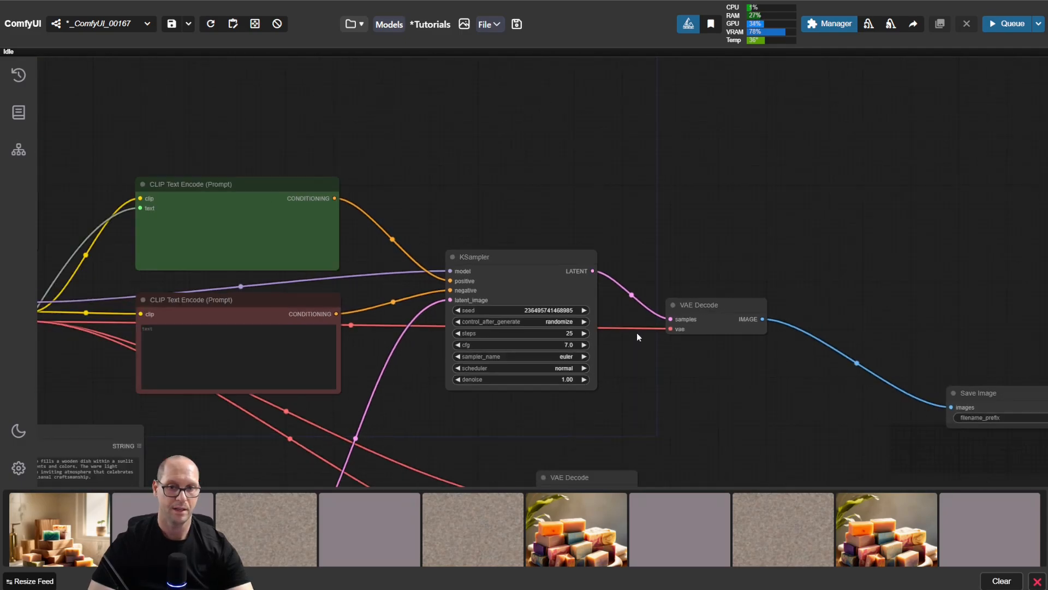
scroll(749, 281, down, 2)
scroll(716, 265, up, 2)
drag(716, 265, 756, 286)
drag(862, 285, 819, 286)
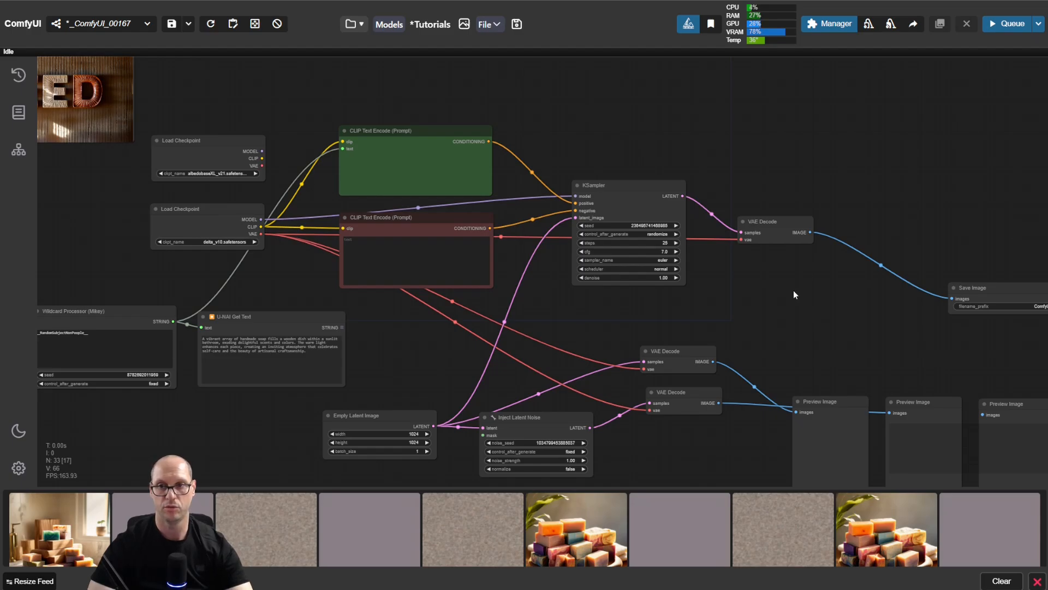
scroll(696, 216, up, 9)
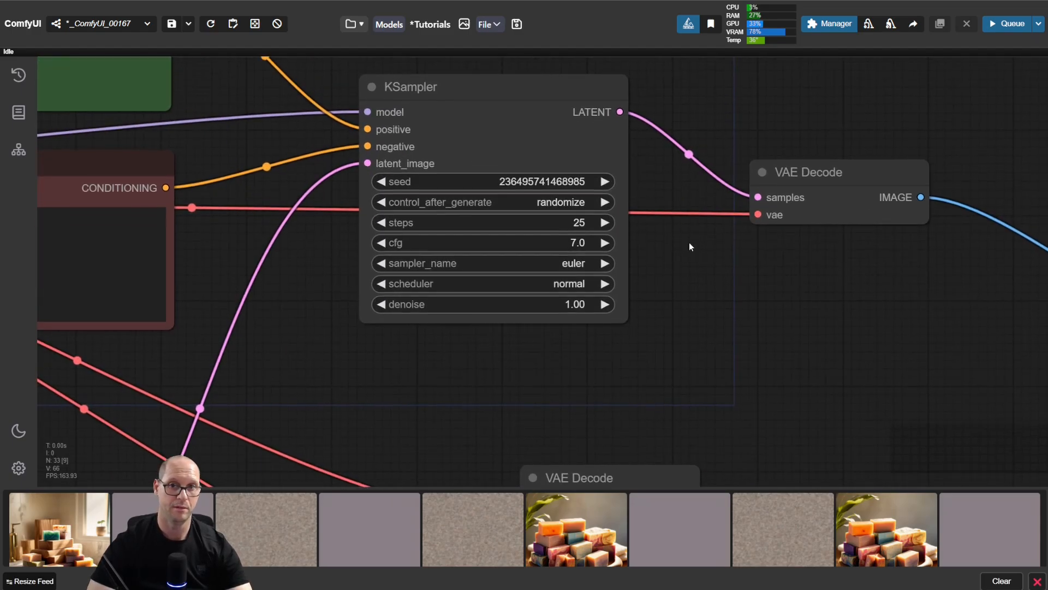
scroll(691, 242, up, 2)
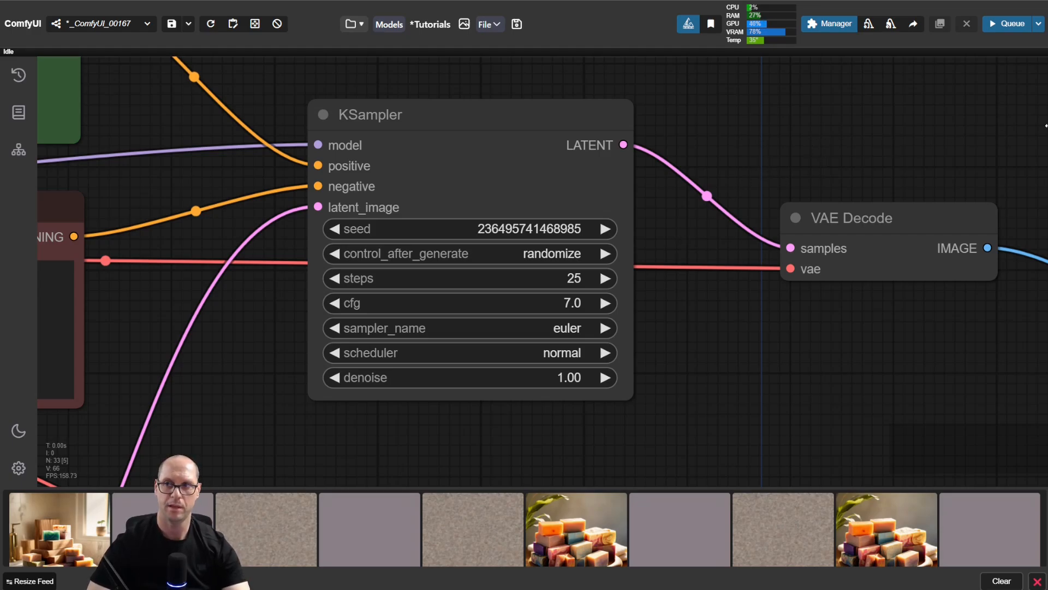
Step: Look at the STEPS title image near the checkpoint loaders and return to the KSampler's settings
scroll(510, 374, down, 6)
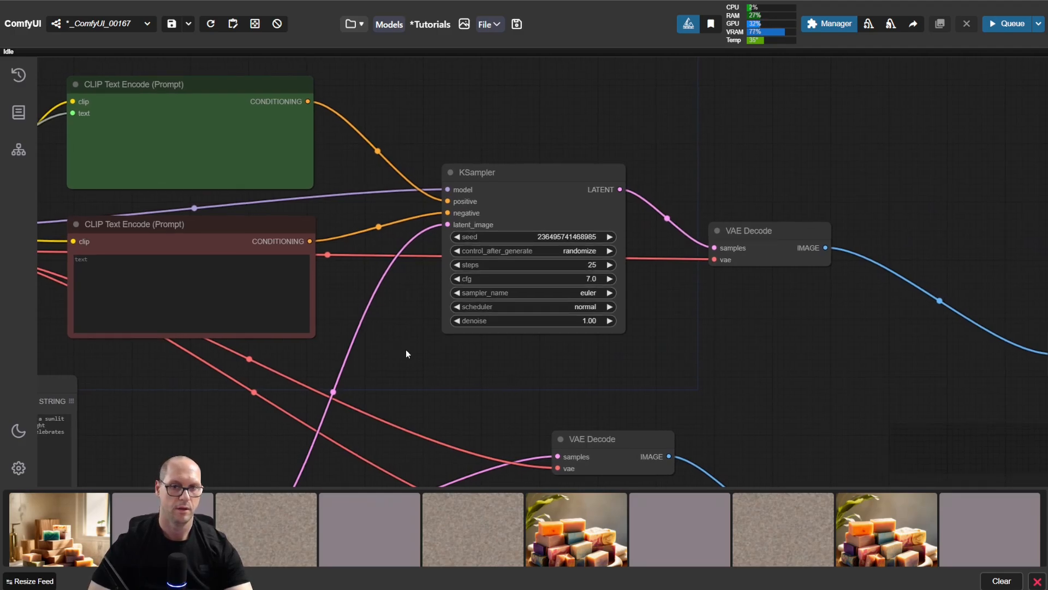
drag(405, 349, 750, 425)
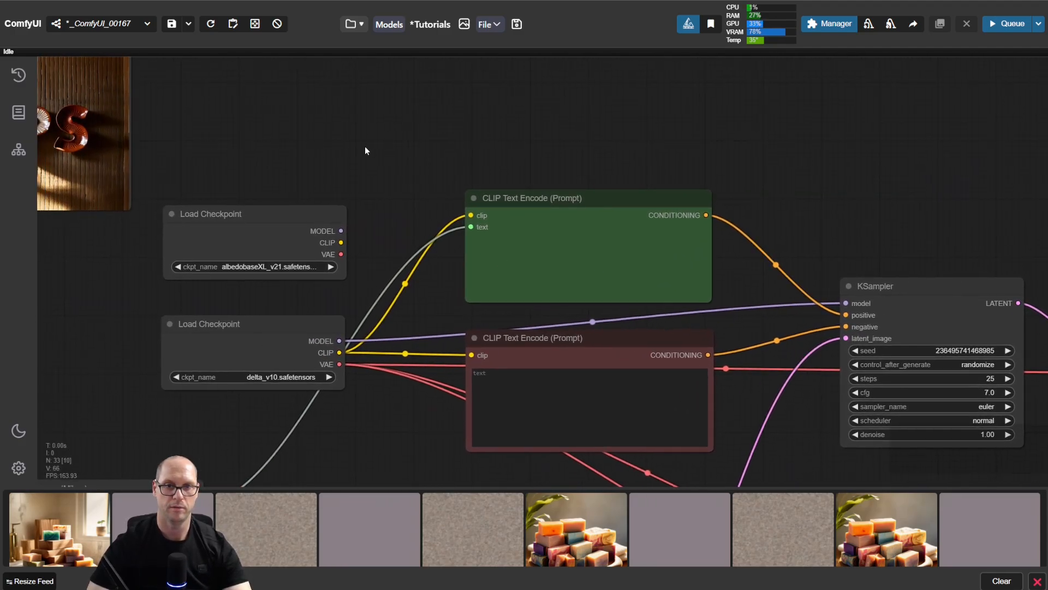
drag(364, 150, 587, 206)
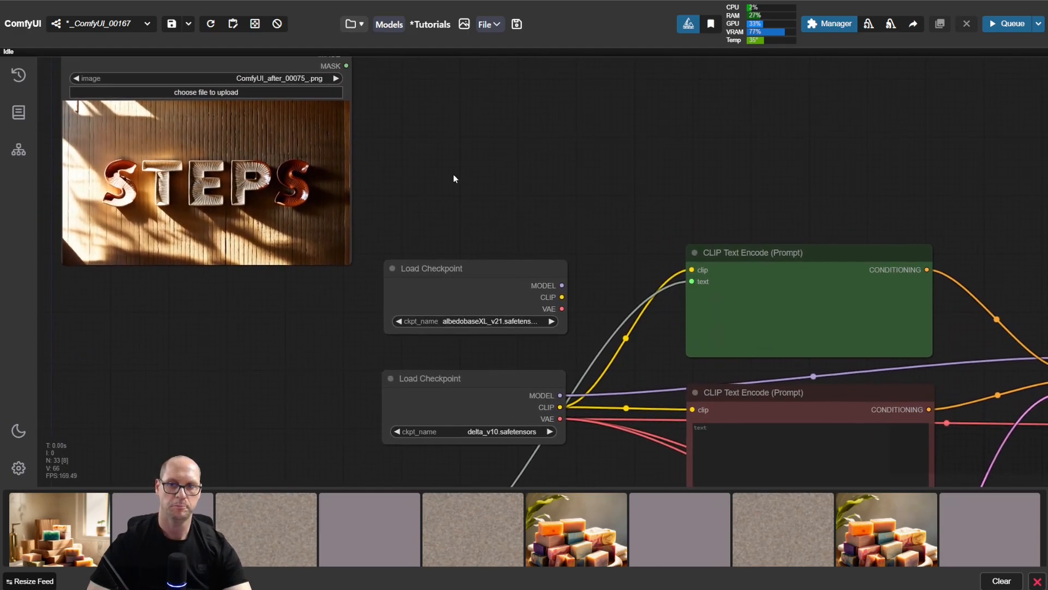
drag(888, 201, 535, 91)
drag(884, 196, 583, 125)
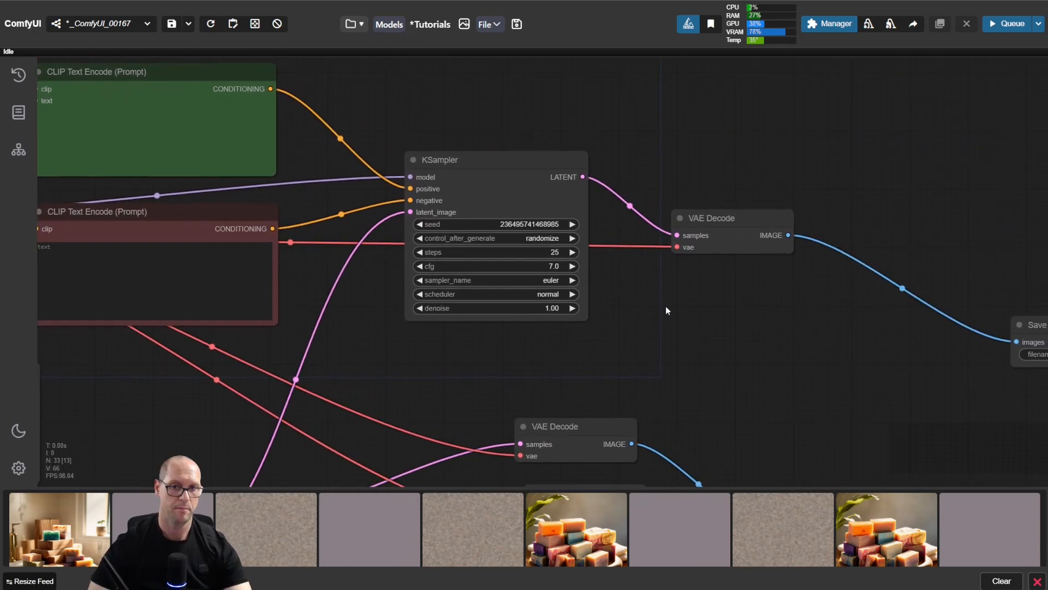
drag(666, 306, 644, 265)
scroll(609, 205, up, 2)
scroll(585, 171, up, 2)
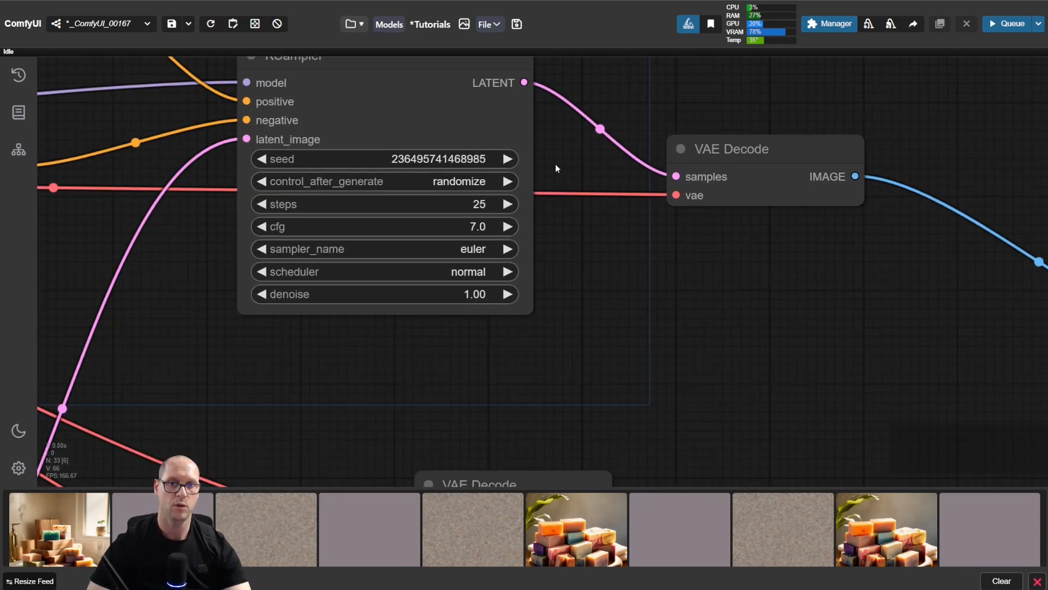
Step: Set the KSampler's steps to 1 and run the workflow
drag(555, 166, 615, 199)
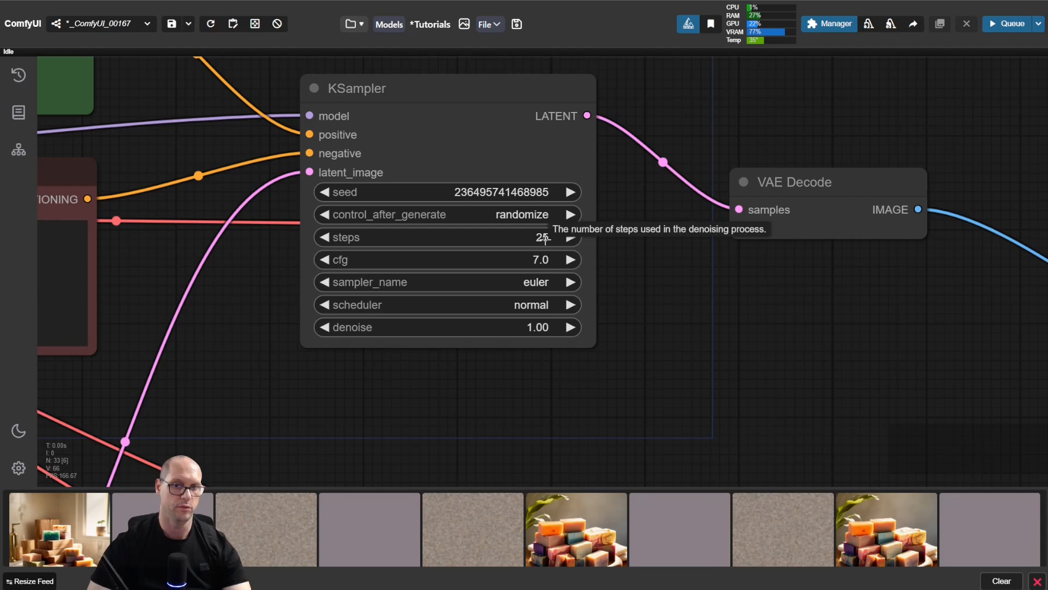
drag(764, 402, 669, 148)
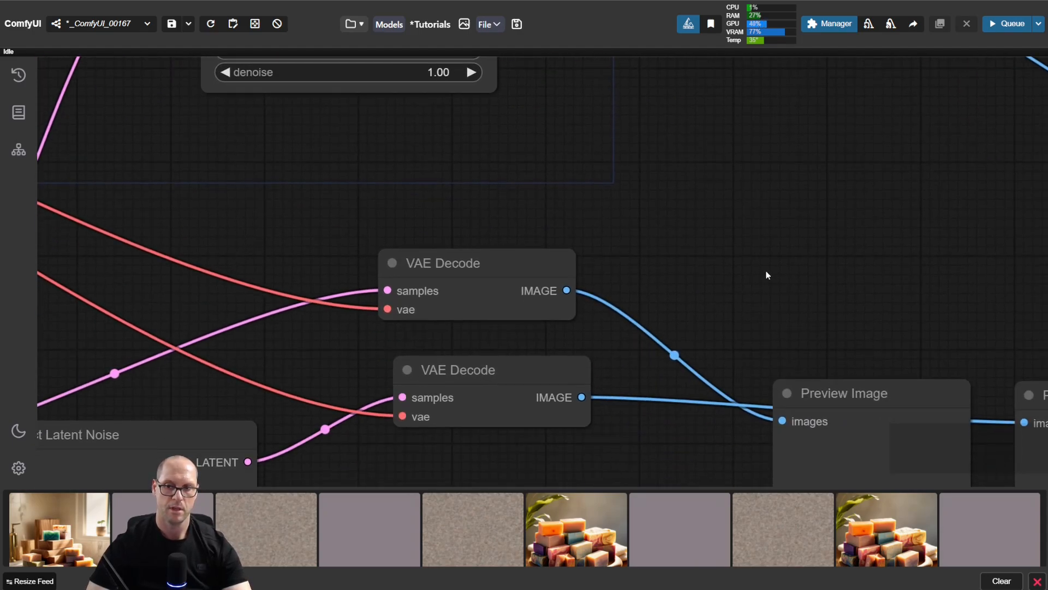
drag(731, 238, 861, 475)
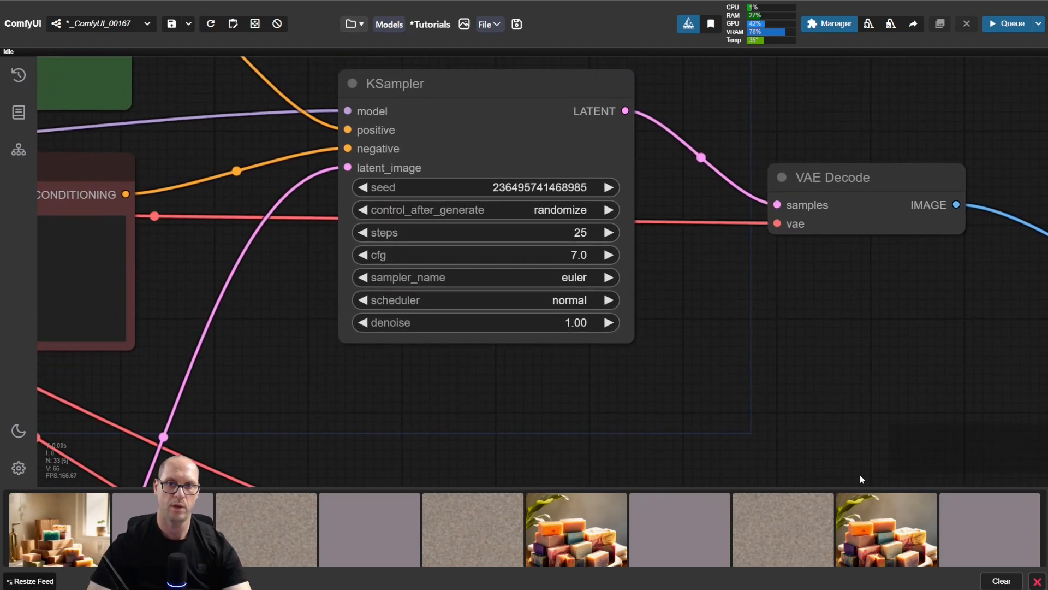
click(578, 232)
text(1)
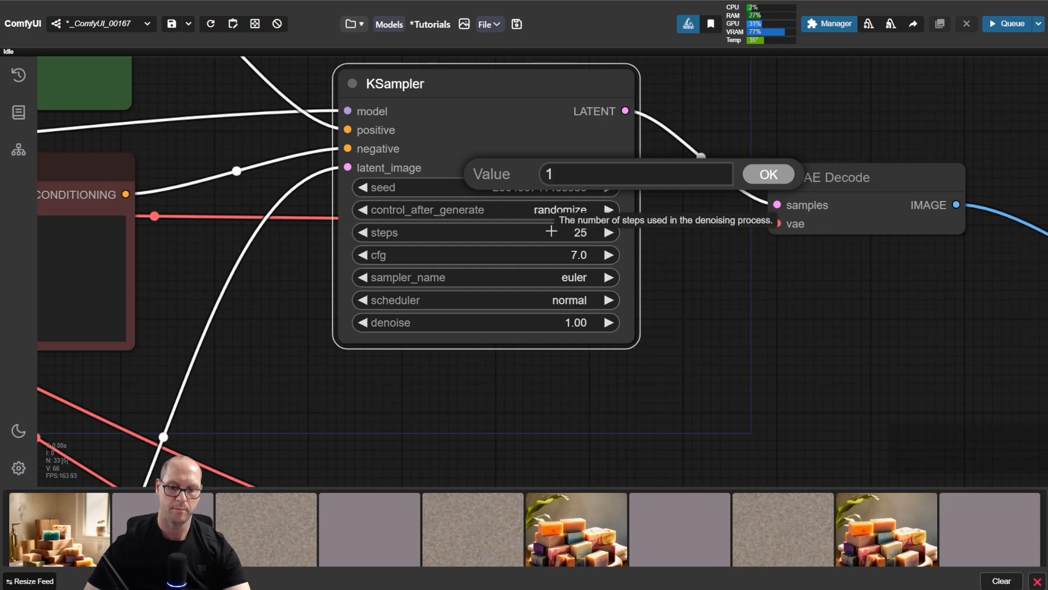
key(Return)
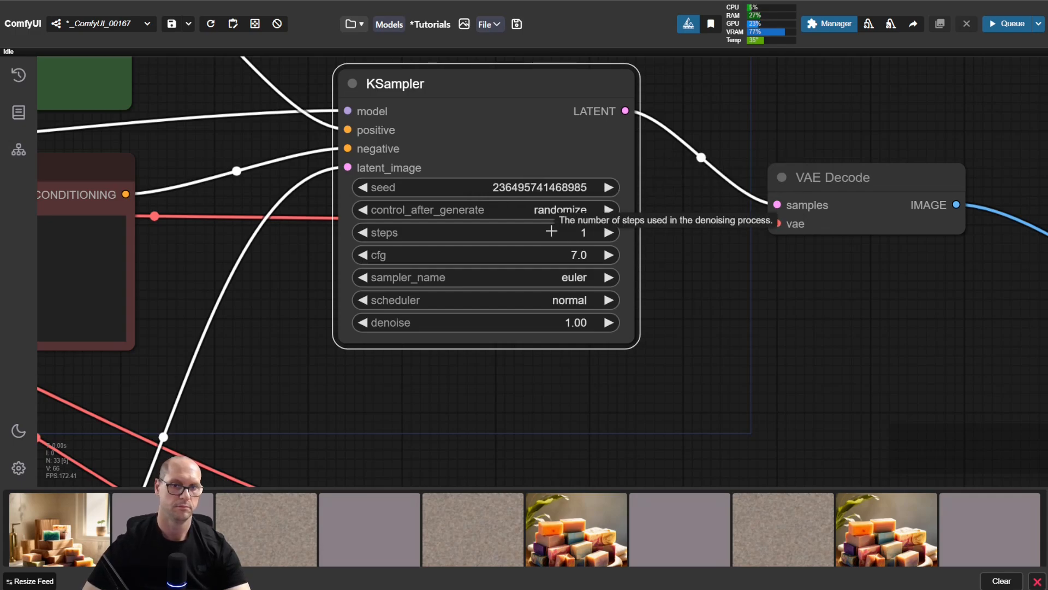
key(ctrl+Return)
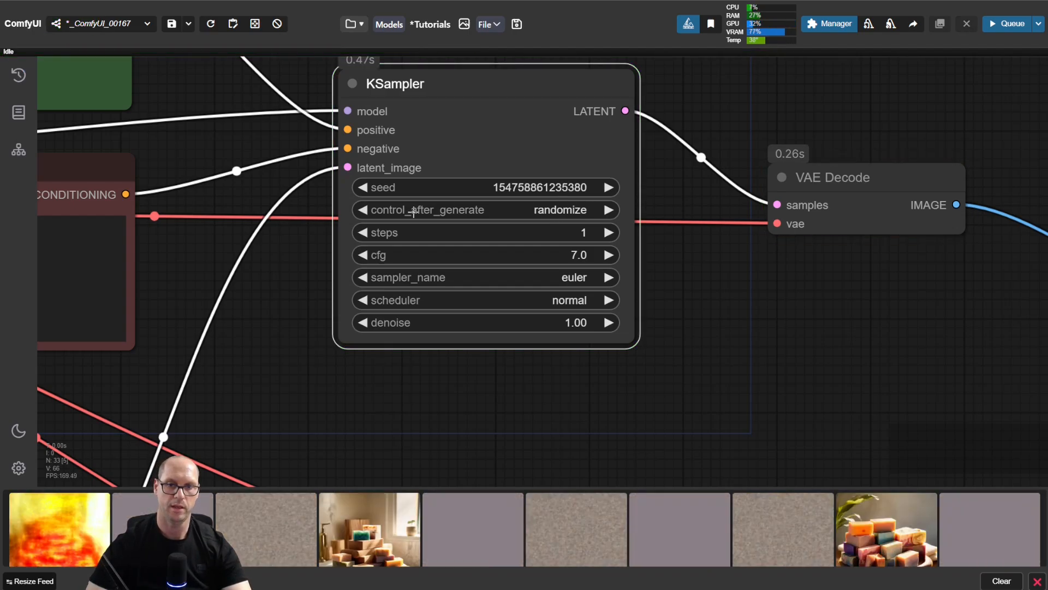
Step: Switch the KSampler's control_after_generate to fixed and run the workflow again
click(362, 210)
click(362, 210)
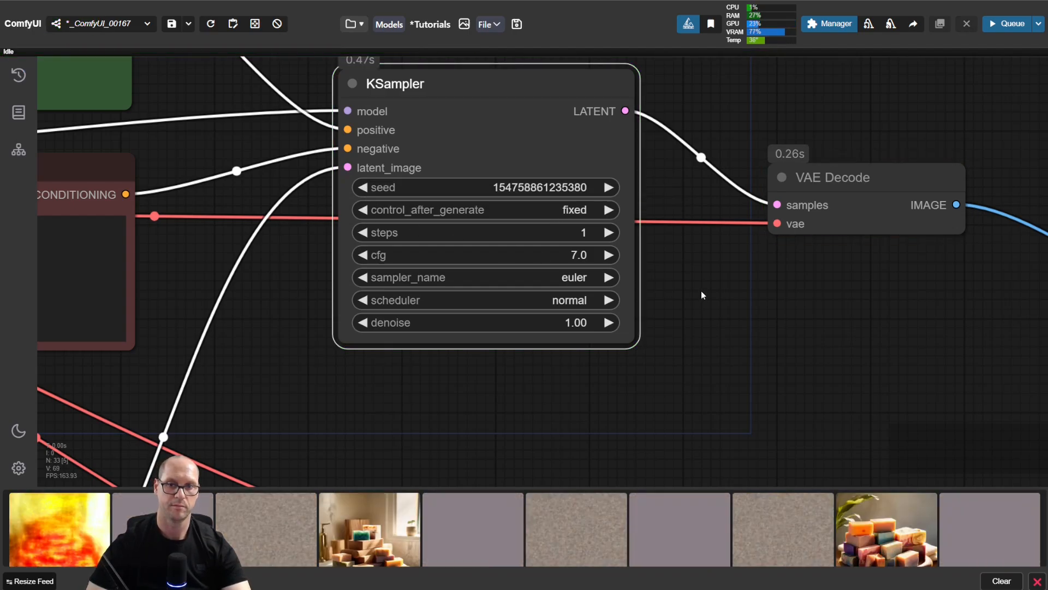
click(712, 282)
key(ctrl+Return)
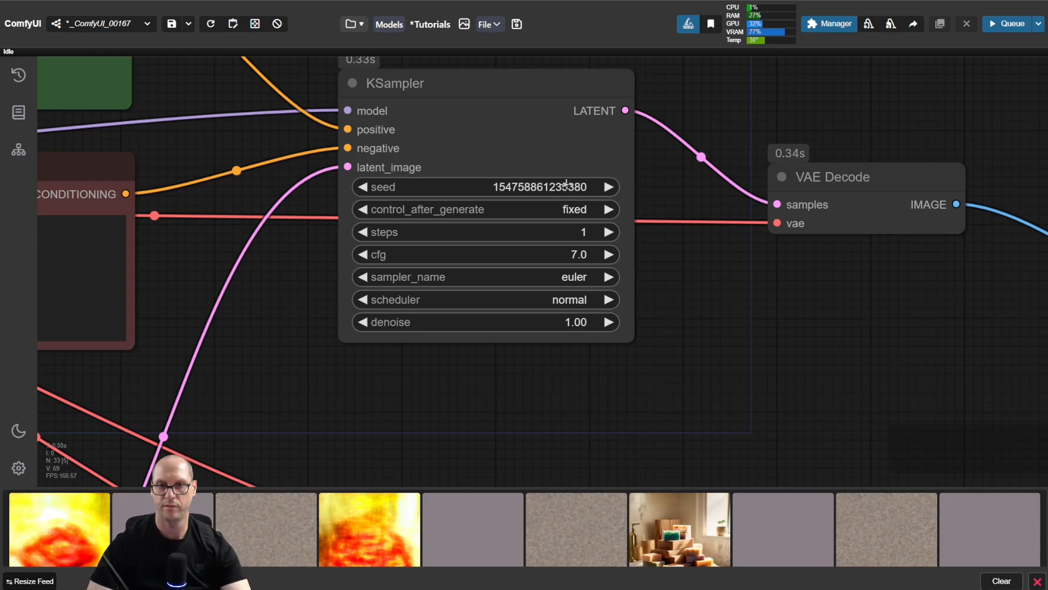
drag(935, 393, 632, 148)
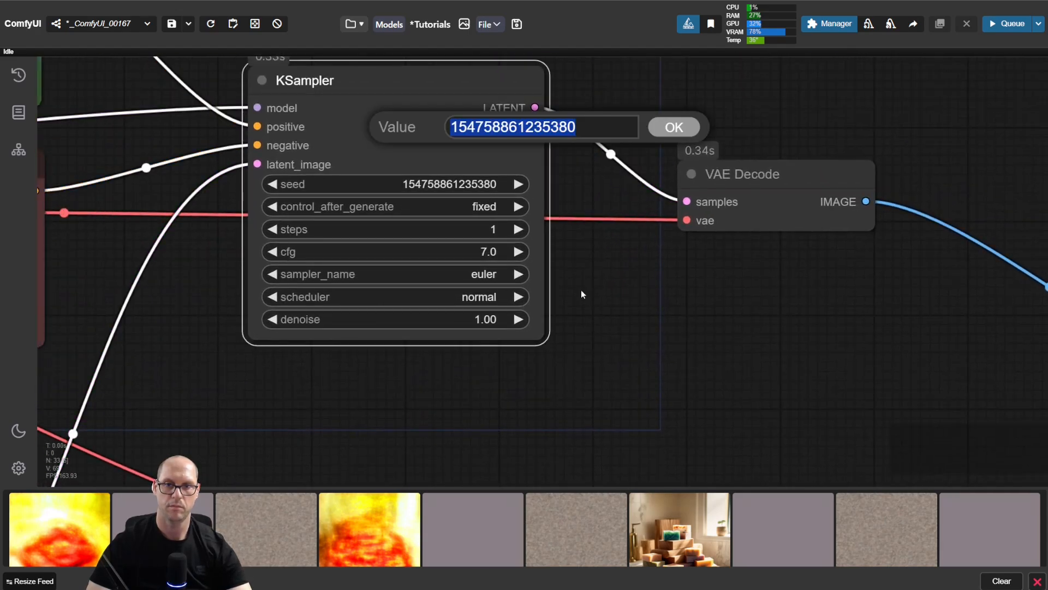
click(749, 382)
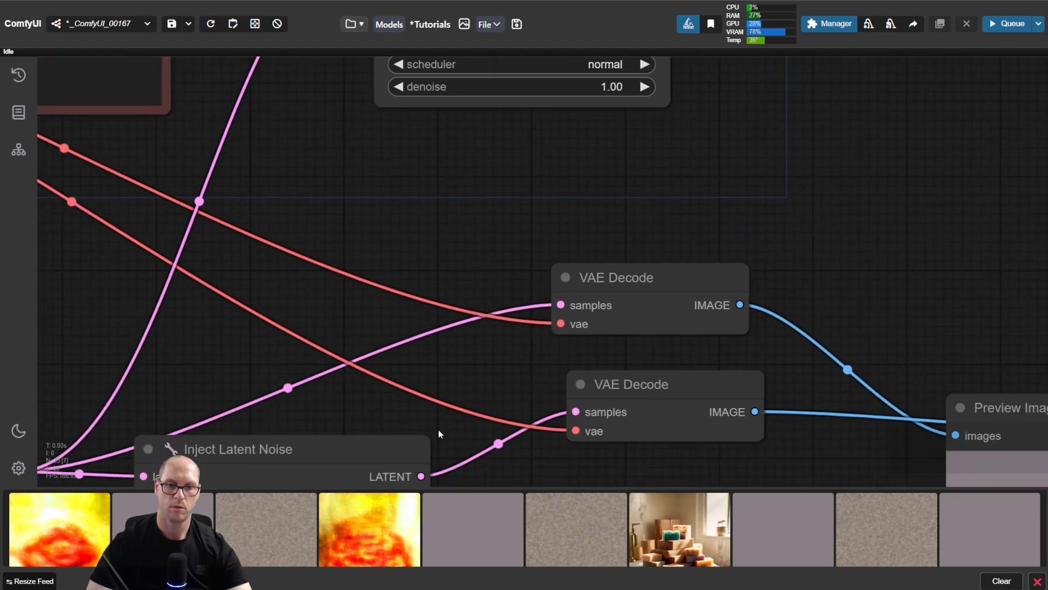
drag(439, 434, 735, 250)
click(633, 331)
key(ctrl+v)
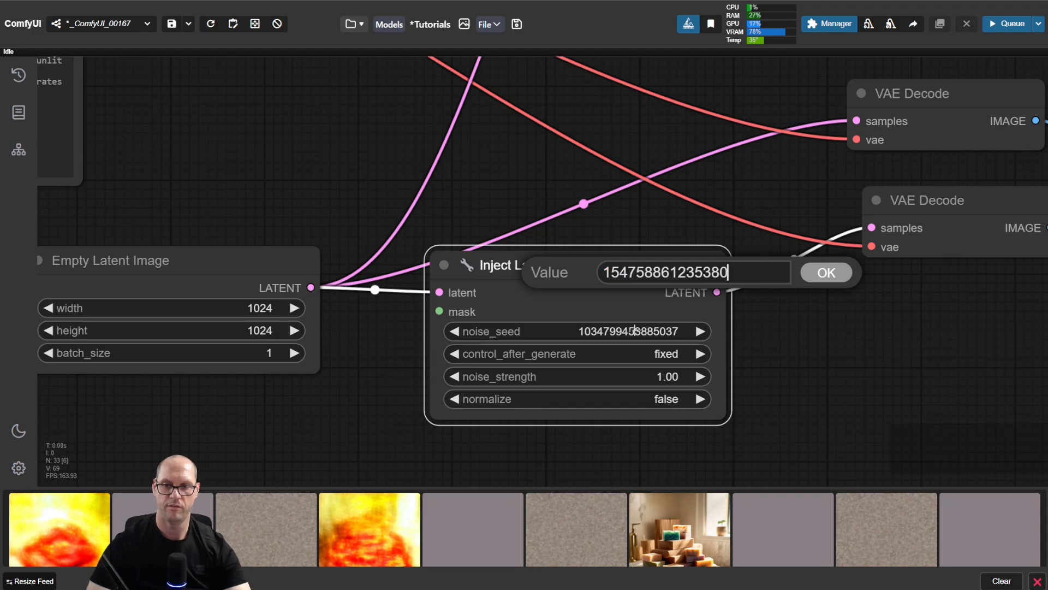
key(Return)
key(ctrl+Return)
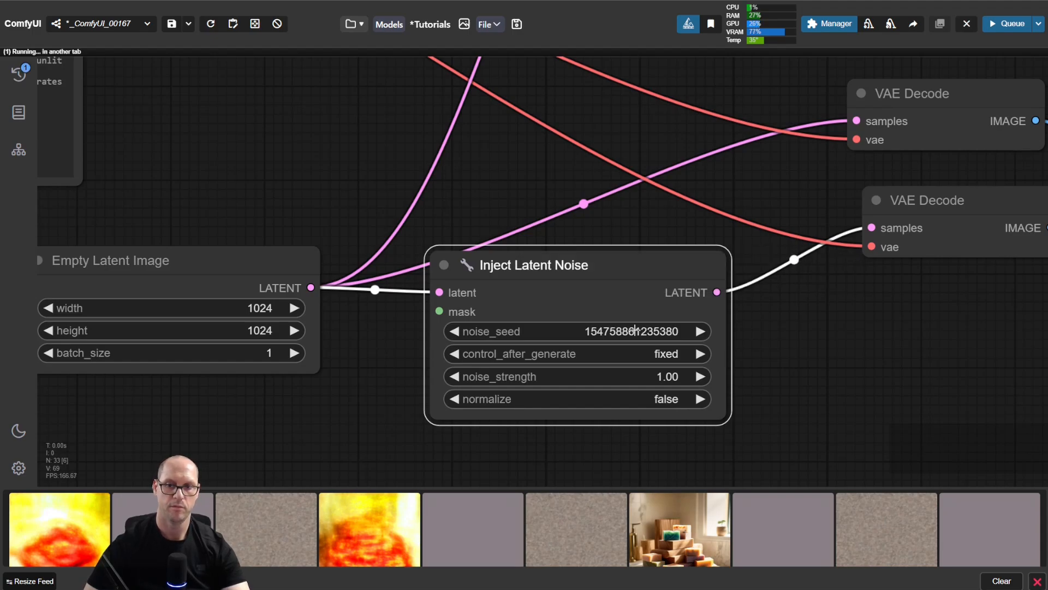
Step: Clear the image feed and compare the latent and noise previews with the one-step image in the Save Image node
drag(915, 316, 193, 305)
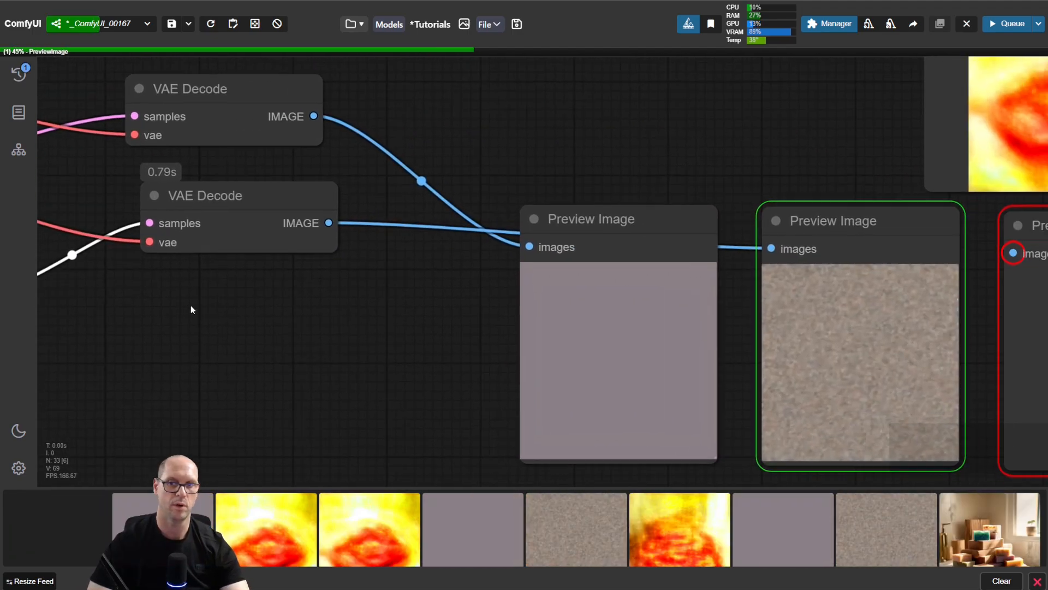
drag(740, 140, 370, 150)
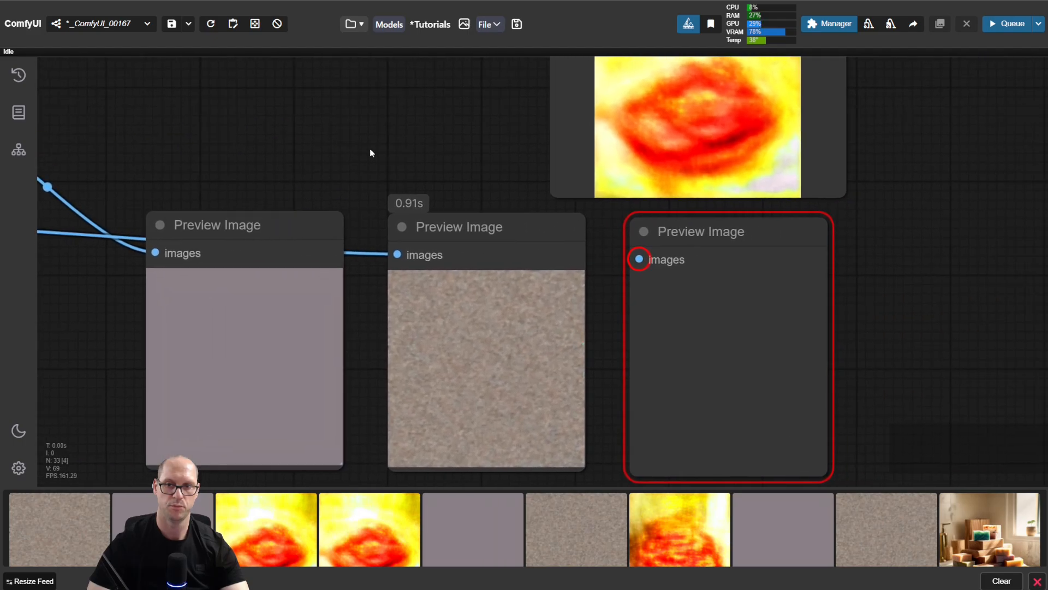
click(1002, 581)
drag(923, 267, 958, 387)
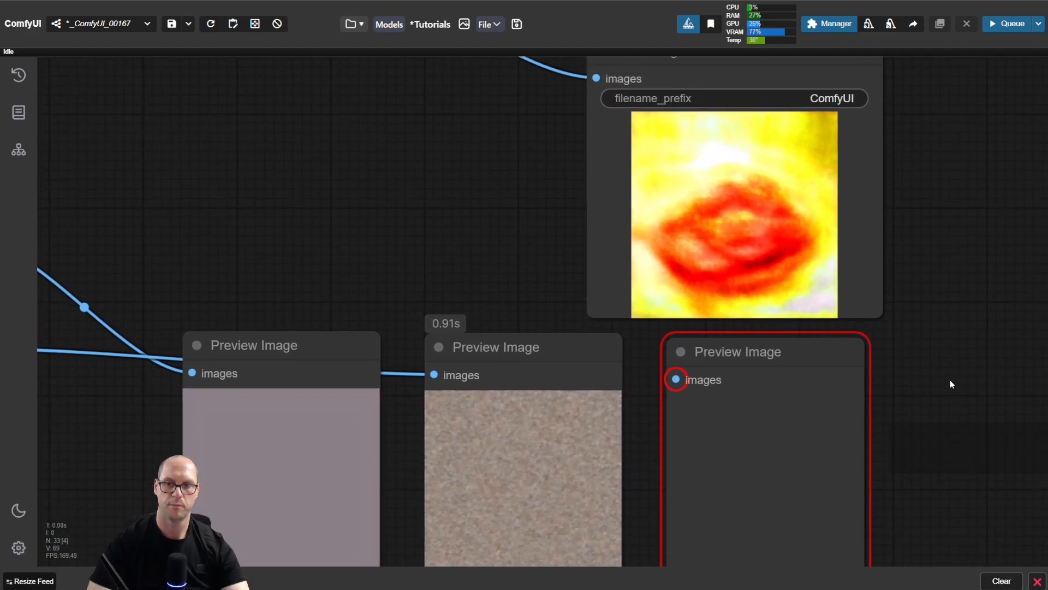
Step: Replace the Save Image node with the empty Preview Image node on the decoded KSampler output and run the workflow
click(786, 358)
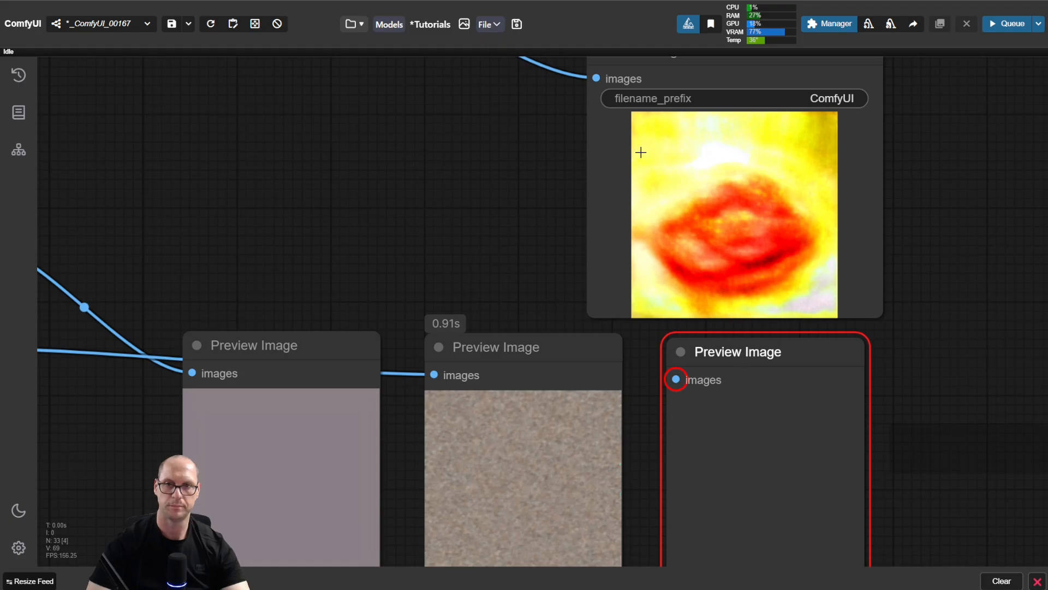
drag(589, 79, 676, 379)
key(Delete)
key(ctrl+Return)
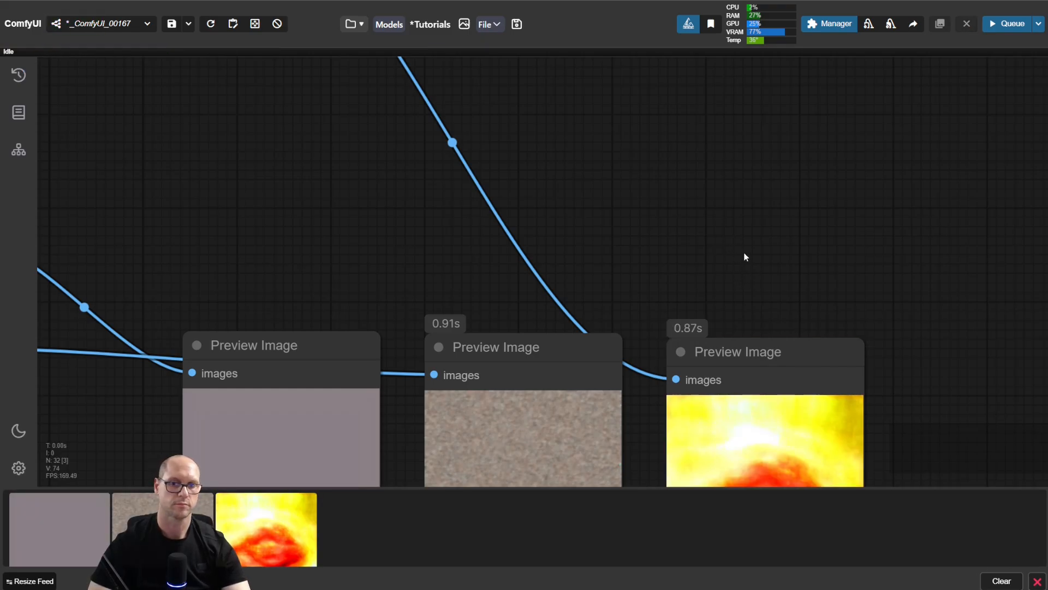
Step: Clear the image feed and reposition the outer two Preview Image nodes in the row of three
drag(747, 257, 768, 49)
click(1009, 583)
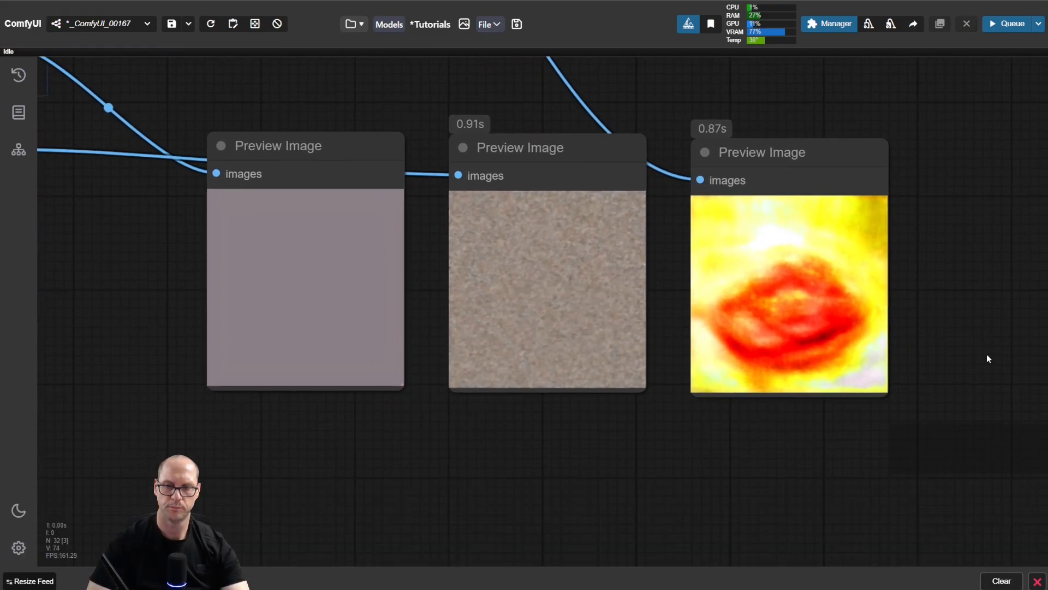
click(861, 204)
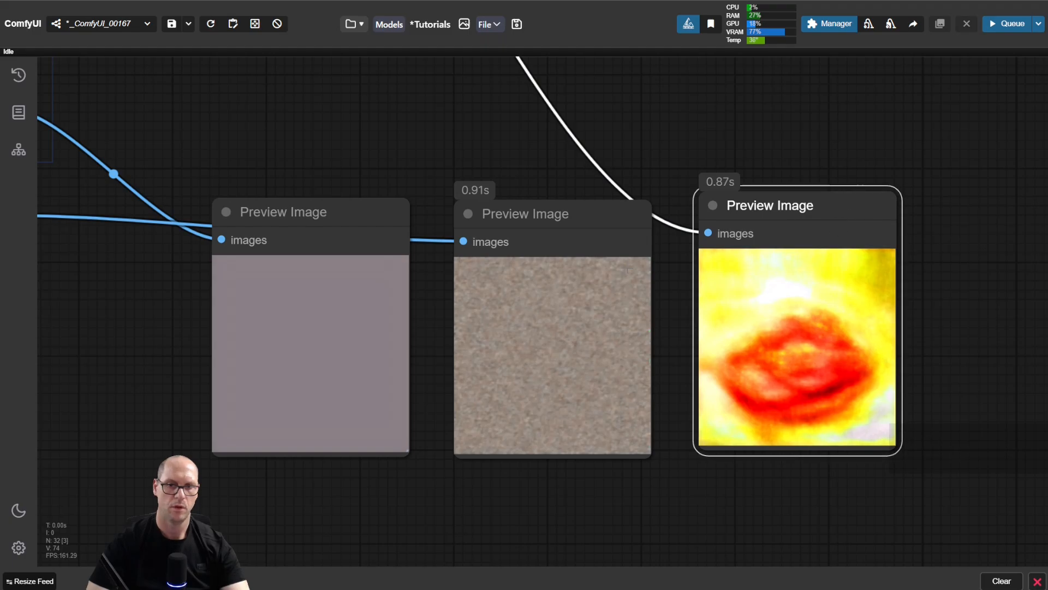
drag(308, 210, 301, 193)
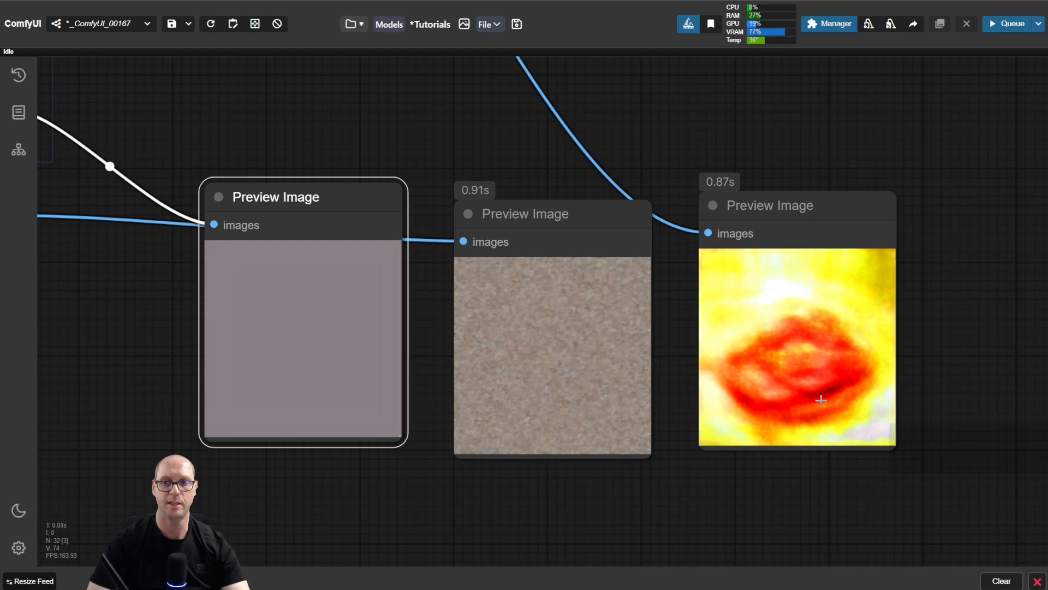
Step: Set the KSampler's steps to 2 and run the workflow
drag(378, 107, 424, 176)
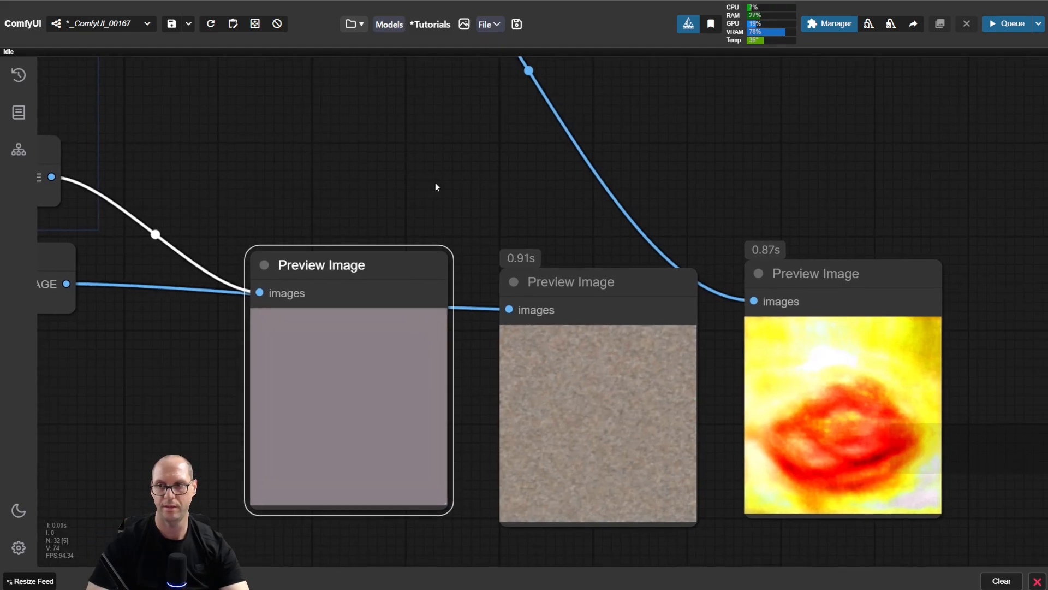
drag(327, 157, 689, 402)
drag(462, 206, 657, 343)
click(516, 251)
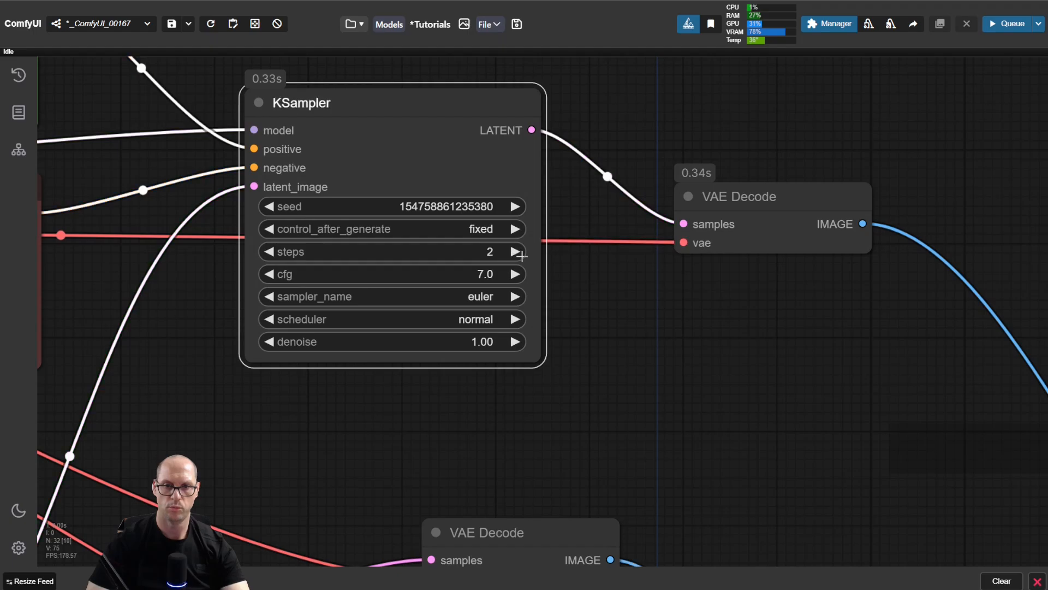
key(ctrl+Return)
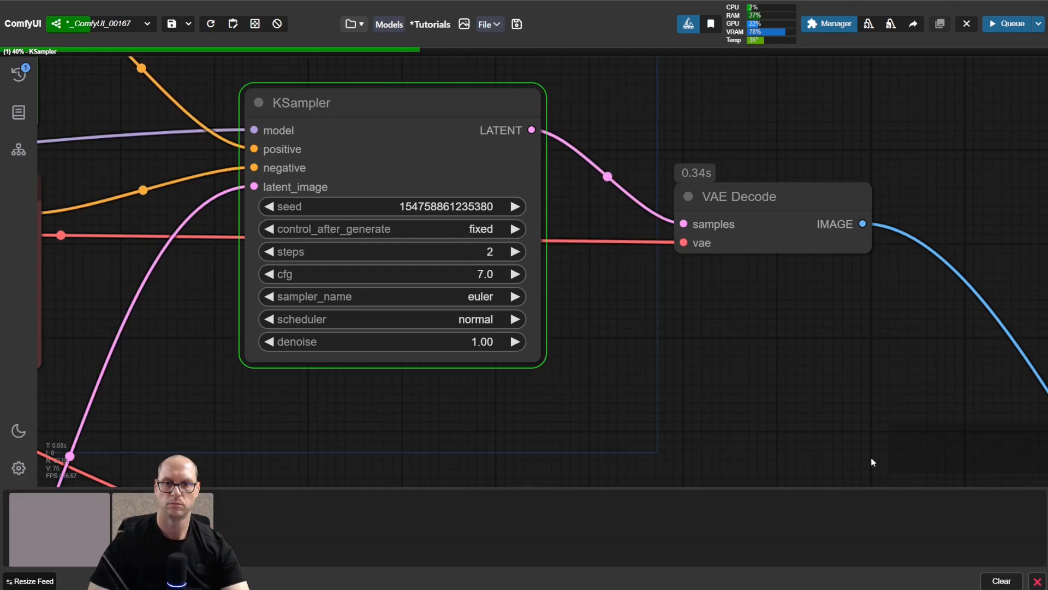
Step: Move the three Preview Image nodes together up beside the KSampler, below its VAE Decode node
drag(870, 461, 539, 189)
scroll(465, 191, down, 1)
scroll(465, 193, down, 4)
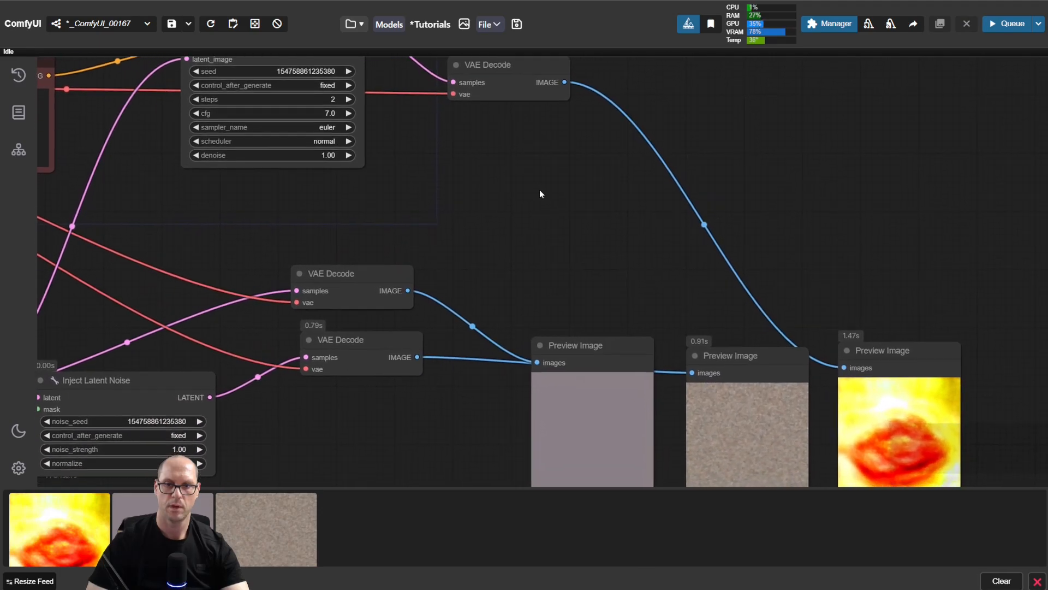
drag(595, 293, 880, 374)
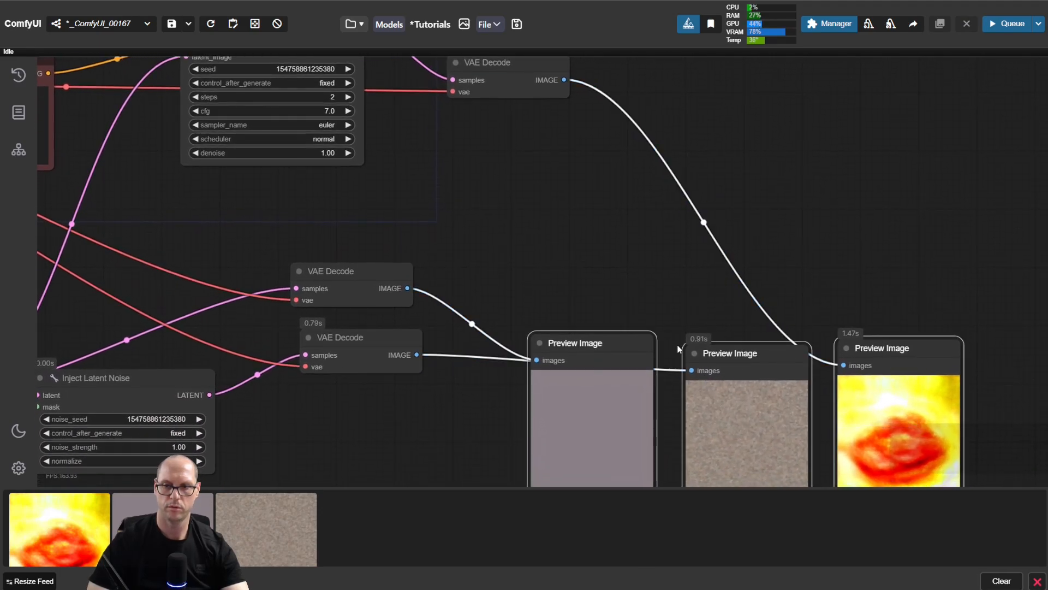
drag(624, 334, 480, 115)
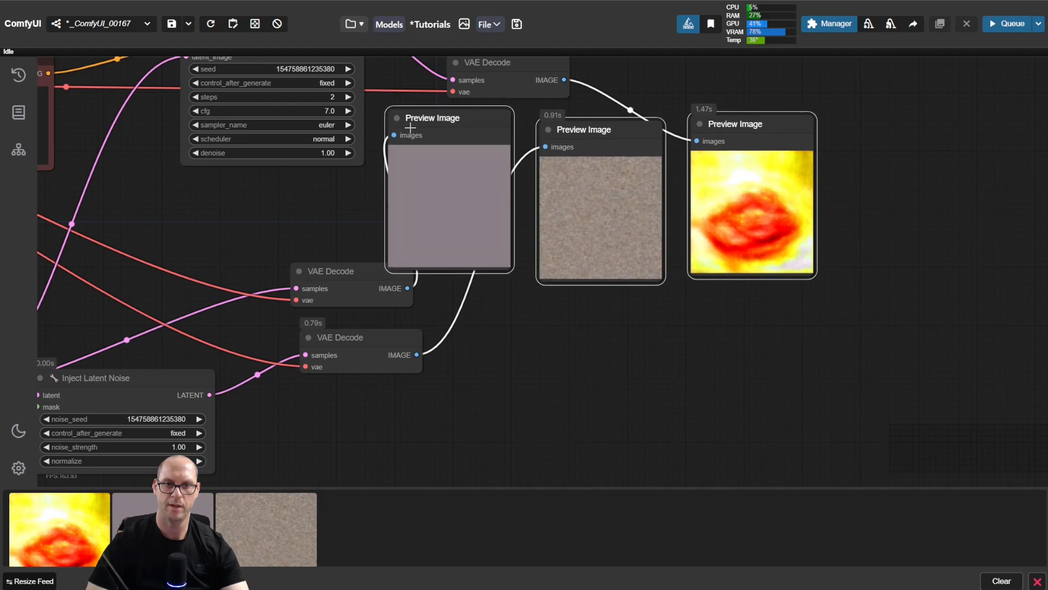
Step: Raise the KSampler's VAE Decode node above the previews and tidy the spacing of the noise and final-image Preview Image nodes
drag(361, 204, 445, 363)
scroll(541, 280, up, 3)
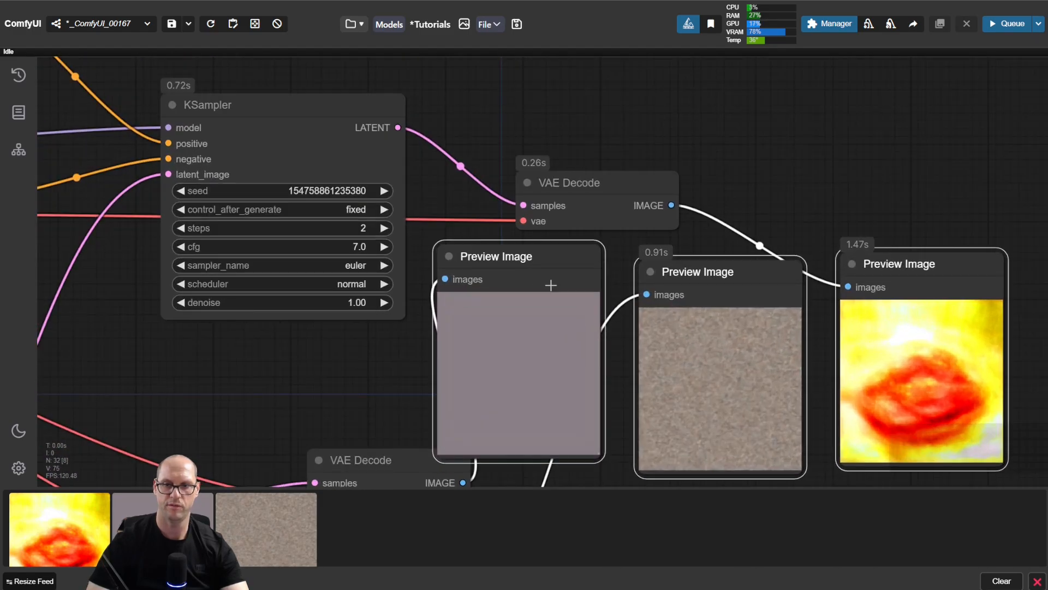
click(725, 269)
drag(725, 269, 710, 257)
drag(653, 186, 657, 105)
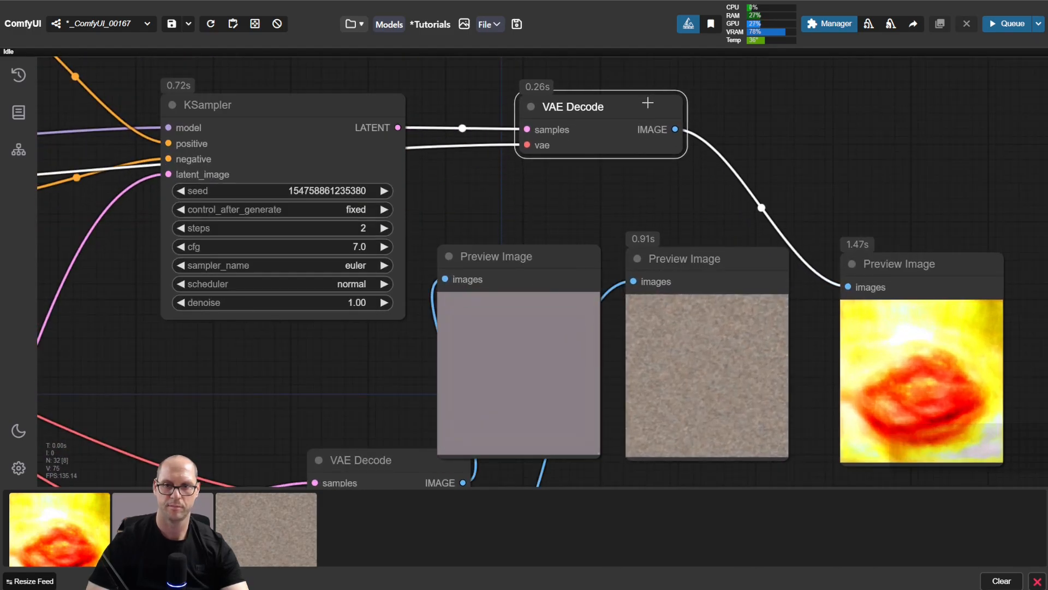
drag(925, 272, 897, 261)
scroll(579, 237, up, 2)
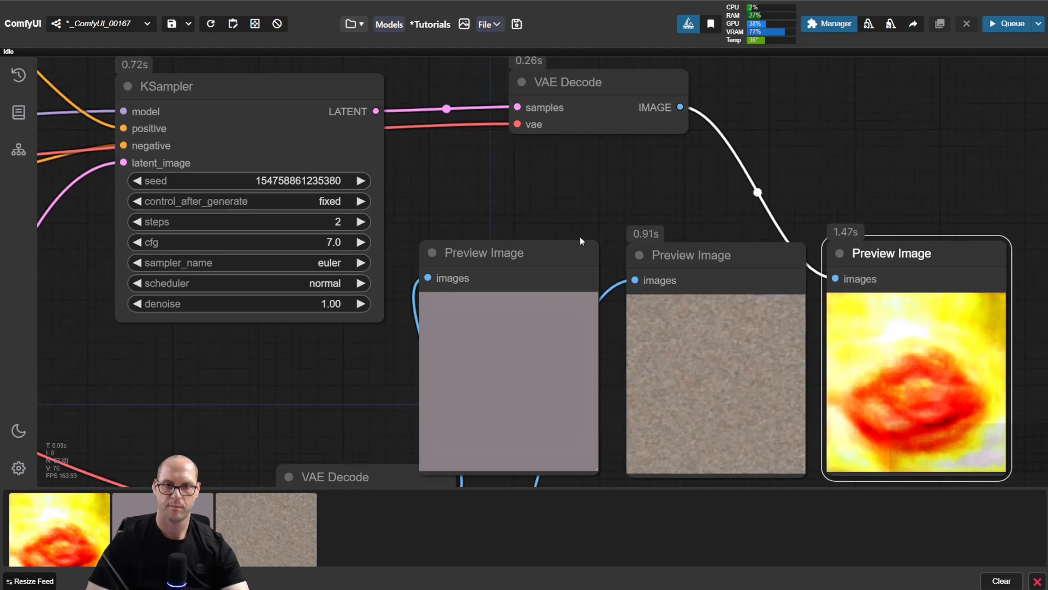
Step: Set the KSampler's steps to 5 and run the workflow
drag(666, 217, 572, 152)
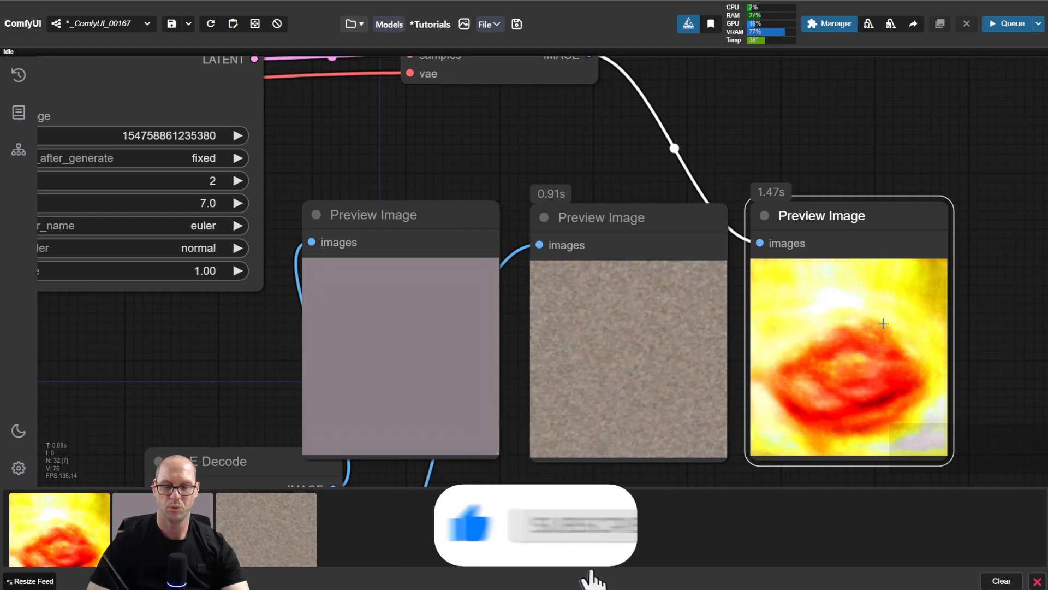
click(238, 181)
click(238, 181)
click(238, 181)
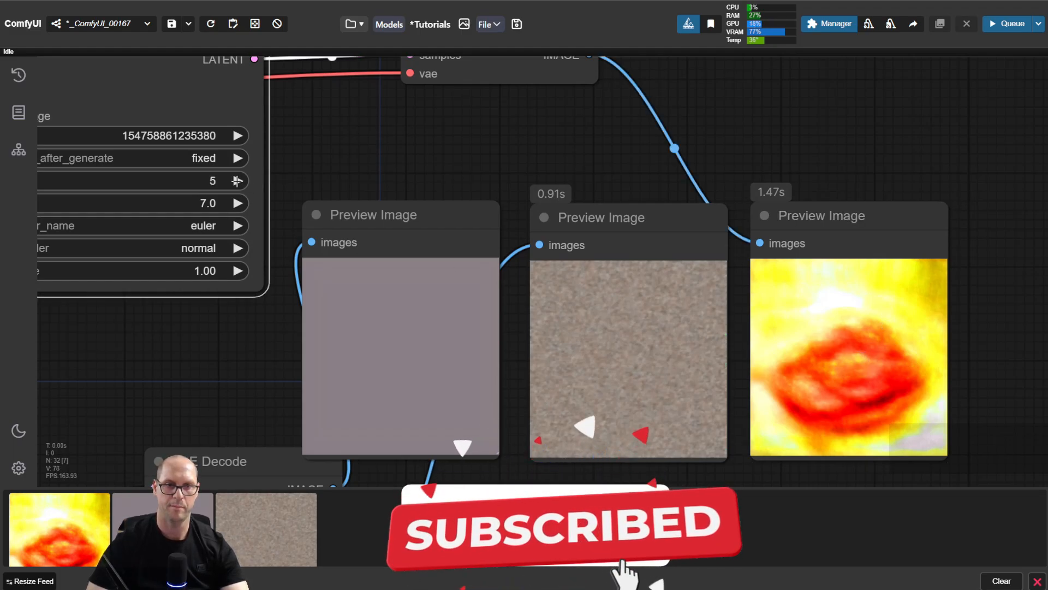
drag(331, 162, 326, 163)
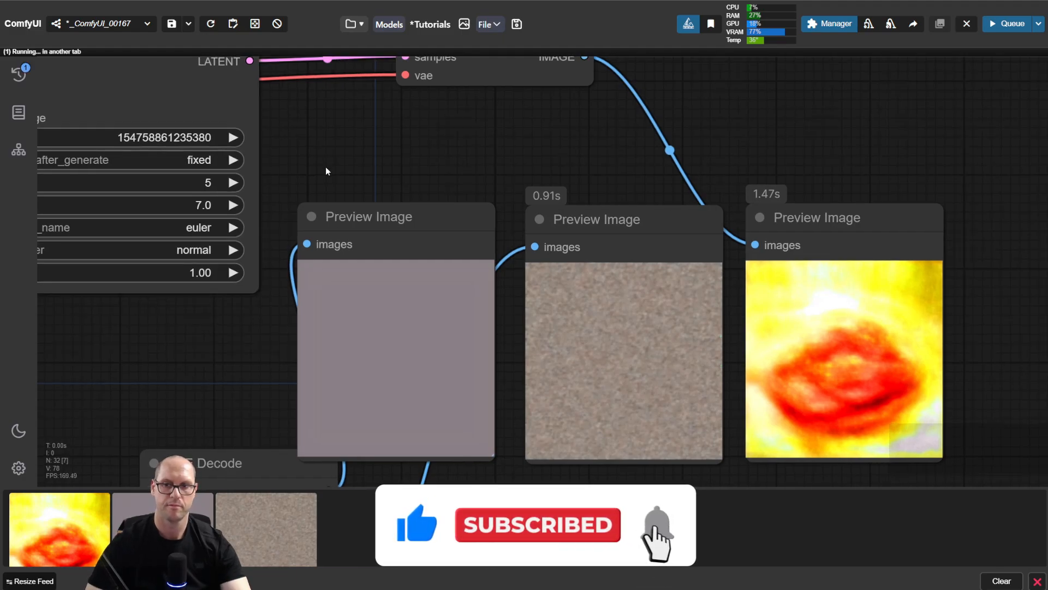
key(ctrl+Return)
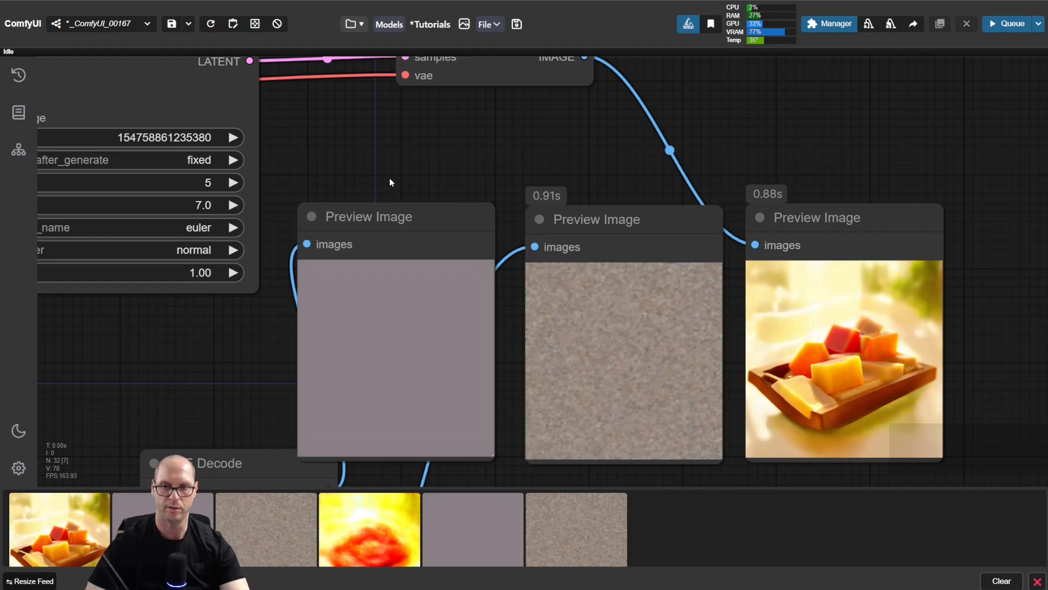
Step: Raise the KSampler's steps to 10 and run the workflow
click(228, 183)
click(229, 183)
click(230, 183)
click(230, 183)
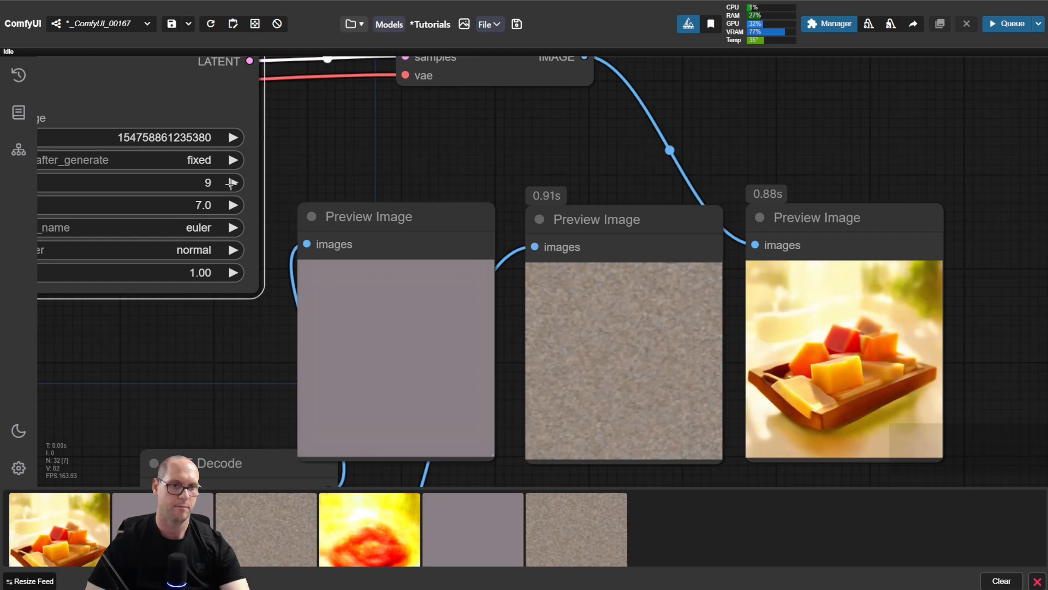
click(317, 175)
key(ctrl+Return)
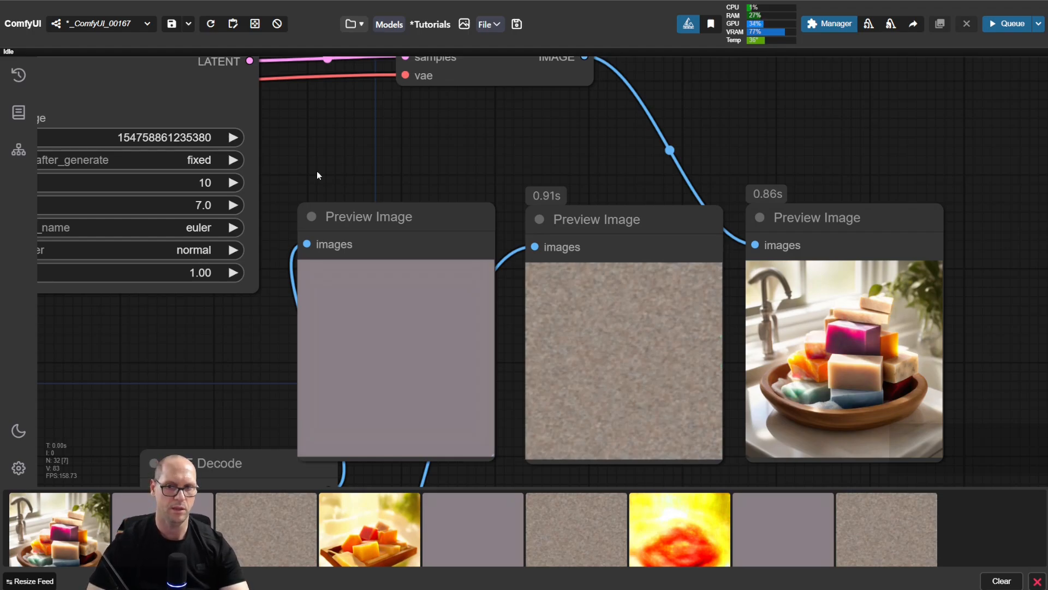
Step: Increase the KSampler's steps to 11 and run the workflow
drag(327, 138, 471, 220)
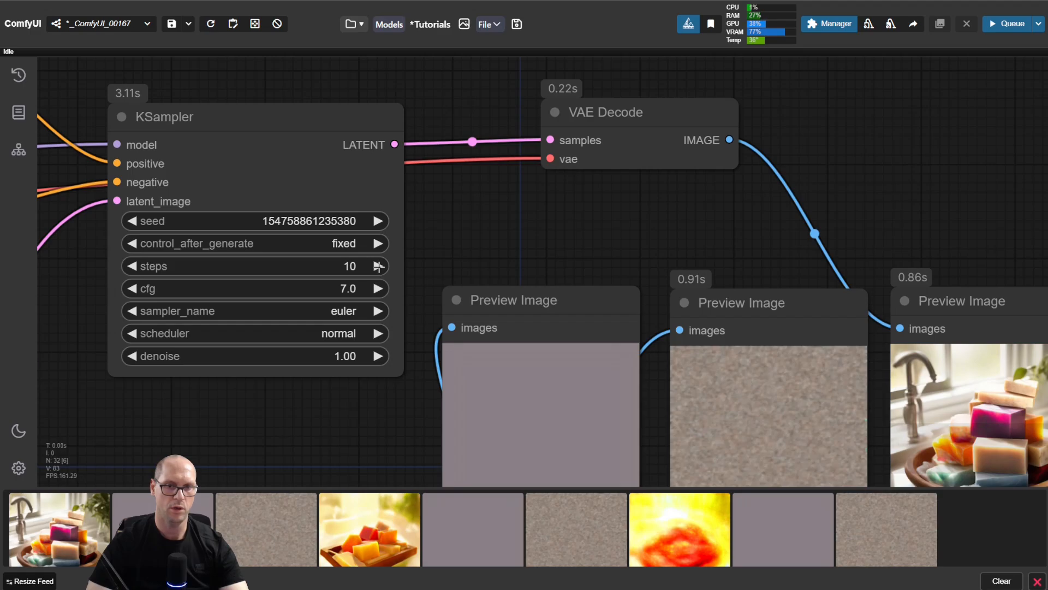
drag(440, 257, 284, 143)
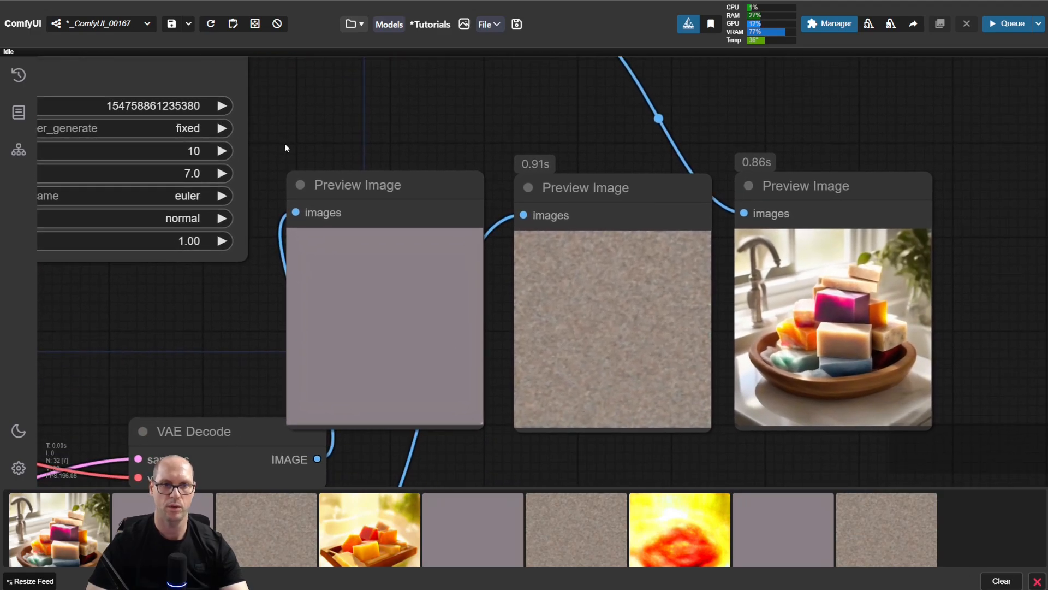
click(222, 151)
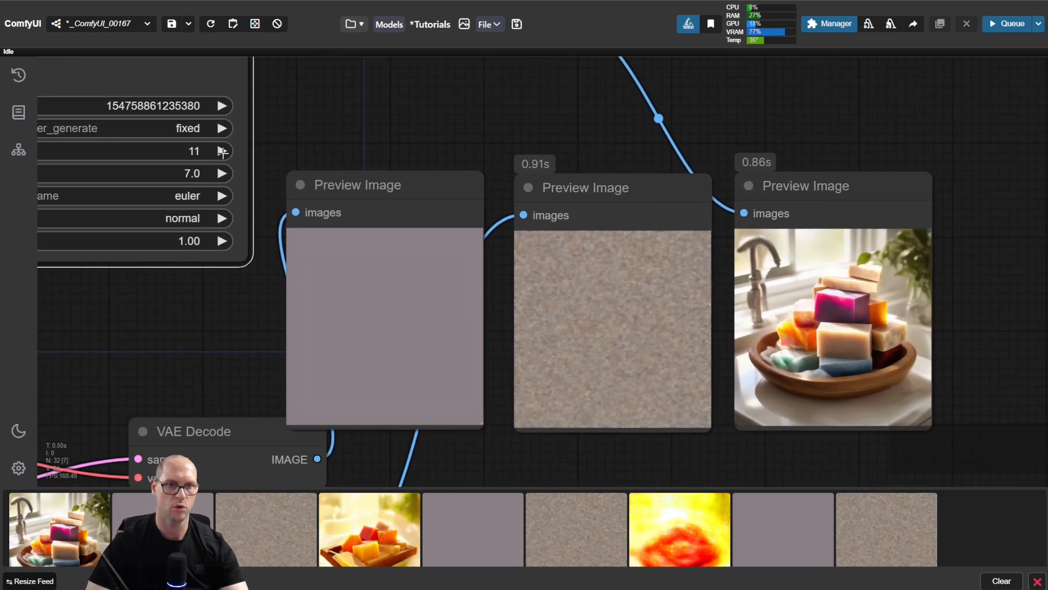
click(288, 148)
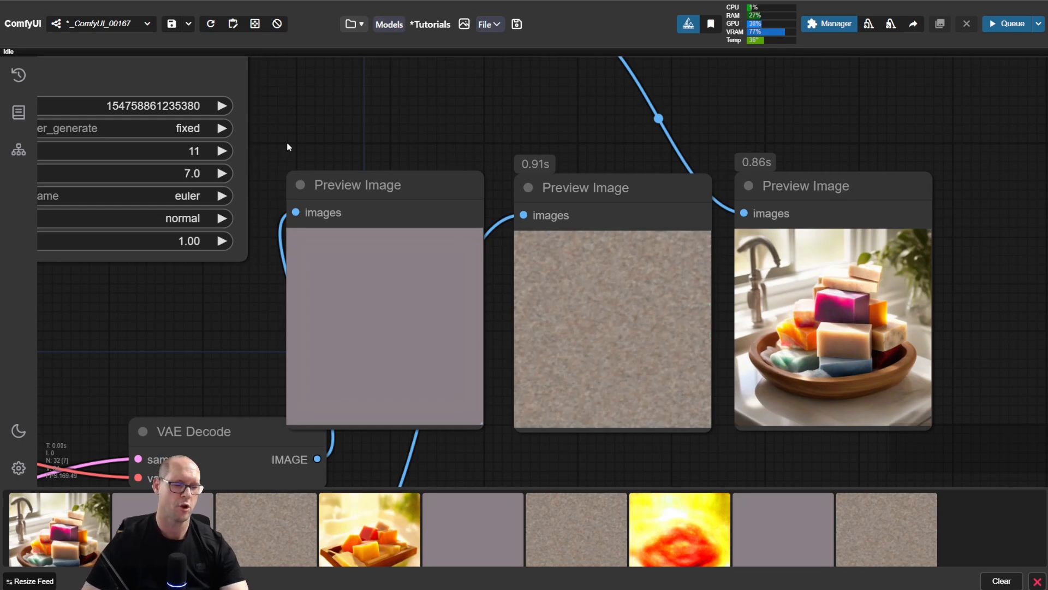
key(ctrl+Return)
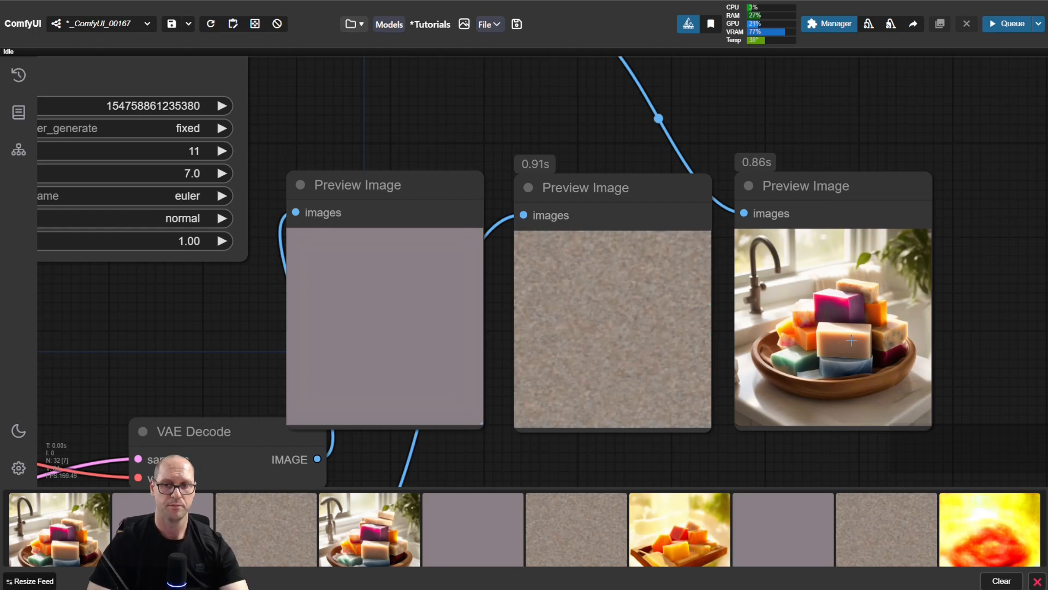
Step: Set the KSampler's steps to 20 and run the workflow
click(194, 151)
text(20)
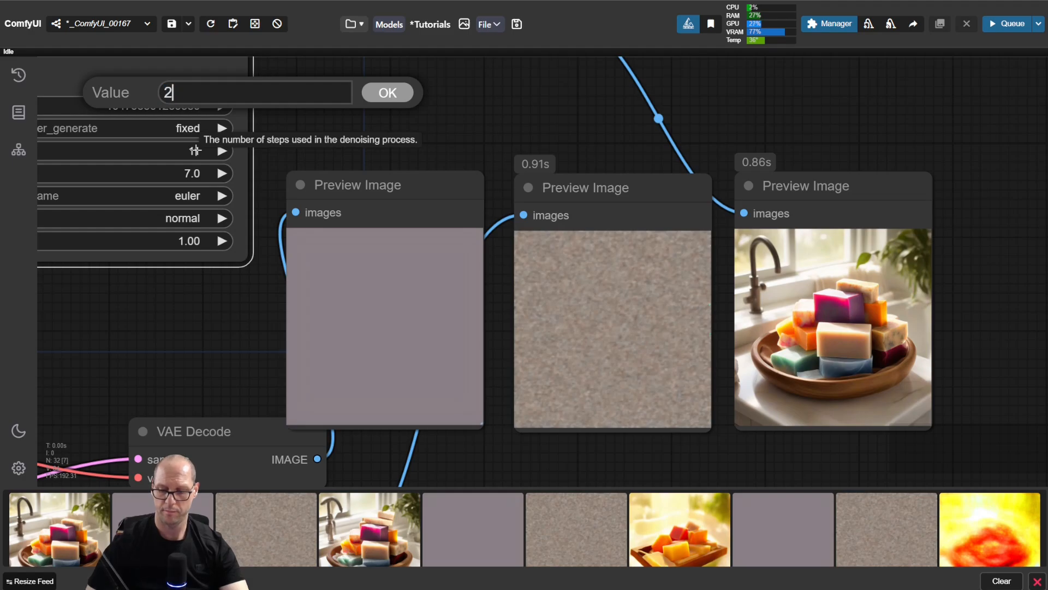
key(Return)
key(ctrl+Return)
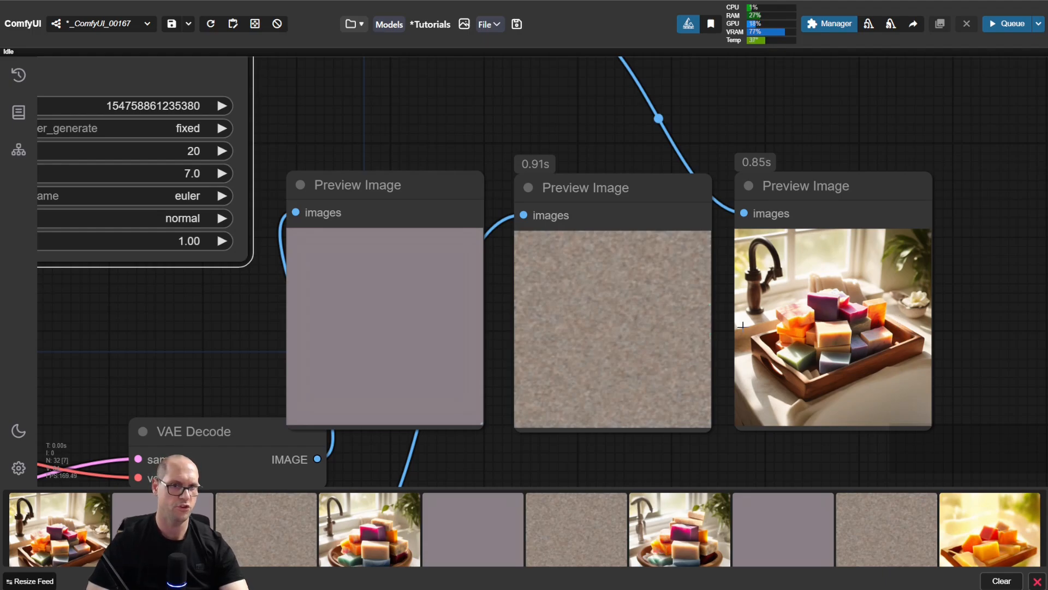
Step: Set the KSampler's steps to 35 and run the workflow
click(195, 153)
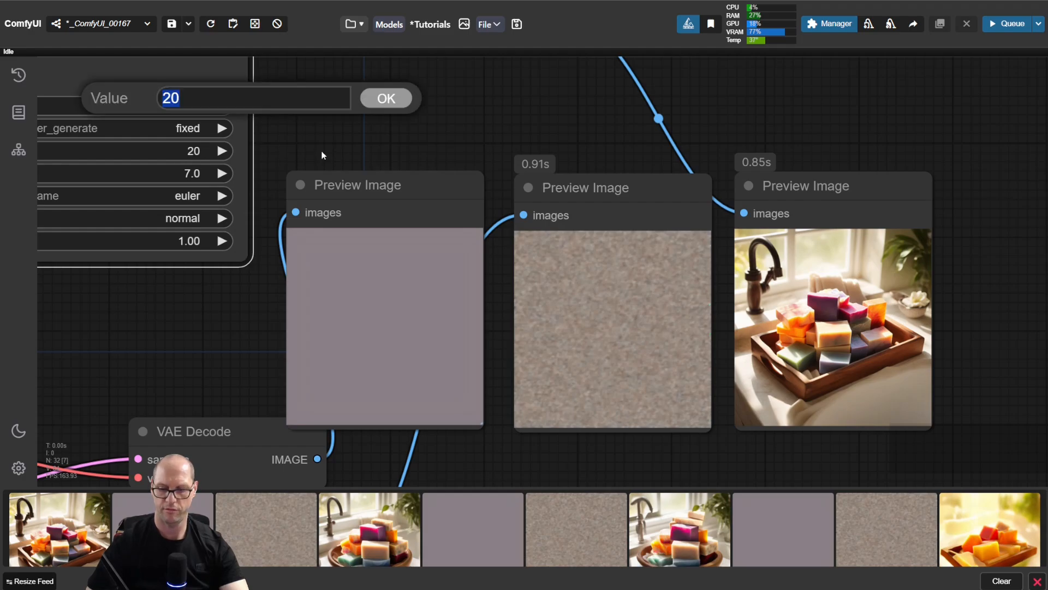
text(35)
key(Return)
key(ctrl+Return)
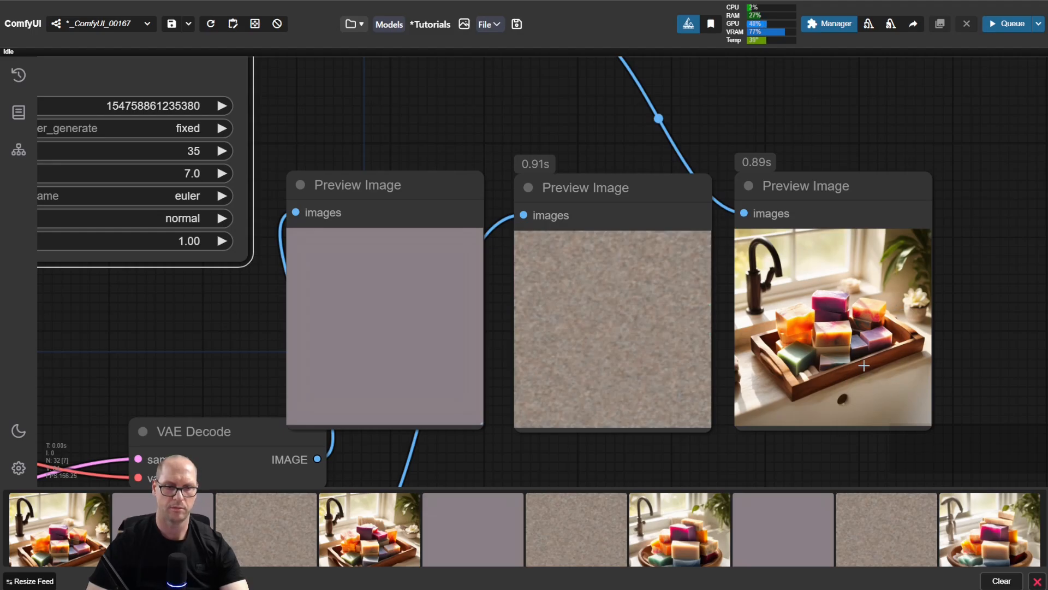
Step: Compare the enlarged 20-step and 35-step images from the image feed, switching between them, and close the viewer
click(372, 522)
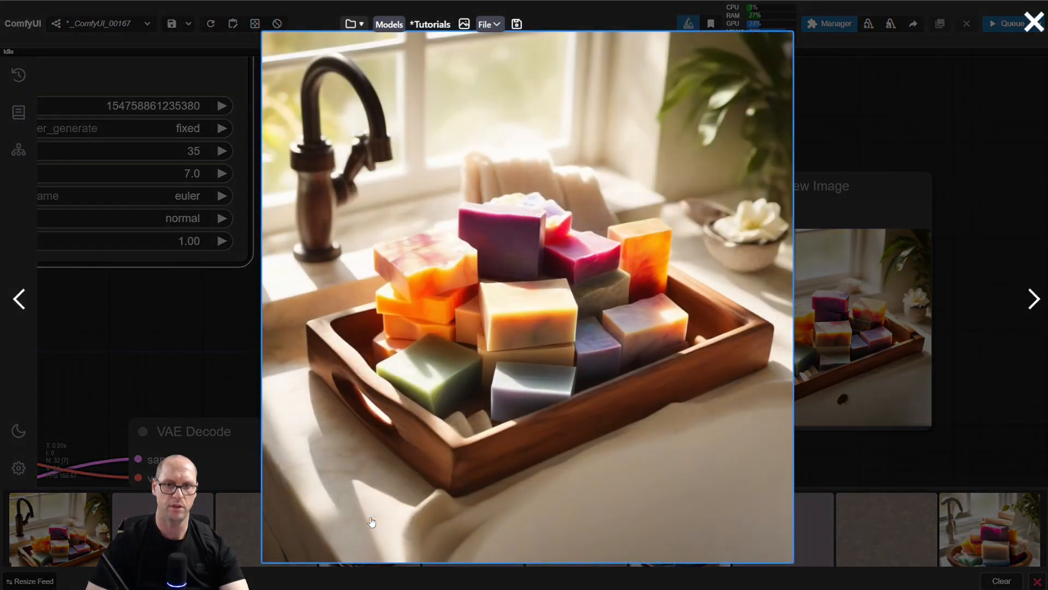
click(44, 529)
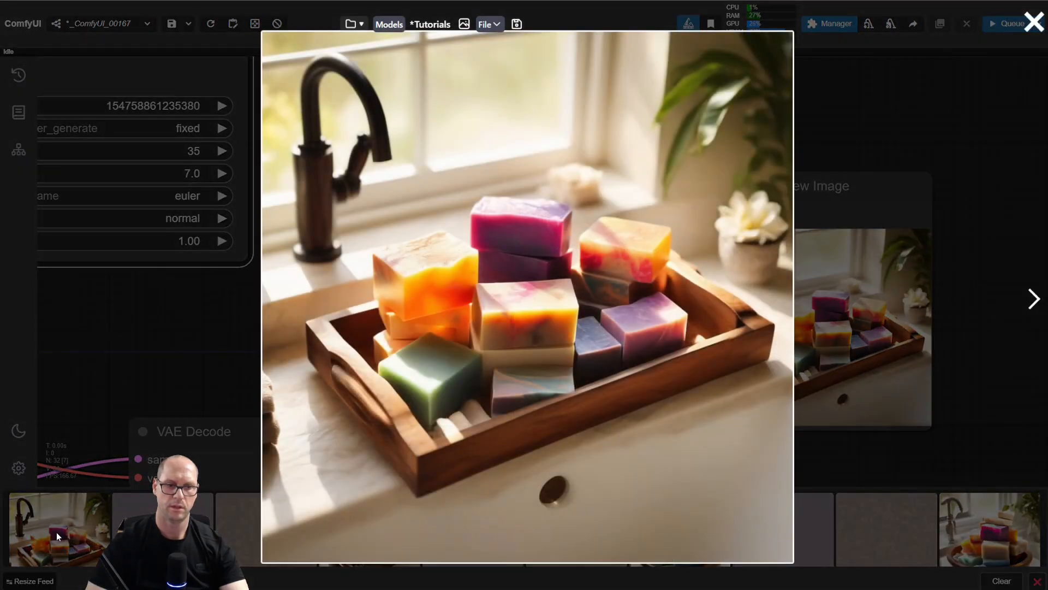
key(Escape)
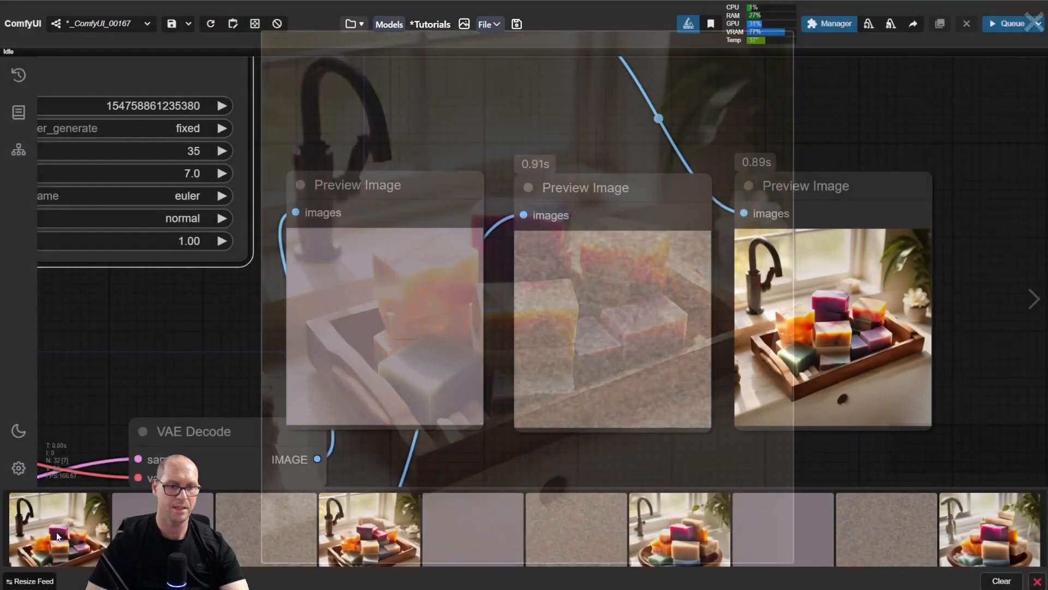
click(377, 553)
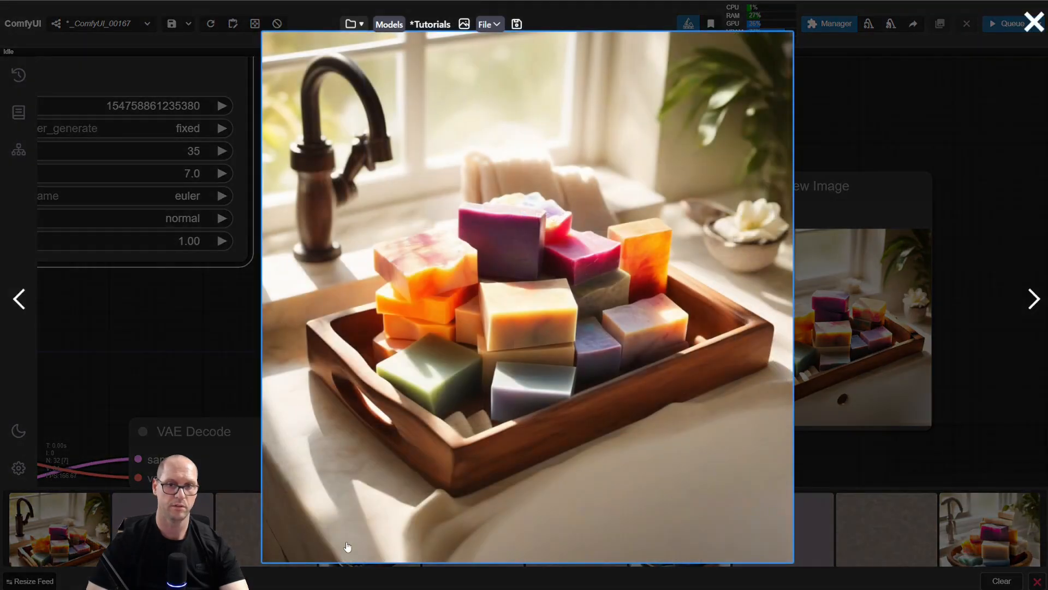
click(80, 541)
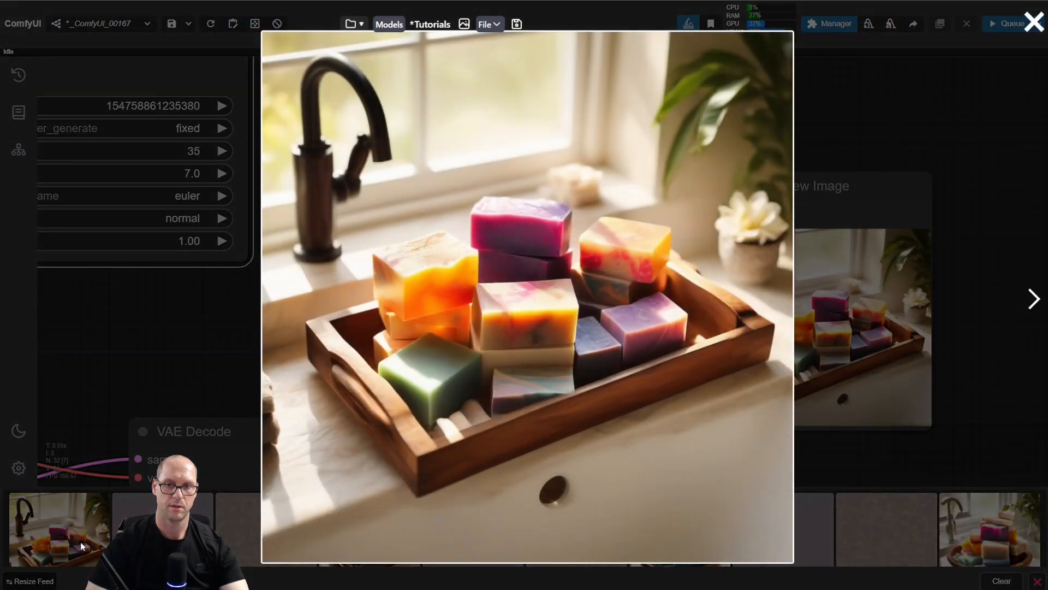
click(189, 330)
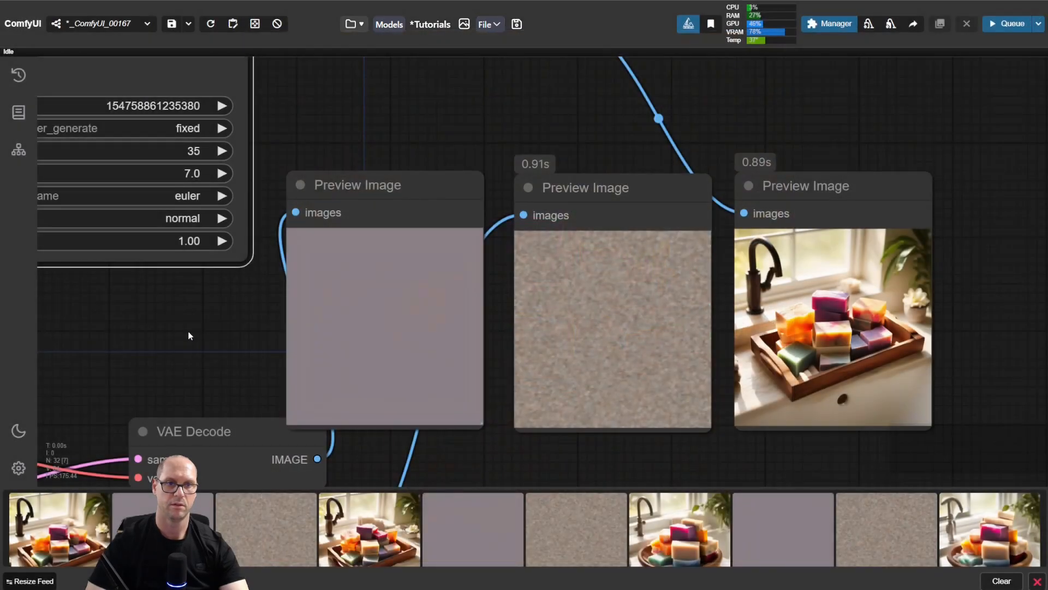
Step: Set the KSampler's steps to 70 and run the workflow
click(188, 150)
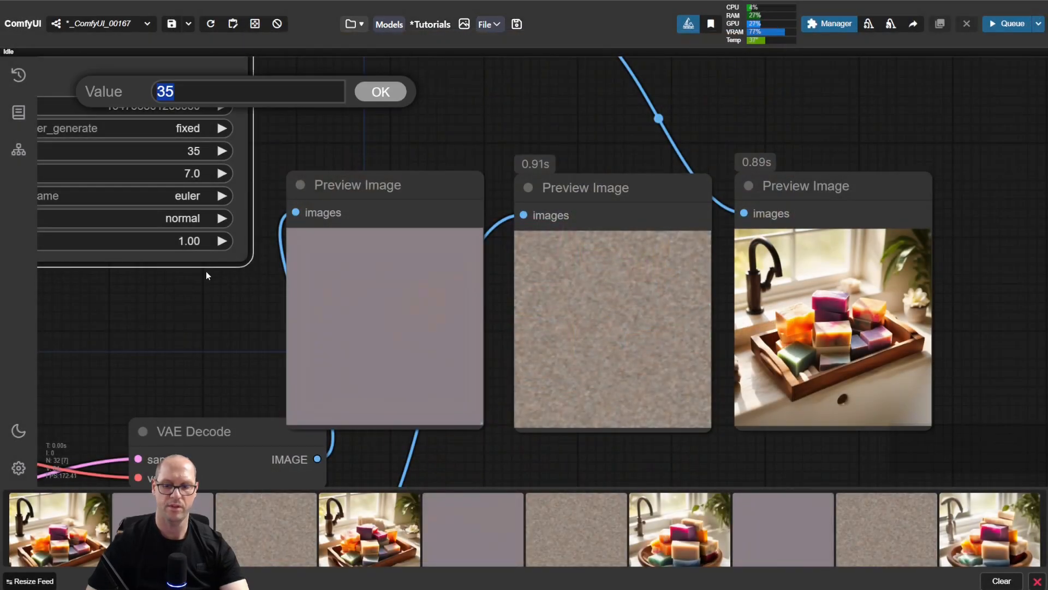
text(70)
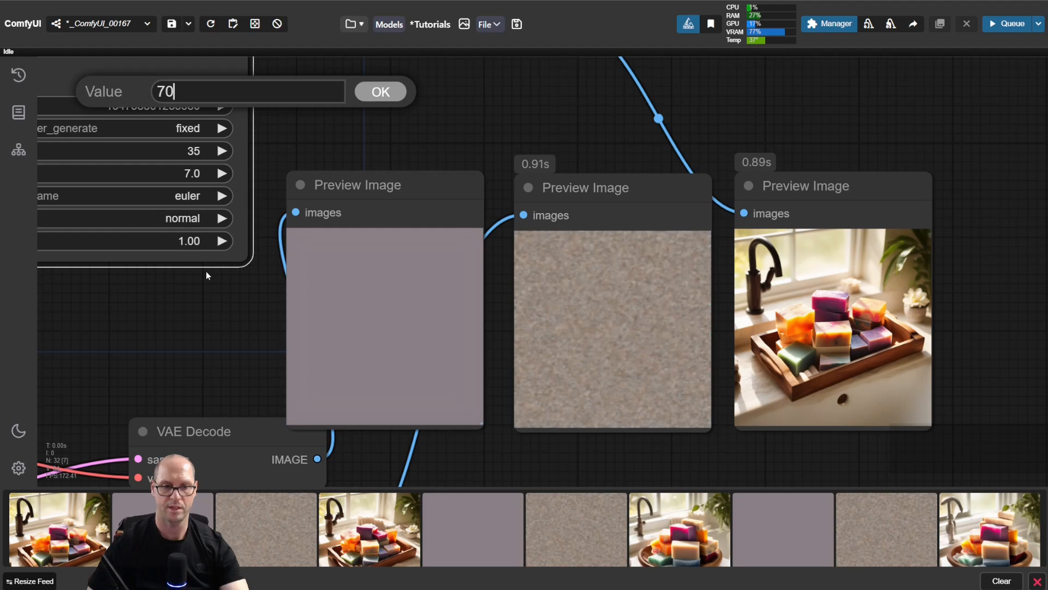
key(Return)
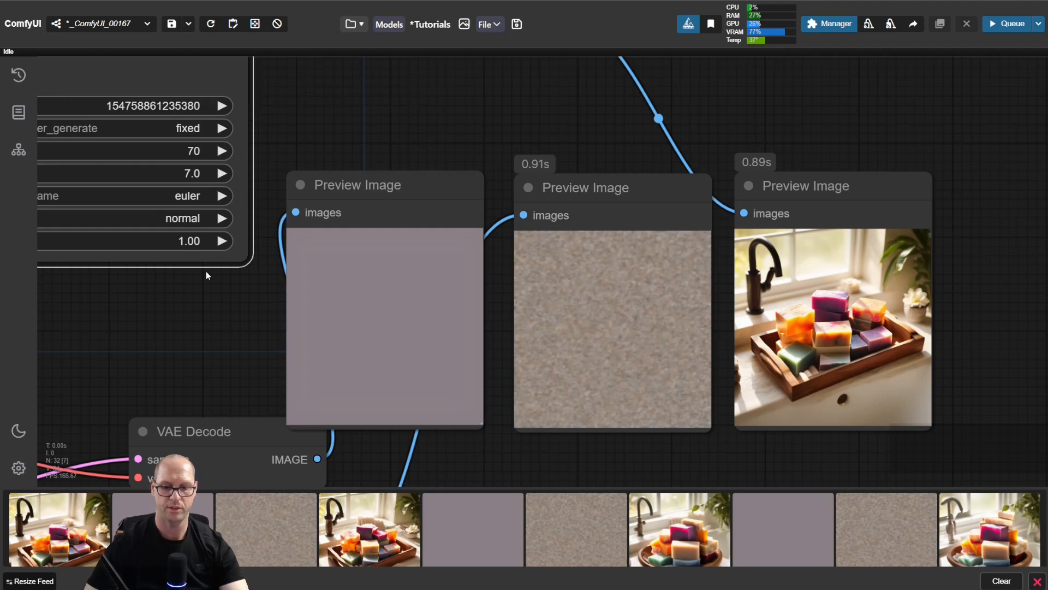
key(ctrl+Return)
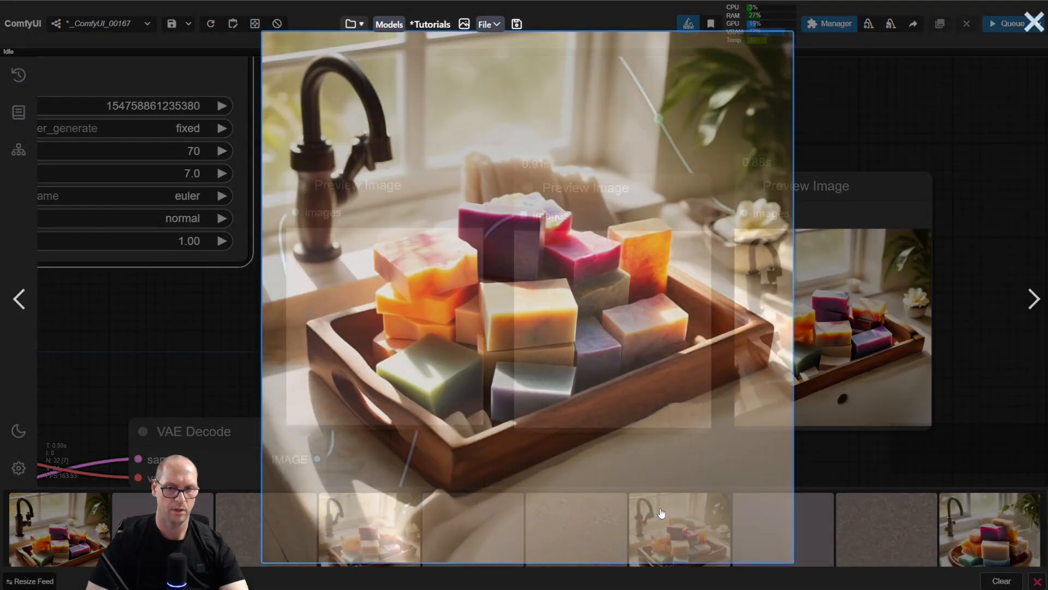
Step: Compare the enlarged 20-step, 35-step and 70-step images from the image feed, switching between them, and close the viewer
click(680, 529)
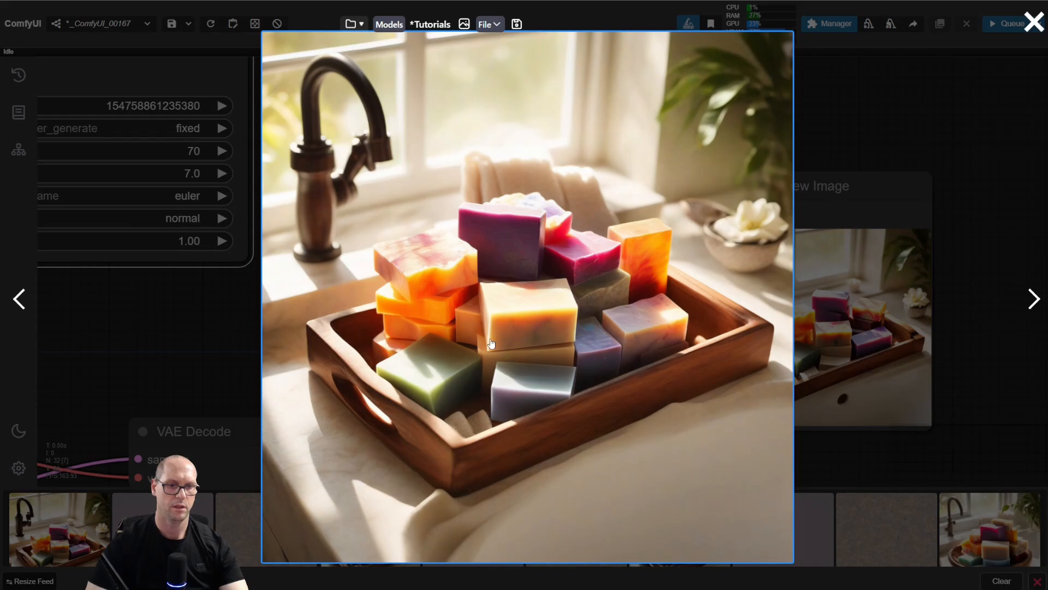
click(69, 531)
click(69, 527)
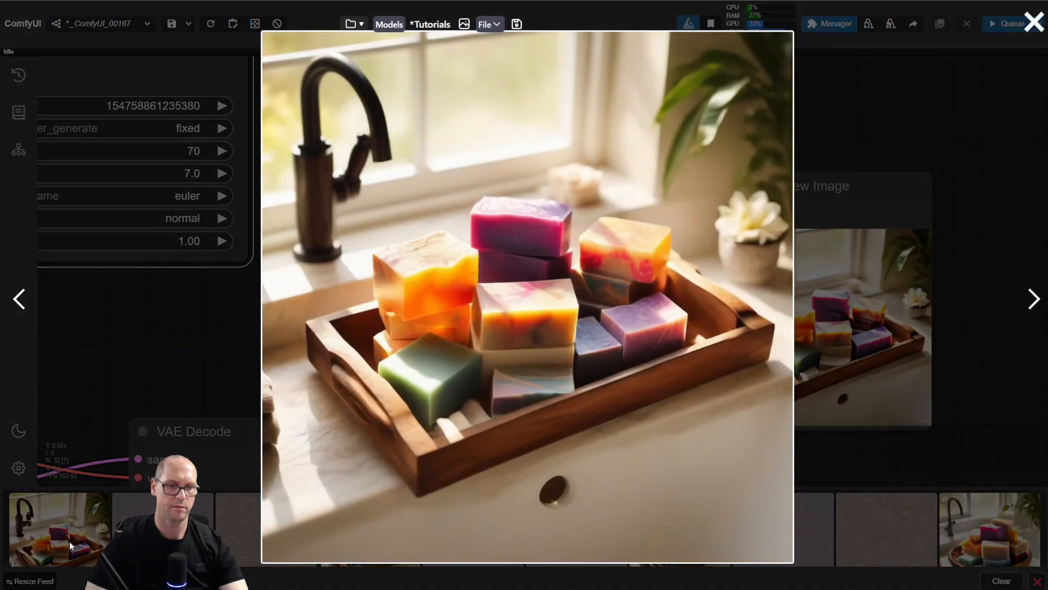
click(234, 421)
click(677, 543)
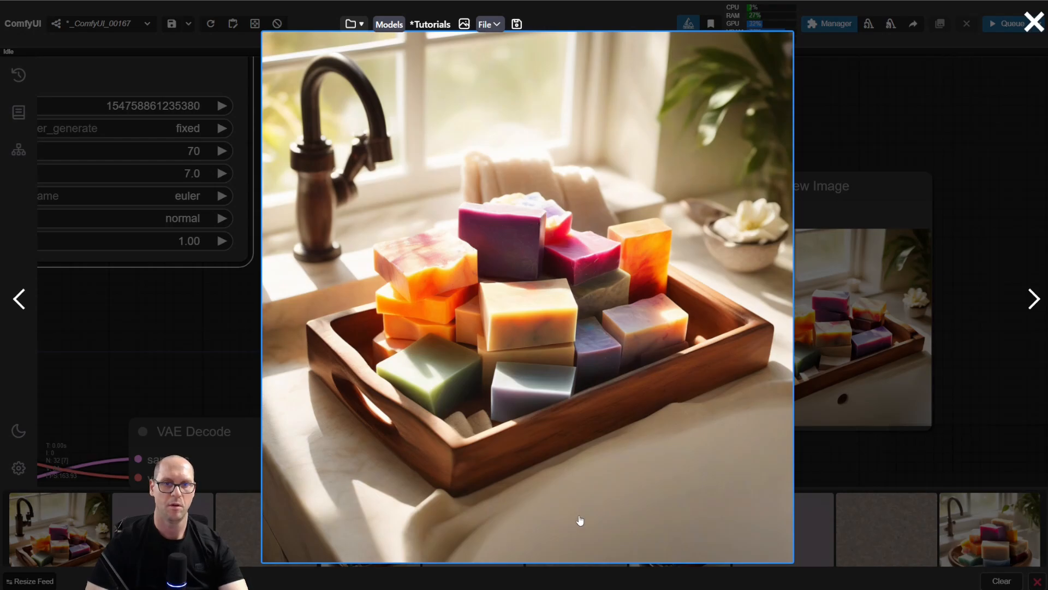
click(64, 543)
click(65, 545)
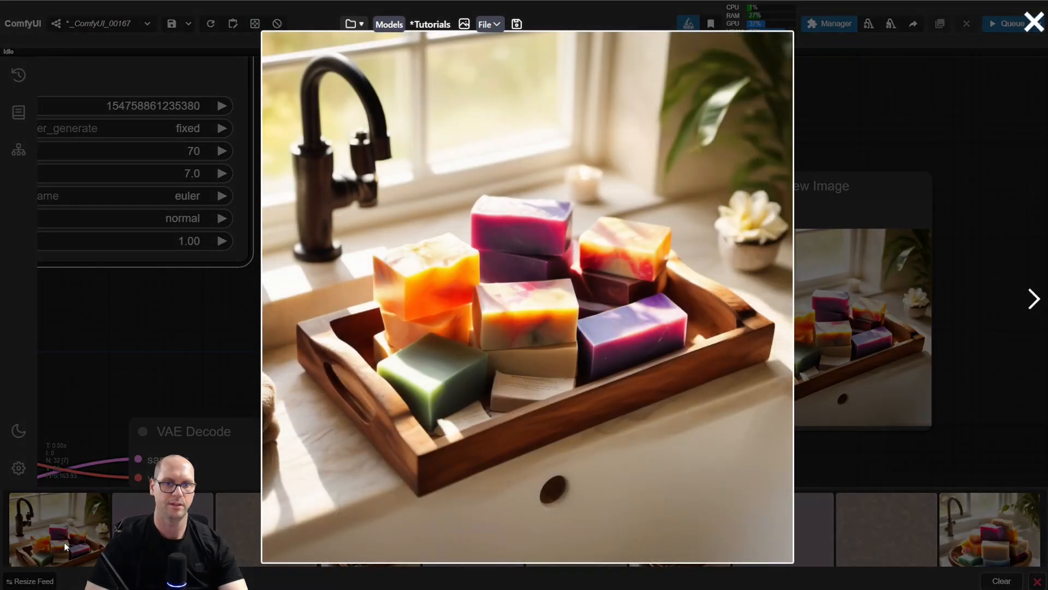
click(176, 351)
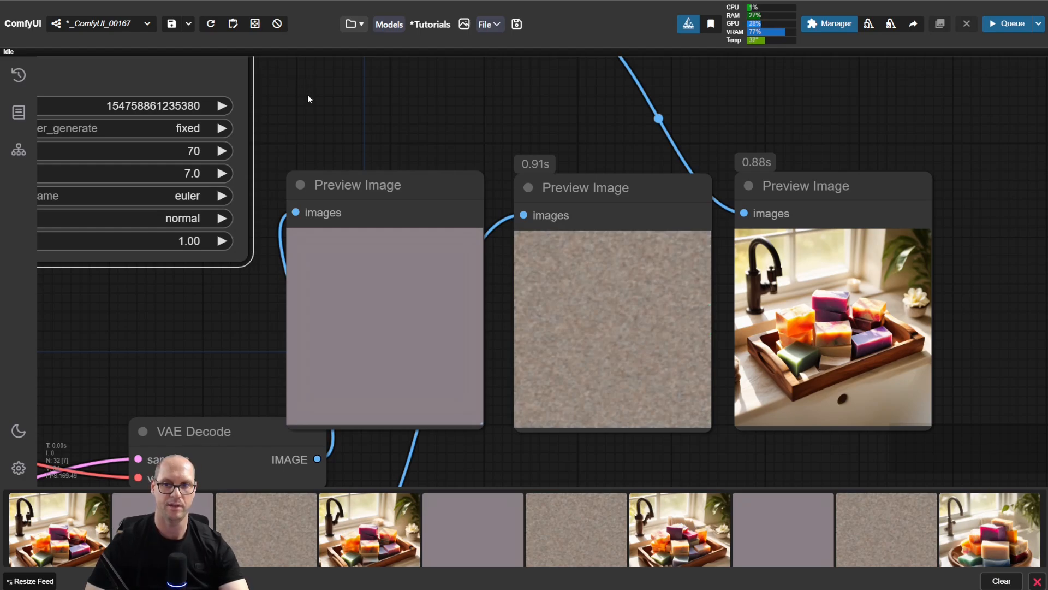
Step: Add a CLIP Set Last Layer node above the KSampler and set its stop_at_clip_layer to -2
drag(310, 101, 413, 148)
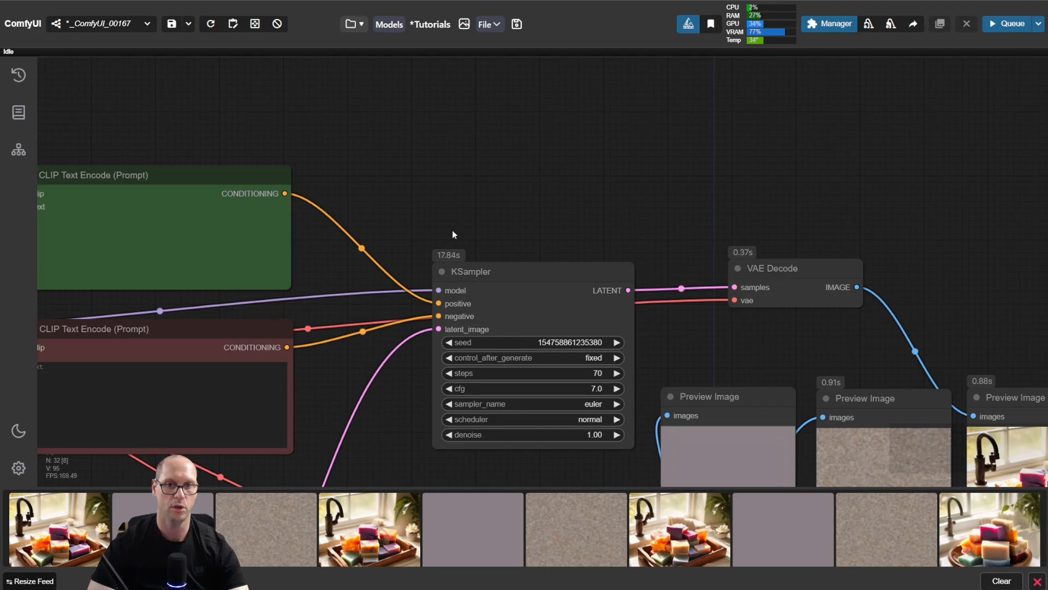
double_click(411, 148)
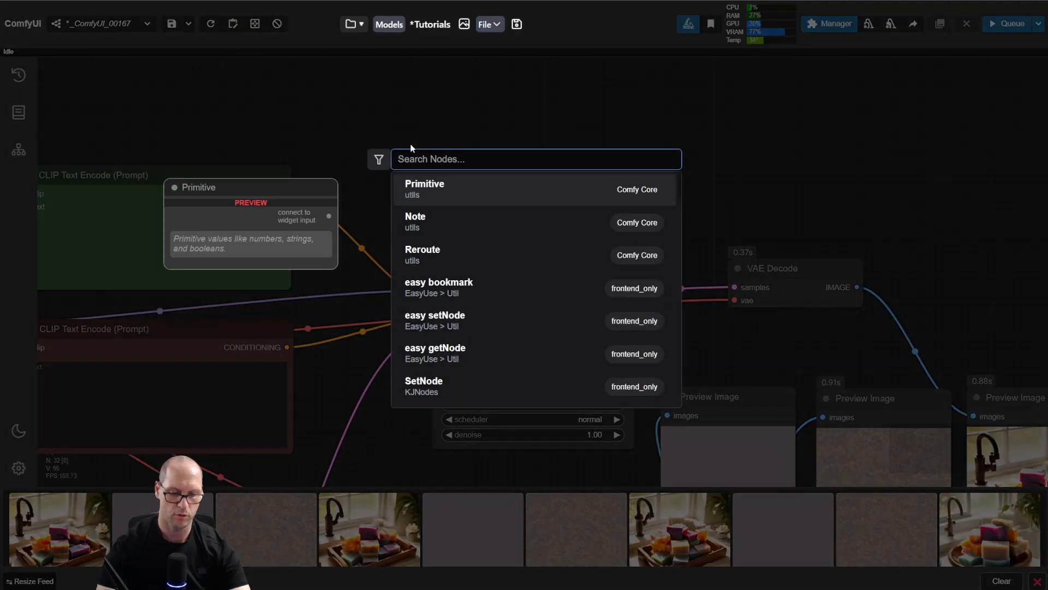
text(clipi set)
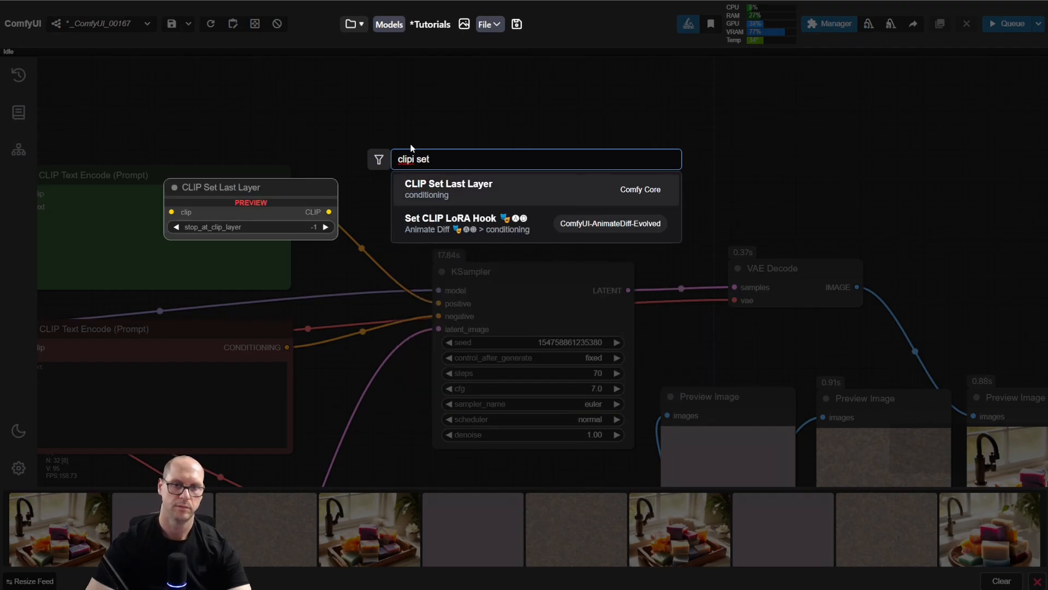
key(Return)
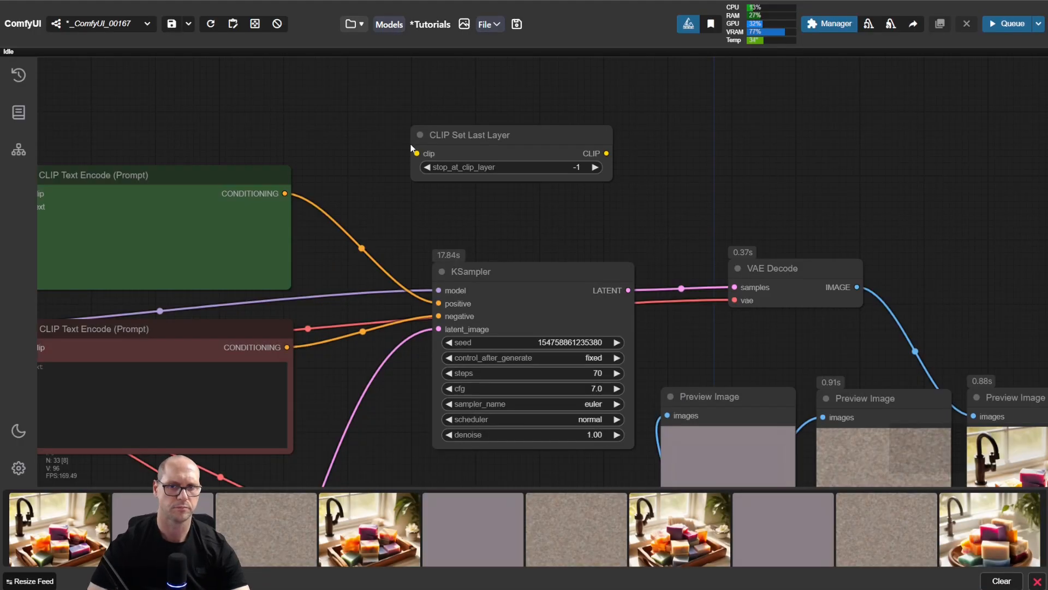
click(428, 168)
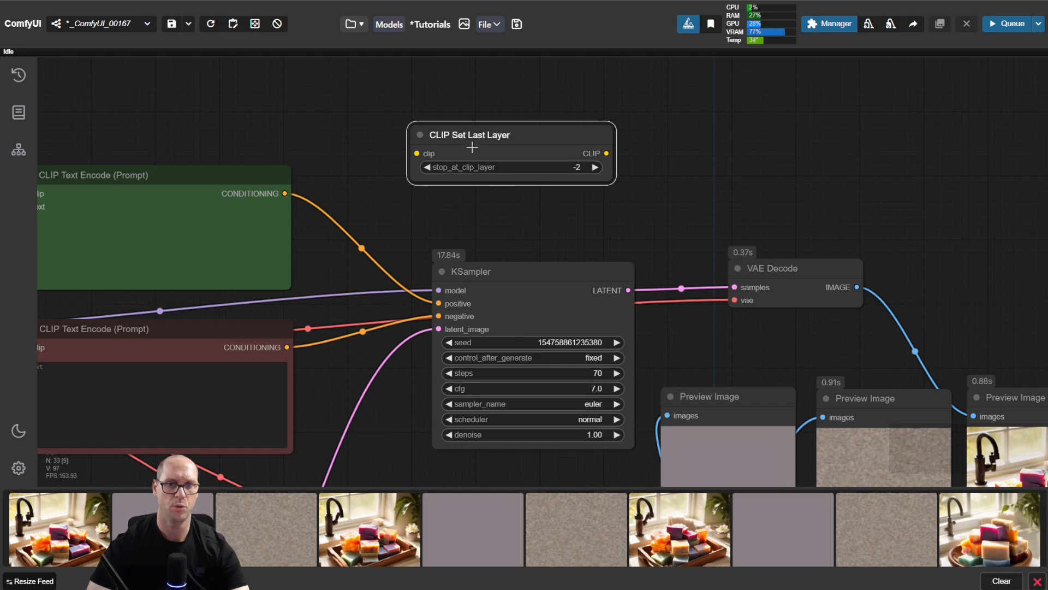
drag(502, 127, 454, 111)
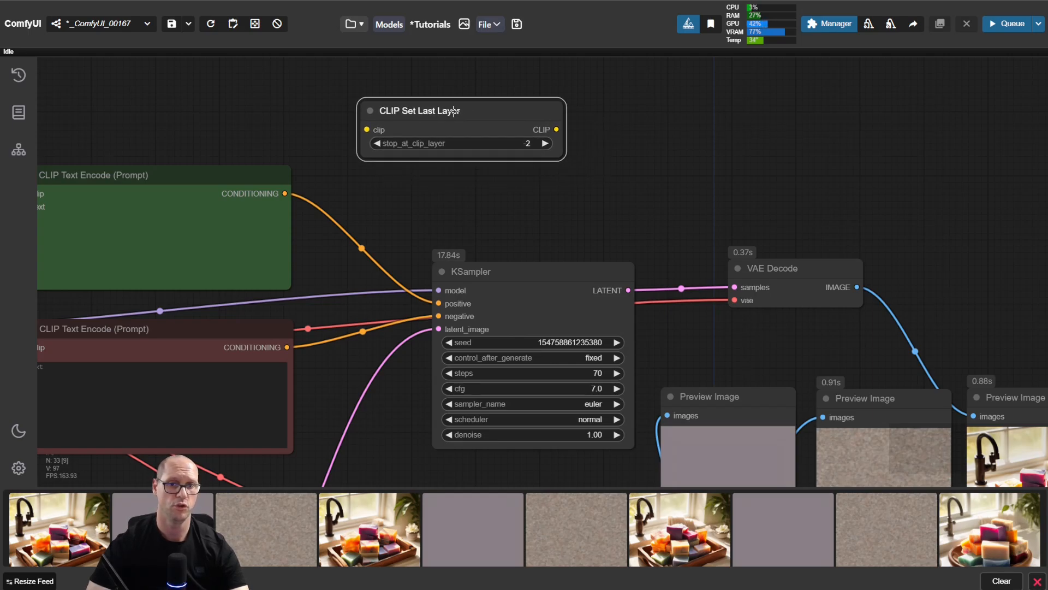
Step: Move the albedobaseXL_v21 Load Checkpoint node aside and place CLIP Set Last Layer between the delta_v10 checkpoint and the prompt nodes
drag(446, 211, 423, 204)
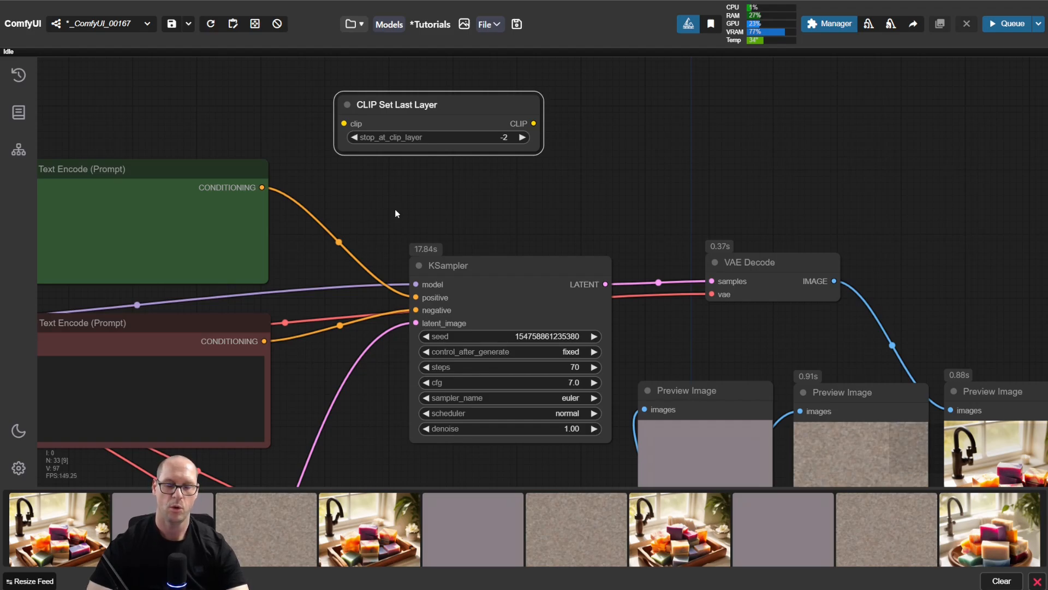
drag(384, 213, 882, 183)
drag(331, 274, 153, 274)
drag(961, 68, 368, 223)
drag(350, 180, 390, 91)
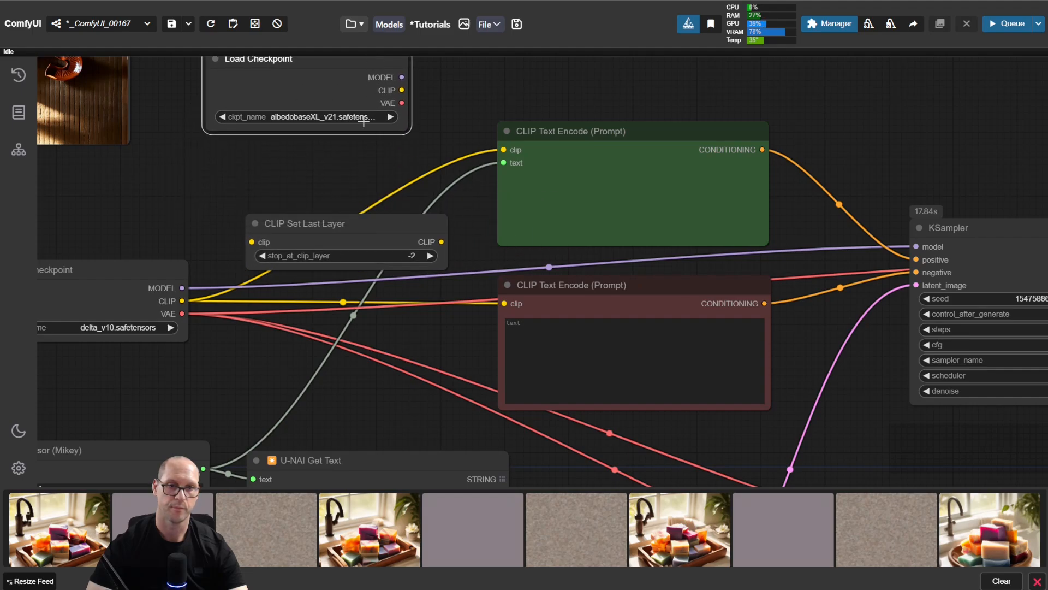
drag(324, 268, 294, 209)
Step: Route the delta_v10 checkpoint's CLIP output through CLIP Set Last Layer into both CLIP Text Encode nodes, and lower the new node slightly
drag(181, 301, 223, 183)
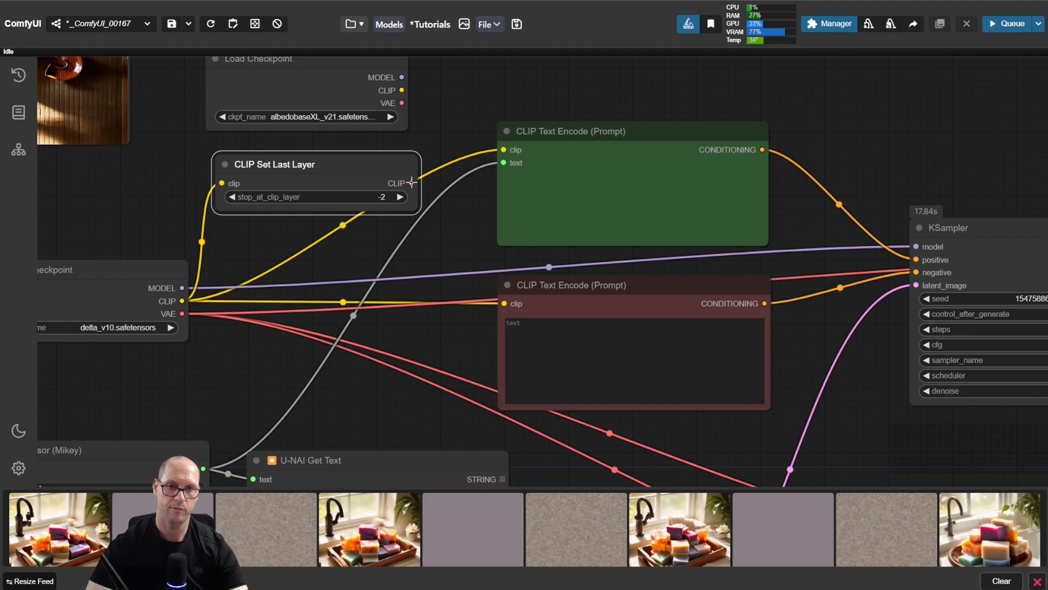
drag(412, 182, 505, 149)
drag(412, 183, 504, 303)
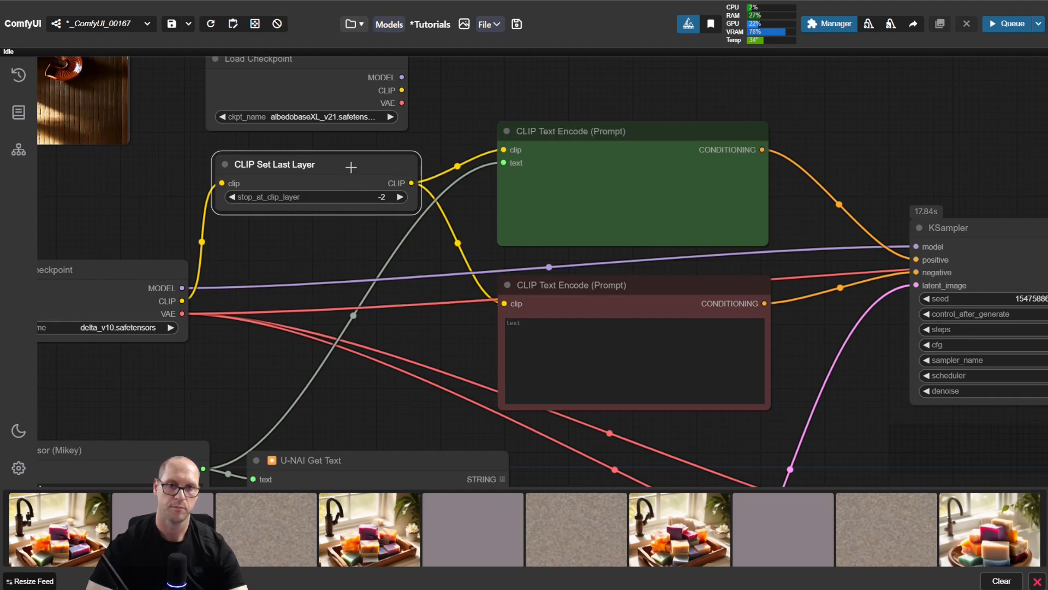
drag(356, 165, 364, 205)
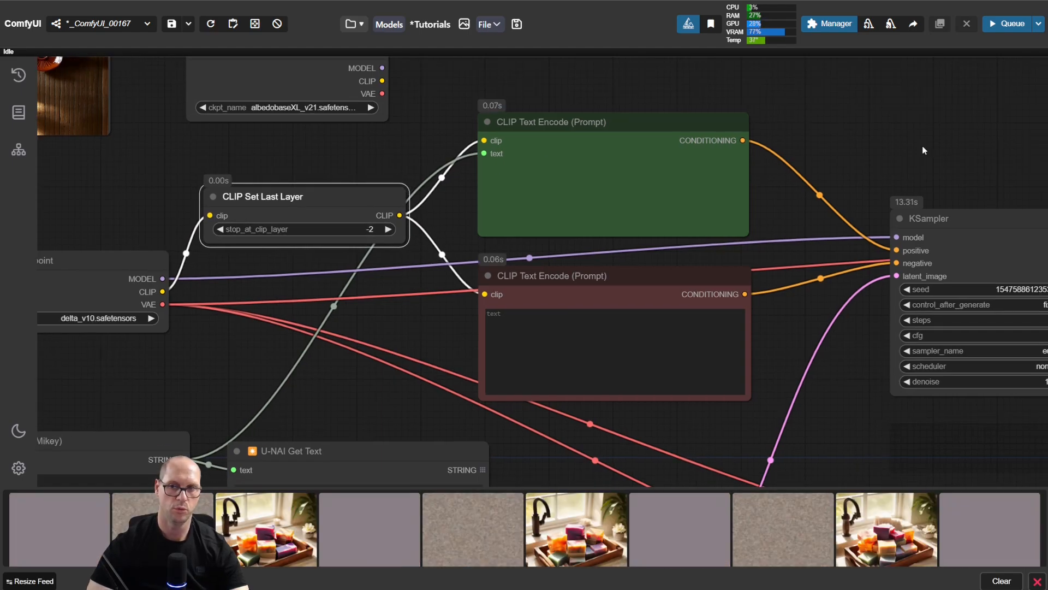
Step: Set the KSampler's steps to 25 and run the workflow
drag(922, 145, 288, 105)
drag(507, 160, 489, 94)
click(392, 214)
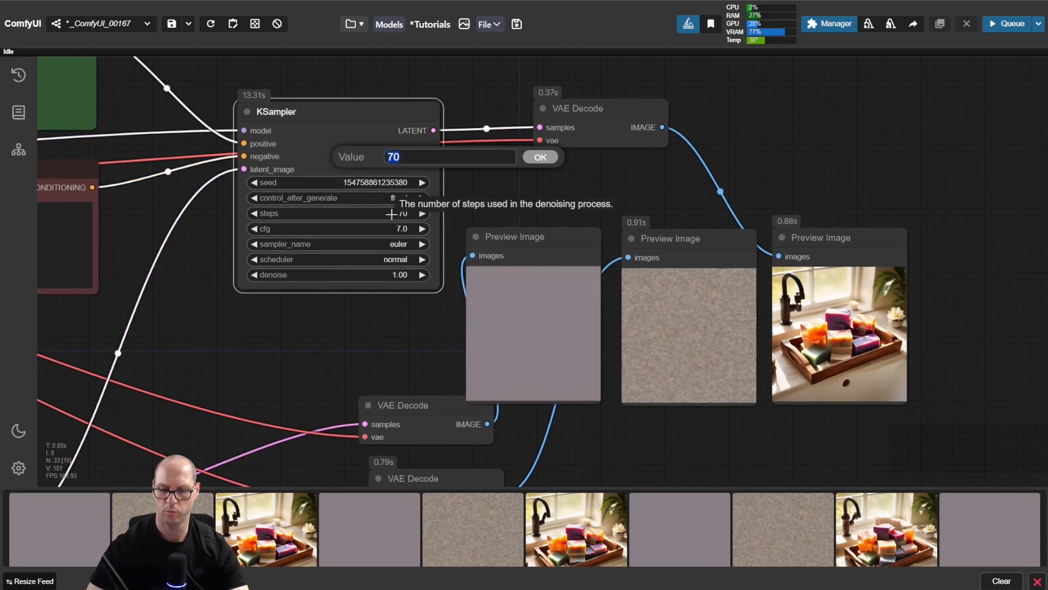
text(25)
key(Return)
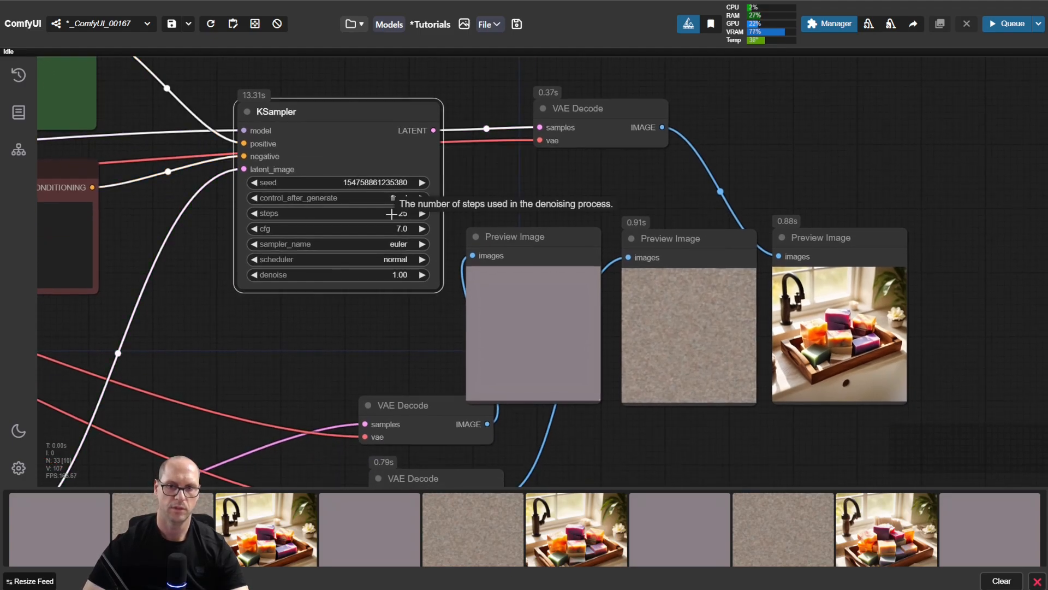
key(ctrl+Return)
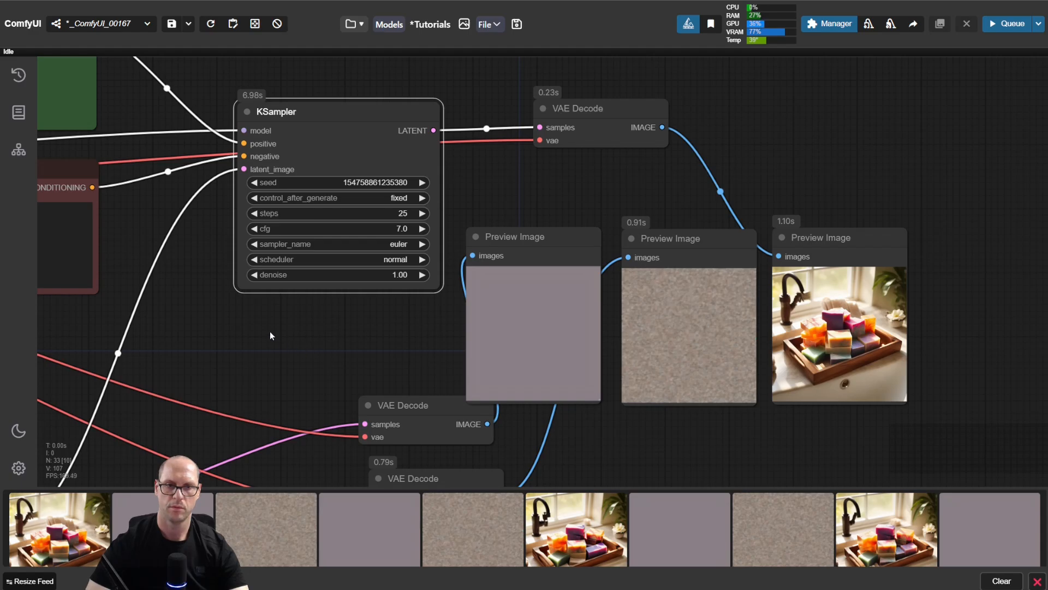
Step: Set stop_at_clip_layer on the CLIP Set Last Layer node to -1
drag(269, 331, 741, 373)
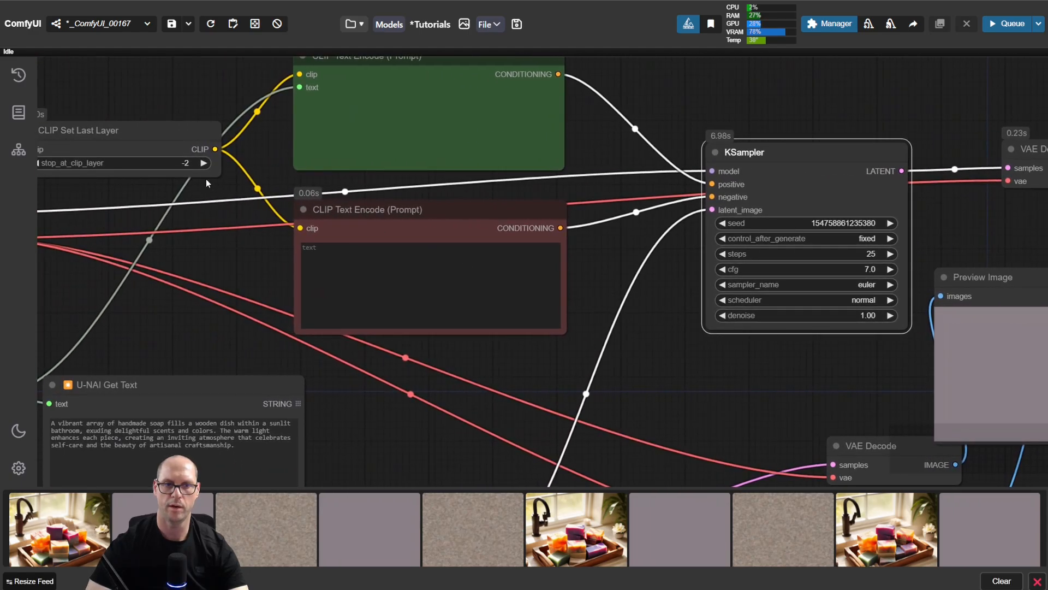
click(204, 163)
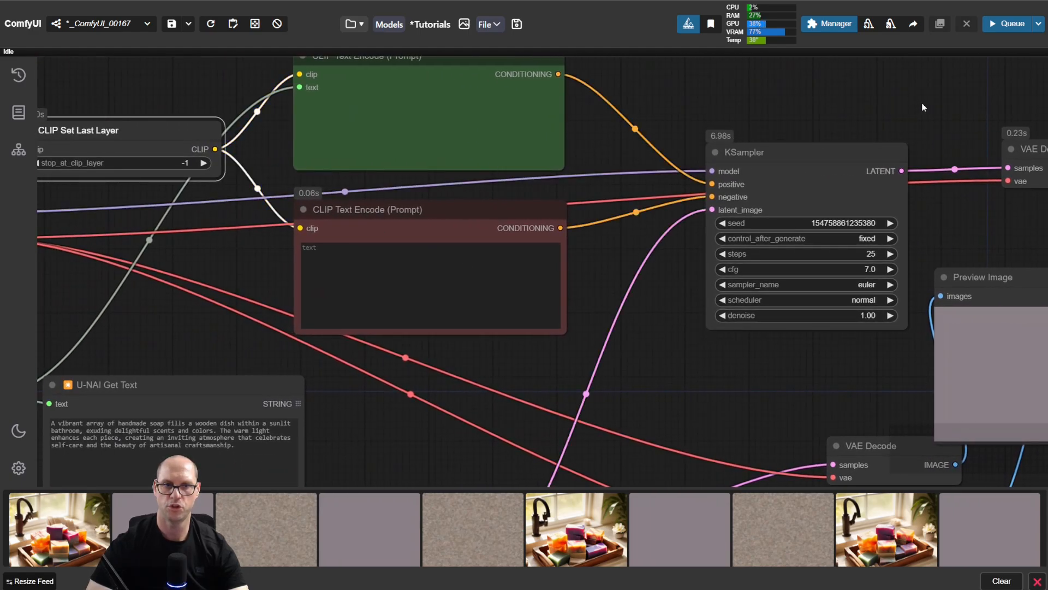
Step: Duplicate the final Preview Image node beside the original and move the VAE Decode image link onto the copy
drag(928, 104, 519, 94)
drag(914, 130, 695, 96)
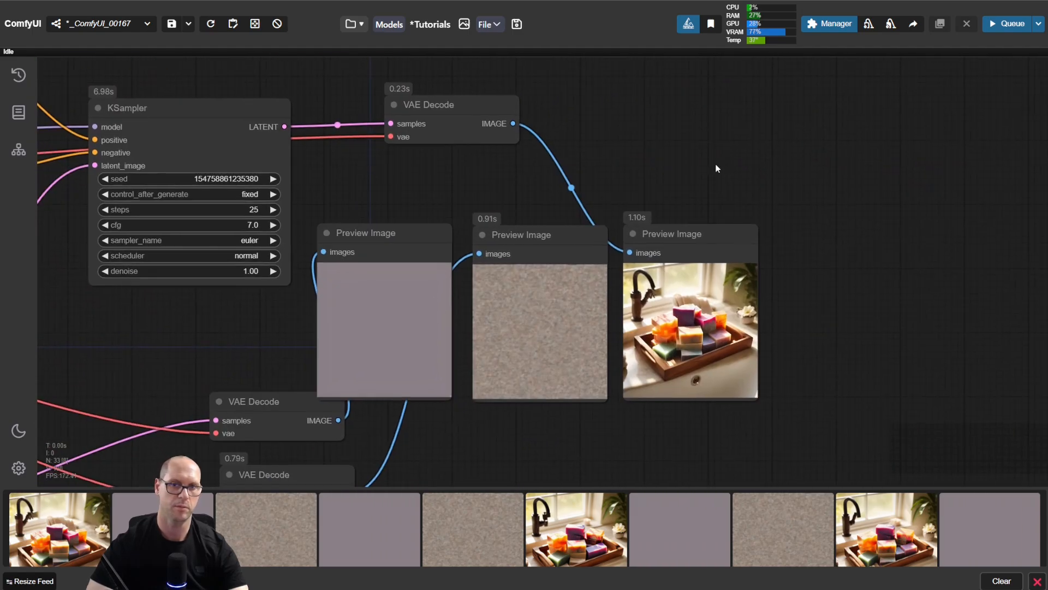
scroll(717, 168, up, 2)
scroll(690, 166, up, 3)
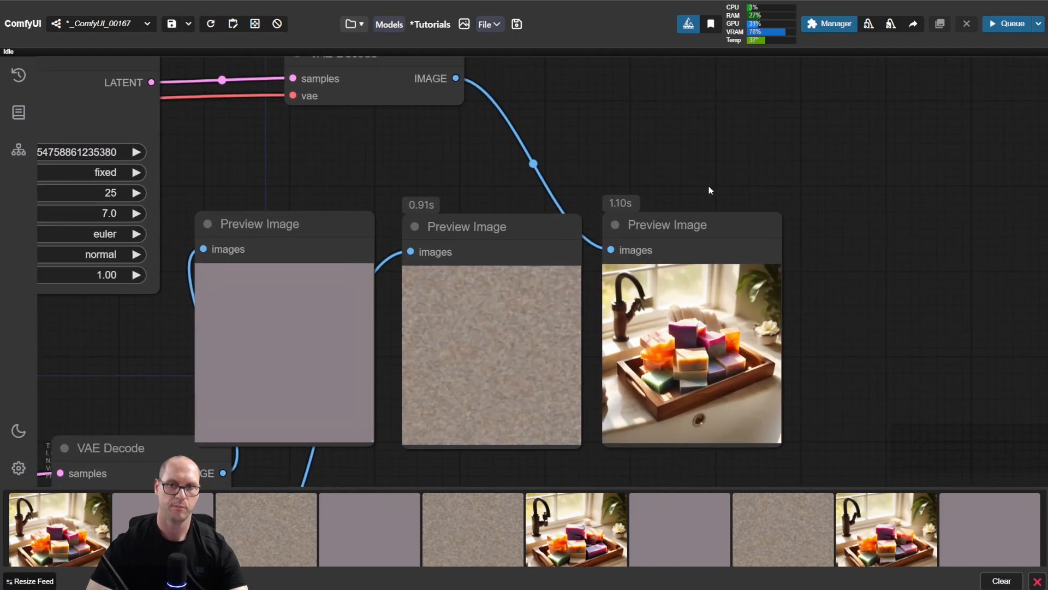
mouse_move(662, 228)
mouse_down()
mouse_move(883, 229)
mouse_move(856, 234)
mouse_up()
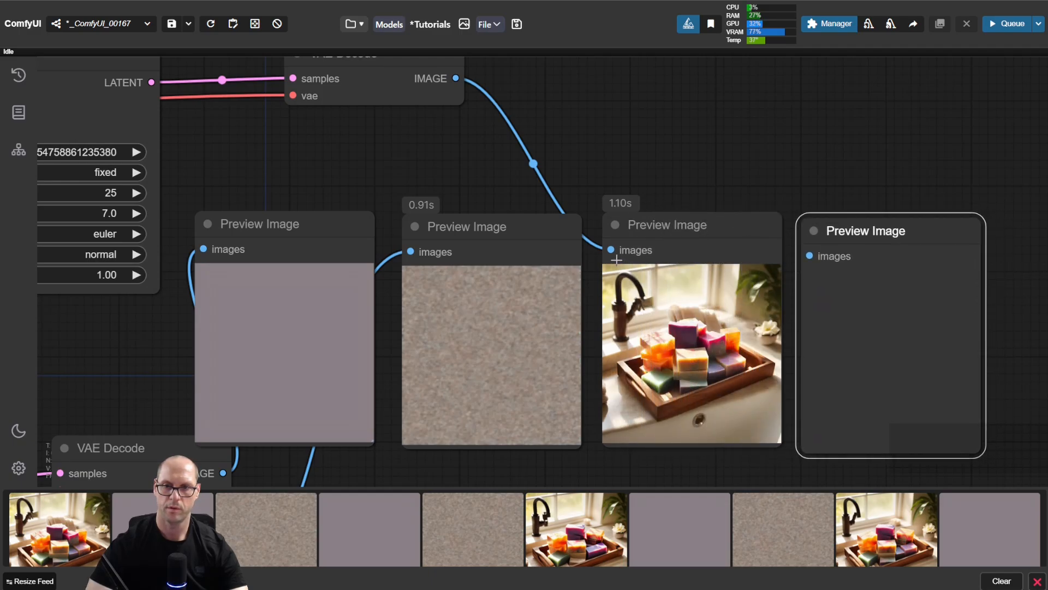
drag(611, 250, 810, 255)
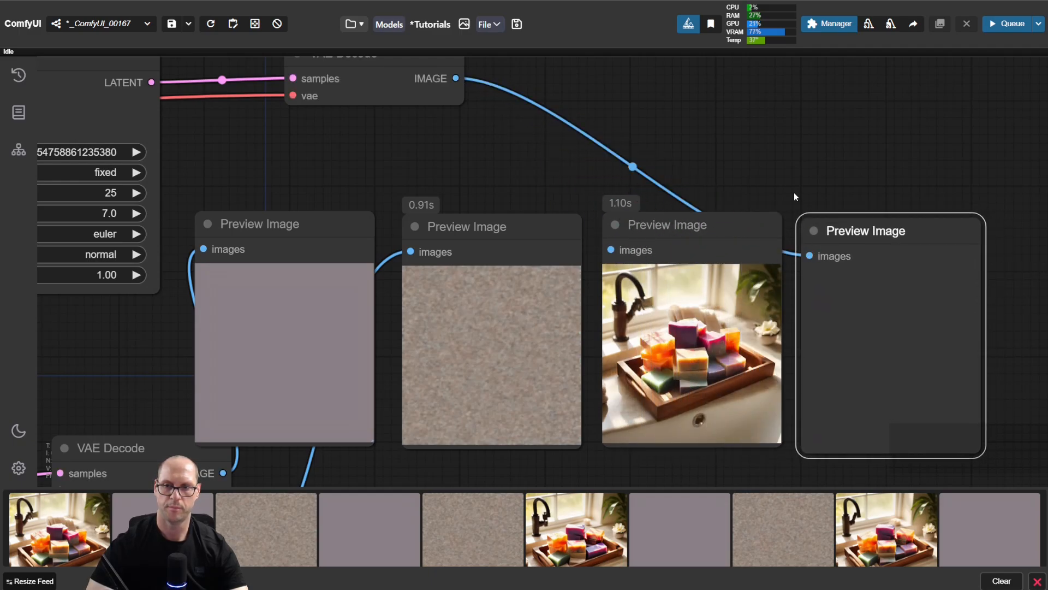
Step: Run the workflow, align the duplicated Preview Image node, and compare the clip layer -2 and -1 images side by side
click(792, 167)
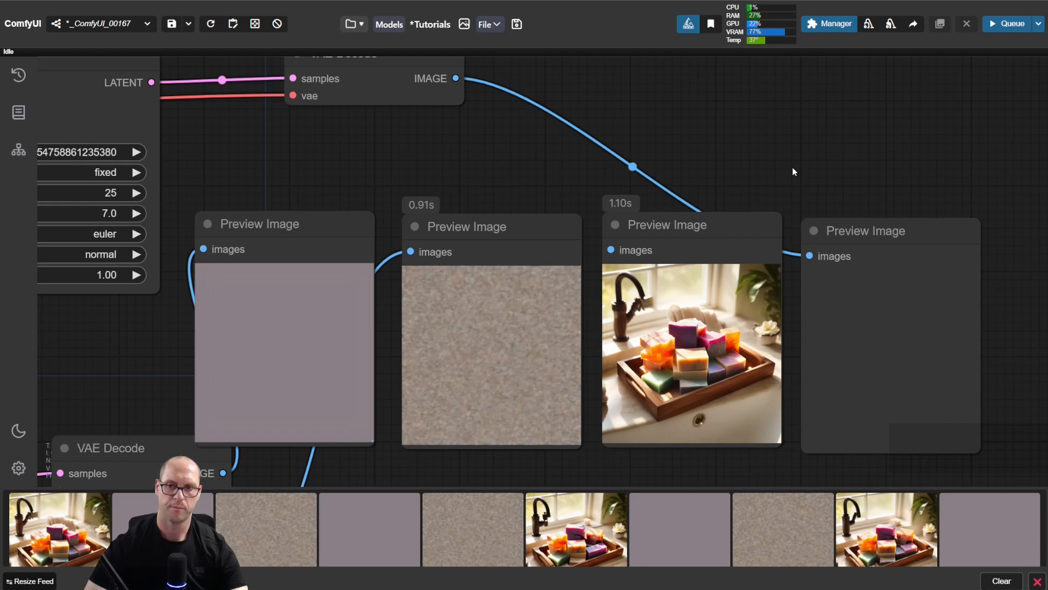
key(ctrl+Return)
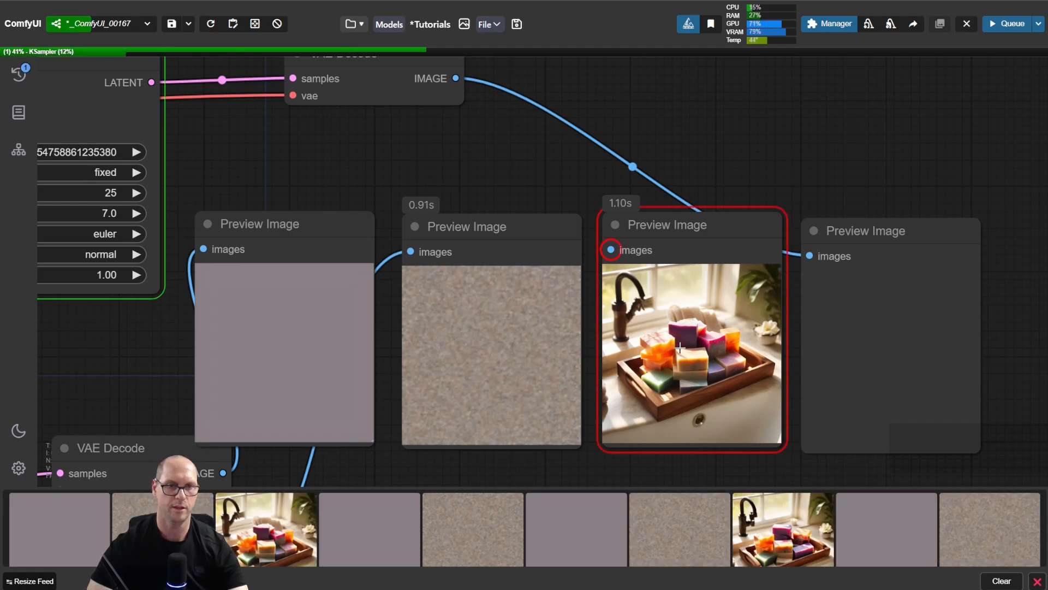
drag(873, 231, 877, 226)
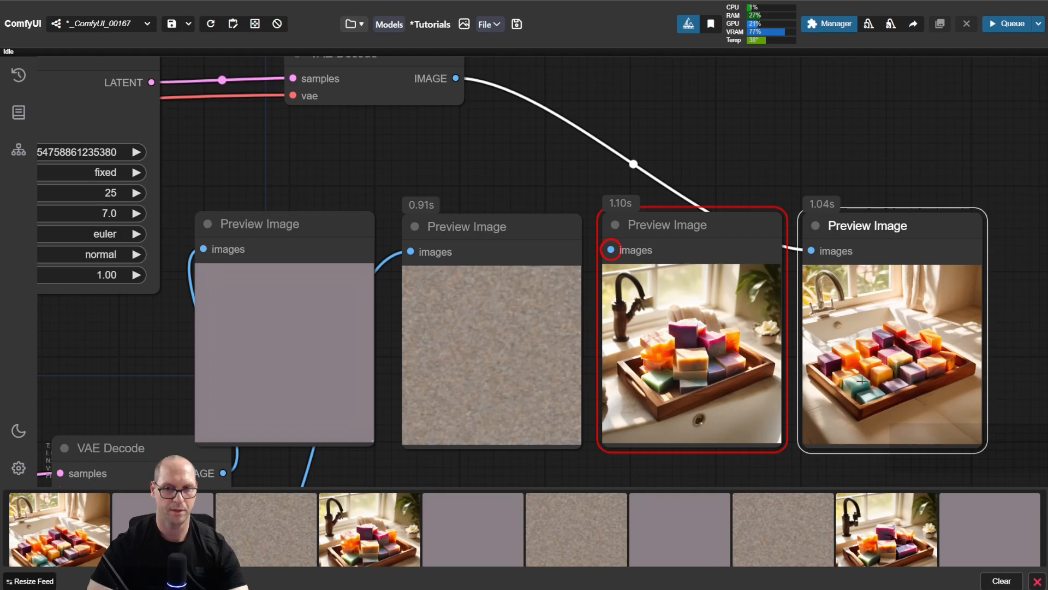
scroll(1002, 345, up, 6)
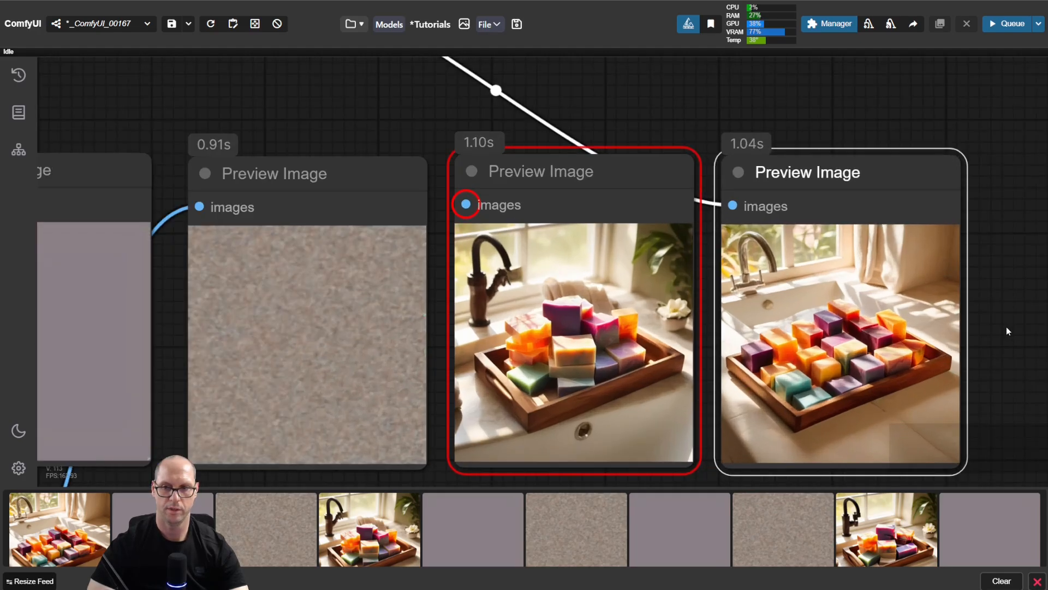
scroll(986, 359, up, 1)
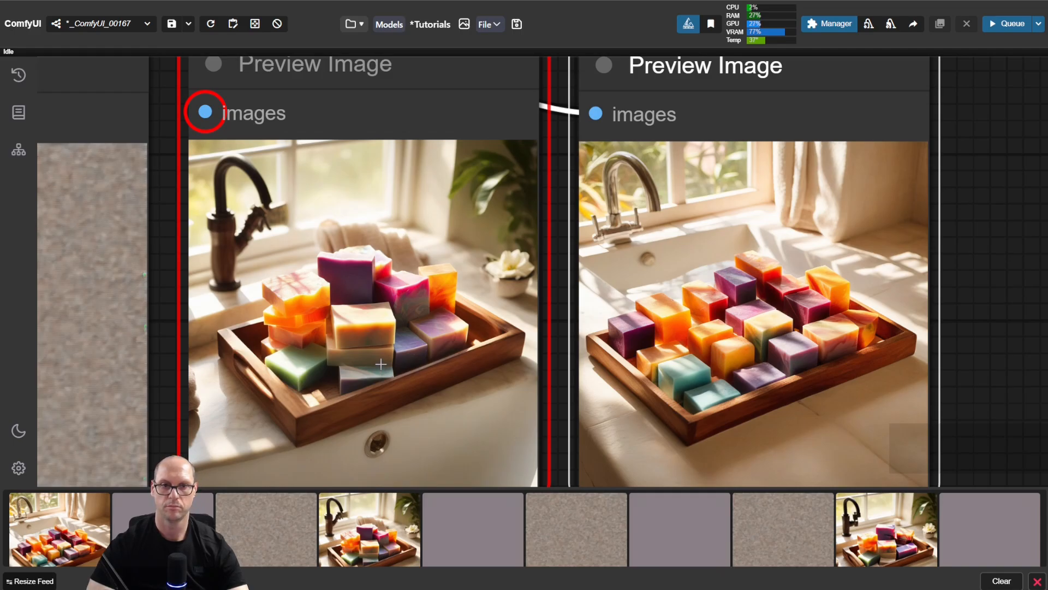
click(342, 276)
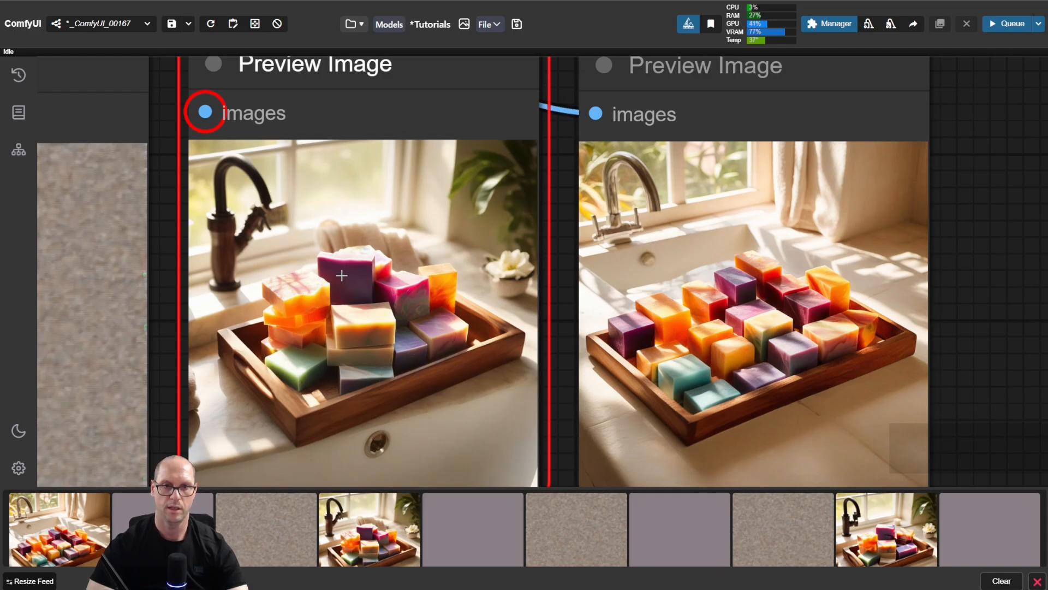
Step: Shift the two soap Preview Image nodes over and insert a duplicate before them, fed by the VAE Decode image output
mouse_move(342, 276)
mouse_down()
mouse_move(362, 291)
mouse_move(340, 280)
mouse_up()
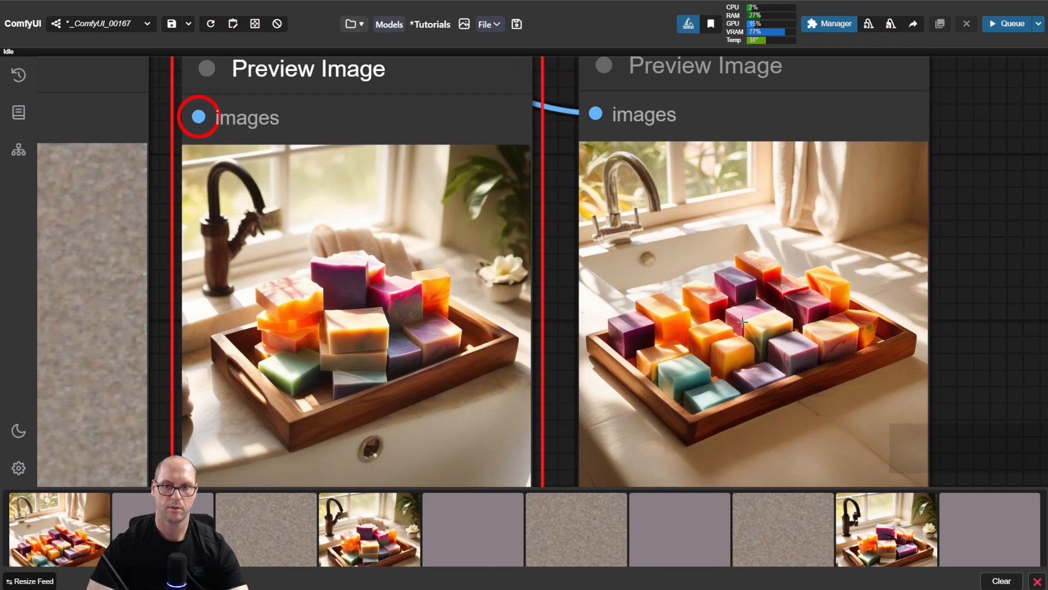
drag(743, 322, 738, 322)
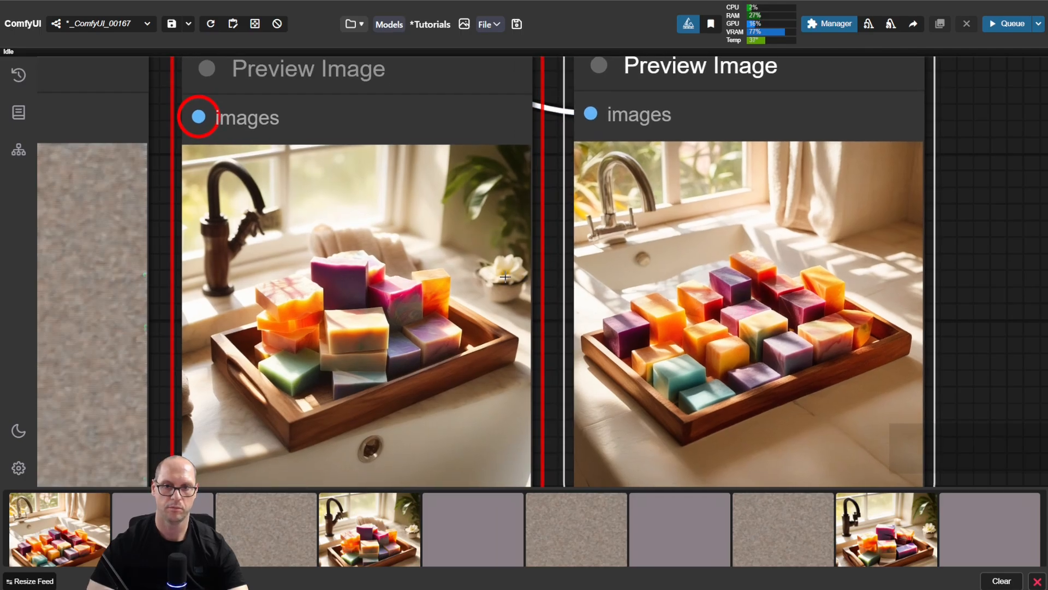
scroll(505, 277, down, 8)
drag(284, 173, 464, 178)
drag(645, 176, 821, 258)
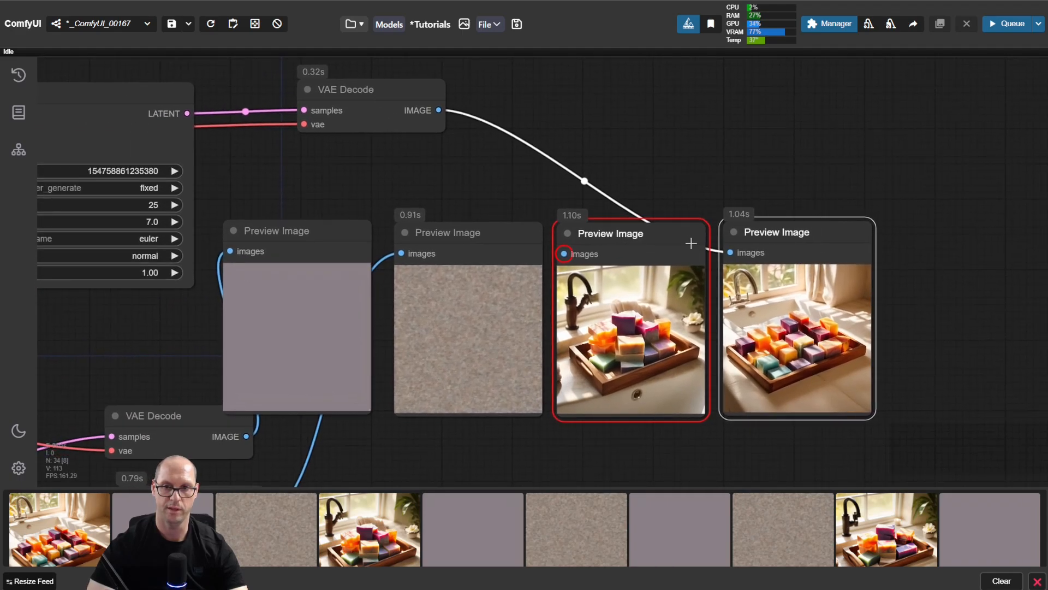
drag(658, 234, 831, 235)
mouse_move(978, 230)
alt+mouse_down()
mouse_move(631, 231)
mouse_move(643, 231)
alt+mouse_up()
drag(905, 251, 574, 257)
Step: Set stop_at_clip_layer on the CLIP Set Last Layer node to -3
drag(354, 169, 832, 178)
drag(395, 210, 736, 298)
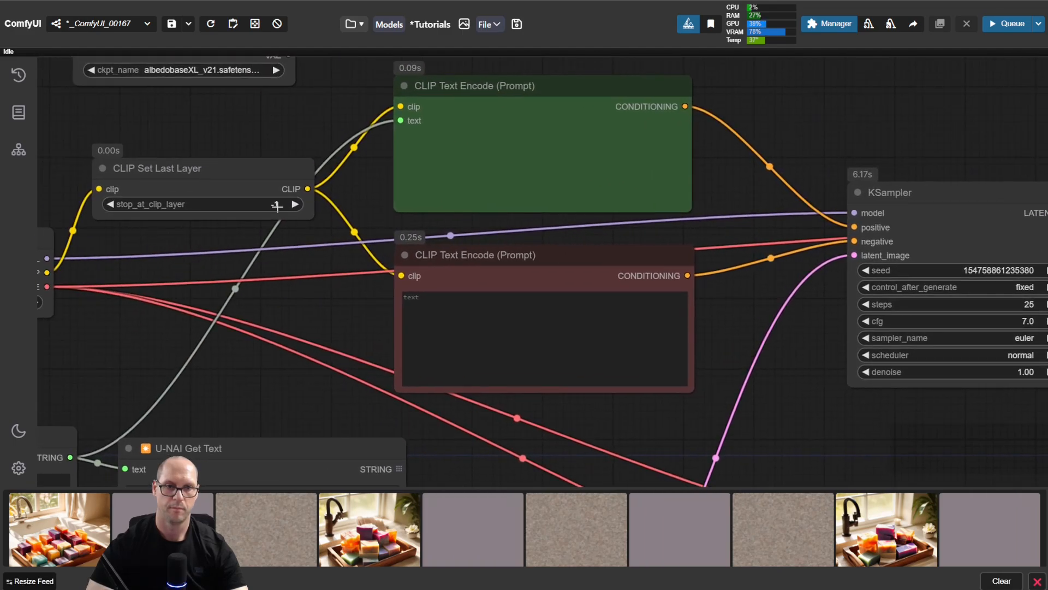
click(108, 204)
click(108, 204)
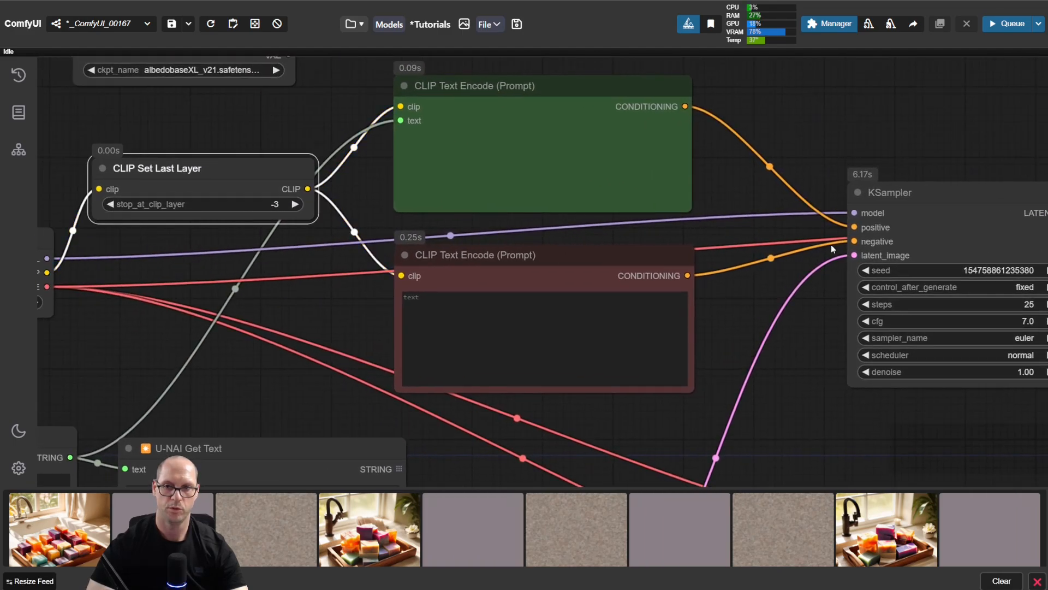
Step: Run the workflow and compare the clip layer -3 image side by side with the -2 and -1 images
drag(929, 408, 322, 320)
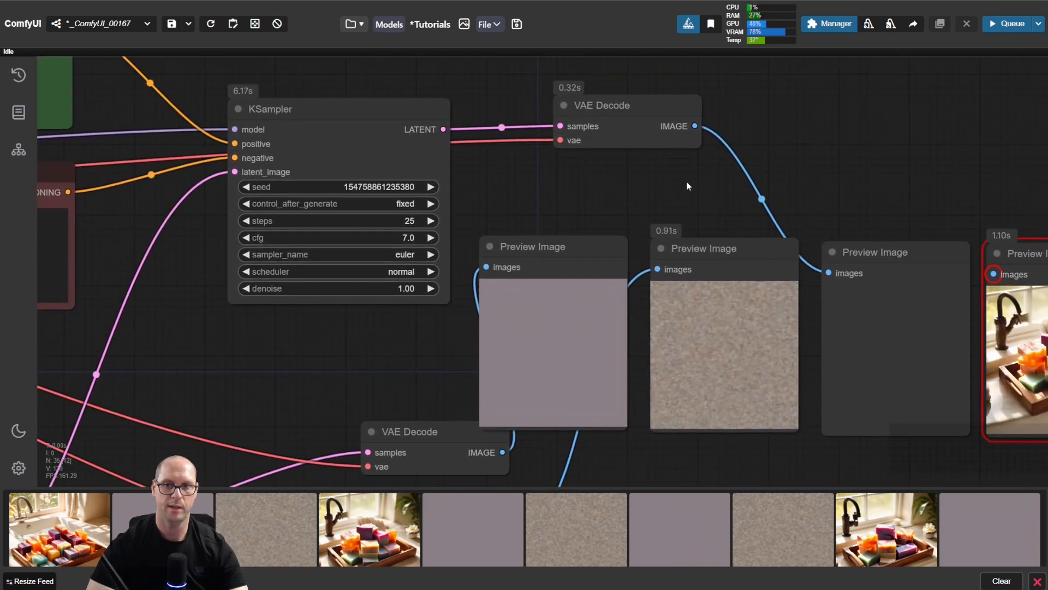
drag(690, 188, 595, 163)
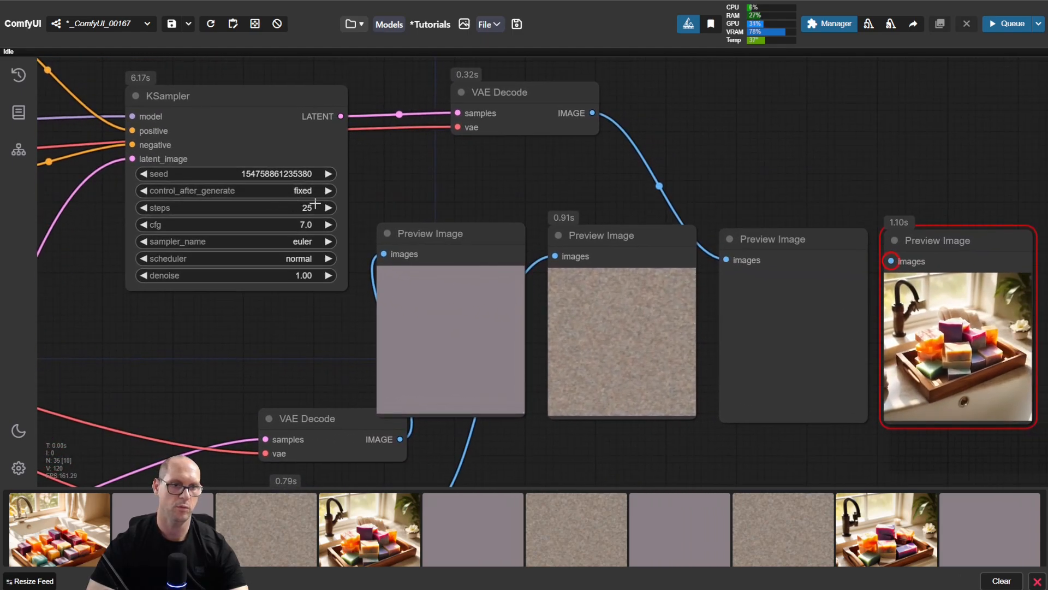
key(ctrl+Return)
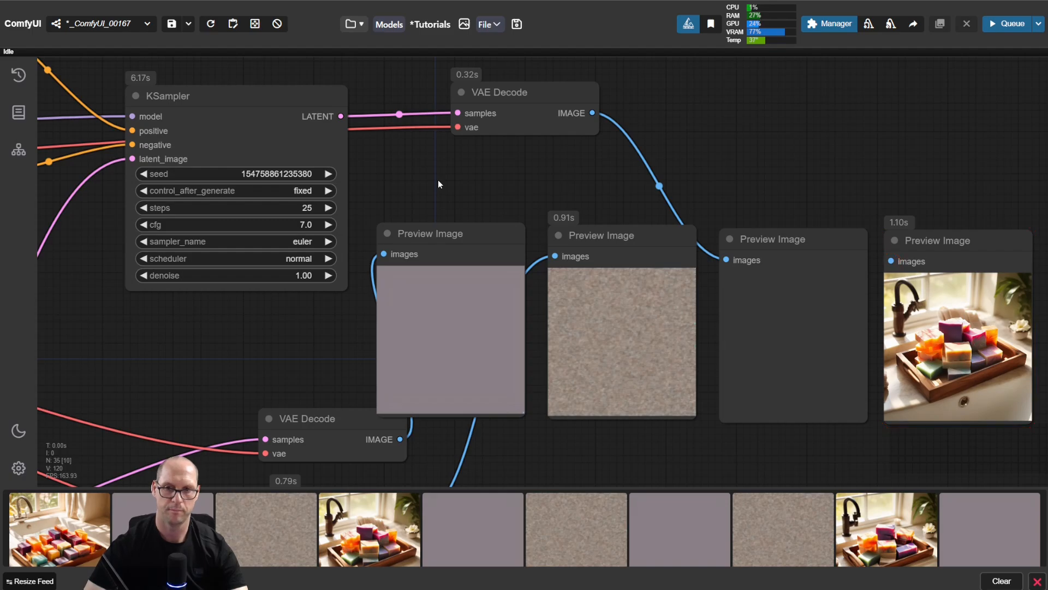
drag(899, 156, 551, 64)
scroll(475, 197, up, 5)
mouse_move(808, 94)
mouse_down()
mouse_move(812, 110)
mouse_move(796, 110)
mouse_up()
click(964, 113)
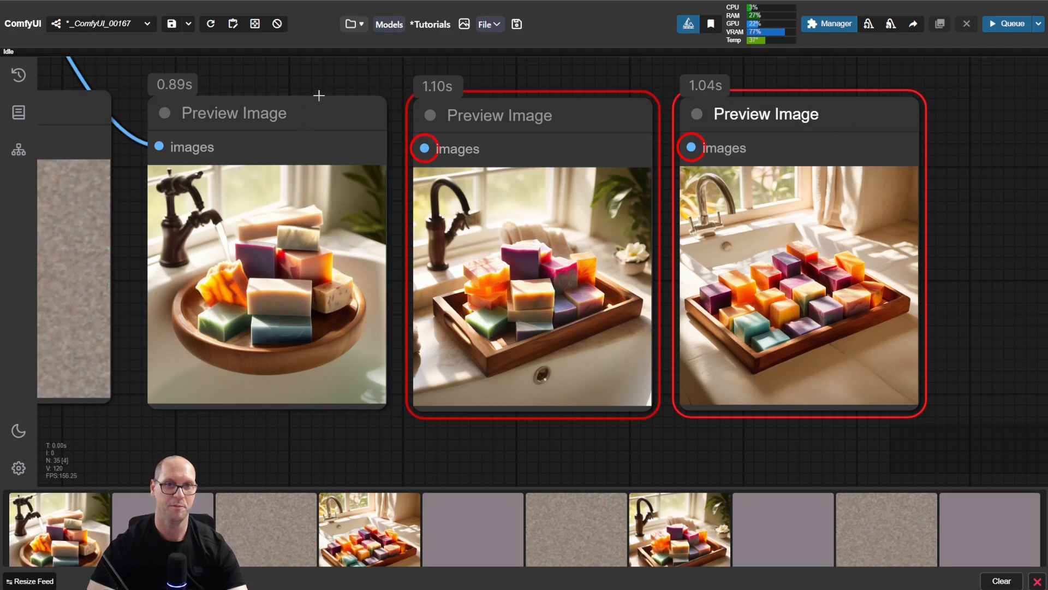
Step: Return stop_at_clip_layer on the CLIP Set Last Layer node to -1
scroll(309, 105, down, 2)
drag(288, 83, 609, 231)
drag(290, 192, 630, 237)
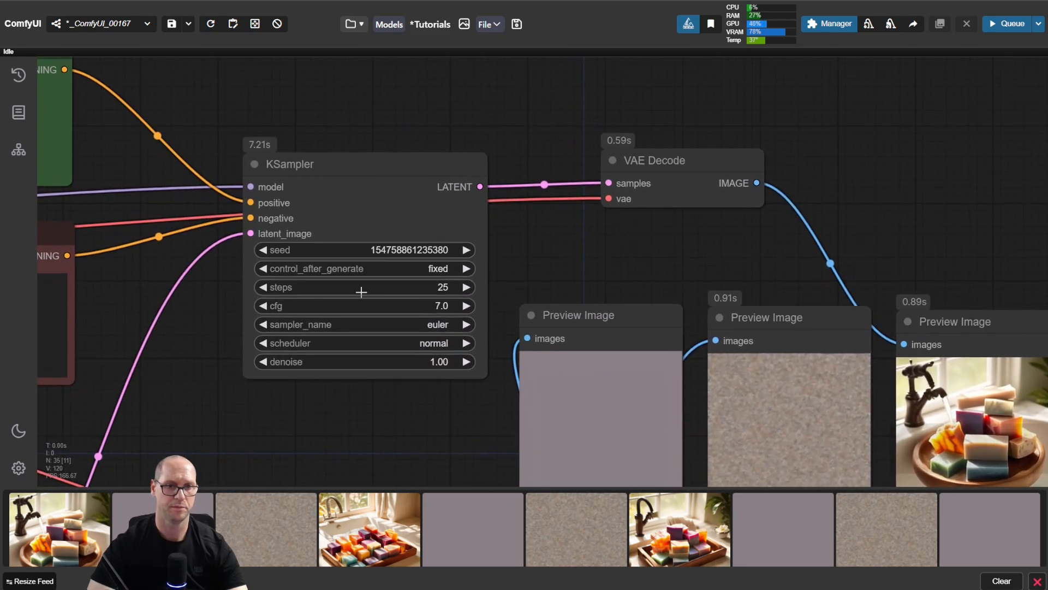
scroll(177, 83, down, 3)
drag(180, 84, 786, 330)
drag(485, 215, 694, 208)
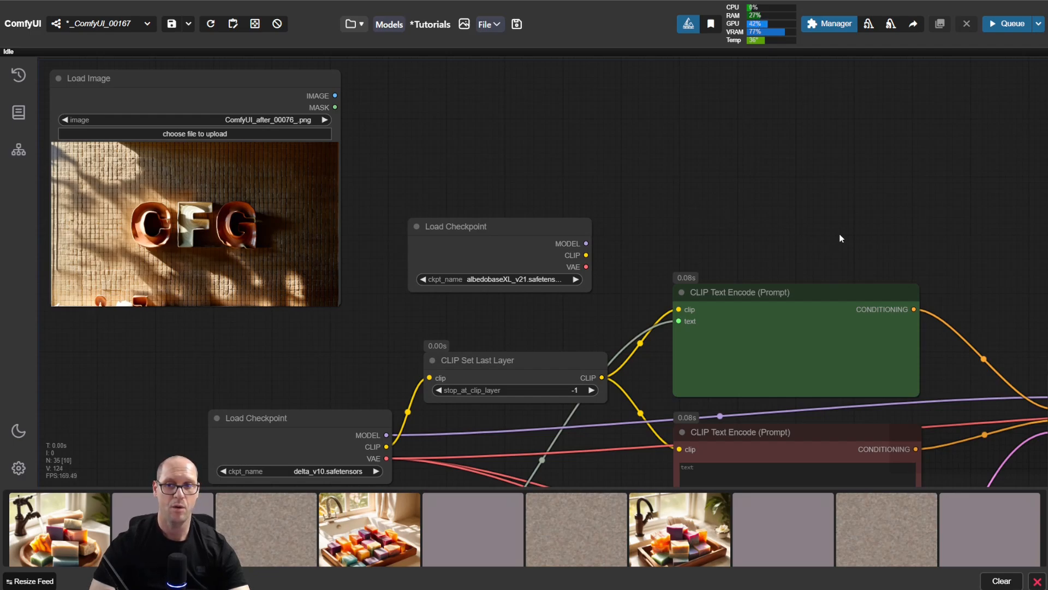
mouse_move(840, 234)
mouse_down()
mouse_move(778, 206)
mouse_move(844, 213)
mouse_move(836, 225)
mouse_up()
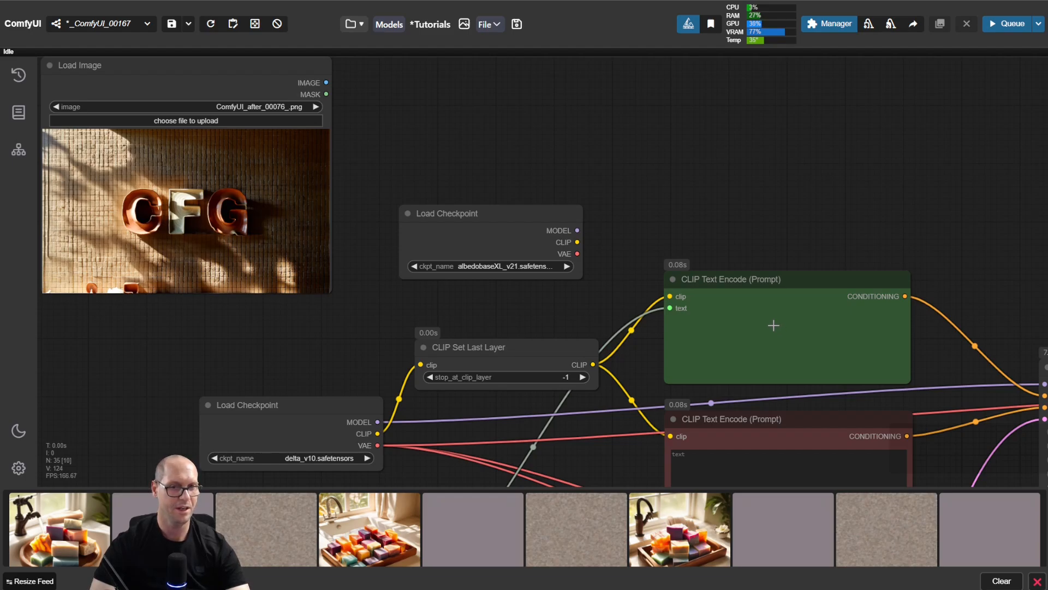
Step: Delete the two disconnected Preview Image nodes, keeping the one fed by VAE Decode
drag(855, 238, 486, 74)
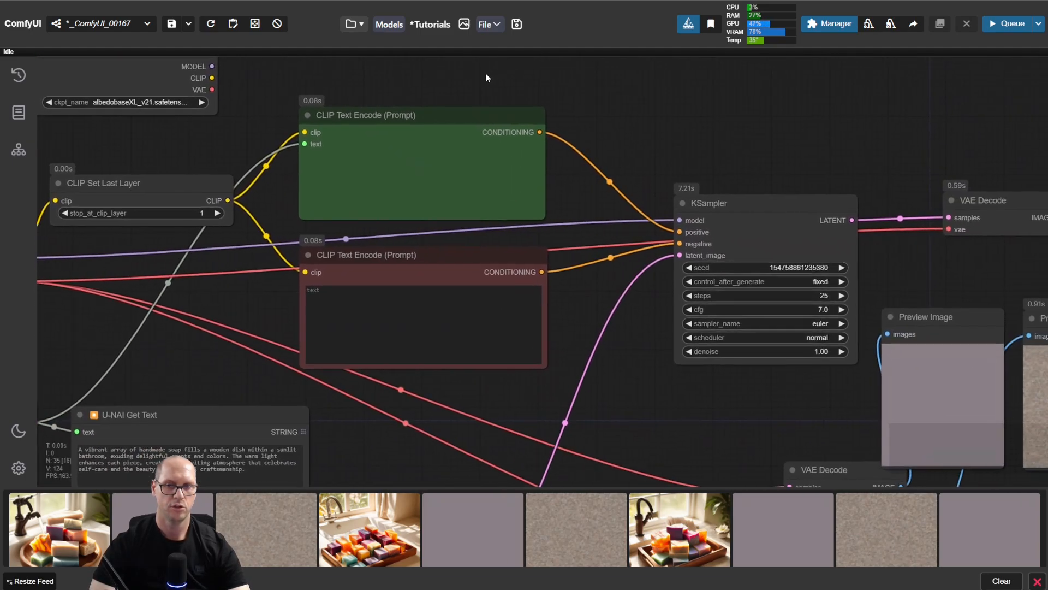
drag(856, 162, 419, 48)
drag(897, 447, 704, 429)
mouse_move(711, 123)
mouse_down()
mouse_move(713, 143)
mouse_move(622, 139)
mouse_up()
drag(674, 141, 796, 225)
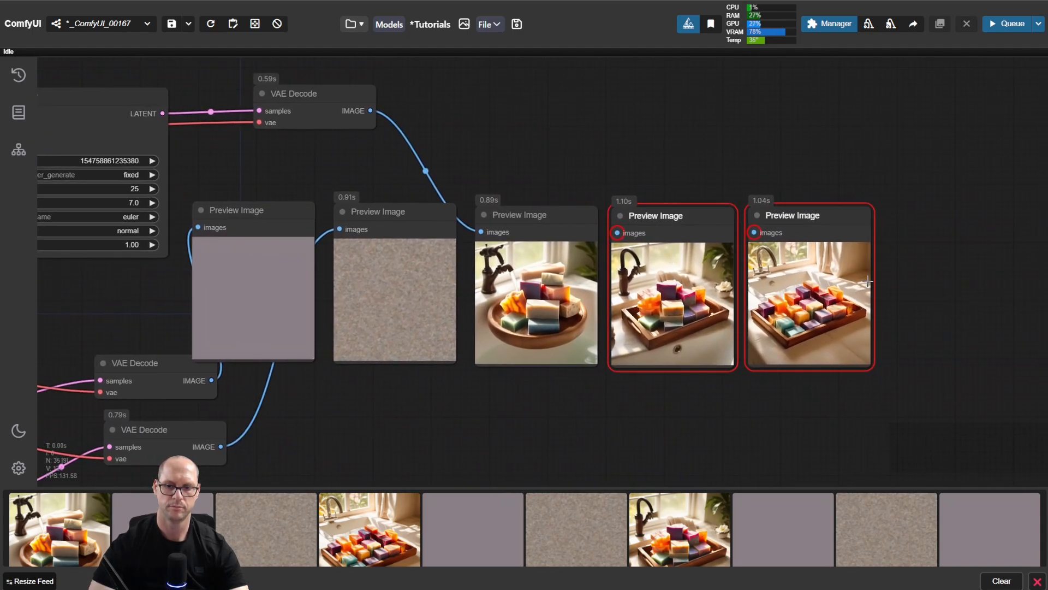
key(Delete)
Step: Set the KSampler's cfg to 2 and run the workflow
drag(649, 154, 881, 179)
drag(243, 300, 634, 324)
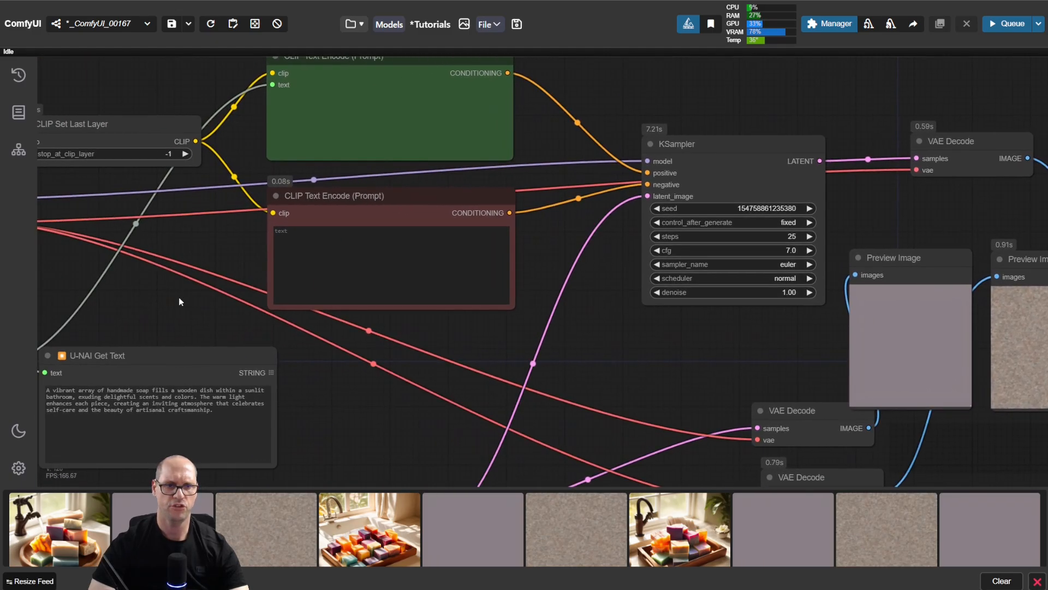
drag(107, 172, 202, 194)
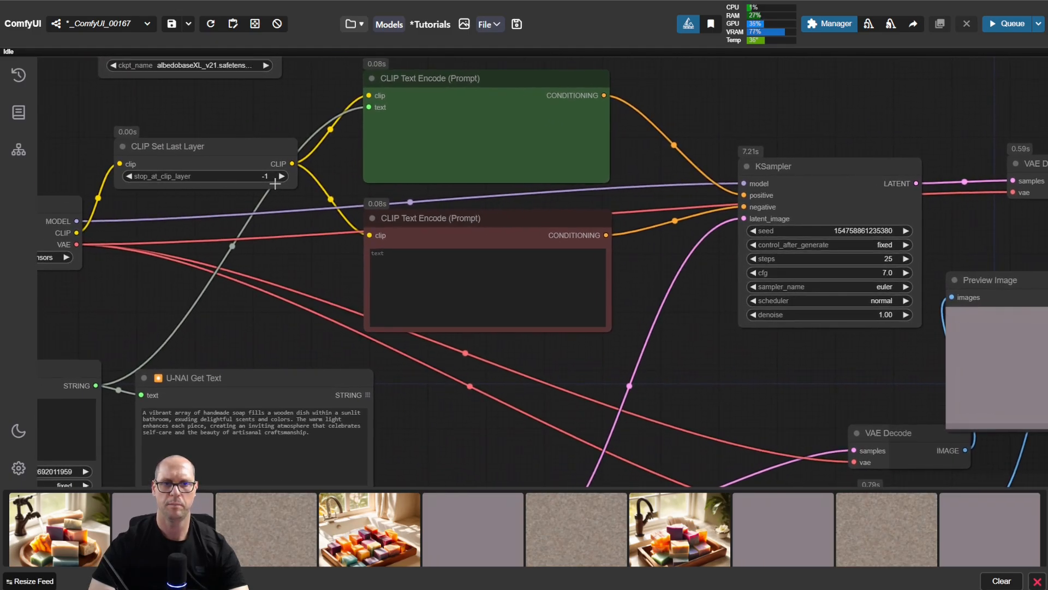
drag(889, 108, 395, 100)
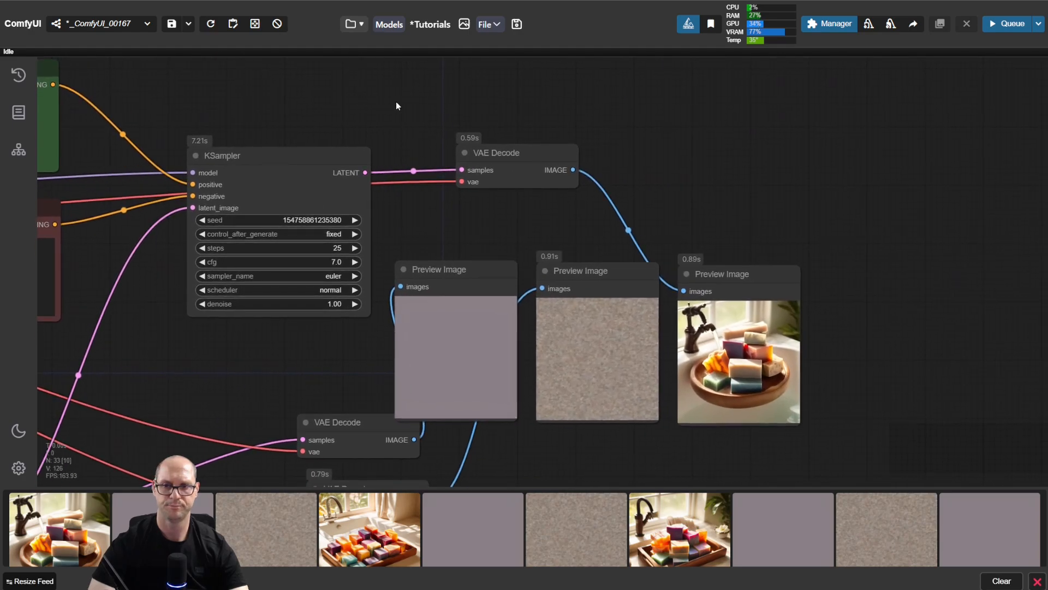
drag(807, 178, 793, 147)
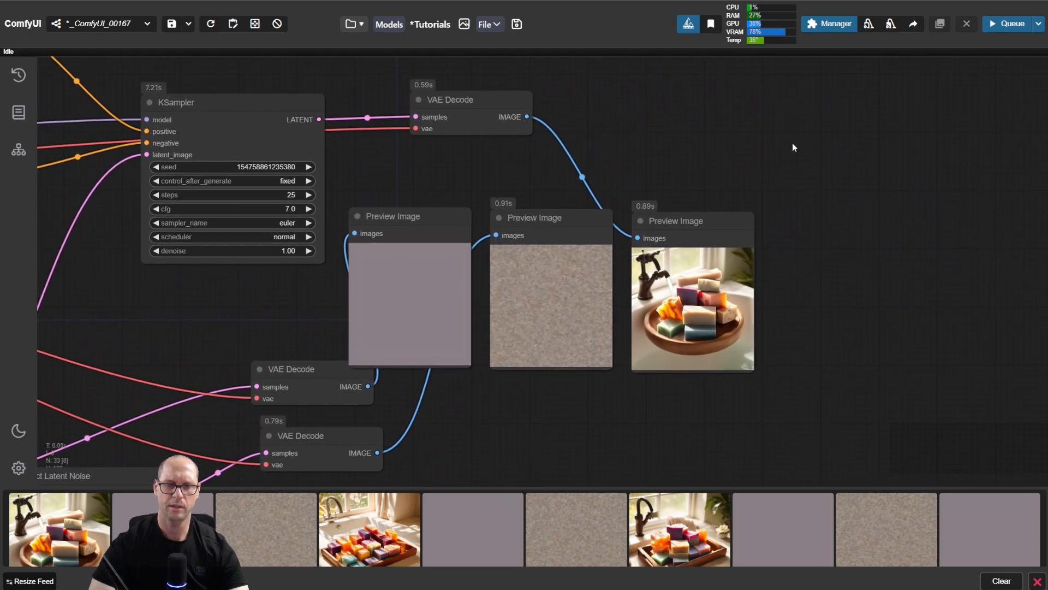
click(216, 209)
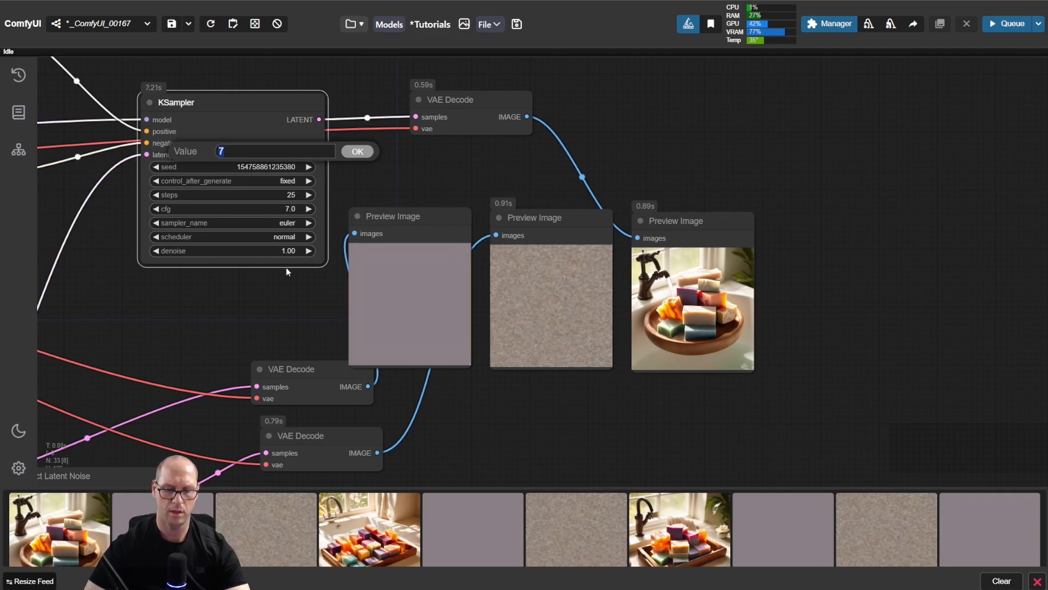
text(2)
key(Return)
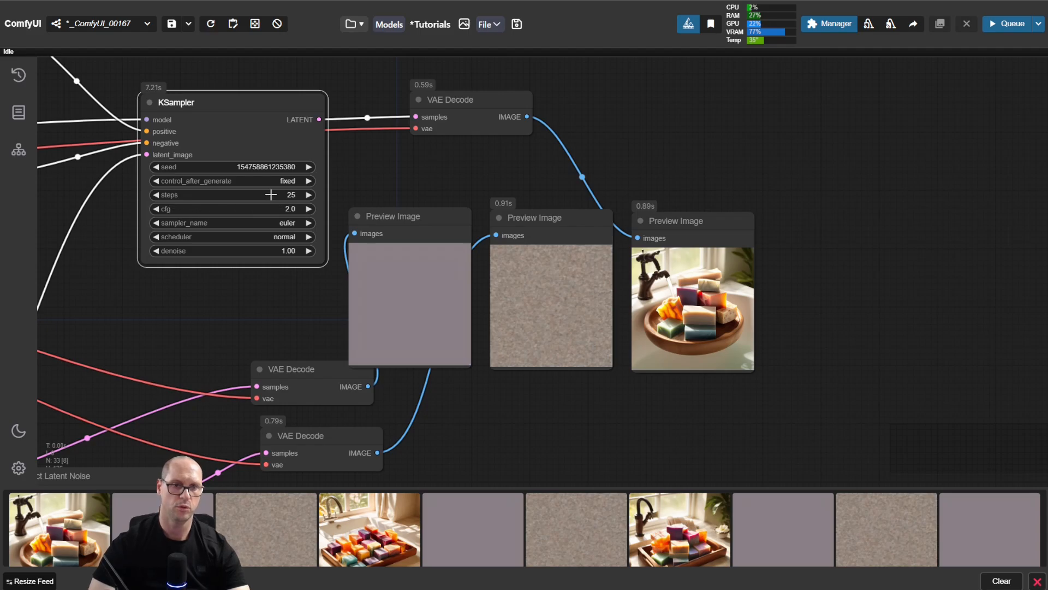
click(422, 171)
key(ctrl+Return)
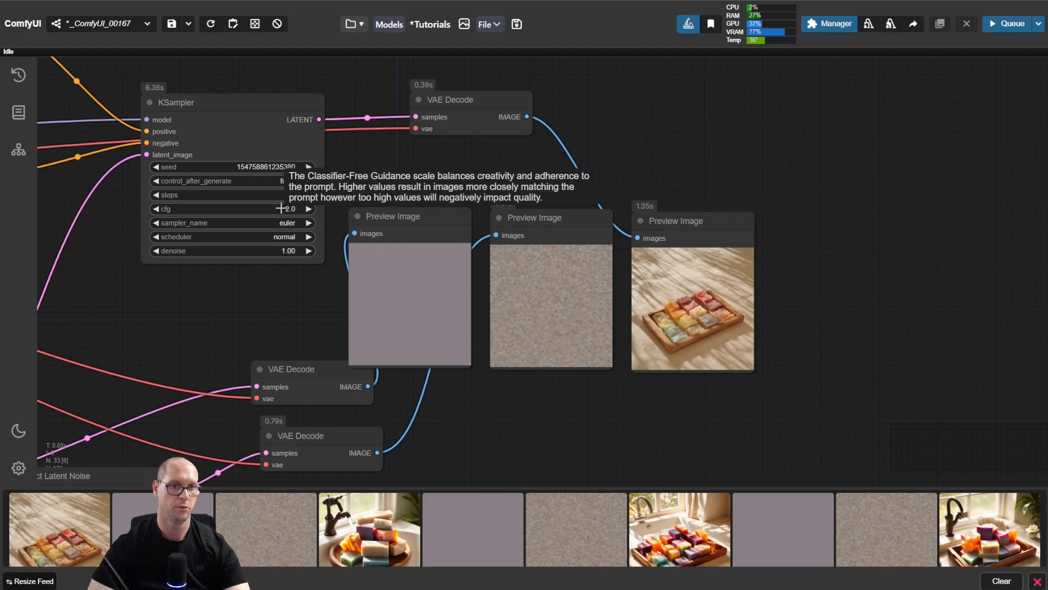
Step: Inspect the cfg 2 image, duplicate its Preview Image node alongside, and move the VAE Decode image link onto the copy
scroll(795, 292, up, 9)
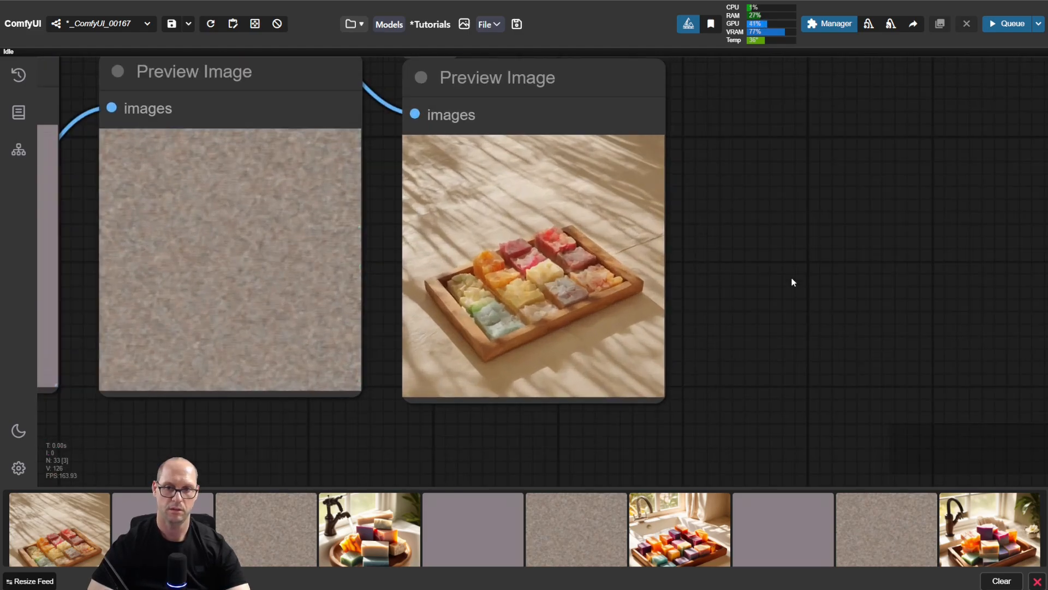
scroll(519, 257, down, 5)
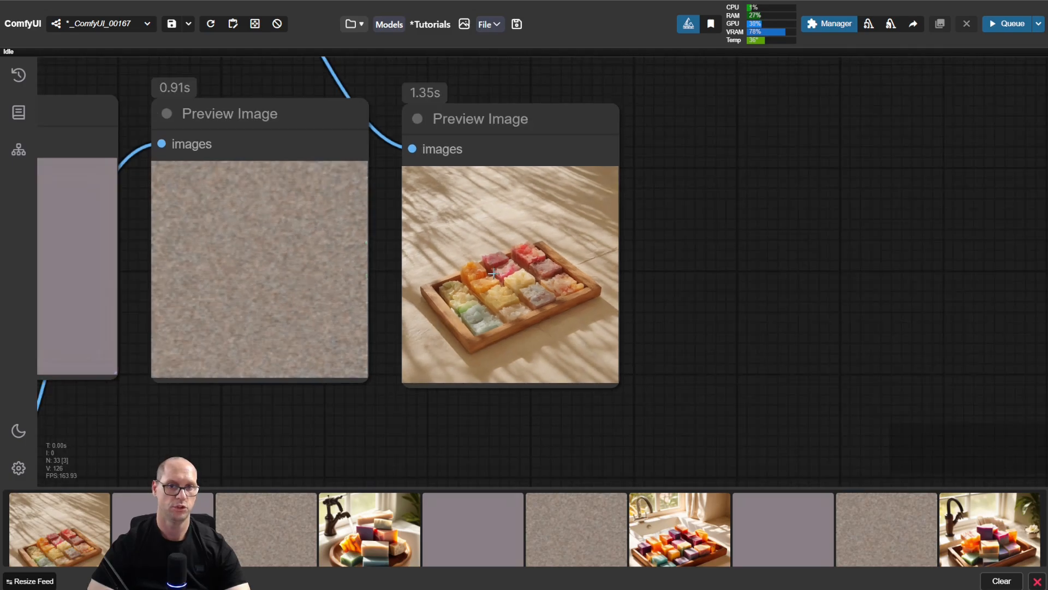
drag(697, 266, 941, 305)
drag(790, 175, 587, 159)
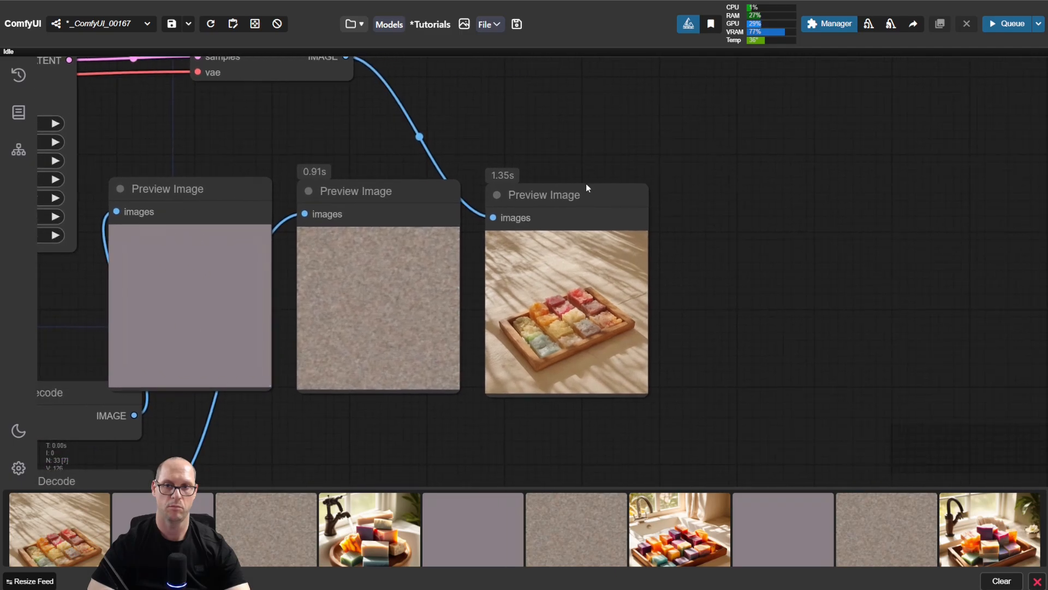
mouse_move(548, 197)
alt+mouse_down()
mouse_move(735, 197)
mouse_move(718, 192)
alt+mouse_up()
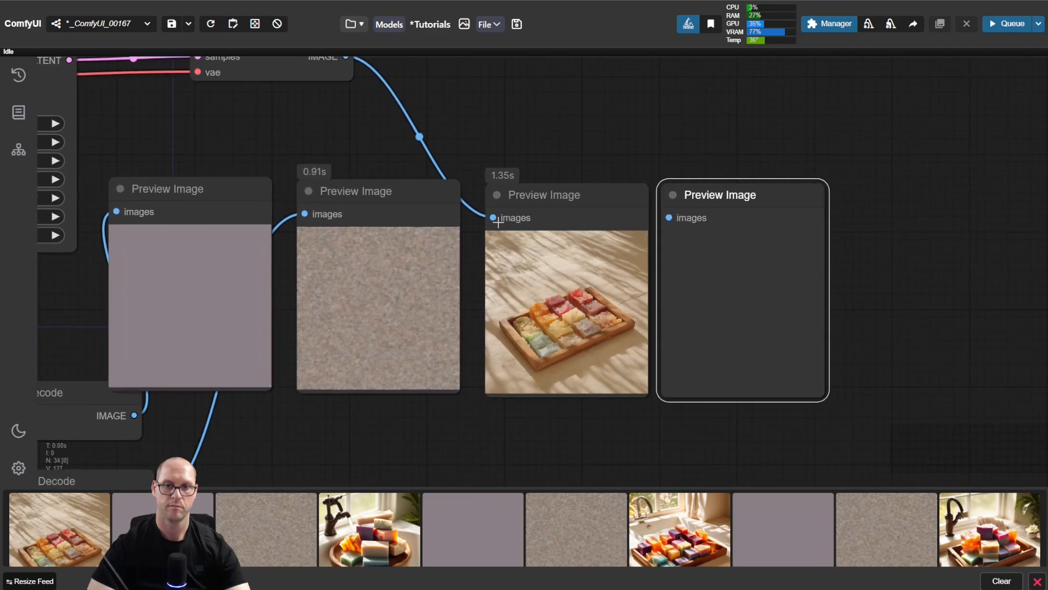
drag(346, 56, 669, 218)
Step: Set the KSampler's cfg to 5 and run the workflow to compare the result with the cfg 2 image
drag(256, 139, 345, 164)
drag(78, 216, 238, 235)
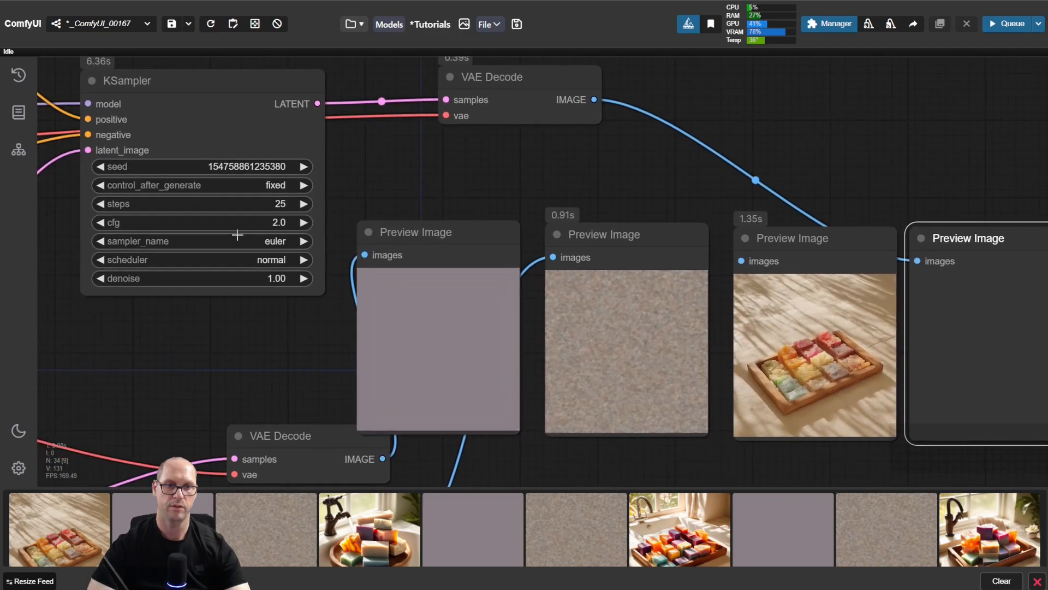
click(260, 222)
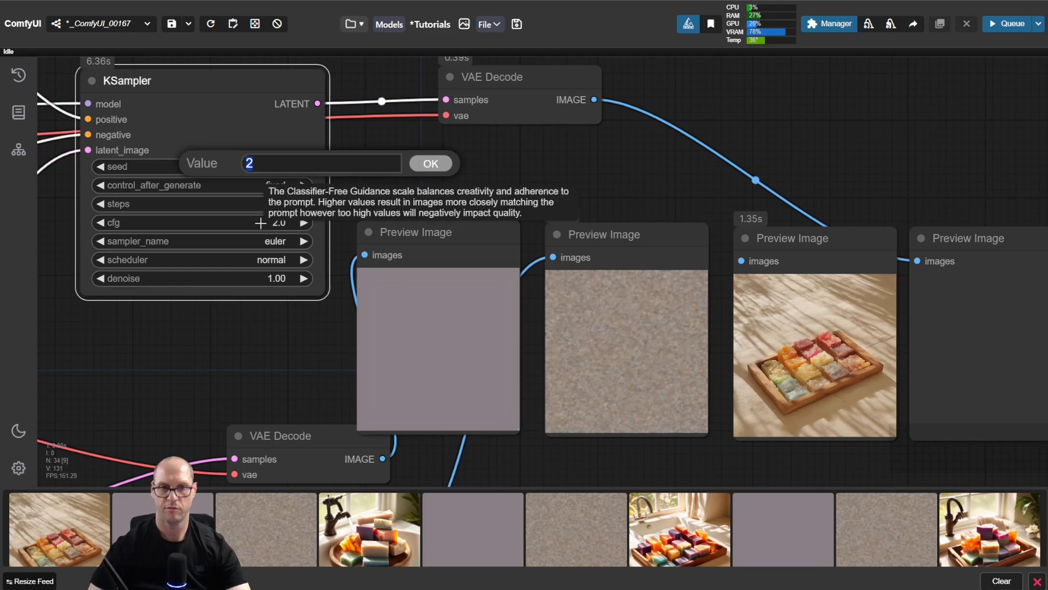
text(5)
key(Return)
key(ctrl+Return)
drag(889, 178, 463, 90)
scroll(449, 166, up, 4)
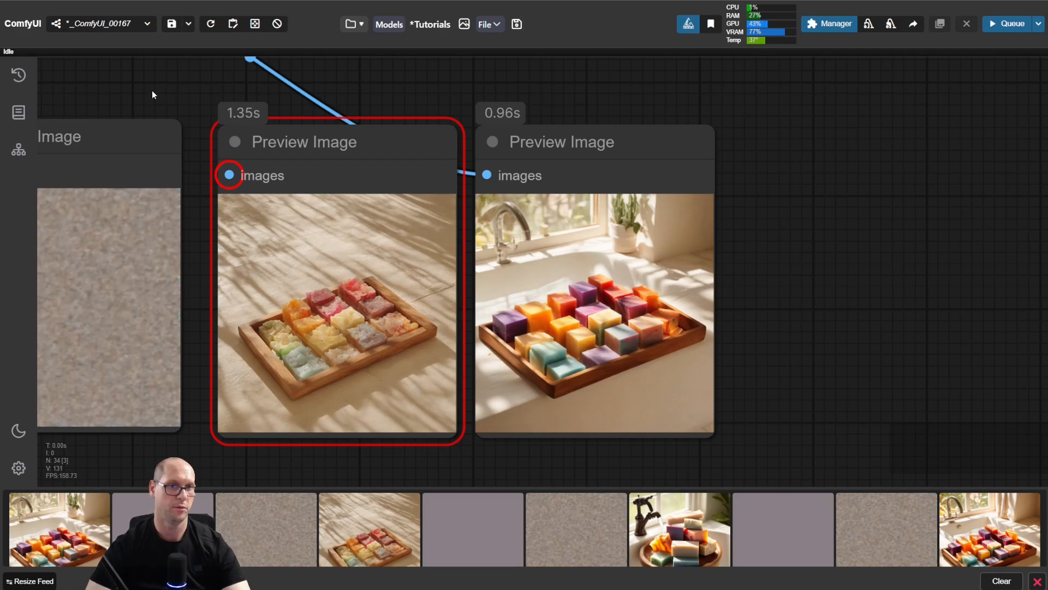
Step: Set the KSampler's cfg to 8
drag(152, 93, 550, 159)
scroll(513, 155, down, 2)
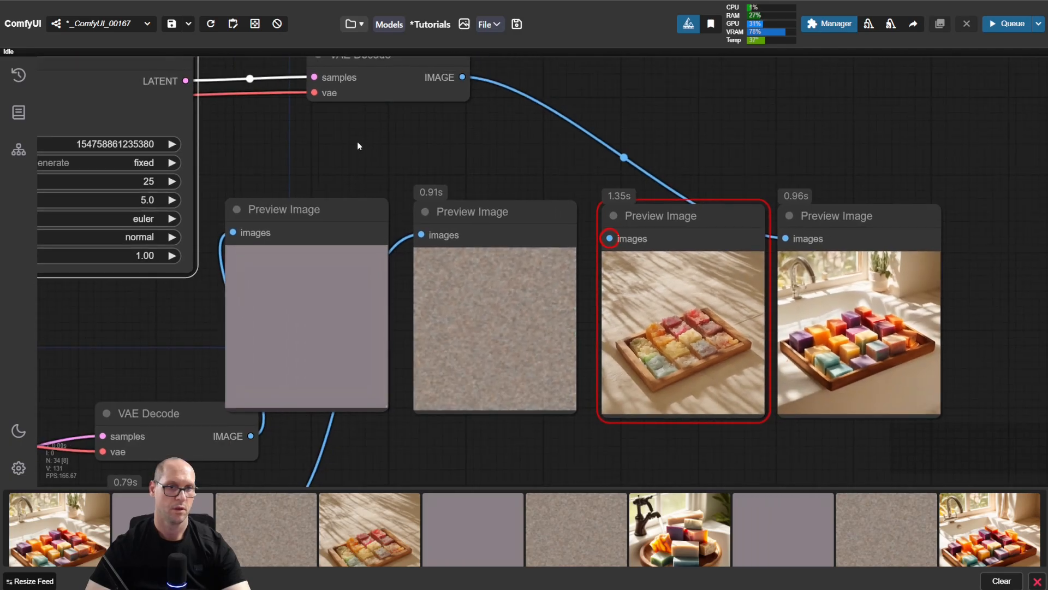
drag(357, 142, 444, 171)
click(231, 233)
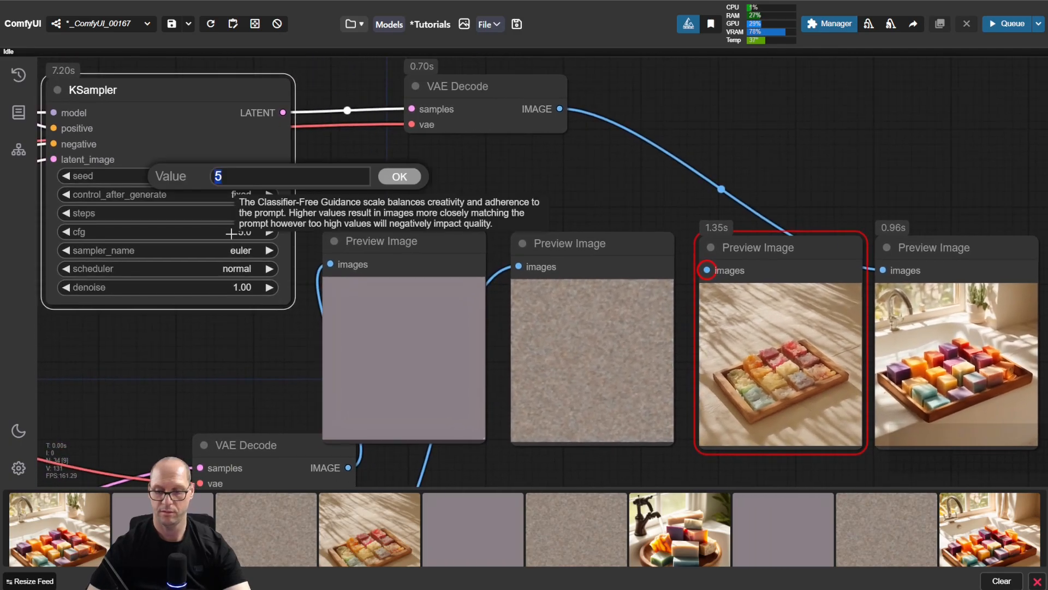
text(8)
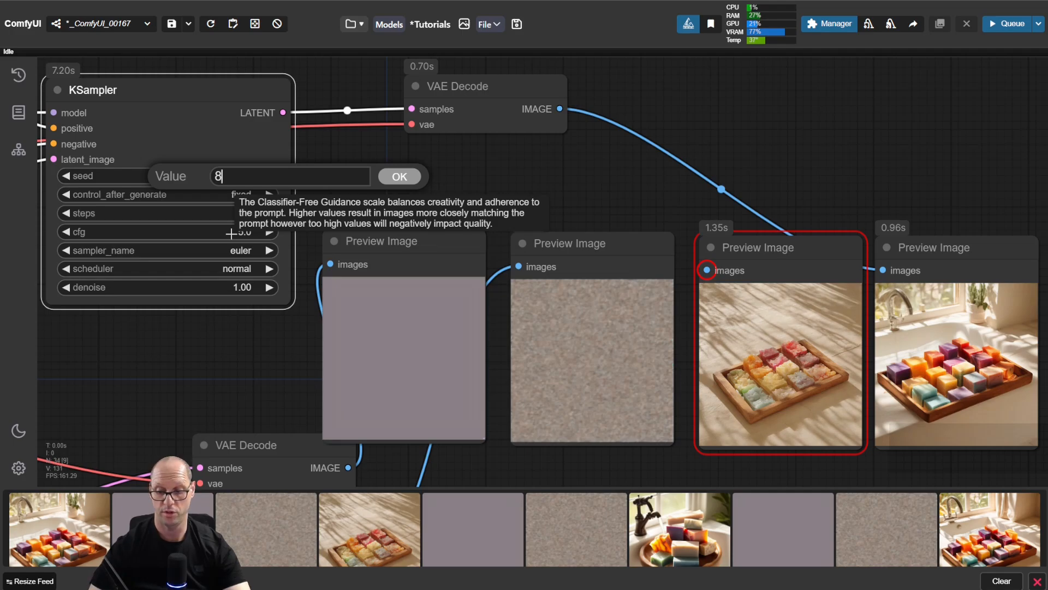
key(Return)
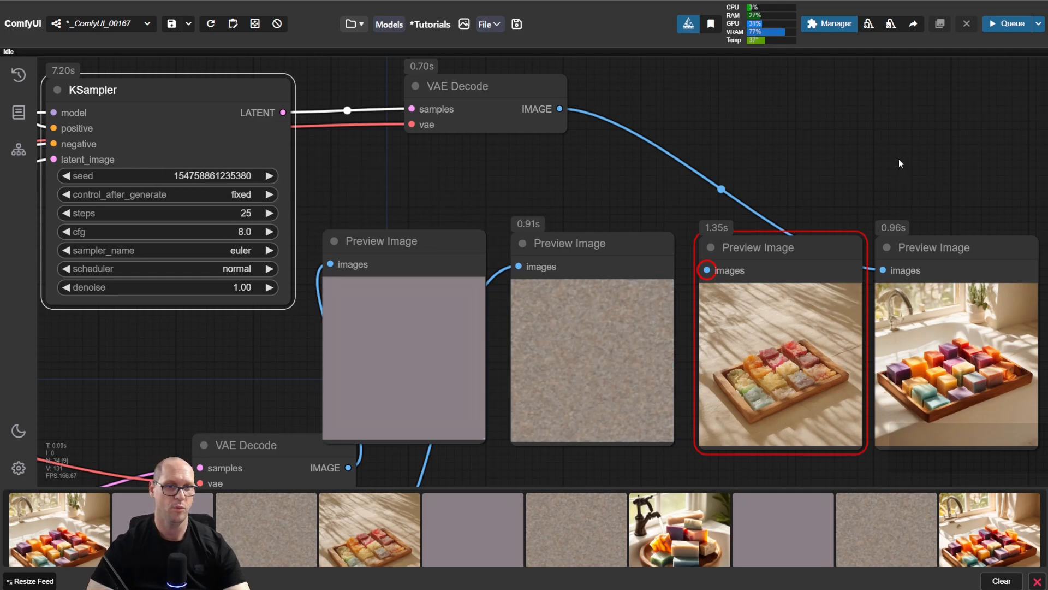
drag(900, 164, 841, 118)
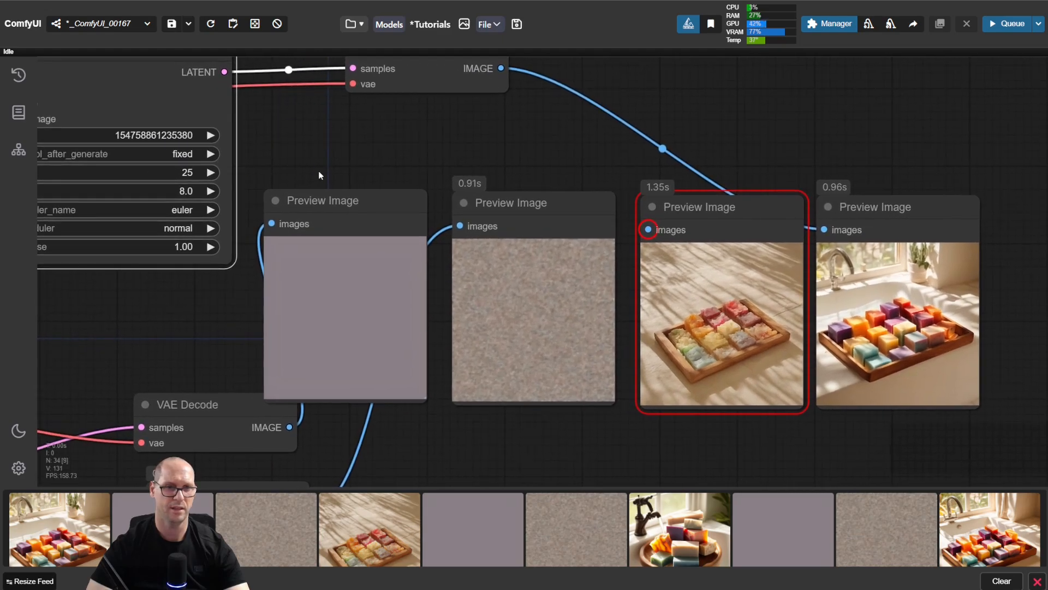
drag(181, 191, 424, 157)
click(174, 191)
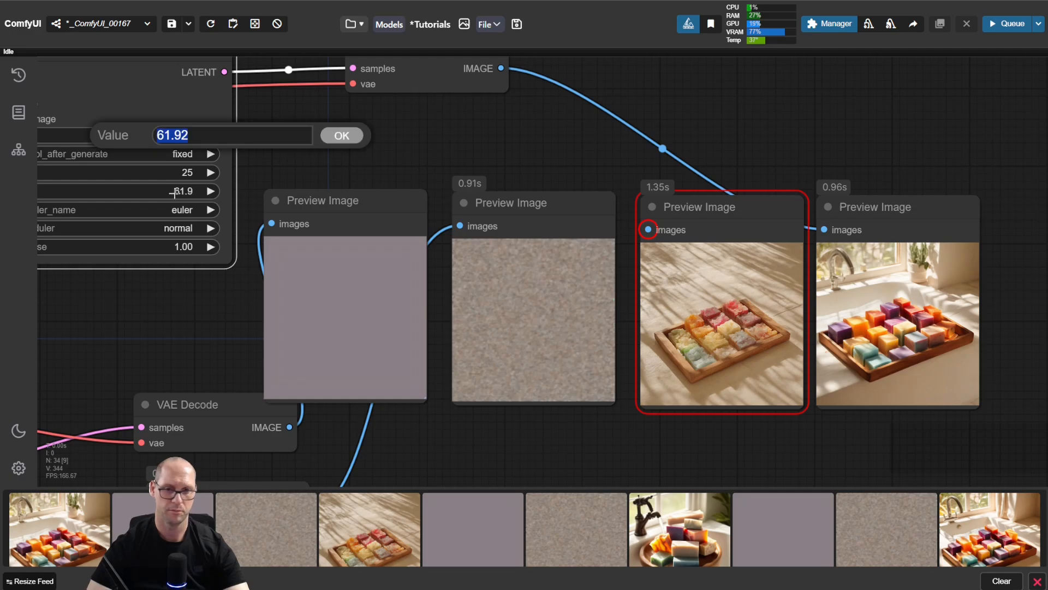
text(83)
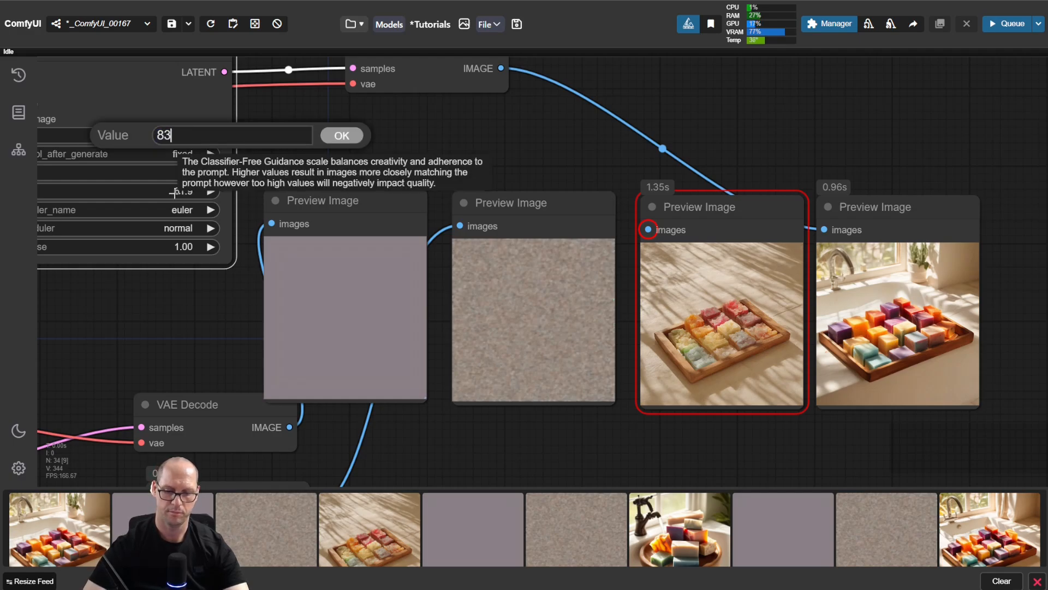
key(BackSpace)
key(Return)
Step: Duplicate the rightmost Preview Image node alongside and move the VAE Decode image link onto the copy
drag(849, 138, 543, 125)
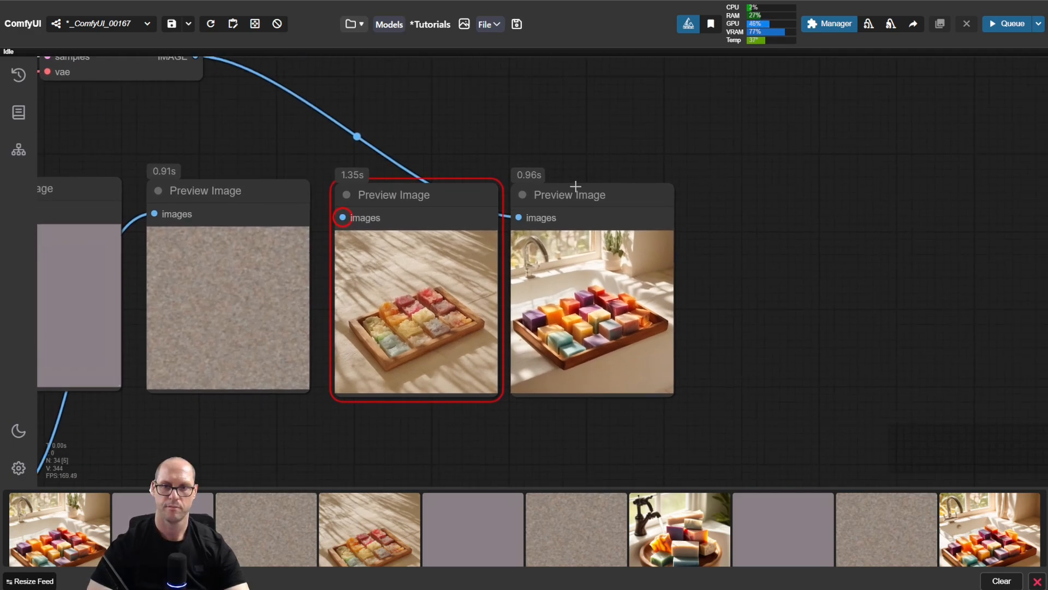
alt+drag(577, 191, 759, 195)
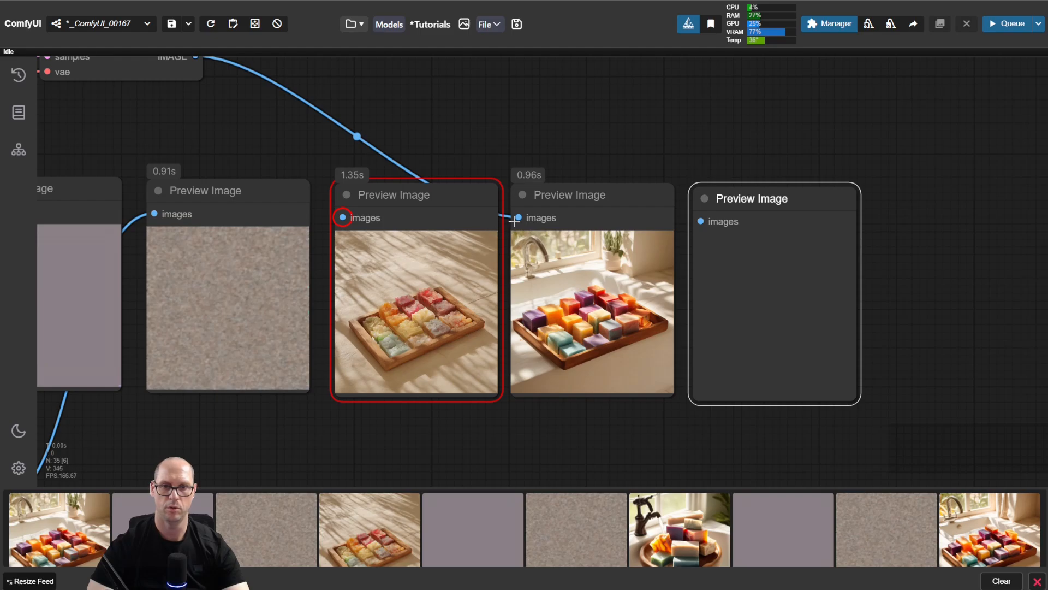
drag(516, 217, 701, 221)
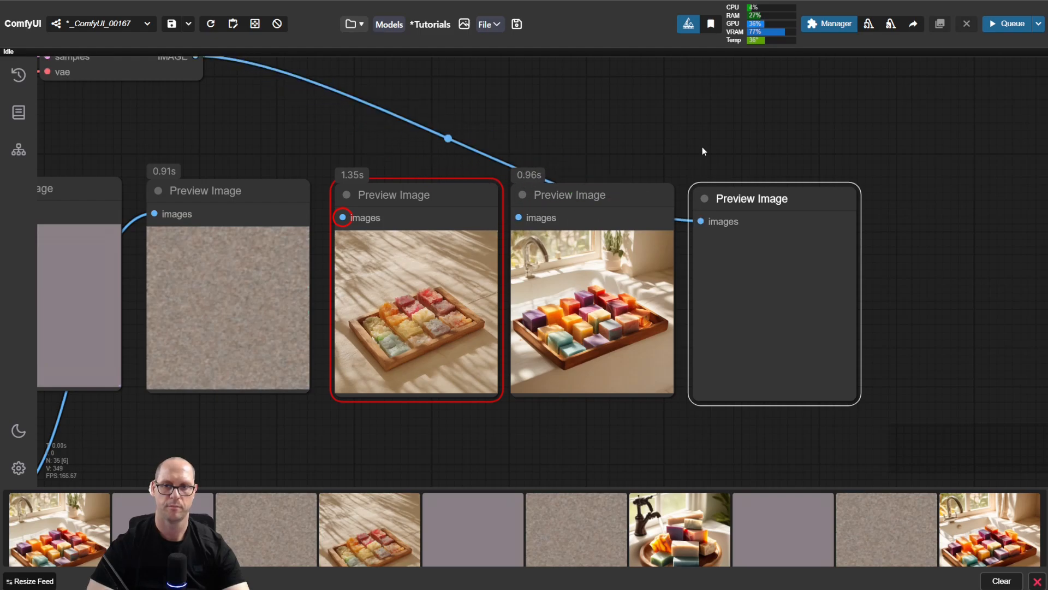
Step: Run the workflow at cfg 8 and compare the new image with the cfg 2 and cfg 5 previews
click(702, 146)
key(ctrl+Return)
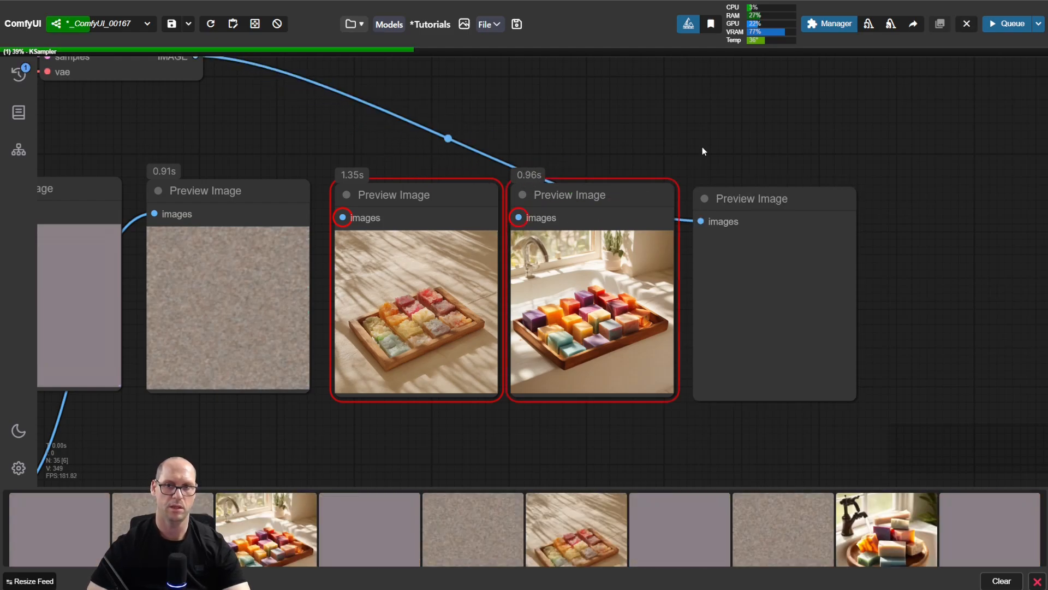
click(753, 199)
scroll(869, 247, up, 2)
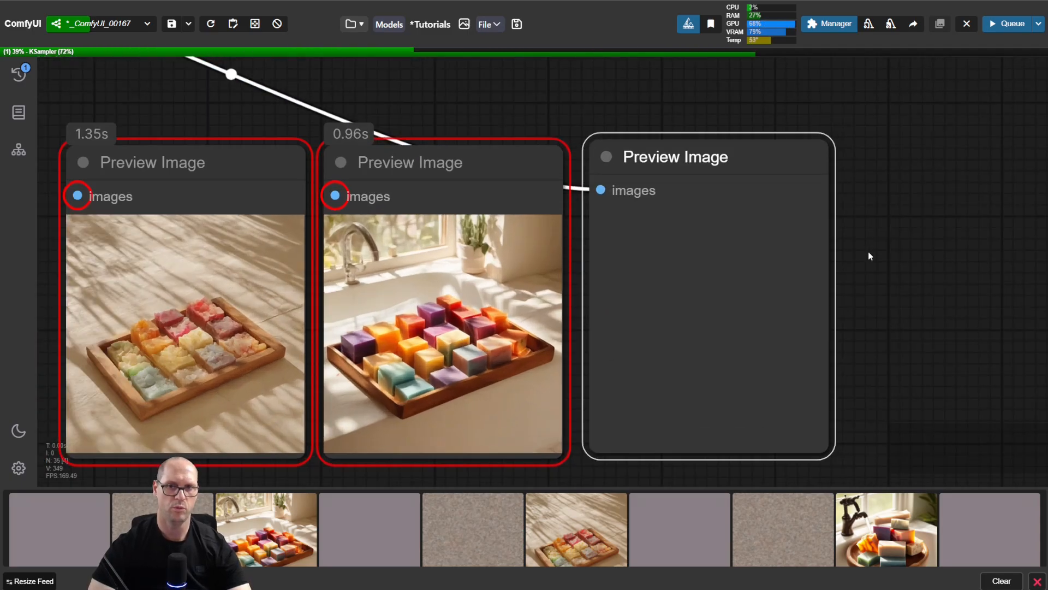
scroll(869, 251, up, 1)
drag(868, 251, 915, 255)
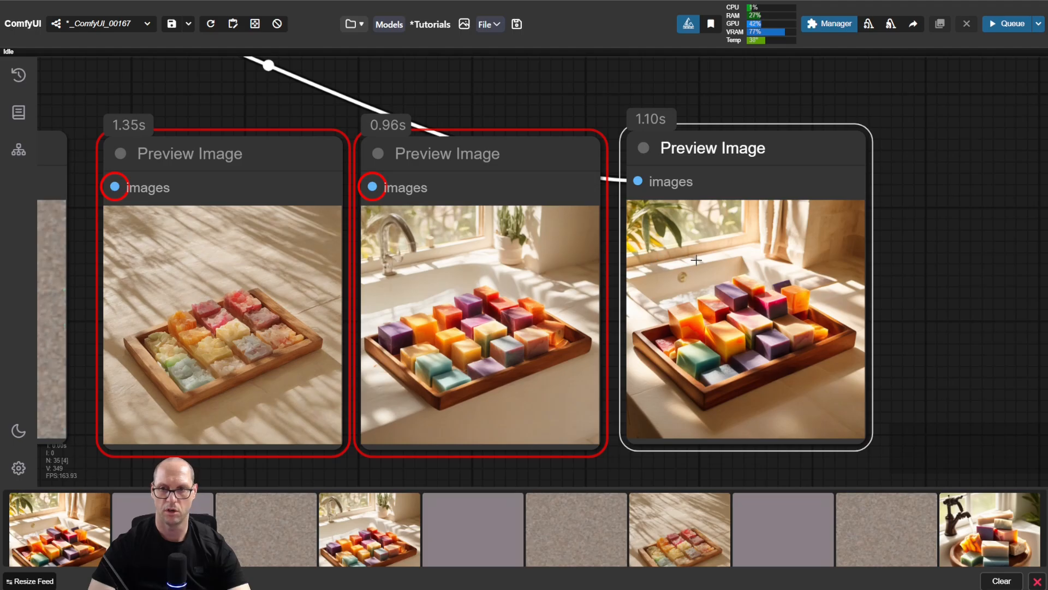
Step: Set the KSampler's cfg to 15
scroll(185, 107, down, 4)
drag(170, 102, 586, 153)
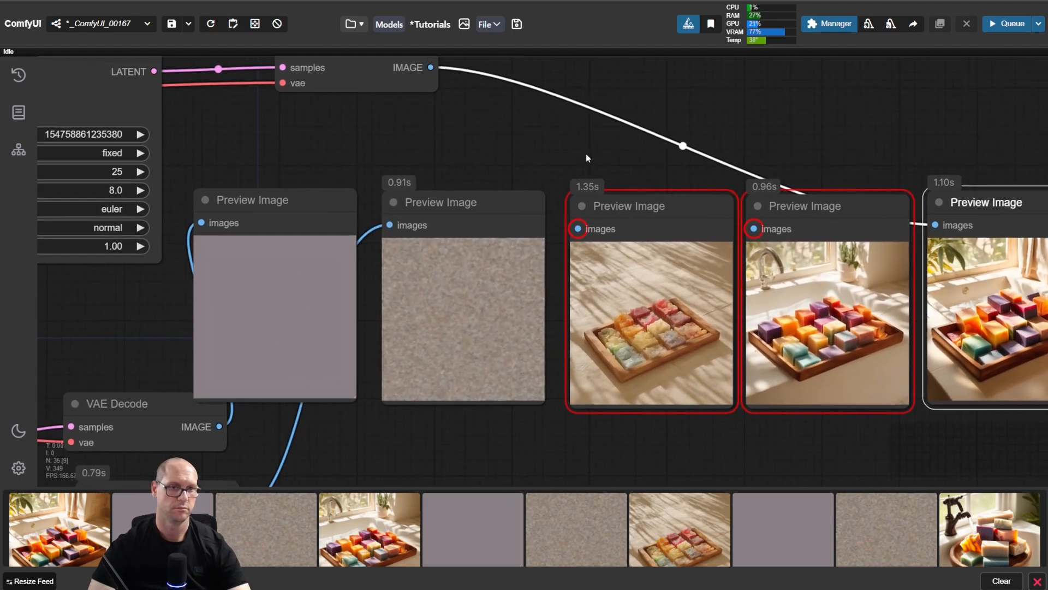
scroll(585, 153, down, 2)
drag(297, 155, 401, 179)
click(274, 218)
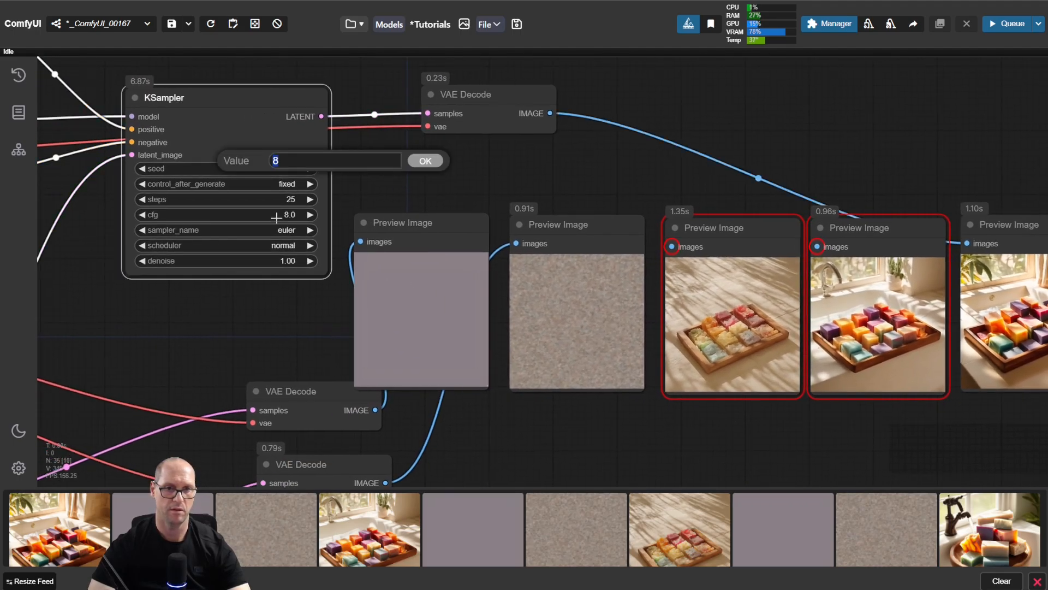
Step: Connect the VAE Decode image output to another Preview Image copy and run the workflow to preview the cfg 15 image
drag(407, 235, 556, 235)
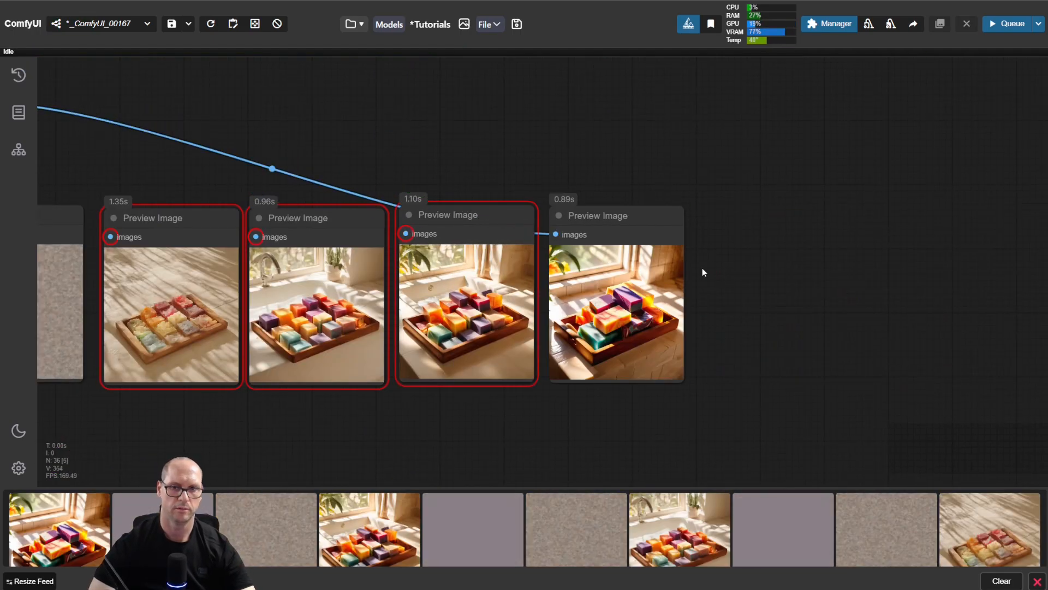
scroll(702, 267, up, 4)
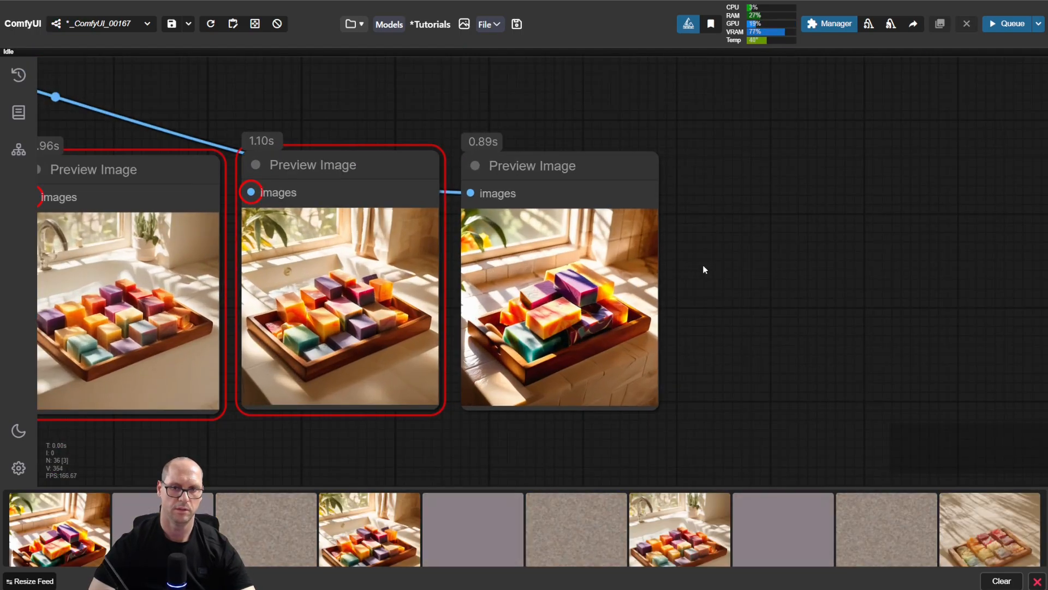
drag(682, 292, 765, 279)
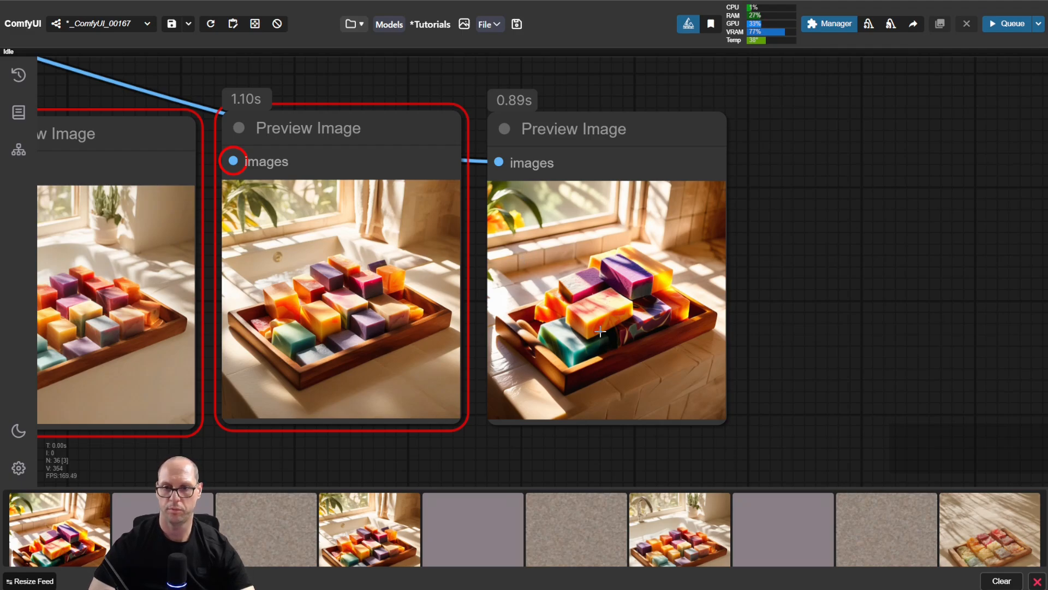
scroll(824, 340, down, 4)
drag(826, 344, 1029, 288)
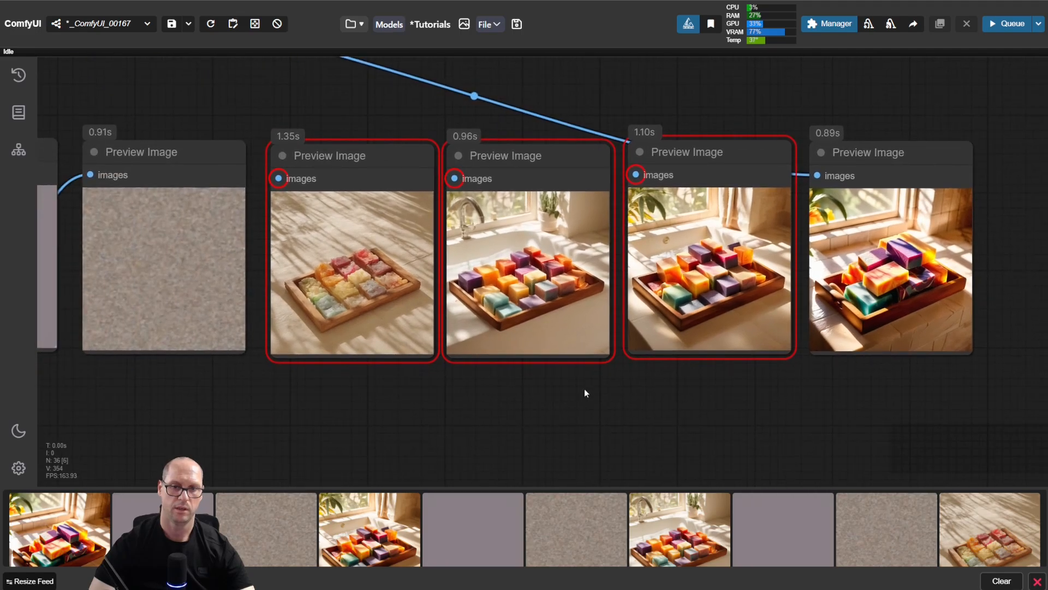
Step: Read the prompt in the U-NAI Get Text node and highlight the word "bathroom" to check it against the generated images
scroll(327, 411, down, 4)
drag(287, 430, 767, 321)
drag(136, 325, 588, 310)
scroll(382, 208, up, 6)
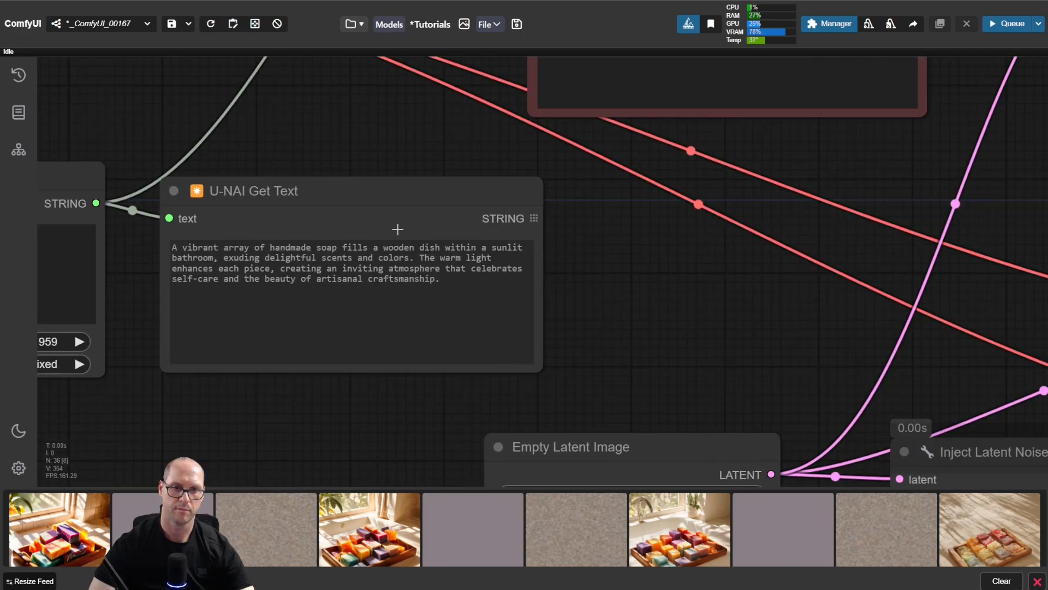
scroll(382, 199, up, 1)
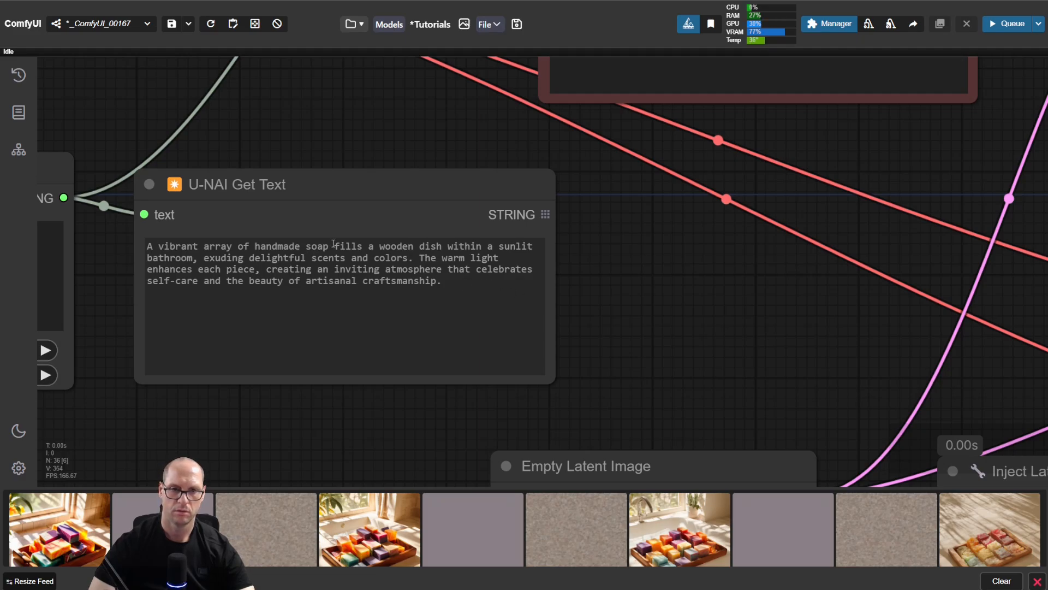
drag(234, 258, 210, 282)
click(323, 288)
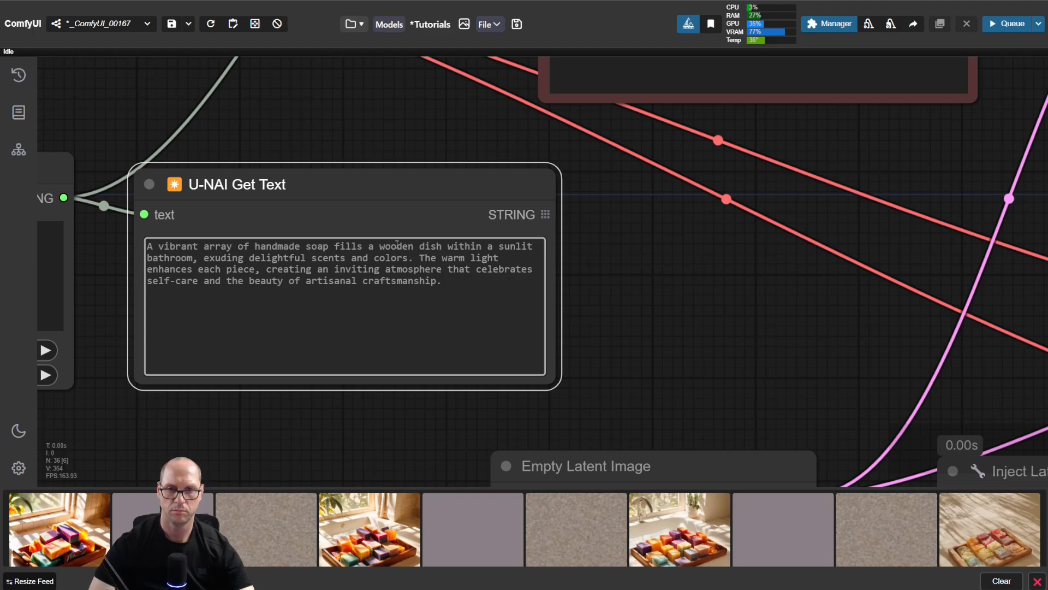
double_click(172, 260)
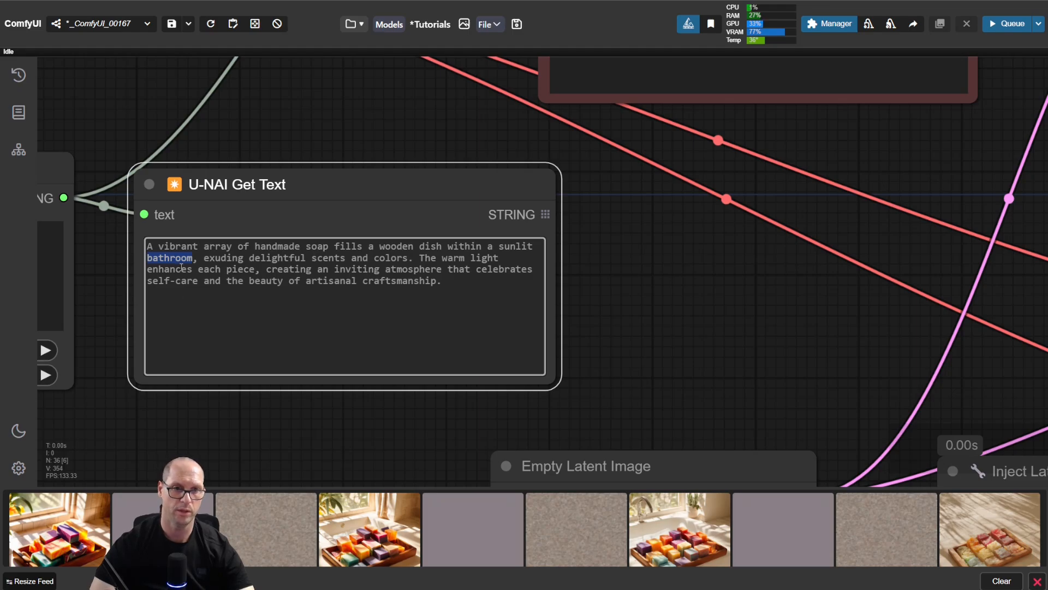
Step: Compare the cfg 2, 5, 8 and 15 preview images for setting, detail, colour and contrast
drag(726, 295, 308, 304)
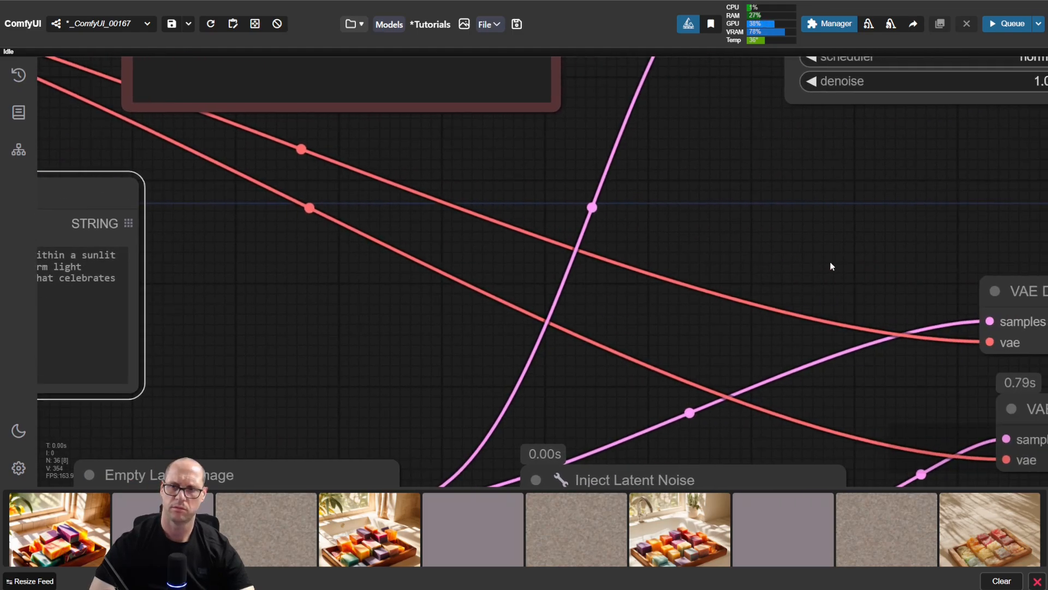
drag(870, 239, 307, 241)
scroll(569, 352, down, 2)
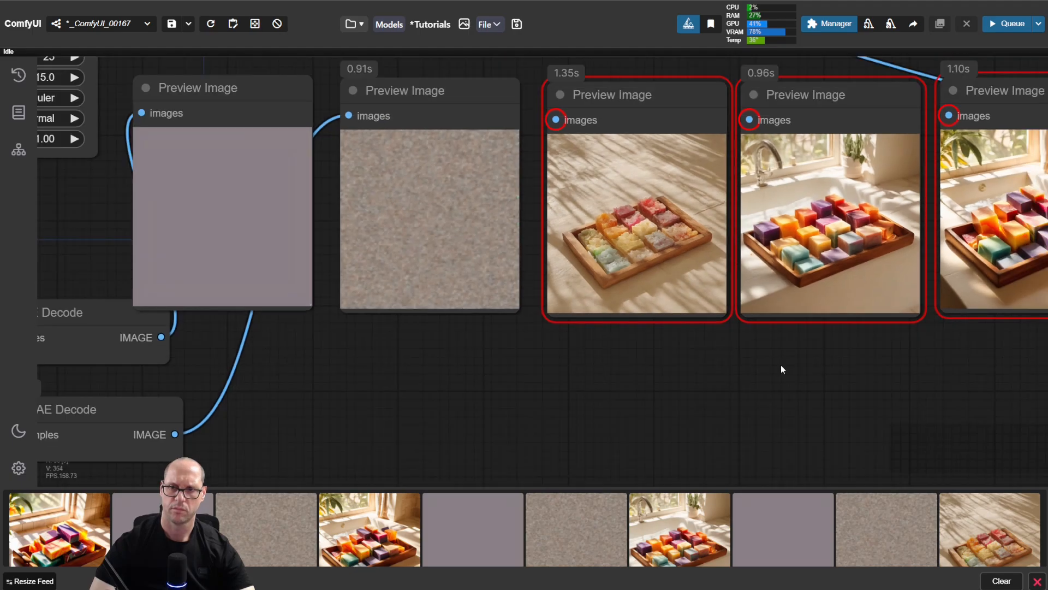
drag(782, 367, 405, 398)
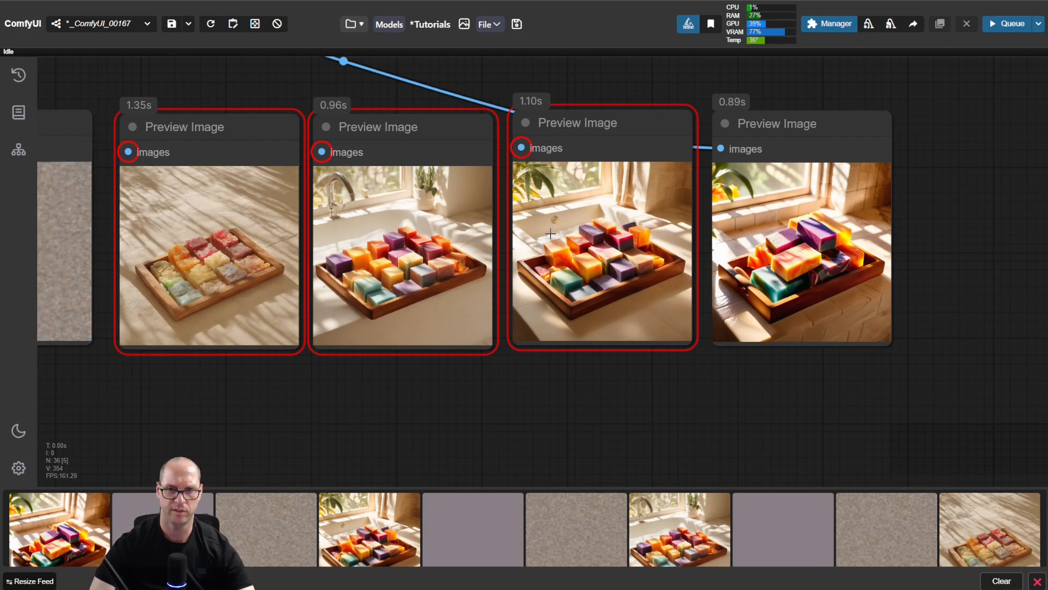
scroll(324, 396, down, 3)
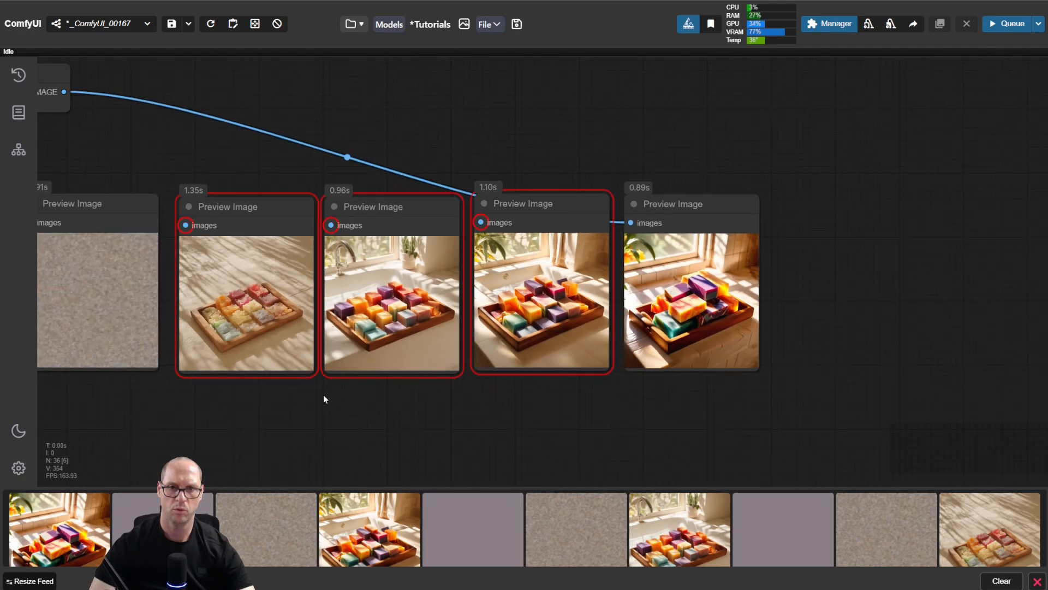
drag(324, 399, 574, 465)
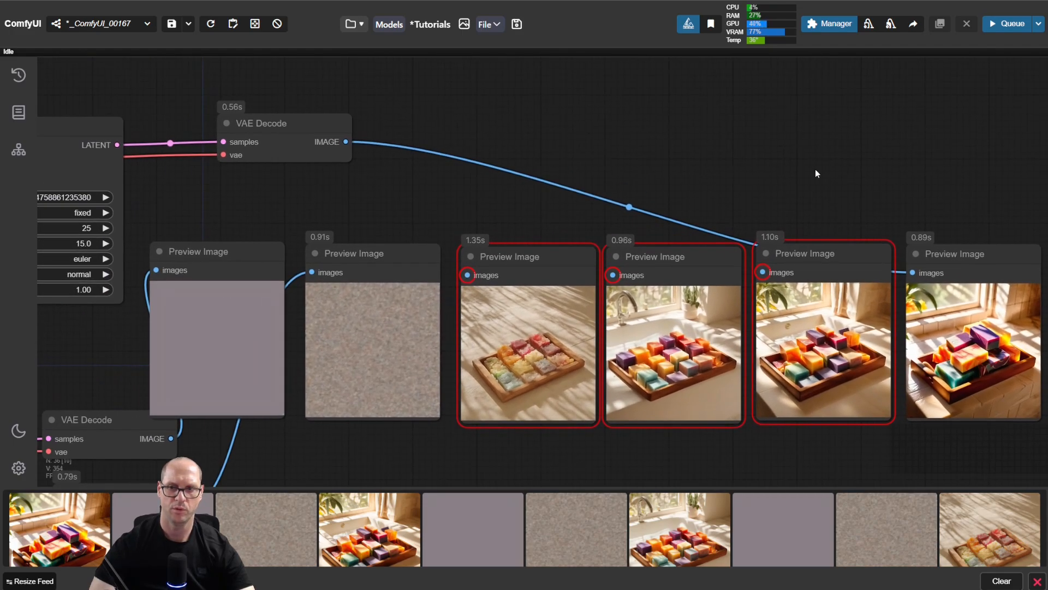
drag(900, 177, 680, 187)
scroll(803, 242, up, 5)
scroll(809, 298, up, 3)
drag(825, 355, 830, 266)
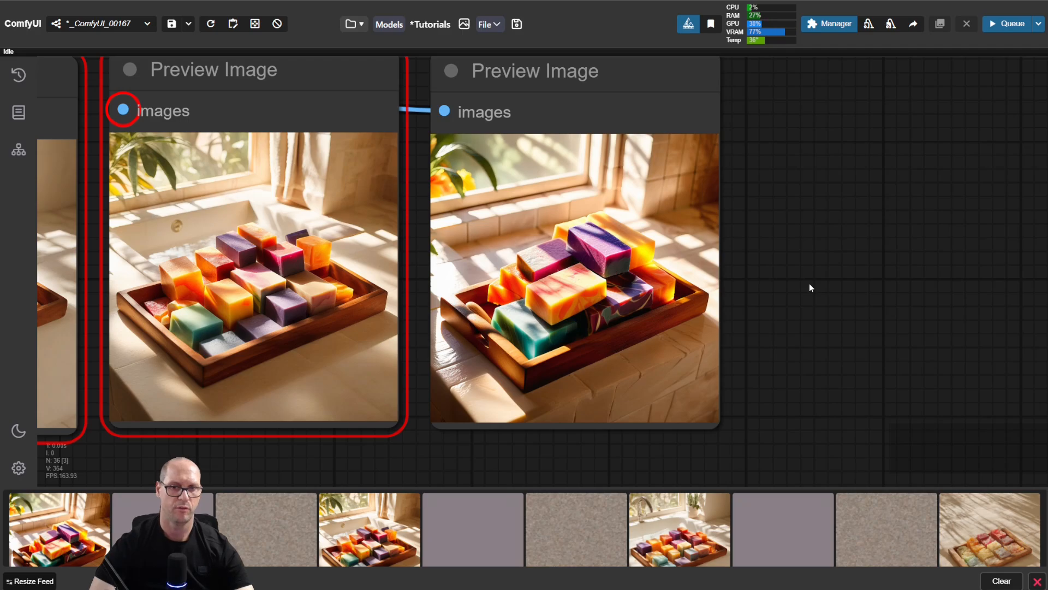
scroll(809, 283, down, 4)
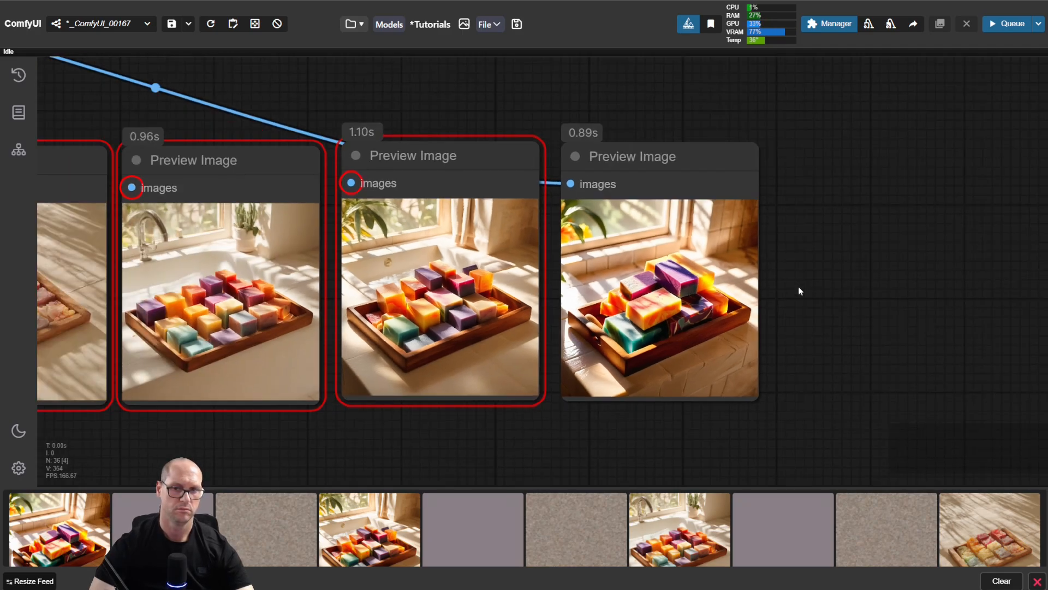
drag(367, 434, 548, 432)
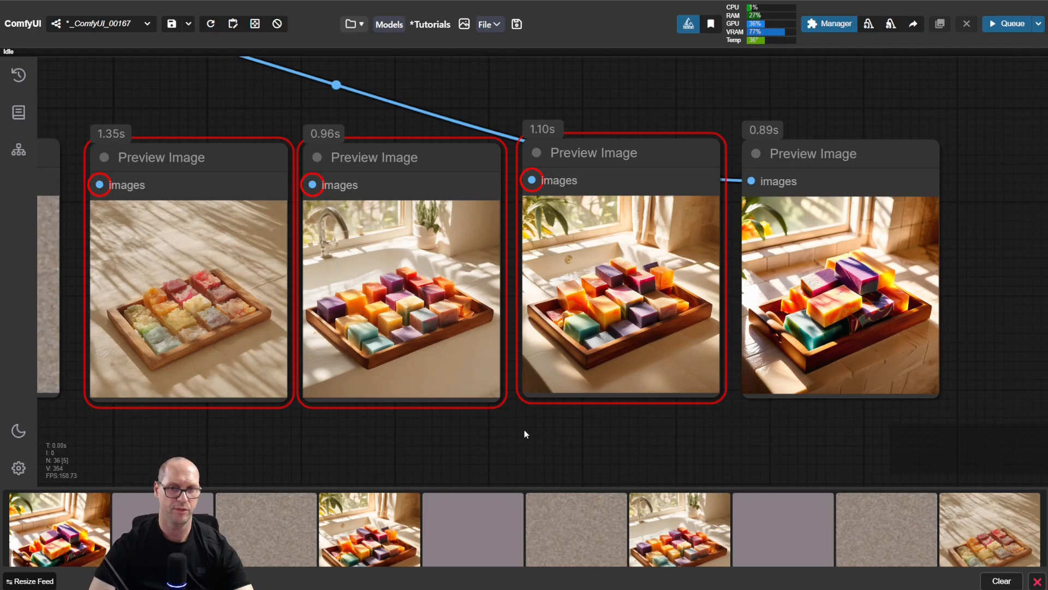
scroll(257, 126, down, 3)
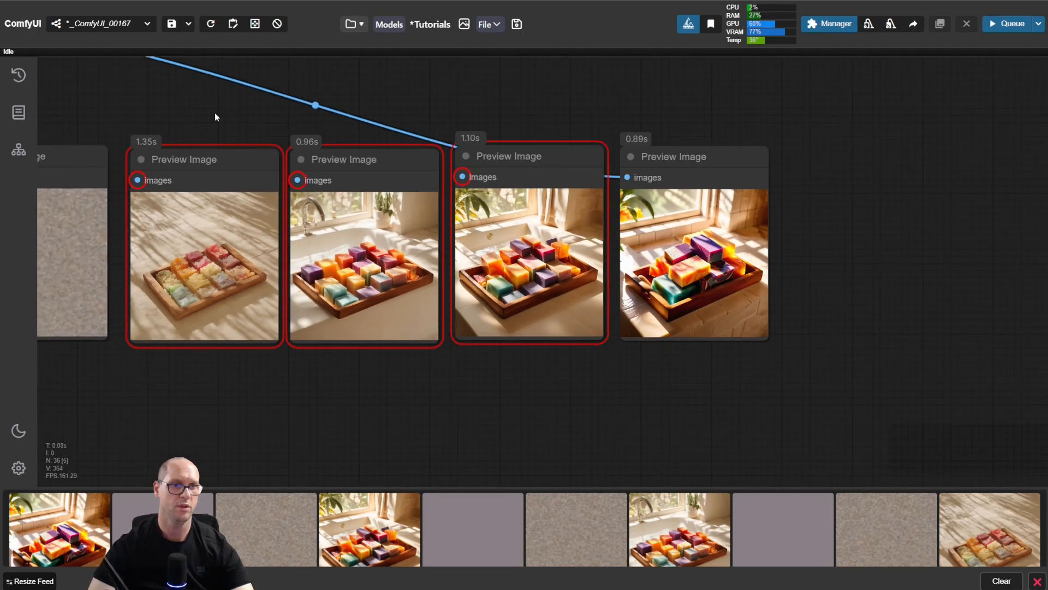
Step: Set the KSampler's cfg to 7
drag(215, 113, 645, 165)
drag(395, 155, 576, 164)
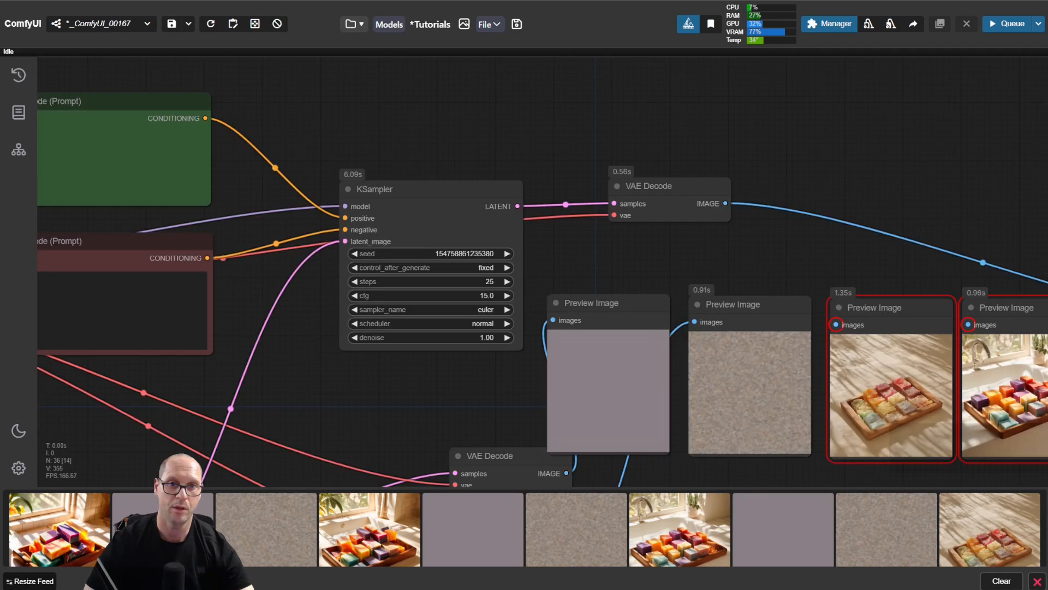
drag(327, 121, 836, 251)
drag(455, 163, 735, 152)
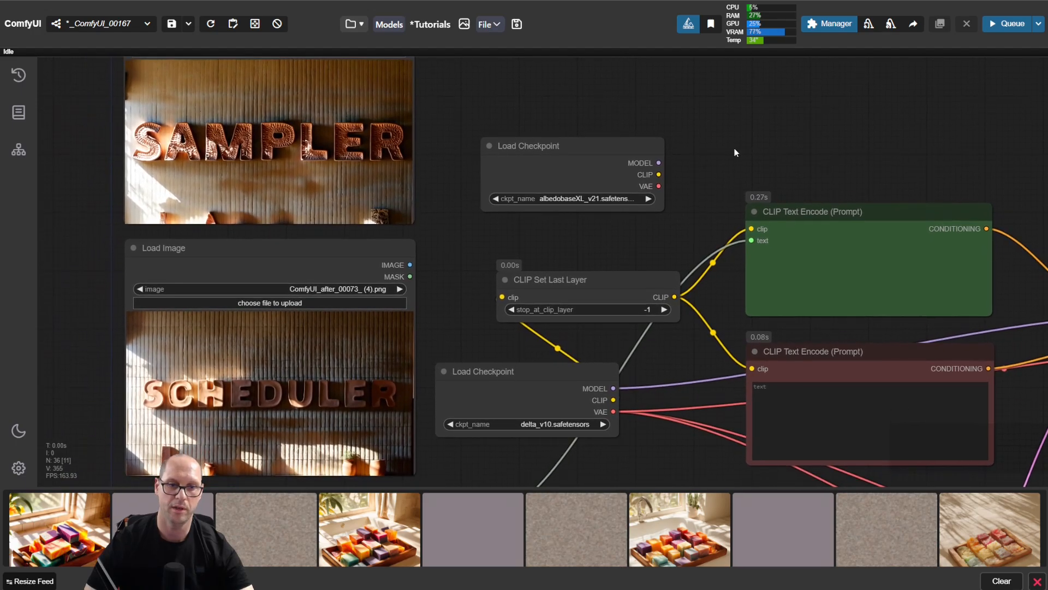
drag(806, 157, 539, 106)
scroll(594, 304, up, 2)
scroll(594, 303, up, 2)
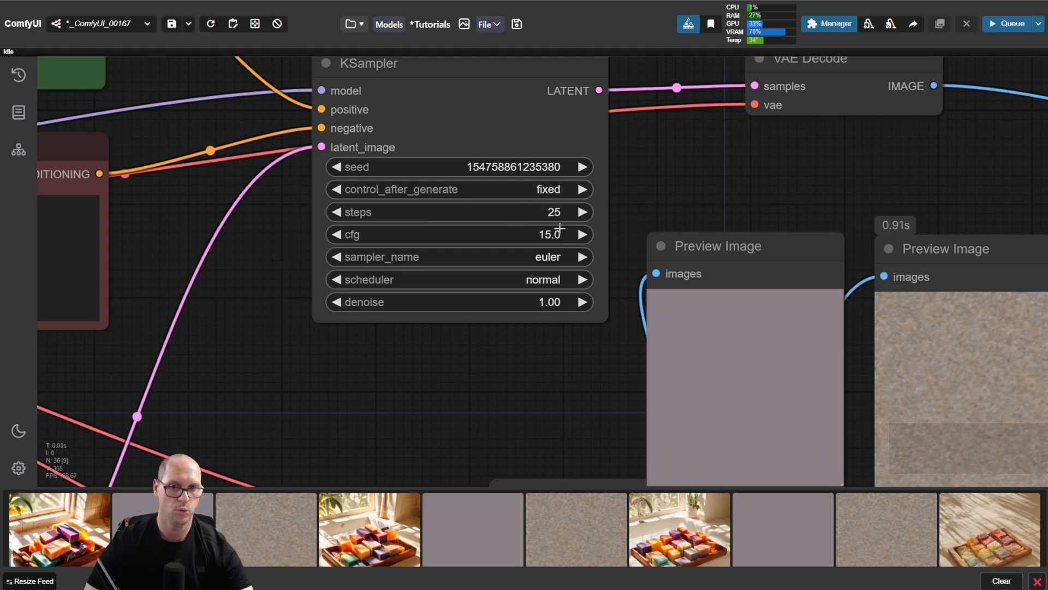
click(531, 235)
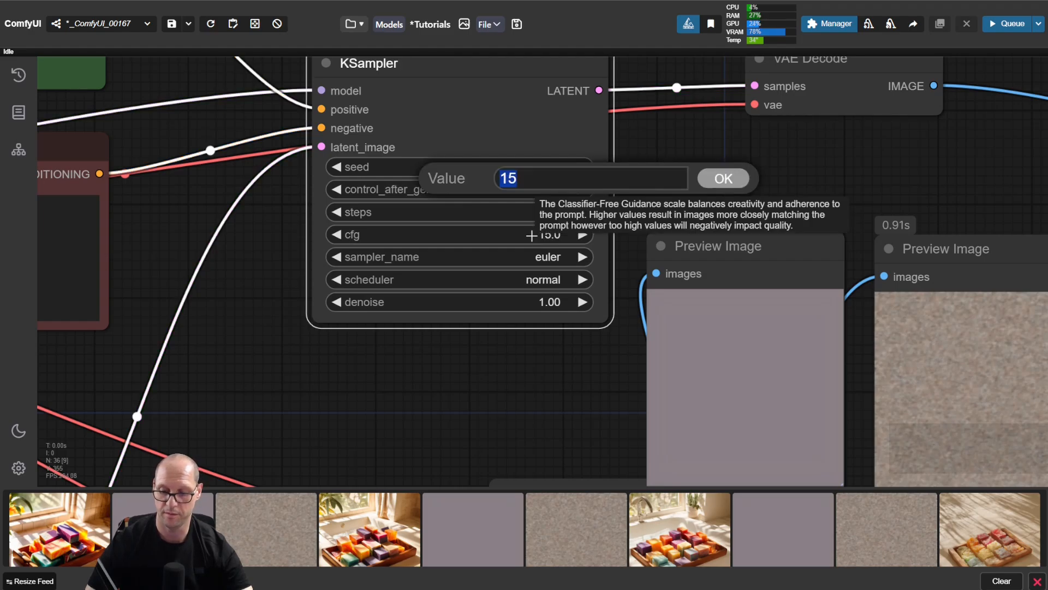
text(7)
key(Return)
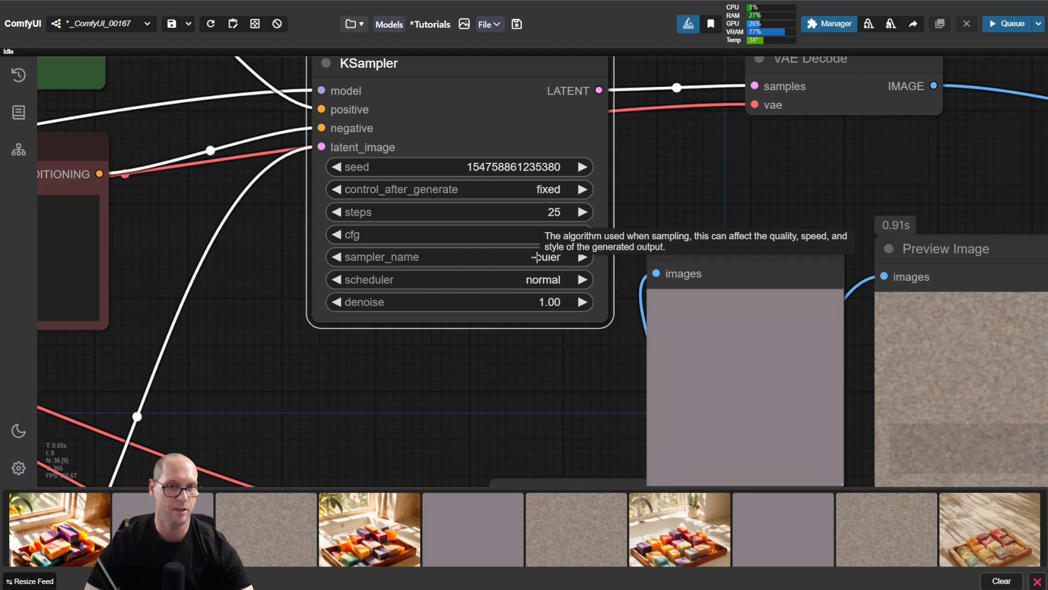
click(424, 262)
click(424, 191)
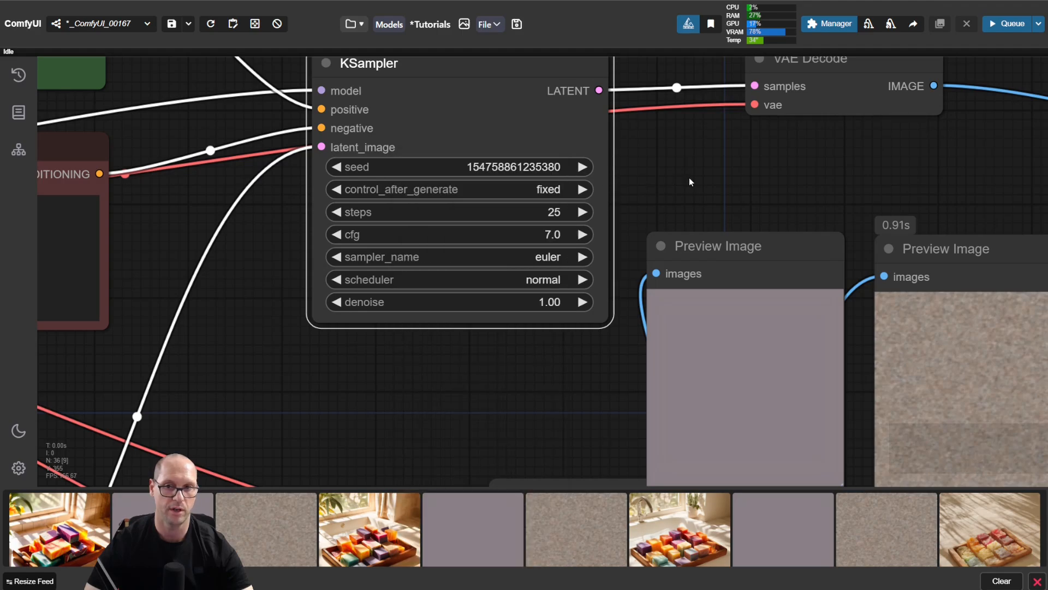
scroll(689, 178, down, 3)
drag(938, 184, 393, 157)
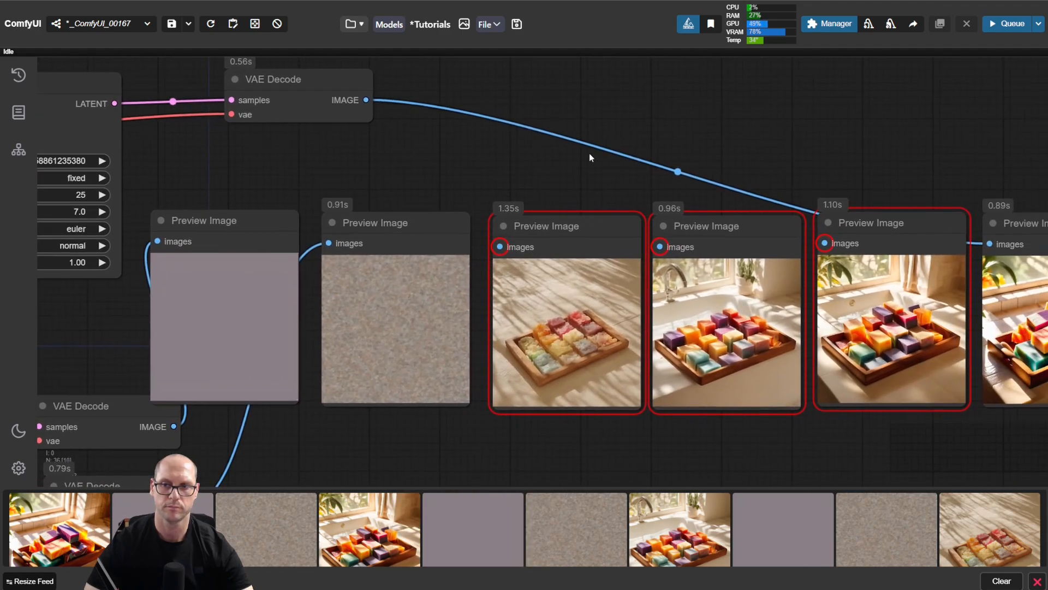
Step: Delete the three disconnected Preview Image nodes and move the remaining one beside the noise preview
drag(799, 130, 661, 106)
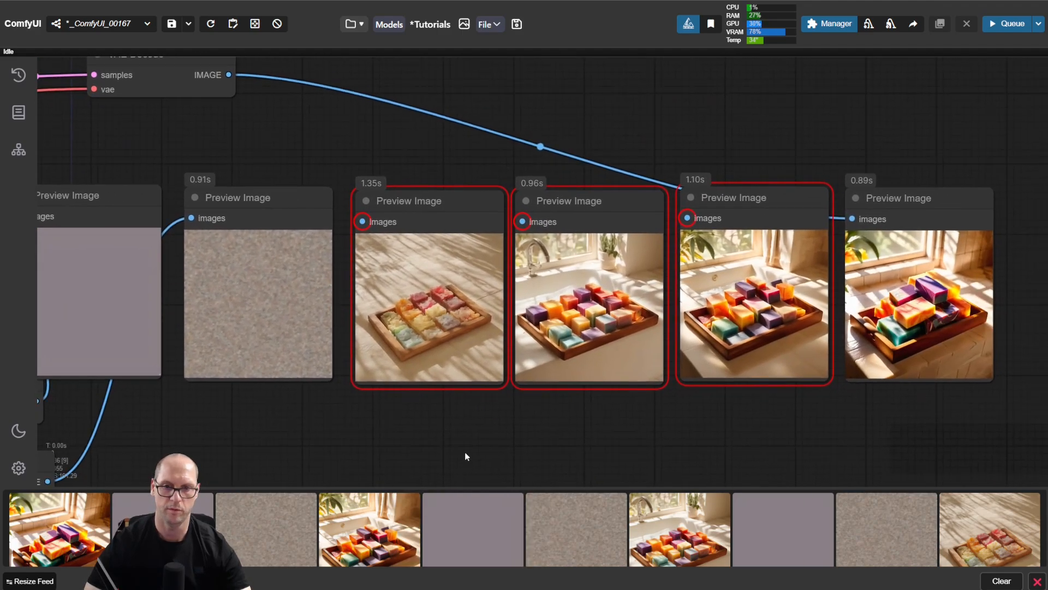
drag(464, 451, 754, 314)
key(Delete)
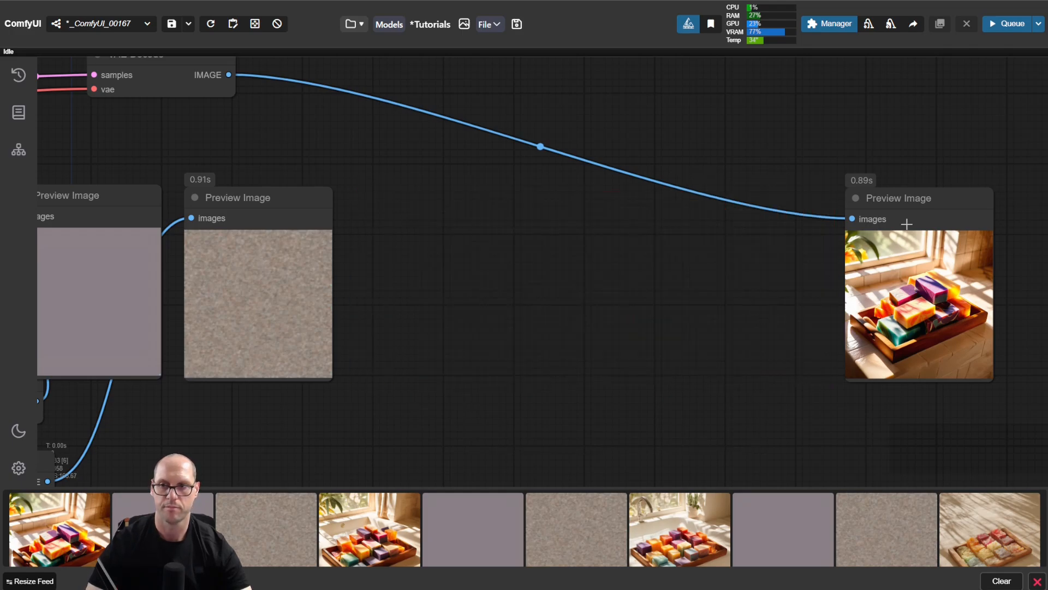
drag(948, 197, 495, 194)
Step: Run the workflow with the euler sampler at cfg 7 and place two Preview Image copies beside the connected one
key(ctrl+Return)
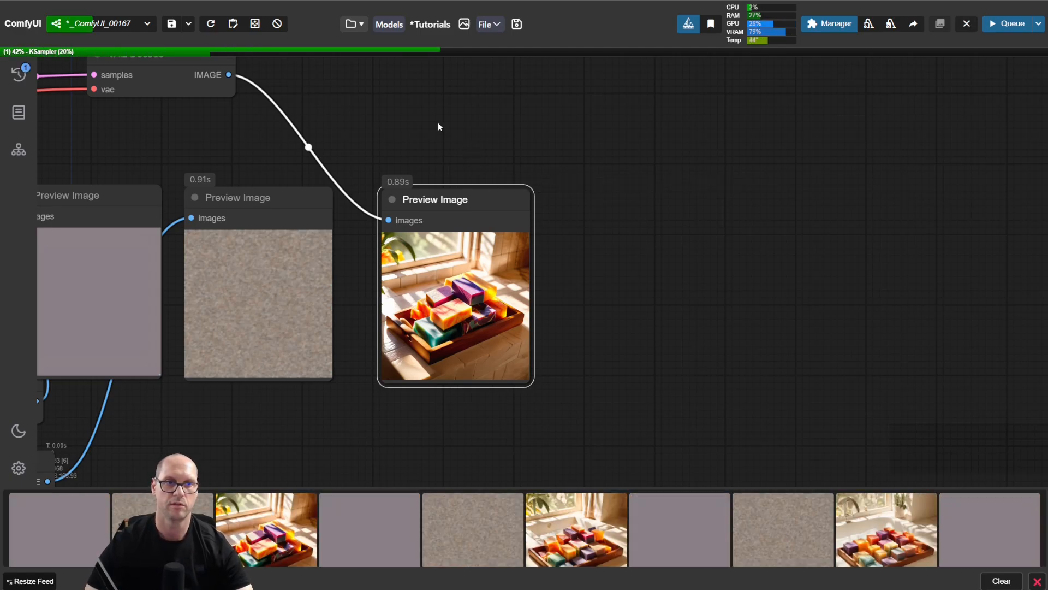
drag(161, 130, 368, 164)
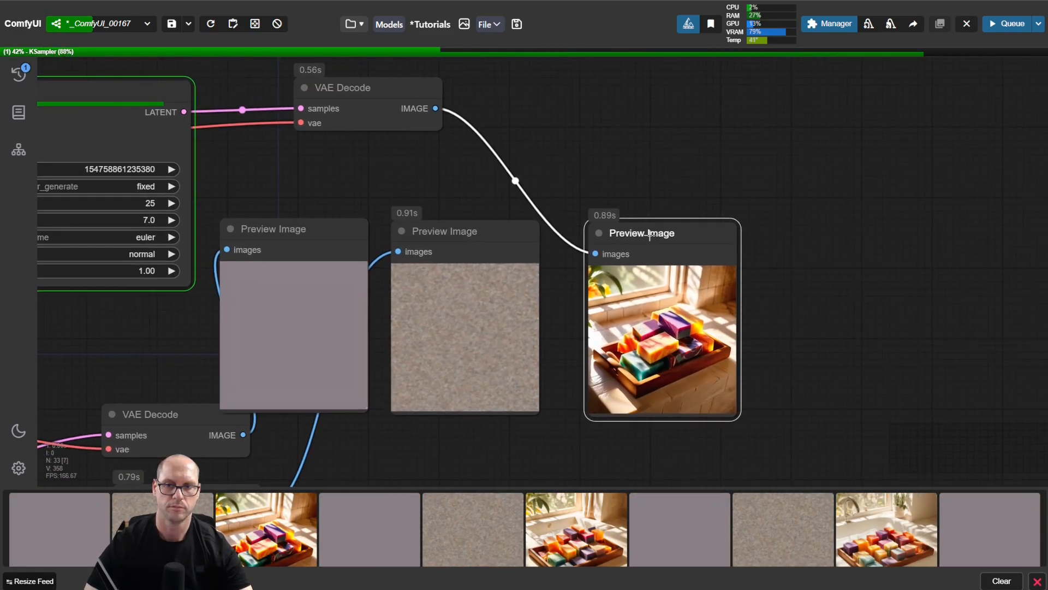
drag(650, 233, 964, 233)
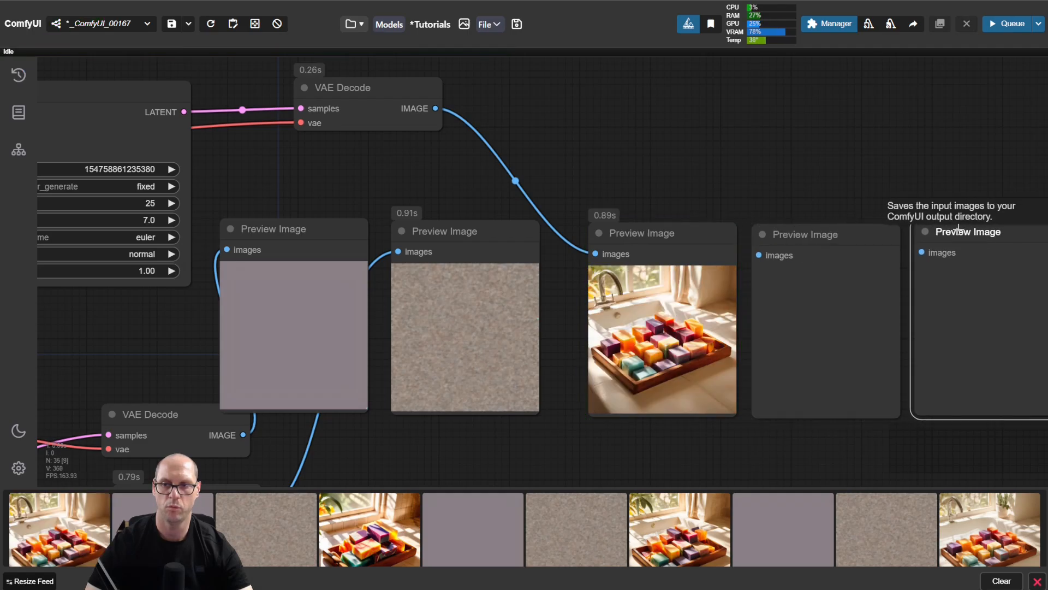
Step: Set the KSampler's sampler_name to dpmpp_2m
drag(714, 151, 796, 147)
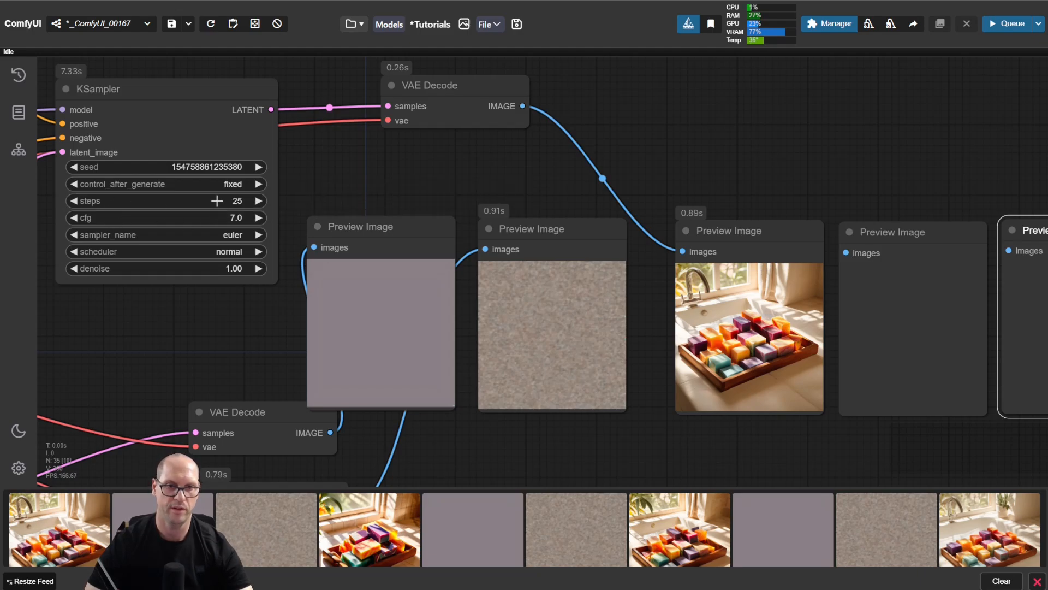
click(151, 235)
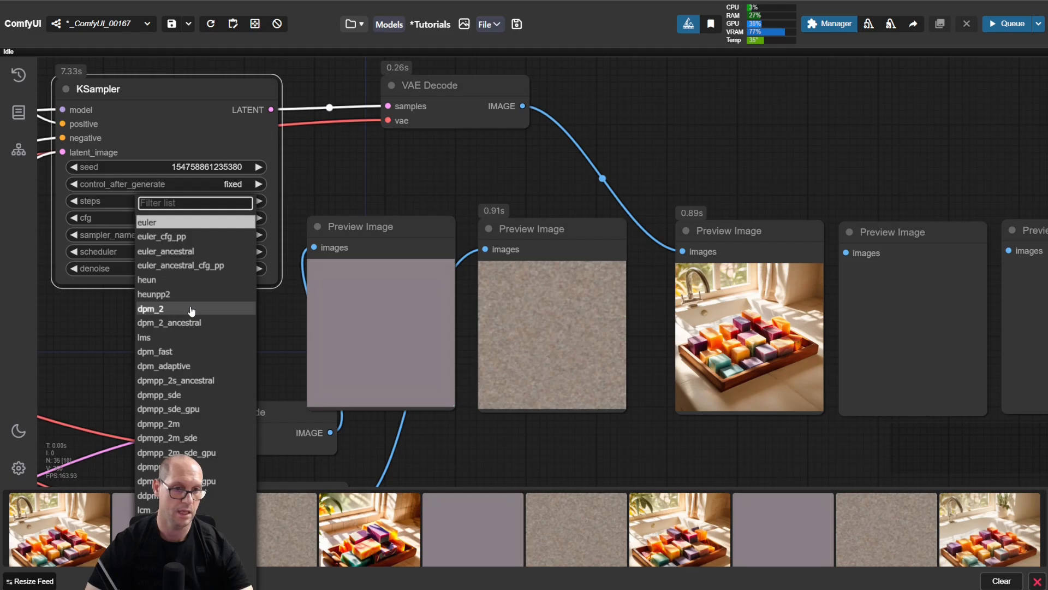
click(219, 425)
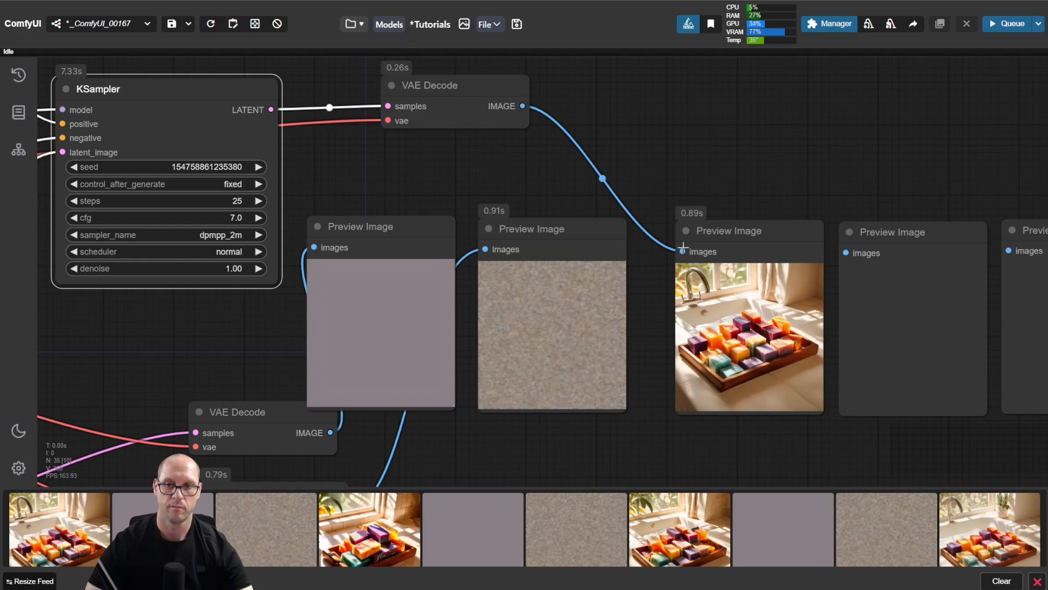
Step: Reroute the VAE Decode image to the second Preview Image and run the workflow to compare dpmpp_2m with euler
drag(683, 251, 846, 253)
click(818, 168)
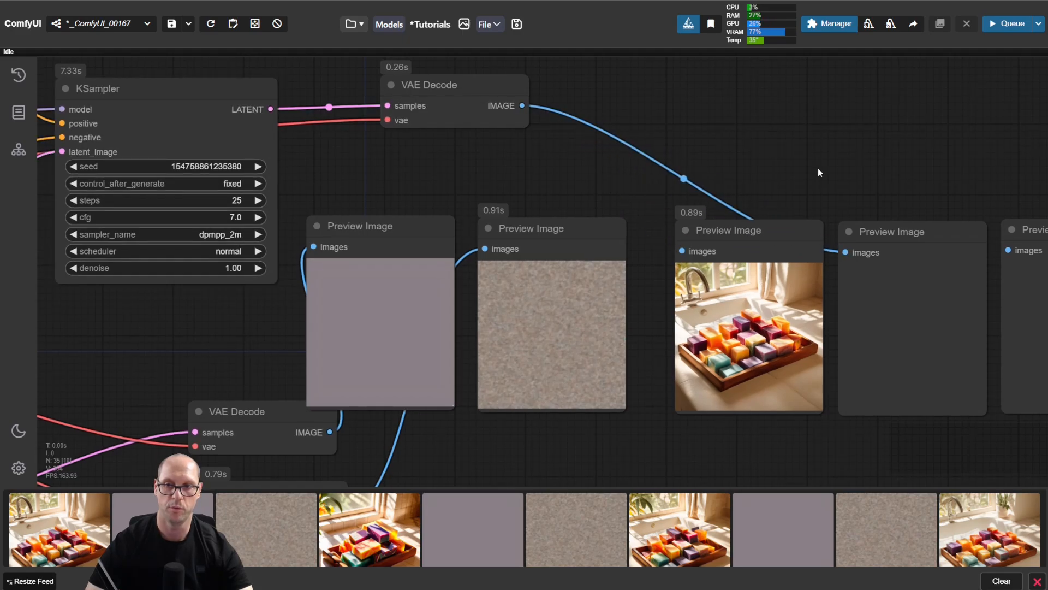
key(ctrl+Return)
drag(915, 169, 600, 165)
scroll(518, 322, up, 7)
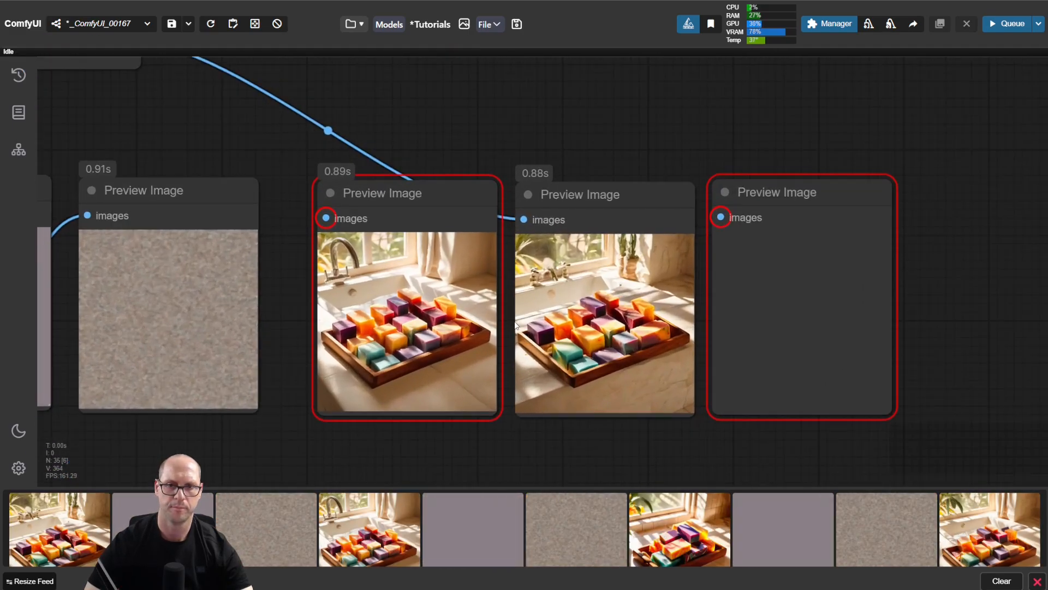
scroll(511, 314, down, 1)
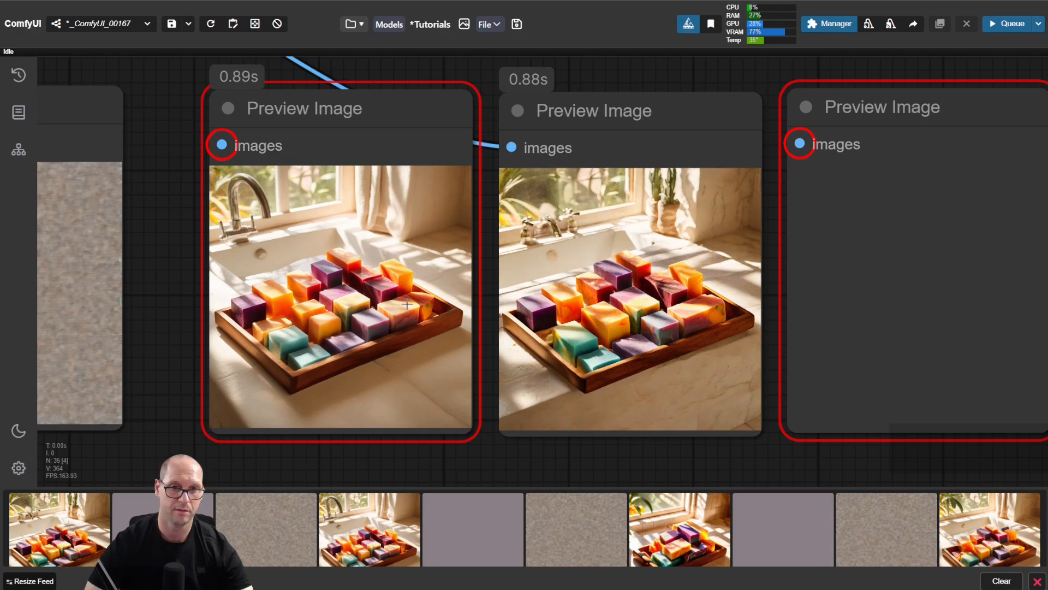
scroll(508, 297, down, 5)
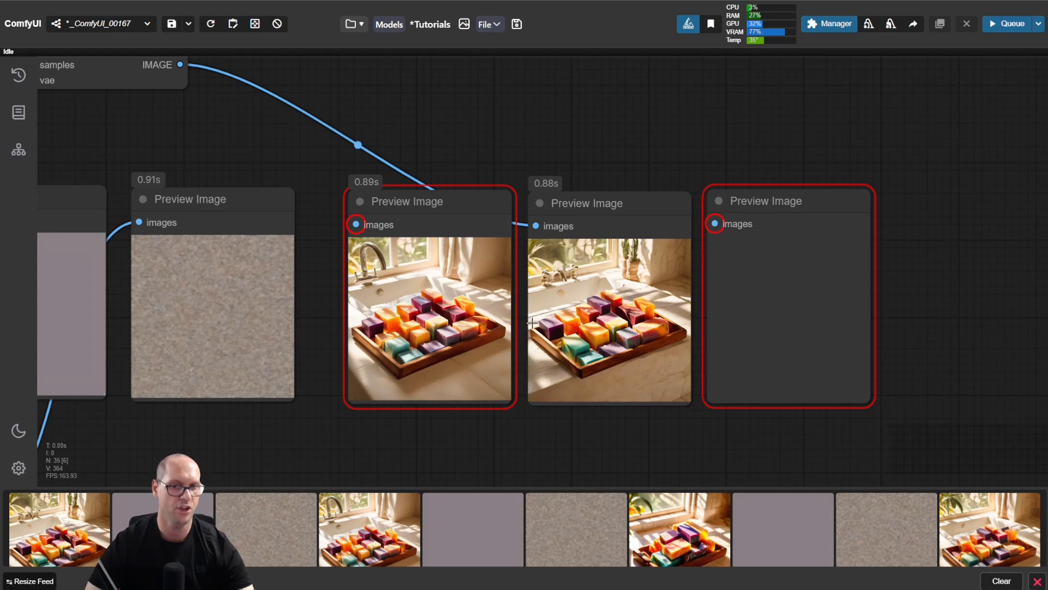
Step: Reroute the VAE Decode image to the third Preview Image and set the KSampler's sampler_name to ddim
mouse_move(212, 152)
mouse_down()
mouse_move(476, 166)
mouse_move(575, 156)
mouse_move(197, 149)
mouse_up()
drag(529, 236, 698, 227)
drag(234, 172, 688, 178)
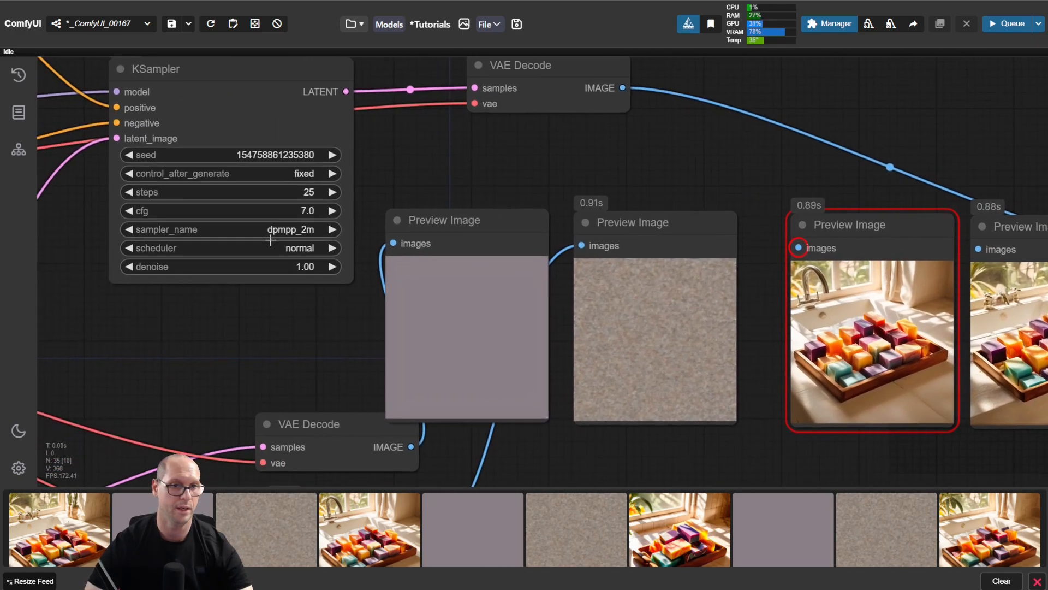
click(267, 229)
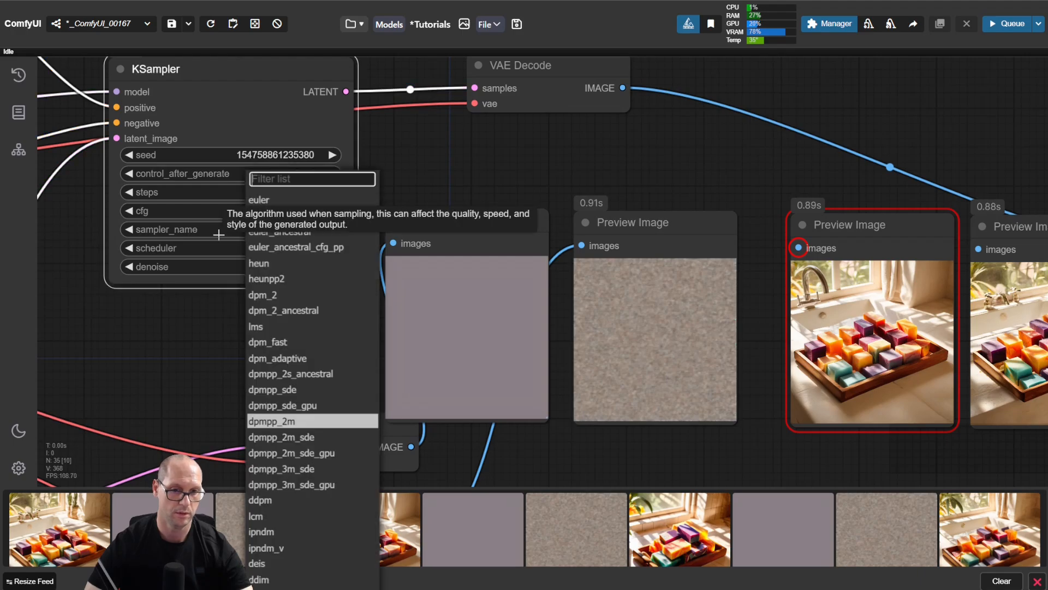
click(261, 579)
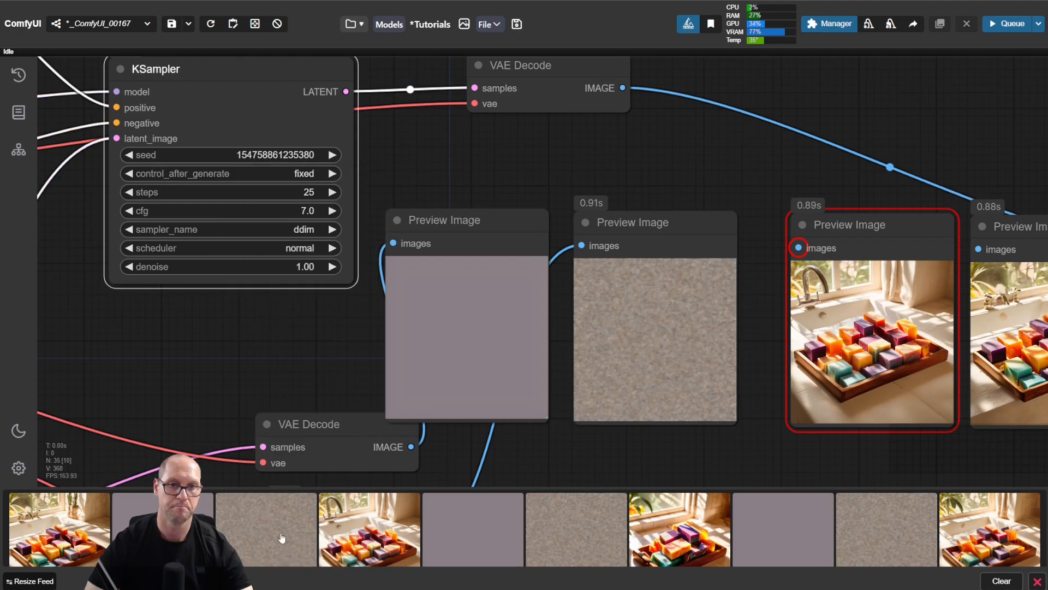
Step: Run the workflow and compare the ddim image with the euler and dpmpp_2m previews
drag(595, 196, 354, 166)
key(ctrl+Return)
scroll(1022, 356, up, 6)
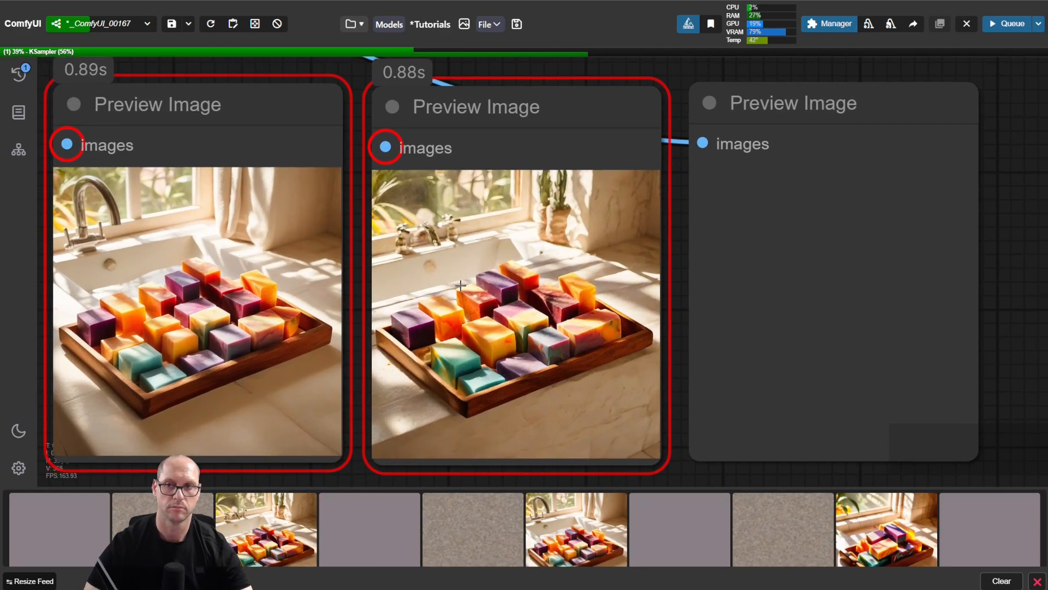
drag(1021, 356, 1038, 352)
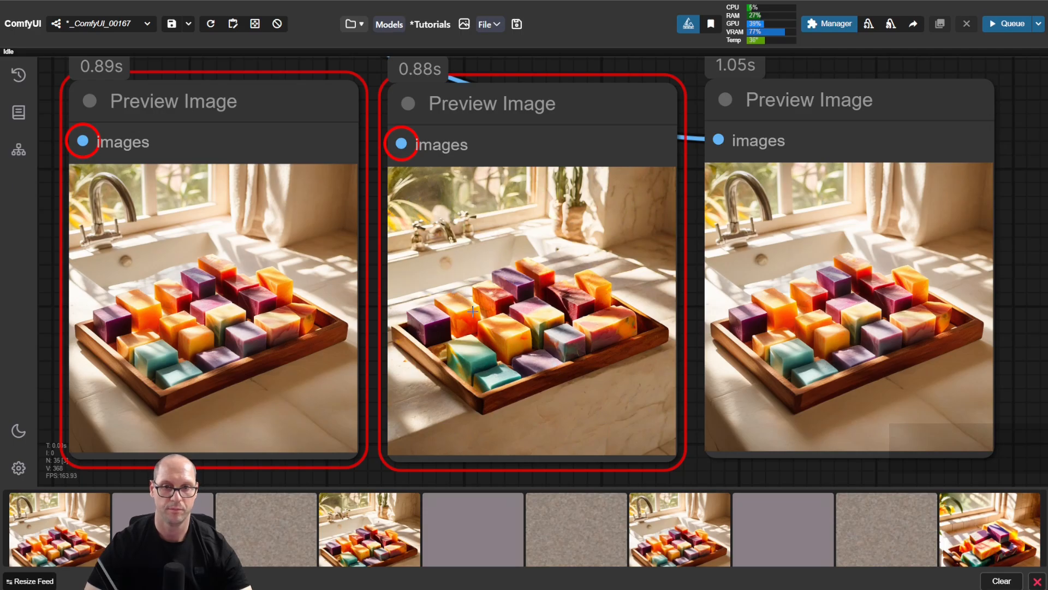
scroll(333, 292, down, 8)
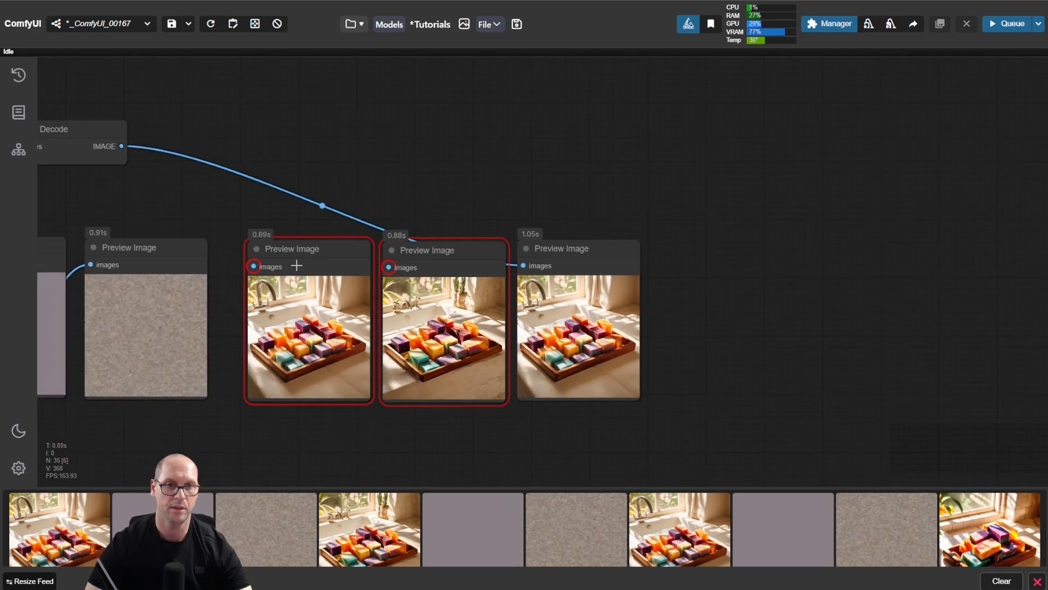
Step: Set the KSampler's sampler_name to dpmpp_2m and its scheduler to karras
drag(216, 206, 650, 219)
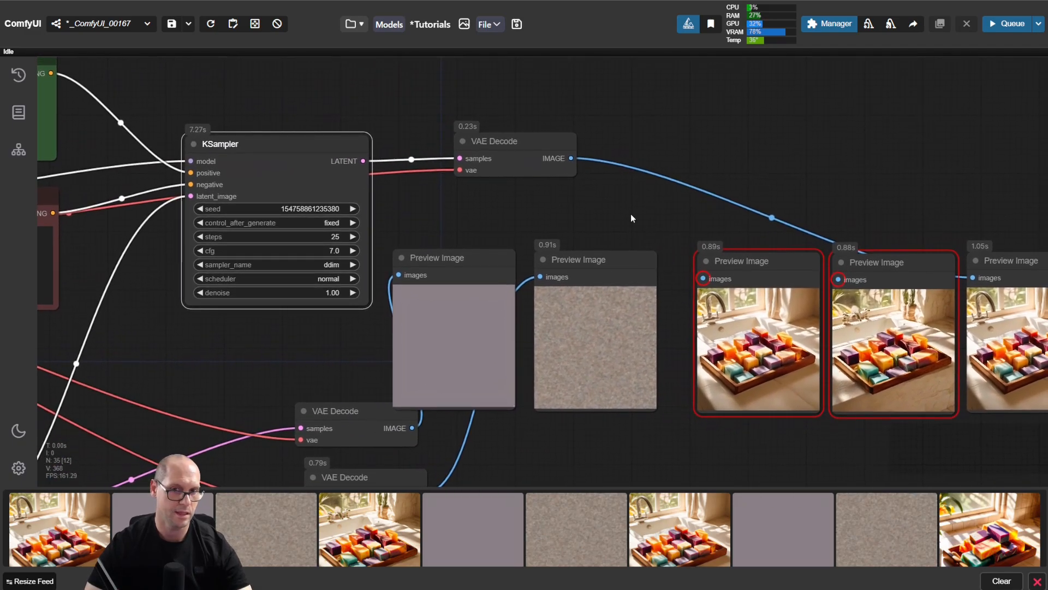
scroll(427, 282, up, 4)
click(280, 279)
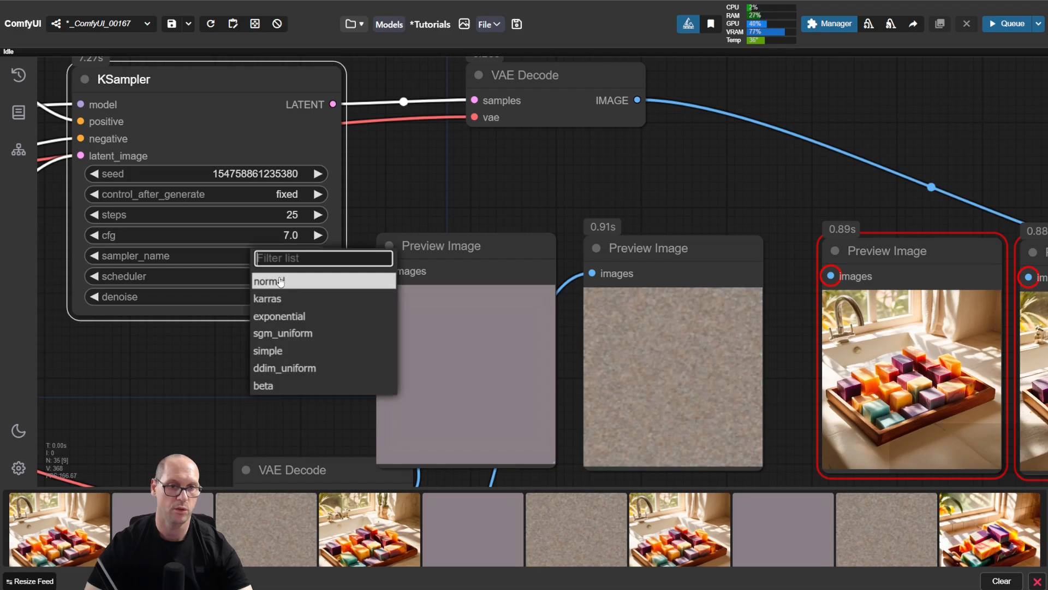
click(280, 281)
click(286, 257)
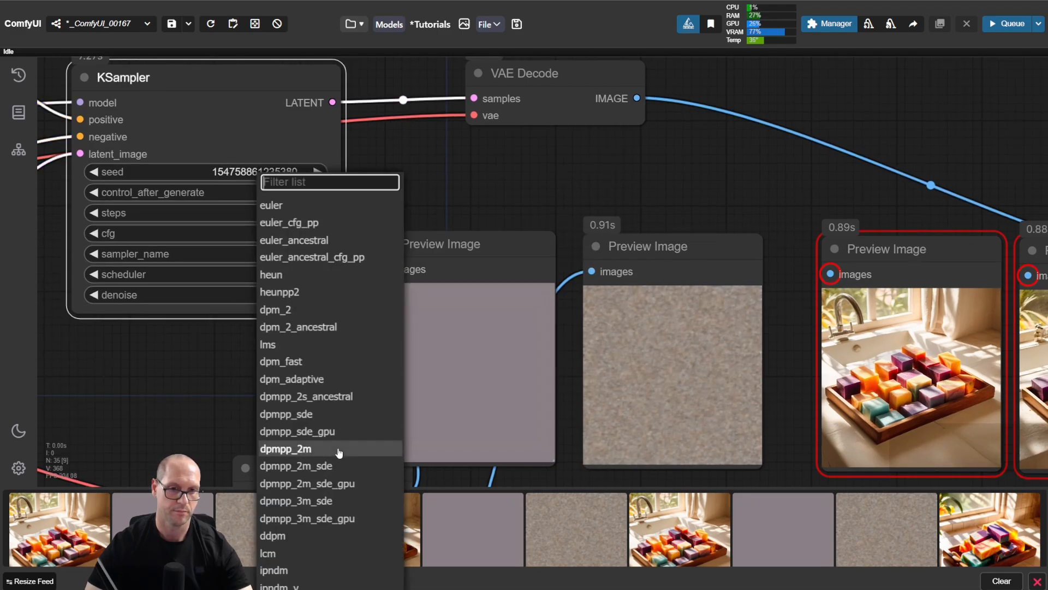
click(340, 453)
click(272, 275)
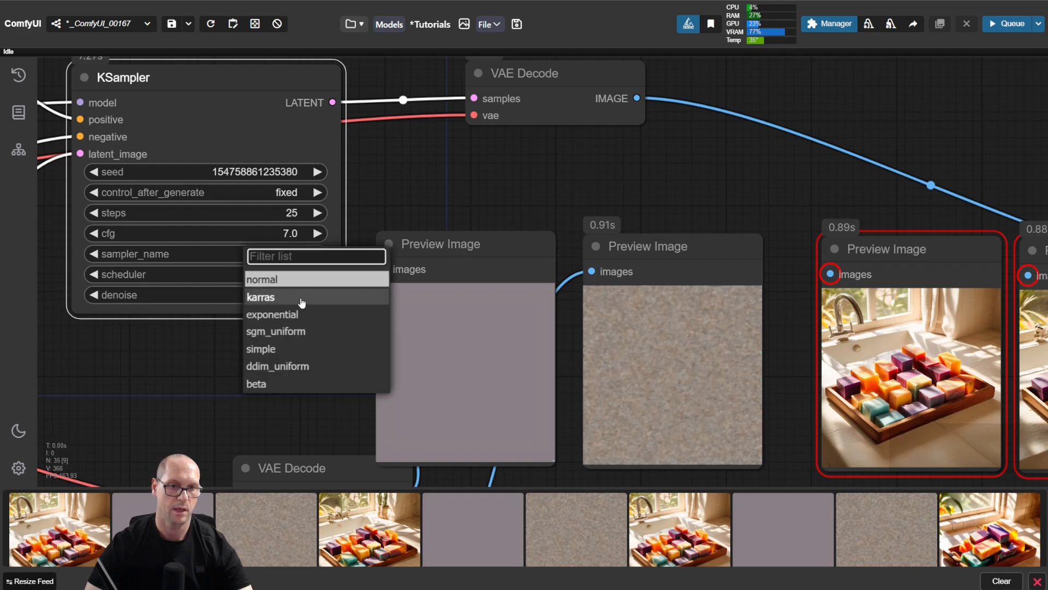
click(301, 298)
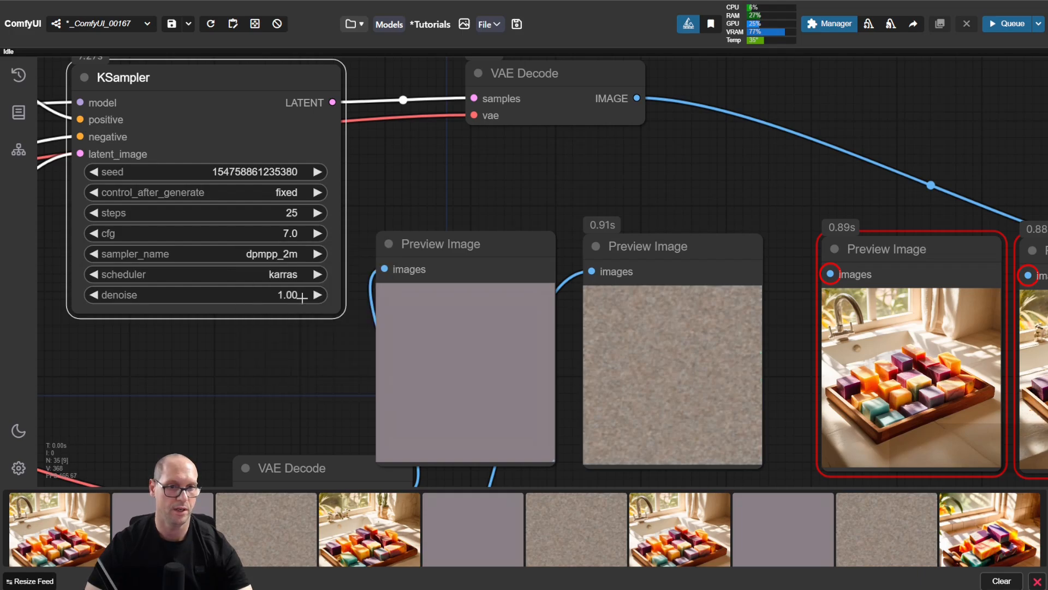
Step: Run the workflow and compare the dpmpp_2m karras image with the dpmpp_2m normal preview
drag(687, 181, 460, 181)
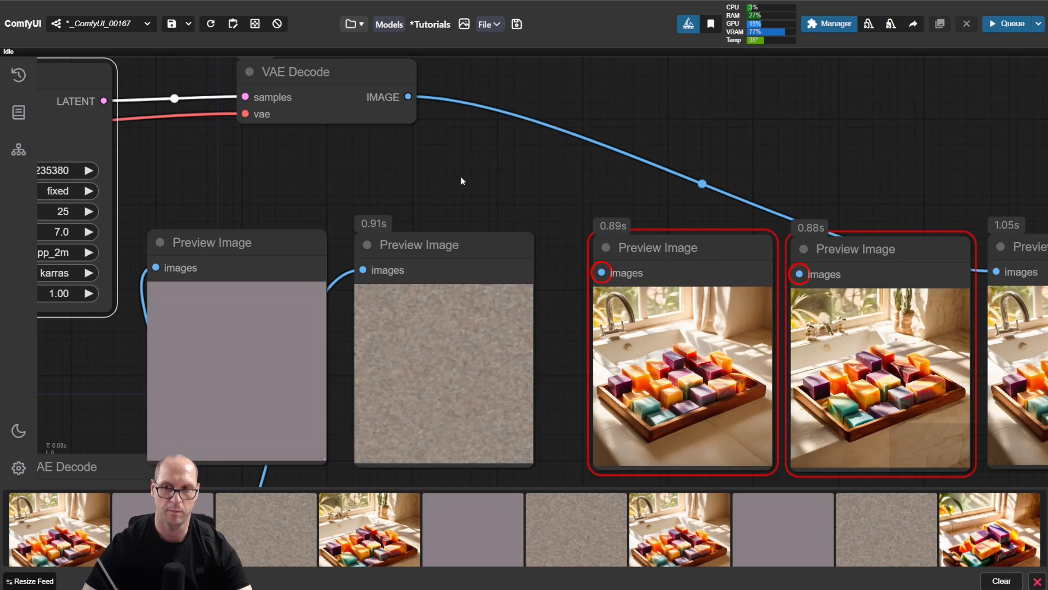
key(ctrl+Return)
drag(881, 113, 478, 63)
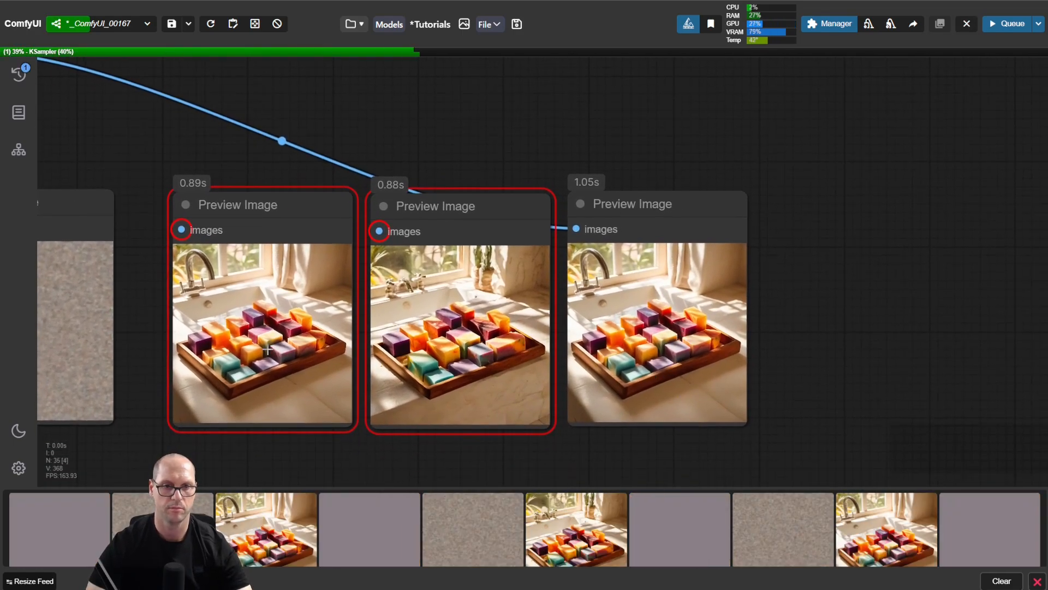
scroll(470, 292, up, 3)
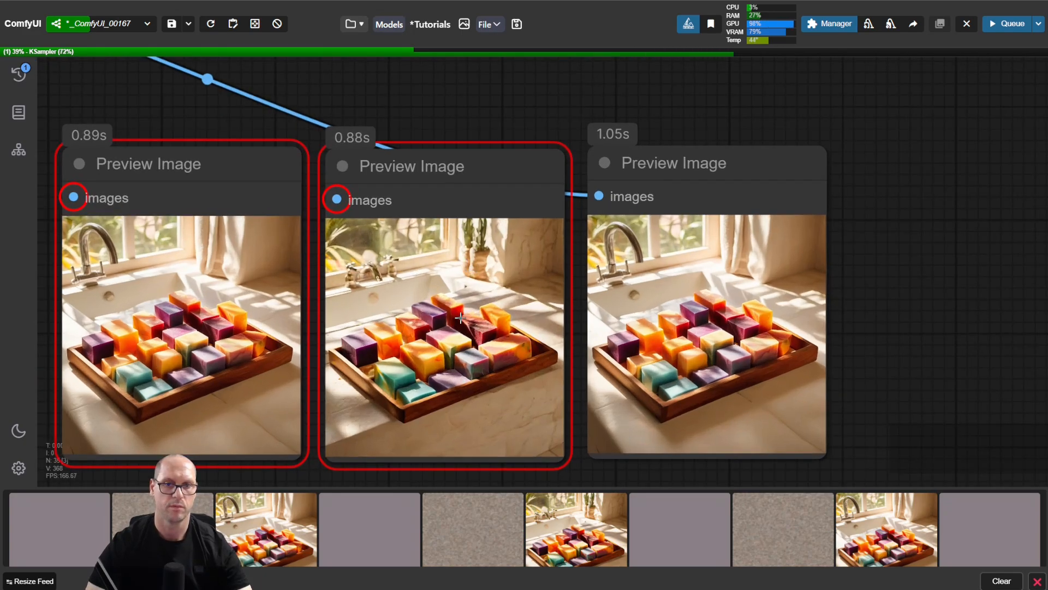
drag(460, 317, 491, 301)
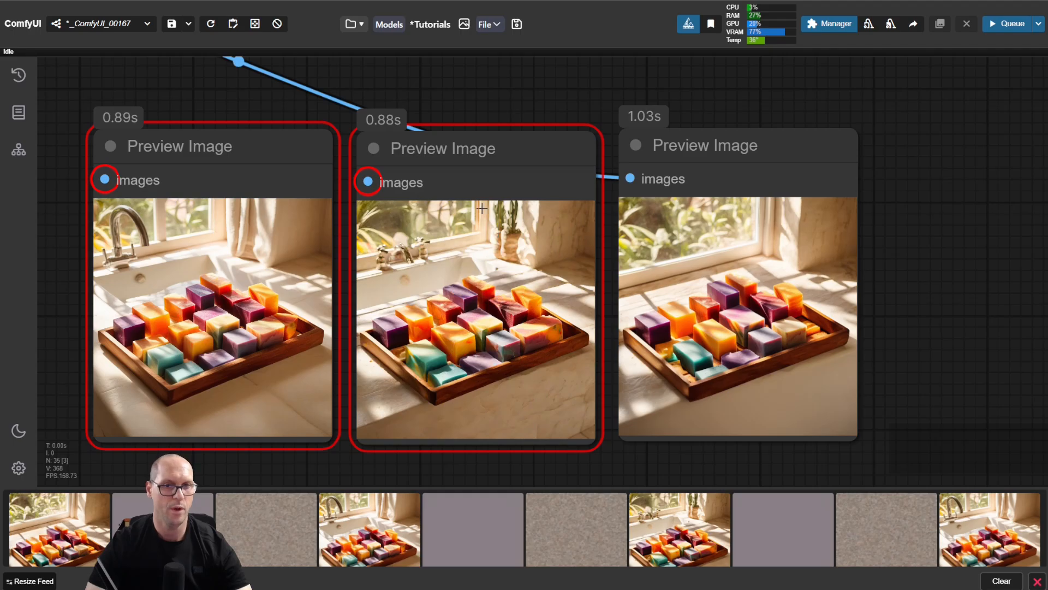
Step: Place another Preview Image copy beside the karras preview and reroute the VAE Decode image to it
scroll(477, 163, down, 4)
drag(290, 109, 767, 162)
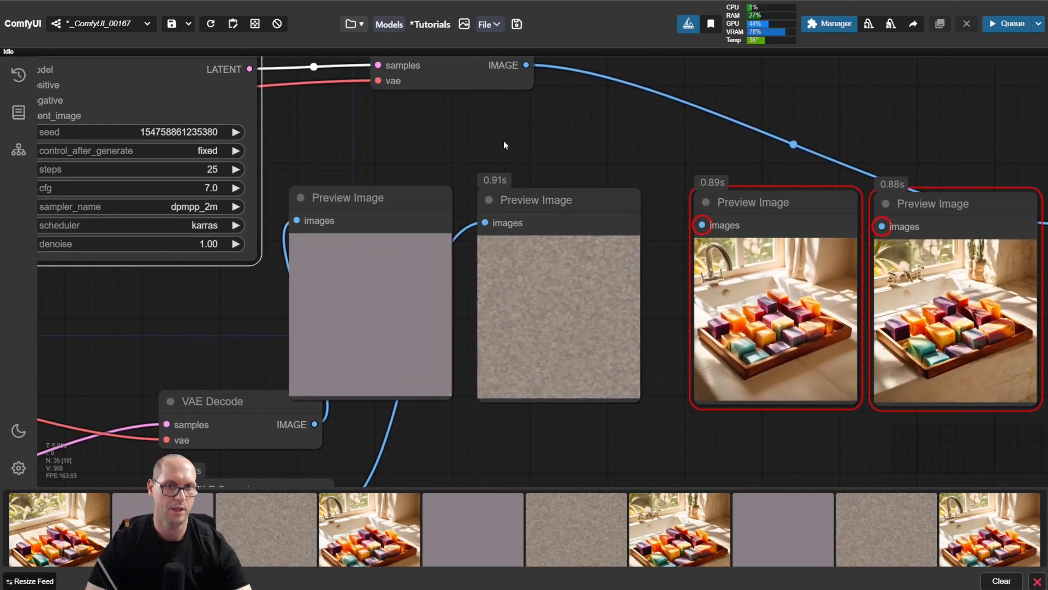
drag(503, 140, 739, 215)
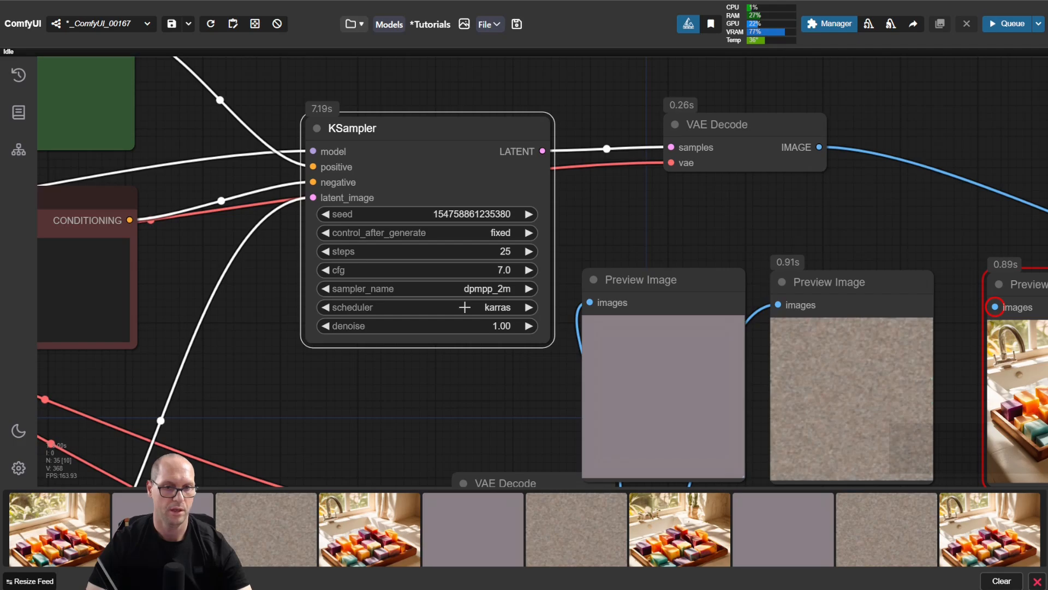
drag(880, 213, 710, 223)
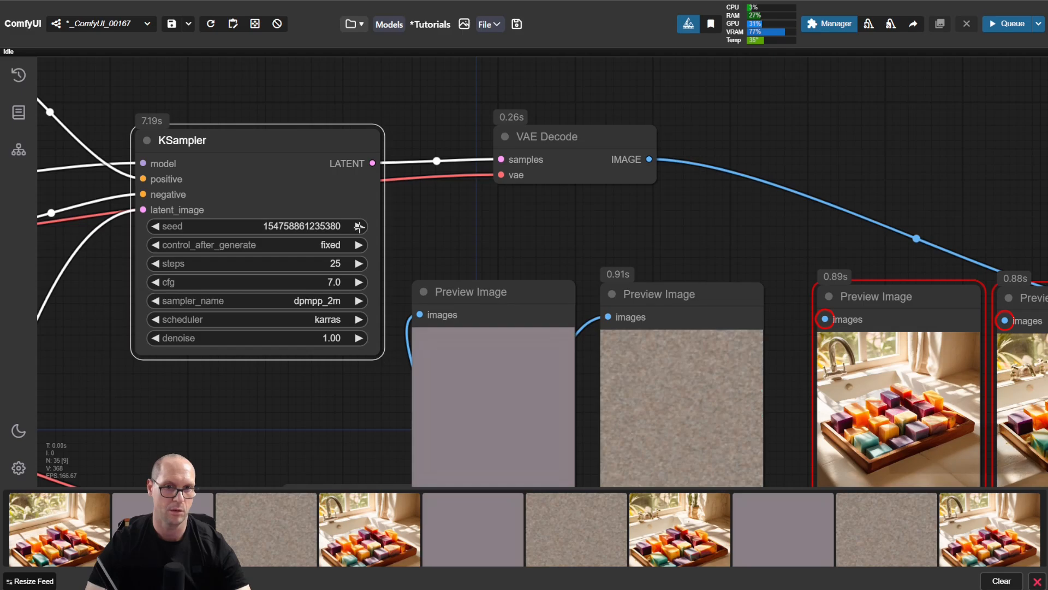
drag(650, 235, 163, 185)
drag(767, 171, 697, 166)
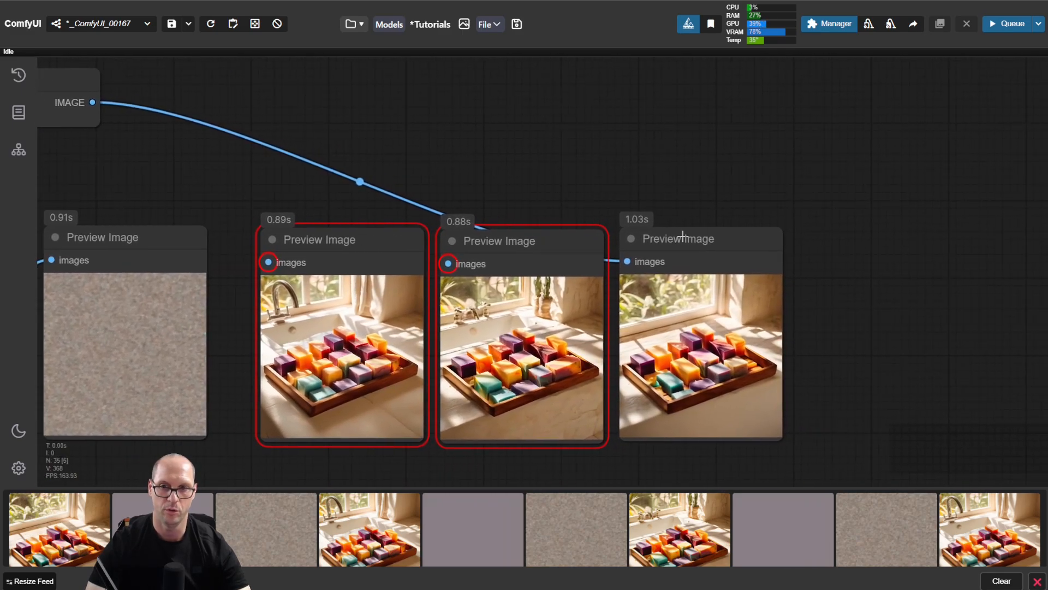
alt+drag(679, 239, 859, 241)
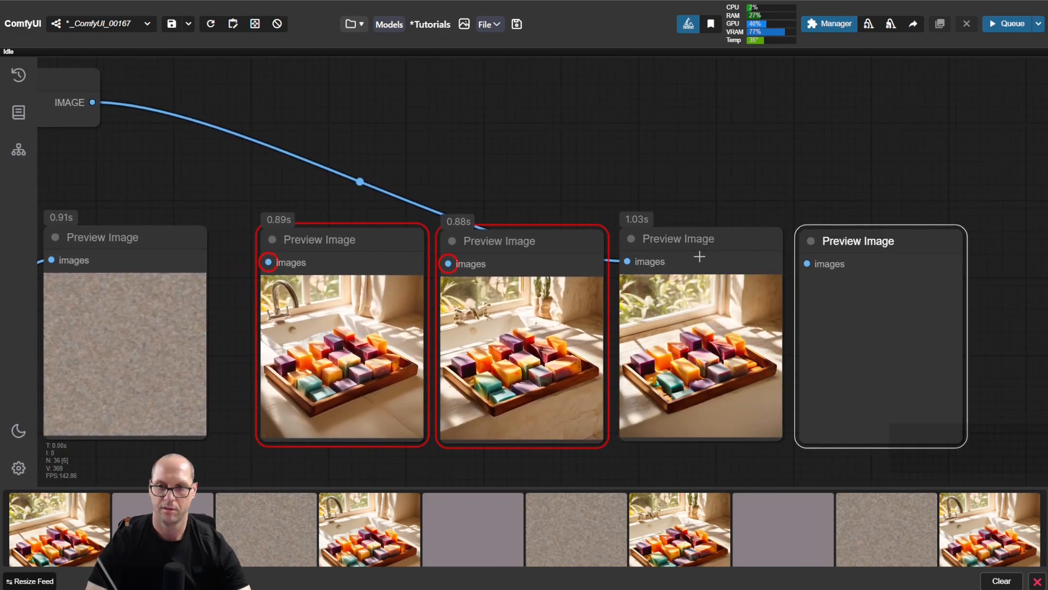
drag(629, 262, 809, 265)
drag(239, 177, 723, 272)
click(286, 265)
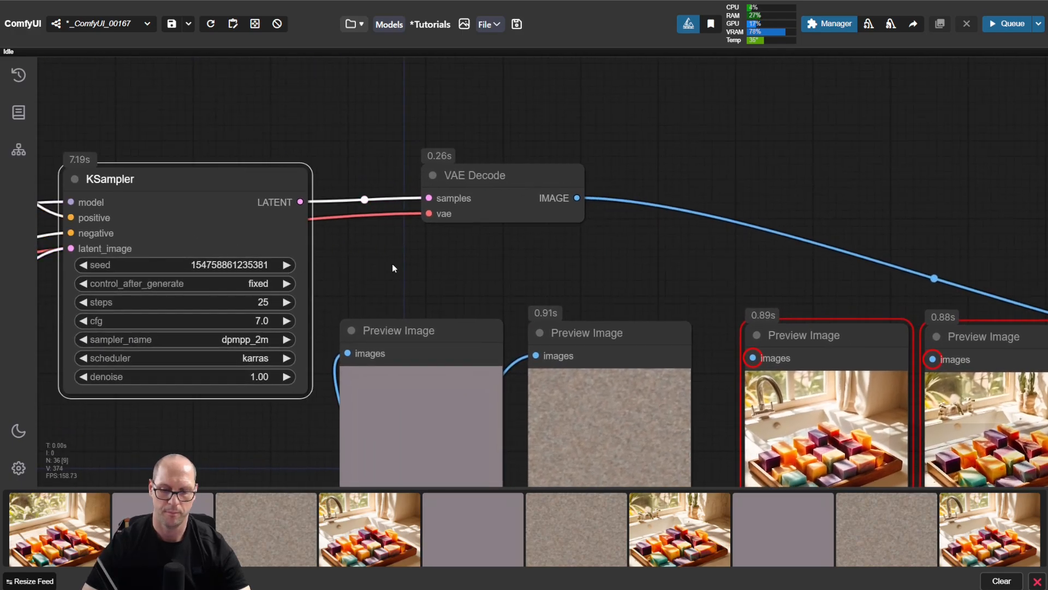
key(ctrl+Return)
drag(699, 286, 112, 163)
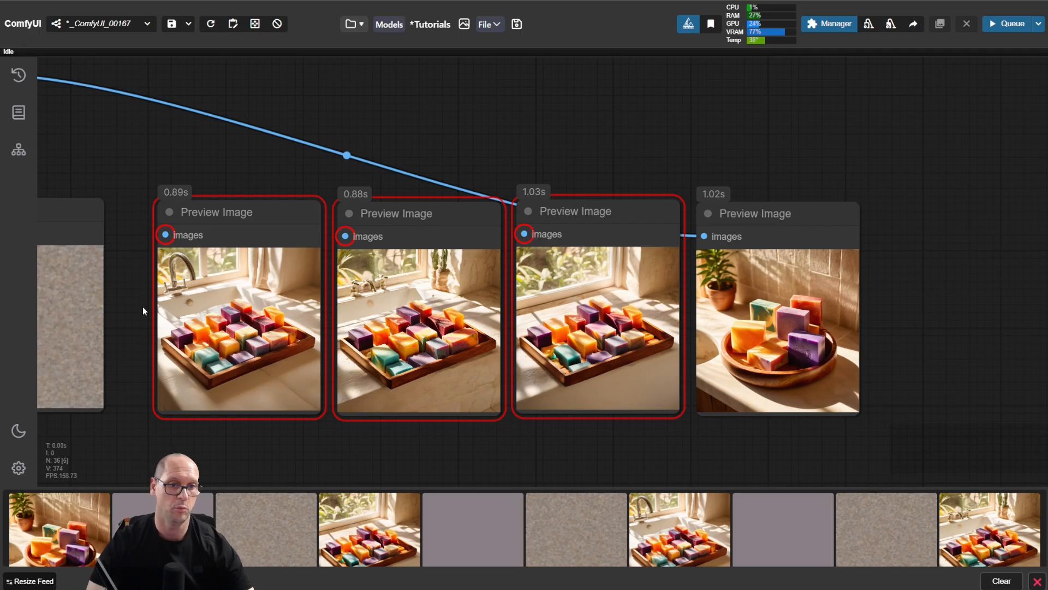
drag(123, 153, 564, 227)
drag(334, 213, 528, 224)
click(131, 226)
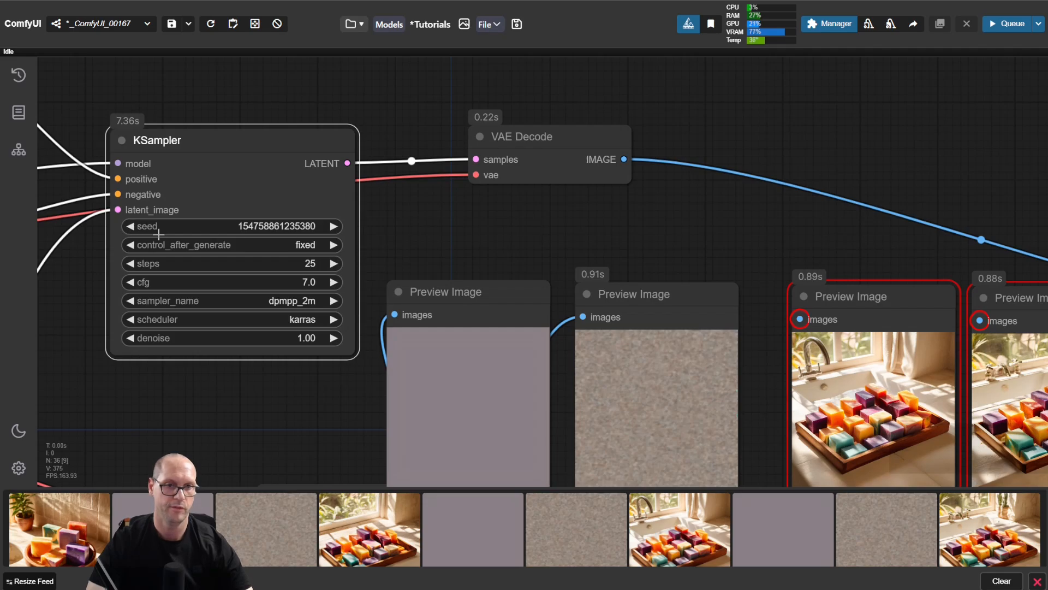
Step: Run the workflow with the restored seed and compare the resulting image with the earlier previews
click(495, 228)
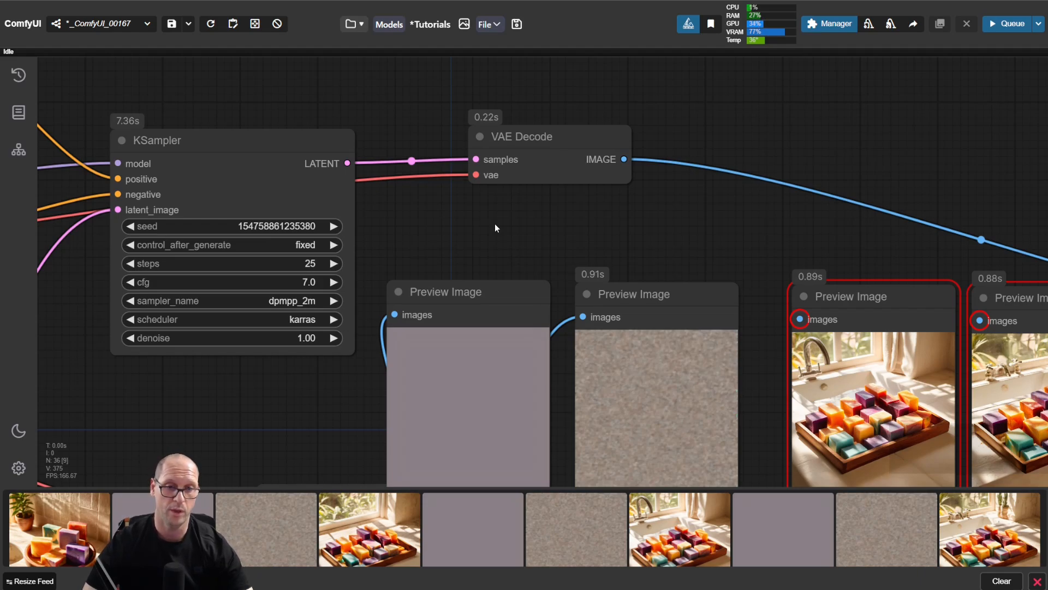
key(ctrl+Return)
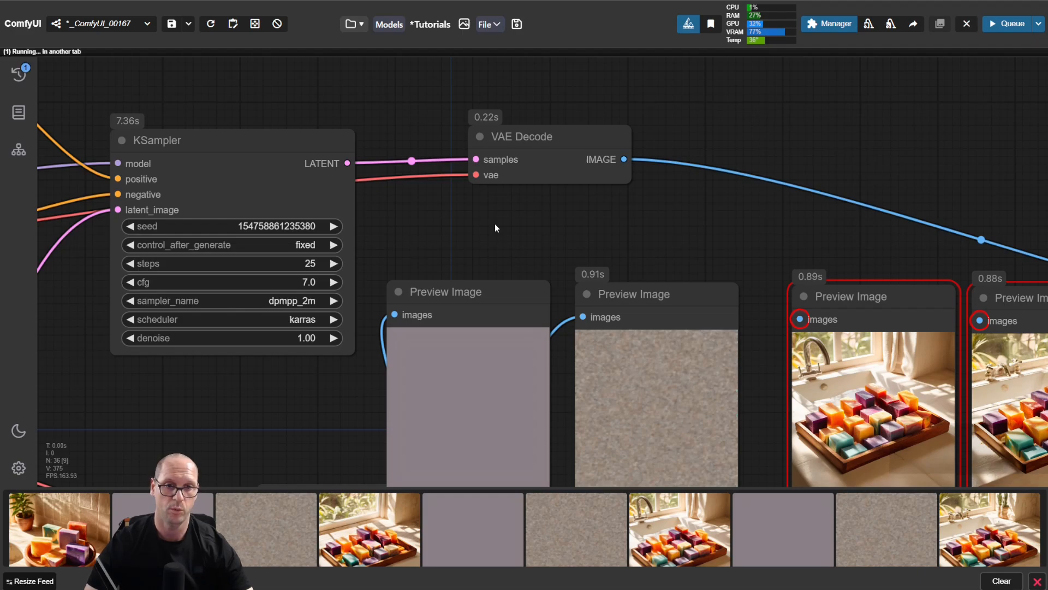
drag(818, 231, 205, 142)
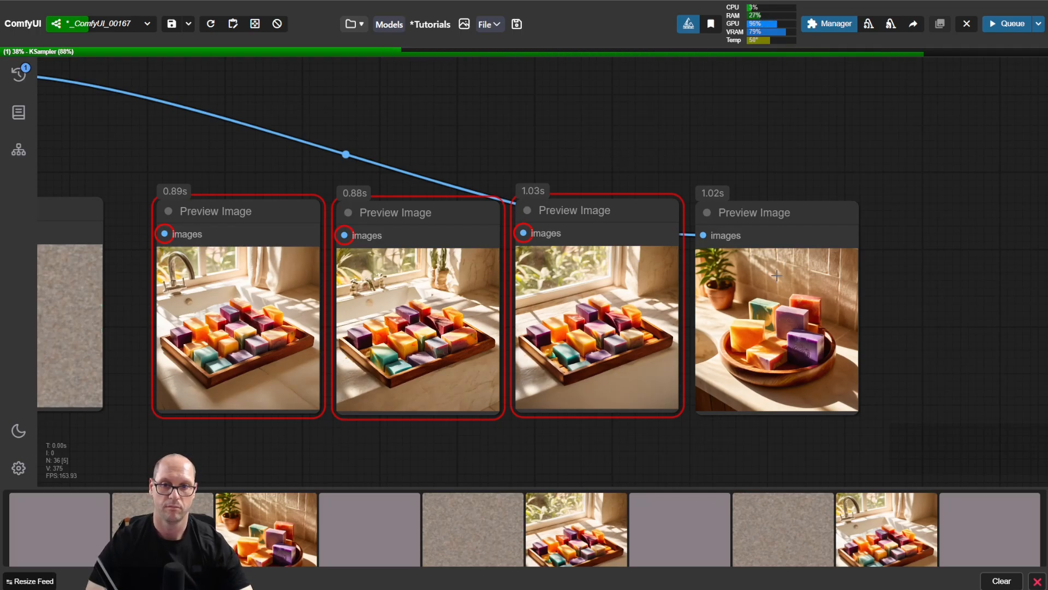
scroll(775, 290, up, 5)
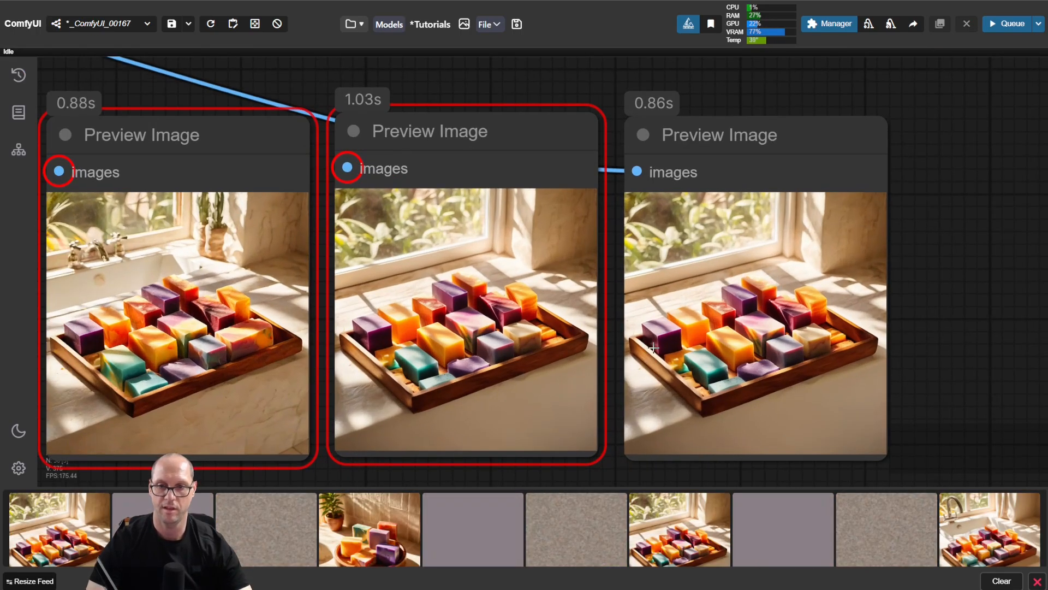
scroll(715, 344, down, 5)
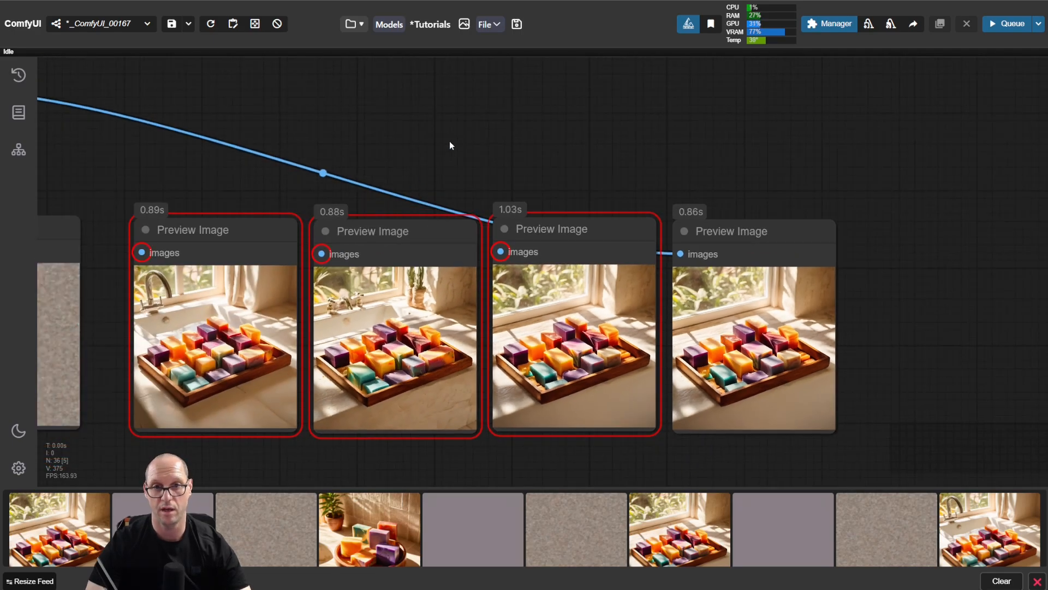
drag(450, 145, 528, 147)
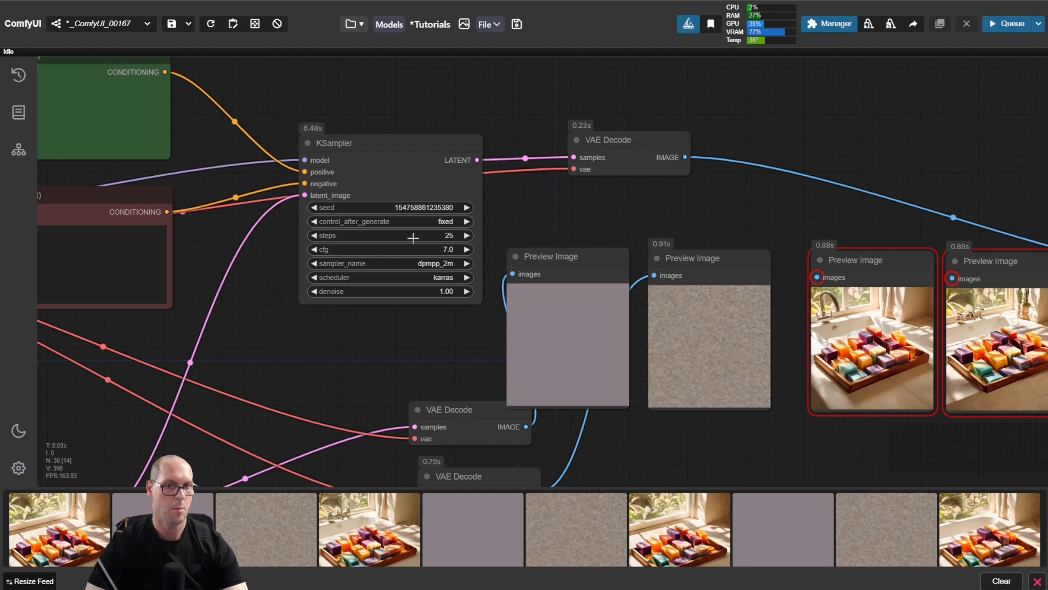
Step: Try KSampler cfg values from 2.0 up to 11.2 and settle on 11.0
drag(432, 250, 405, 250)
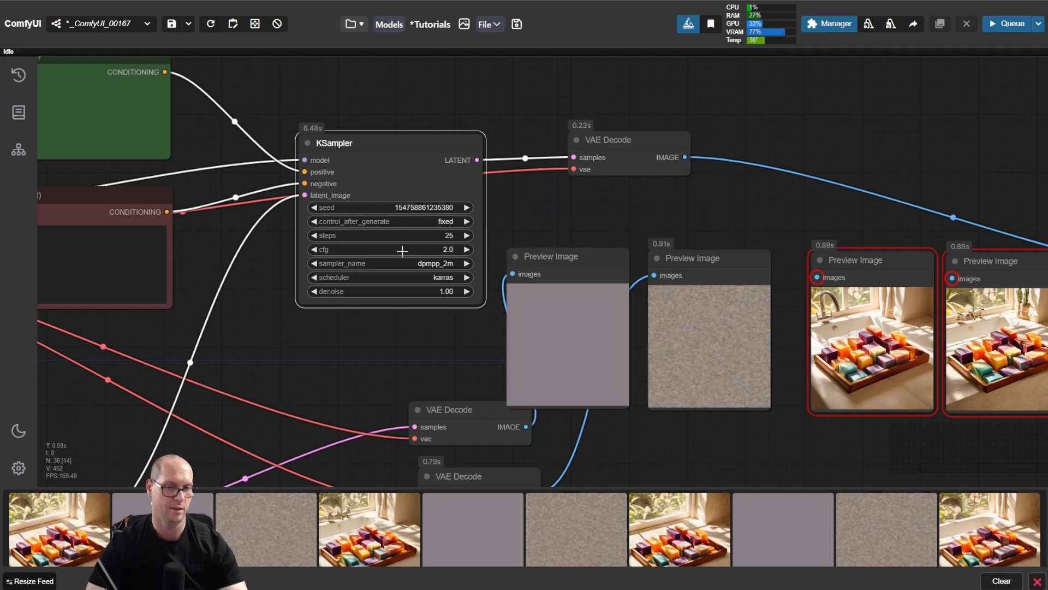
drag(447, 251, 509, 220)
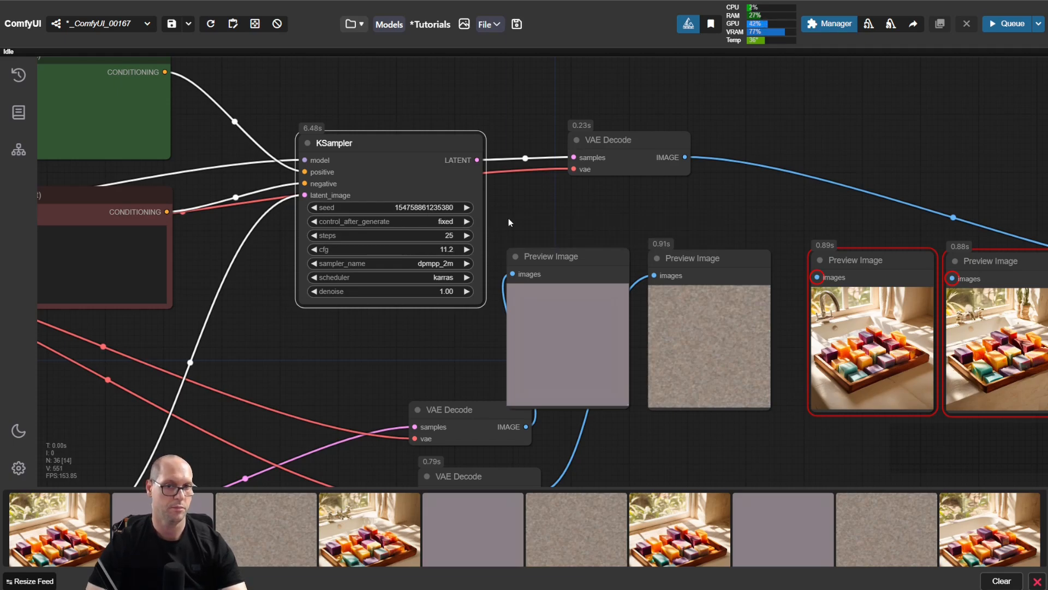
click(313, 250)
click(313, 251)
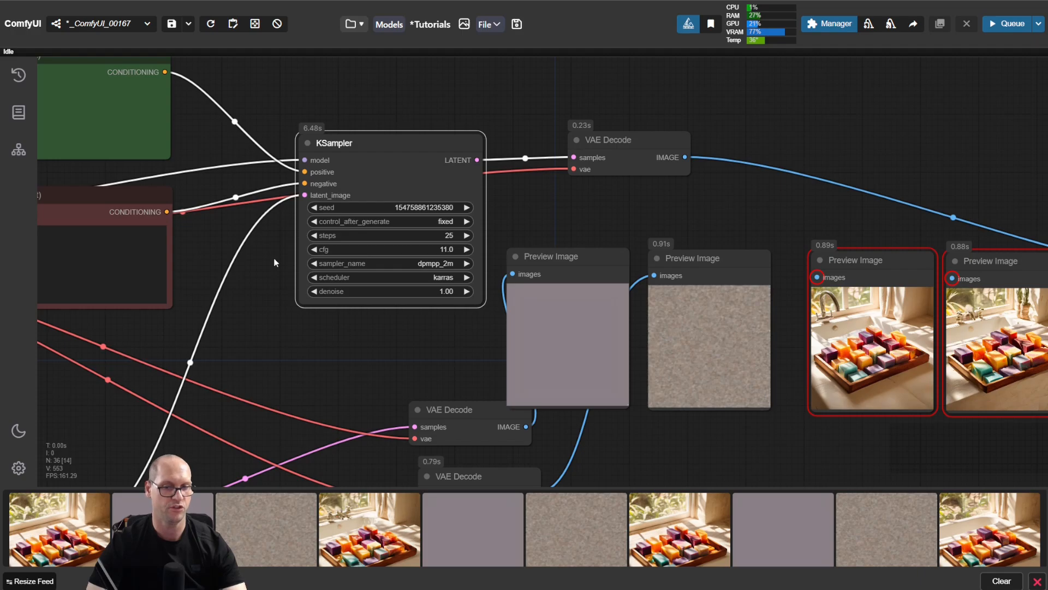
mouse_move(345, 249)
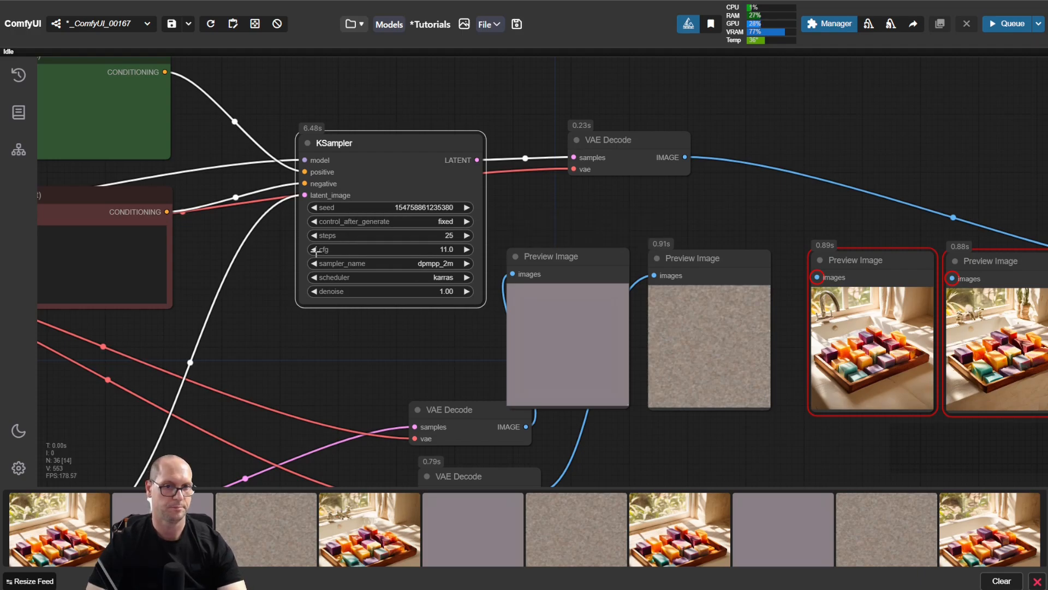
click(267, 276)
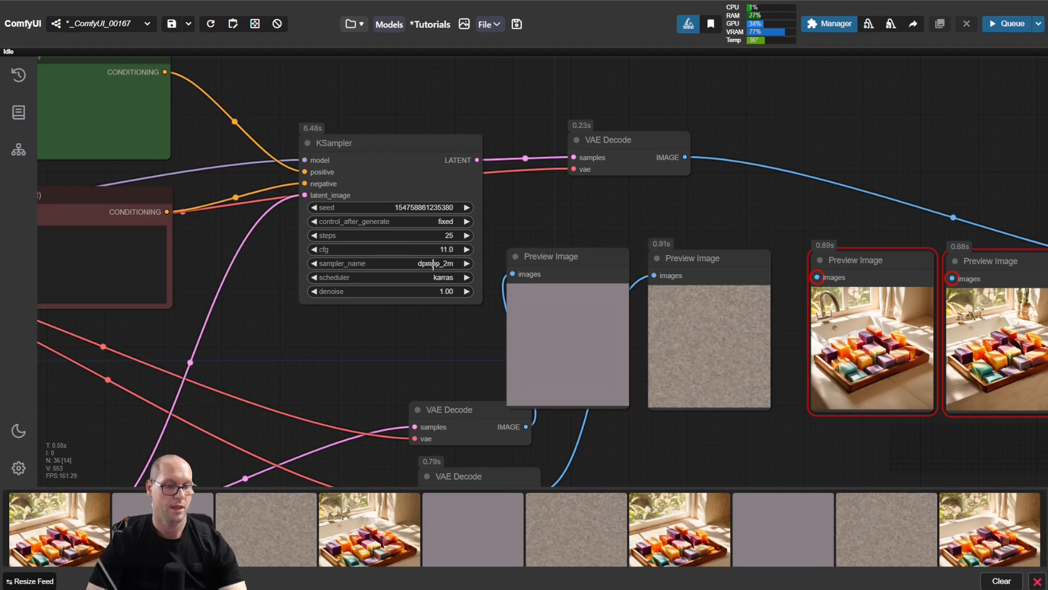
mouse_move(431, 264)
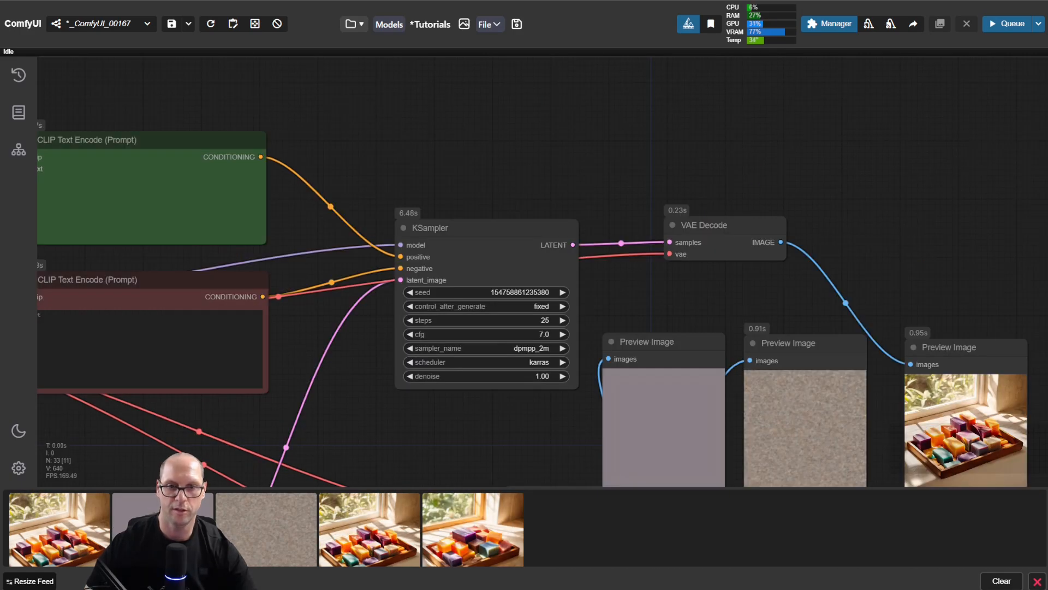
drag(265, 101, 861, 261)
drag(552, 165, 668, 149)
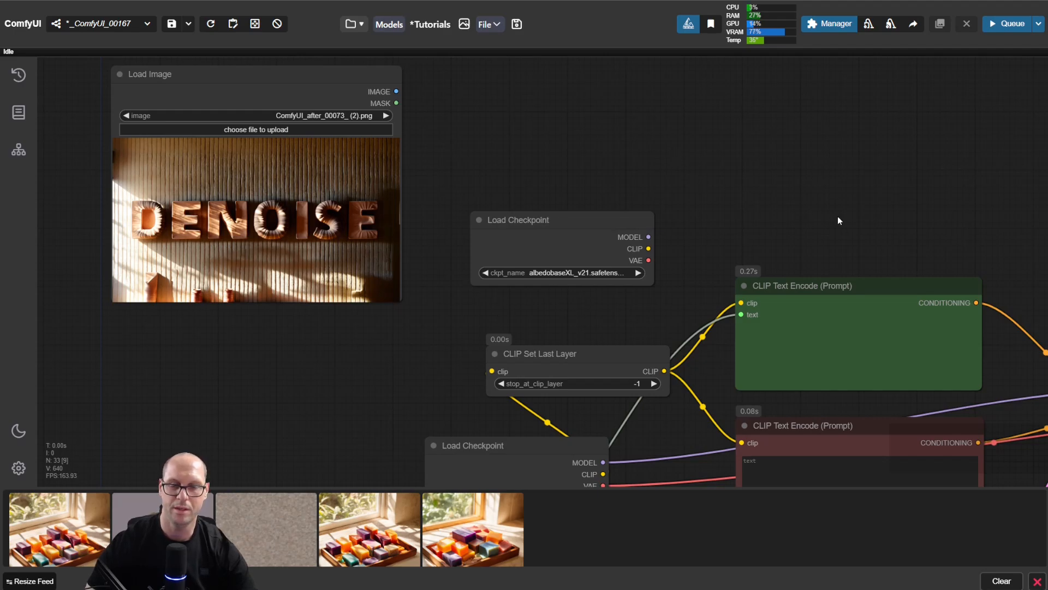
drag(921, 223, 369, 101)
drag(781, 184, 565, 107)
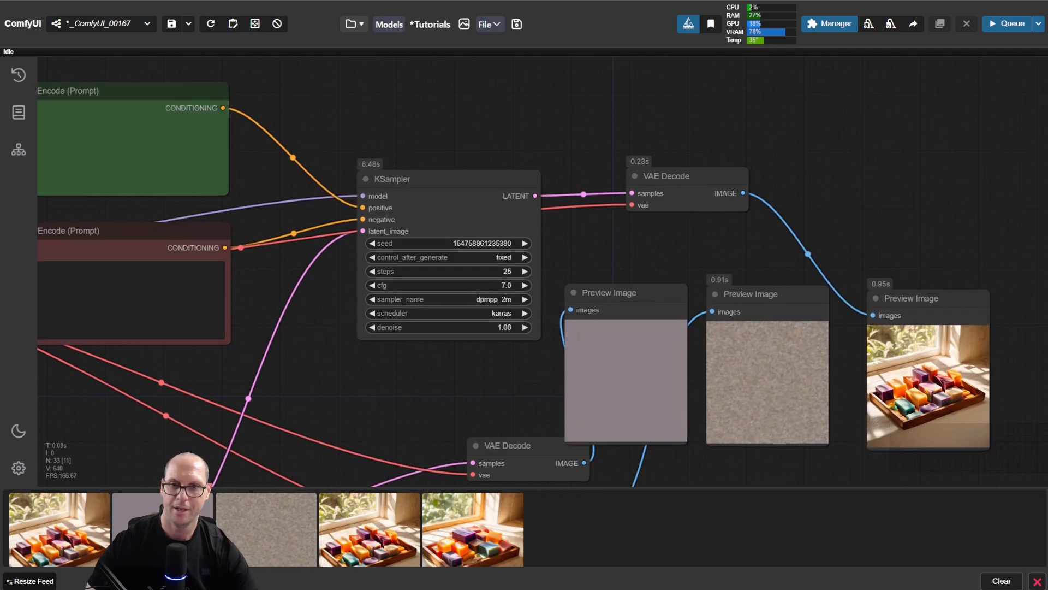
drag(436, 359, 421, 325)
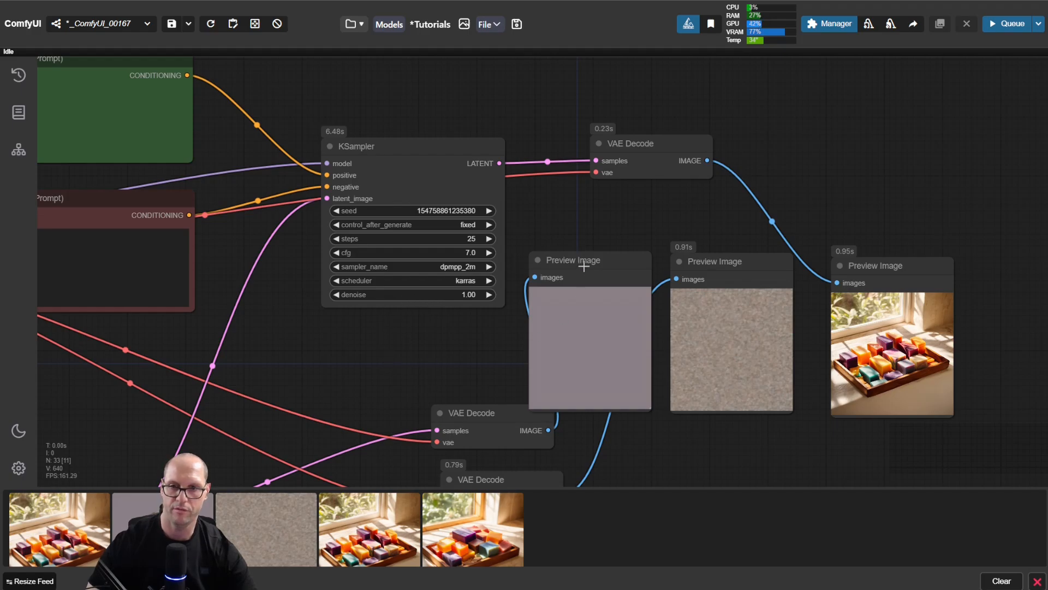
Step: Line up the three Preview Image nodes more closely and move the lower VAE Decode clear of the plain gray preview
mouse_move(591, 260)
mouse_down()
mouse_move(576, 262)
mouse_move(588, 257)
mouse_up()
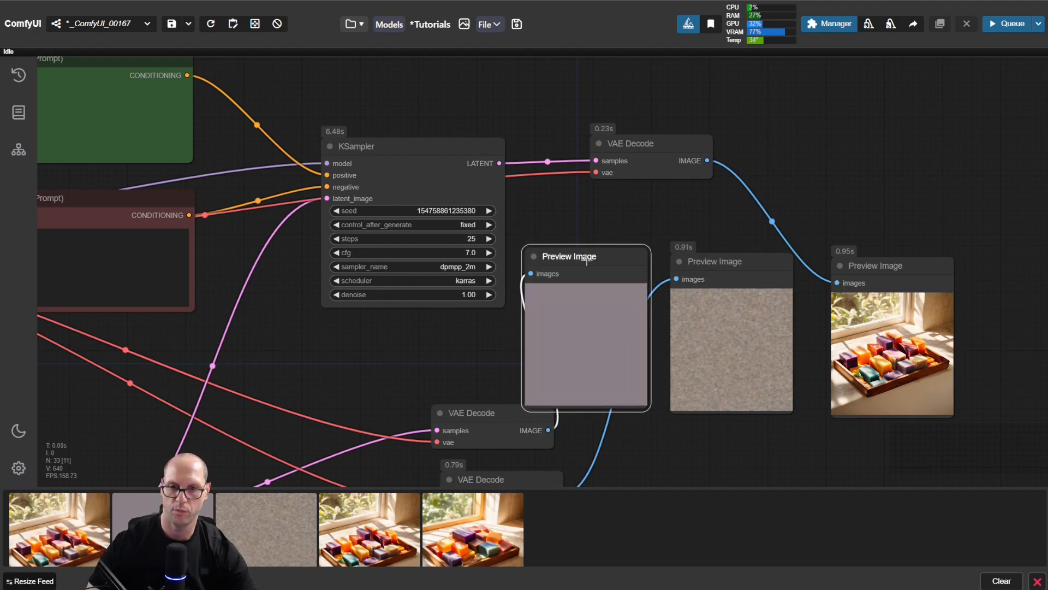
mouse_move(485, 408)
mouse_down()
mouse_move(479, 393)
mouse_move(405, 371)
mouse_up()
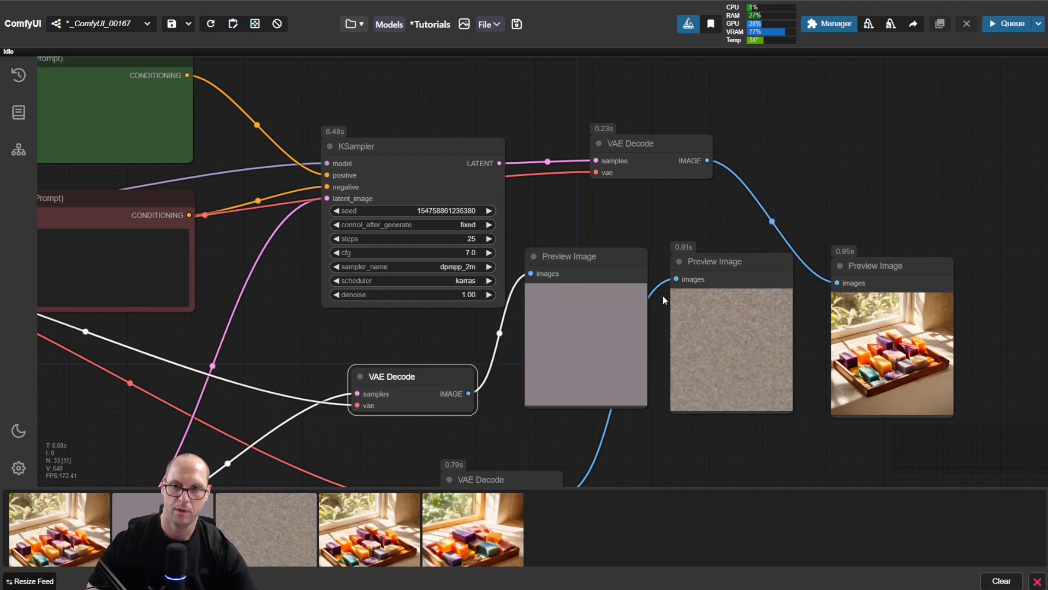
drag(721, 263, 716, 264)
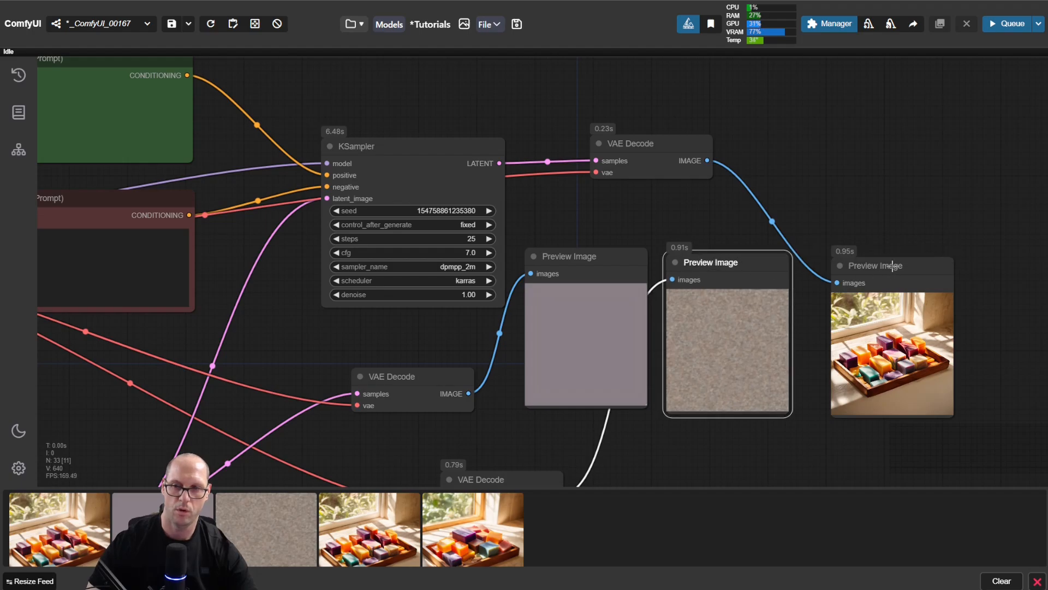
drag(891, 265, 873, 261)
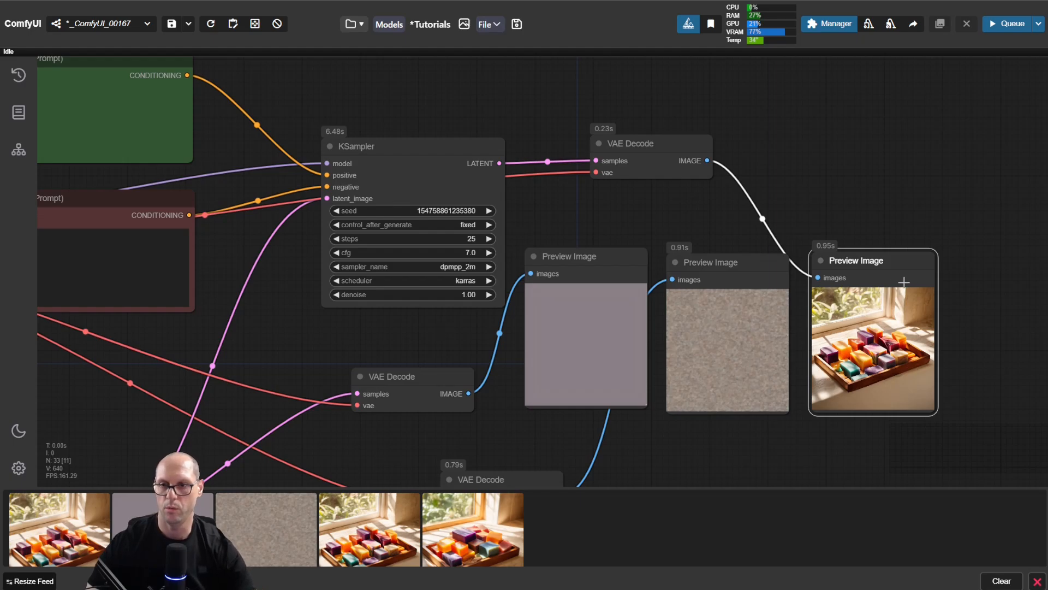
Step: Place a copy of the Preview Image node beside the soap preview and reroute the VAE Decode image to it
drag(877, 227, 655, 214)
drag(638, 254, 775, 248)
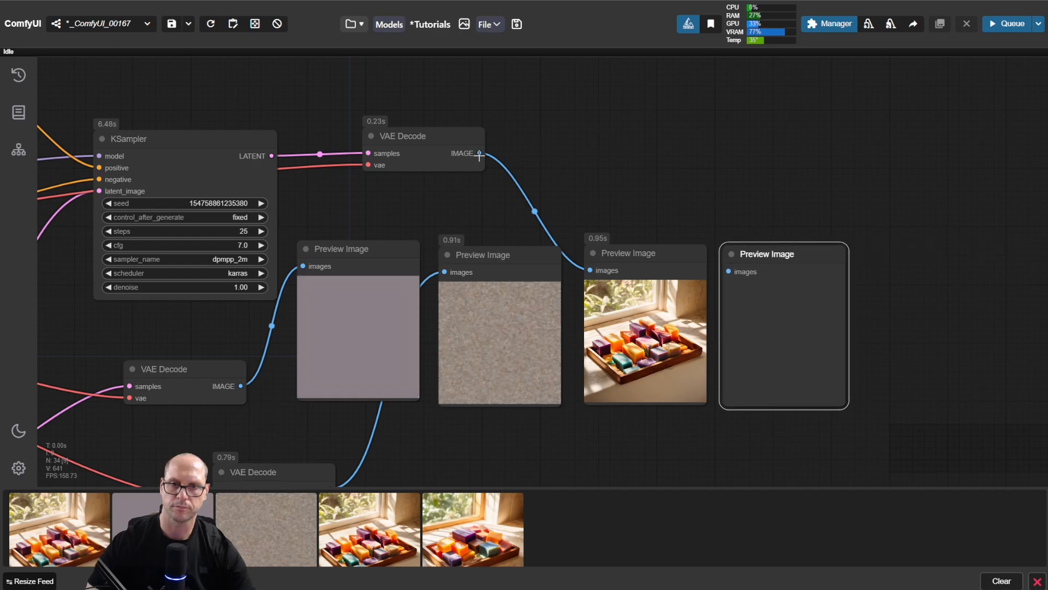
drag(589, 269, 728, 272)
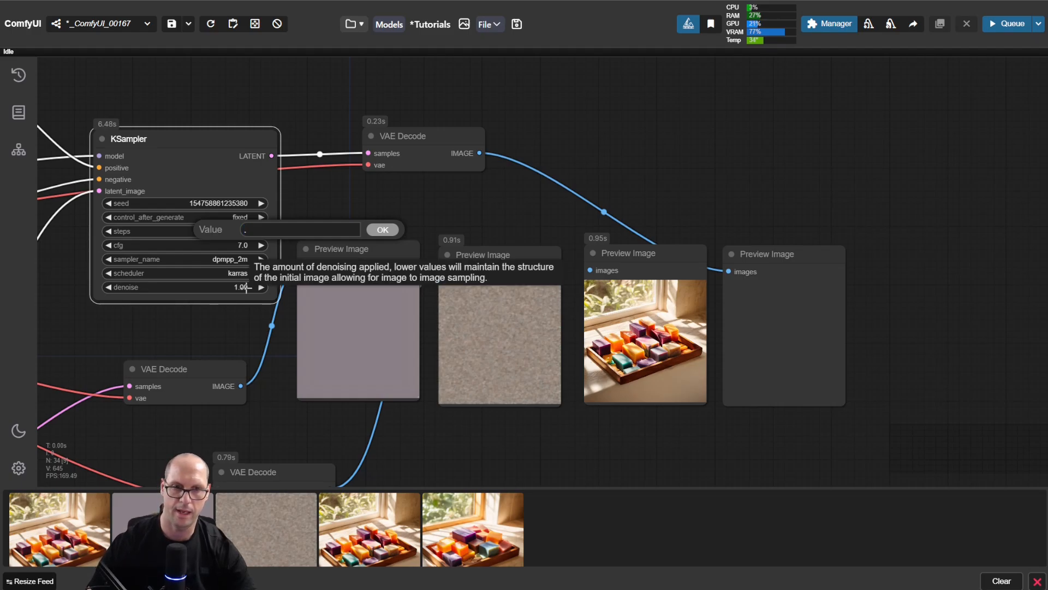
Step: Set the KSampler's denoise to 0.80, run the workflow and compare the new image with the previous soap preview
key(Return)
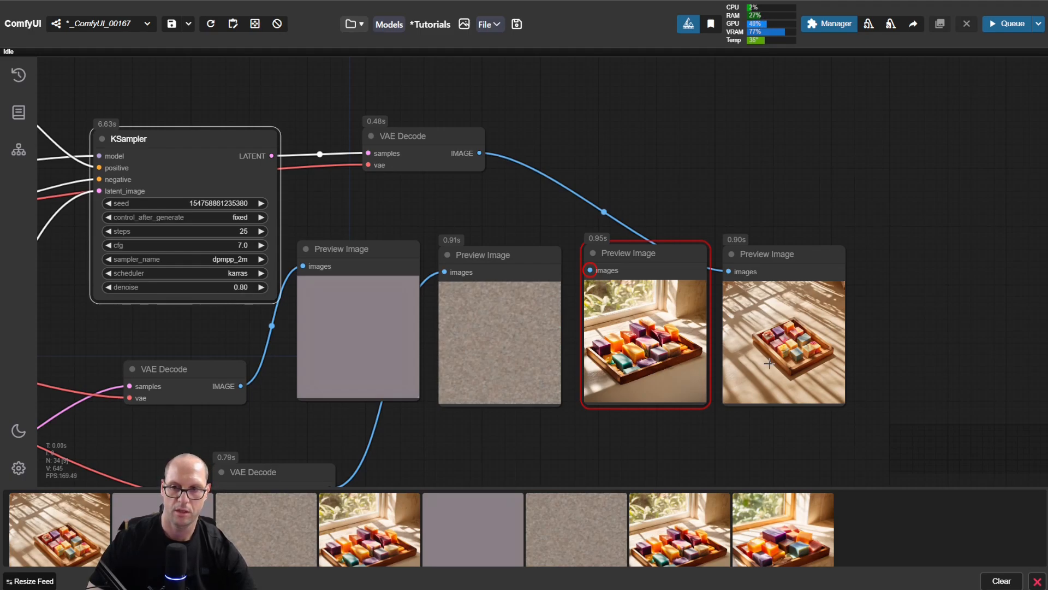
scroll(889, 307, up, 6)
scroll(849, 353, up, 1)
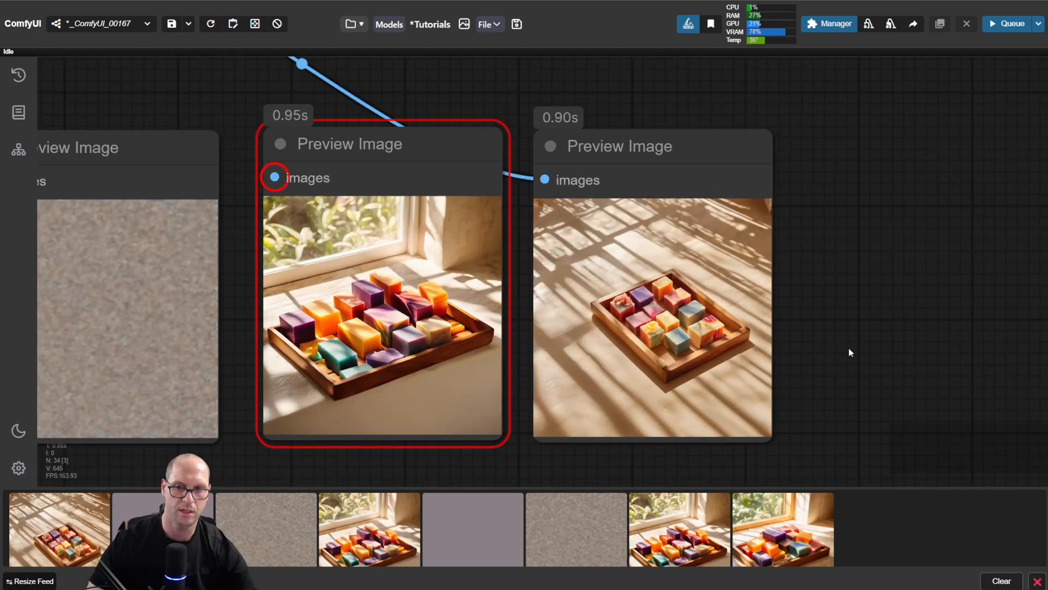
drag(848, 351, 859, 321)
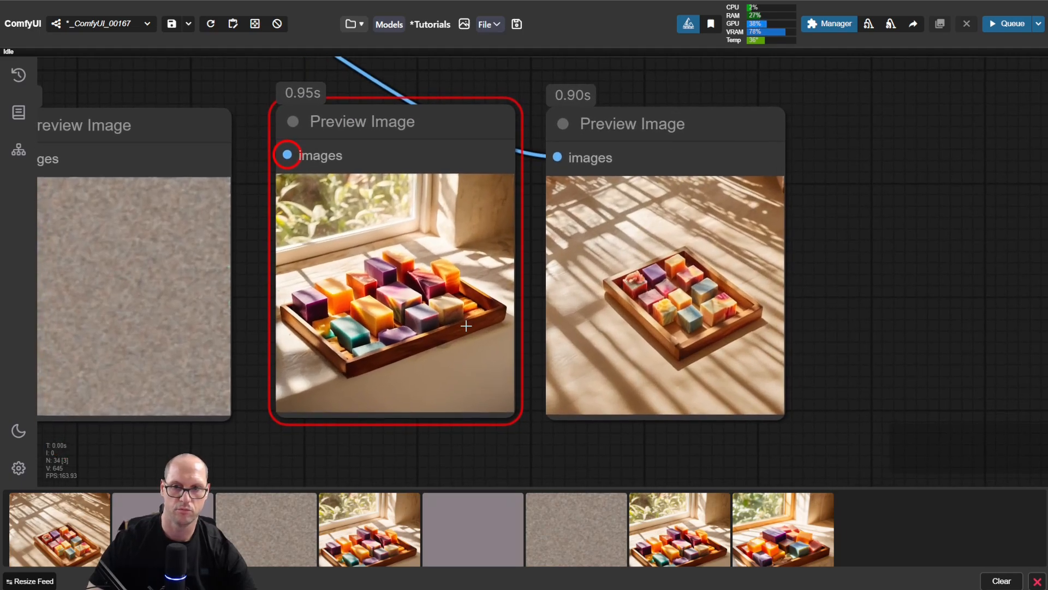
scroll(466, 326, down, 6)
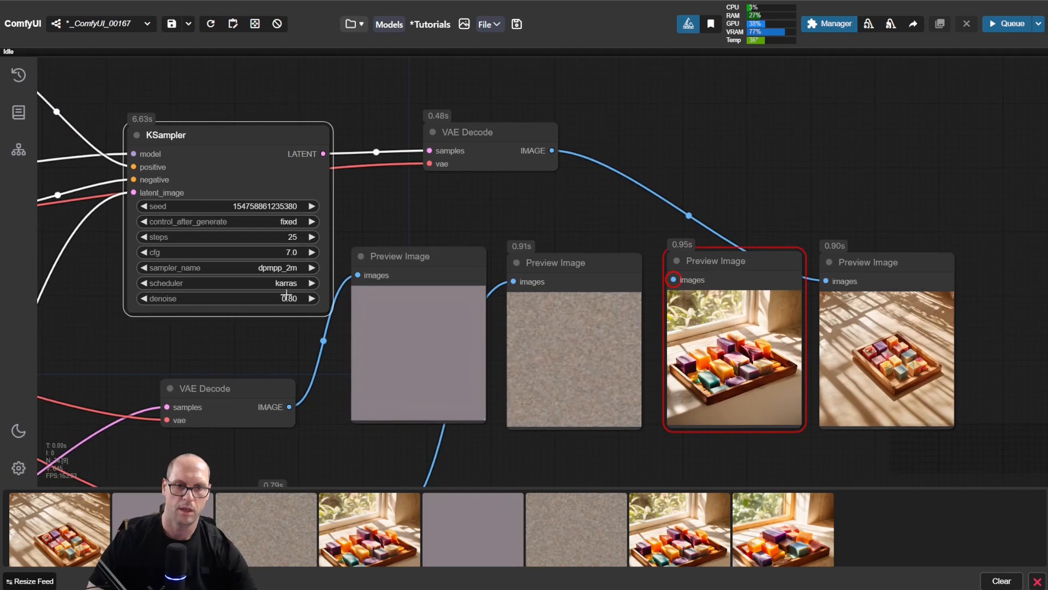
Step: Set the KSampler's denoise to 0.50, run the workflow and inspect the result beside the soap preview
click(286, 298)
text(.5)
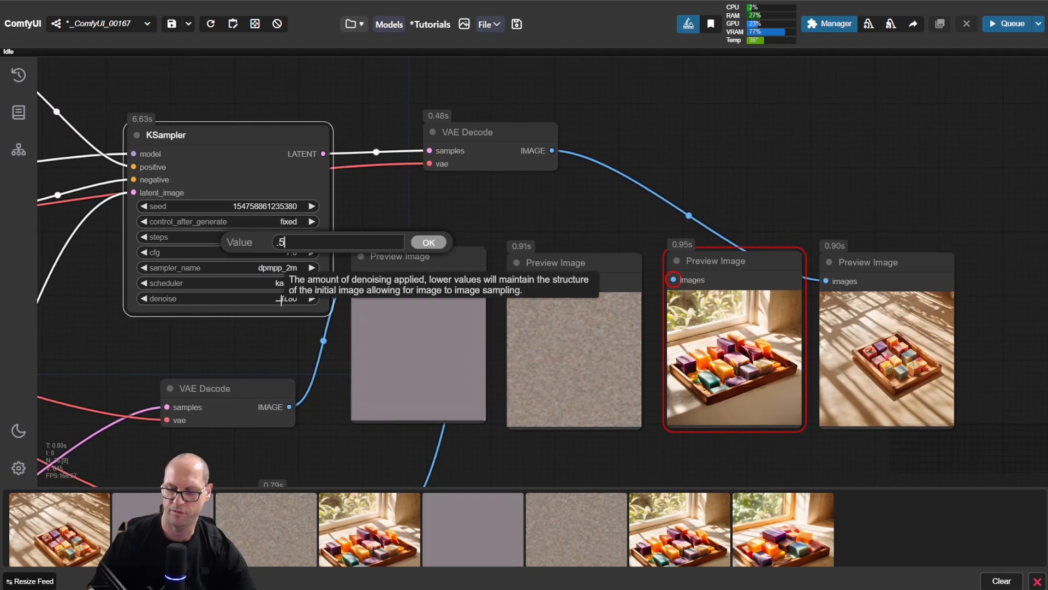
key(Return)
key(ctrl+Return)
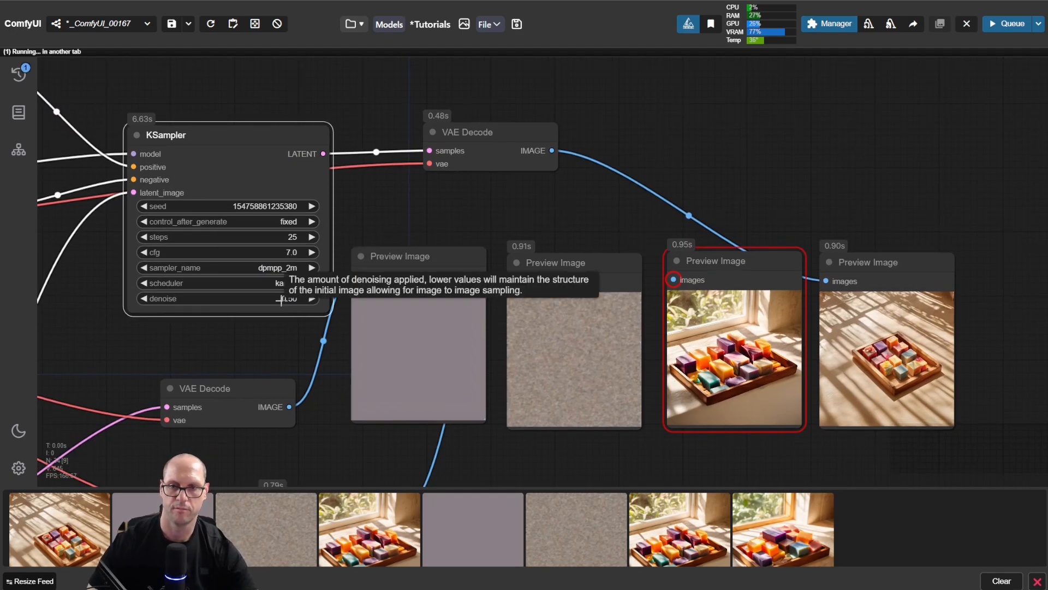
drag(923, 361, 715, 334)
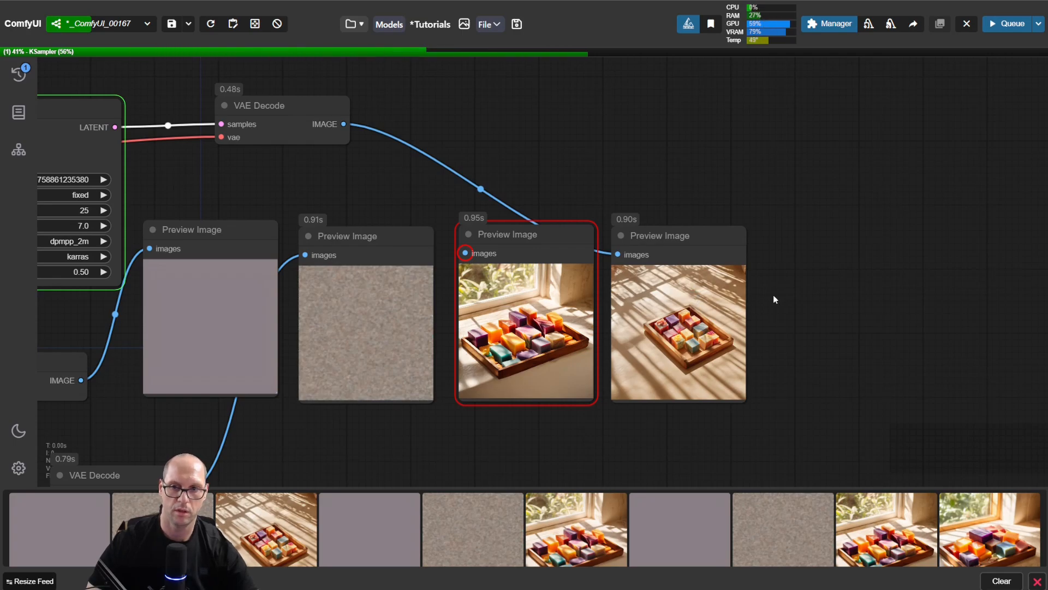
scroll(777, 296, up, 4)
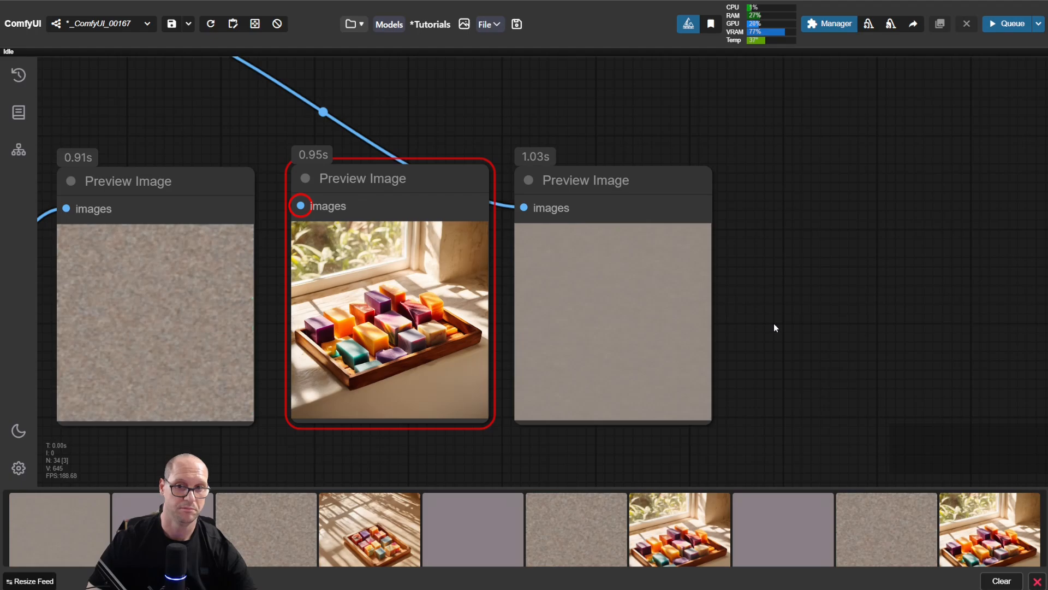
scroll(774, 328, down, 6)
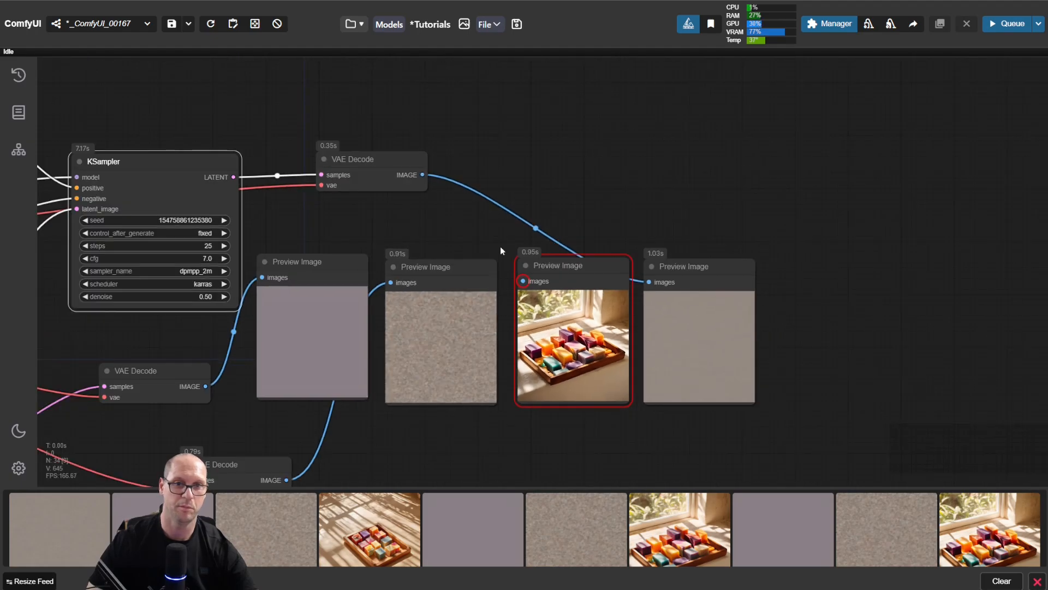
drag(443, 222, 513, 213)
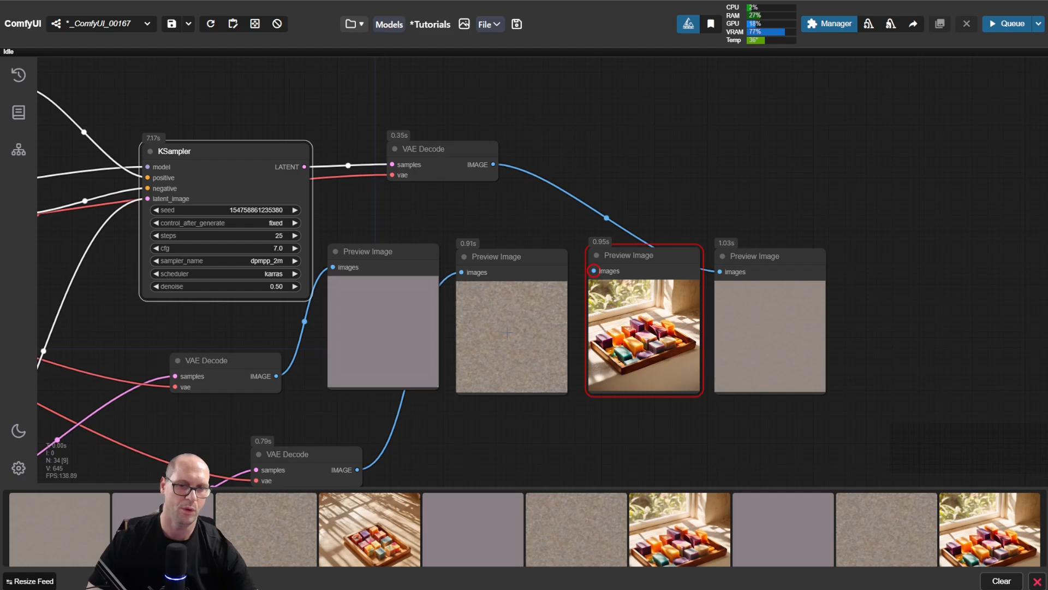
Step: Restore the KSampler's denoise to 1.00, run the workflow and nudge the disconnected soap preview slightly for comparison
click(270, 288)
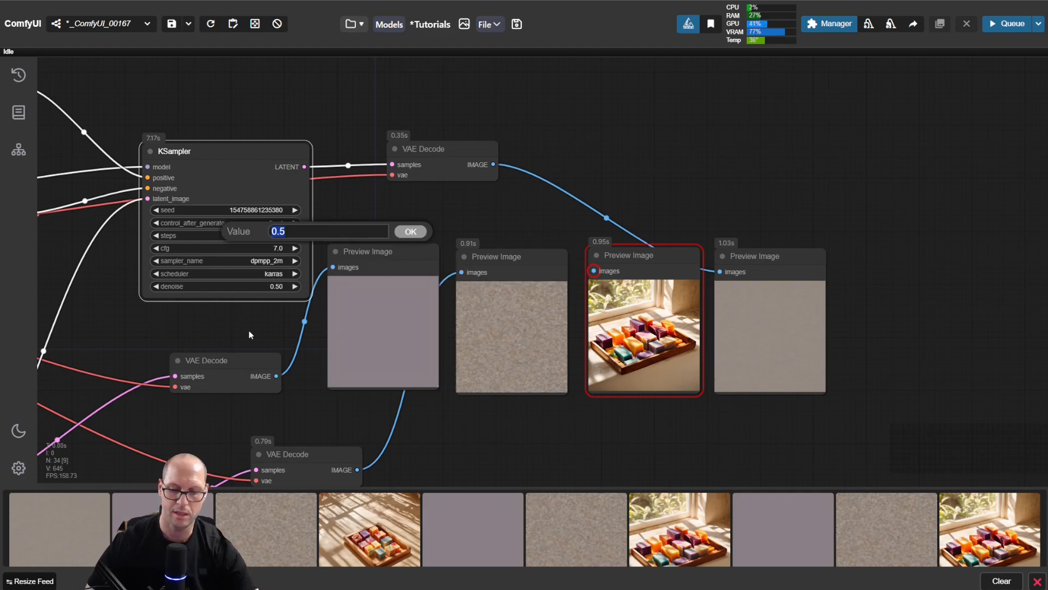
text(1)
key(Return)
key(ctrl+Return)
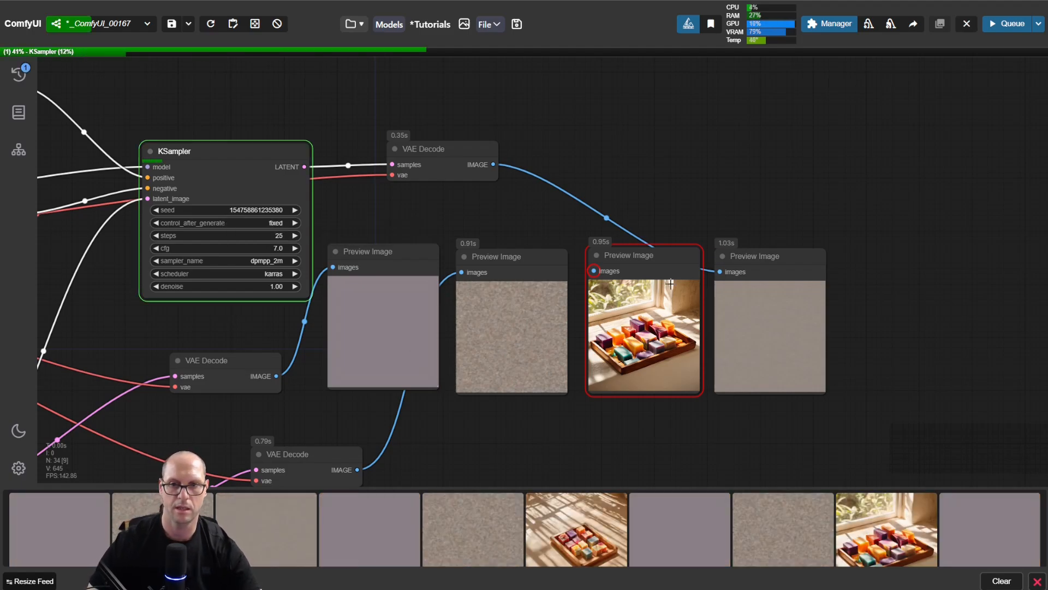
drag(661, 254, 658, 259)
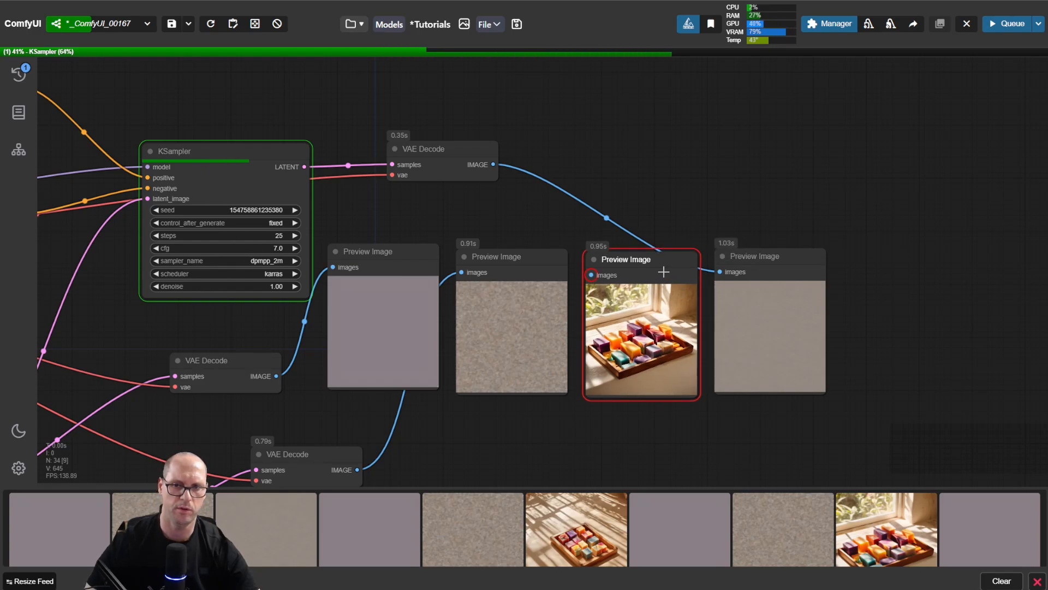
drag(659, 260, 658, 258)
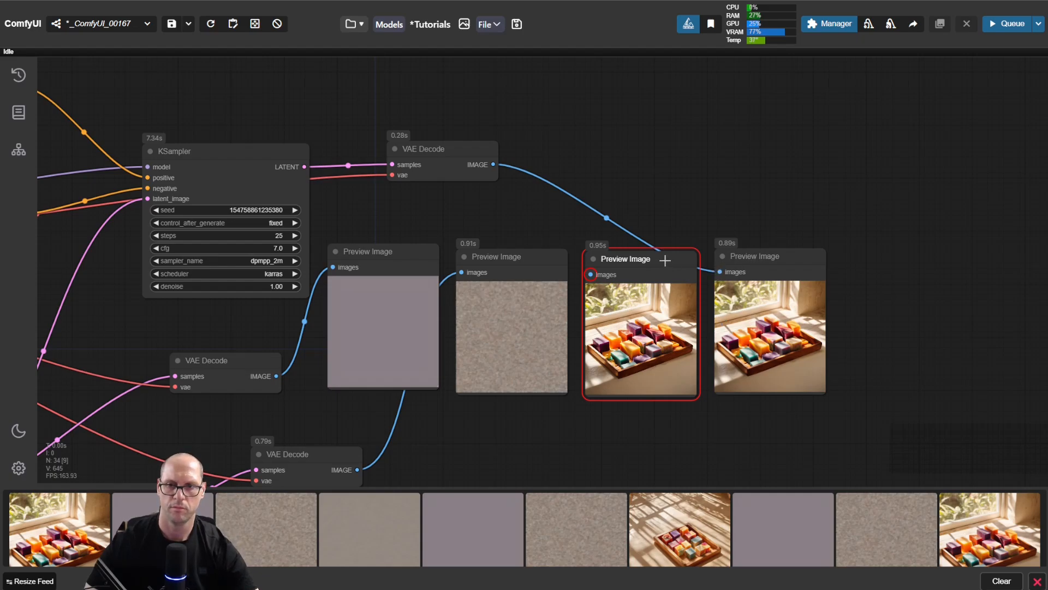
Step: Delete the disconnected soap preview and move the connected Preview Image into its place beside the noise preview
key(Delete)
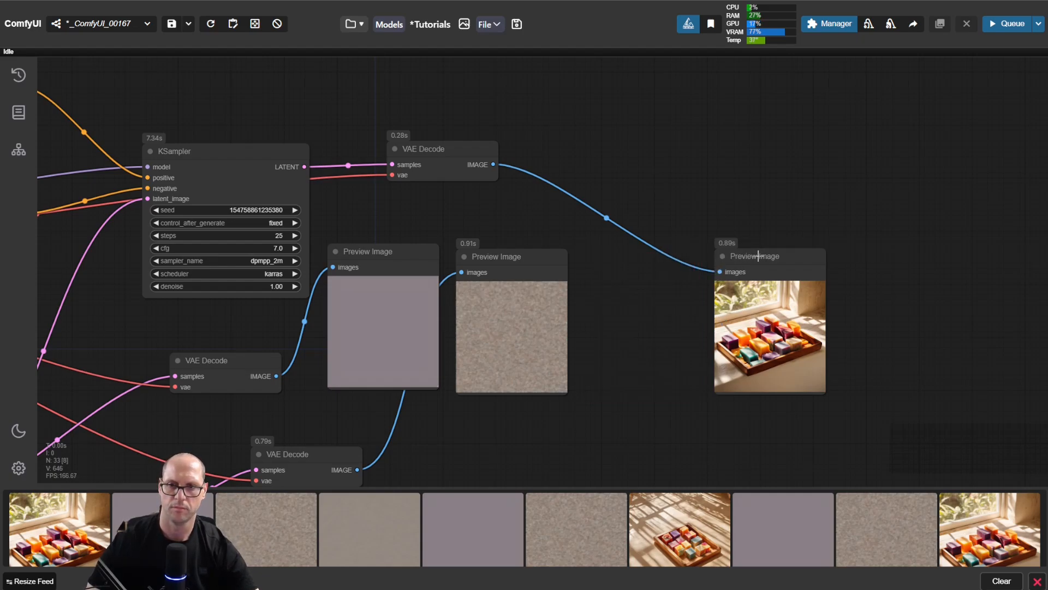
drag(783, 255, 669, 260)
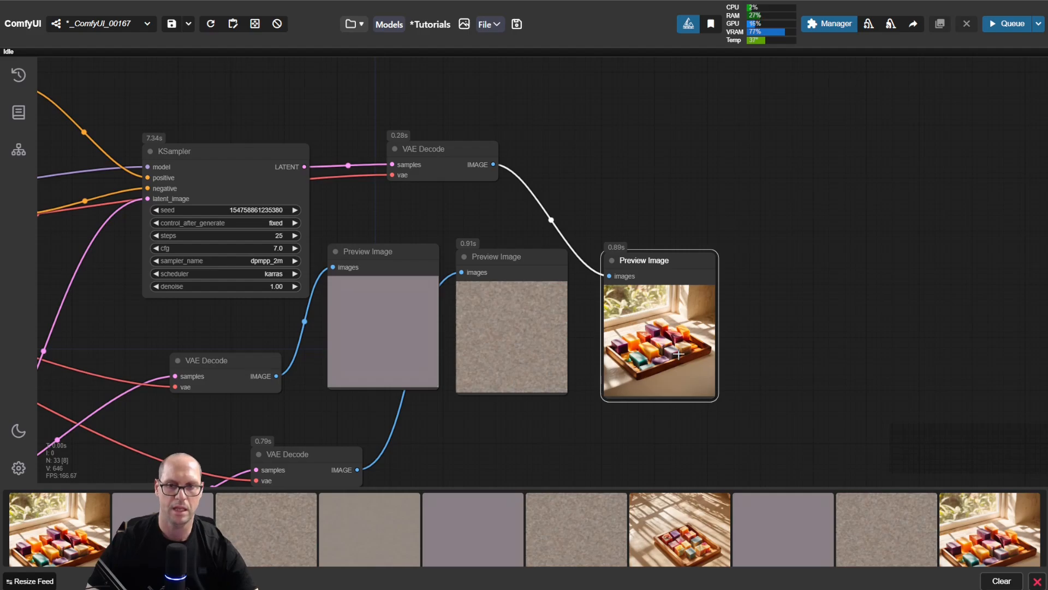
drag(773, 324, 720, 322)
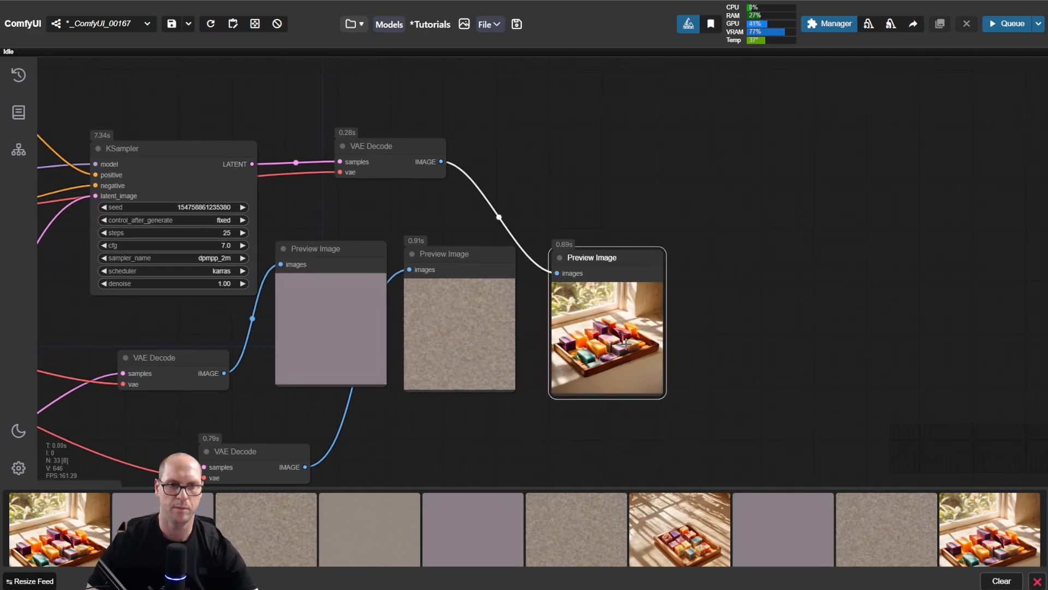
Step: Duplicate the KSampler, its VAE Decode and the soap Preview Image with their input connections kept, placing the copies after the originals
mouse_move(152, 148)
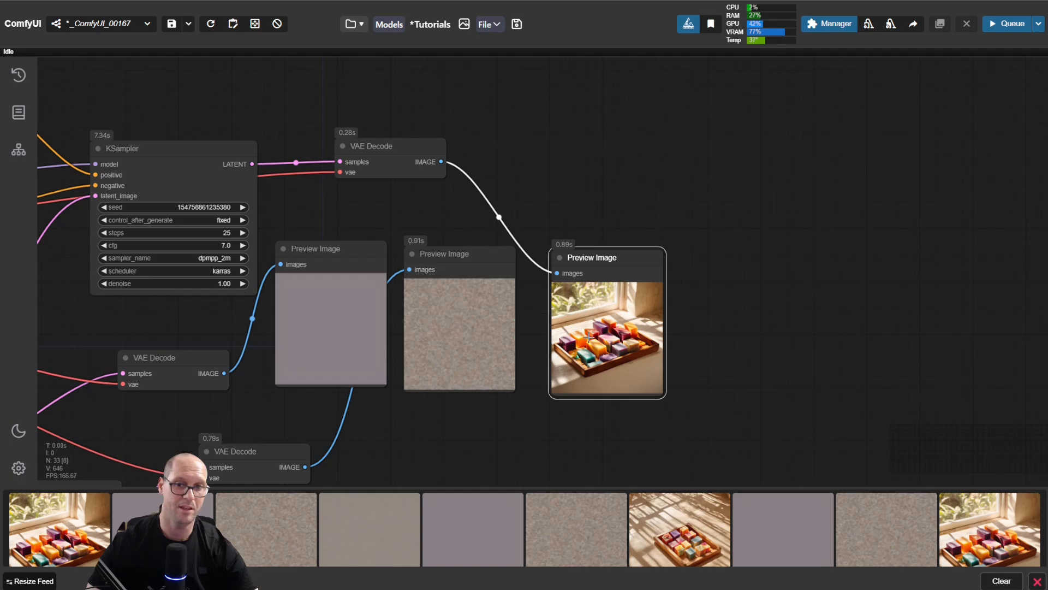
drag(331, 214, 598, 237)
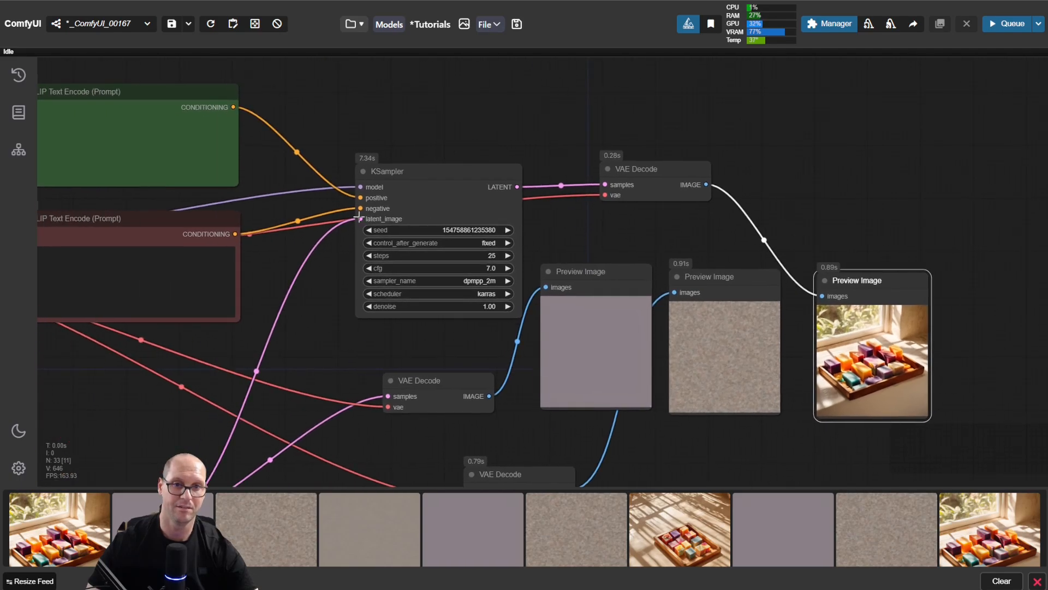
drag(437, 188, 435, 157)
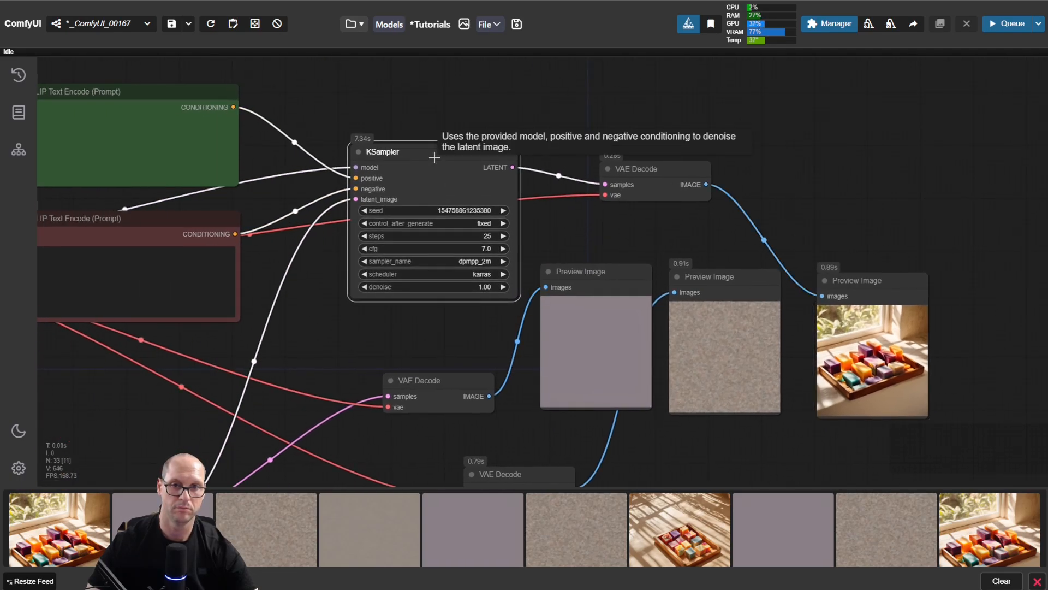
drag(695, 221, 473, 202)
shift+click(446, 147)
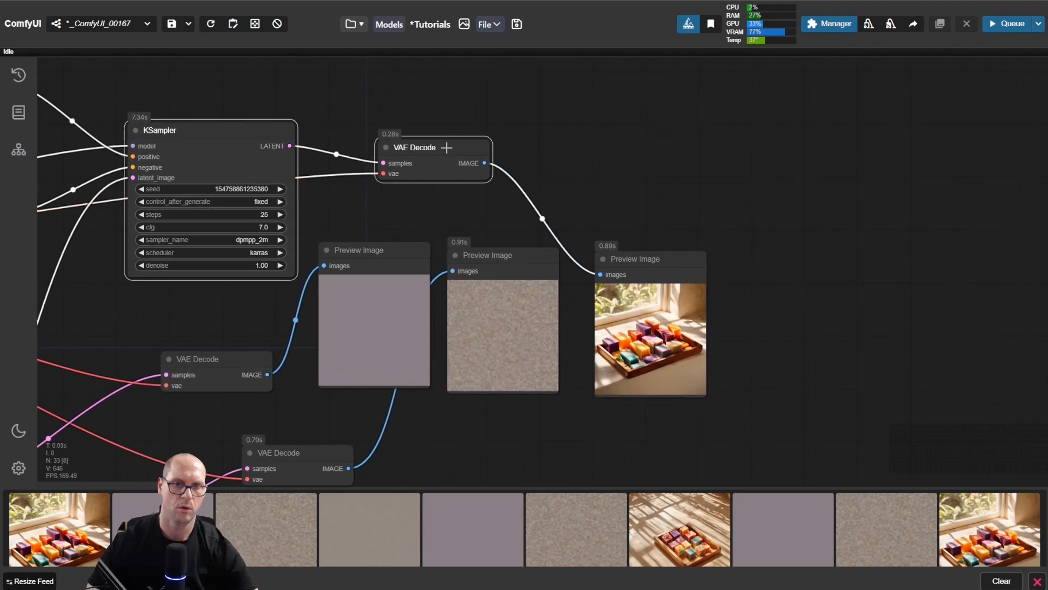
shift+click(661, 252)
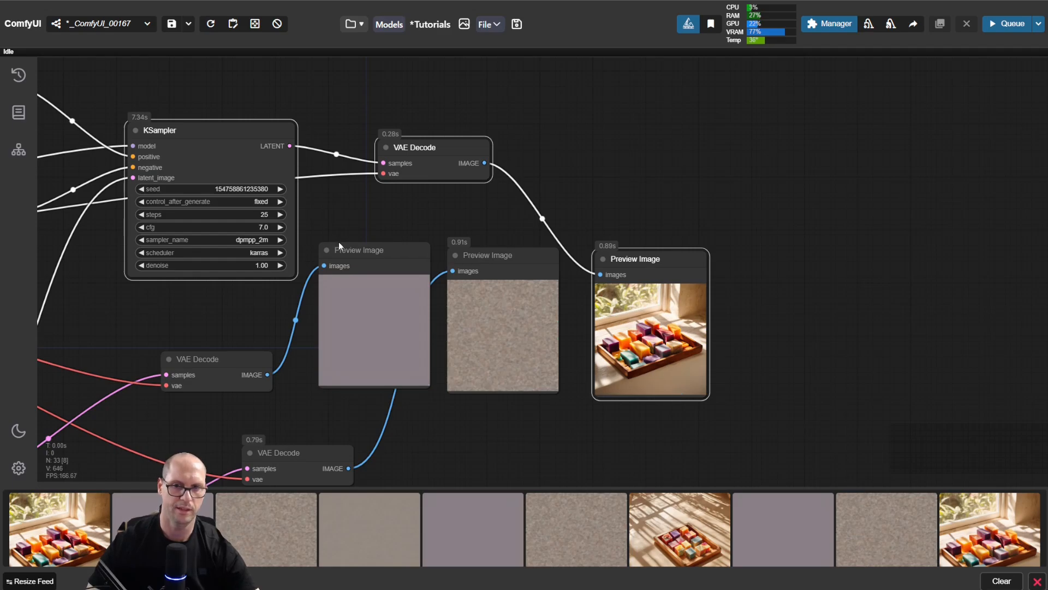
key(ctrl+shift+v)
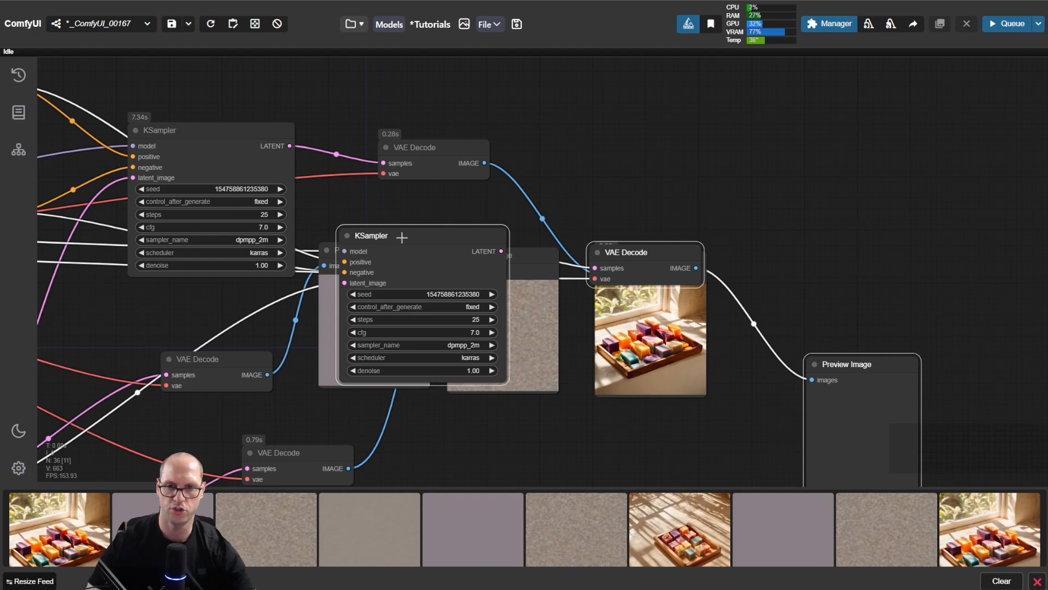
drag(402, 237, 832, 110)
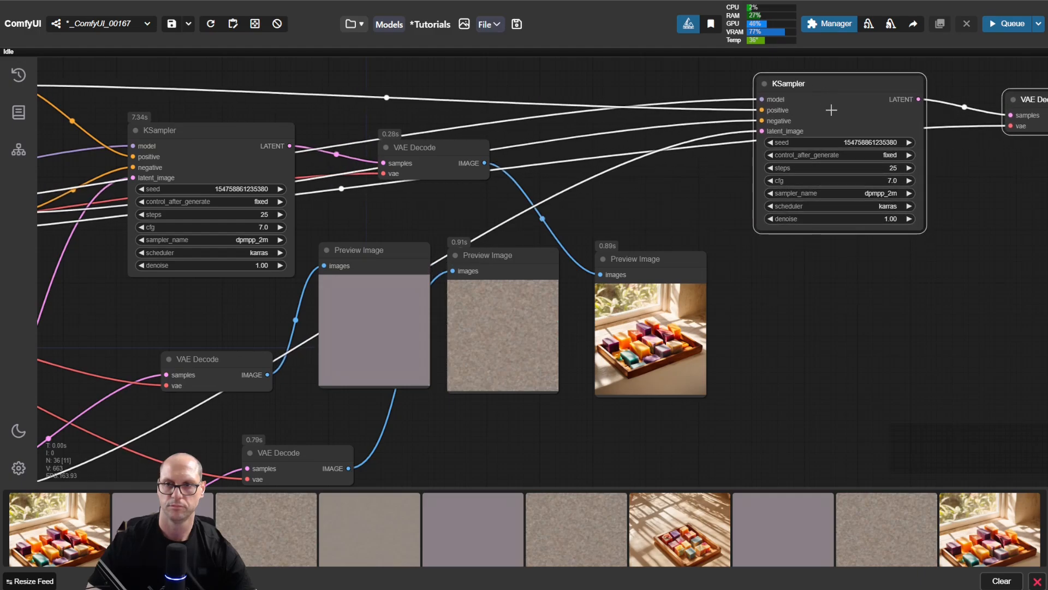
Step: Position the copied Preview Image beside the soap preview and tidy the placement of the second KSampler and first VAE Decode
drag(910, 309, 544, 330)
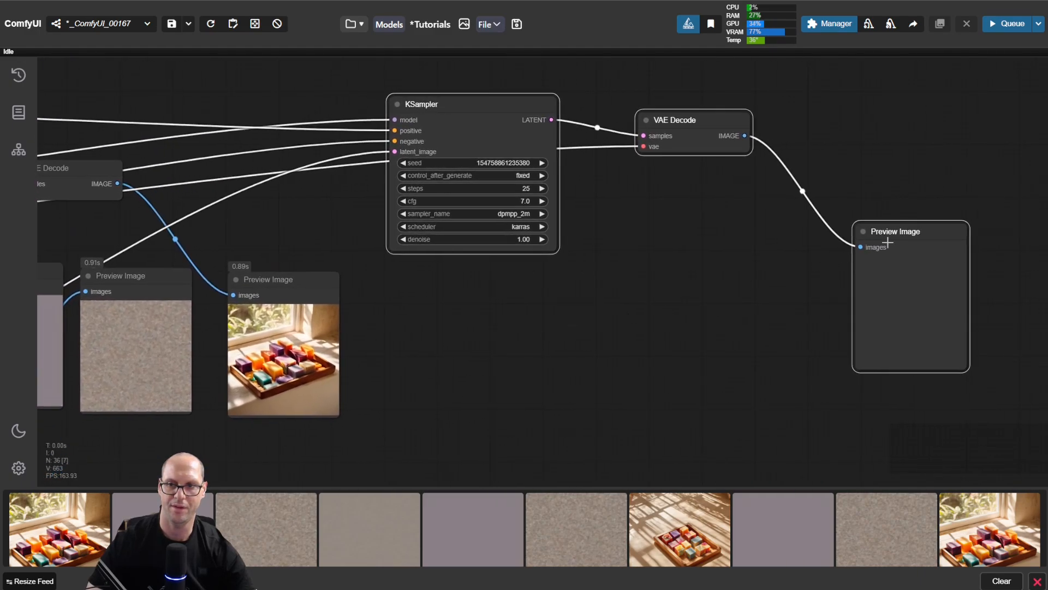
drag(914, 234, 411, 284)
drag(606, 296, 838, 338)
mouse_move(686, 138)
mouse_down()
mouse_move(710, 100)
mouse_move(672, 109)
mouse_move(676, 122)
mouse_up()
drag(333, 208, 331, 193)
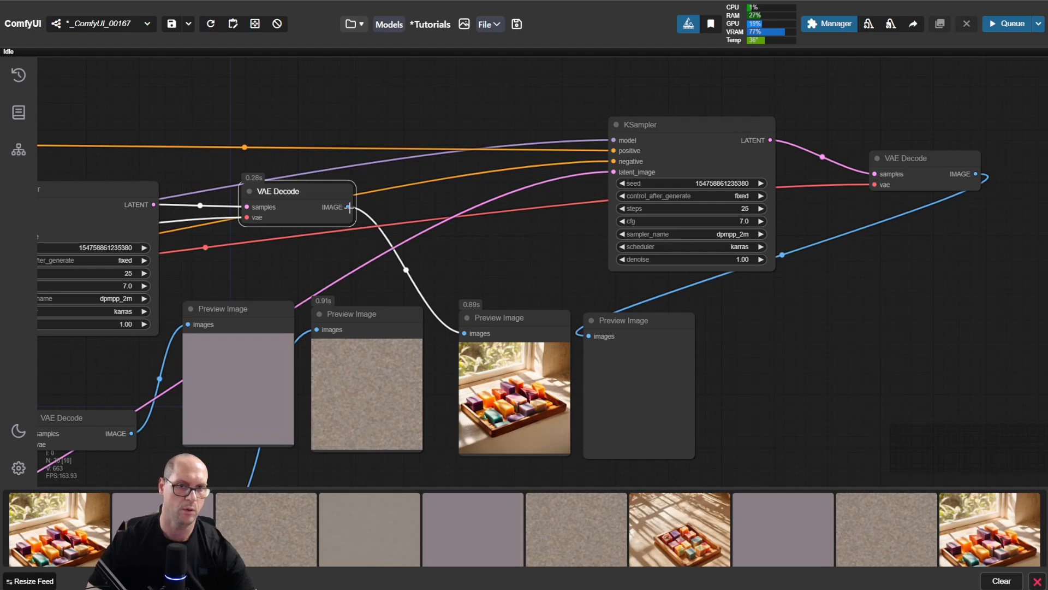
Step: Add a VAE Encode node fed by the first VAE Decode's IMAGE and connect its LATENT to the second KSampler's latent_image
drag(349, 207, 447, 191)
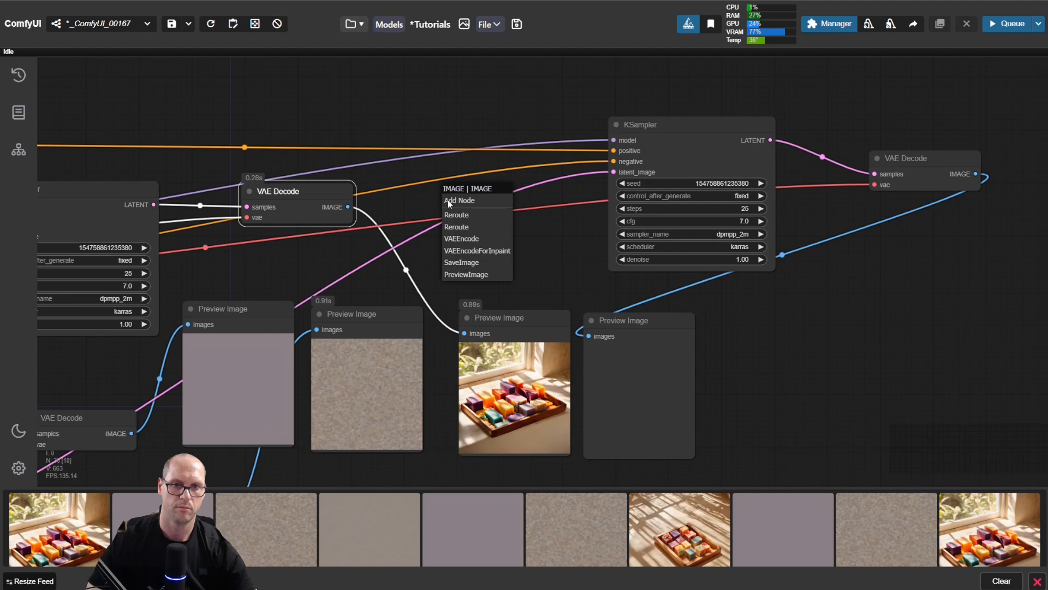
click(481, 239)
drag(478, 193, 447, 184)
drag(520, 199, 547, 199)
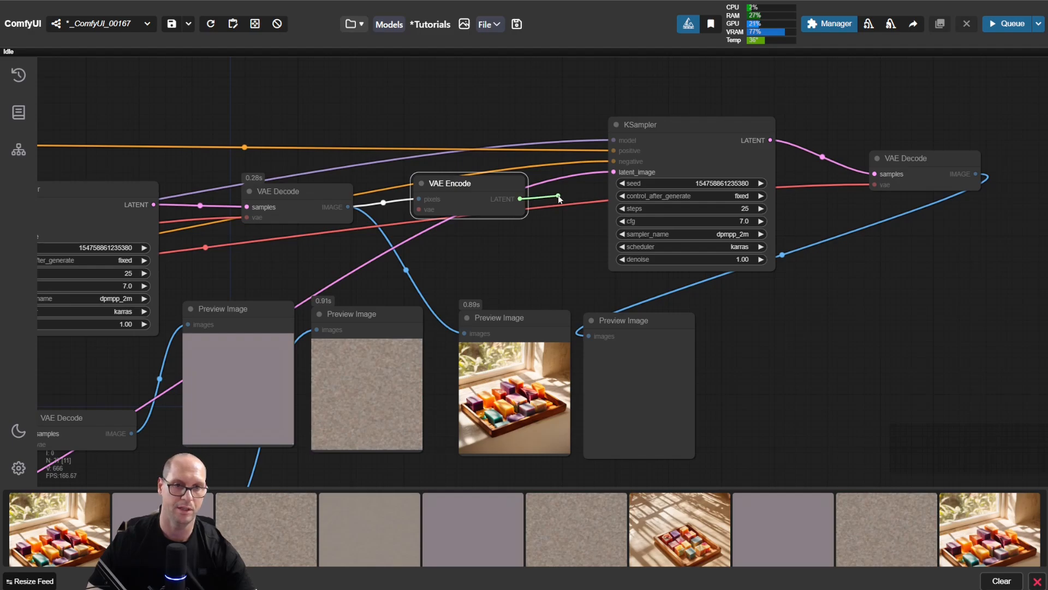
drag(558, 195, 612, 173)
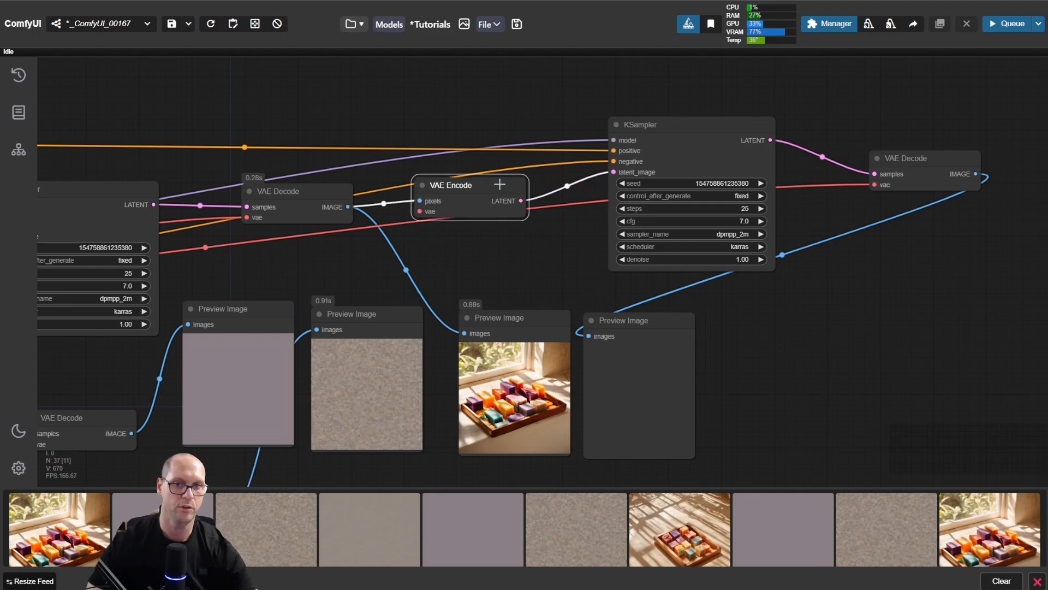
drag(497, 181, 487, 177)
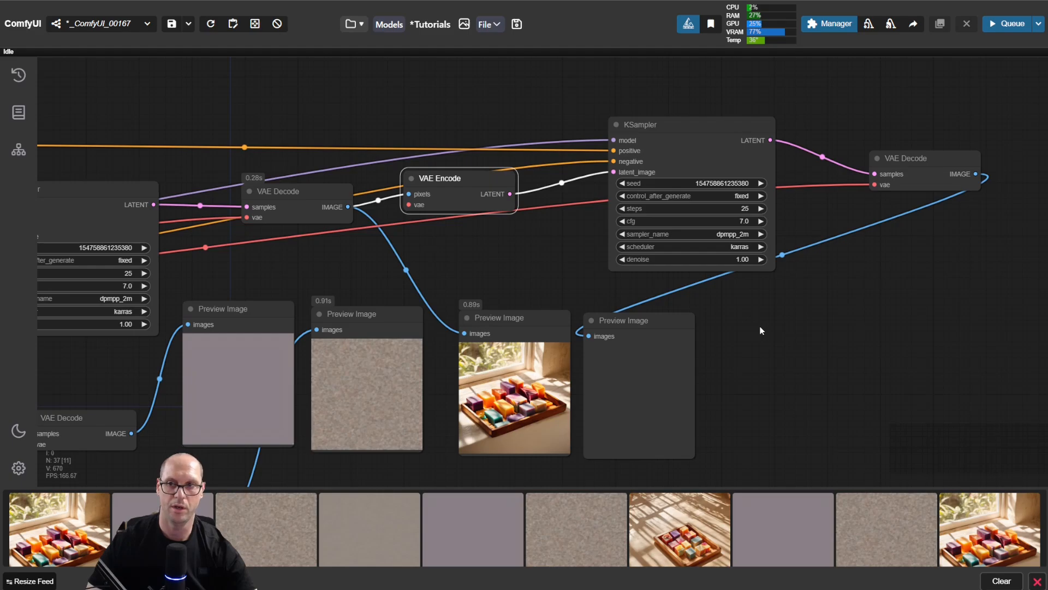
Step: Raise the second KSampler slightly and shift the first soap preview a little away from the empty one
drag(700, 125, 699, 102)
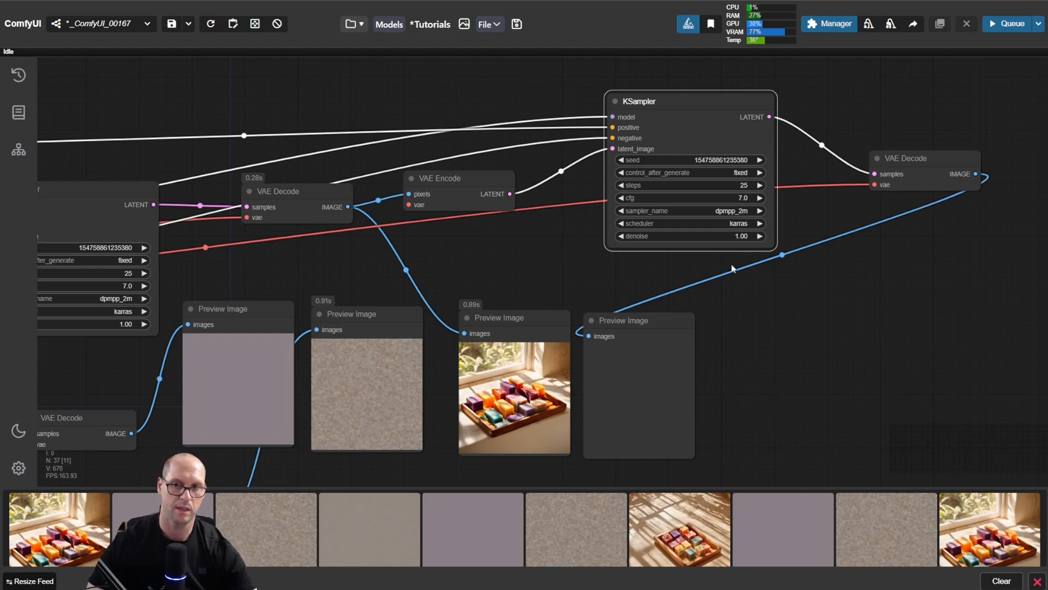
mouse_move(533, 326)
mouse_down()
mouse_move(516, 316)
mouse_move(524, 313)
mouse_up()
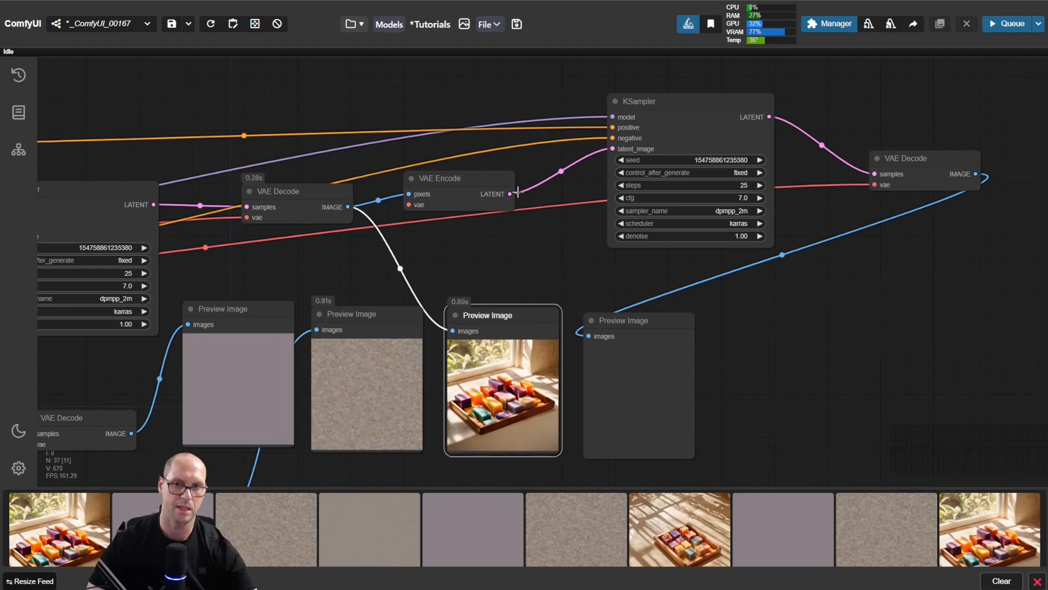
click(766, 300)
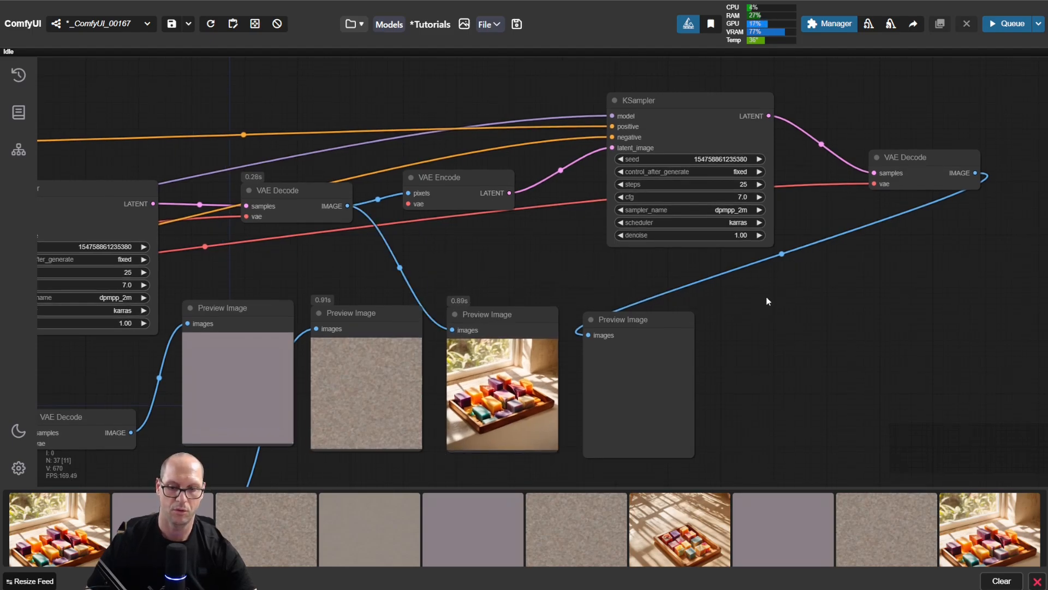
Step: Connect the checkpoint loader's VAE output to the vae input of the VAE Encode node
scroll(537, 270, down, 5)
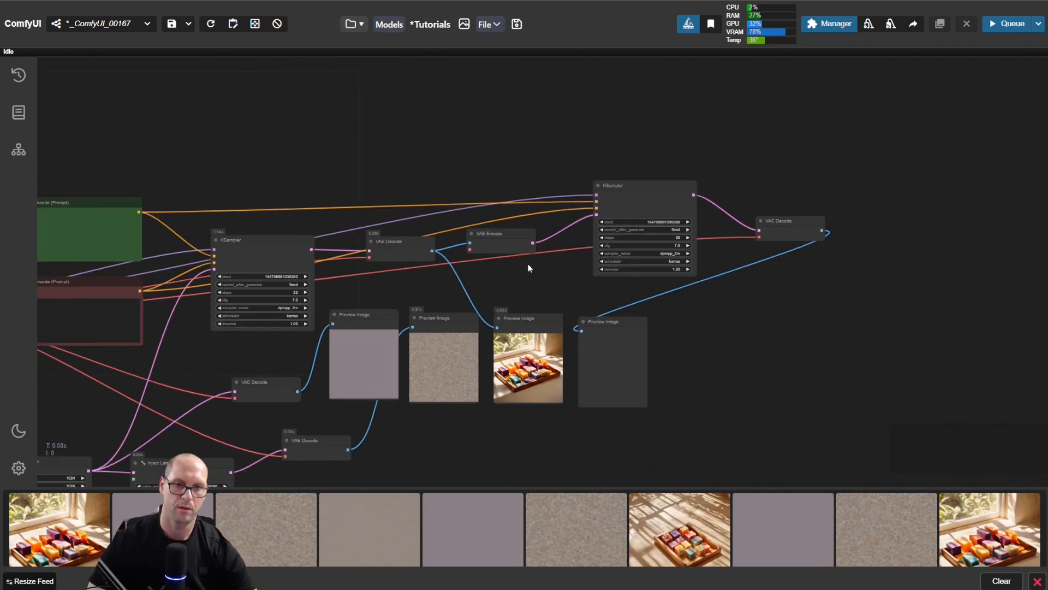
drag(428, 281, 580, 265)
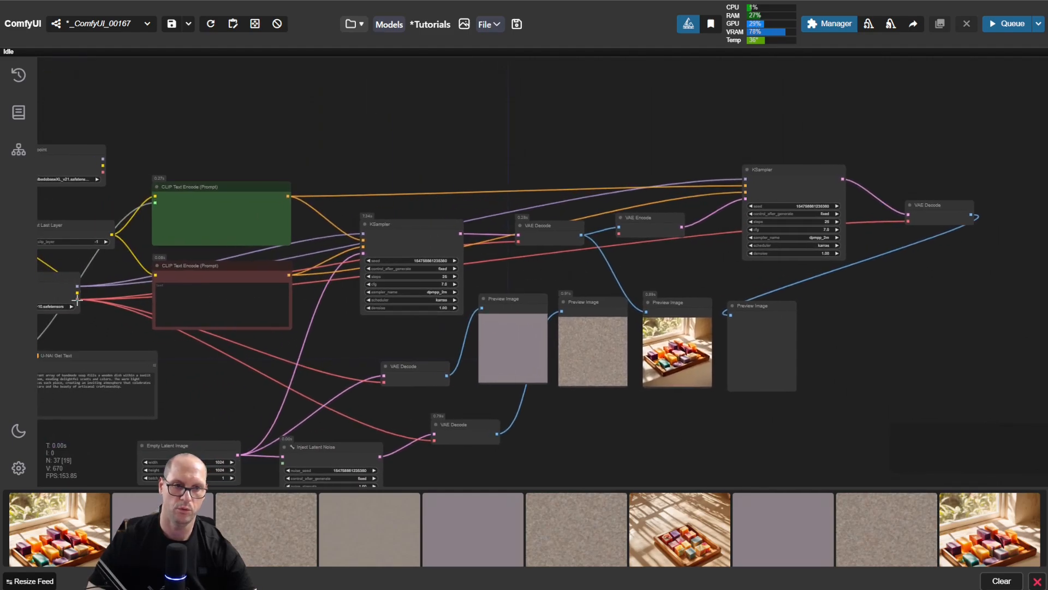
drag(77, 299, 626, 236)
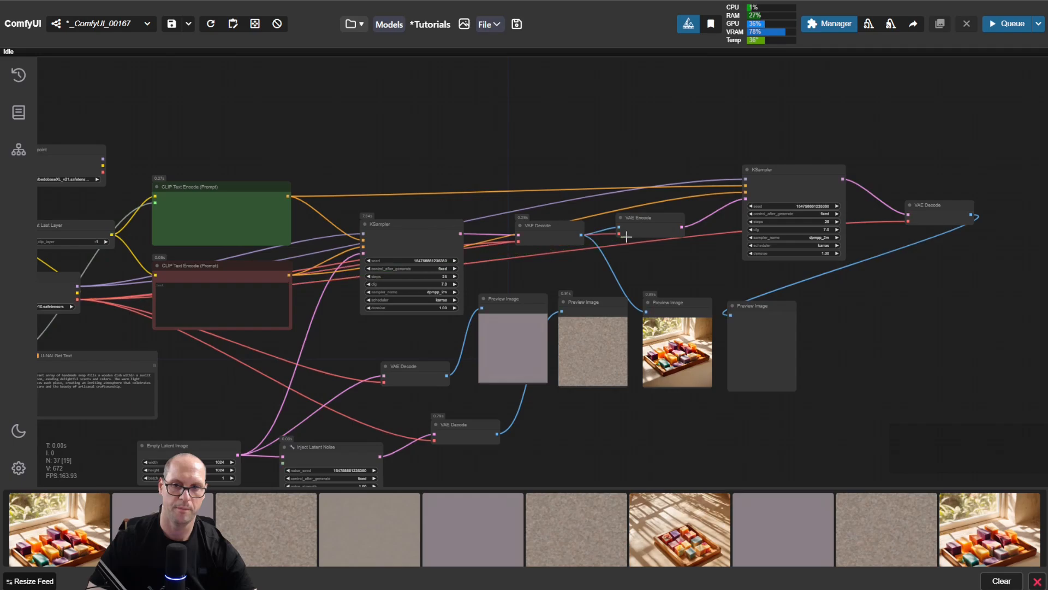
Step: Run the workflow to generate the second KSampler's image from the encoded first result
drag(928, 287, 622, 341)
scroll(555, 273, up, 6)
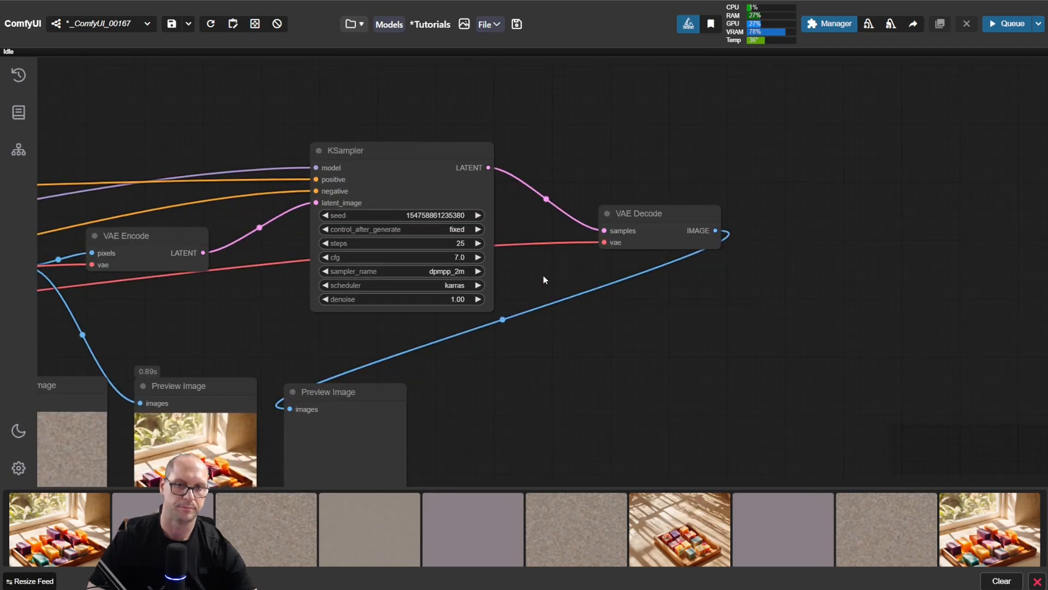
drag(520, 265, 566, 234)
key(ctrl+Return)
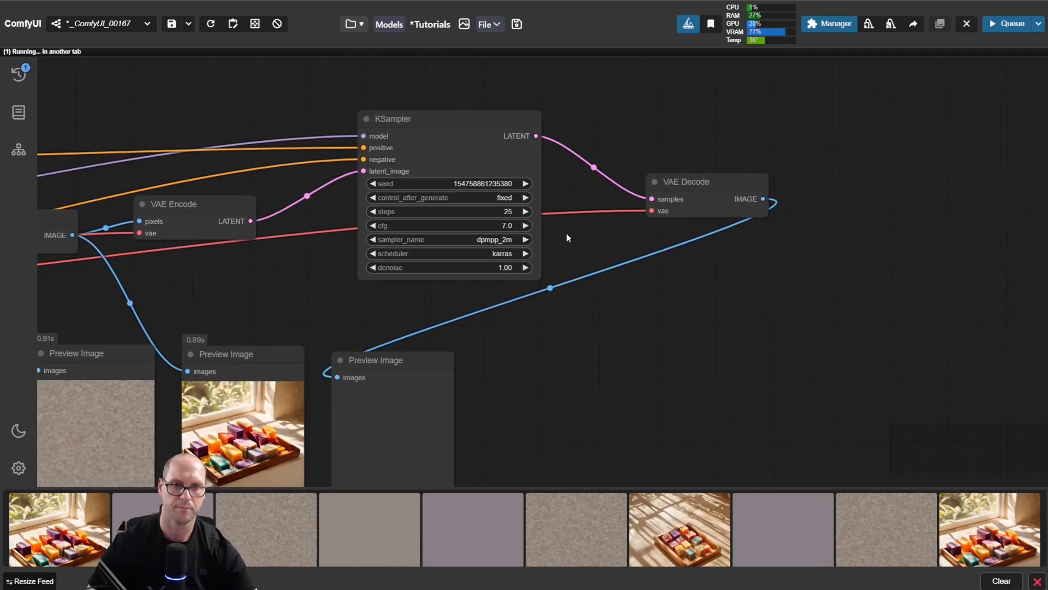
drag(339, 285, 424, 258)
scroll(408, 264, down, 4)
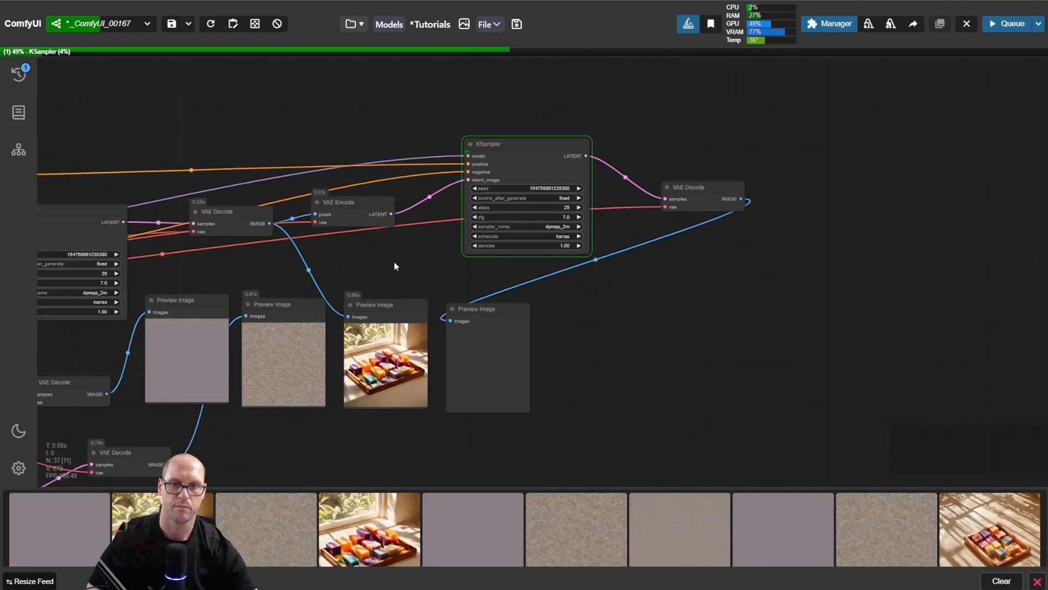
scroll(377, 259, up, 3)
drag(451, 273, 390, 266)
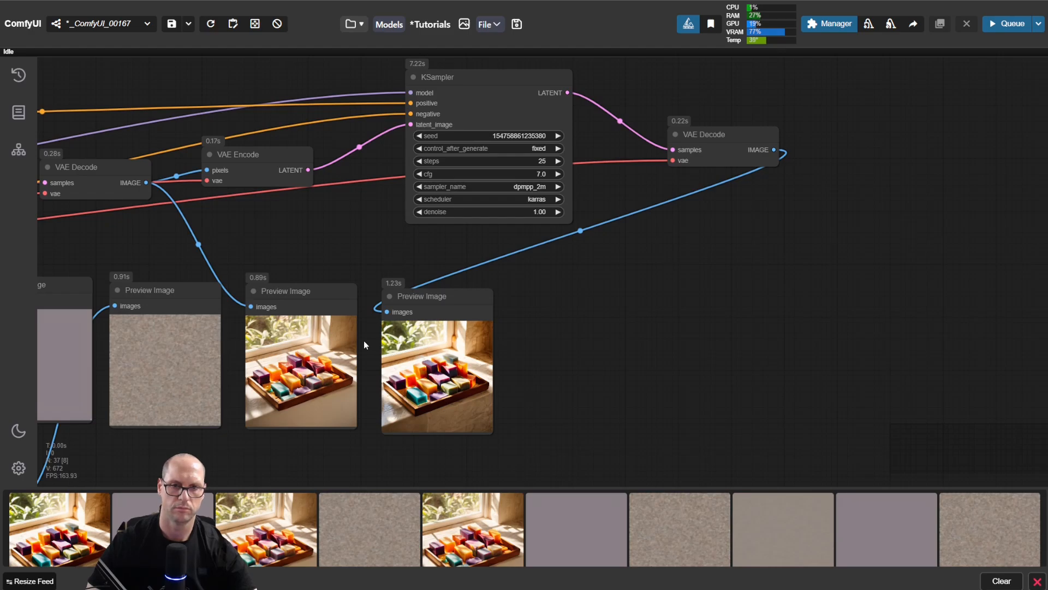
Step: Align the second KSampler's preview closely beside the first soap preview and compare the details of both images
scroll(364, 340, up, 2)
click(418, 271)
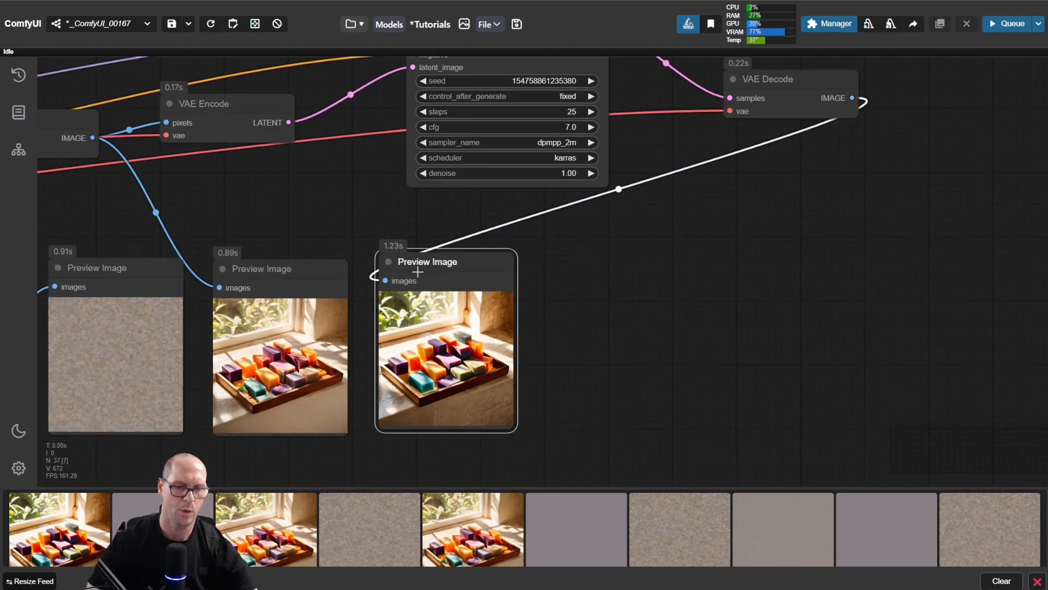
scroll(351, 323, up, 3)
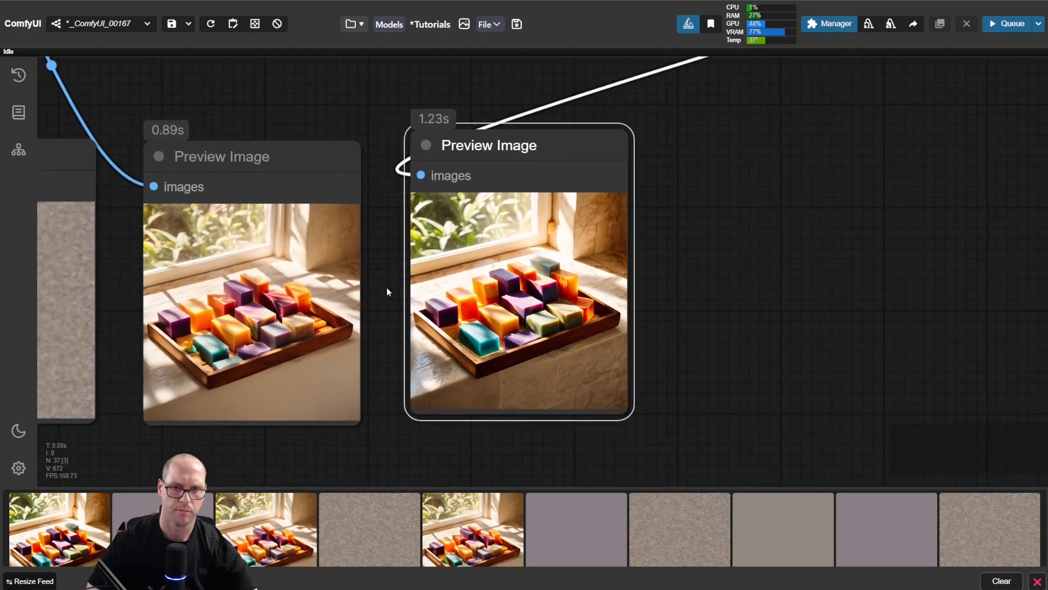
drag(387, 288, 395, 290)
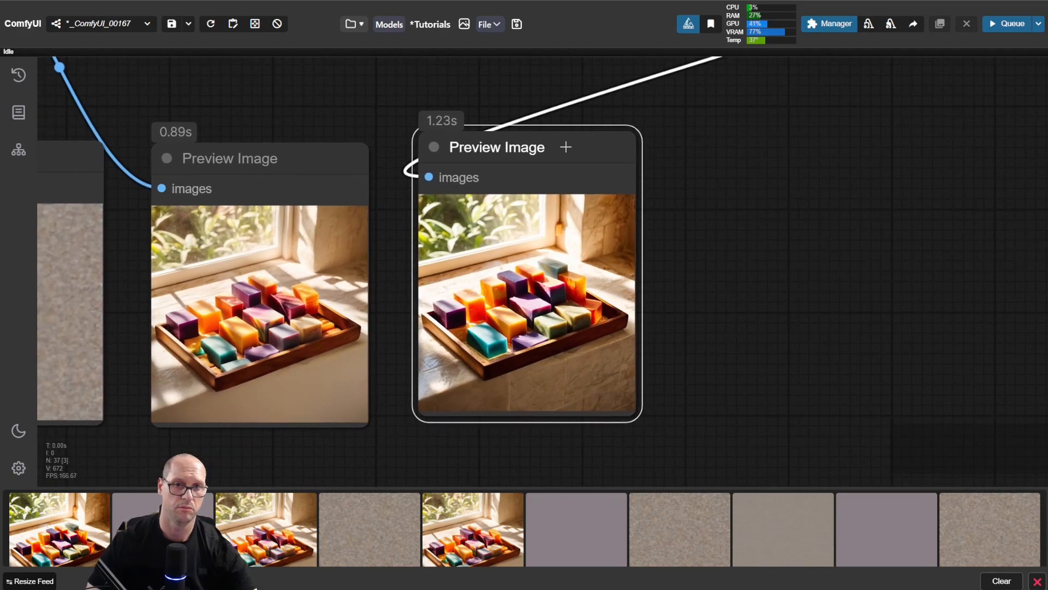
drag(566, 147, 559, 159)
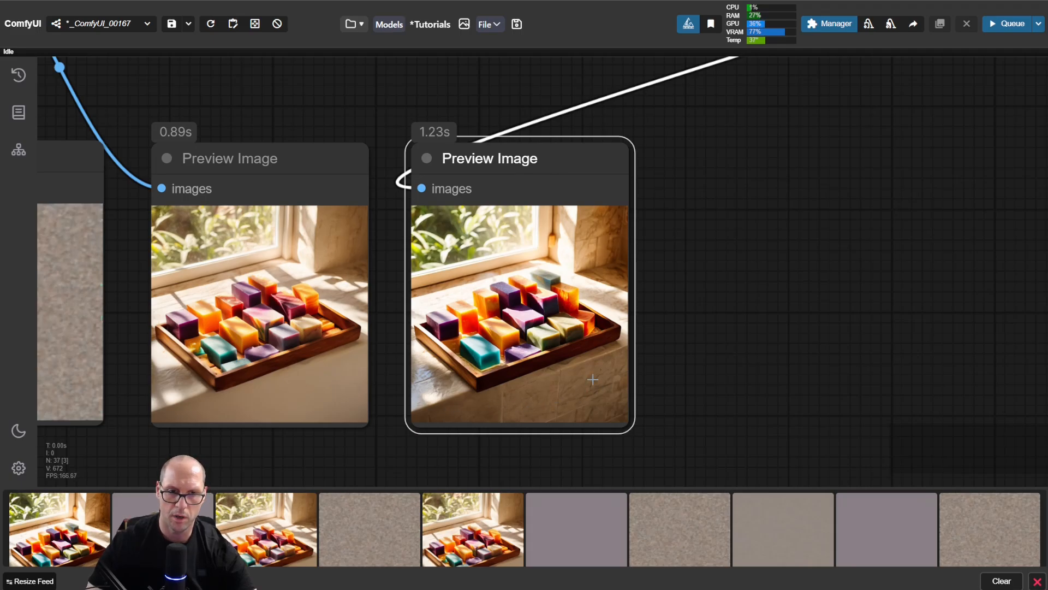
scroll(593, 379, up, 4)
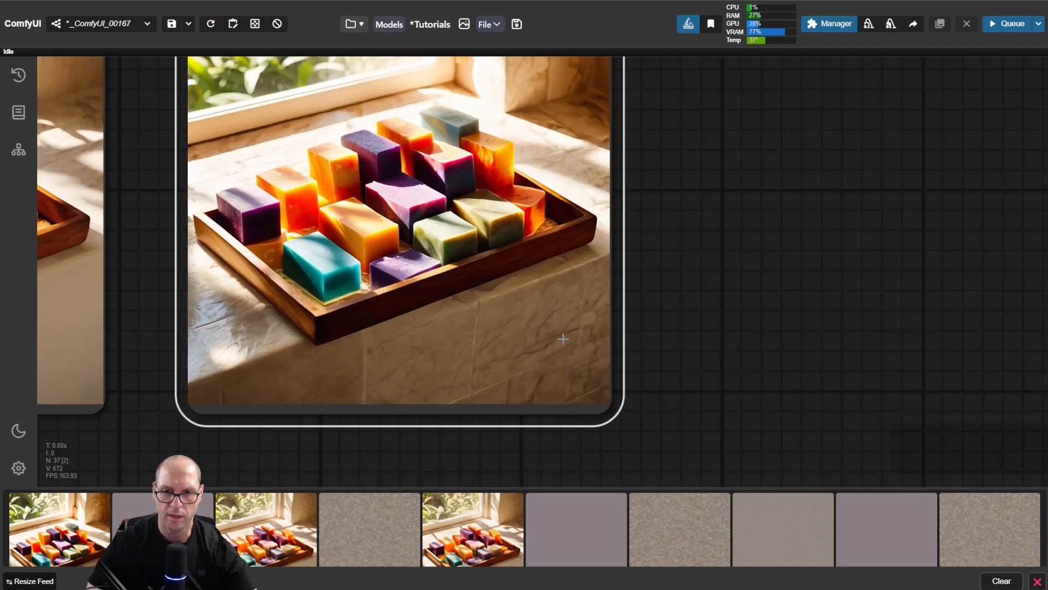
drag(348, 245, 689, 384)
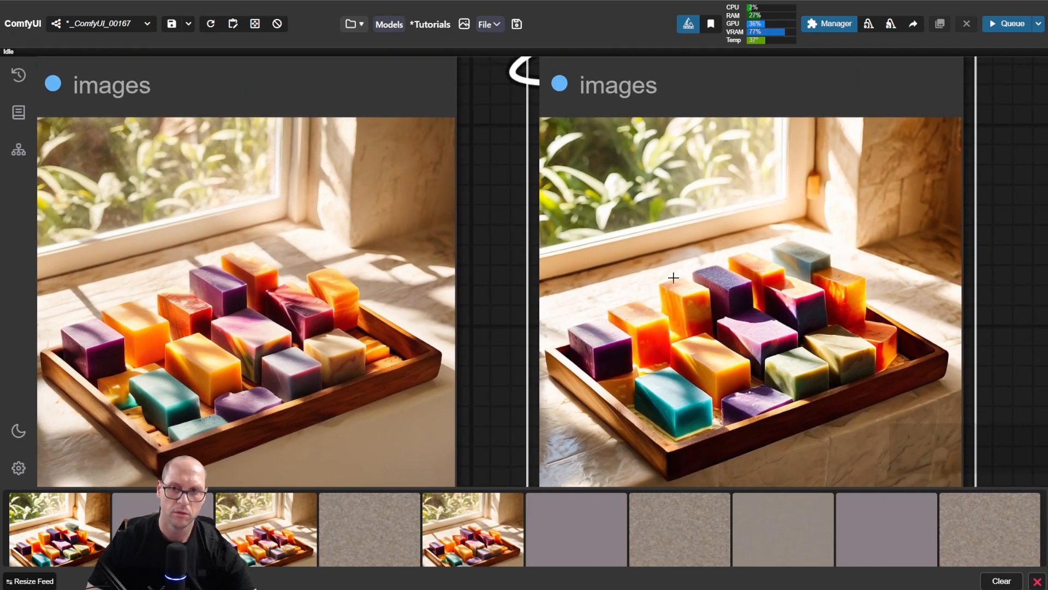
drag(839, 233, 865, 195)
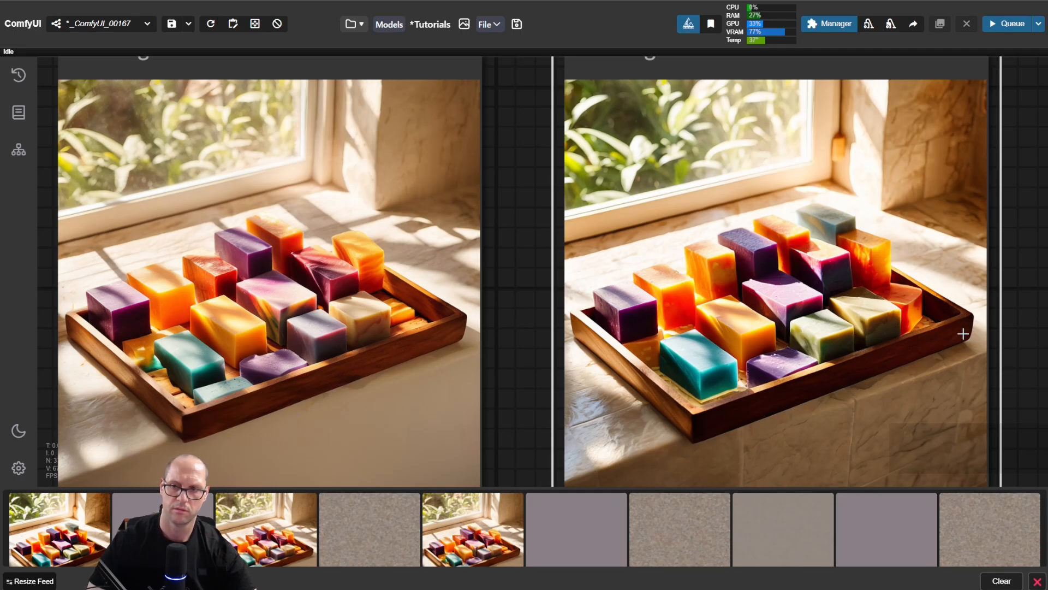
scroll(963, 330, up, 3)
drag(808, 349, 920, 230)
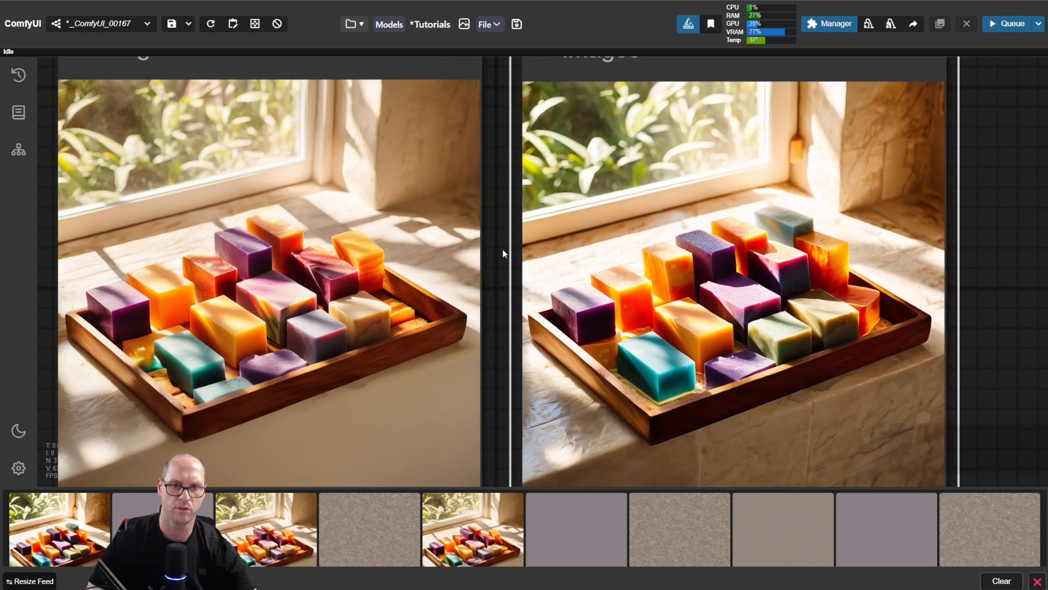
scroll(490, 237, down, 5)
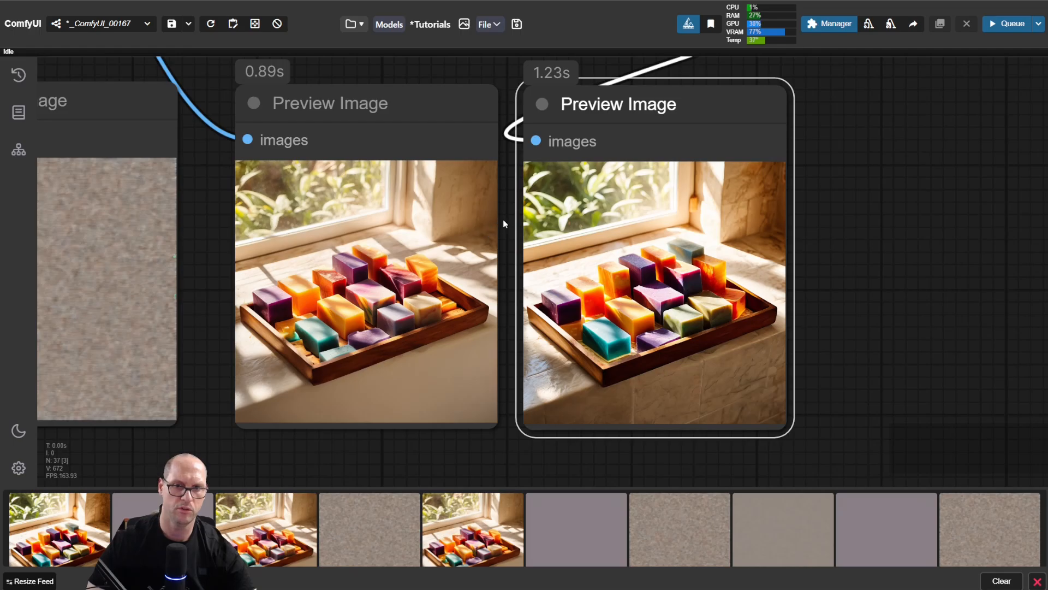
Step: Duplicate the second KSampler's preview beside the original and move the decoded image connection to the copy's images input
drag(503, 218, 518, 340)
scroll(518, 298, down, 5)
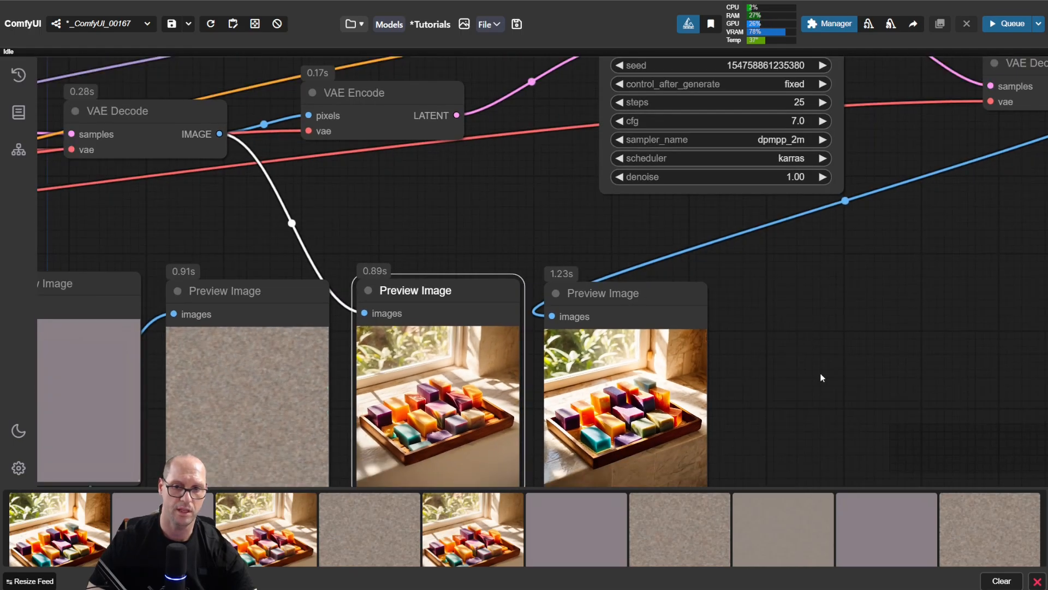
drag(820, 377, 811, 326)
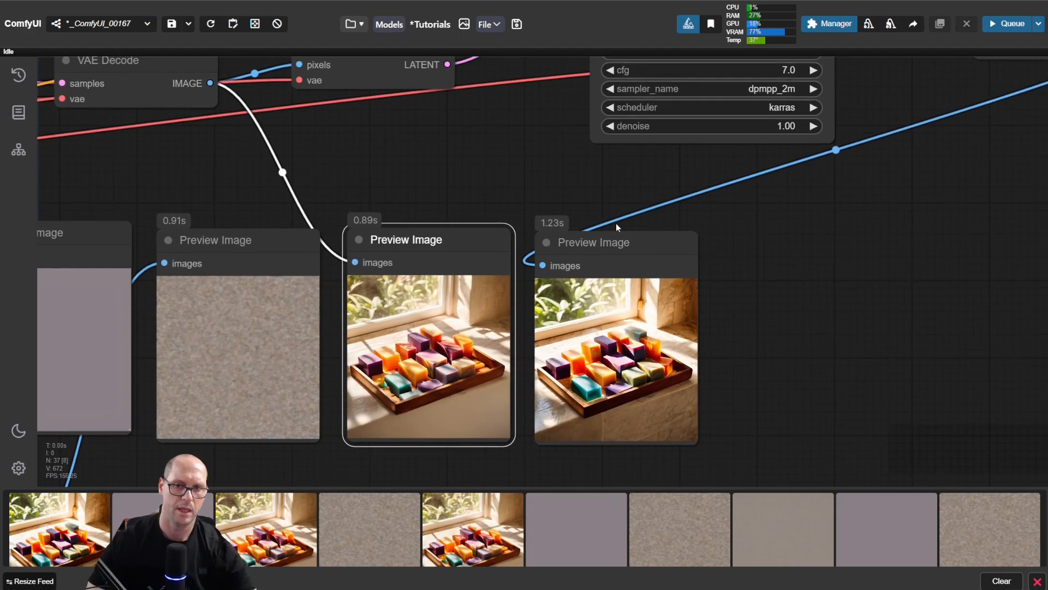
mouse_move(598, 245)
mouse_down()
mouse_move(789, 243)
mouse_move(780, 244)
mouse_up()
drag(546, 267, 729, 268)
Step: Set the second KSampler's denoise to 0.20 and run the workflow to generate the refined image
click(792, 122)
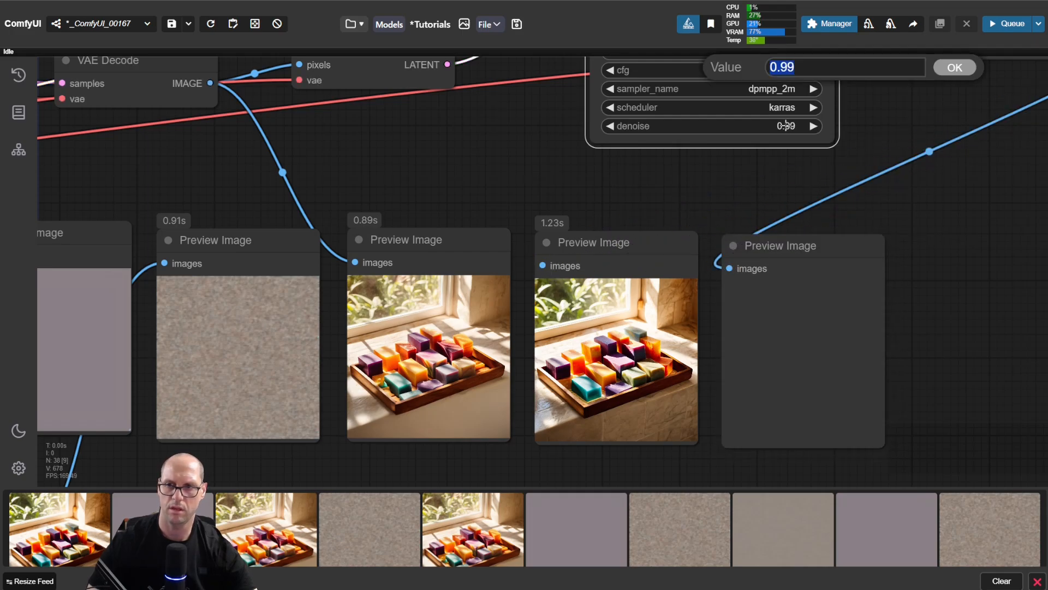
text(.5)
key(Return)
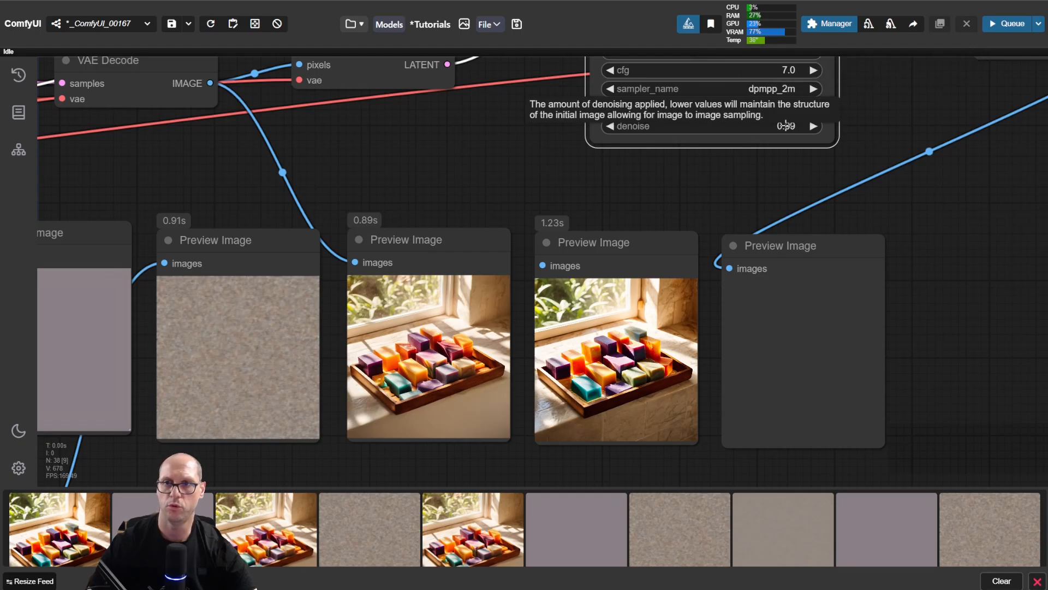
key(ctrl+Return)
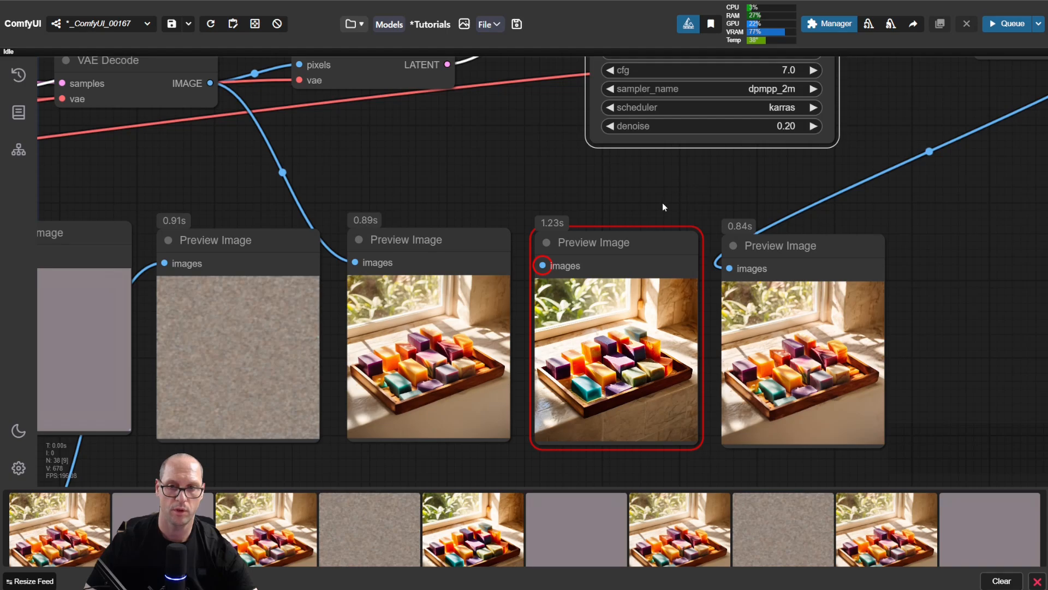
Step: Reorder the previews so the 0.20 denoise result sits between the first soap preview and the disconnected one, and compare their details
drag(595, 242, 967, 243)
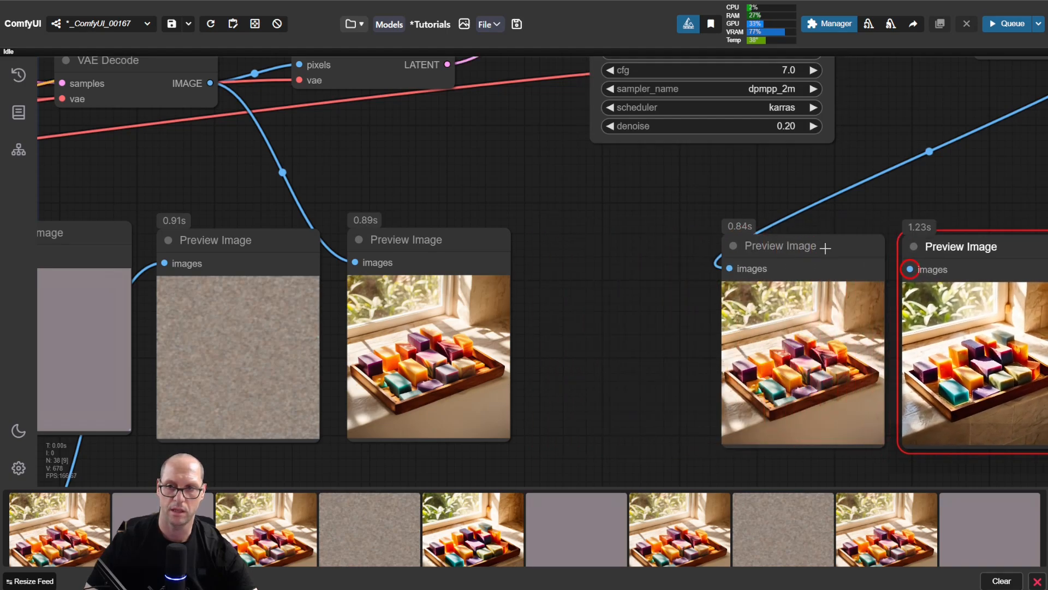
drag(824, 243, 632, 244)
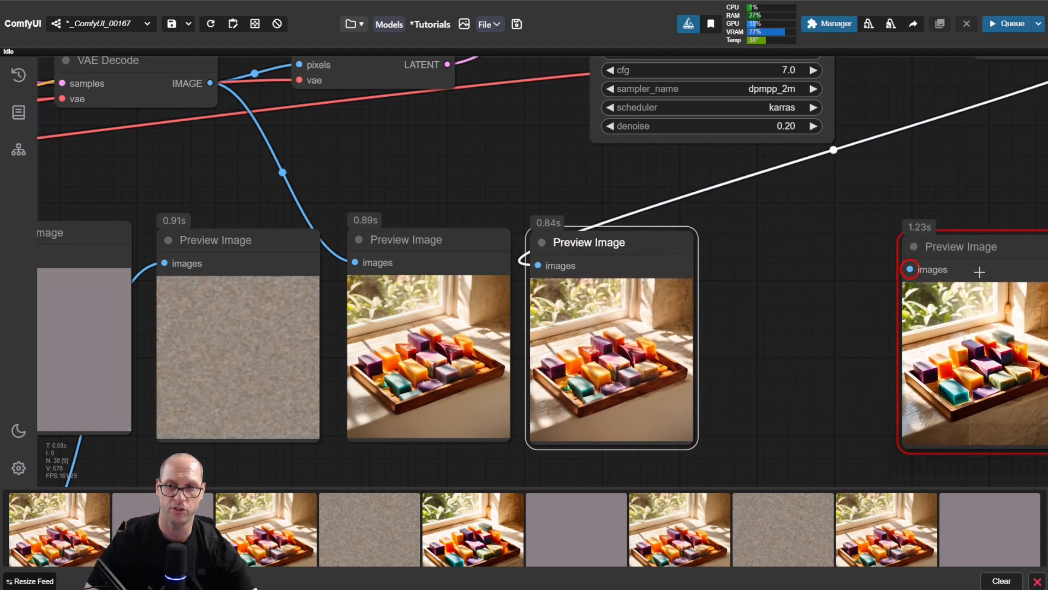
drag(1021, 244, 841, 247)
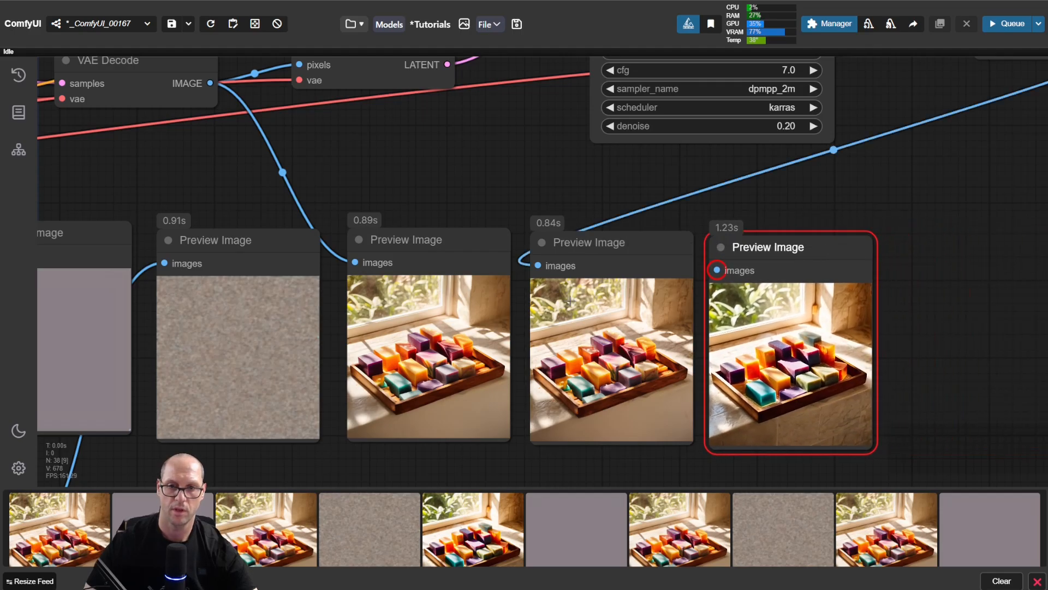
scroll(515, 372, up, 5)
scroll(491, 344, up, 3)
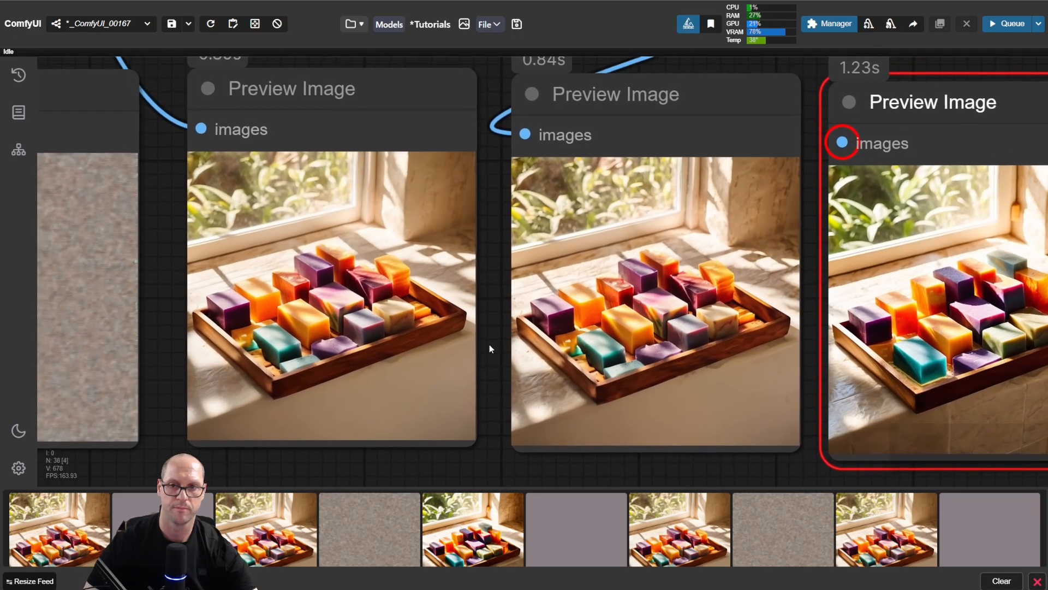
scroll(491, 330, down, 1)
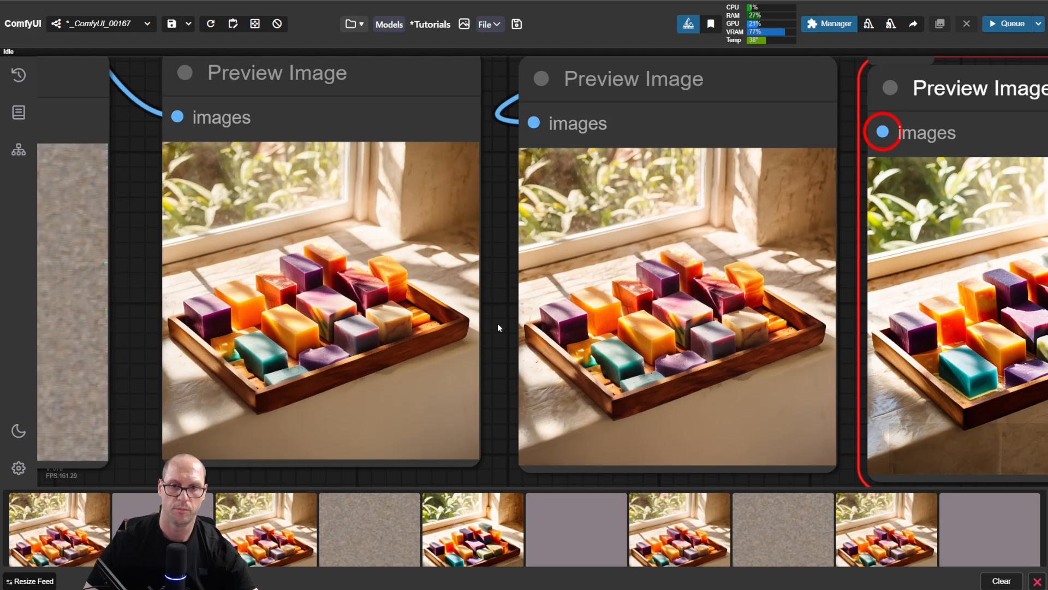
scroll(497, 323, down, 1)
drag(500, 324, 531, 323)
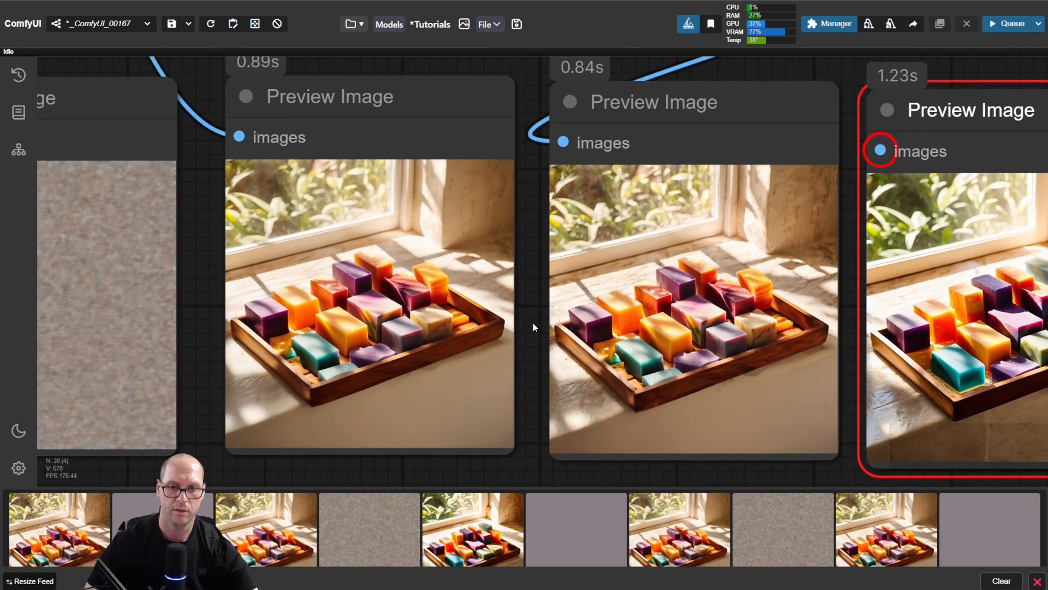
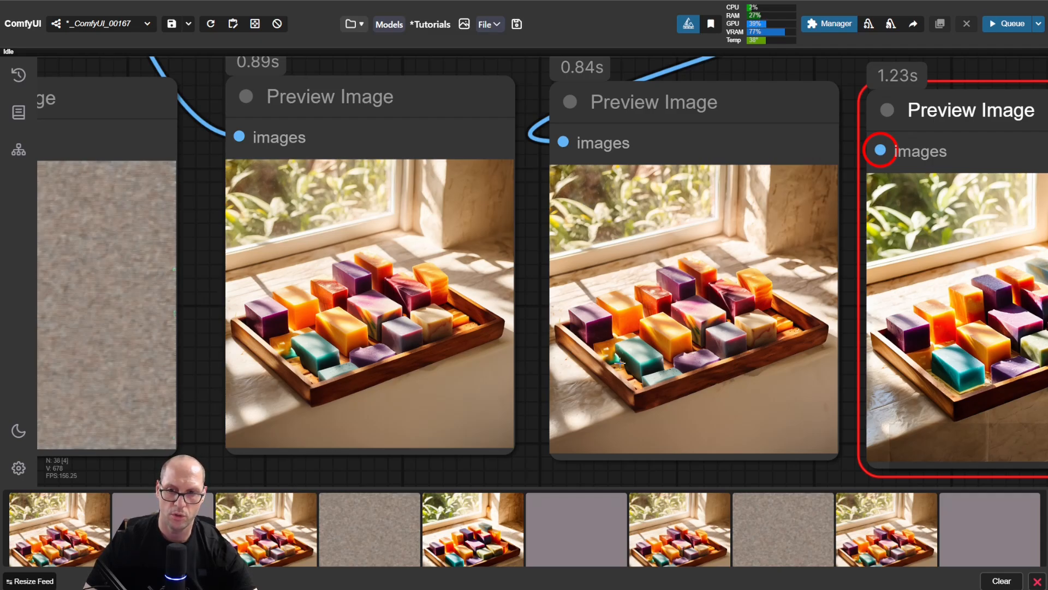
Step: Compare the first soap preview closely with the 0.20 denoise result and adjust the spacing between their nodes
drag(336, 355, 360, 342)
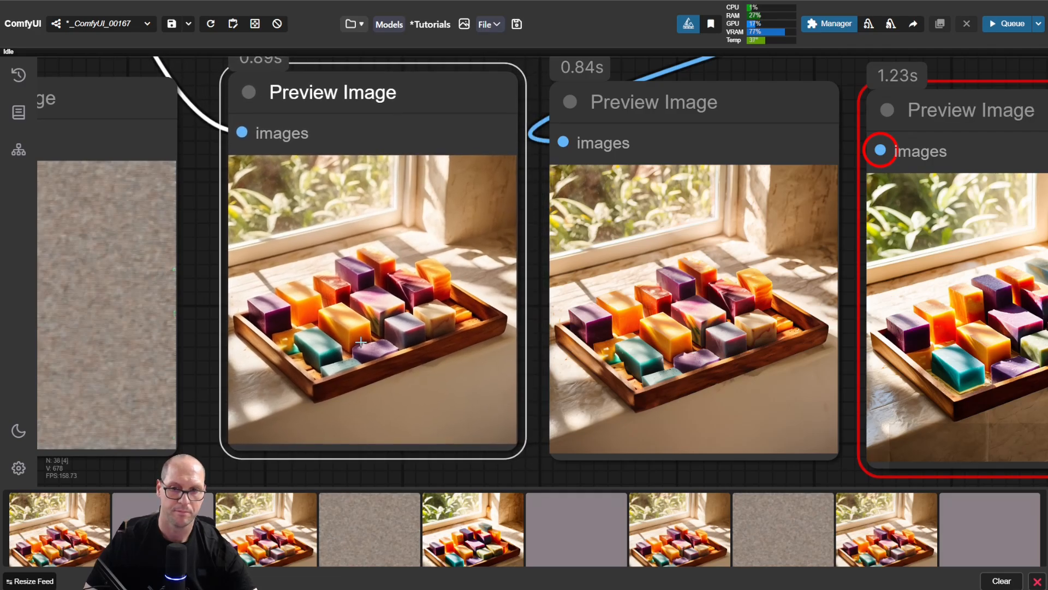
scroll(522, 323, up, 3)
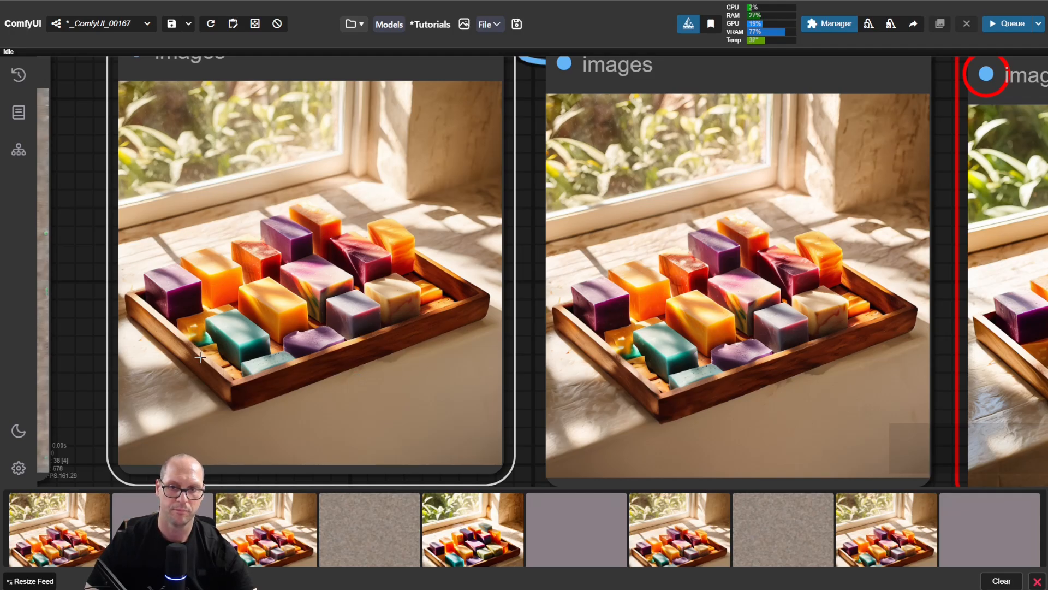
scroll(546, 295, down, 5)
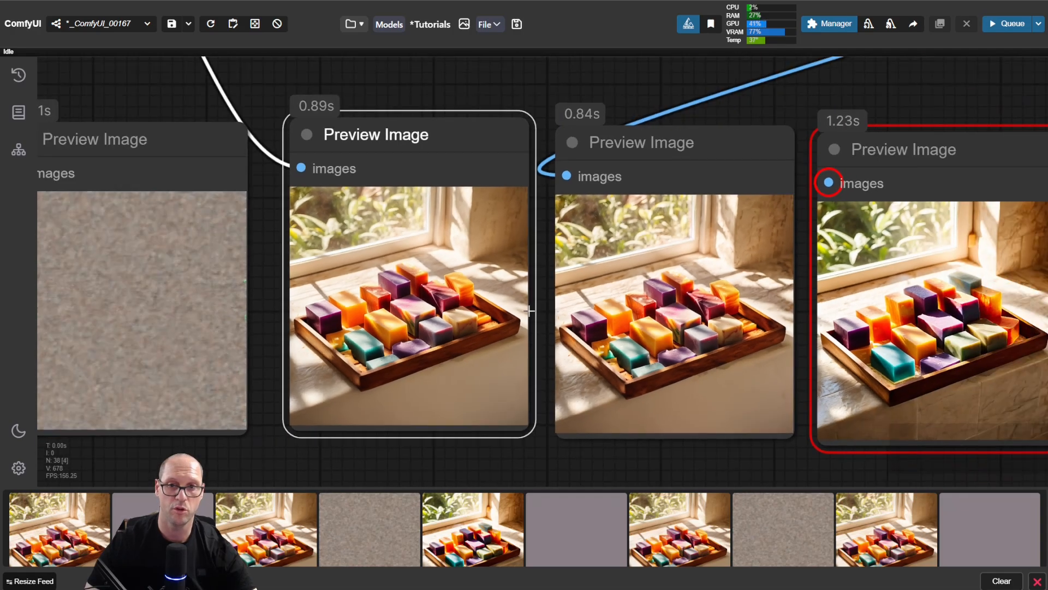
mouse_move(546, 307)
mouse_down()
mouse_move(542, 316)
mouse_move(548, 299)
mouse_up()
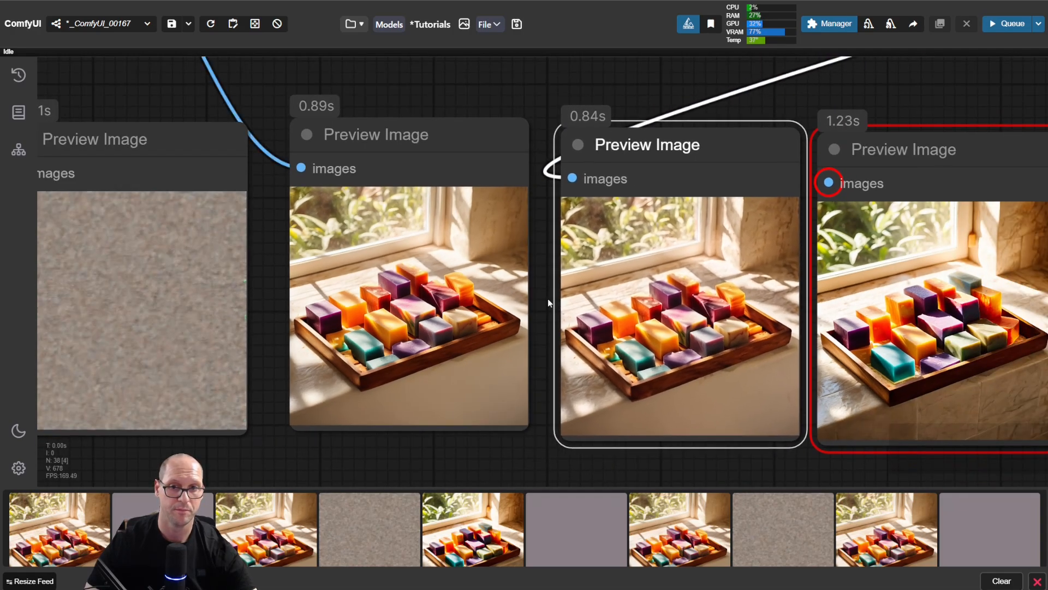
scroll(548, 298, down, 4)
drag(662, 164, 556, 169)
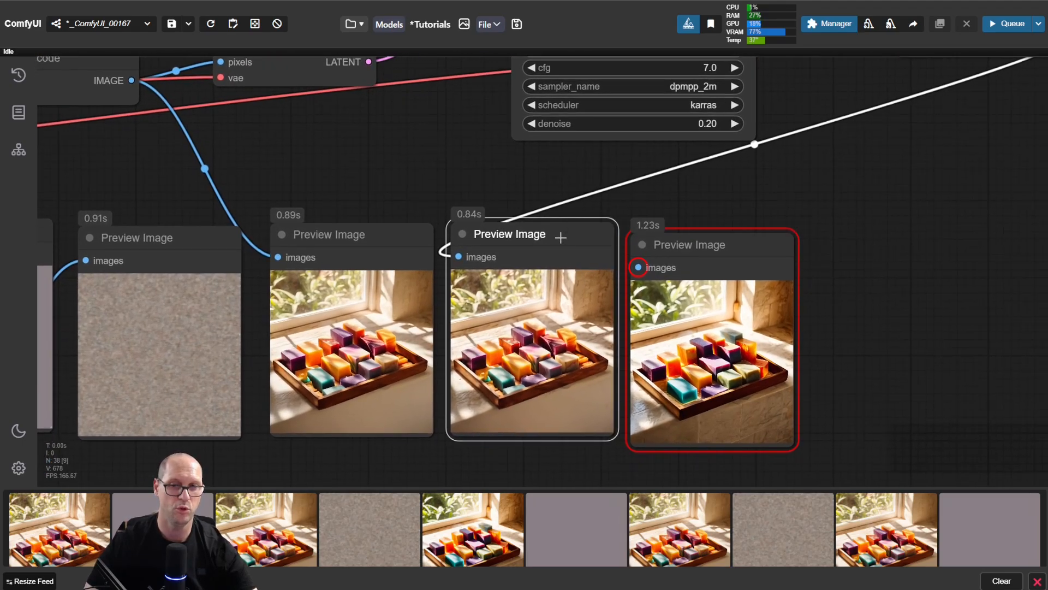
drag(560, 238, 557, 243)
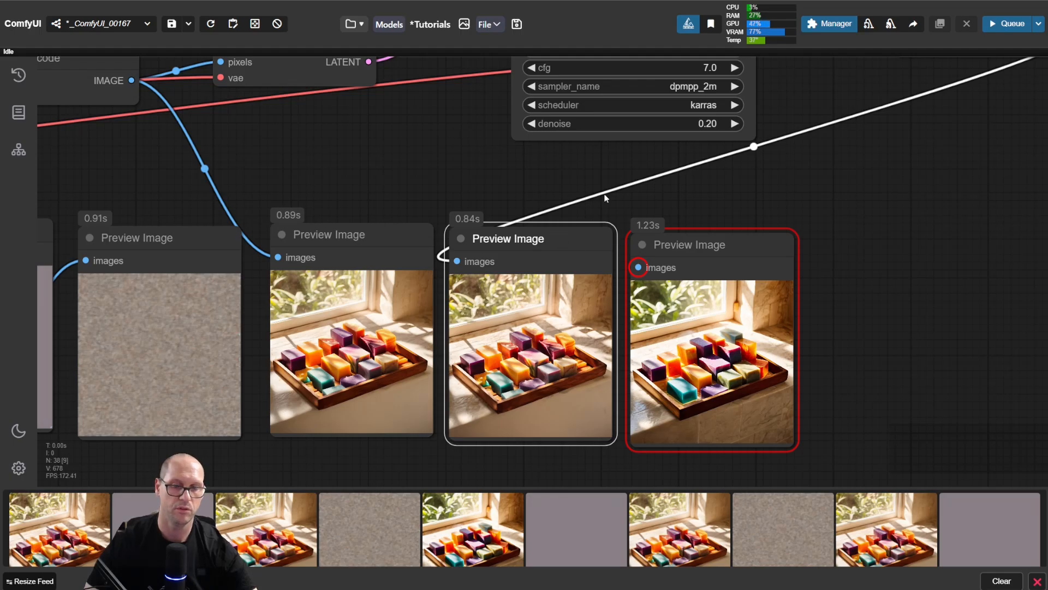
Step: Duplicate the 0.20 denoise preview at the end of the row and move the decoded image connection to the copy's images input
drag(830, 175, 775, 190)
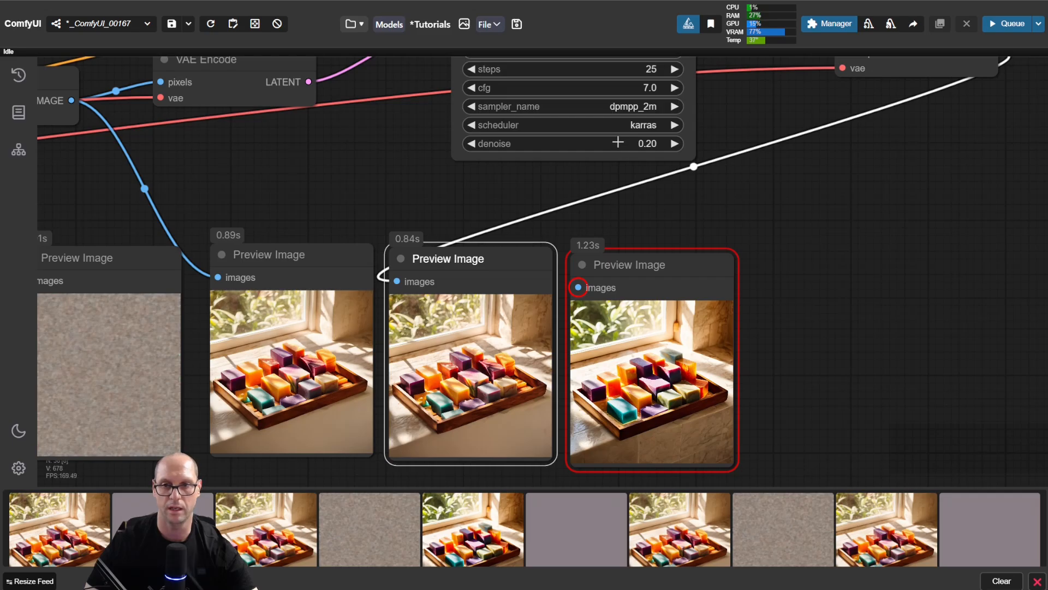
mouse_move(617, 143)
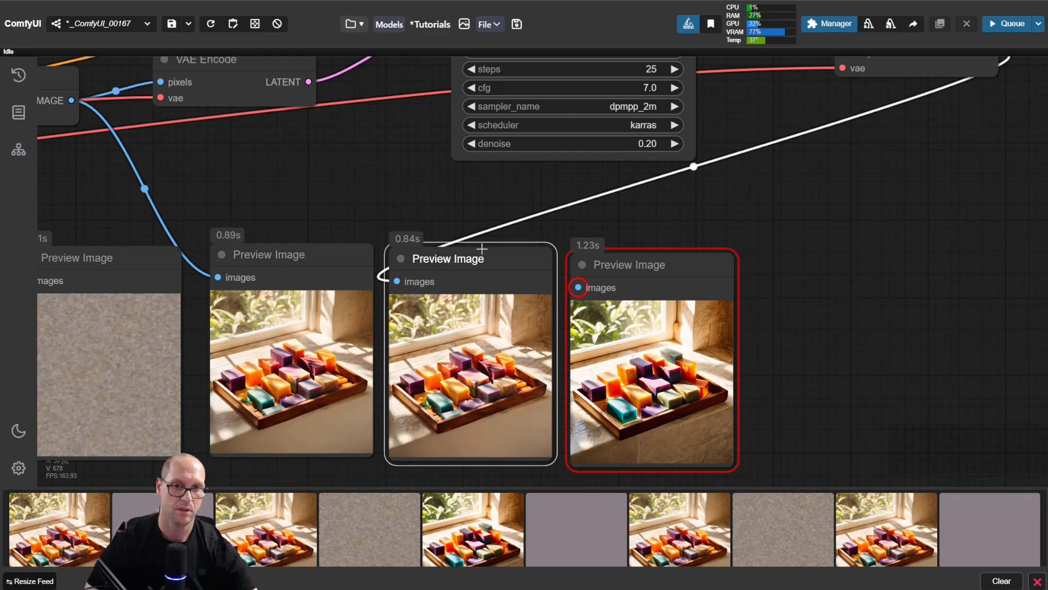
drag(459, 259, 822, 265)
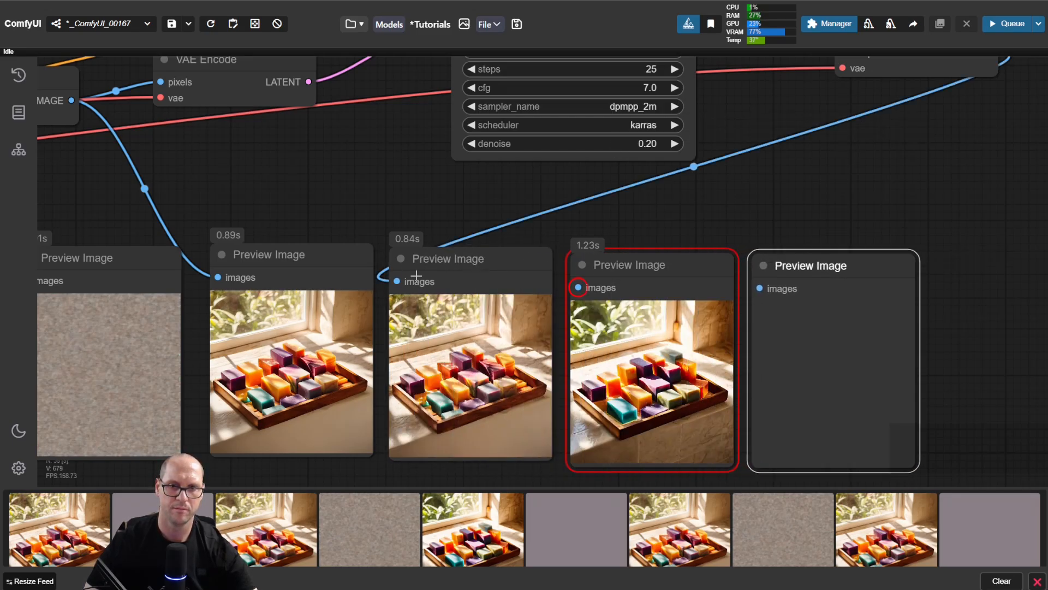
drag(399, 283, 759, 289)
Step: Set the second KSampler's denoise to 0.70 and run the workflow
click(653, 144)
text(.)
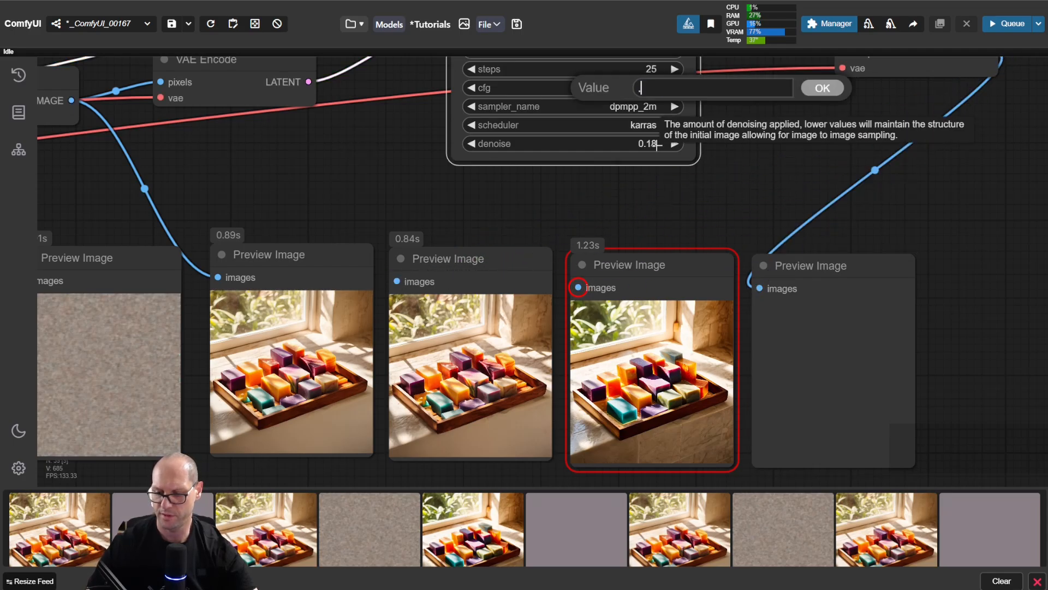
text(7)
key(Return)
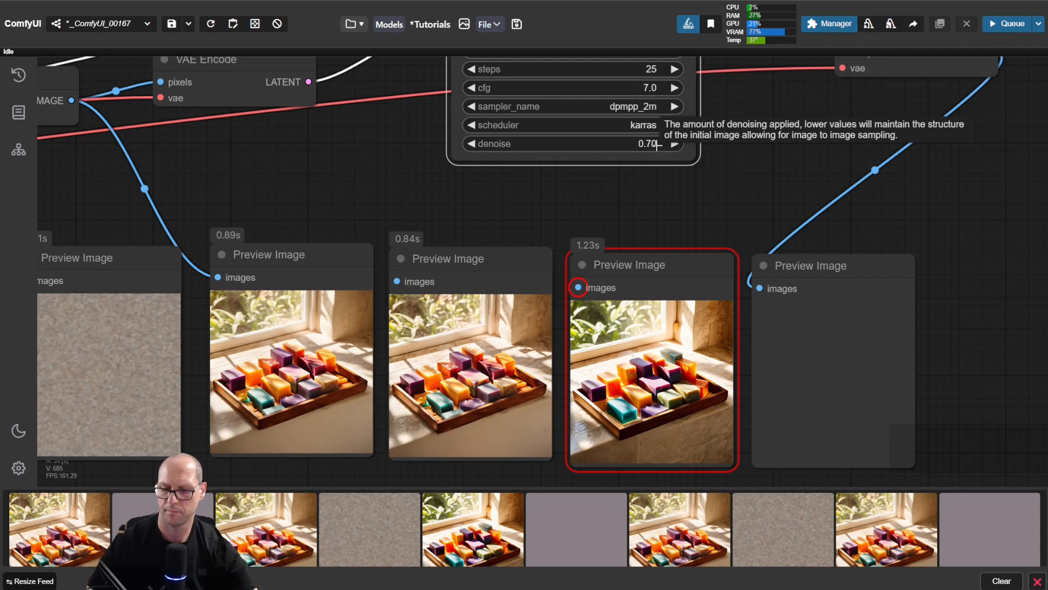
key(ctrl+Return)
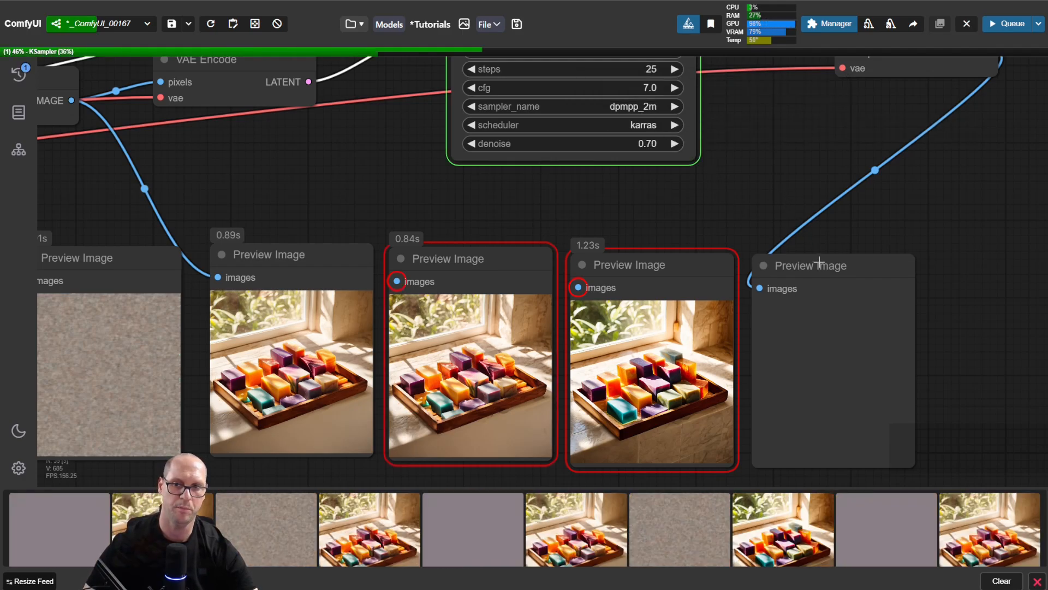
Step: Place the 0.70 denoise preview beside the first soap preview to compare their details, and return it to the end of the row
drag(819, 265, 819, 261)
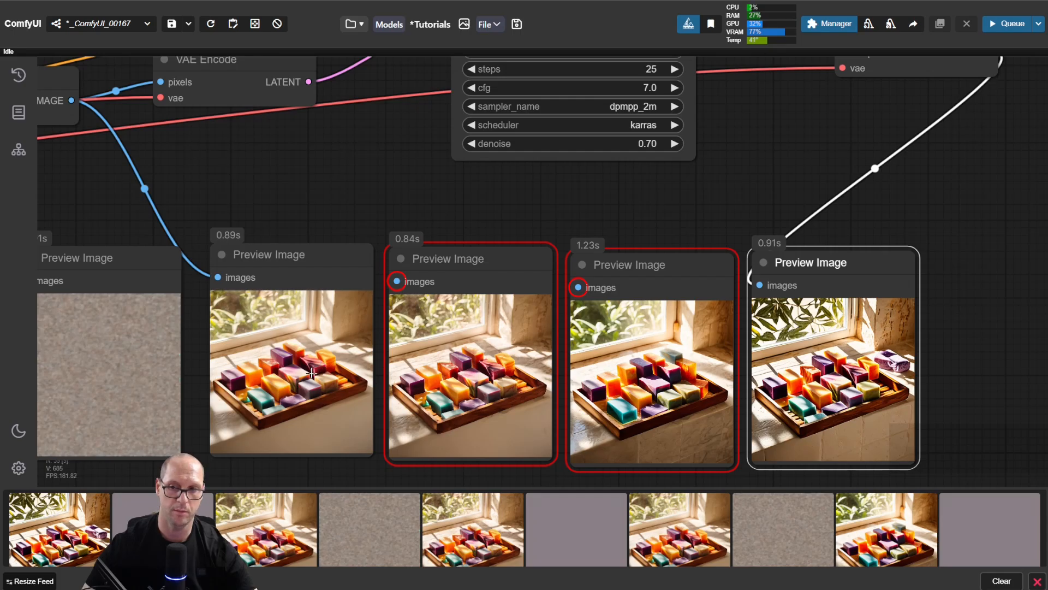
scroll(846, 371, up, 5)
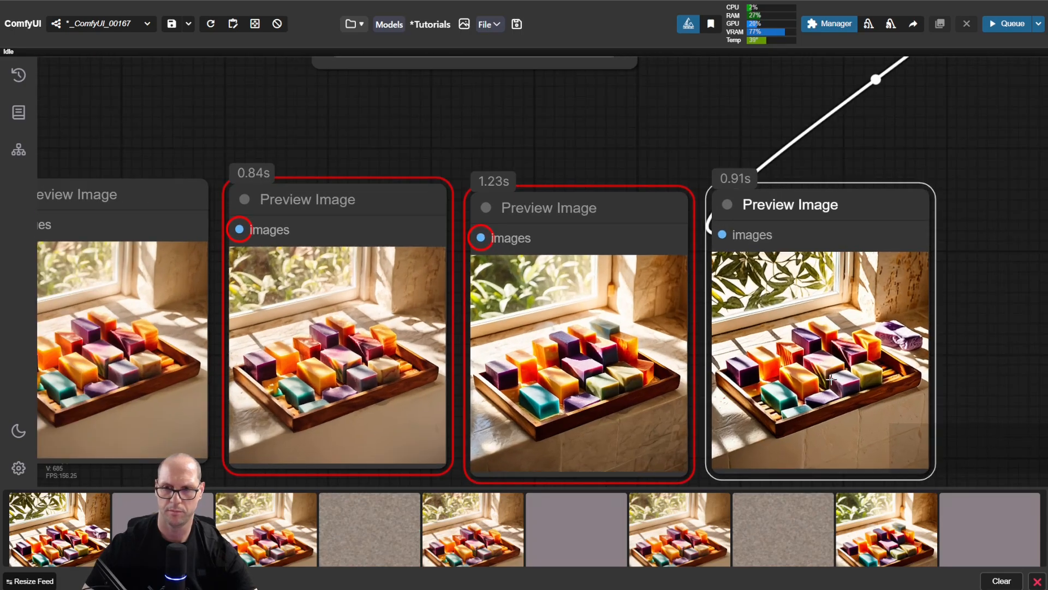
scroll(827, 378, down, 3)
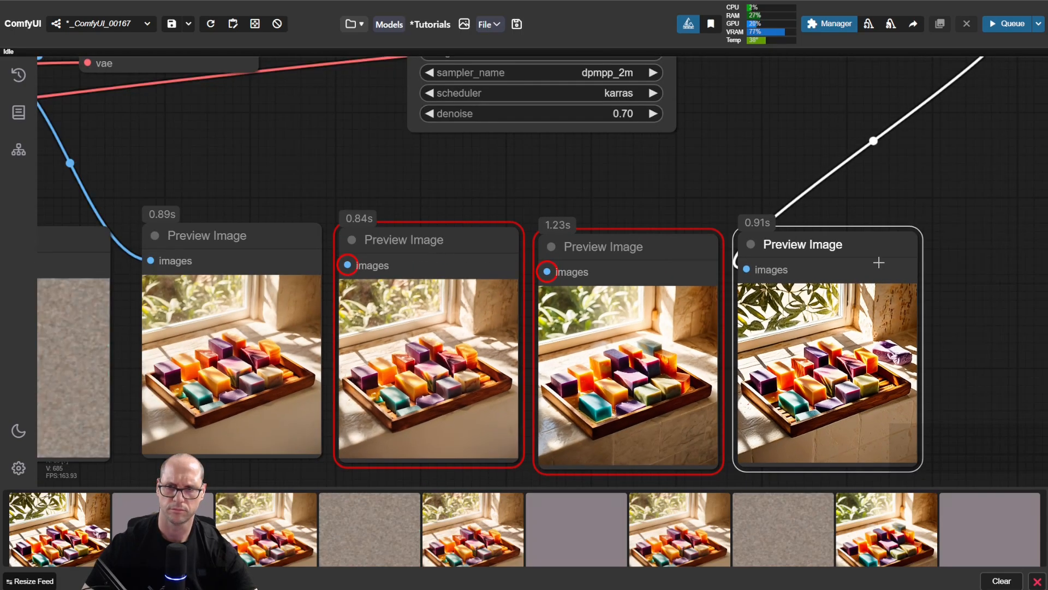
drag(879, 262, 482, 243)
scroll(281, 188, up, 4)
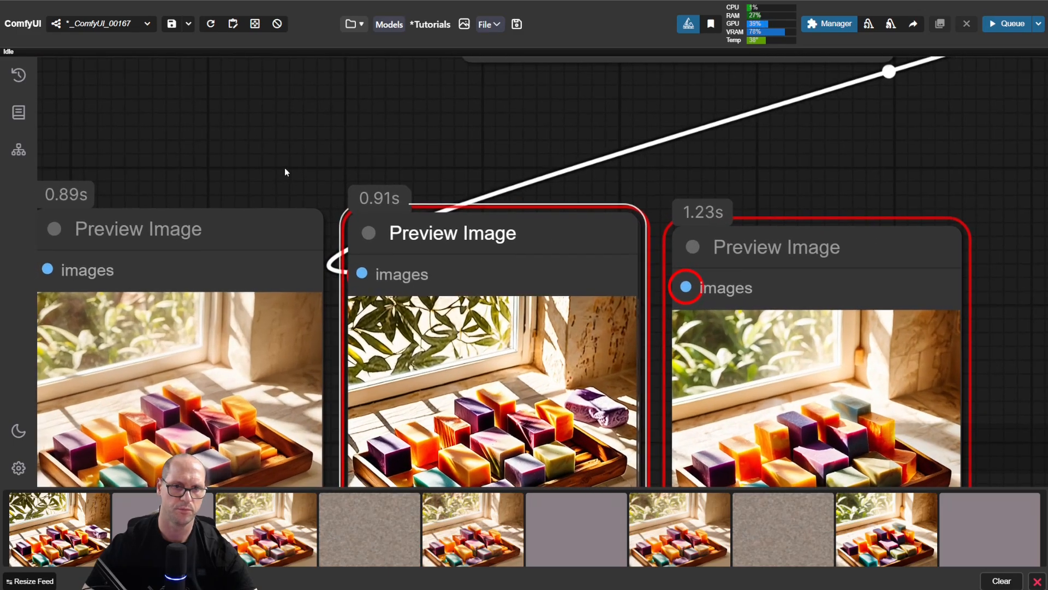
drag(284, 168, 377, 44)
drag(391, 83, 388, 67)
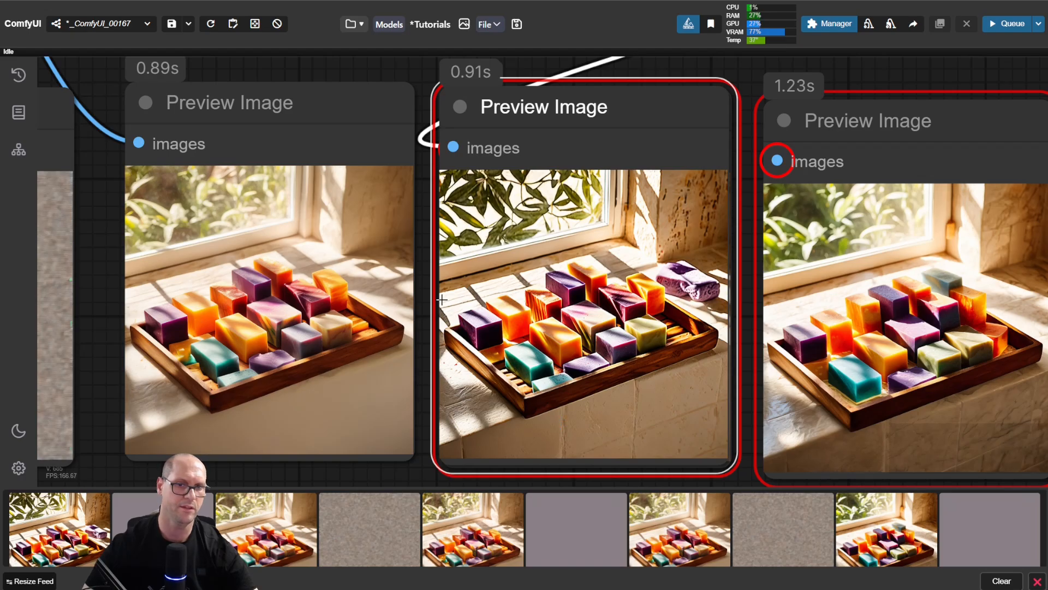
scroll(418, 269, up, 2)
scroll(417, 270, down, 6)
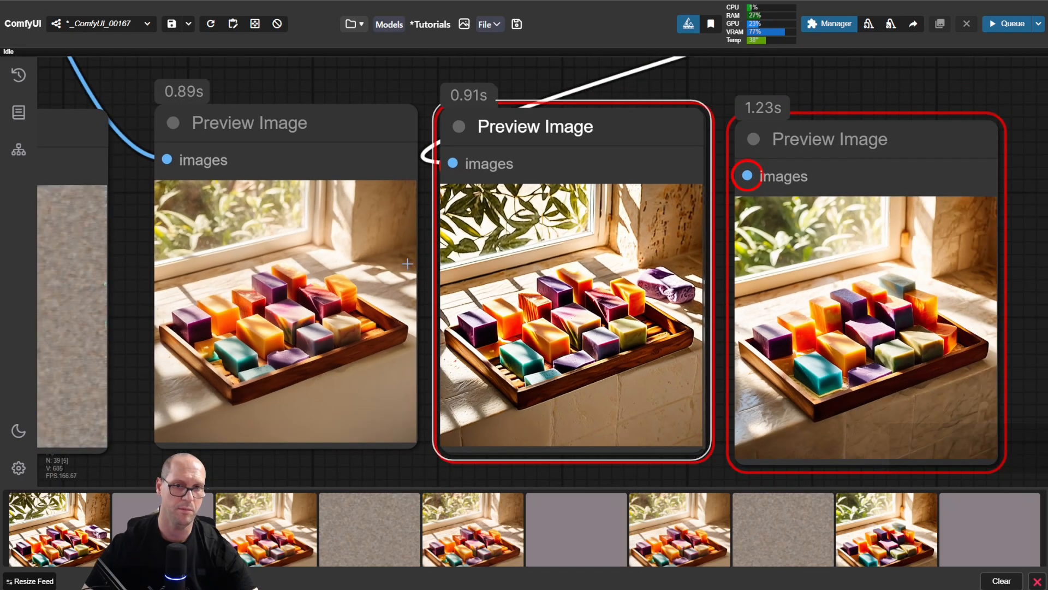
drag(518, 146, 338, 137)
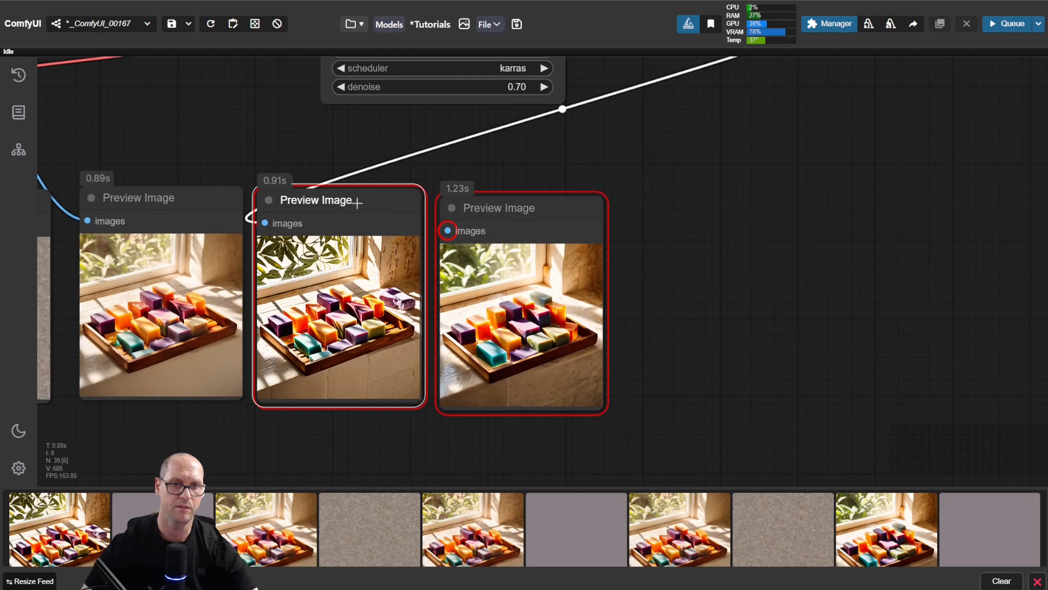
drag(356, 204, 727, 207)
Step: Set the second KSampler's denoise to 0.90
drag(637, 108, 766, 276)
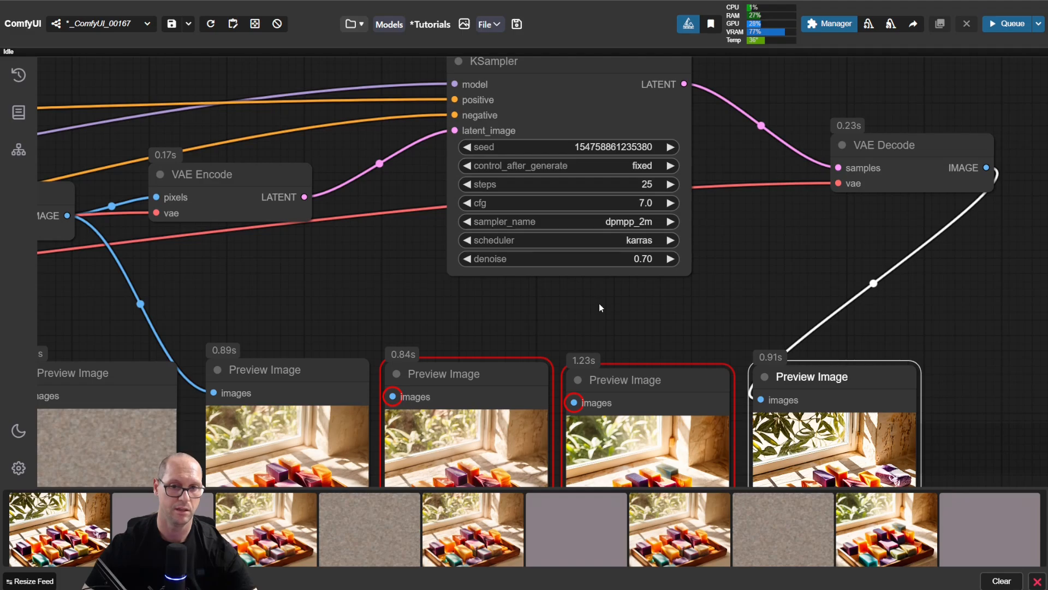
click(647, 259)
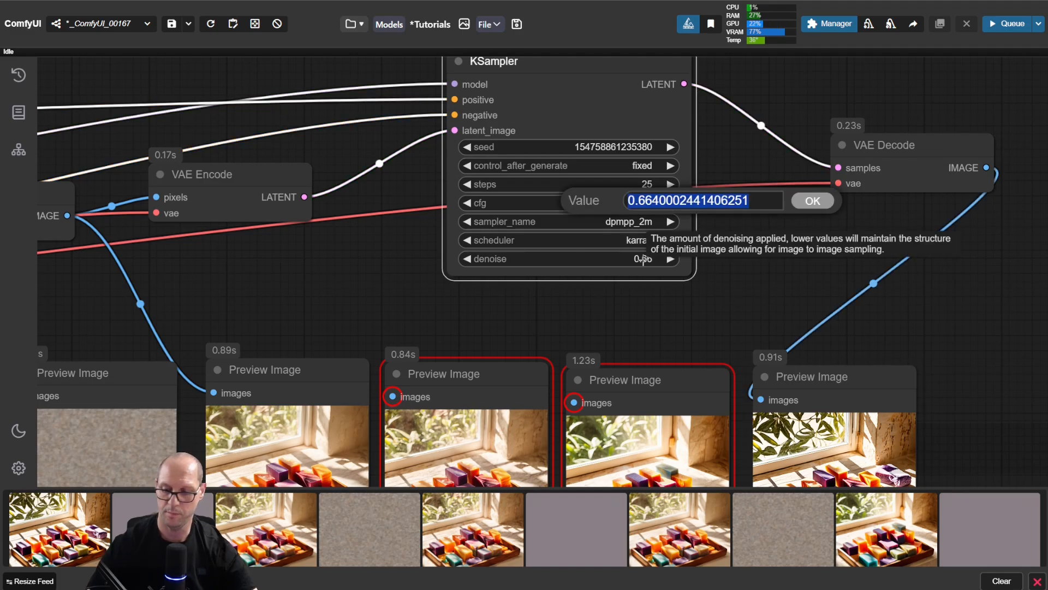
text(.9)
key(Return)
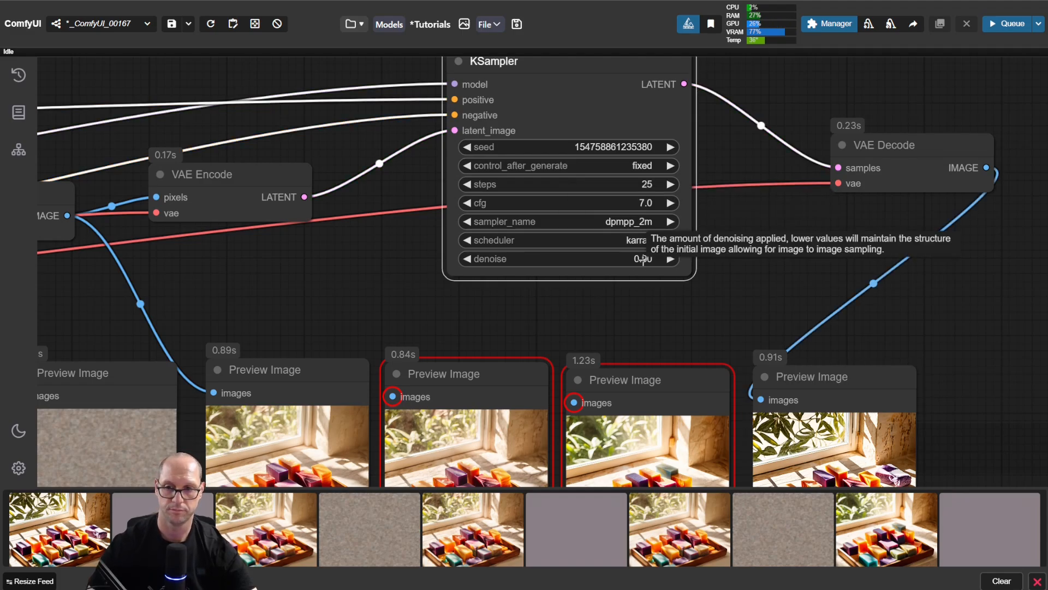
Step: Reconnect the decoded image to a copy of the 0.70 denoise preview at the end of the row and run the workflow
drag(880, 305, 754, 165)
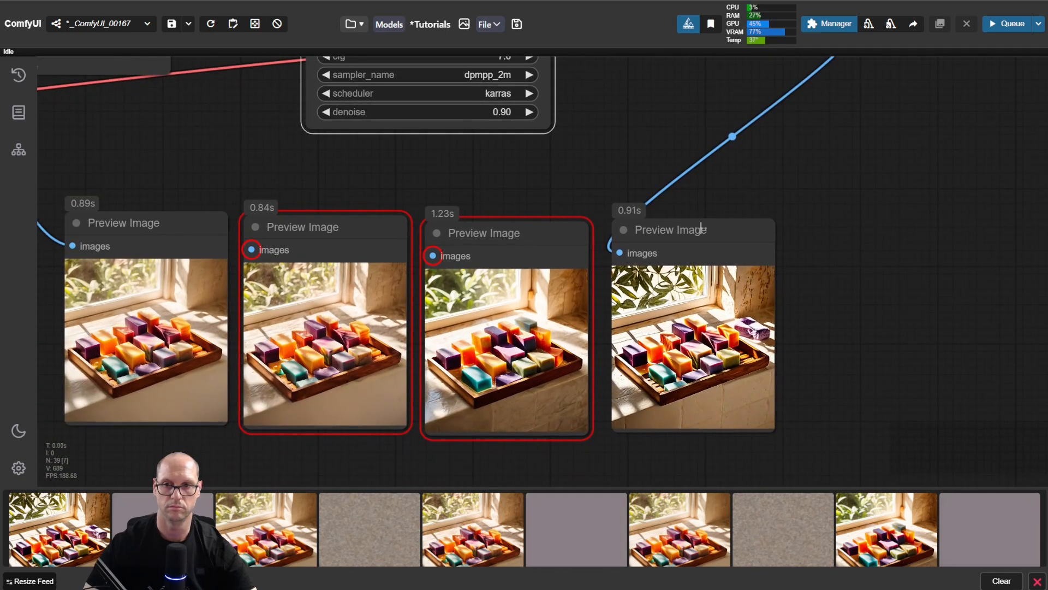
alt+drag(664, 233, 842, 231)
drag(617, 249, 800, 255)
click(634, 141)
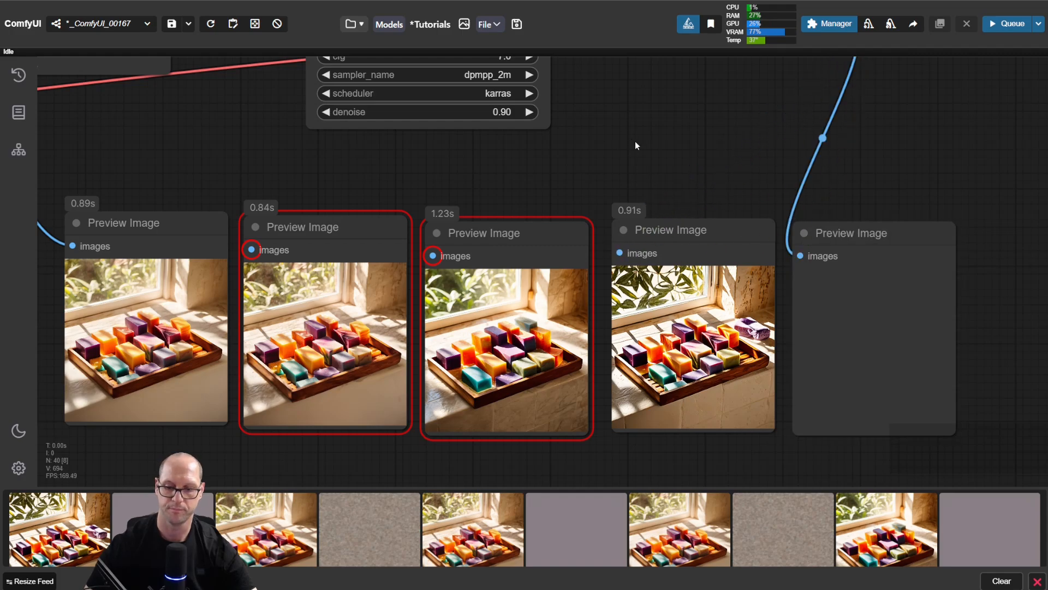
key(ctrl+Return)
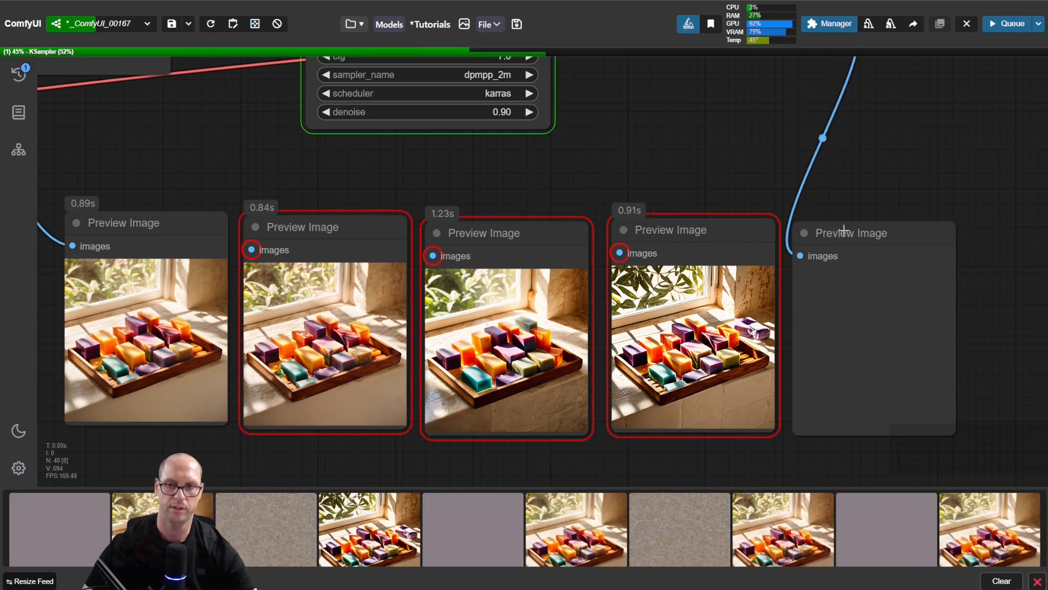
Step: Compare the 0.90 denoise result with the other soap previews and review the node chain linking the two KSamplers
scroll(984, 326, up, 6)
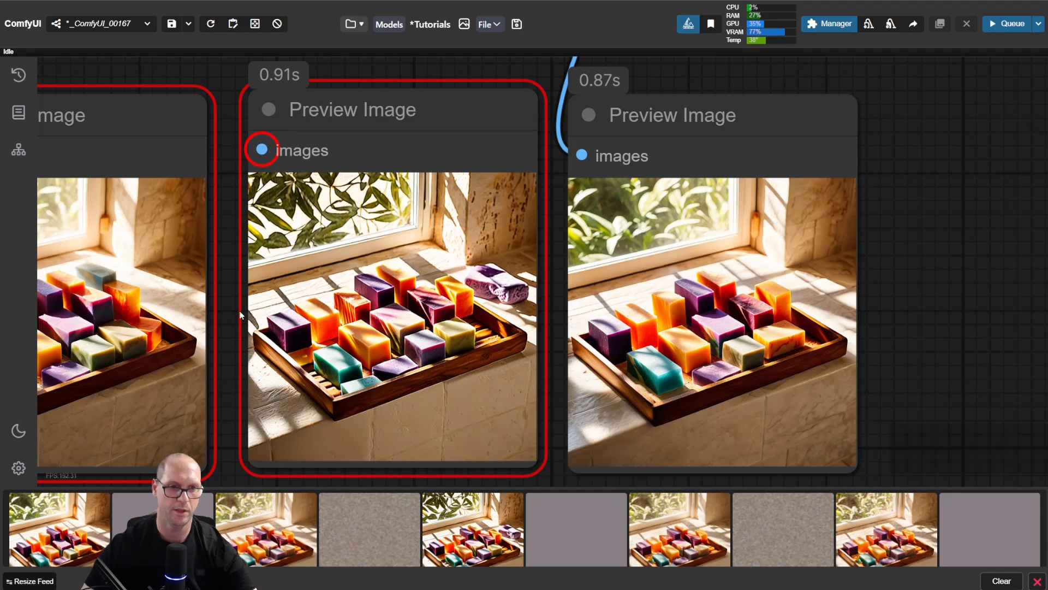
drag(176, 331, 338, 321)
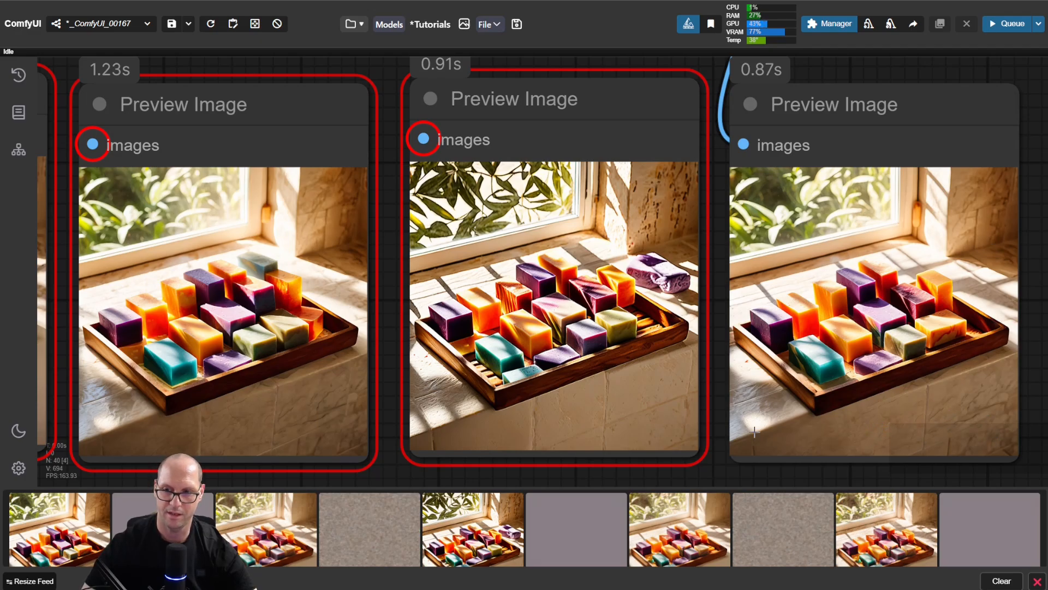
scroll(940, 407, down, 3)
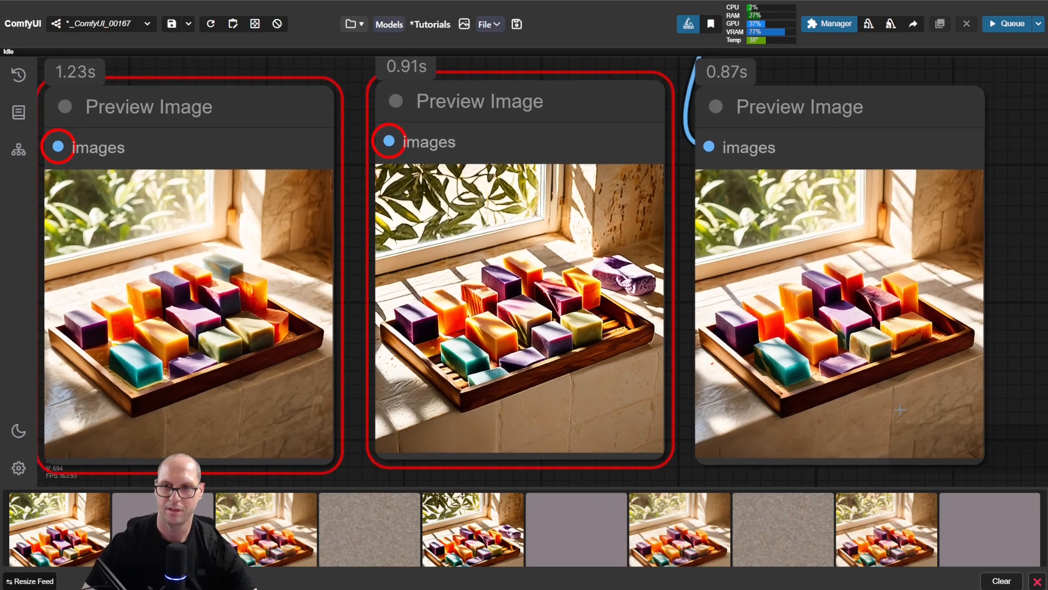
scroll(1008, 343, down, 3)
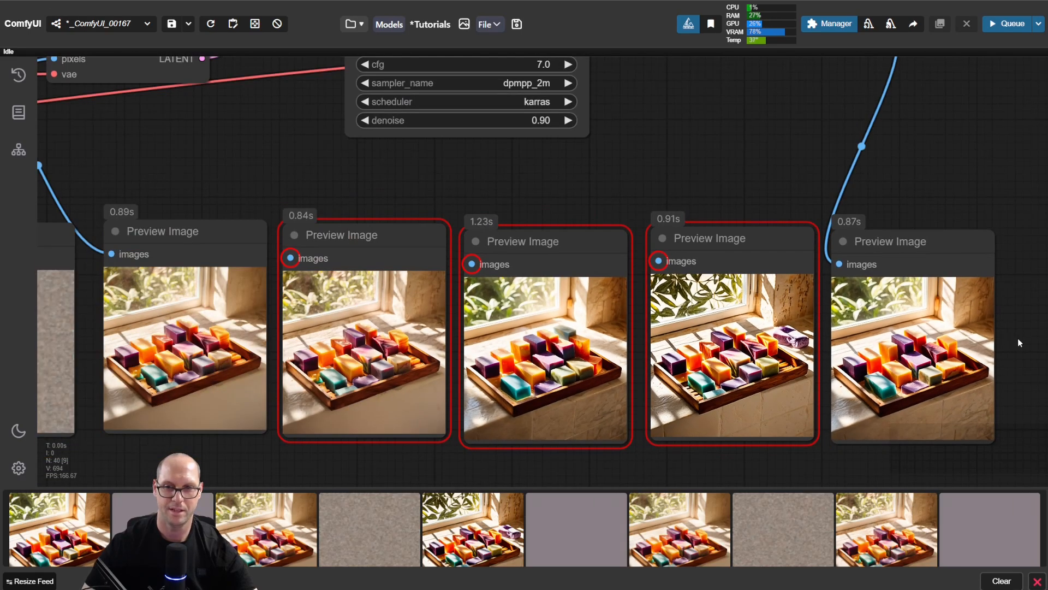
drag(1018, 339, 964, 335)
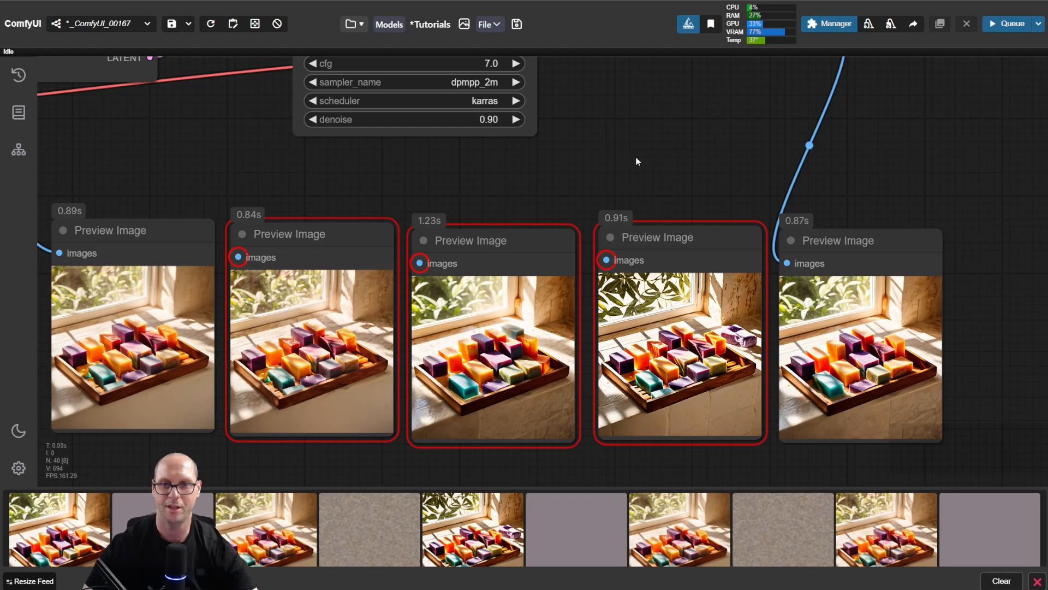
scroll(638, 160, down, 2)
drag(639, 152, 794, 261)
scroll(672, 207, down, 2)
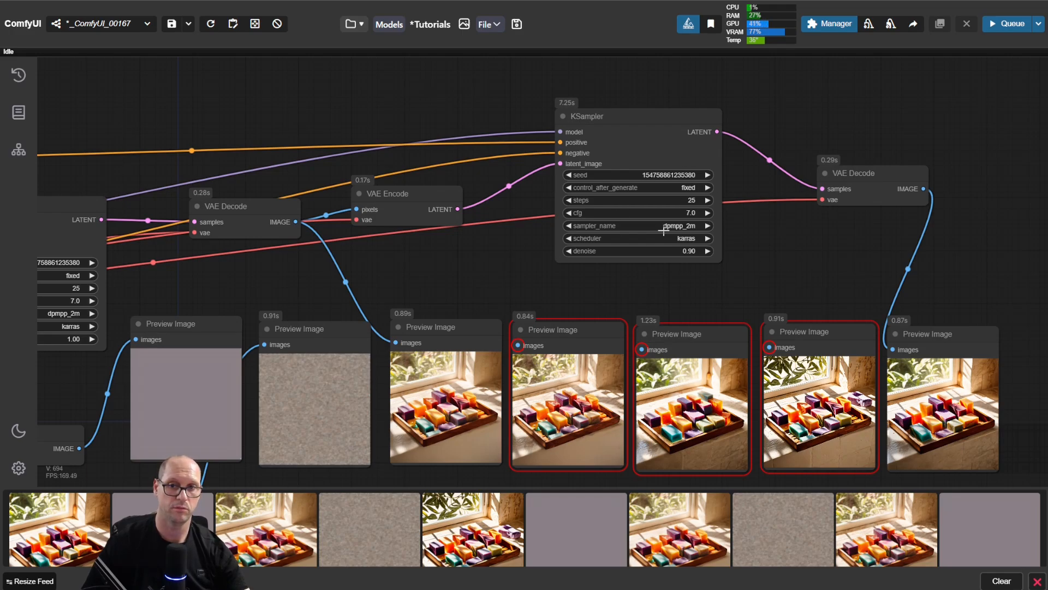
scroll(542, 247, down, 3)
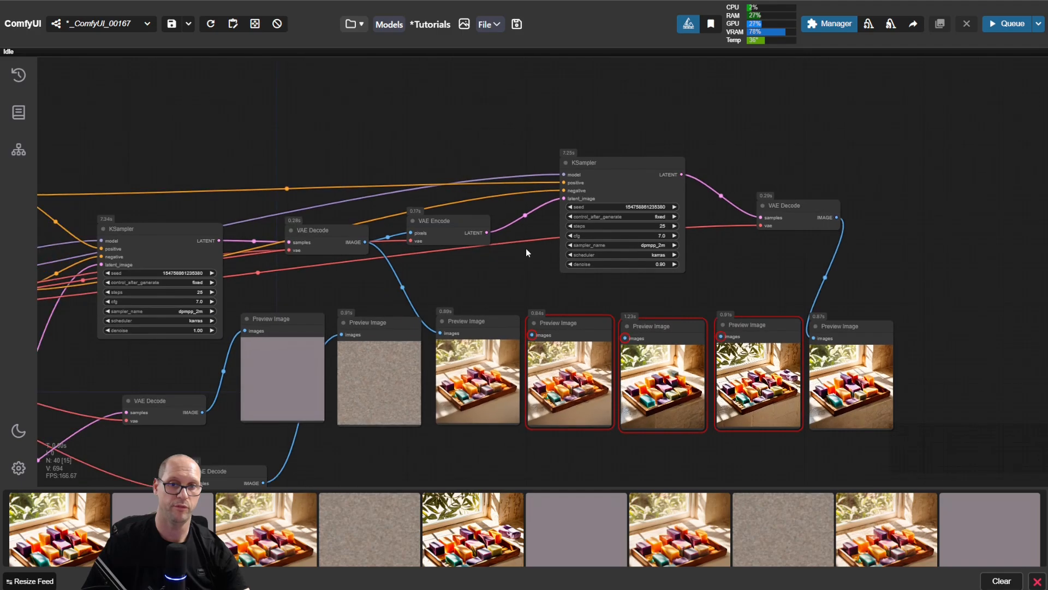
drag(511, 256, 539, 257)
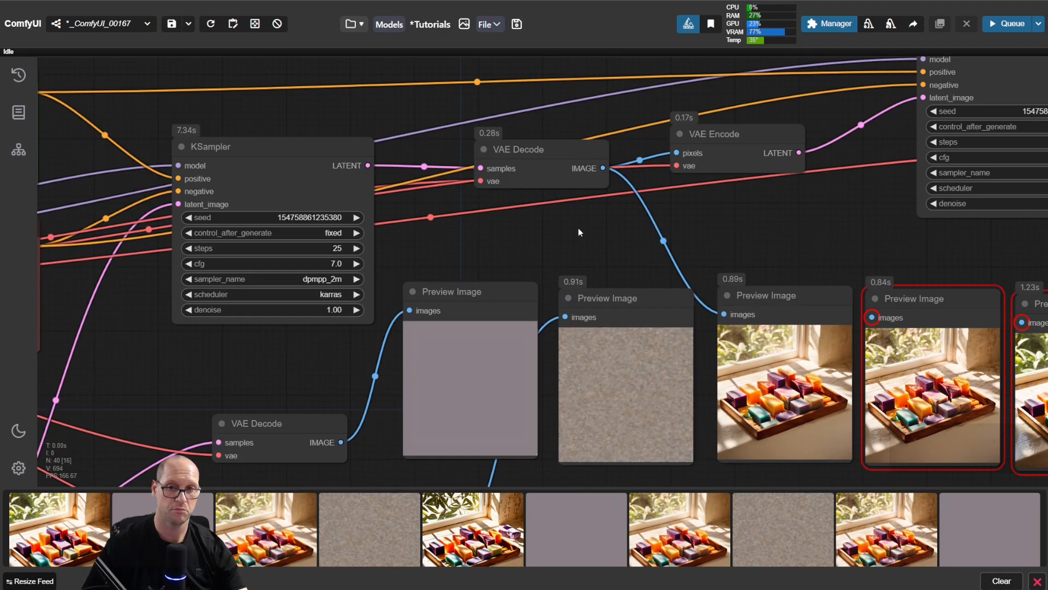